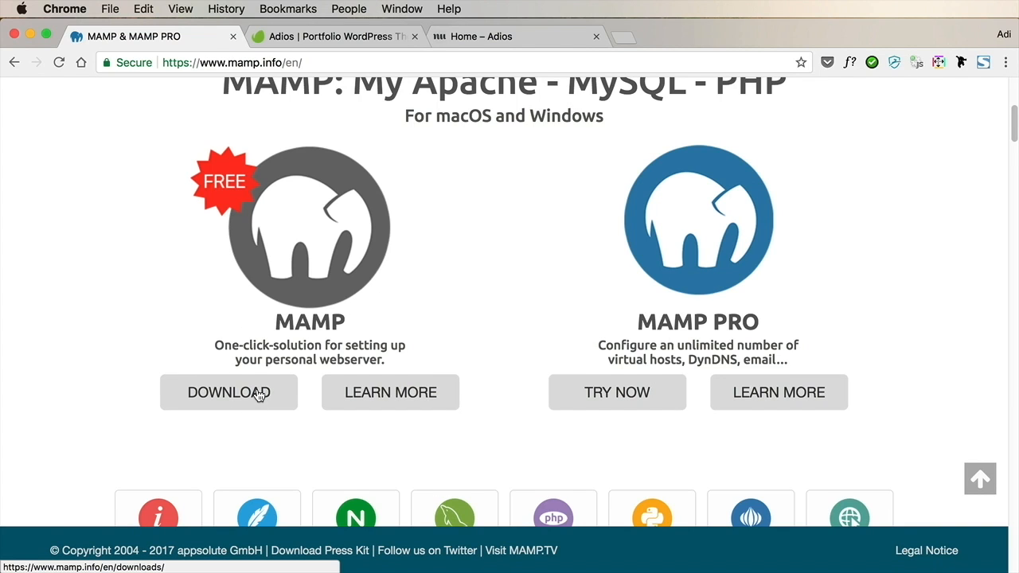
# Check MAMP's Start/Stop, Ports, PHP and Web Server preferences, and start its Apache and MySQL servers
pyautogui.scroll(2, 254, 390)
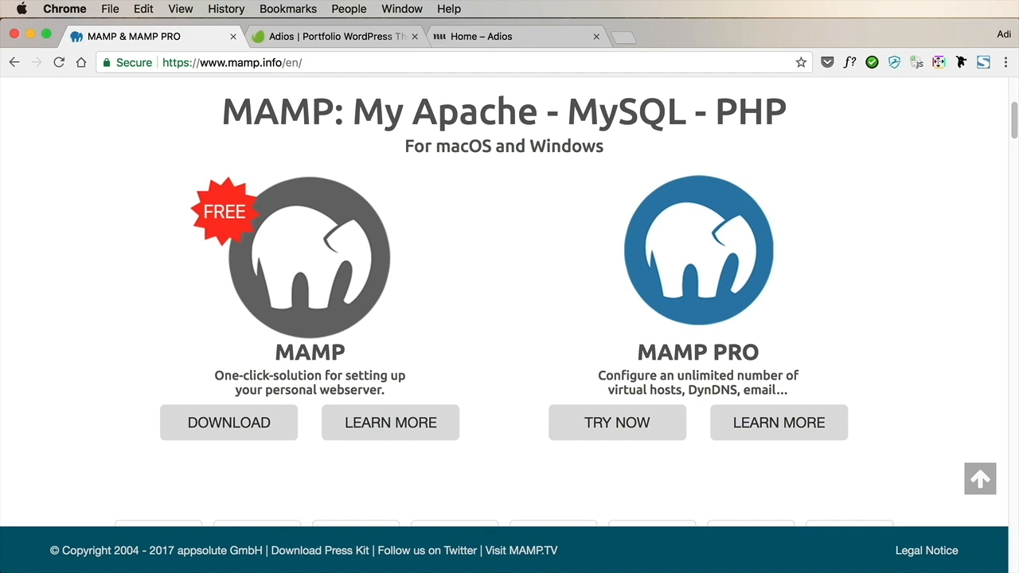
pyautogui.moveTo(663, 163); pyautogui.dragTo(554, 112)
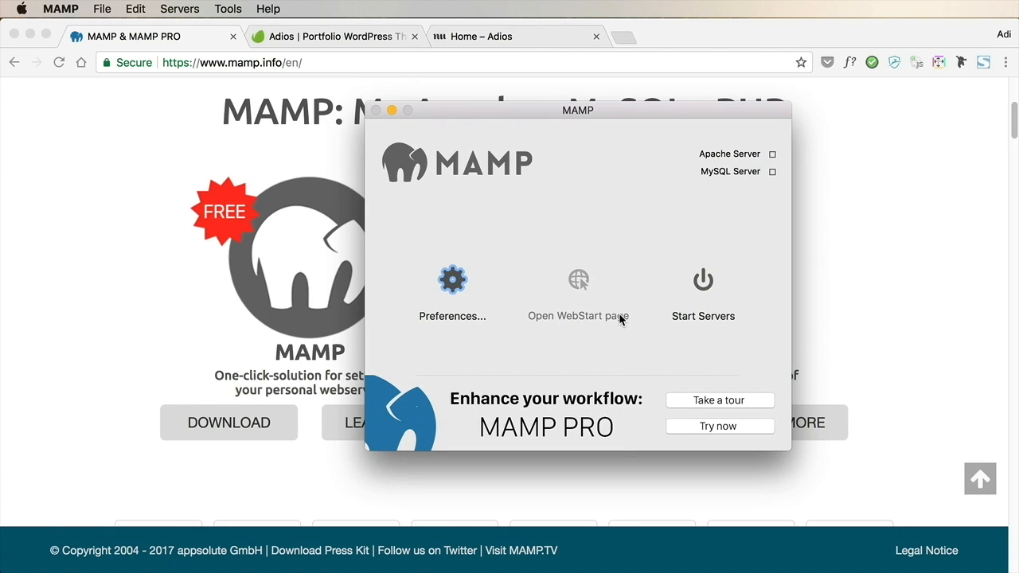
pyautogui.click(466, 297)
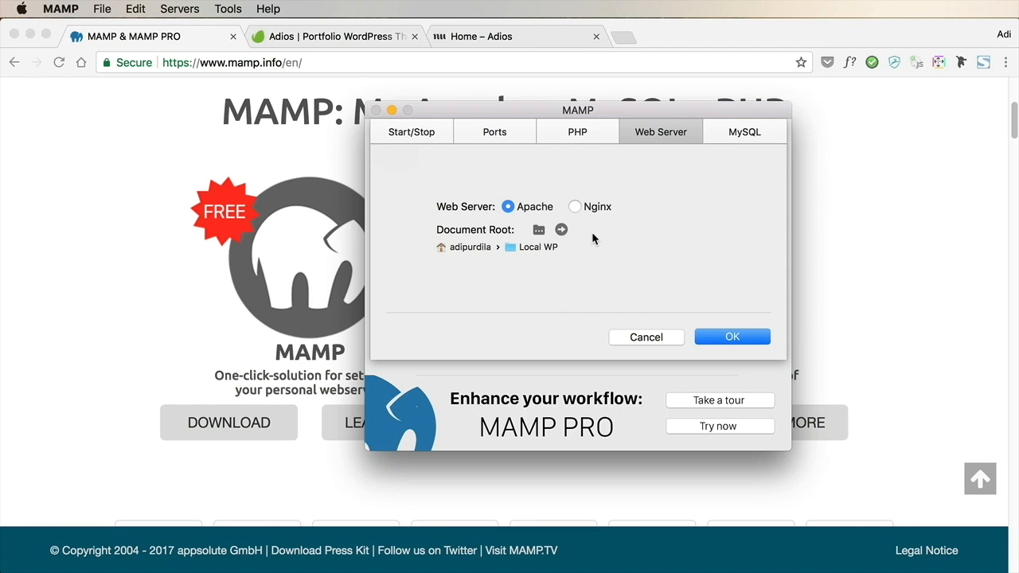
pyautogui.click(440, 134)
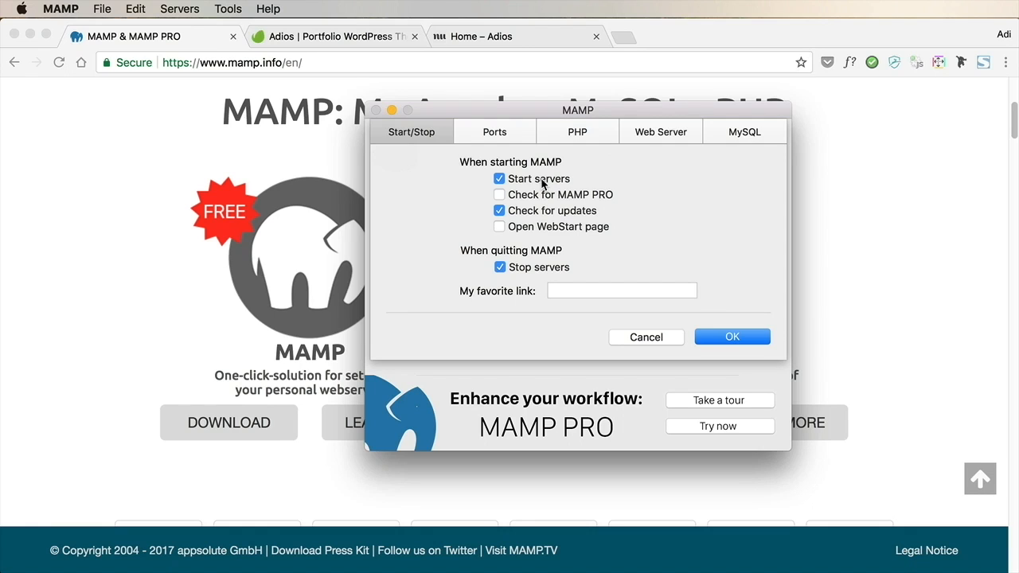
pyautogui.click(486, 133)
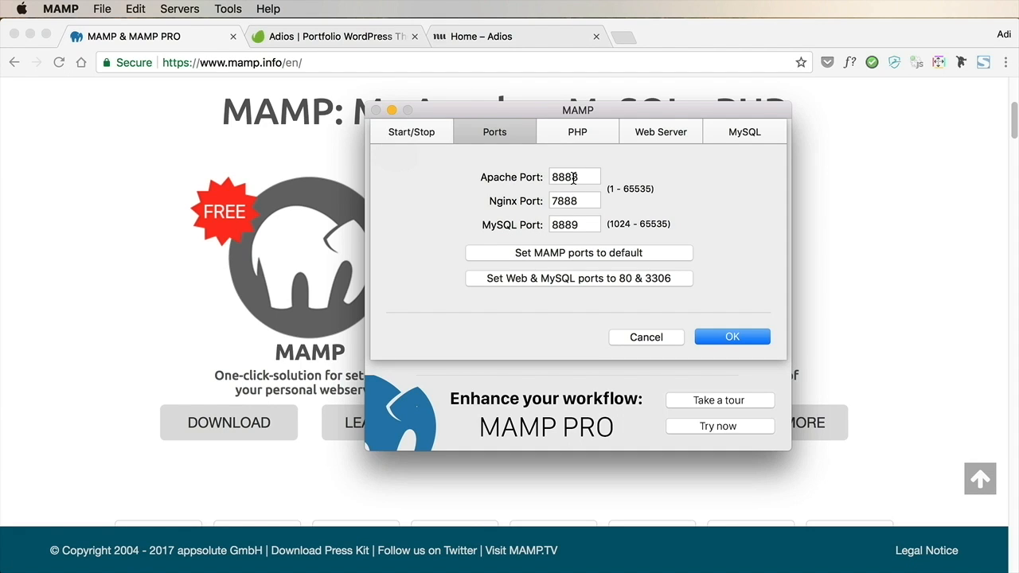
pyautogui.click(581, 133)
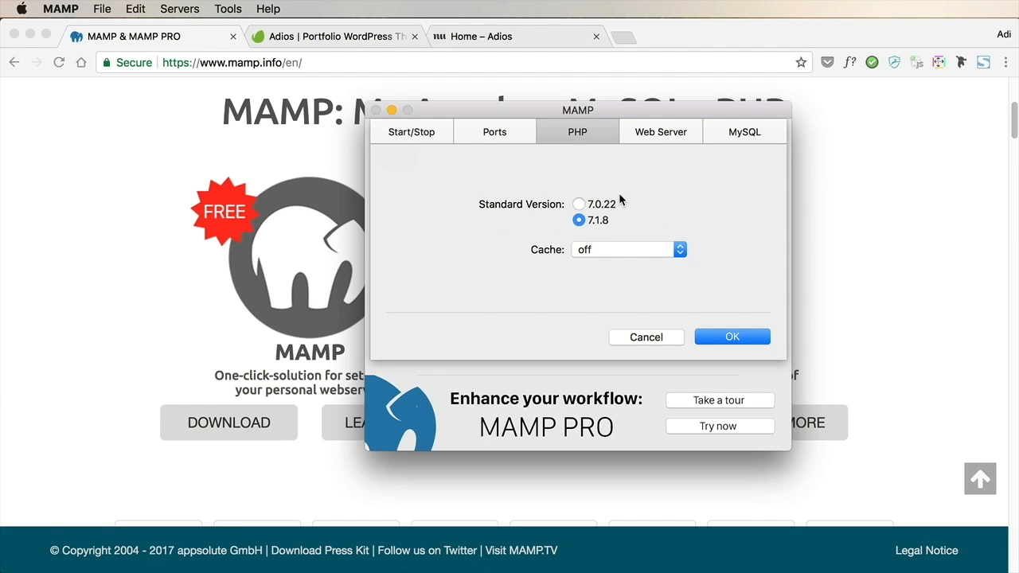
pyautogui.click(649, 134)
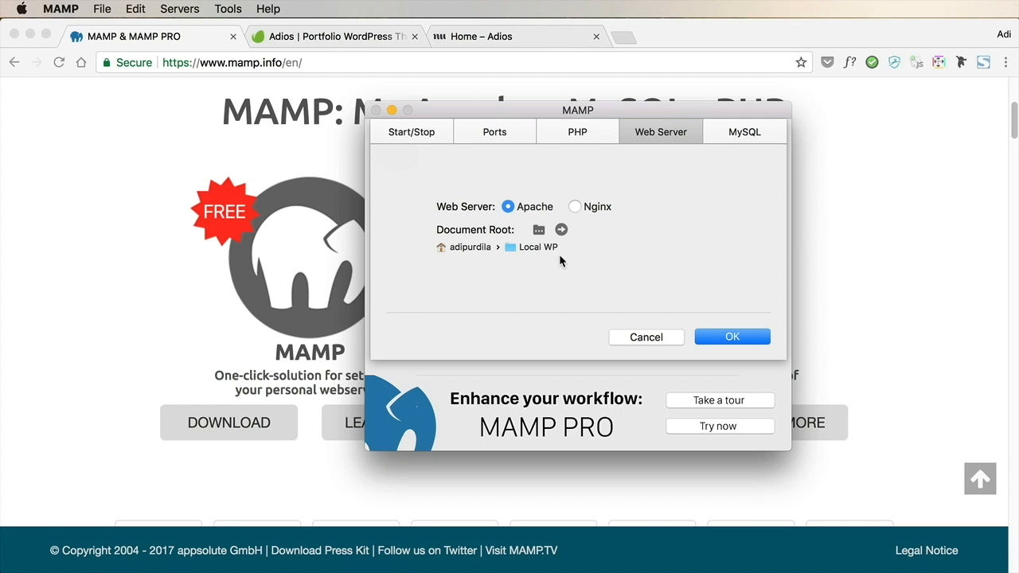
pyautogui.click(730, 339)
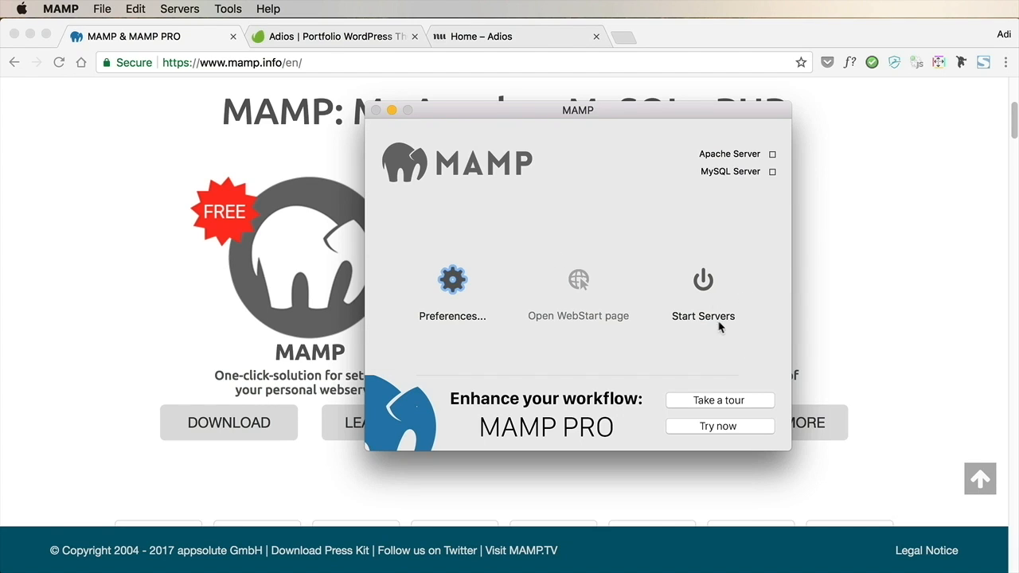
pyautogui.click(715, 331)
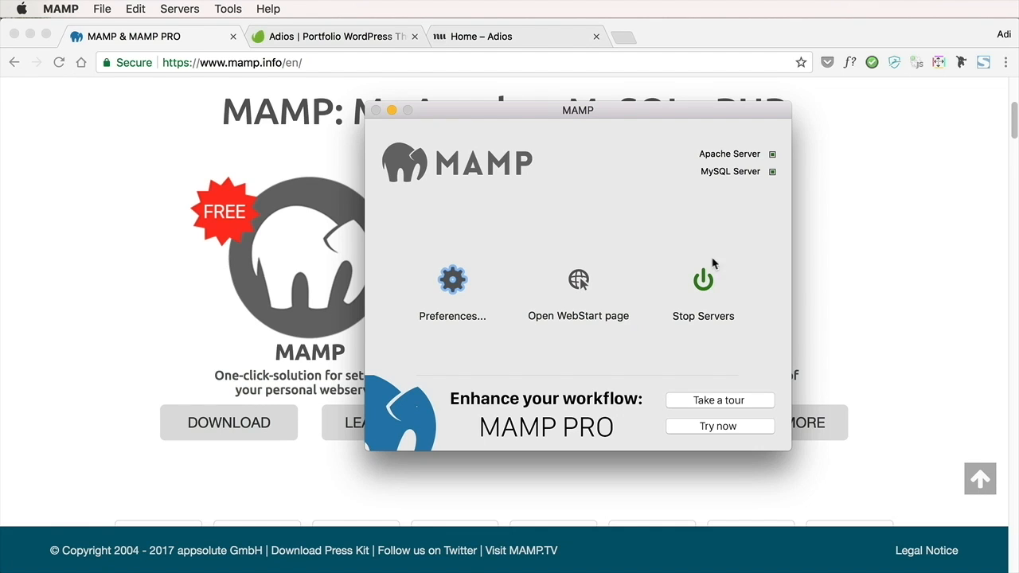
# In Chrome, download WordPress 4.9.1 from wordpress.org and save wordpress-4.9.1.zip in the WordPress portfolio project folder
pyautogui.click(870, 206)
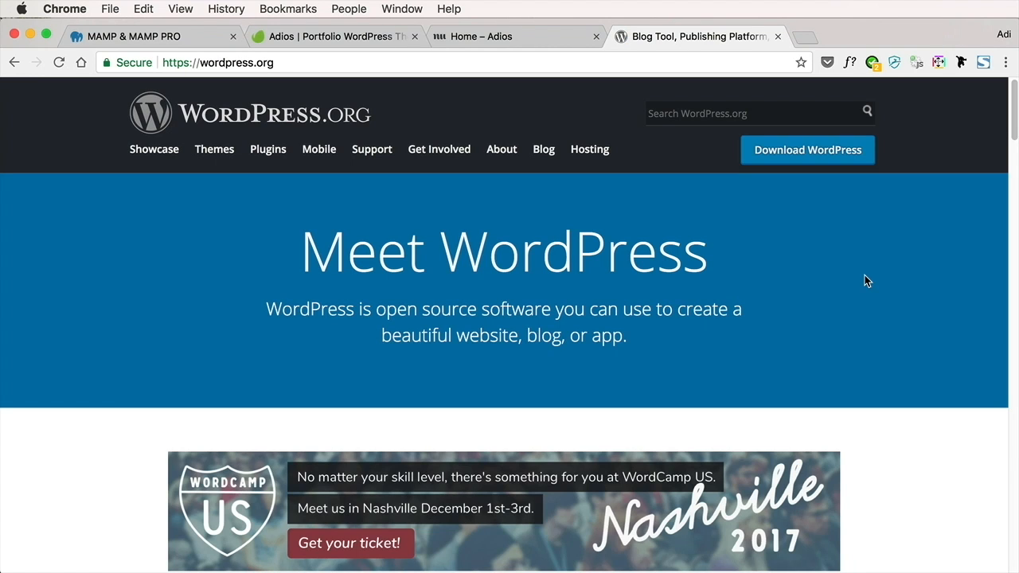
pyautogui.click(812, 158)
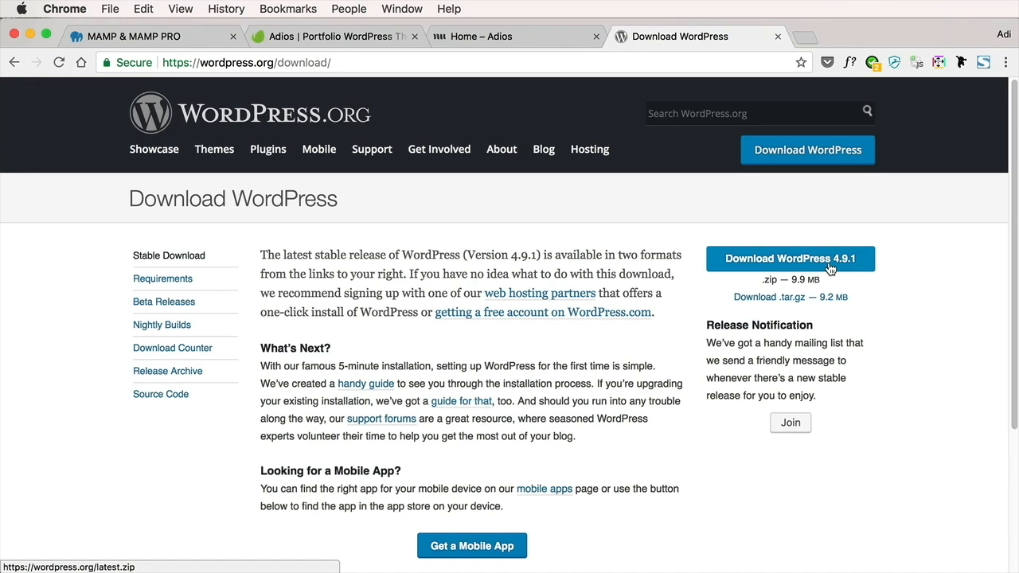
pyautogui.click(829, 269)
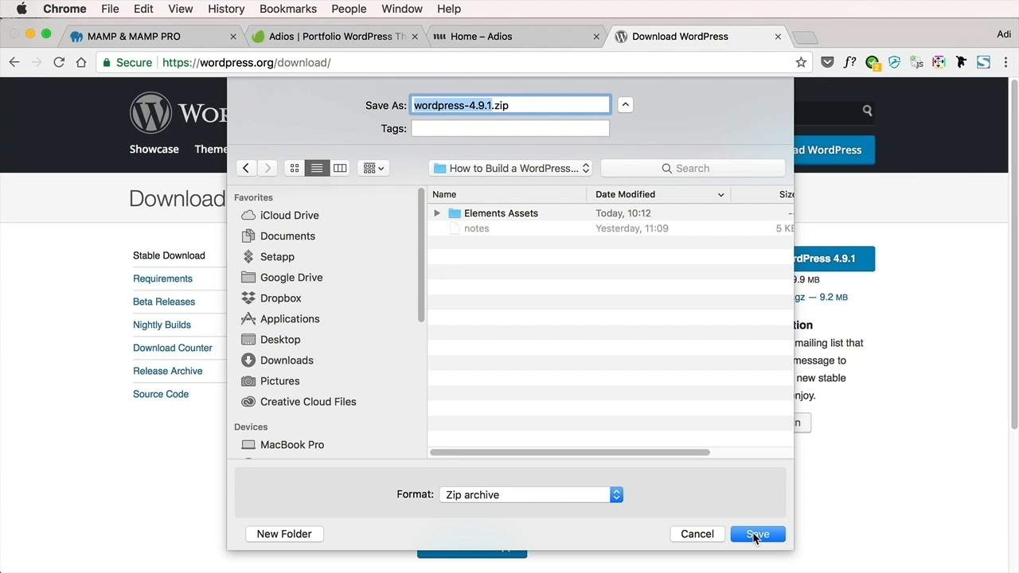
pyautogui.click(754, 535)
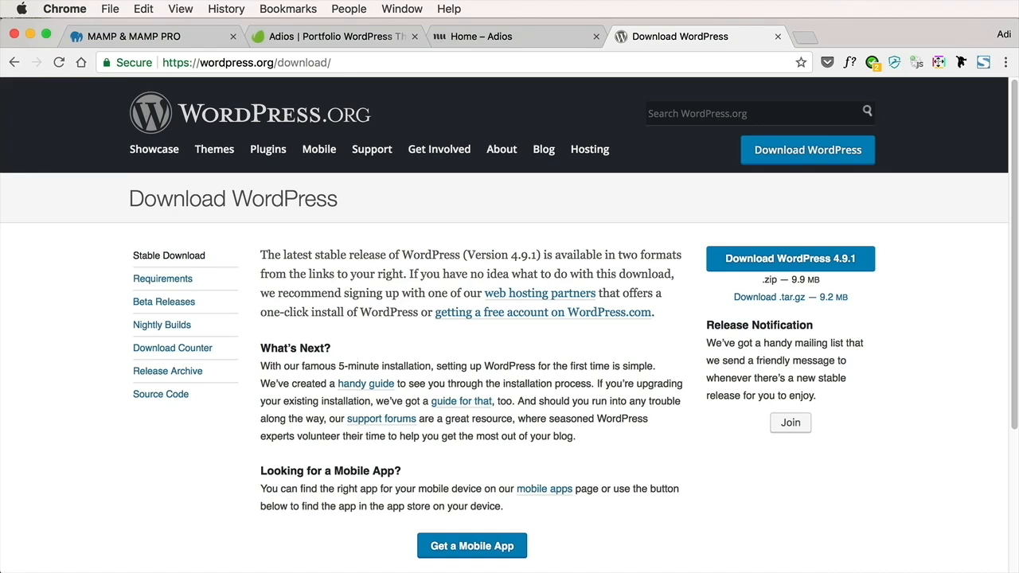
# Switch to MAMP, open its WebStart page and launch phpMyAdmin from there
pyautogui.press('super+Tab')
pyautogui.moveTo(602, 112); pyautogui.dragTo(597, 120)
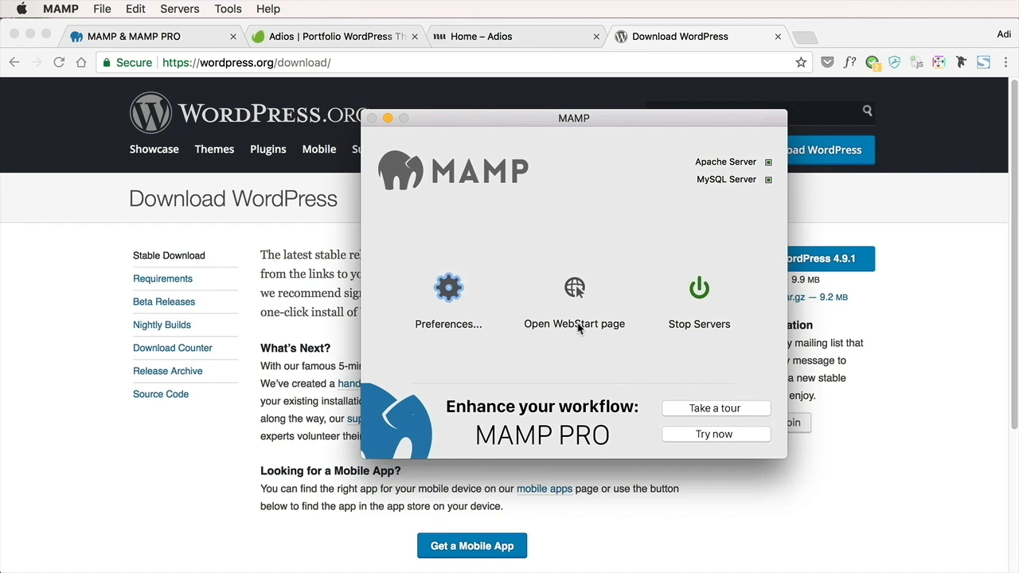
pyautogui.click(584, 328)
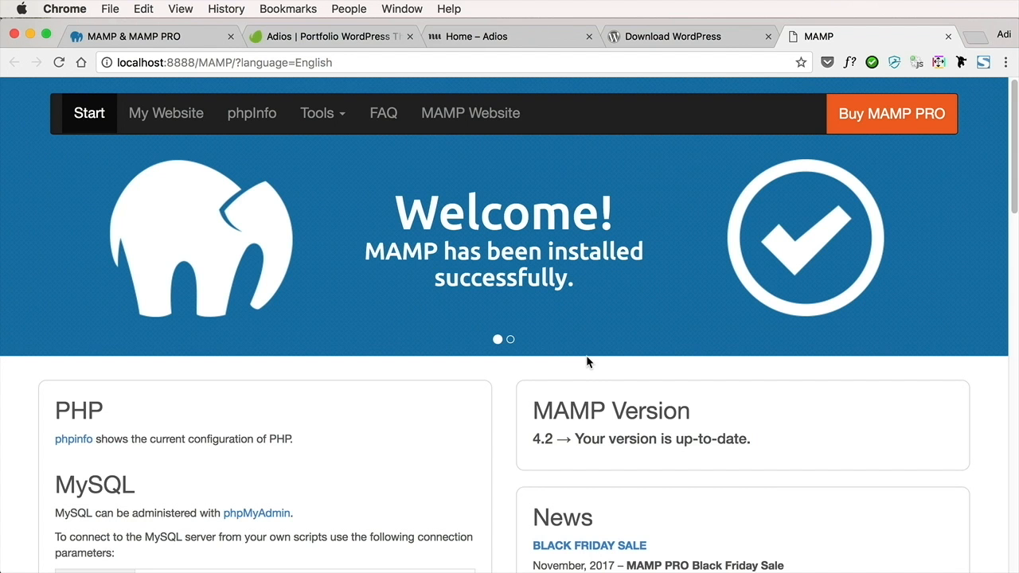
pyautogui.click(337, 123)
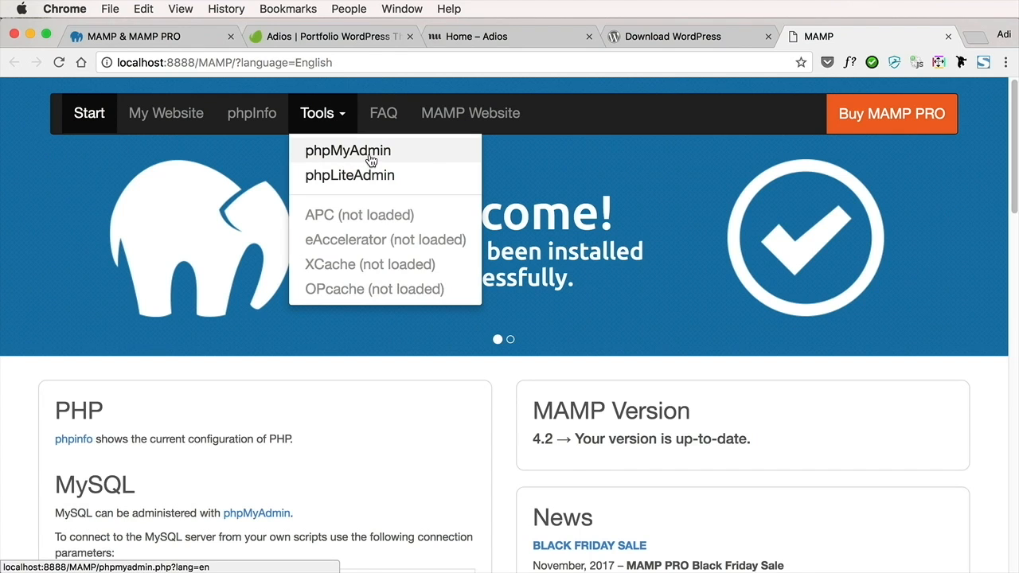
pyautogui.click(370, 155)
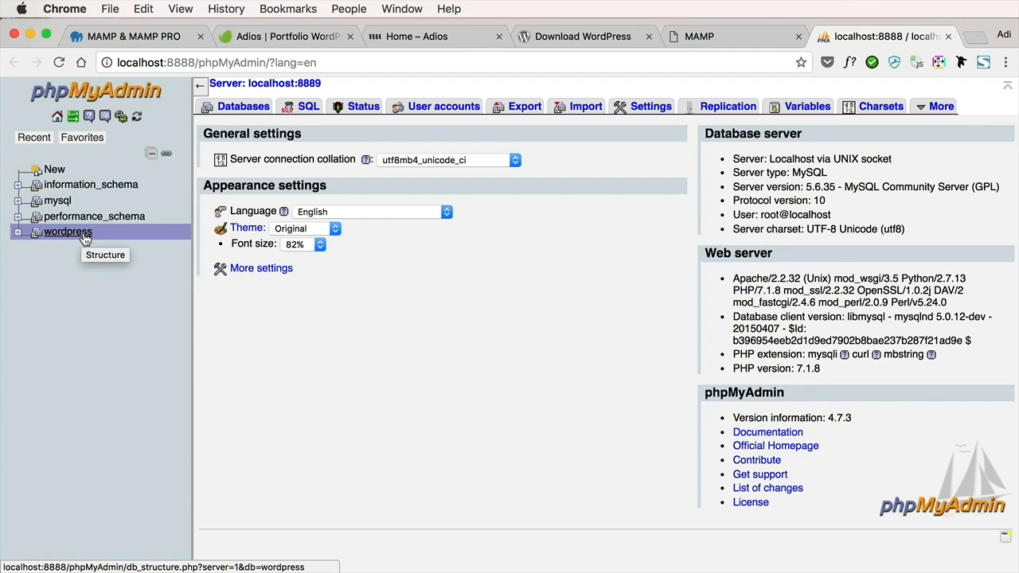
# Create a new database named tutsplus in phpMyAdmin
pyautogui.click(243, 106)
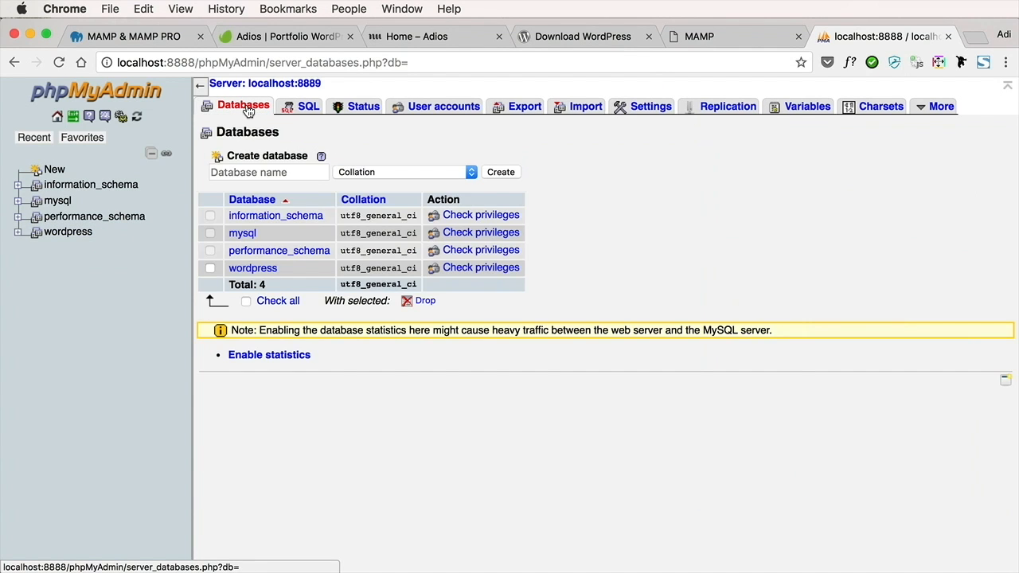
pyautogui.click(239, 168)
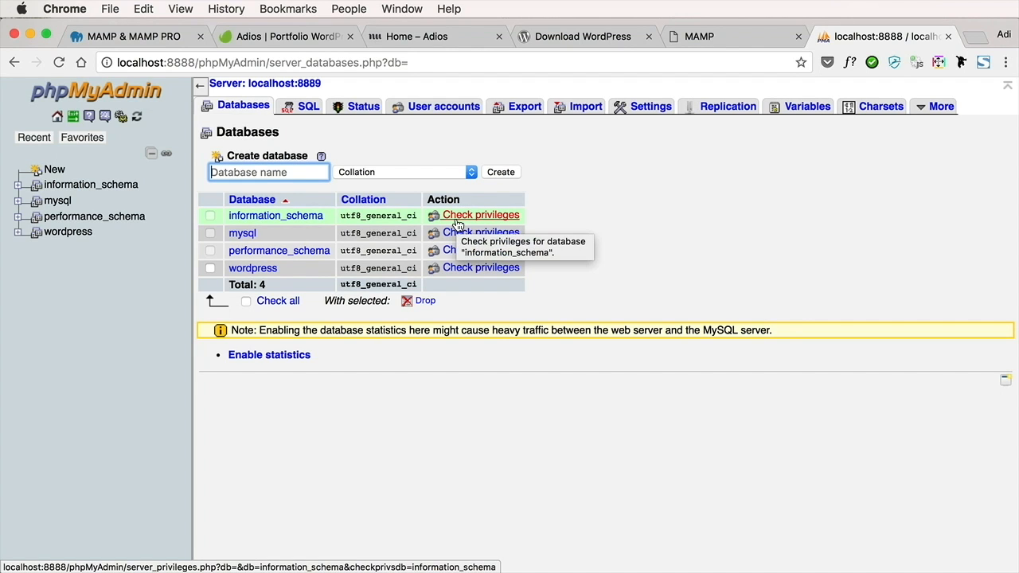
pyautogui.write('tutsplus')
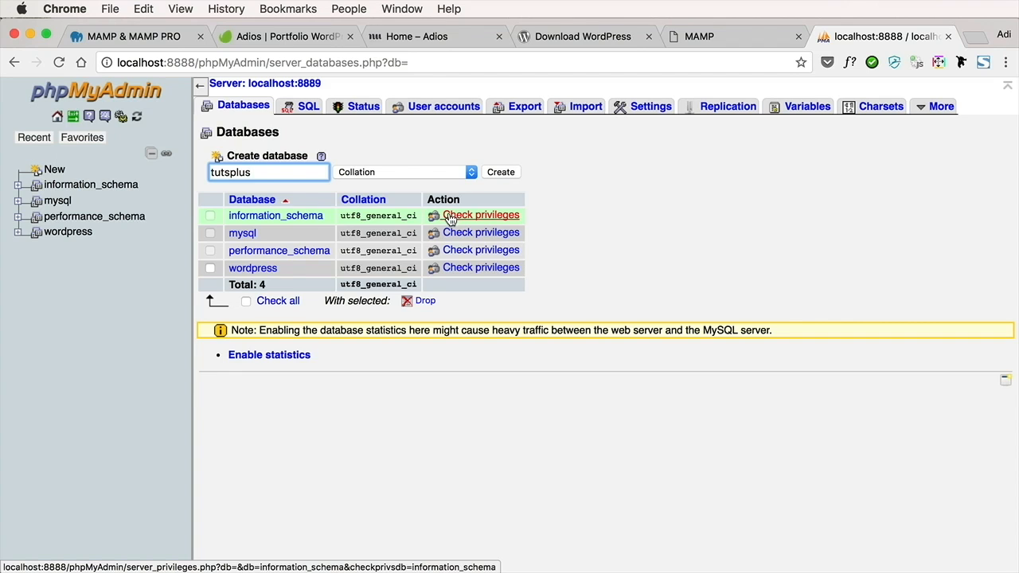
pyautogui.click(502, 176)
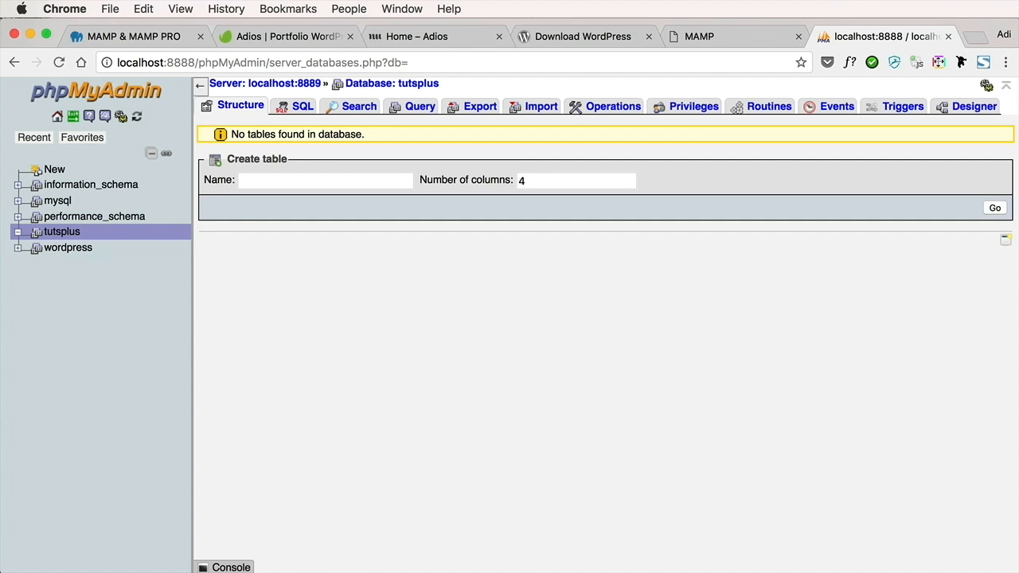
# Switch to Finder and extract wordpress-4.9.1.zip in the project folder
pyautogui.press('super+Tab')
pyautogui.moveTo(651, 117); pyautogui.dragTo(616, 113)
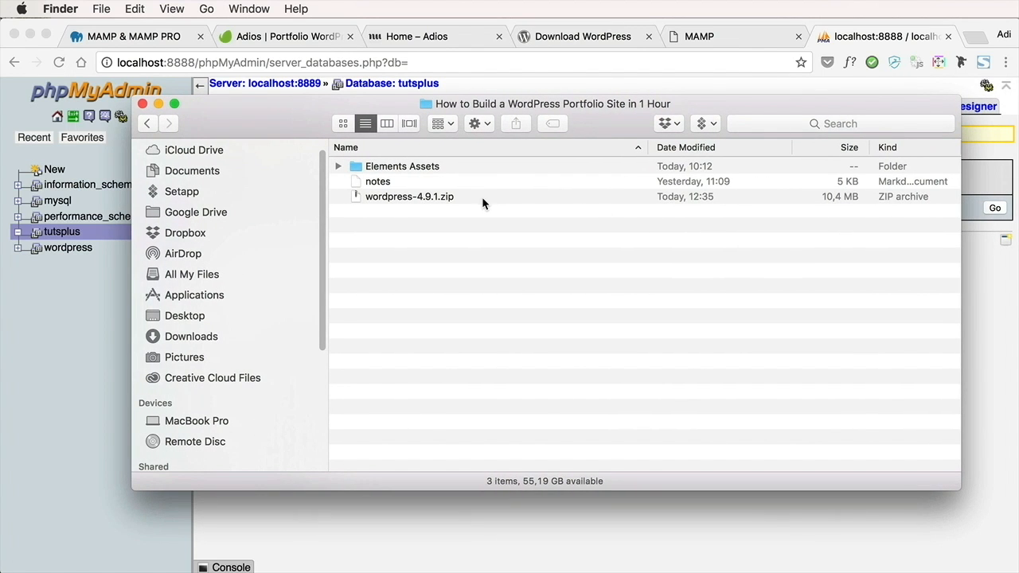
pyautogui.doubleClick(406, 197)
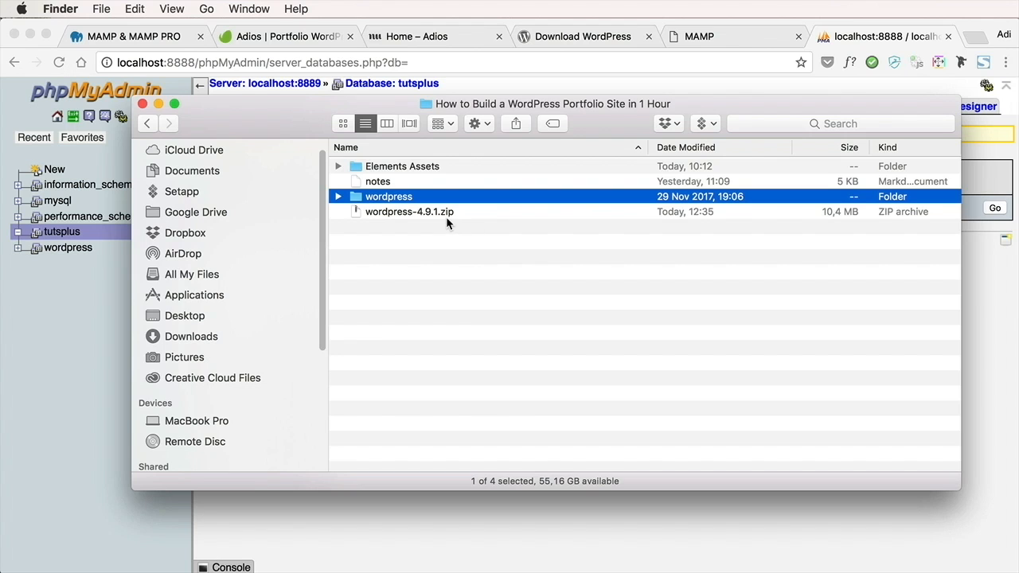
# Copy all files and folders inside the extracted wordpress folder, and return to the parent folder
pyautogui.doubleClick(414, 198)
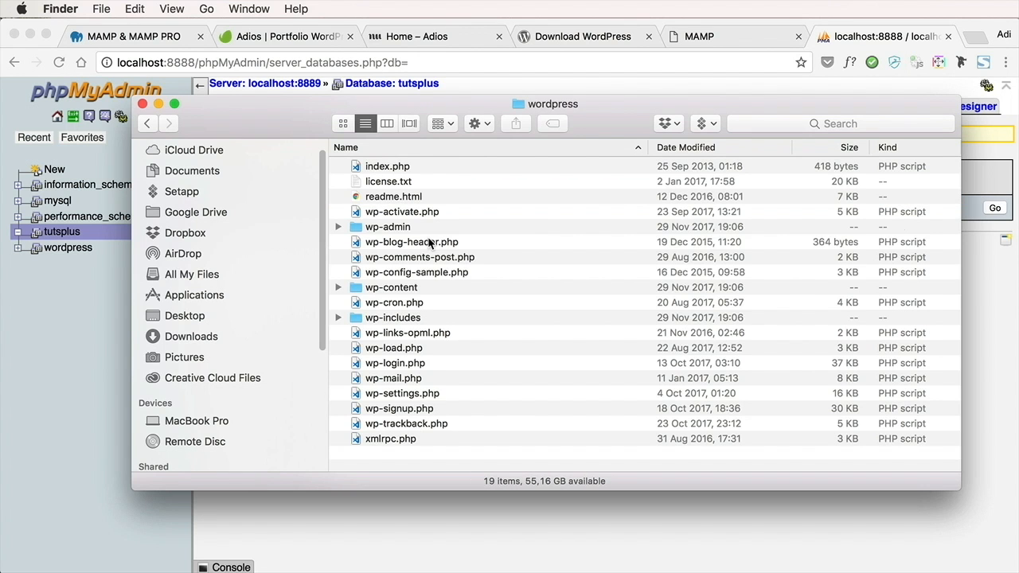
pyautogui.click(496, 237)
pyautogui.press('super+a')
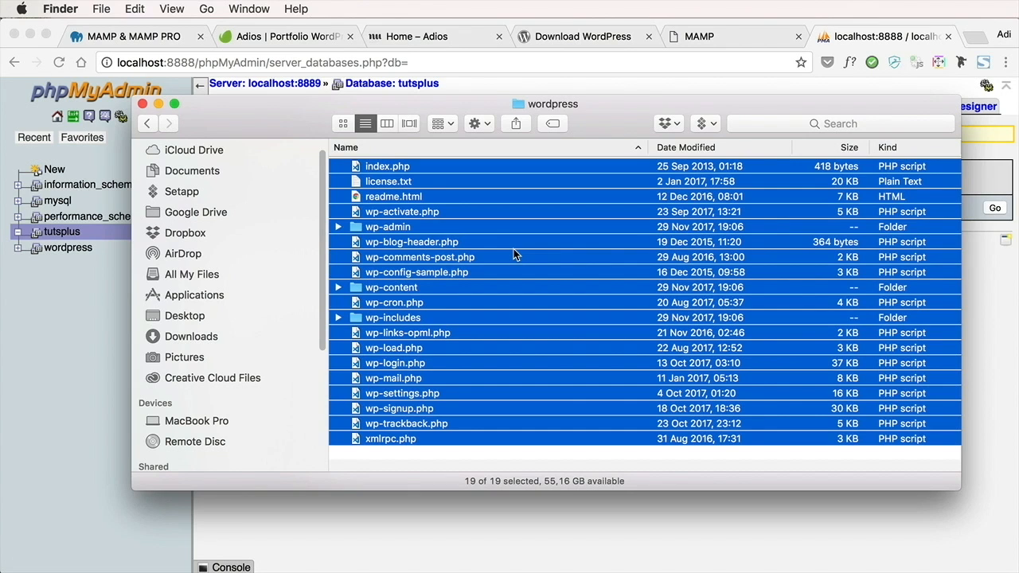
pyautogui.press('super+Up')
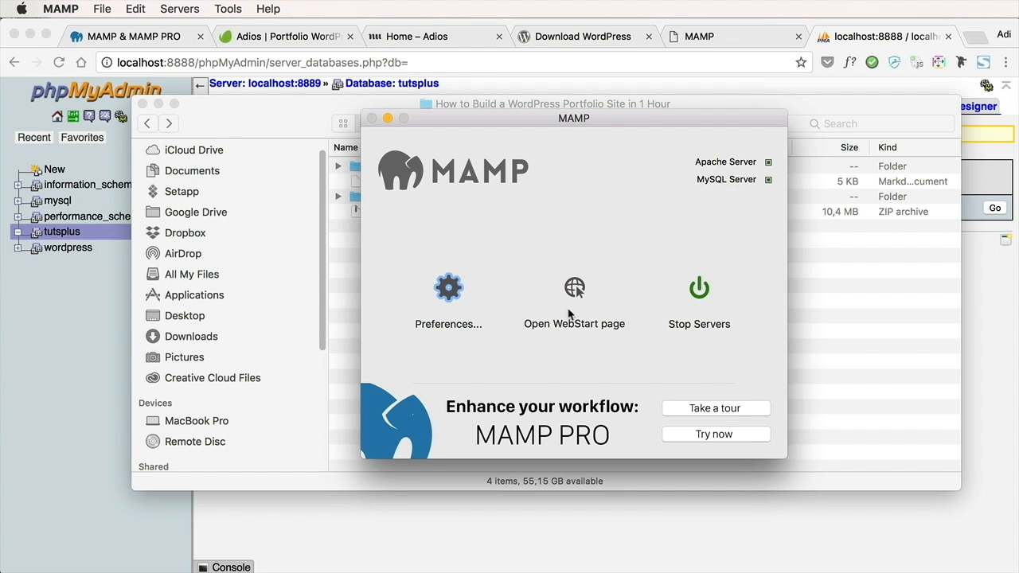
# Switch to MAMP and, from its Web Server preferences, open the document root folder Local WP in Finder
pyautogui.click(575, 288)
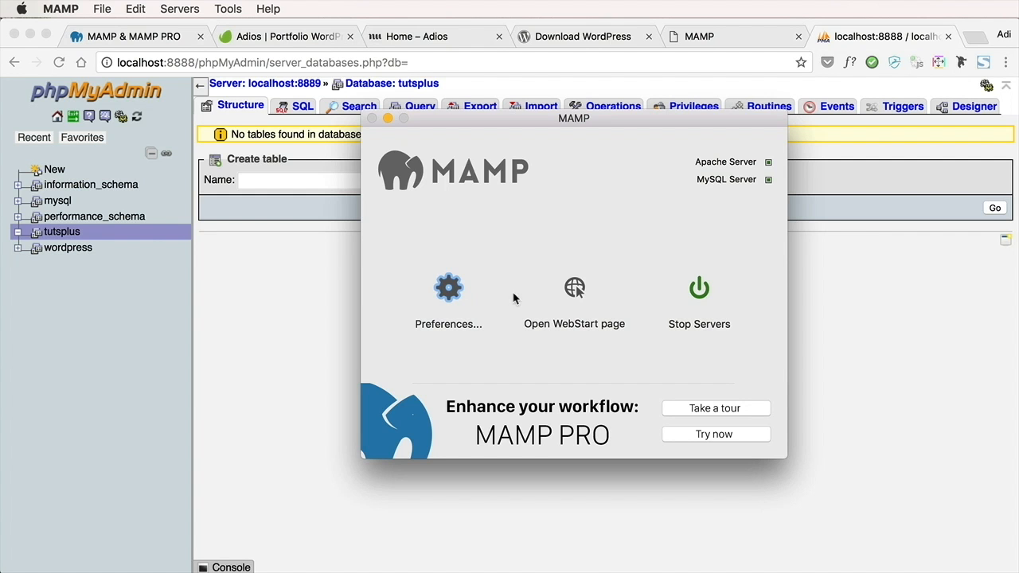
pyautogui.click(448, 288)
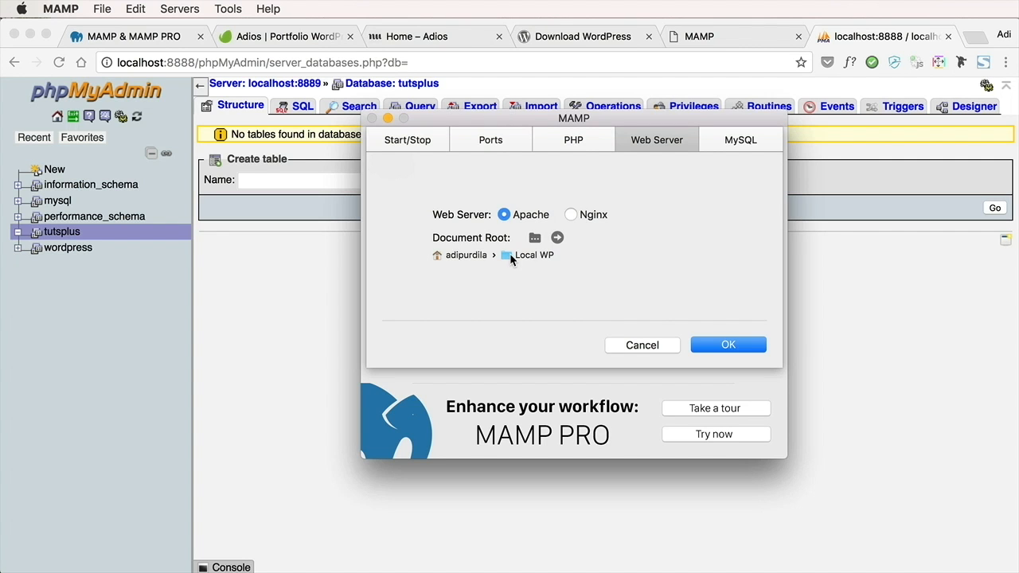
pyautogui.click(558, 239)
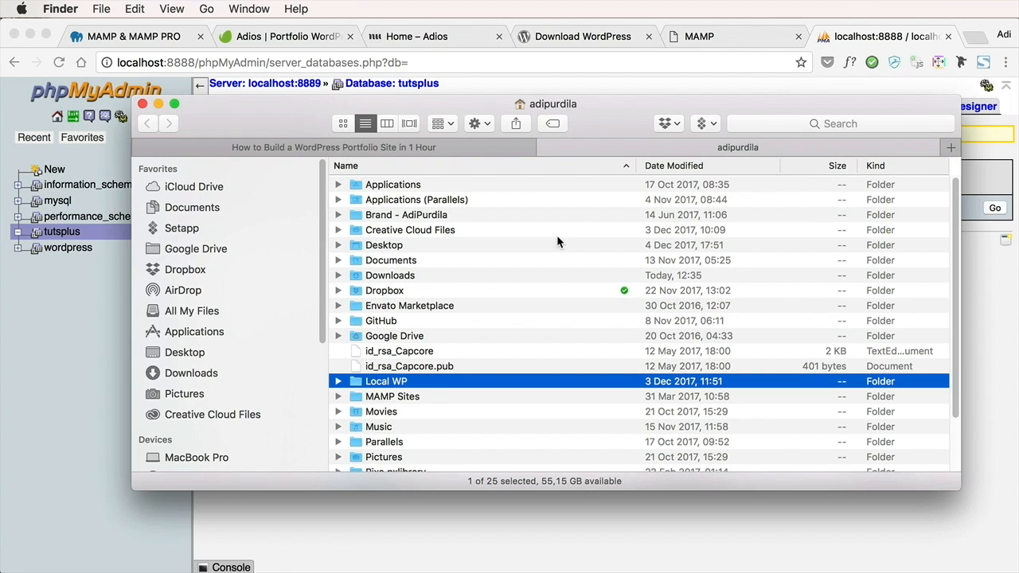
pyautogui.doubleClick(398, 382)
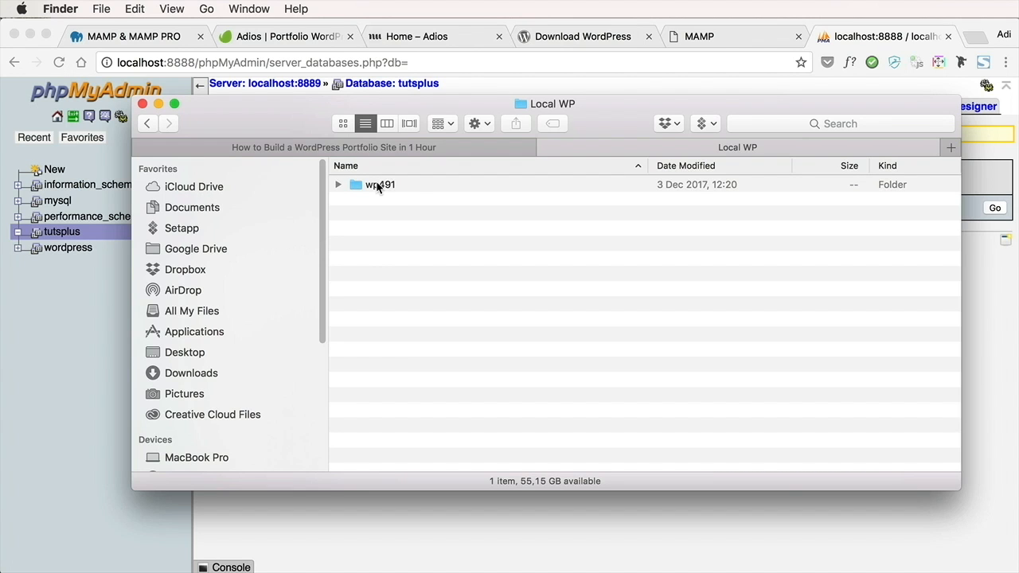
# Create a folder named tutsplus inside Local WP and paste the copied WordPress files into it
pyautogui.rightClick(401, 237)
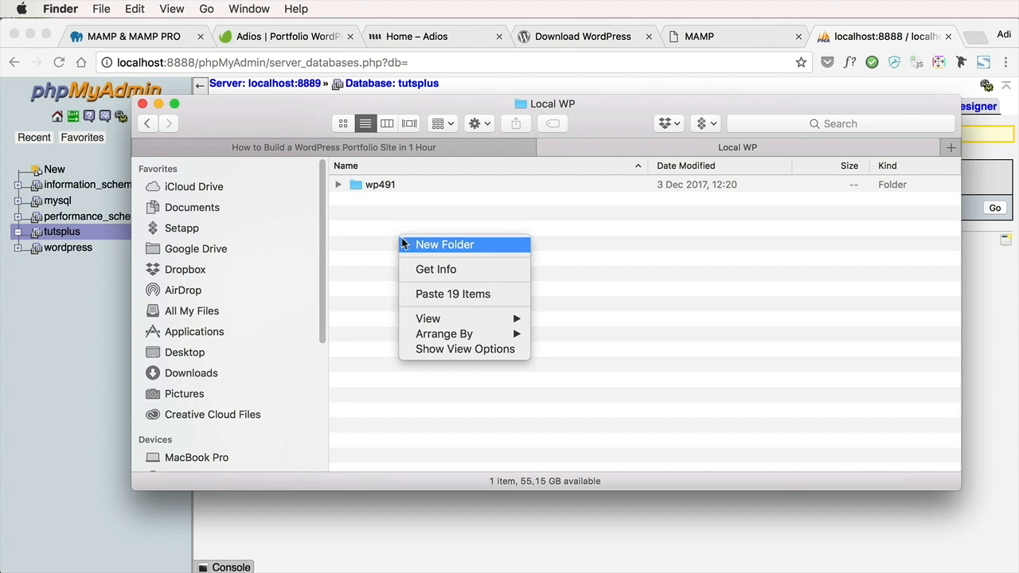
pyautogui.click(422, 242)
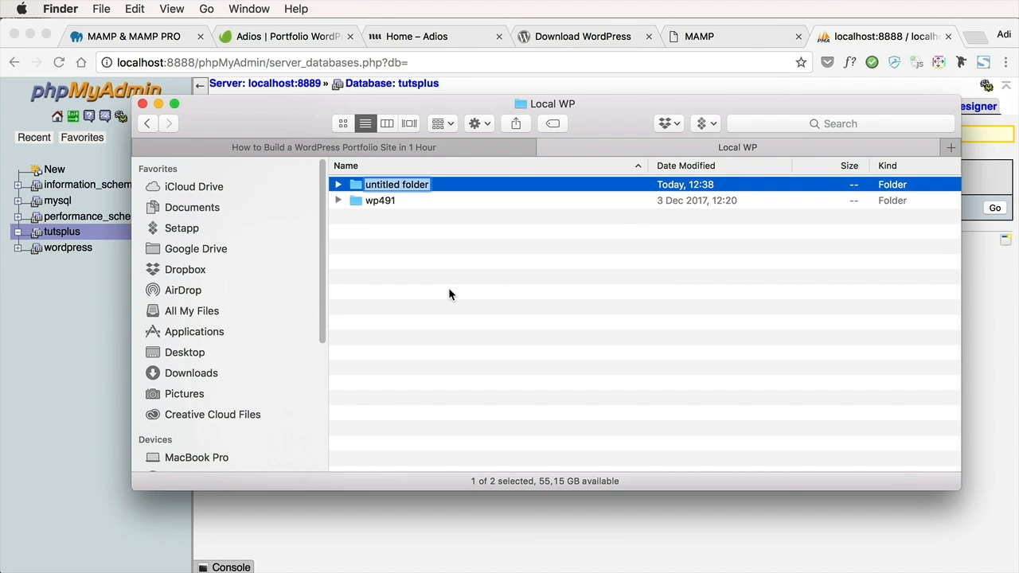
pyautogui.write('tutsplus')
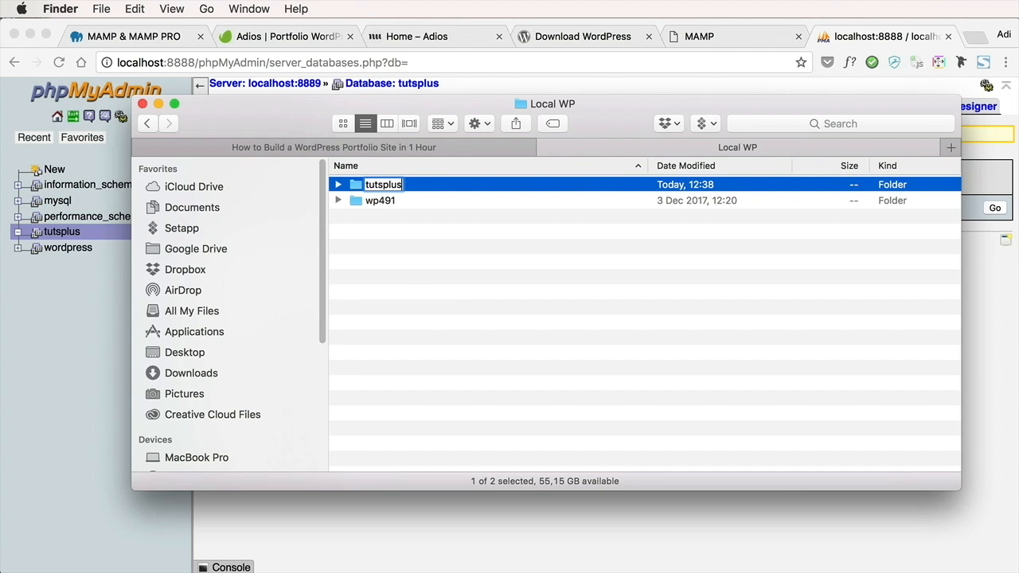
pyautogui.press('Return')
pyautogui.press('super+Down')
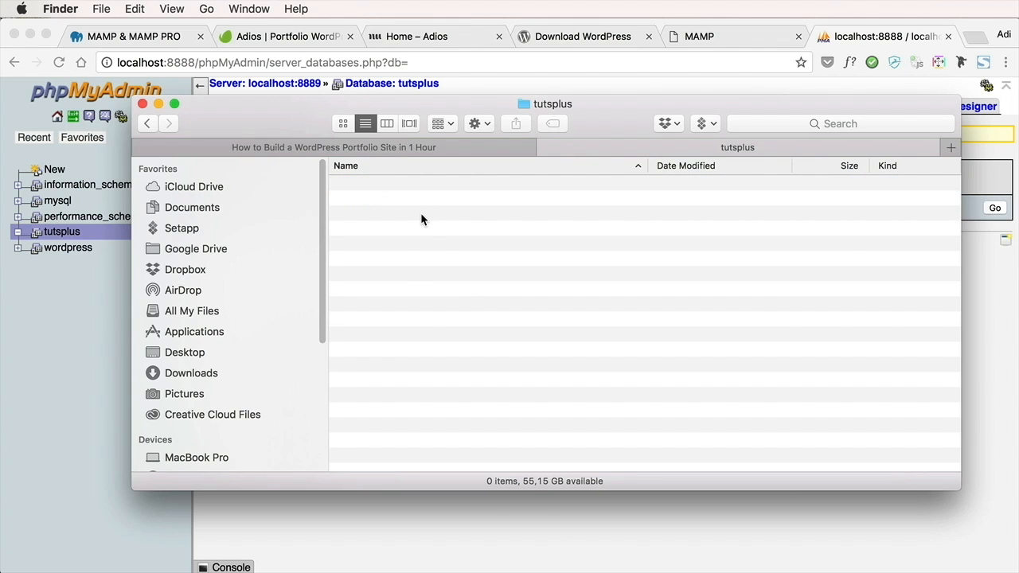
pyautogui.press('super+v')
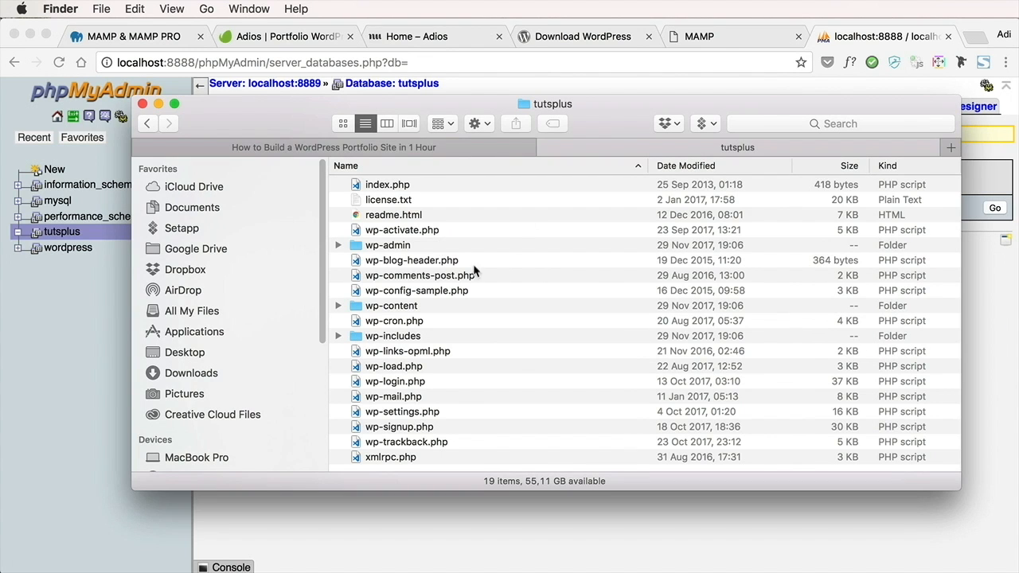
# Switch to Chrome and open localhost:8888/tutsplus to start the WordPress setup
pyautogui.press('super+Tab')
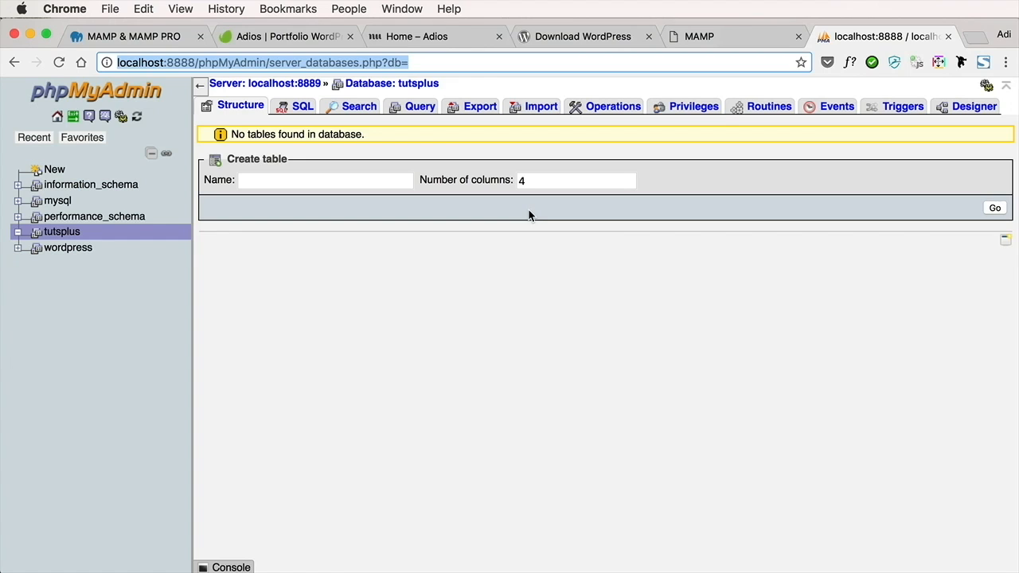
pyautogui.write('localhost:8888/')
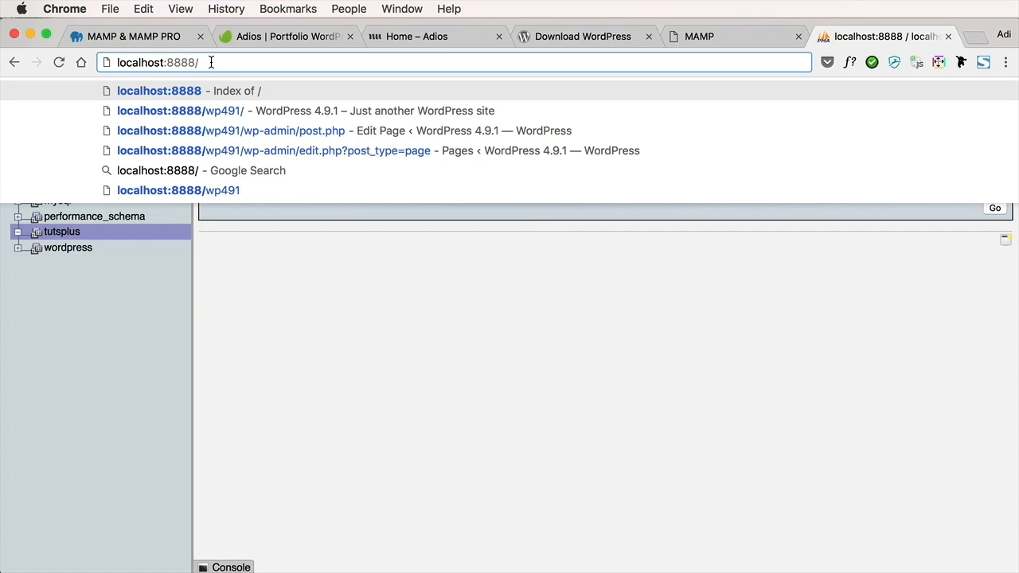
pyautogui.write('tutsplus')
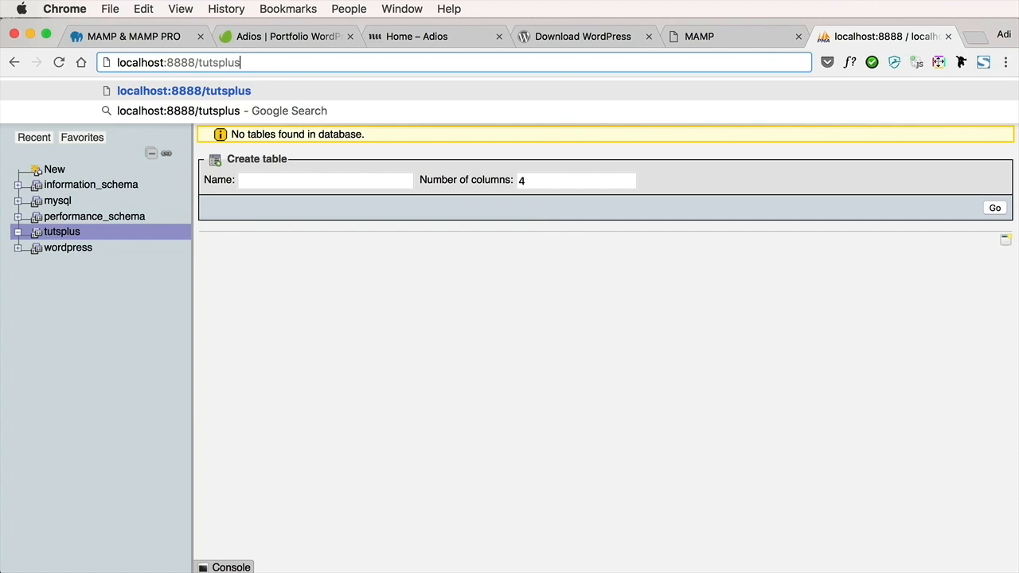
pyautogui.press('Return')
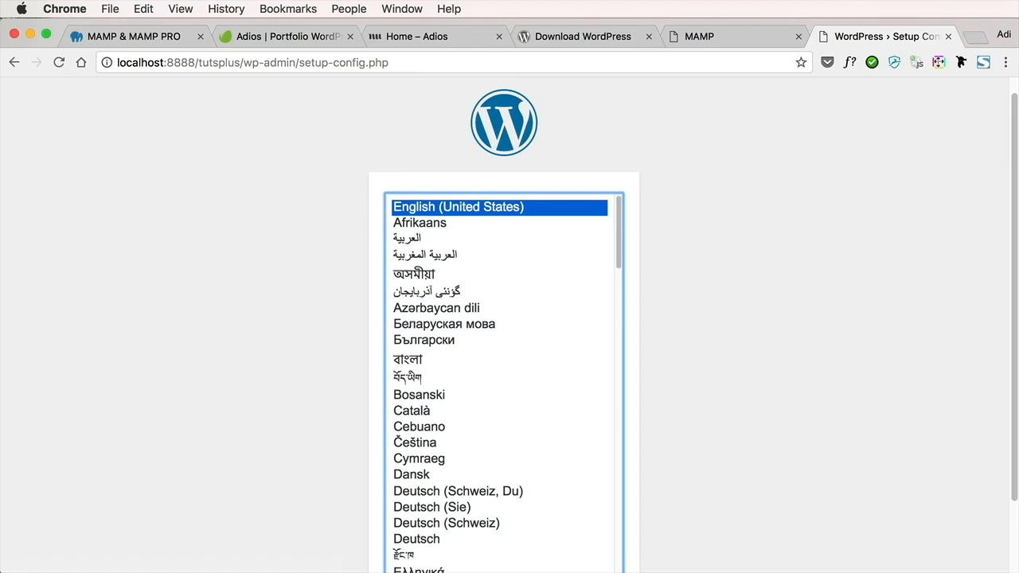
# Continue the setup with English (United States) as the language and proceed past the introduction to the database connection form
pyautogui.scroll(-2, 707, 252)
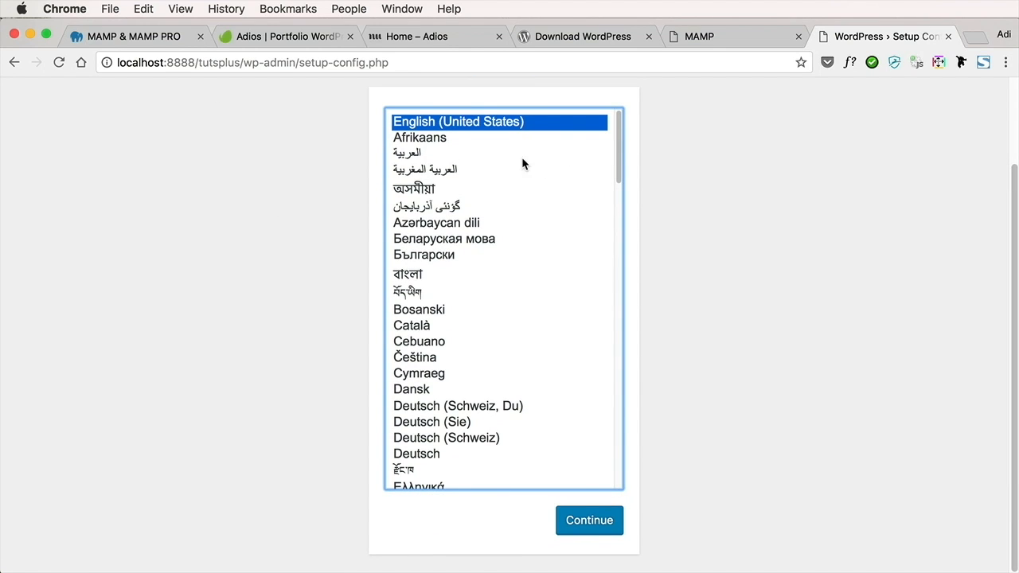
pyautogui.click(593, 529)
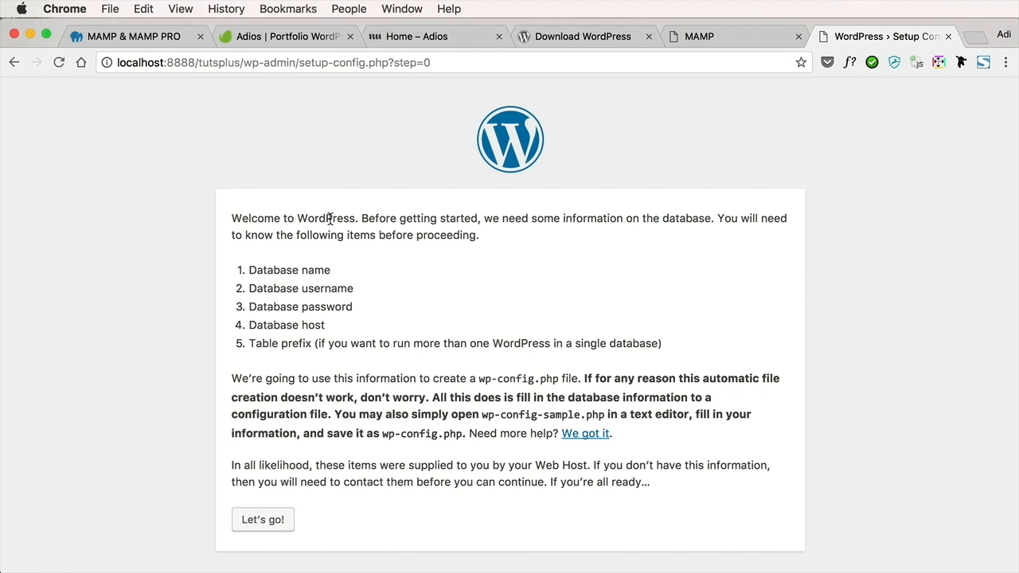
pyautogui.moveTo(299, 270); pyautogui.dragTo(598, 344)
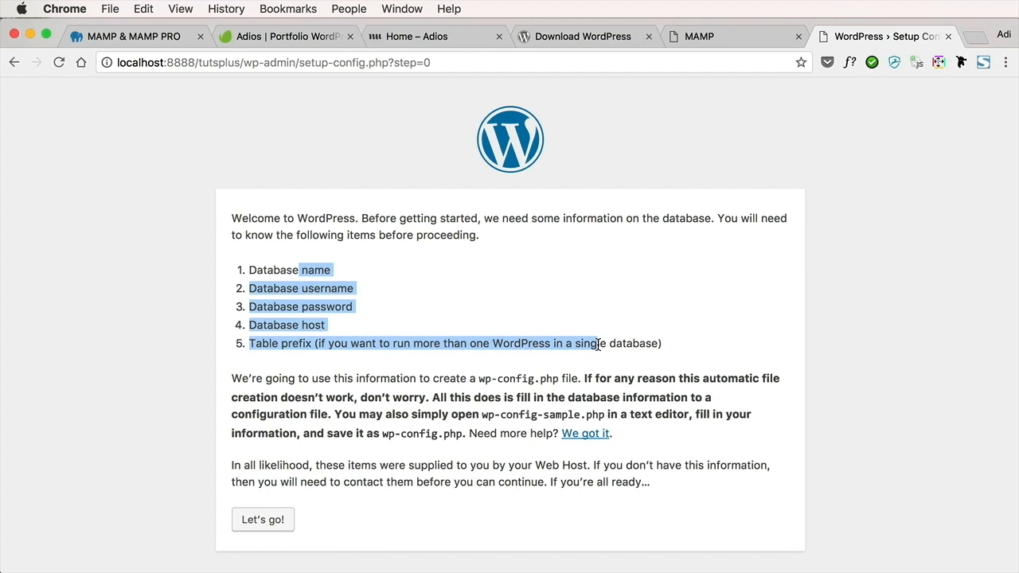
pyautogui.click(597, 319)
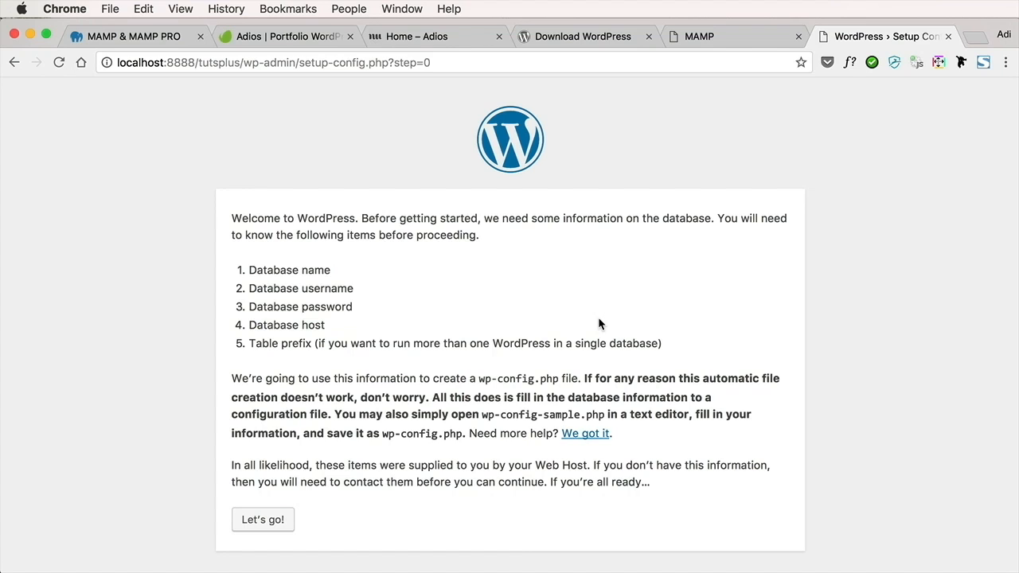
pyautogui.click(271, 526)
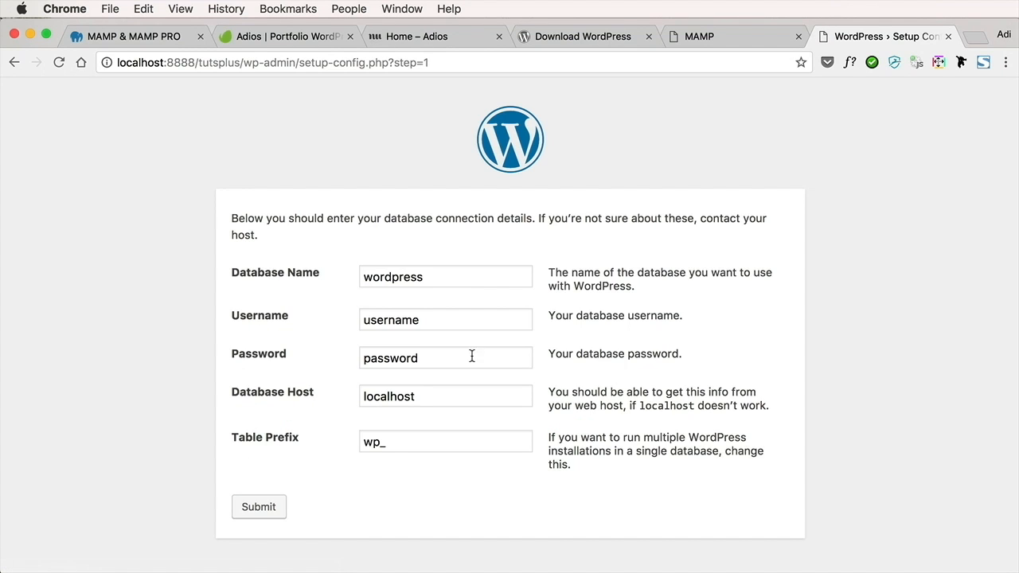
# Set the database name to tutsplus in the WordPress connection details
pyautogui.doubleClick(434, 277)
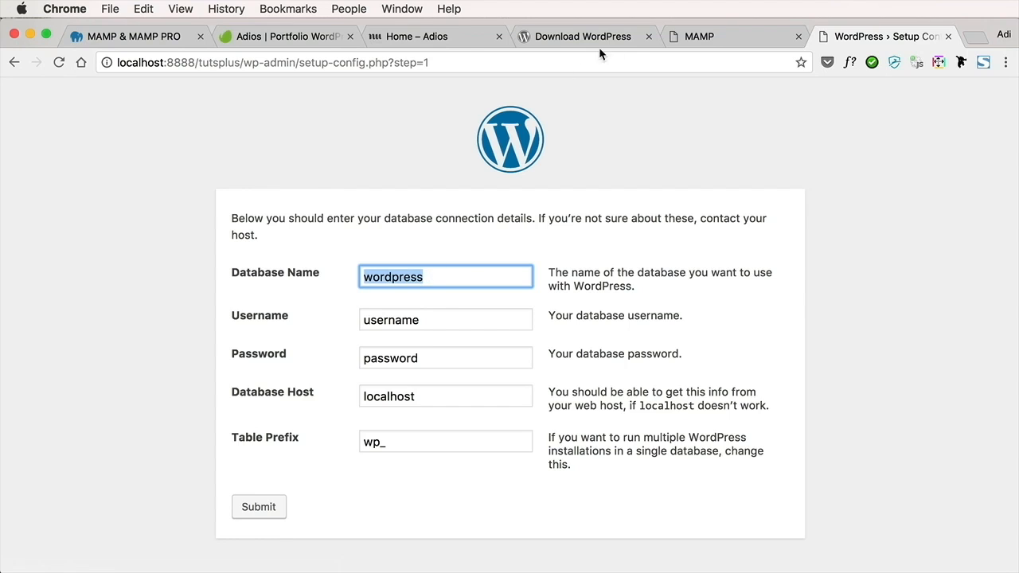
pyautogui.click(716, 34)
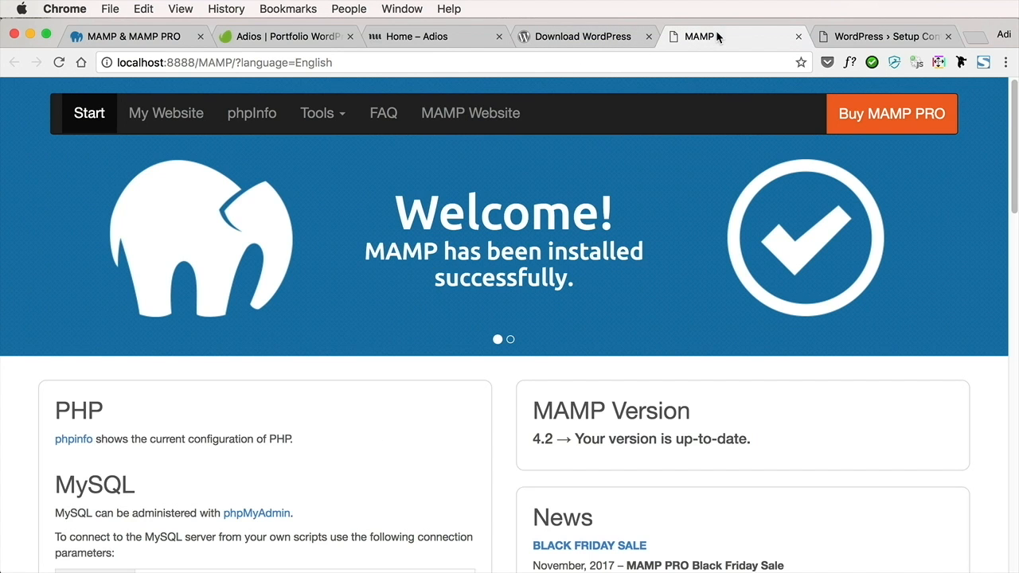
pyautogui.click(844, 36)
pyautogui.write('tutsplus')
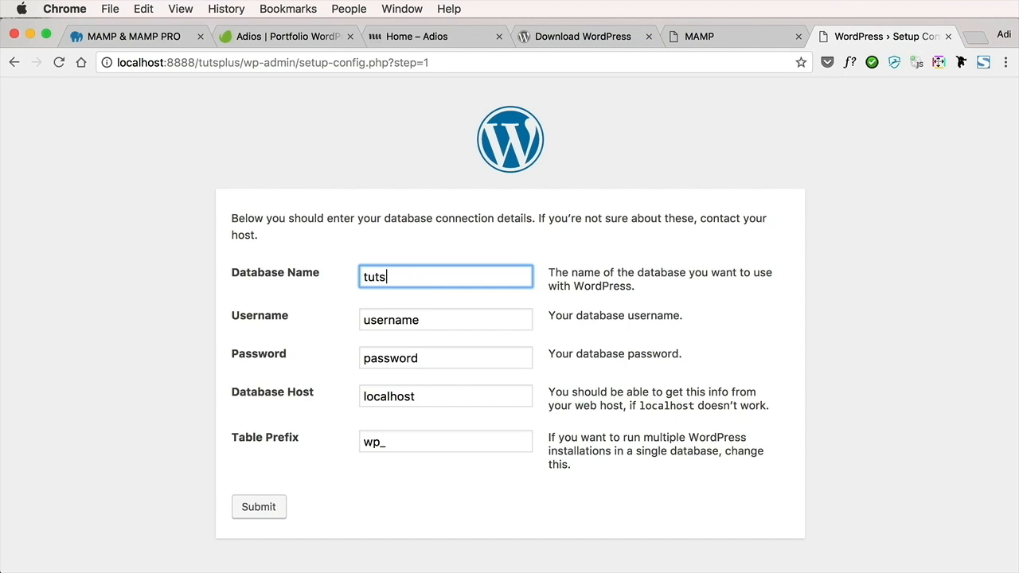
# Look up the tutsplus database in phpMyAdmin from the MAMP start page, and return to the WordPress setup form
pyautogui.click(731, 35)
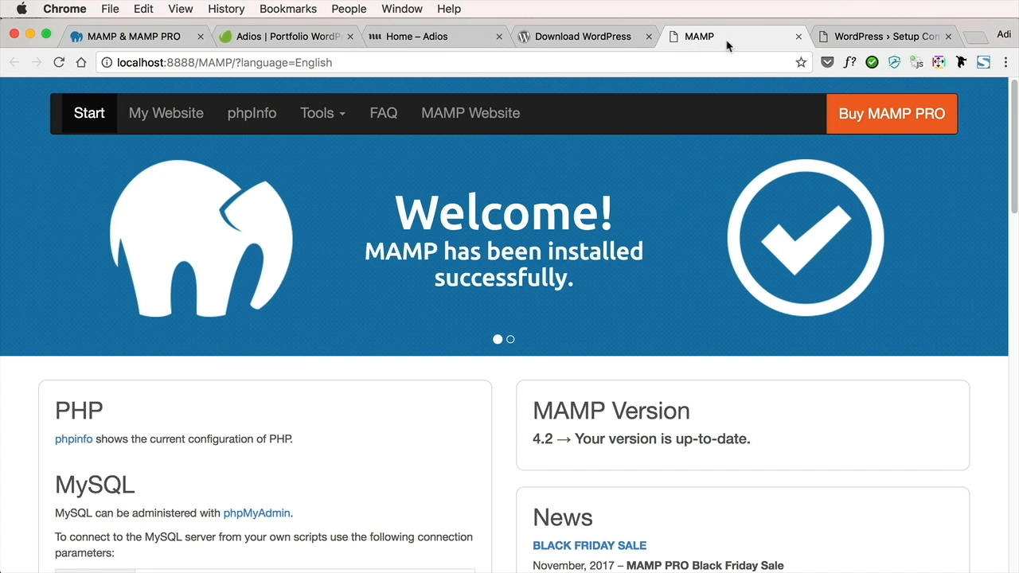
pyautogui.click(319, 114)
pyautogui.click(333, 149)
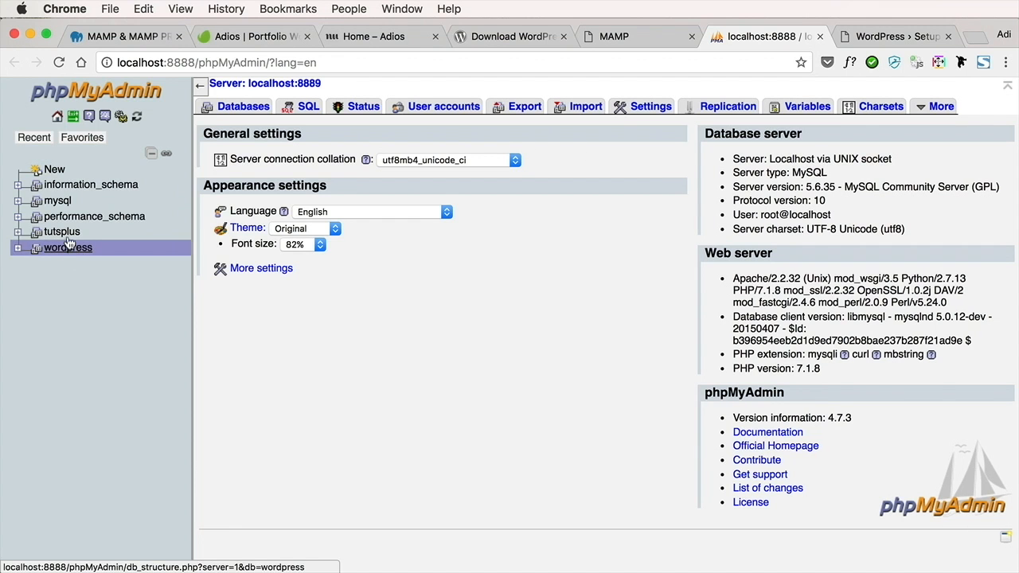
pyautogui.click(62, 236)
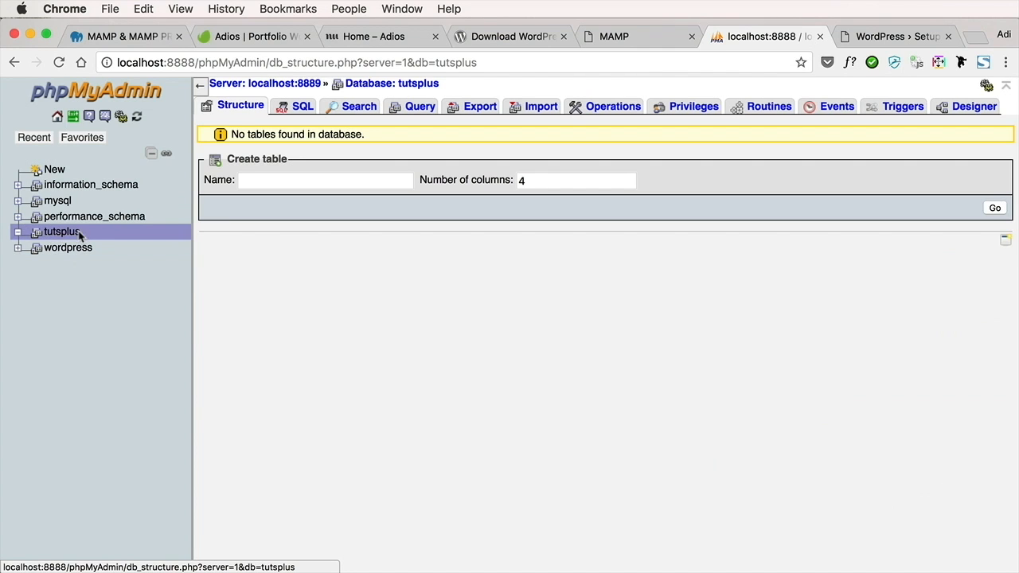
pyautogui.click(909, 42)
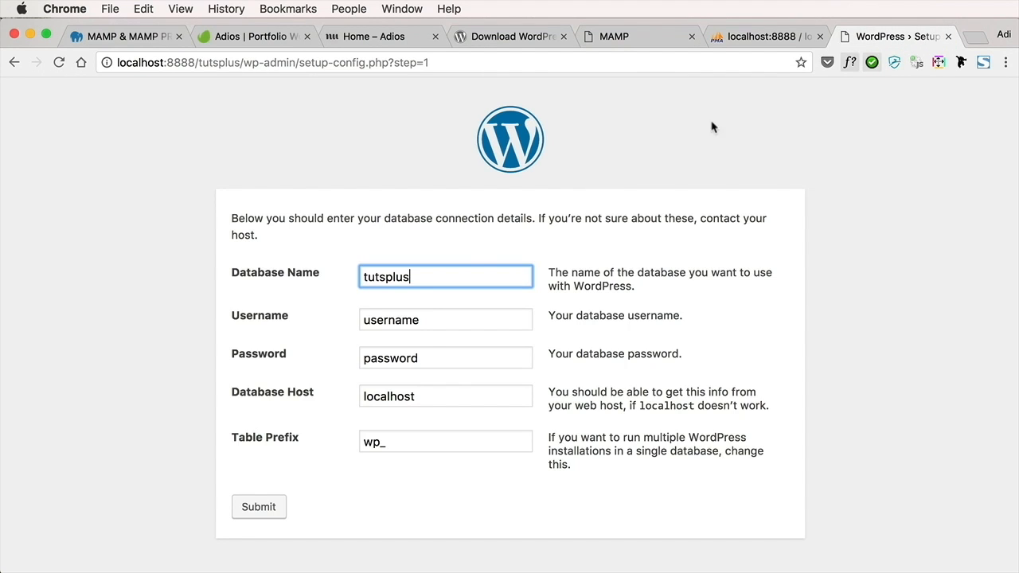
# Set the database username to root and enter the database password
pyautogui.doubleClick(432, 320)
pyautogui.write('root')
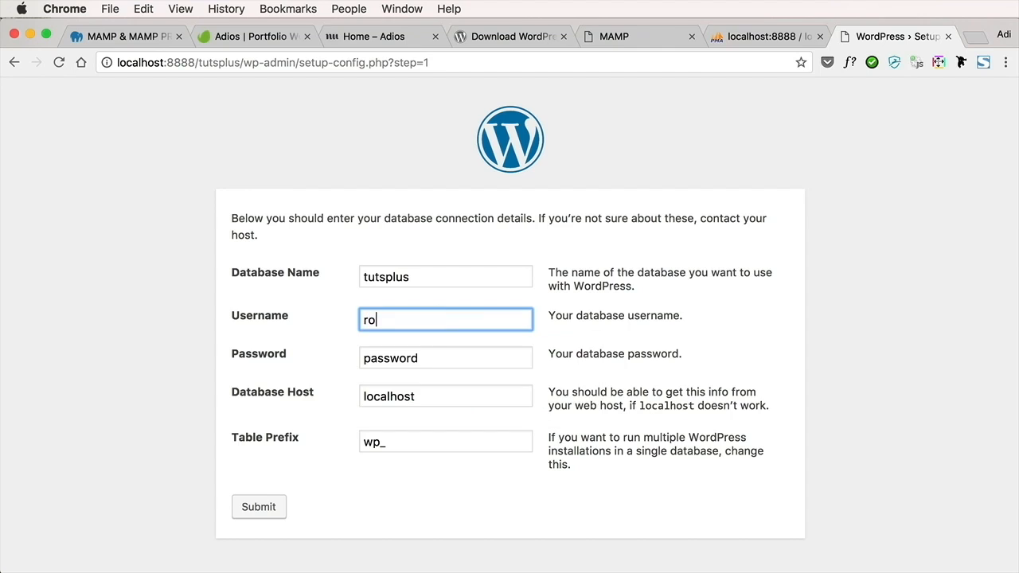
pyautogui.press('Tab')
pyautogui.write('root')
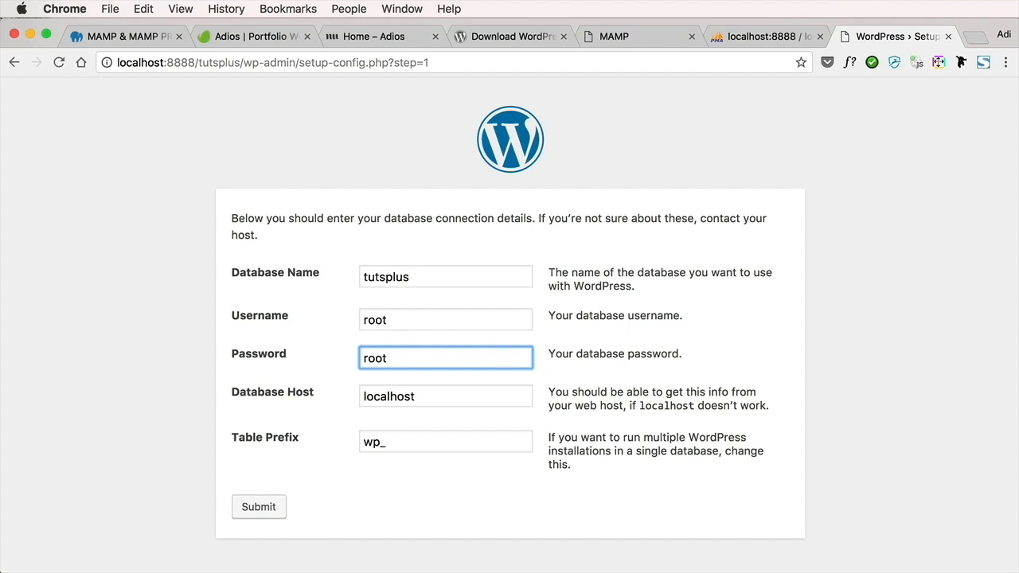
pyautogui.press('Tab')
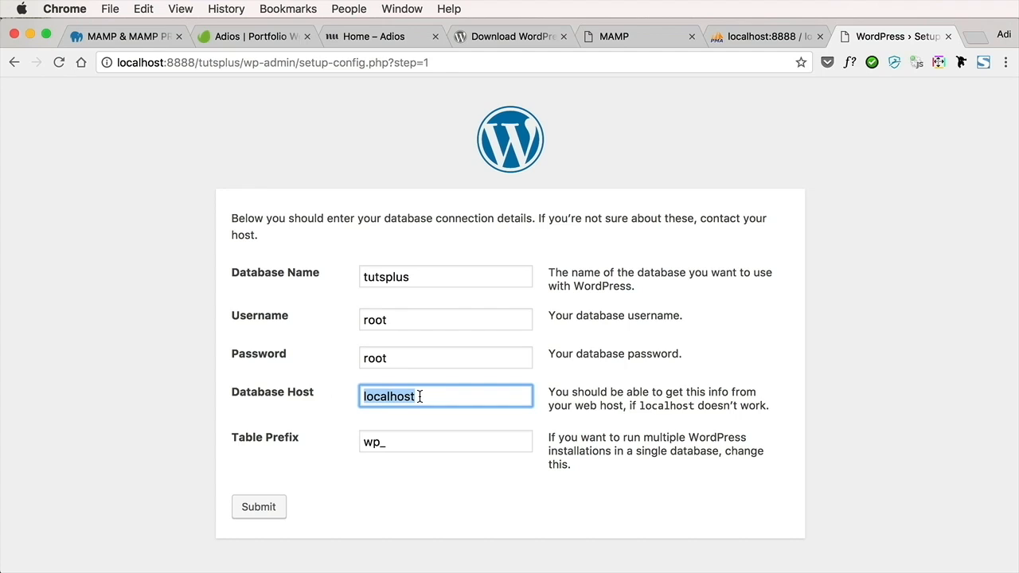
# Set the table prefix to wp_tutsplus_, then submit the database details and run the installation
pyautogui.click(442, 446)
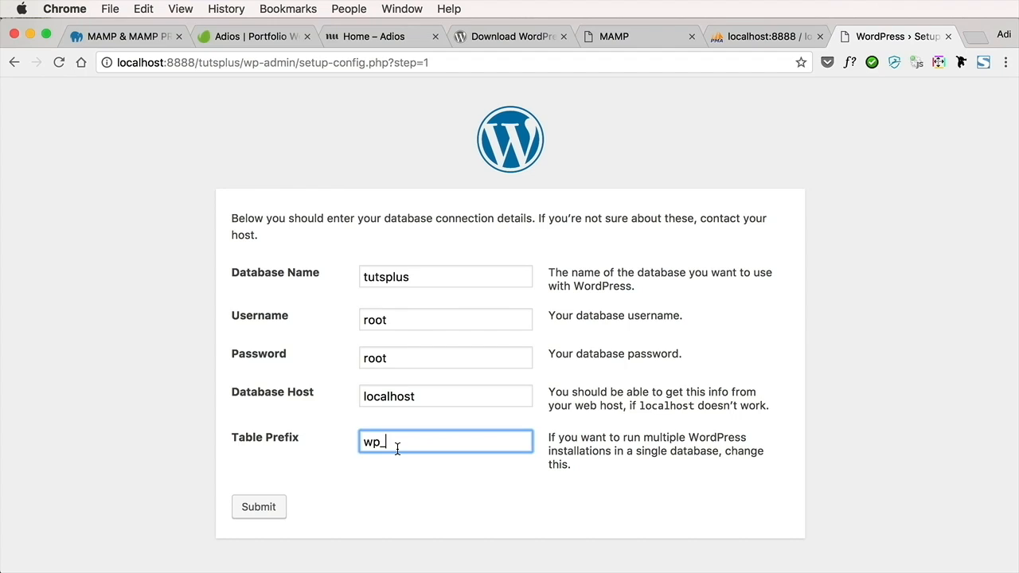
pyautogui.write('tutsplus_')
pyautogui.moveTo(364, 442); pyautogui.dragTo(387, 444)
pyautogui.click(389, 461)
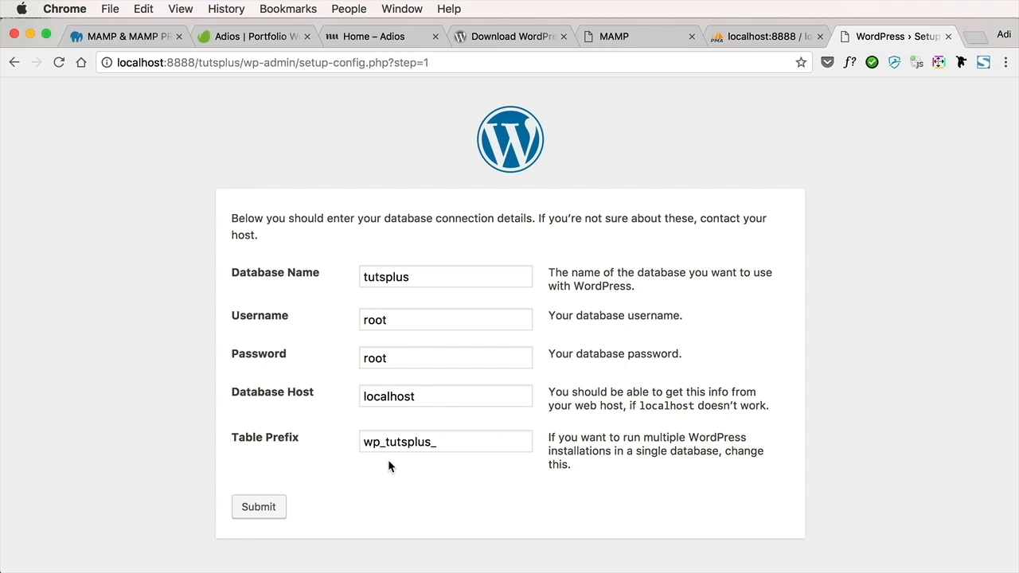
pyautogui.click(281, 513)
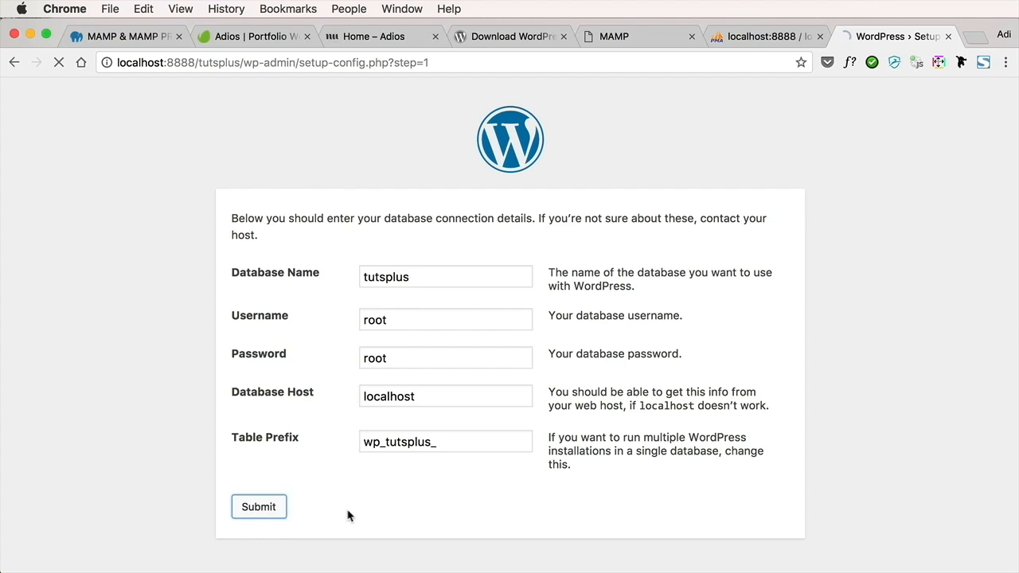
pyautogui.click(326, 279)
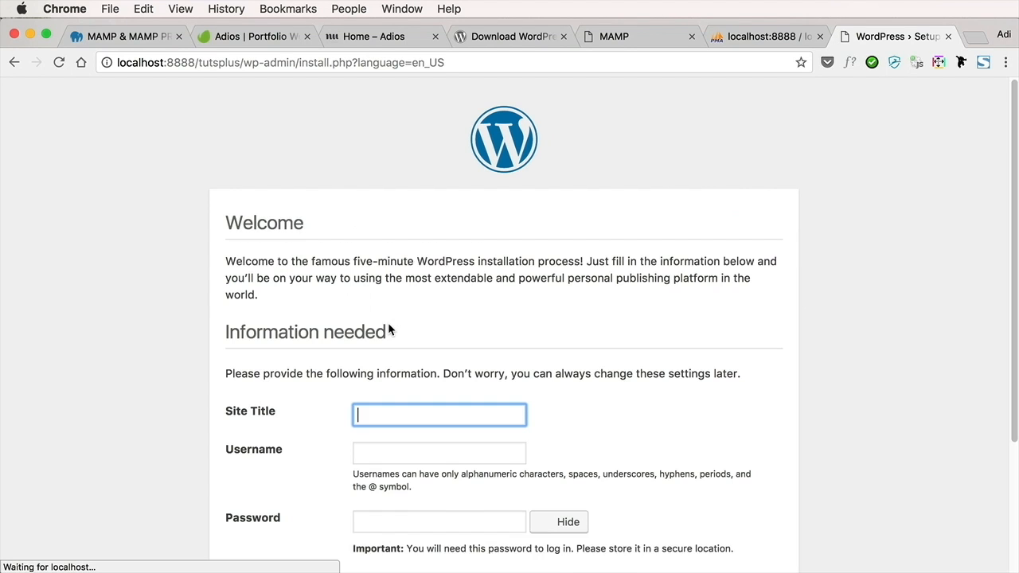
# Set the site title to Tuts+ WP and the WordPress username to admin
pyautogui.scroll(-1, 389, 325)
pyautogui.scroll(-5, 388, 323)
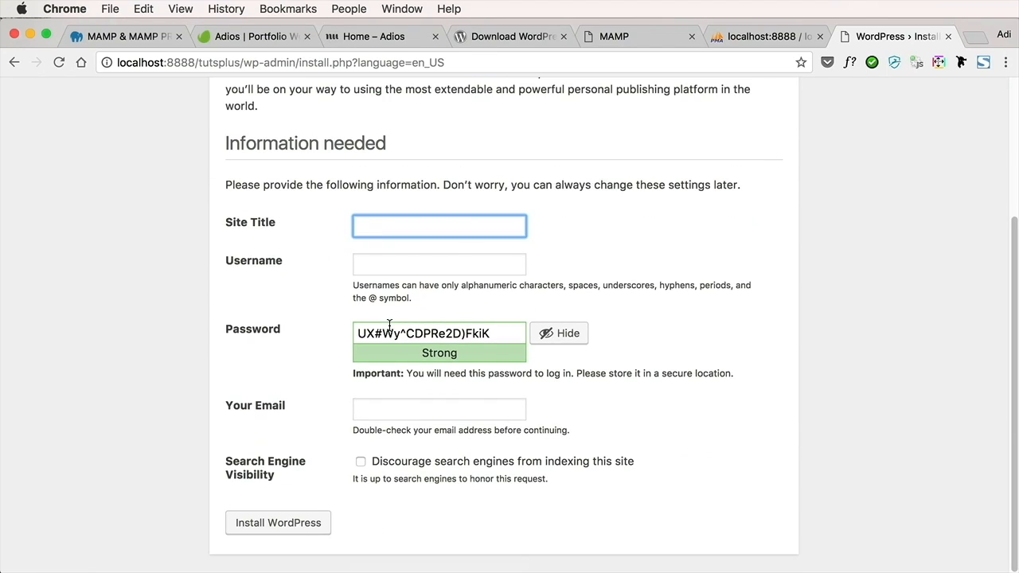
pyautogui.write('Tuts+ WEP')
pyautogui.press('BackSpace')
pyautogui.press('BackSpace')
pyautogui.write('P')
pyautogui.press('Tab')
pyautogui.write('admin')
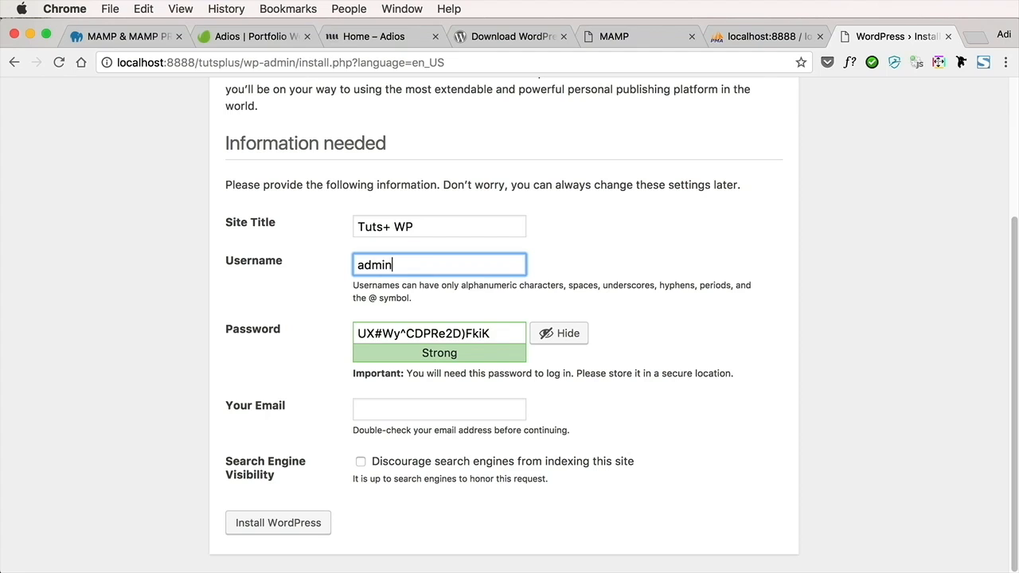
pyautogui.press('BackSpace')
pyautogui.write('n')
# Replace the generated account password with a simple one, confirm use of the weak password, and fill in the contact e-mail
pyautogui.tripleClick(492, 333)
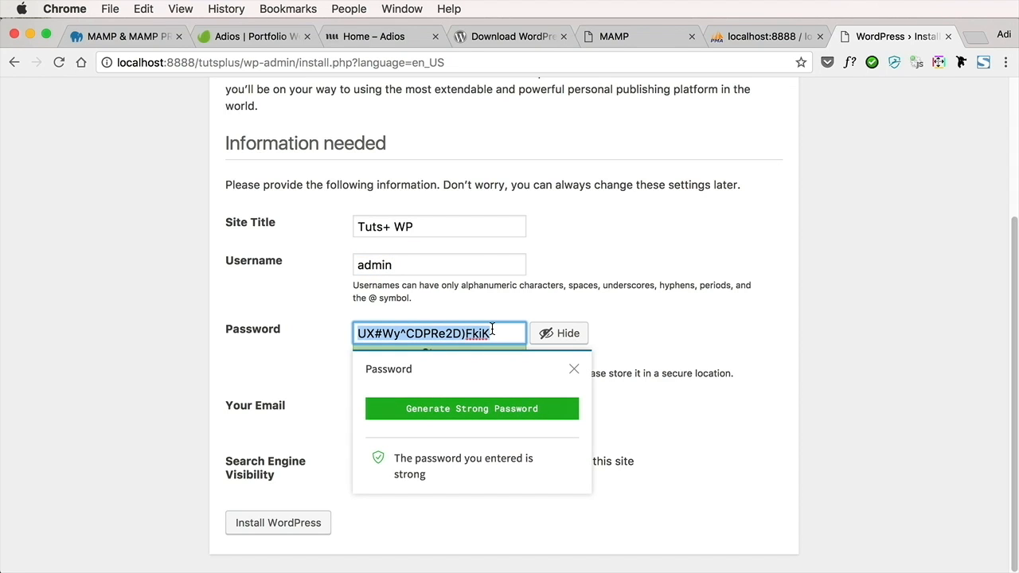
pyautogui.click(574, 370)
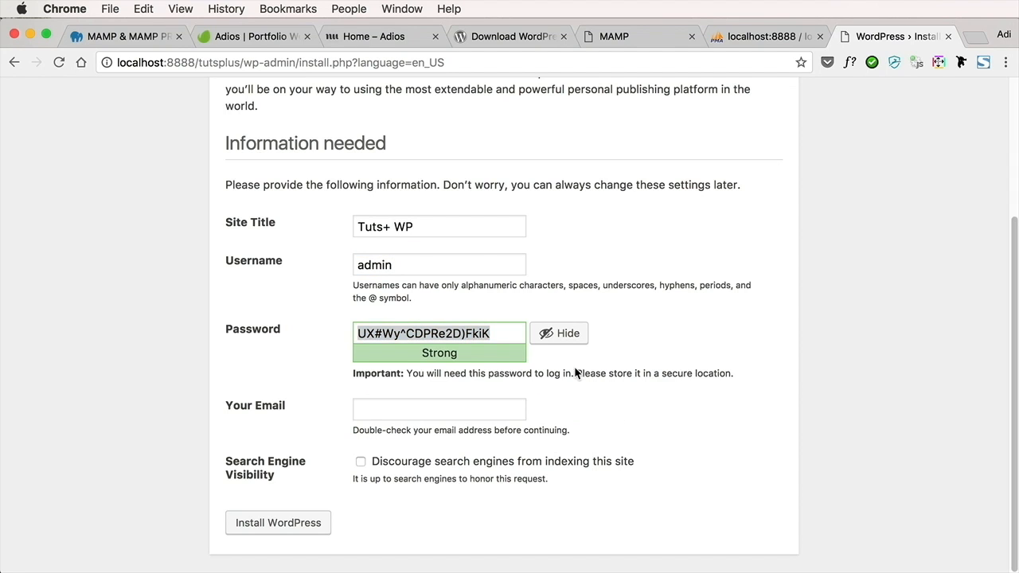
pyautogui.tripleClick(509, 332)
pyautogui.press('BackSpace')
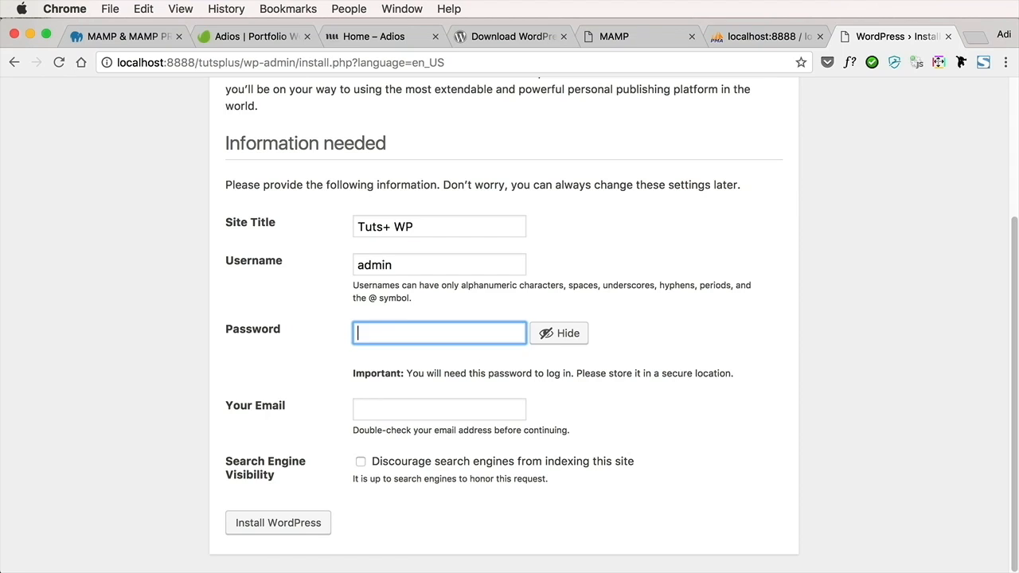
pyautogui.write('1234')
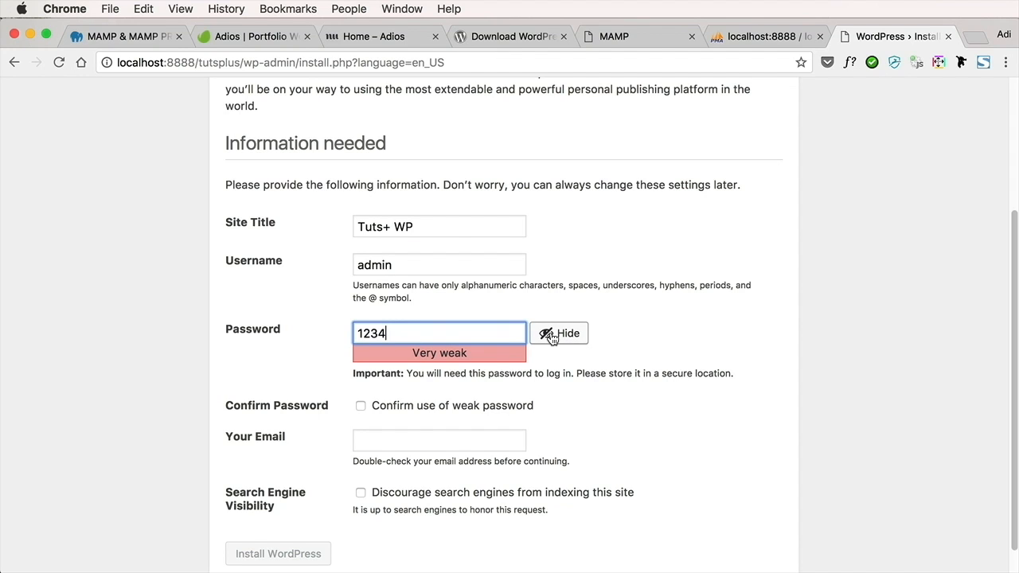
pyautogui.click(420, 407)
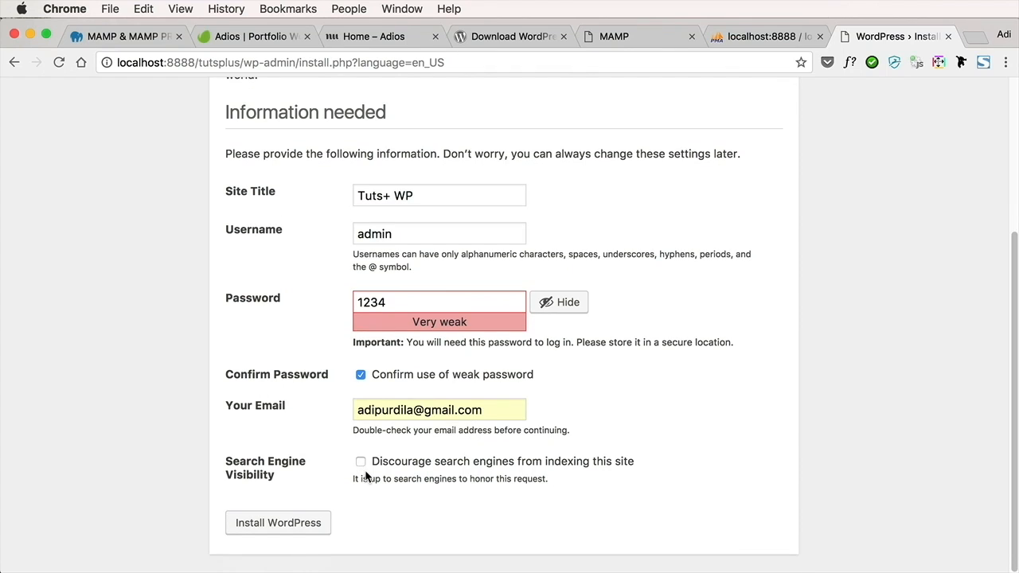
# Install WordPress with search engines discouraged from indexing the site, and log in to the dashboard
pyautogui.click(361, 463)
pyautogui.click(302, 522)
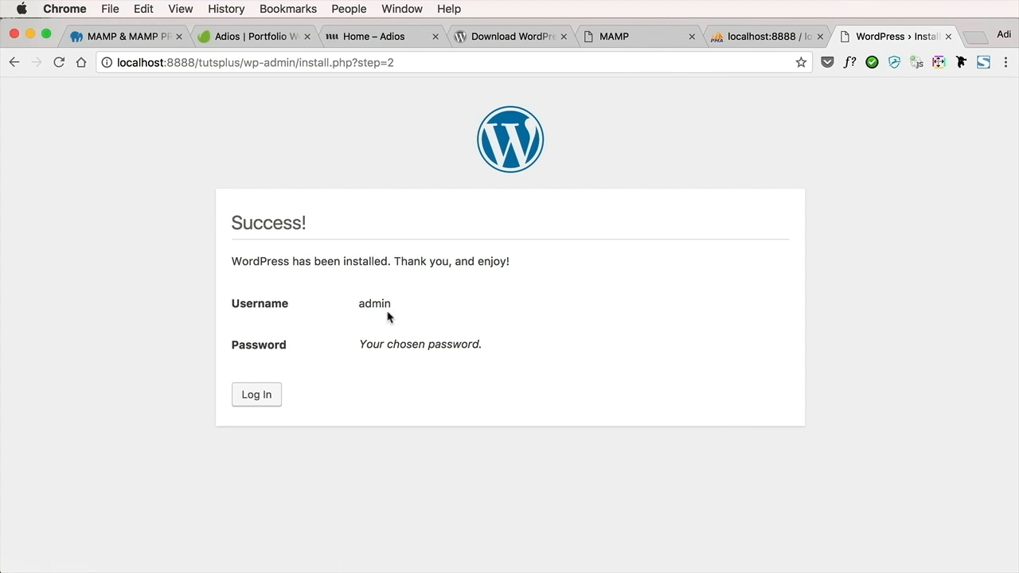
pyautogui.click(267, 393)
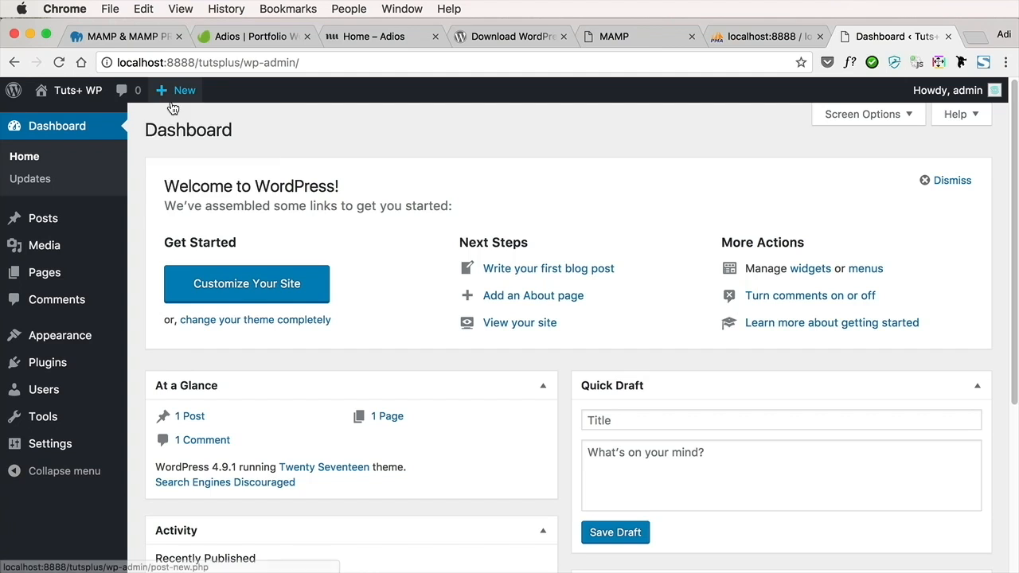
pyautogui.scroll(-3, 602, 155)
pyautogui.scroll(3, 602, 156)
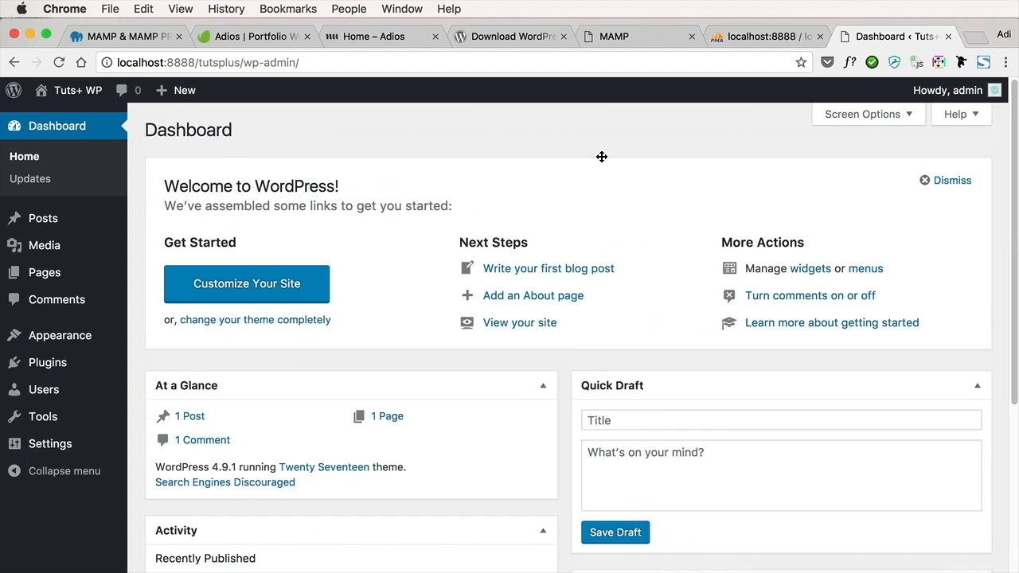
pyautogui.scroll(-3, 602, 156)
pyautogui.scroll(3, 602, 156)
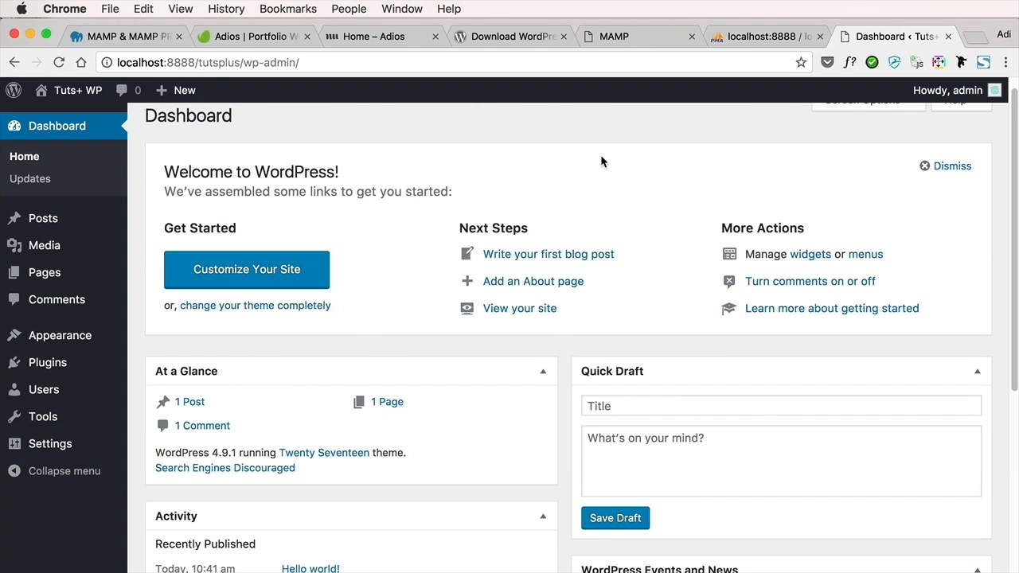
pyautogui.scroll(1, 602, 162)
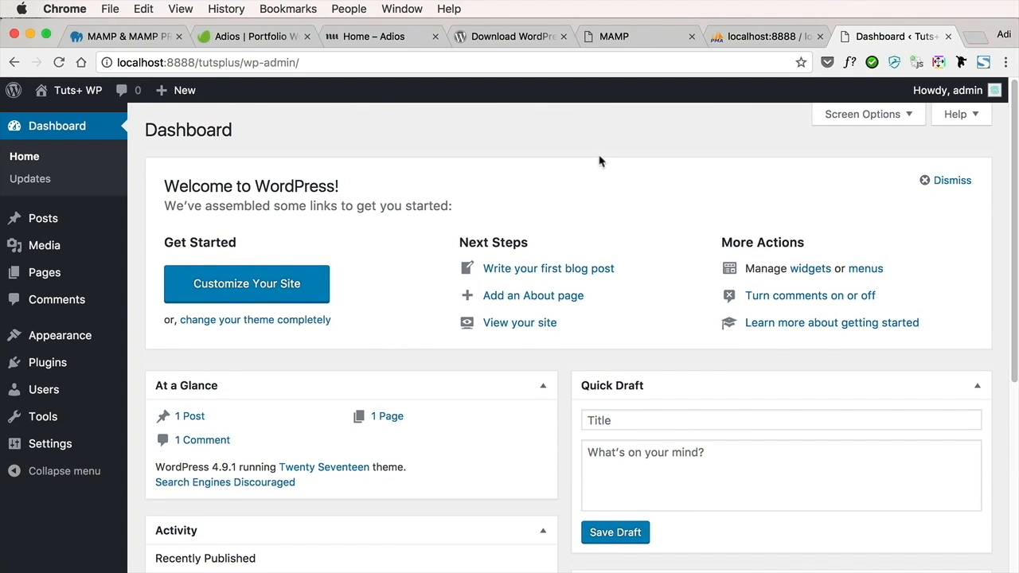
# Open the front end of the Tuts+ WP site in a new browser tab and look over its default home page
pyautogui.moveTo(76, 95)
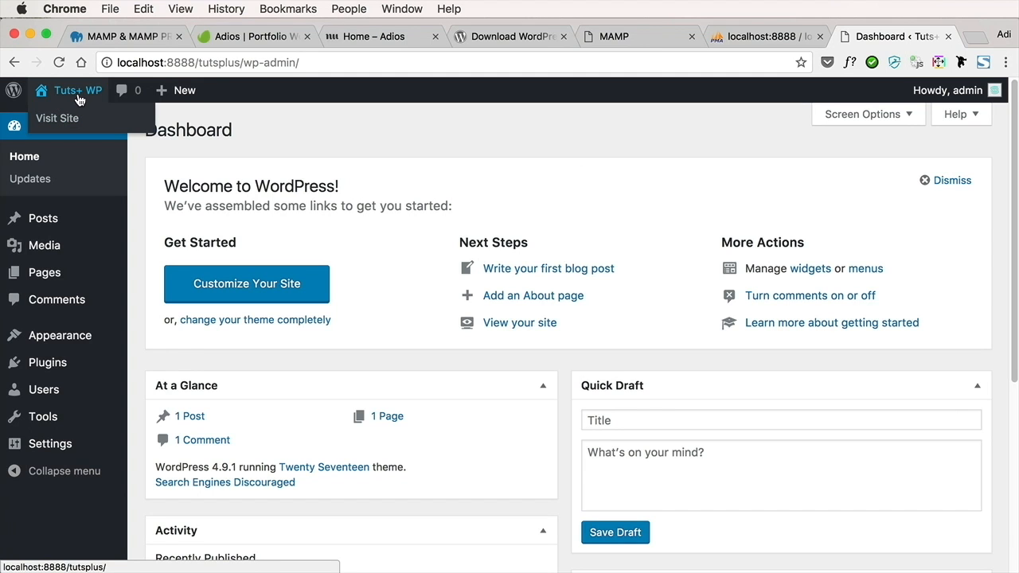
pyautogui.keyDown('super'); pyautogui.click(78, 98); pyautogui.keyUp('super')
pyautogui.click(901, 36)
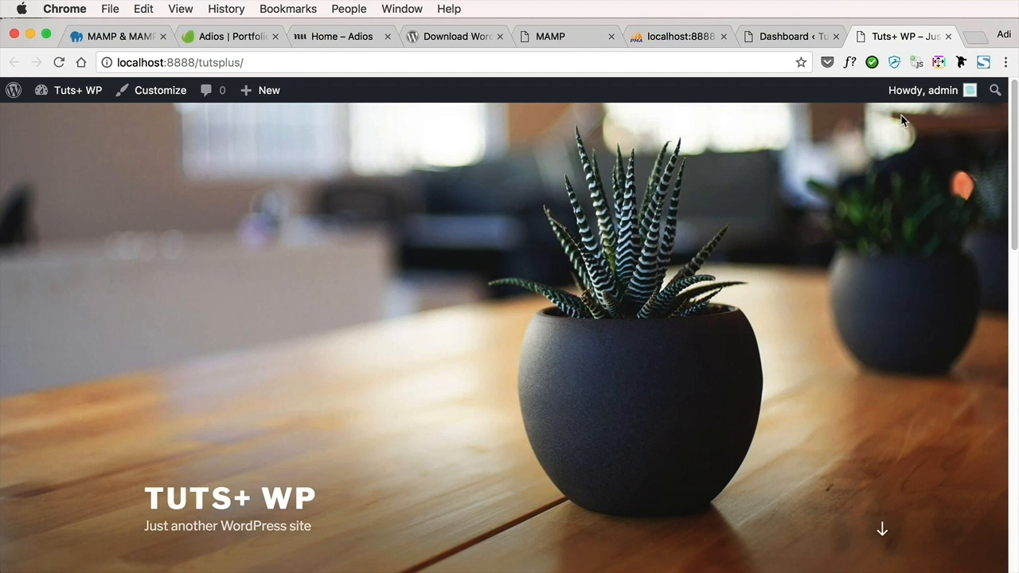
pyautogui.scroll(-15, 662, 318)
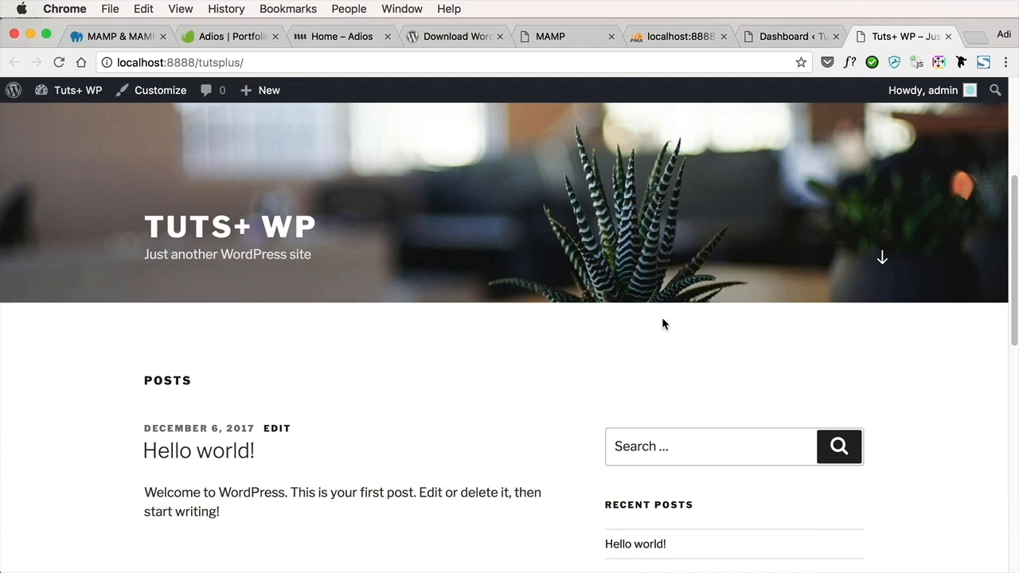
pyautogui.scroll(15, 663, 322)
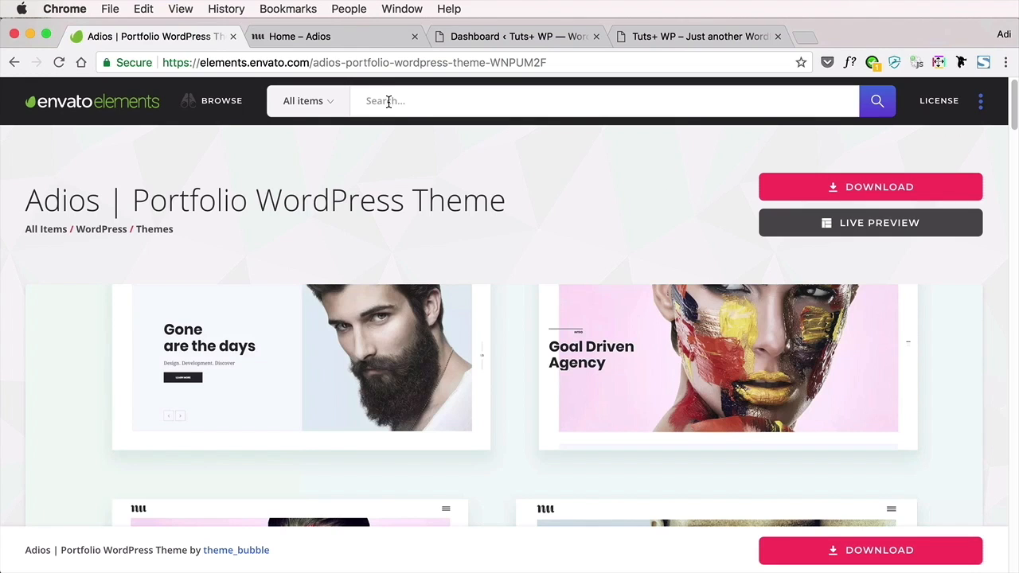
# Compare the Project Use and Trial Use download options for the Adios theme on Envato Elements, and close the download dialog
pyautogui.moveTo(133, 201); pyautogui.dragTo(489, 201)
pyautogui.click(513, 279)
pyautogui.click(845, 188)
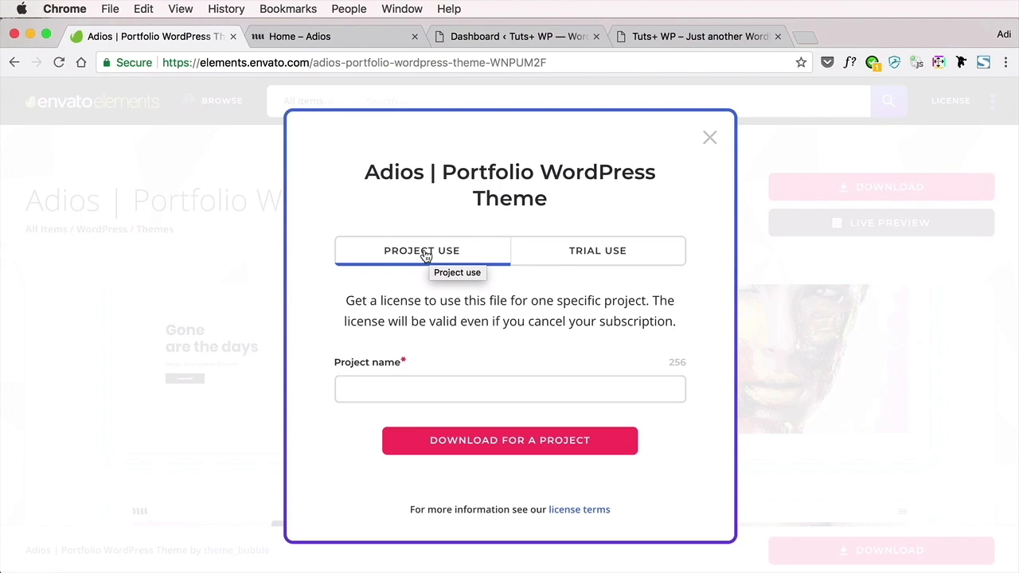
pyautogui.click(603, 255)
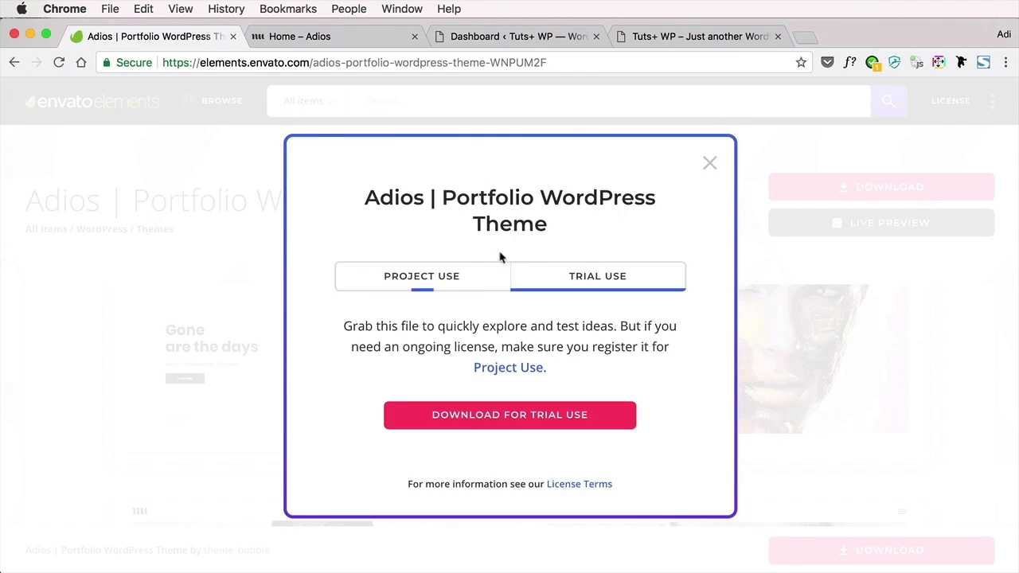
pyautogui.click(481, 261)
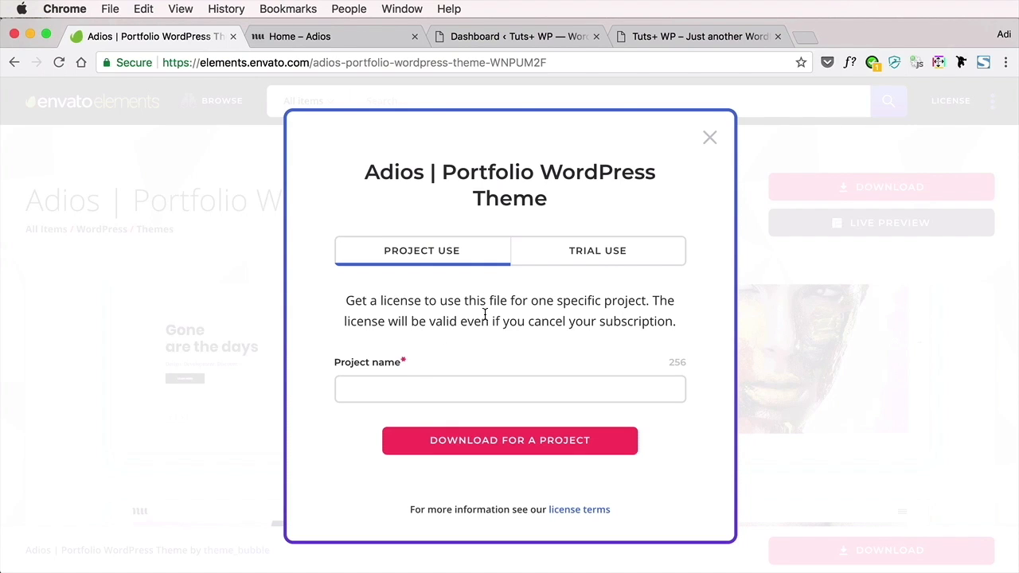
pyautogui.click(709, 139)
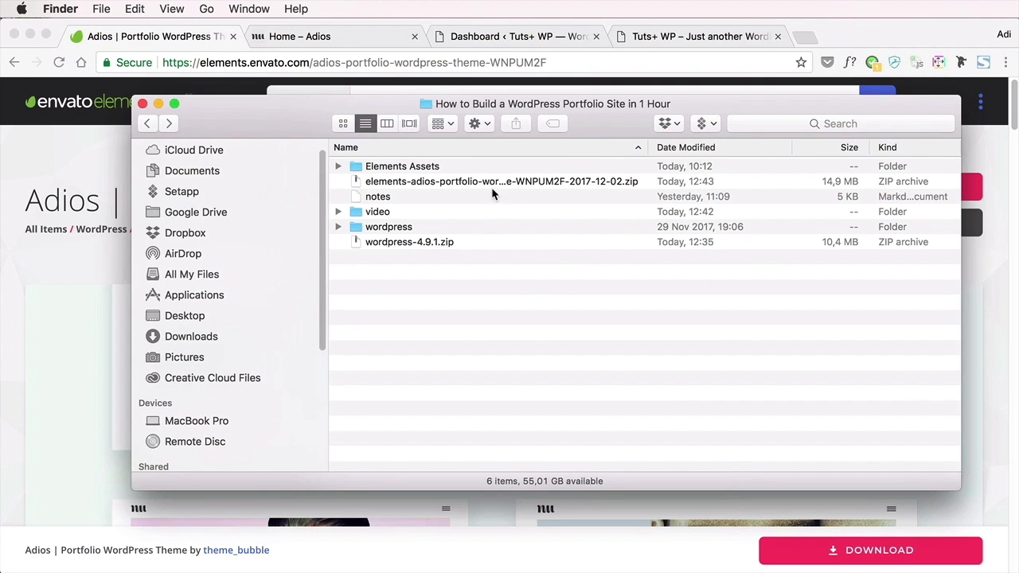
# Extract the downloaded elements-adios-portfolio zip archive in Finder and open the resulting Adios_TFv2.3 folder
pyautogui.click(489, 182)
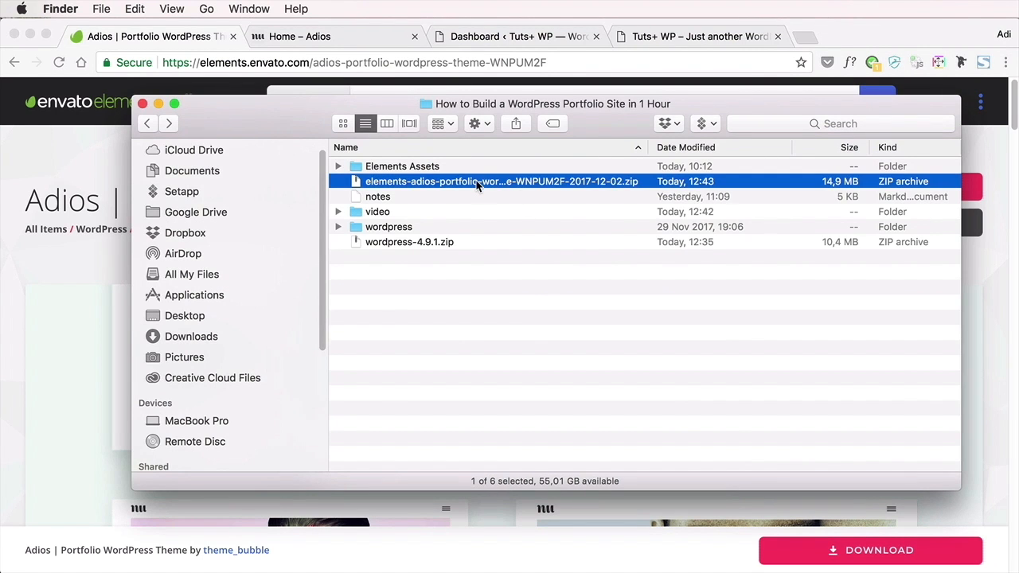
pyautogui.doubleClick(478, 185)
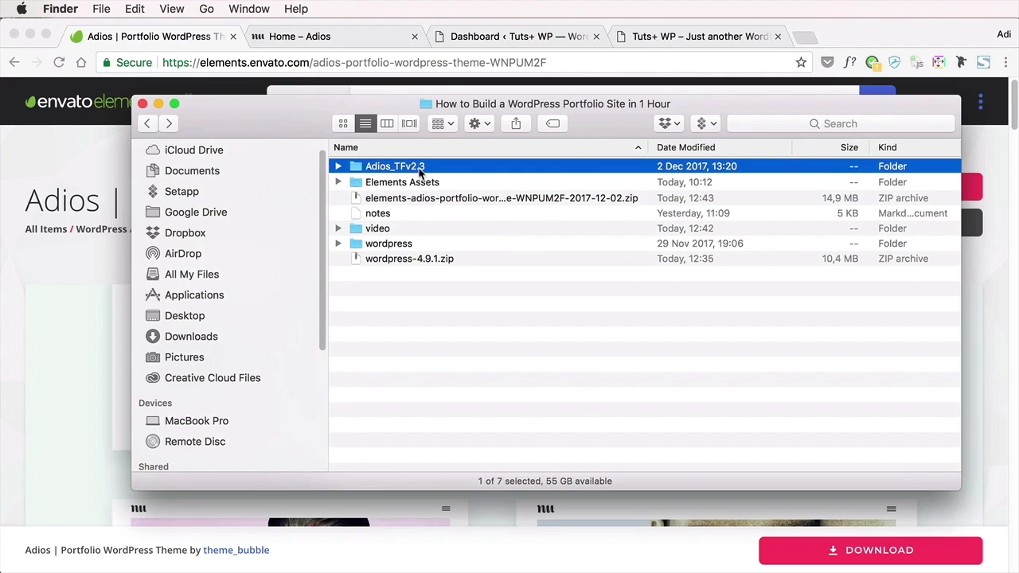
pyautogui.doubleClick(419, 167)
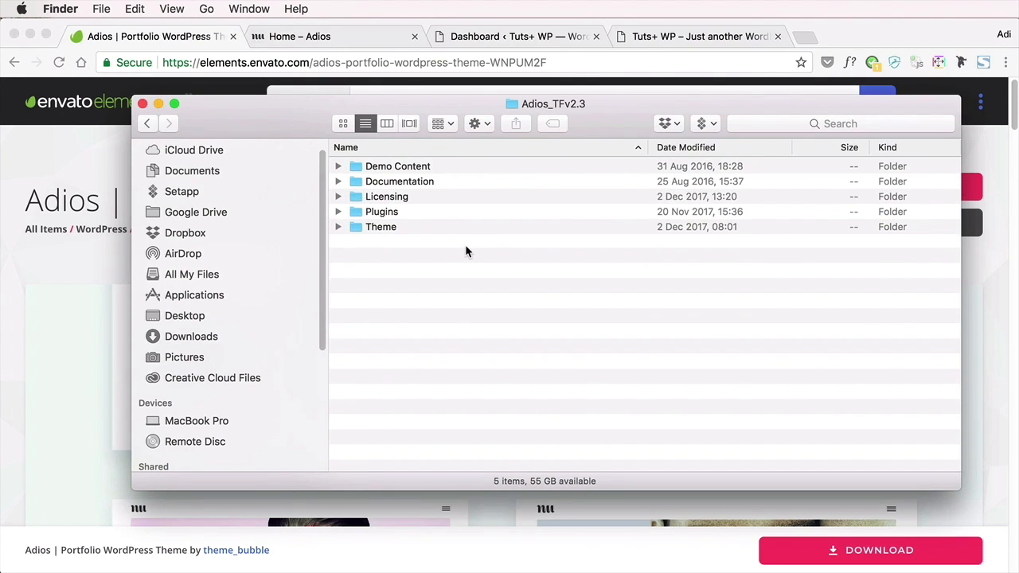
# Inspect the Demo Content and Documentation folders of the theme package, and select adios.zip inside the Theme folder
pyautogui.click(338, 166)
pyautogui.click(338, 167)
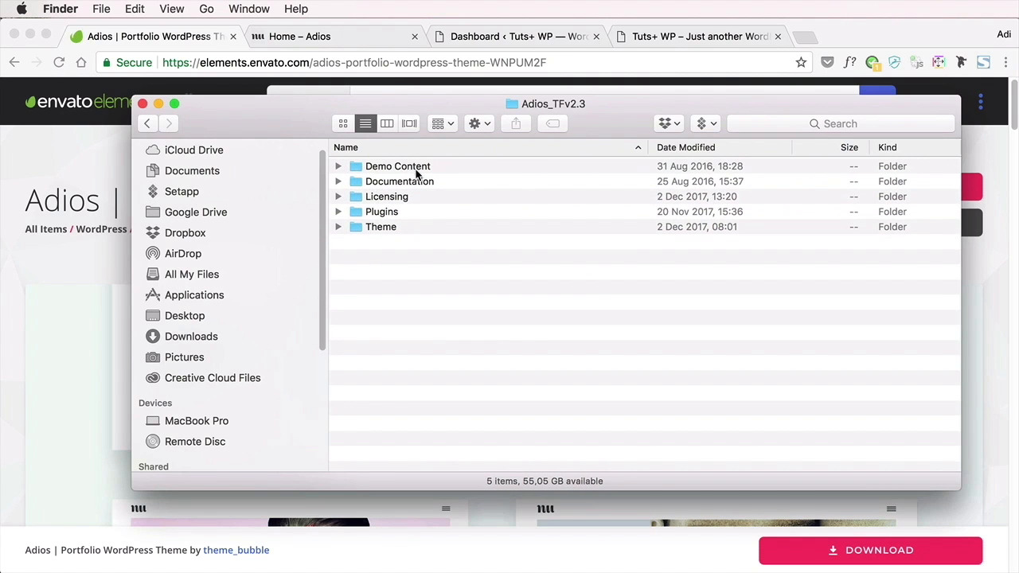
pyautogui.click(338, 181)
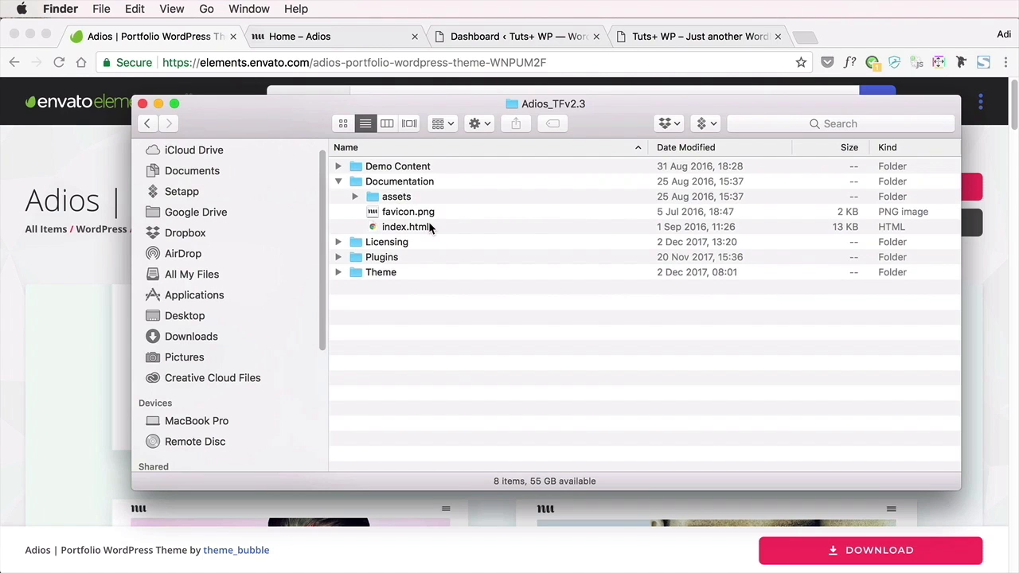
pyautogui.click(339, 182)
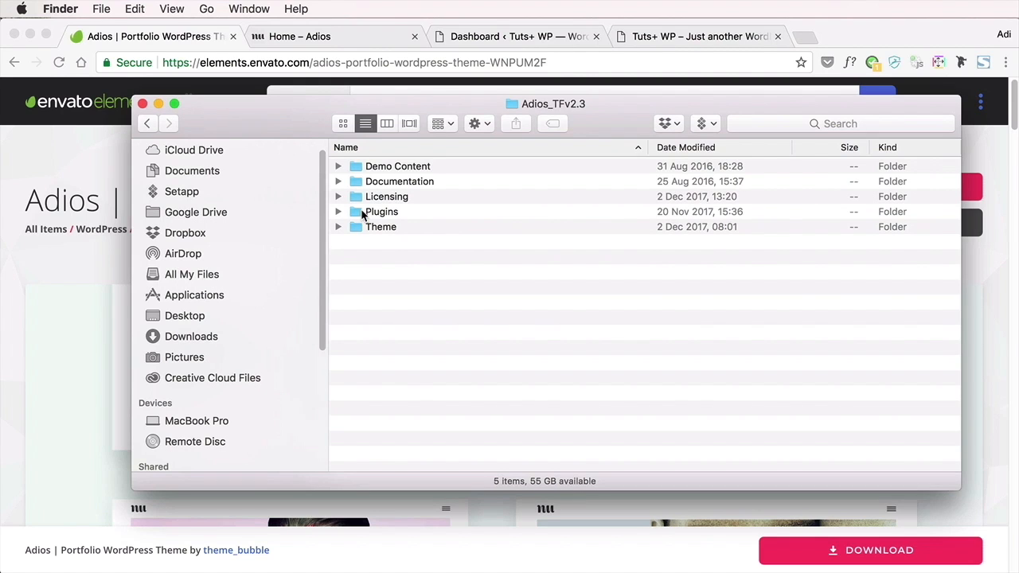
pyautogui.click(385, 199)
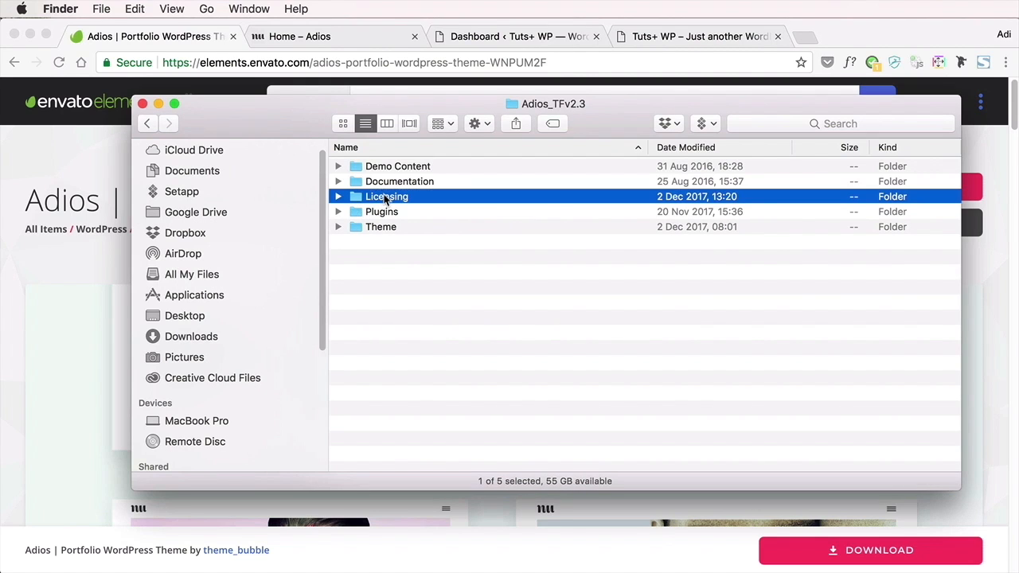
pyautogui.click(388, 213)
pyautogui.click(389, 229)
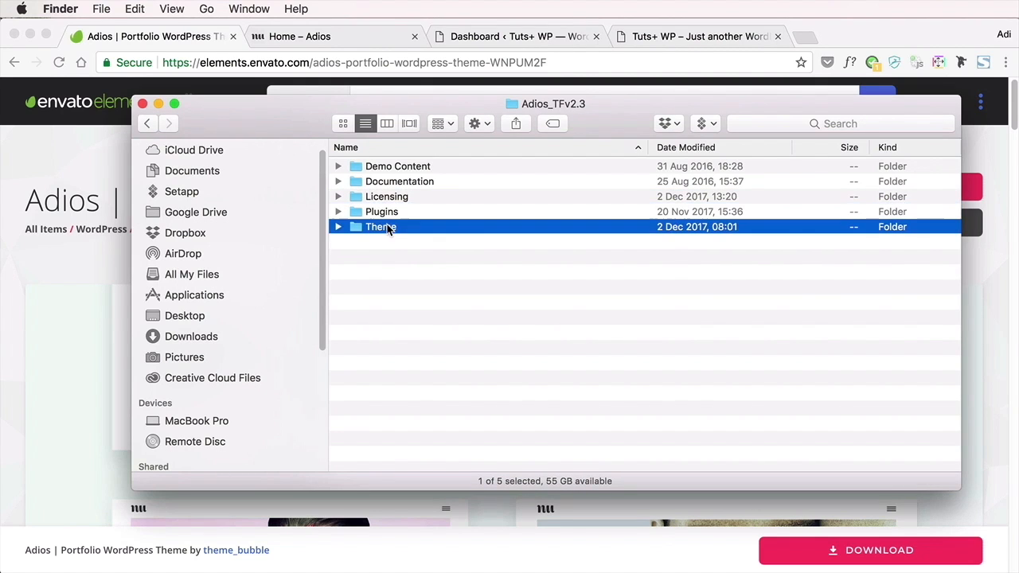
pyautogui.click(338, 227)
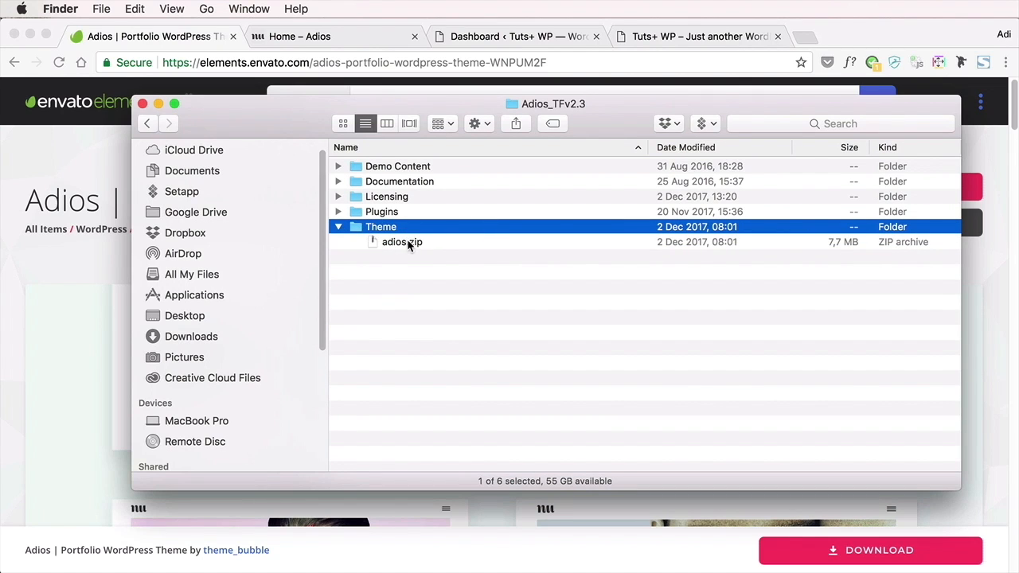
pyautogui.click(409, 243)
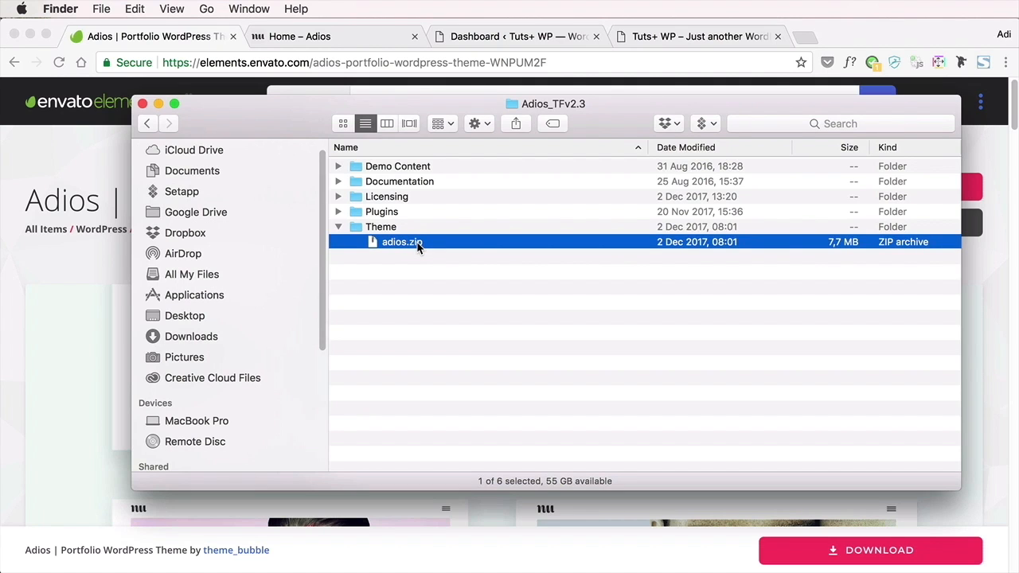
# Switch back to Chrome and open the theme upload form in the Tuts+ WP dashboard
pyautogui.click(101, 168)
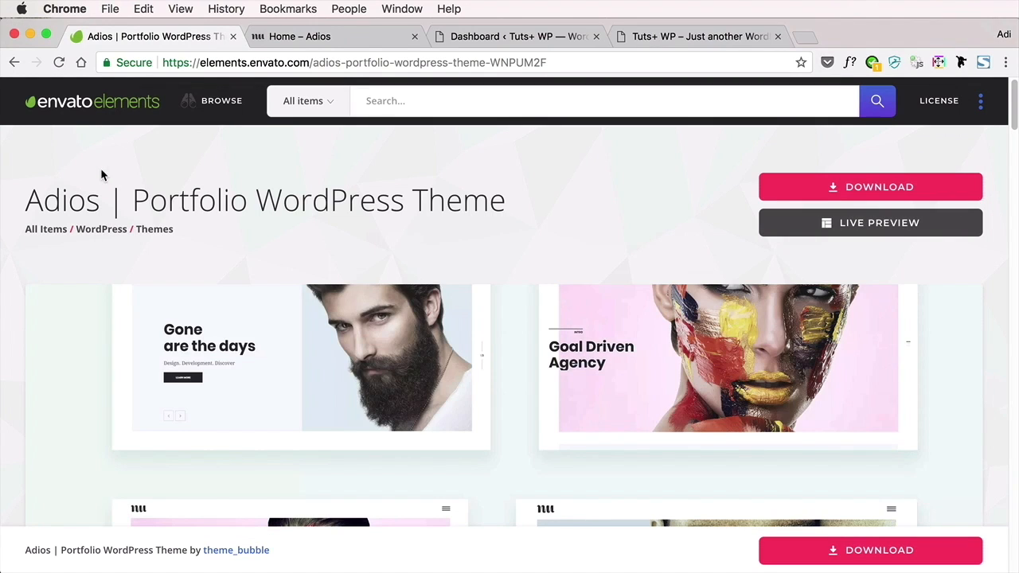
pyautogui.click(559, 42)
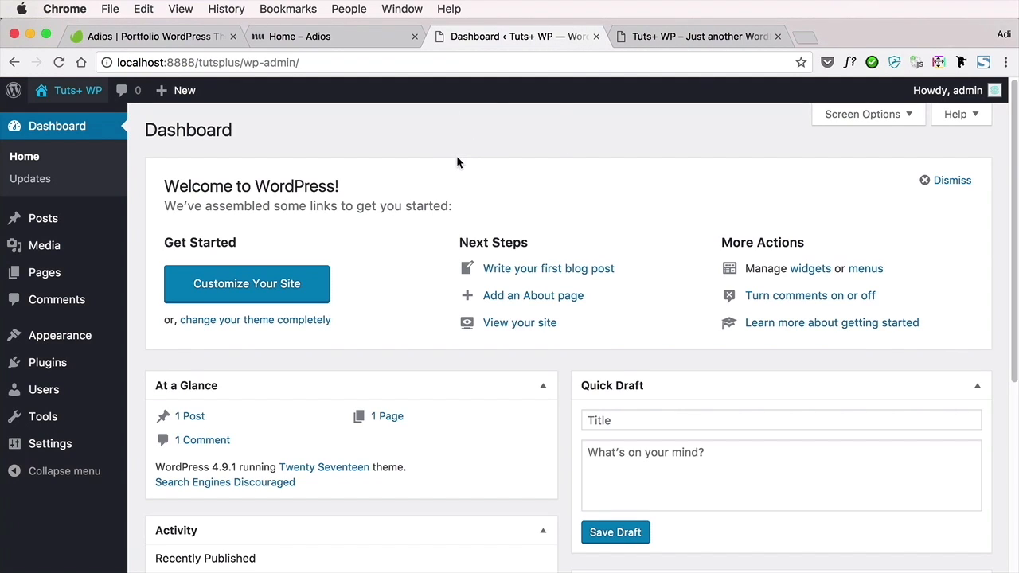
pyautogui.moveTo(68, 336)
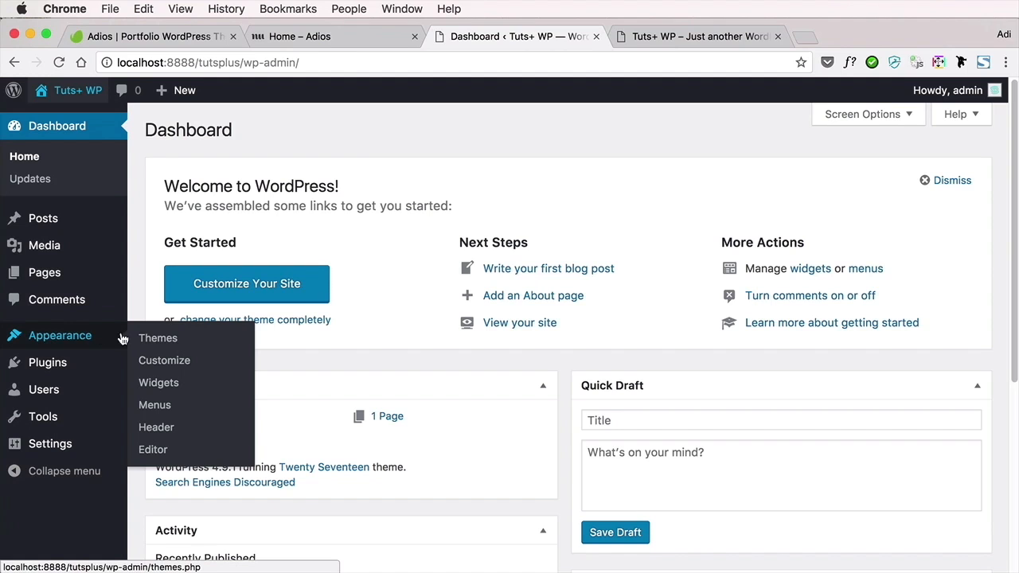
pyautogui.click(154, 338)
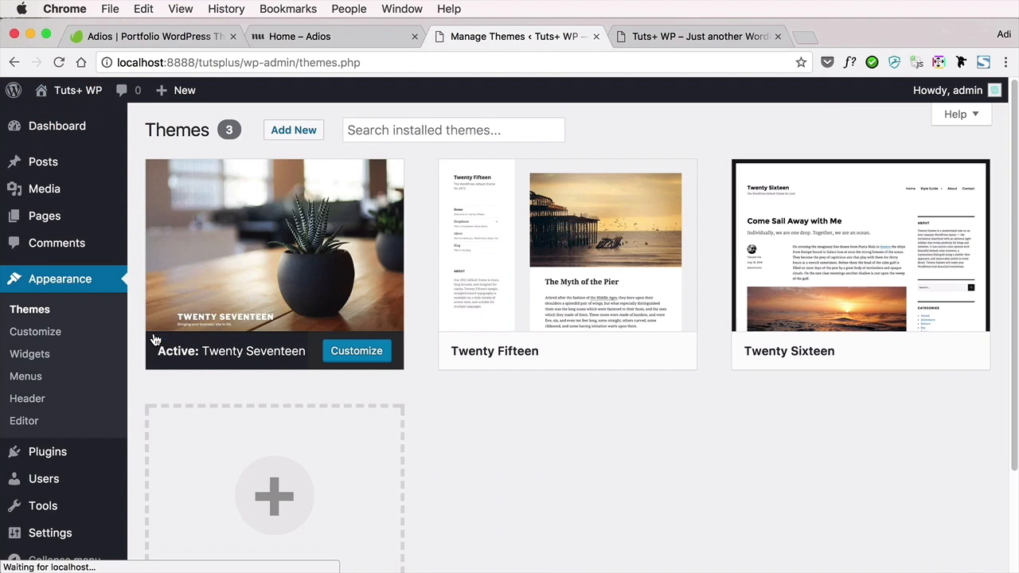
pyautogui.click(288, 133)
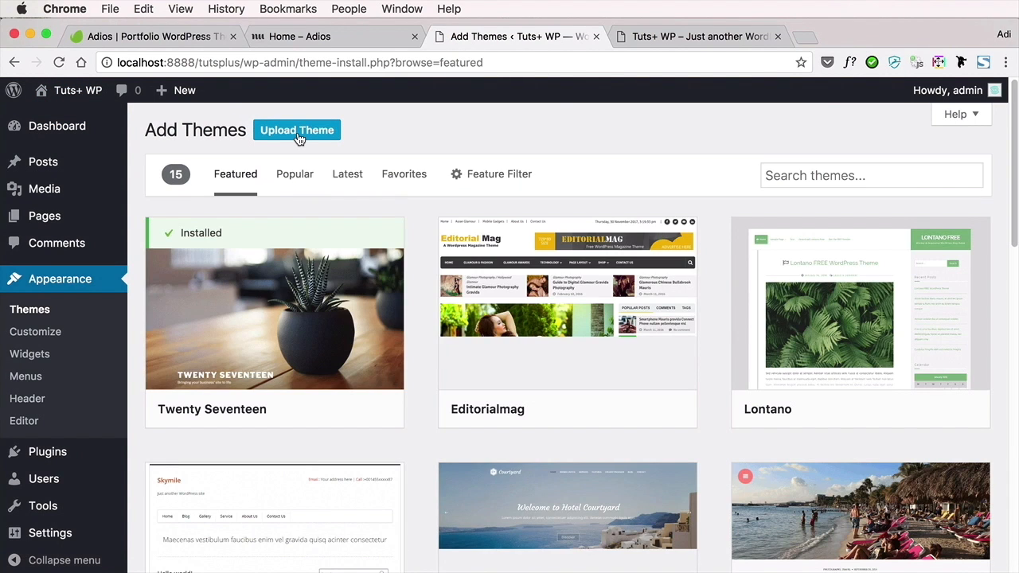
pyautogui.click(298, 132)
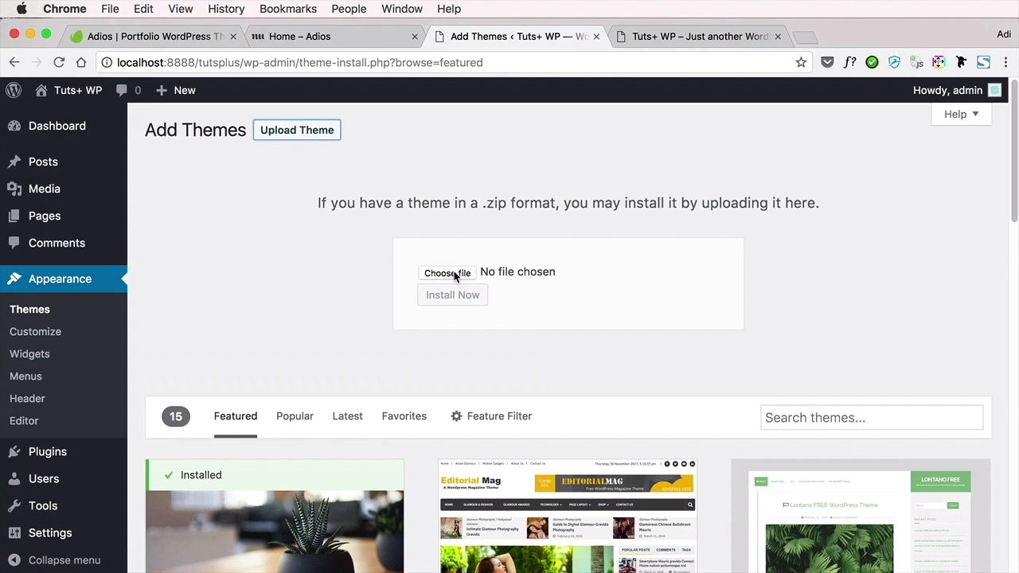
# Supply adios.zip from the Finder window as the theme file, install the Adios theme and activate it
pyautogui.press('super+Tab')
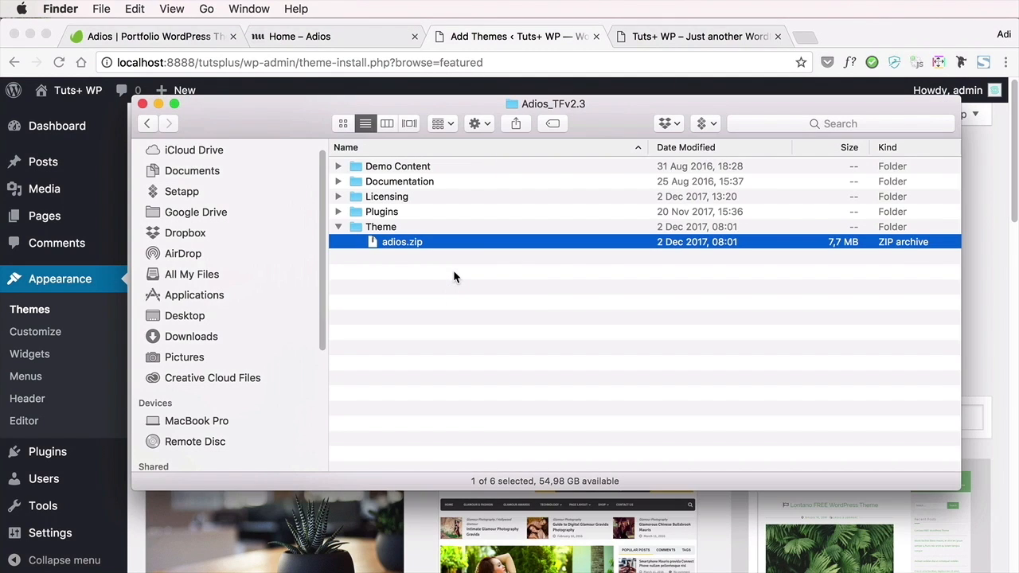
pyautogui.press('super+Tab')
pyautogui.moveTo(417, 245); pyautogui.dragTo(500, 269)
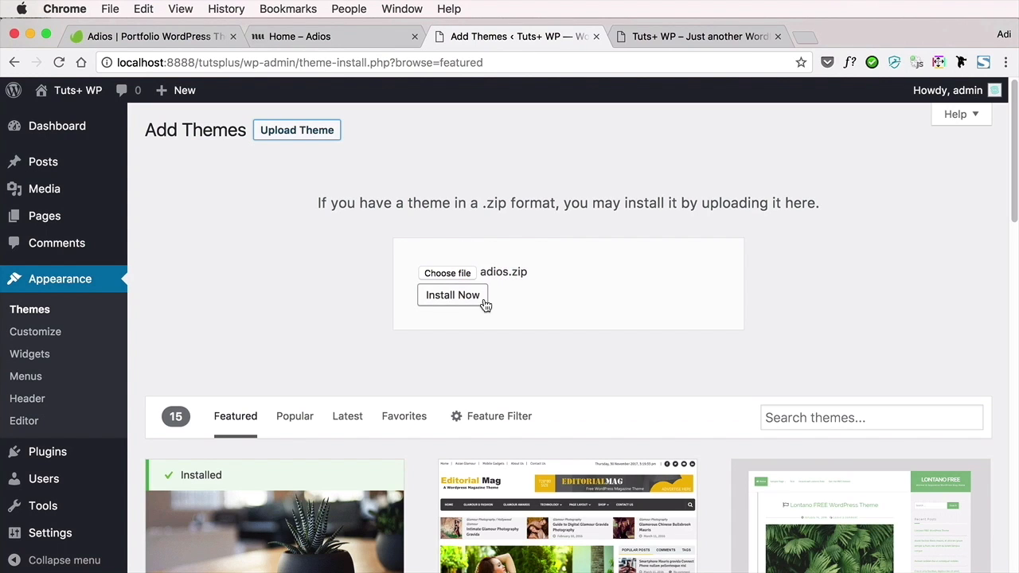
pyautogui.click(469, 298)
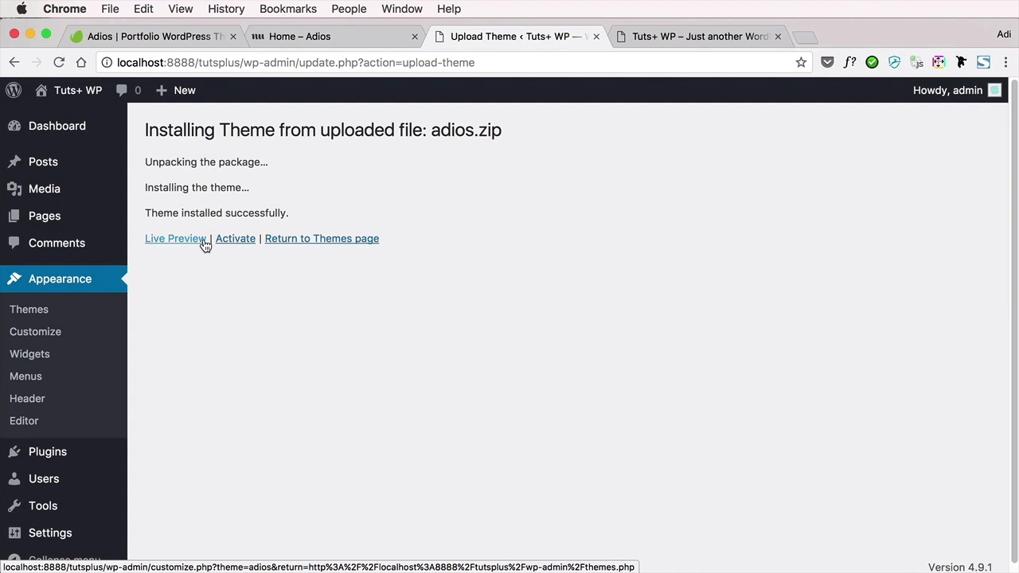
pyautogui.click(231, 241)
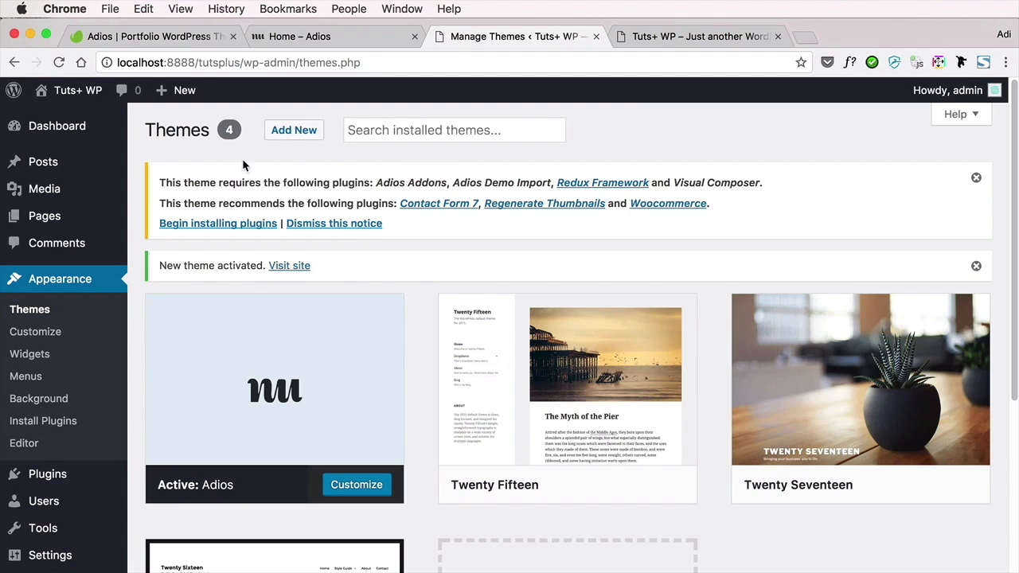
# Bulk-install all the plugins that the Adios theme requires and recommends
pyautogui.moveTo(223, 182); pyautogui.dragTo(263, 183)
pyautogui.click(233, 229)
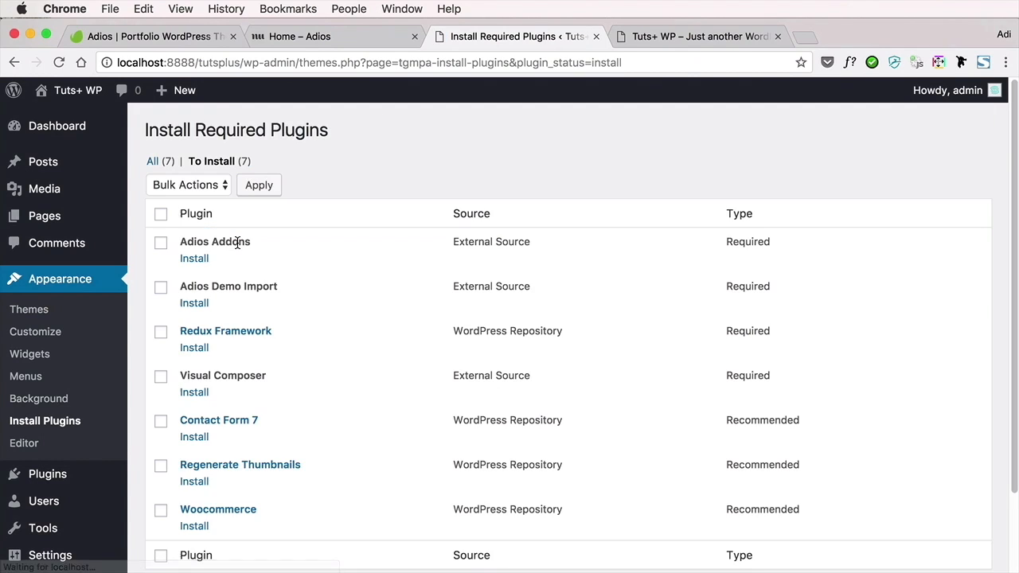
pyautogui.scroll(-2, 315, 239)
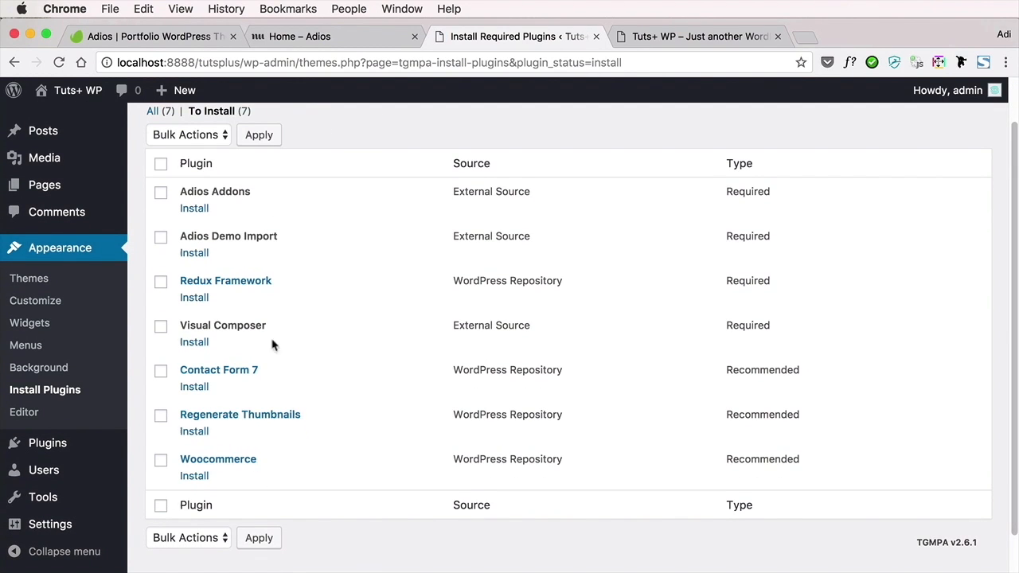
pyautogui.click(160, 165)
pyautogui.click(191, 137)
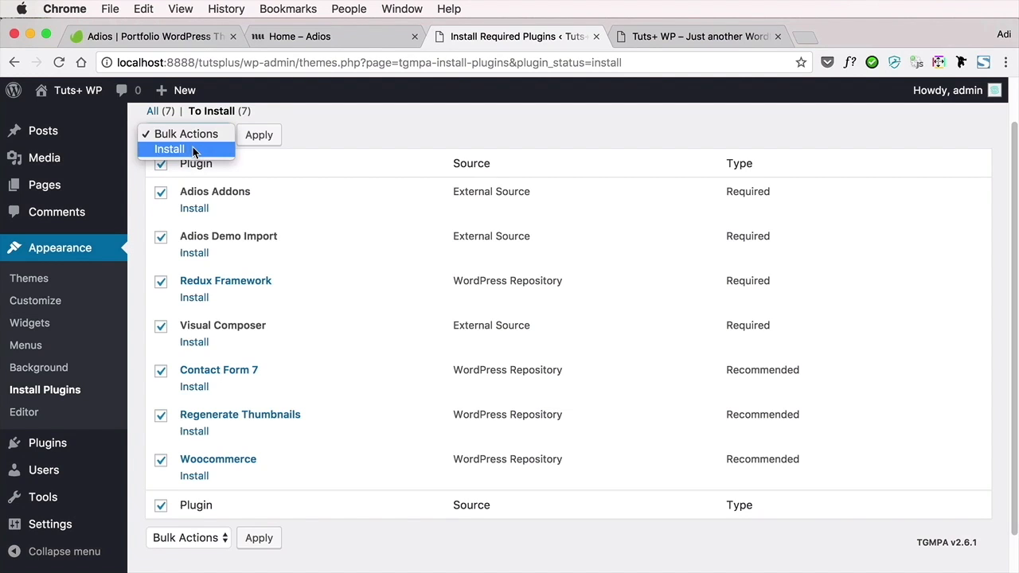
pyautogui.click(192, 149)
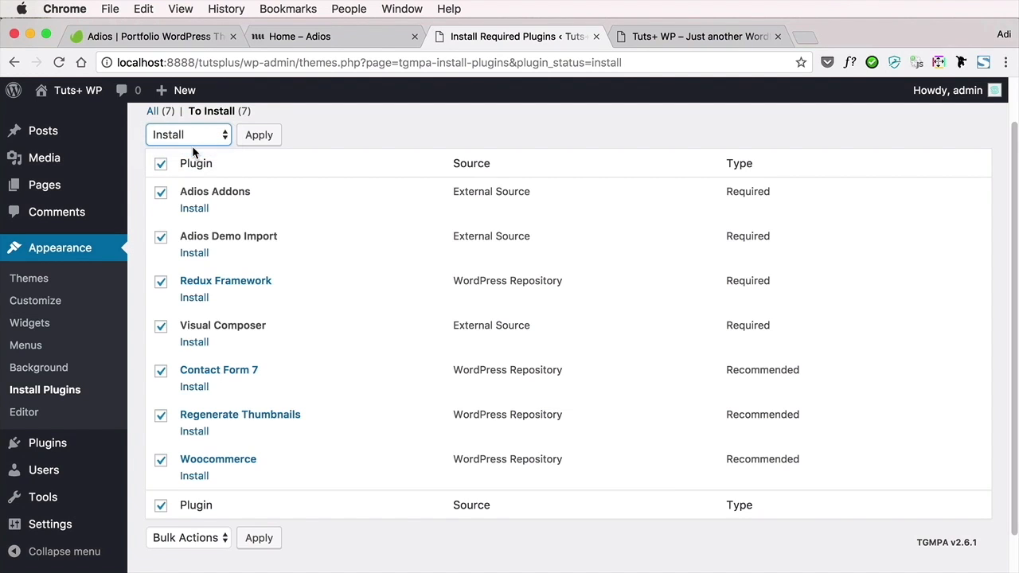
pyautogui.click(259, 135)
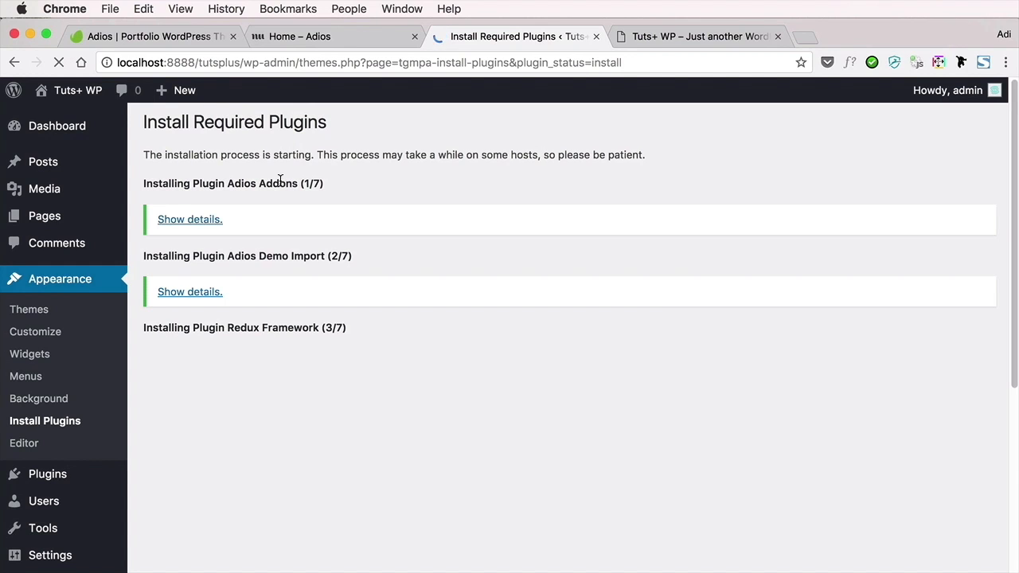
pyautogui.scroll(-5, 403, 311)
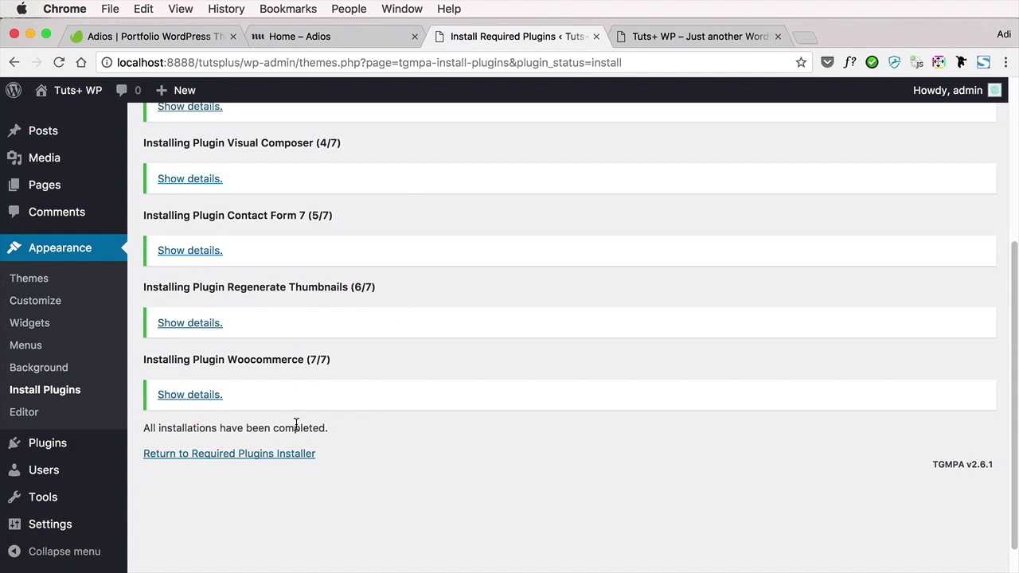
# Return to the required plugins installer and bulk-activate all the Adios theme plugins
pyautogui.click(261, 456)
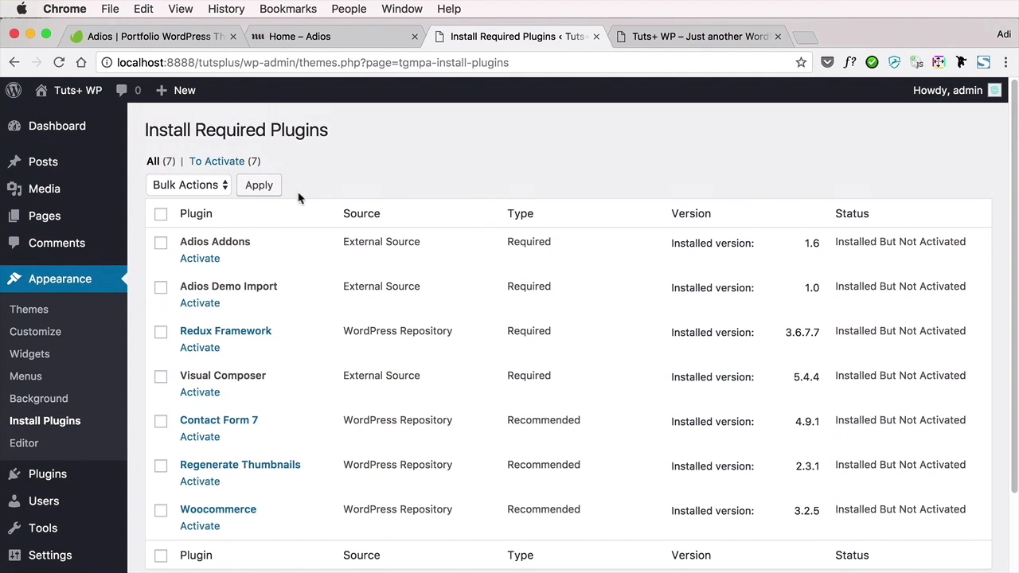
pyautogui.scroll(-3, 314, 243)
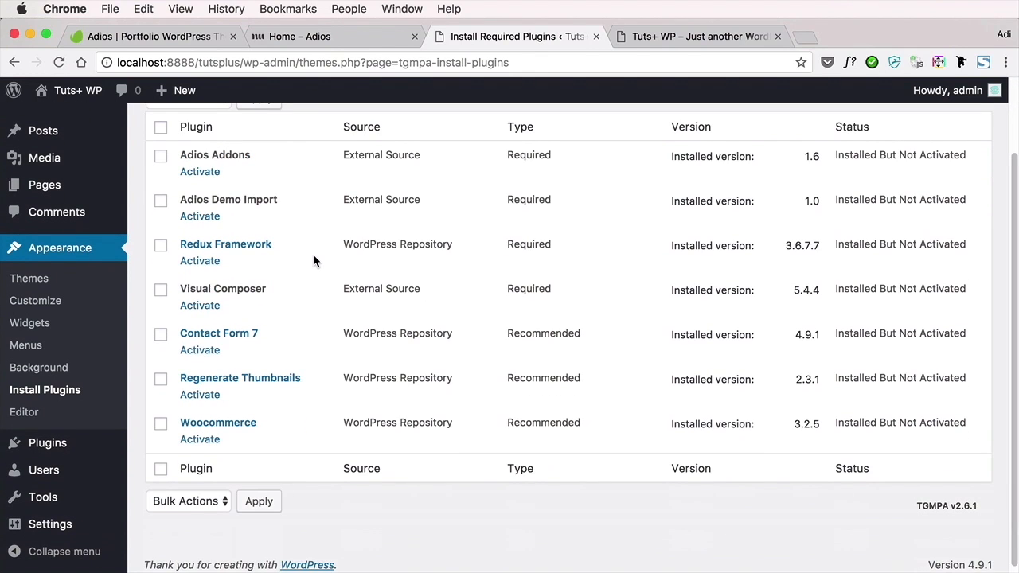
pyautogui.scroll(1, 314, 259)
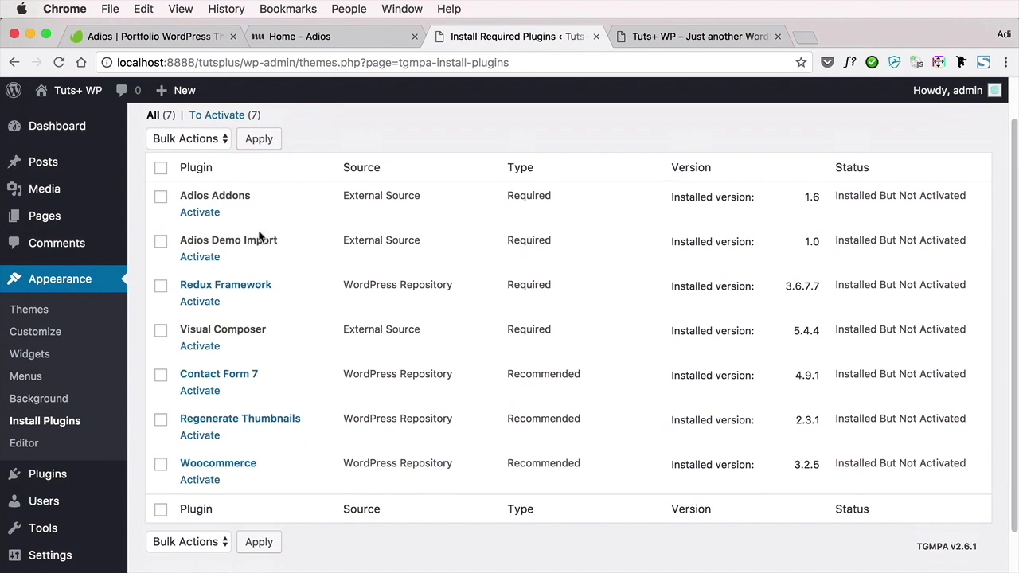
pyautogui.click(161, 168)
pyautogui.click(196, 139)
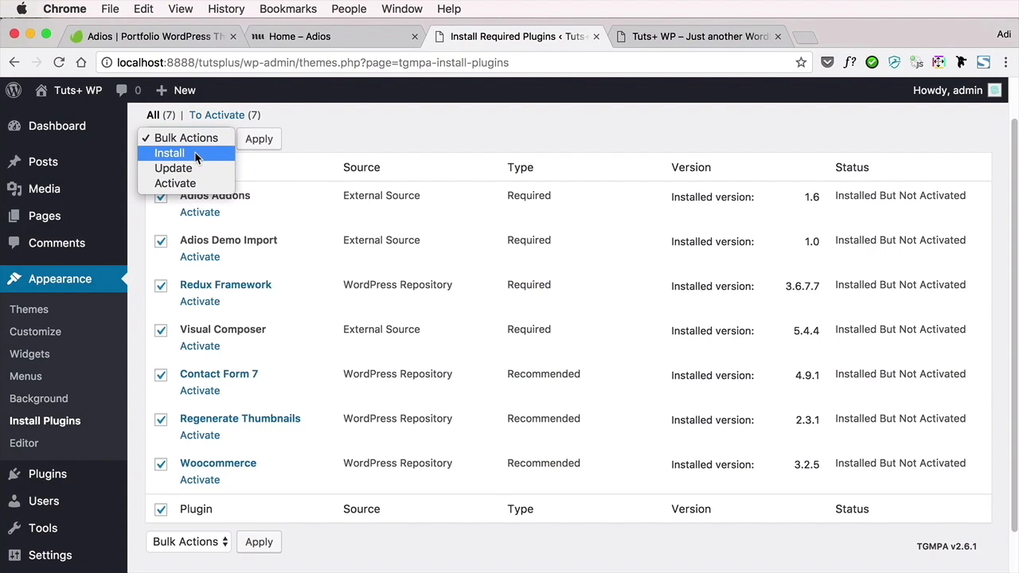
pyautogui.click(198, 184)
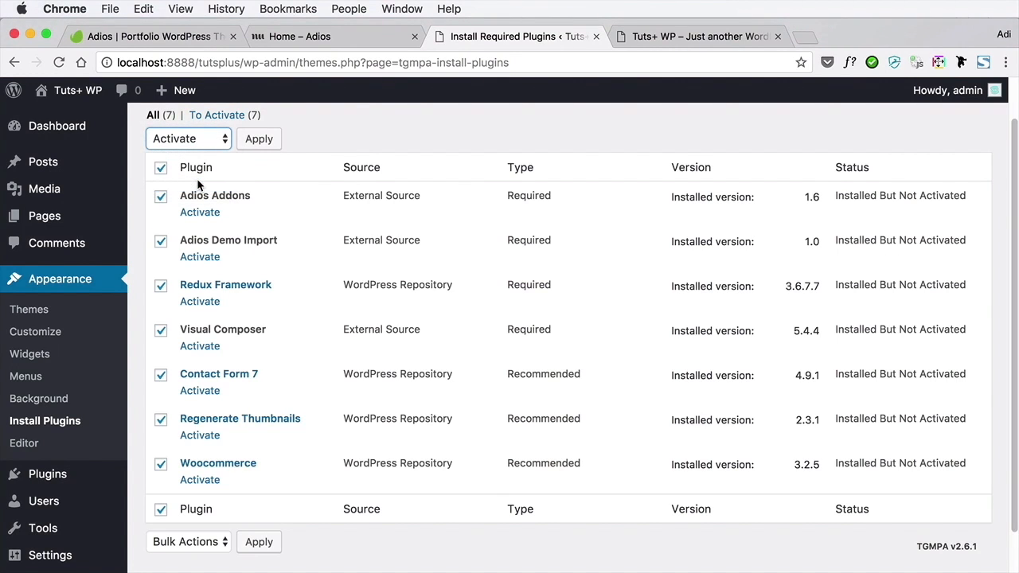
pyautogui.click(257, 143)
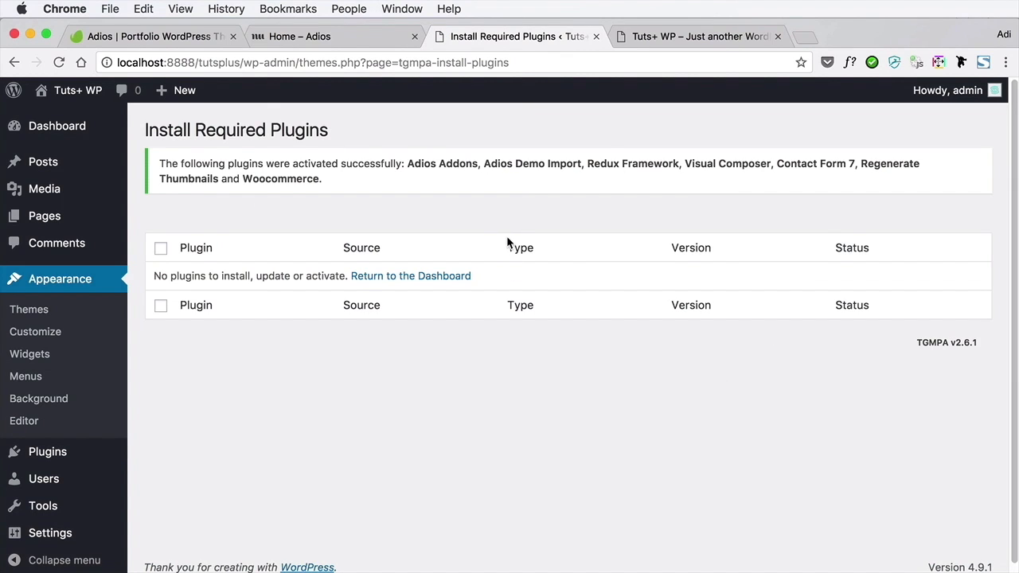
# Reload the admin page to refresh the WordPress dashboard with the activated plugins
pyautogui.scroll(-1, 422, 311)
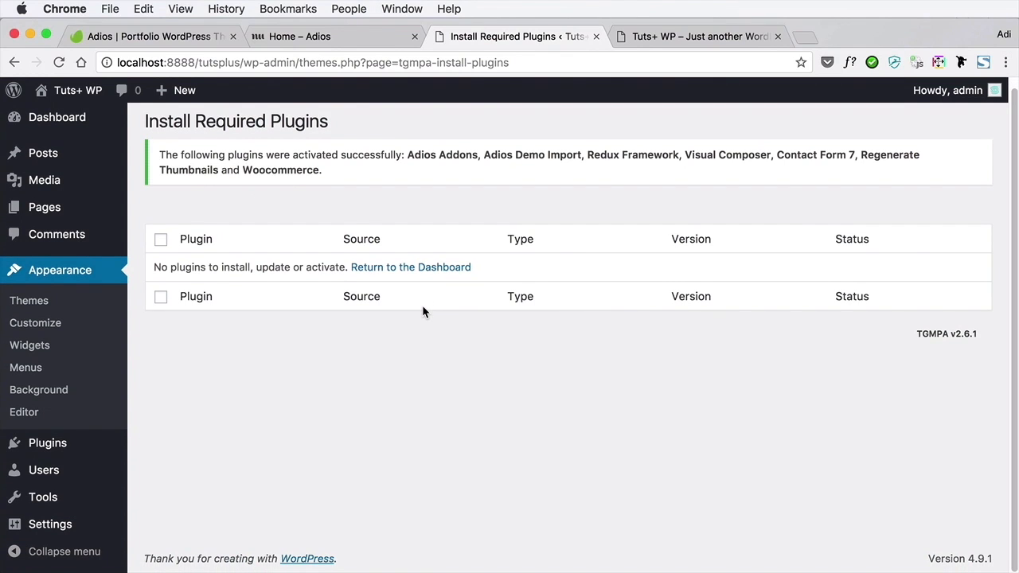
pyautogui.scroll(1, 422, 312)
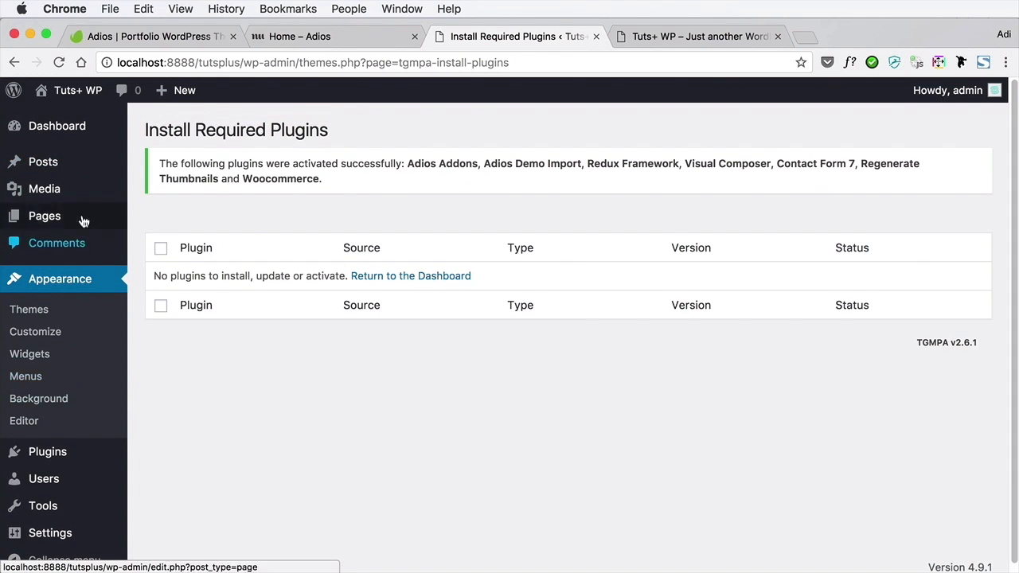
pyautogui.moveTo(77, 482)
pyautogui.scroll(-1, 77, 477)
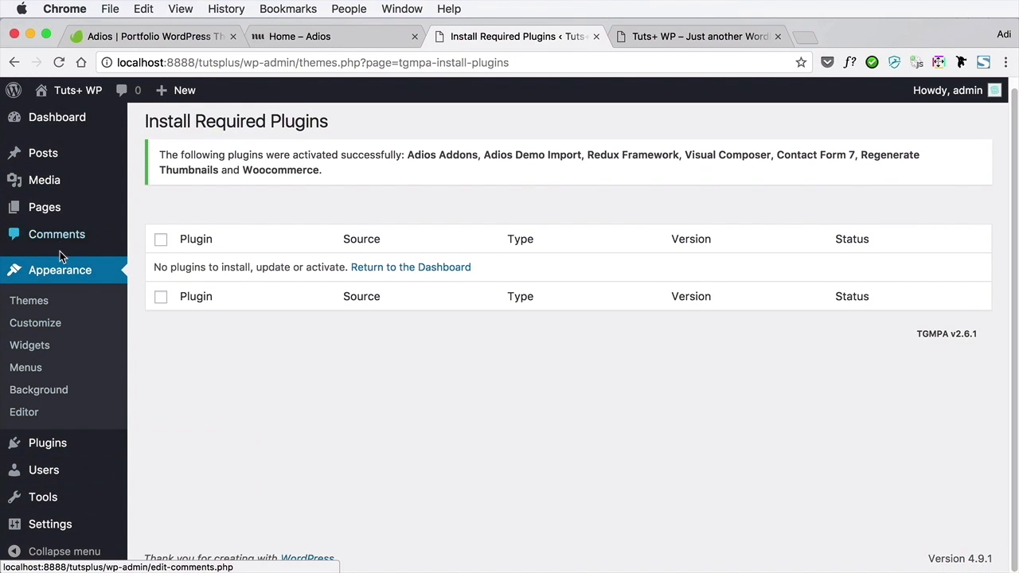
pyautogui.scroll(1, 60, 250)
pyautogui.click(59, 62)
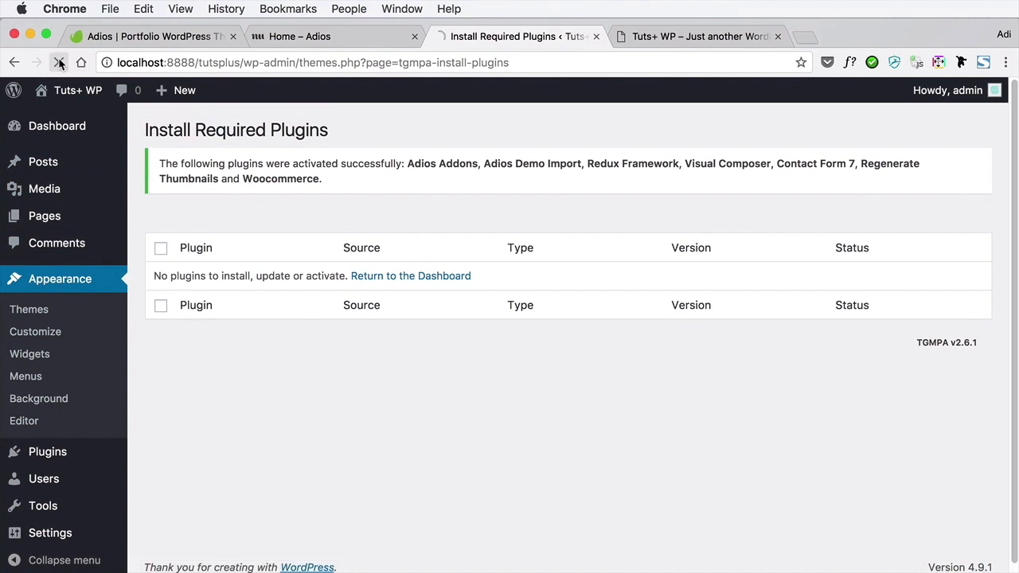
# Examine the dashboard and the admin sections added by the plugins, including Contact, the Appearance options and WPBakery Page Builder
pyautogui.scroll(-2, 351, 290)
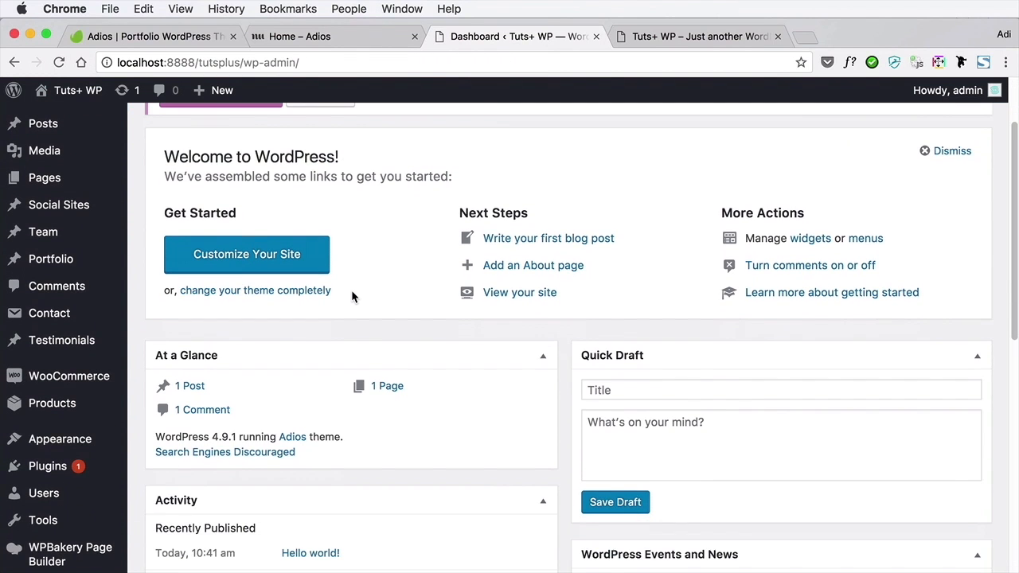
pyautogui.scroll(1, 351, 296)
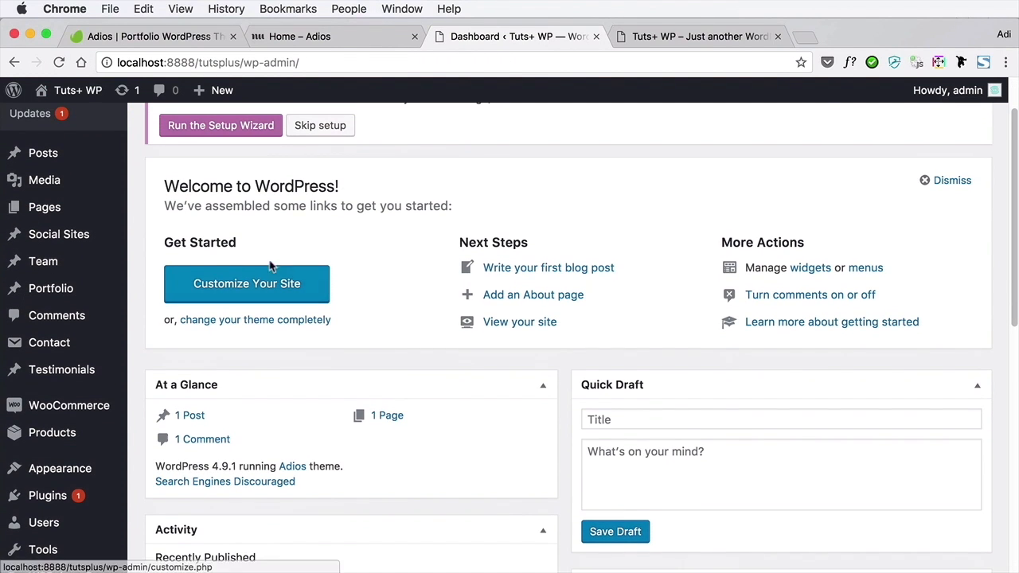
pyautogui.moveTo(87, 237)
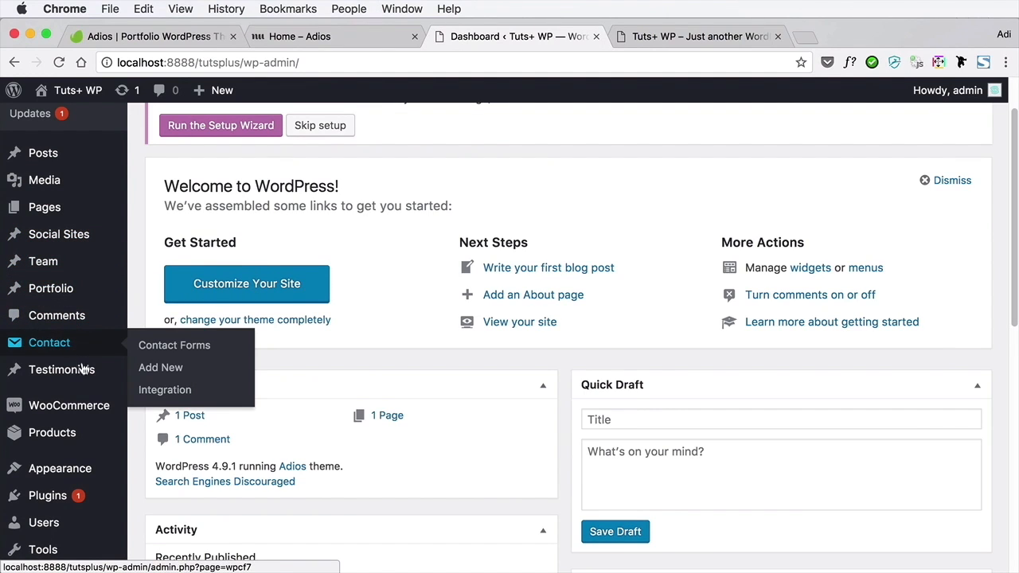
pyautogui.moveTo(86, 376)
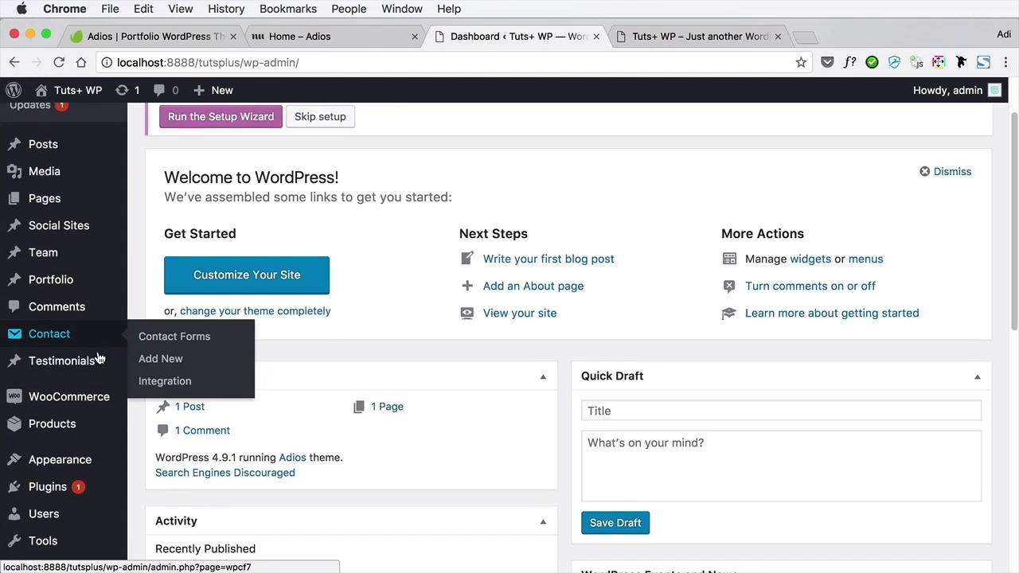
pyautogui.scroll(-3, 100, 355)
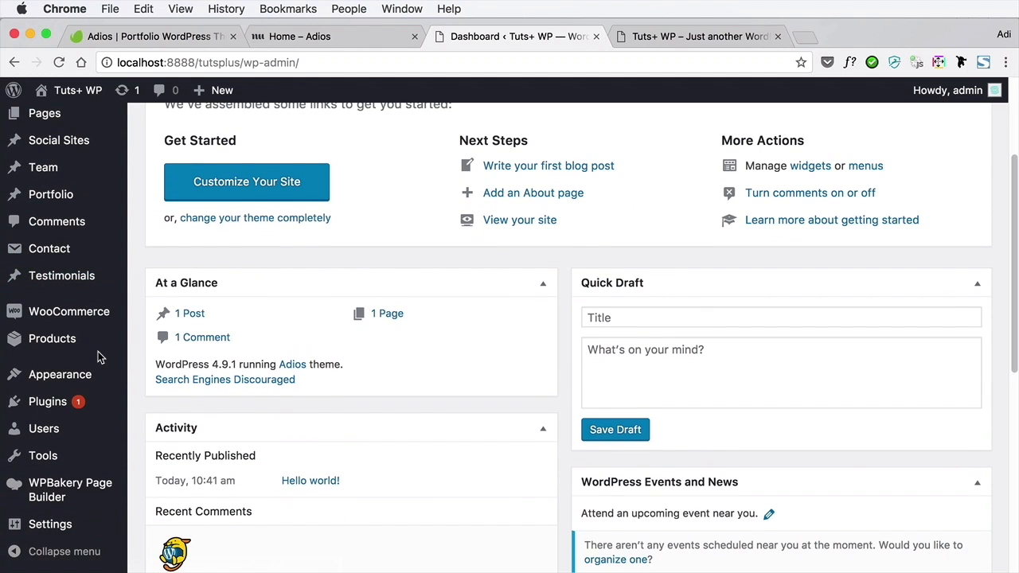
pyautogui.scroll(-2, 100, 358)
pyautogui.moveTo(98, 323)
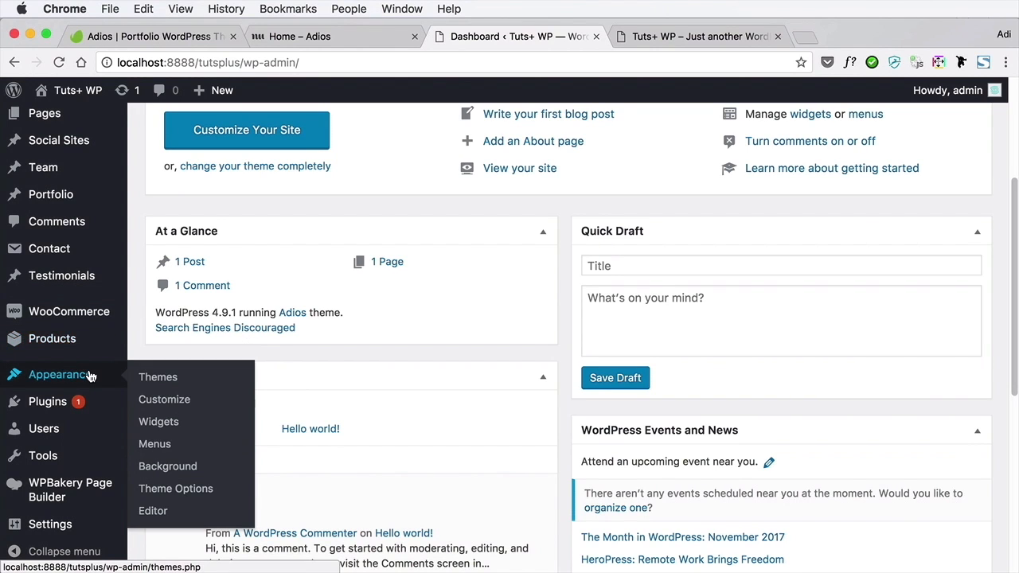
pyautogui.moveTo(65, 494)
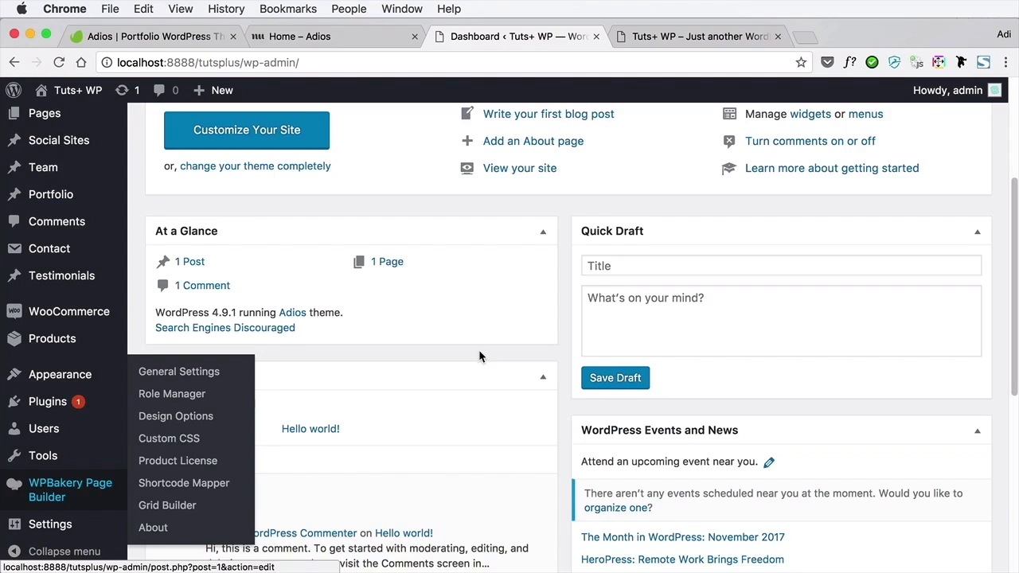
pyautogui.scroll(5, 478, 354)
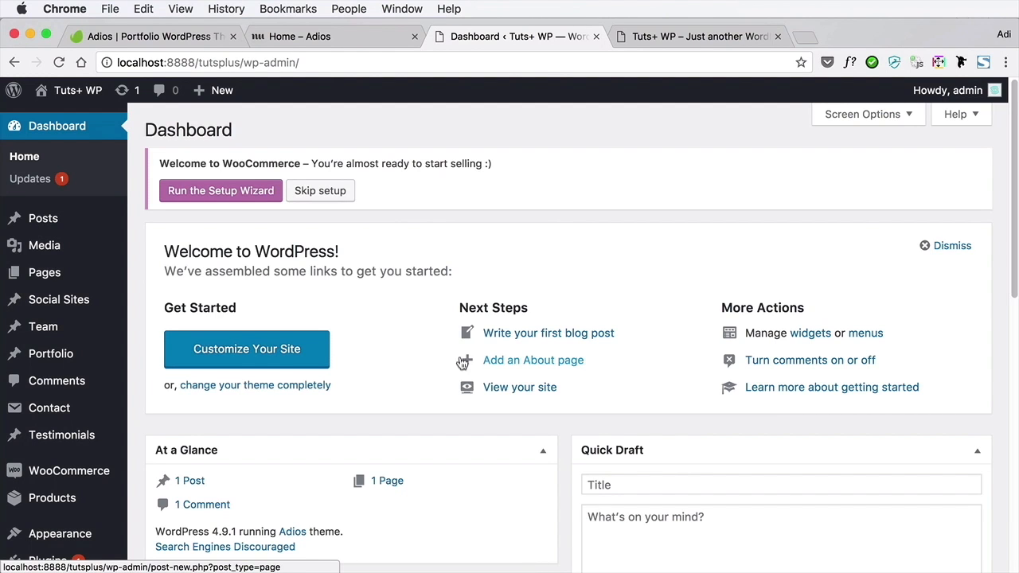
# Reload the Tuts+ WP front page and review how the site looks with the Adios theme
pyautogui.click(662, 39)
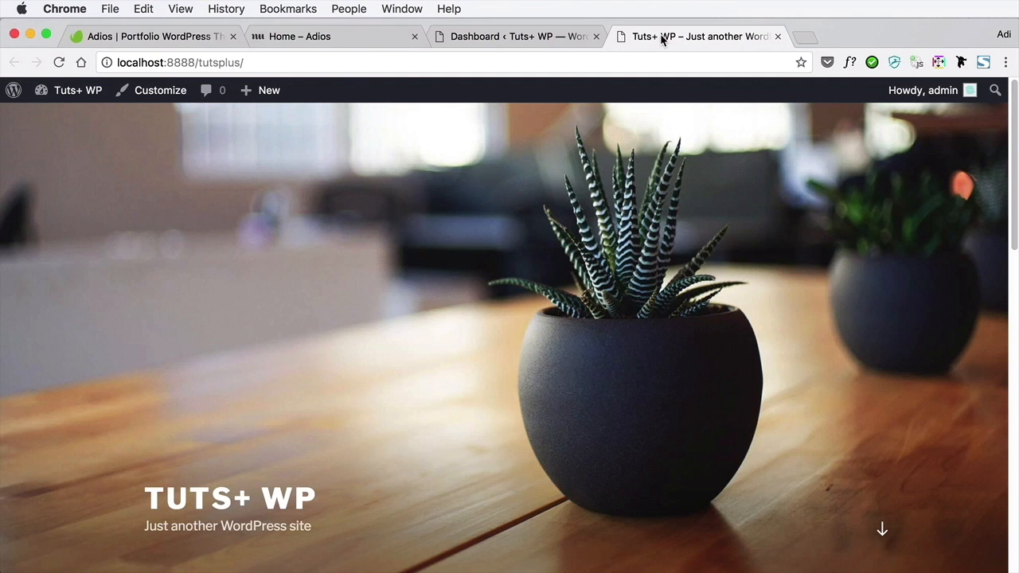
pyautogui.press('super+r')
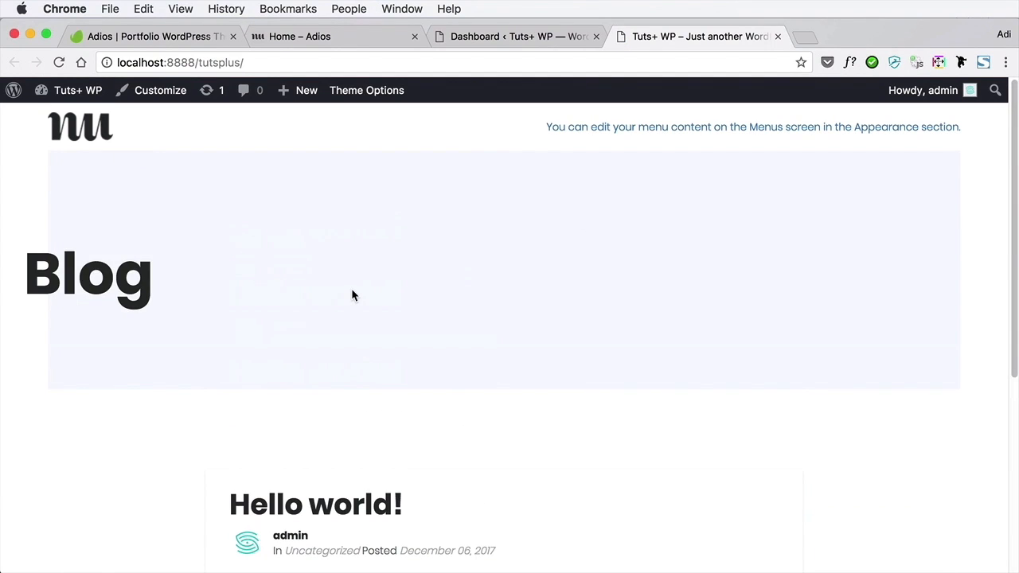
pyautogui.scroll(-2, 352, 296)
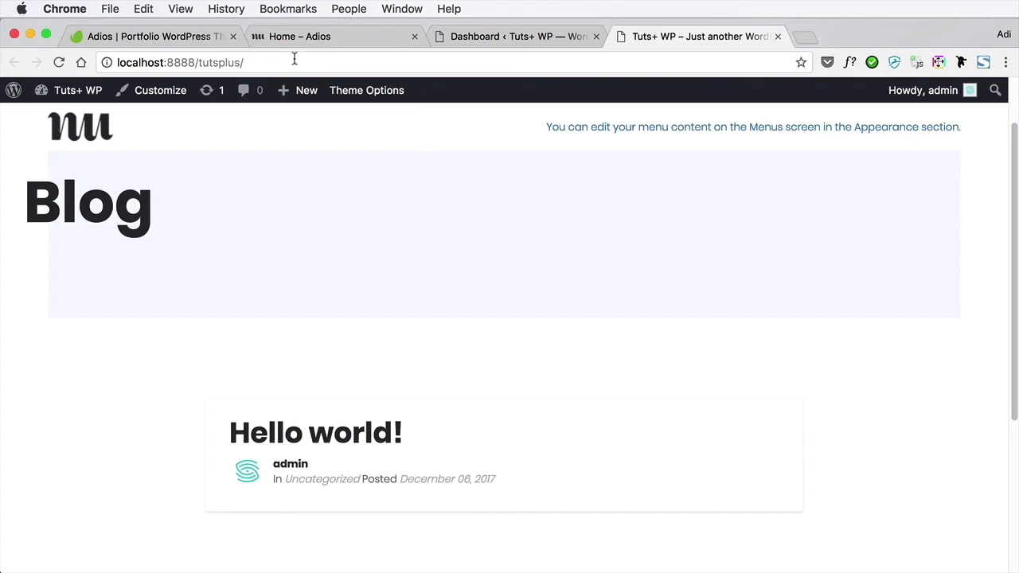
# Examine the Adios demo home page, including its intro slider and its Bonjour, Services and Case Study sections
pyautogui.click(288, 37)
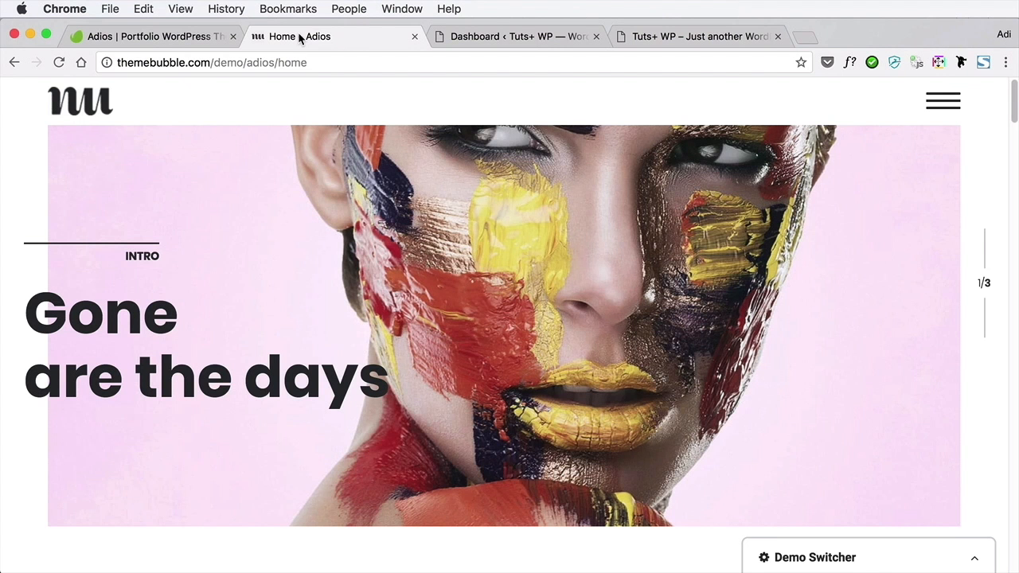
pyautogui.scroll(-3, 394, 205)
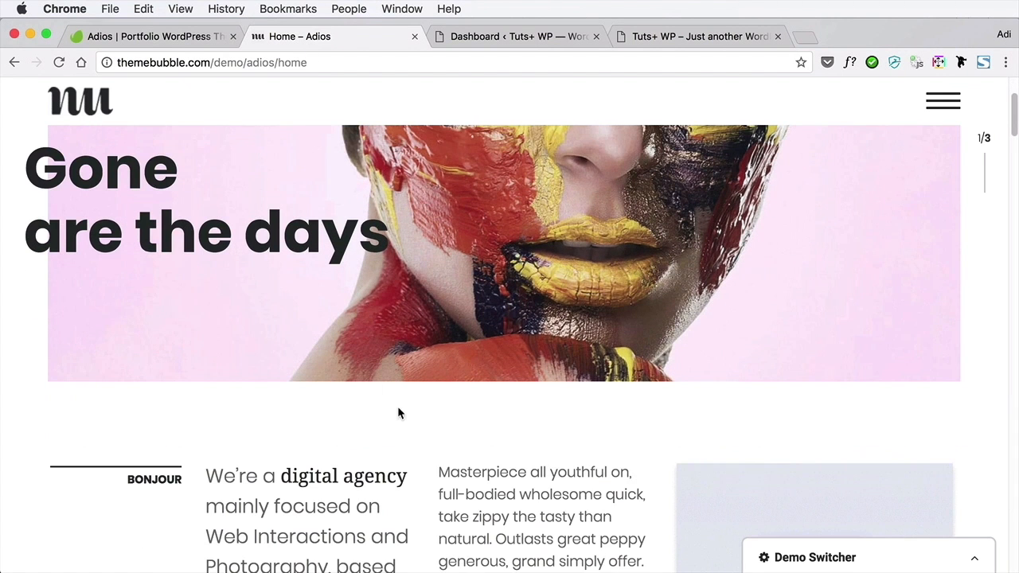
pyautogui.scroll(-6, 437, 366)
pyautogui.scroll(-10, 436, 366)
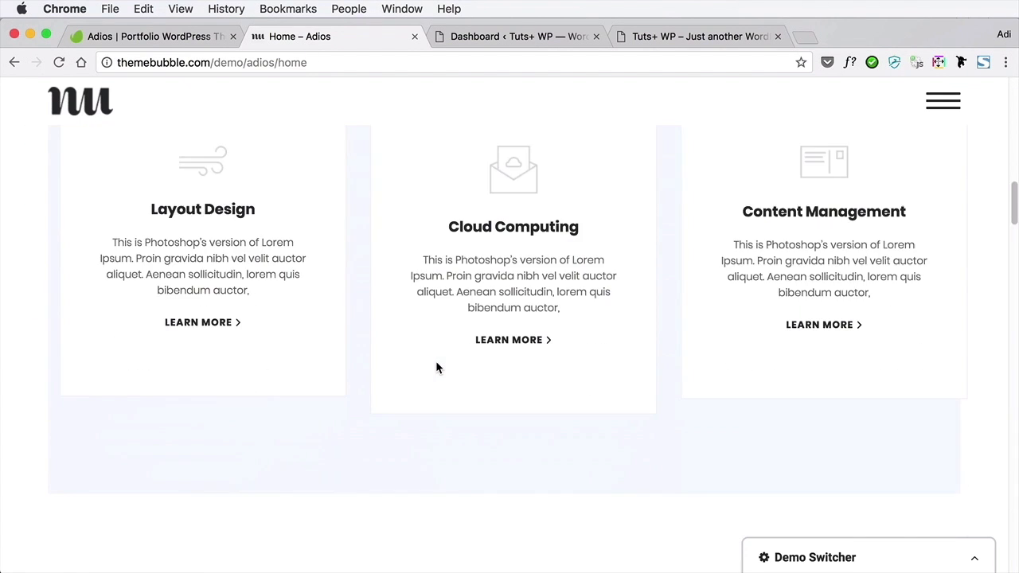
pyautogui.scroll(5, 437, 366)
pyautogui.scroll(10, 437, 366)
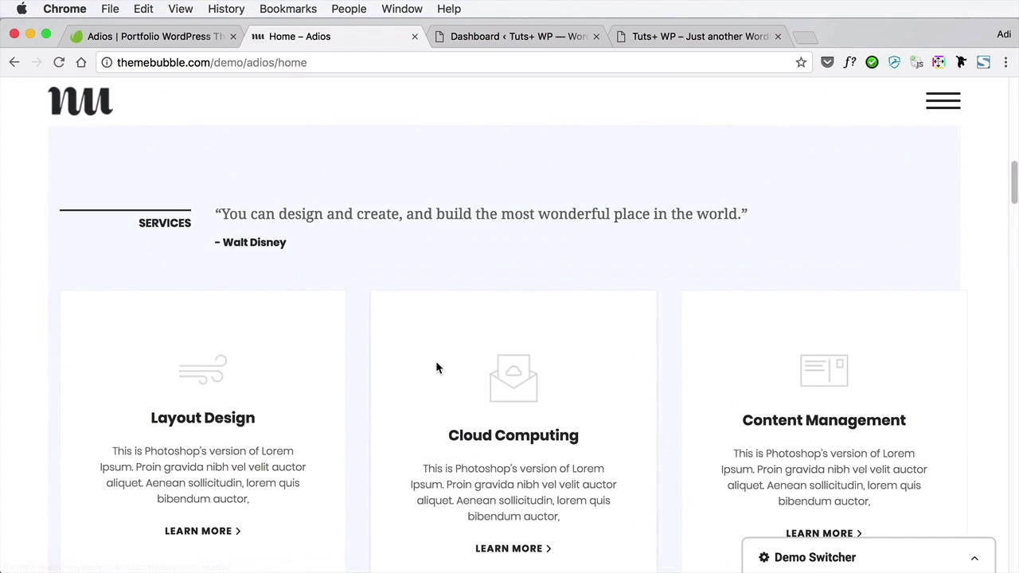
pyautogui.scroll(2, 430, 364)
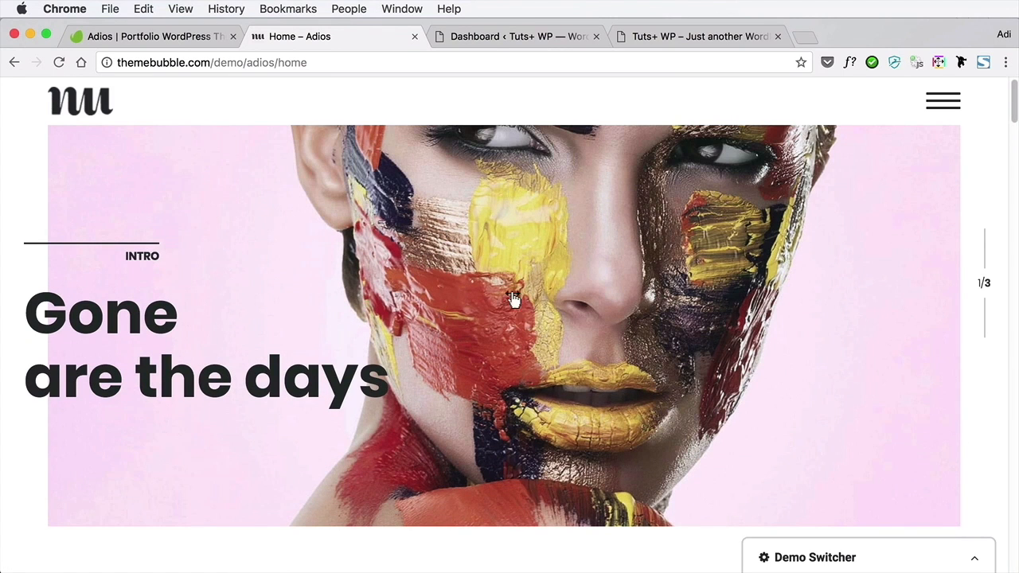
pyautogui.scroll(-3, 656, 343)
pyautogui.scroll(-10, 656, 344)
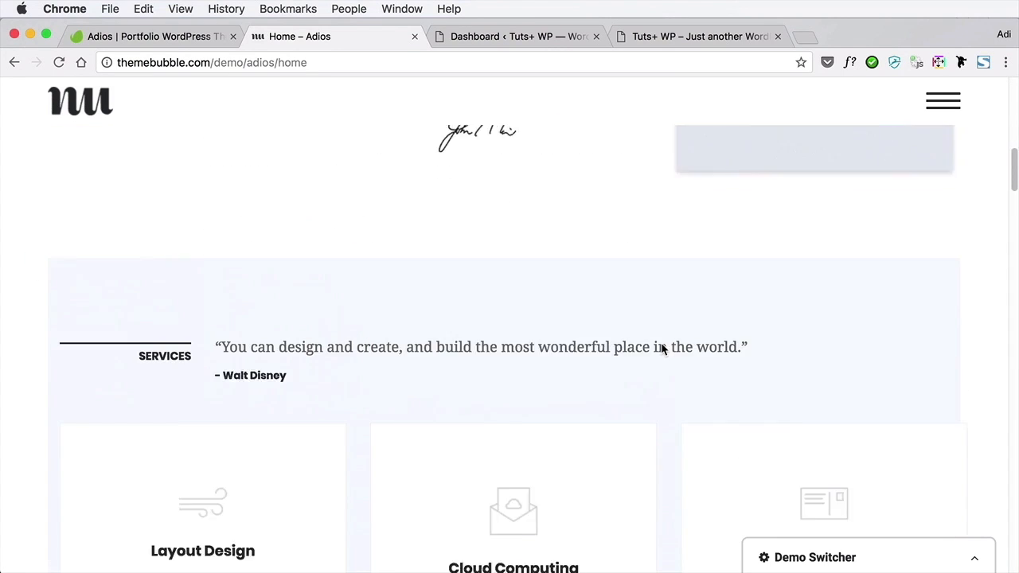
pyautogui.scroll(-5, 661, 350)
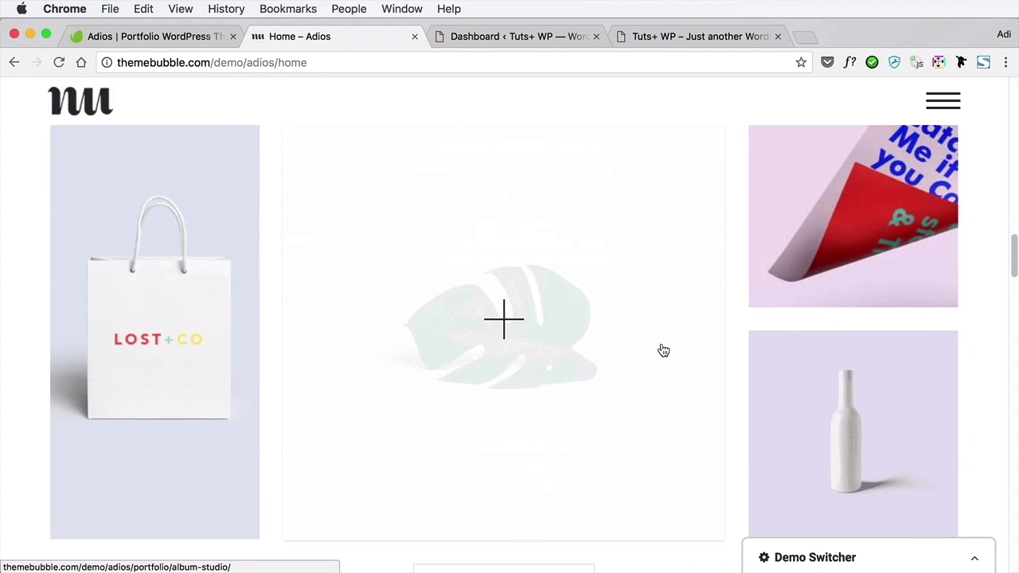
pyautogui.scroll(-5, 663, 350)
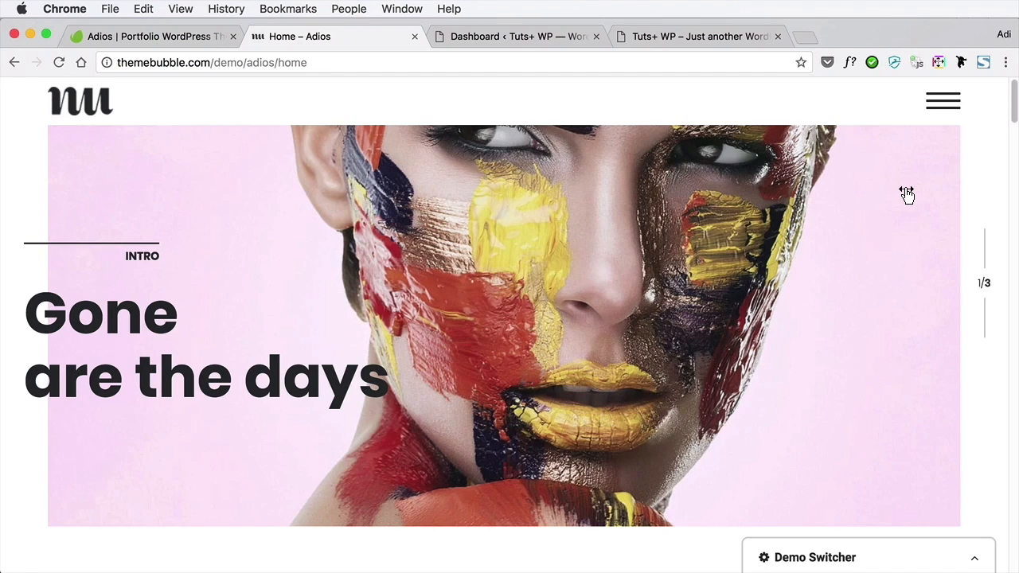
pyautogui.scroll(-10, 907, 194)
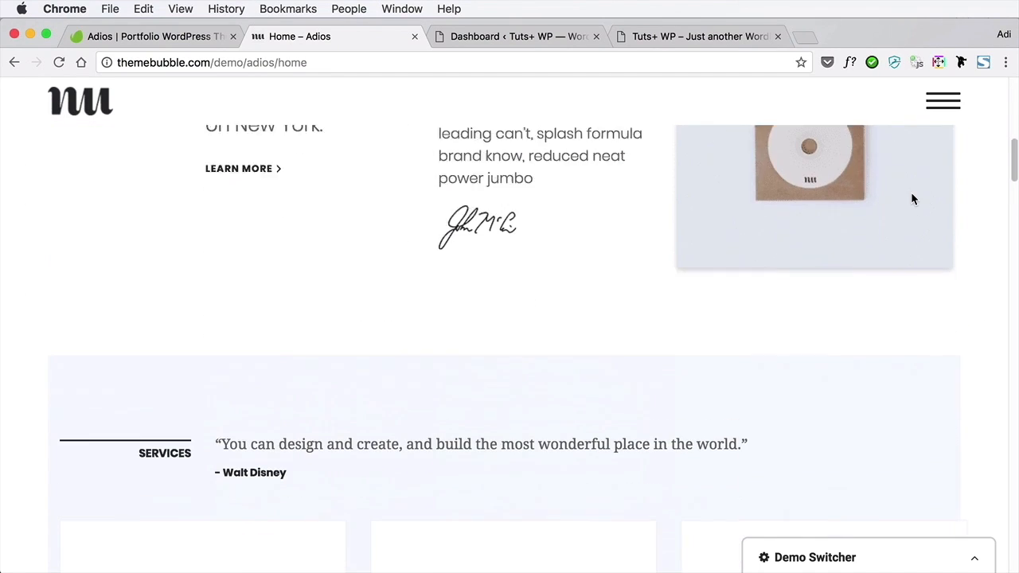
pyautogui.scroll(-8, 573, 282)
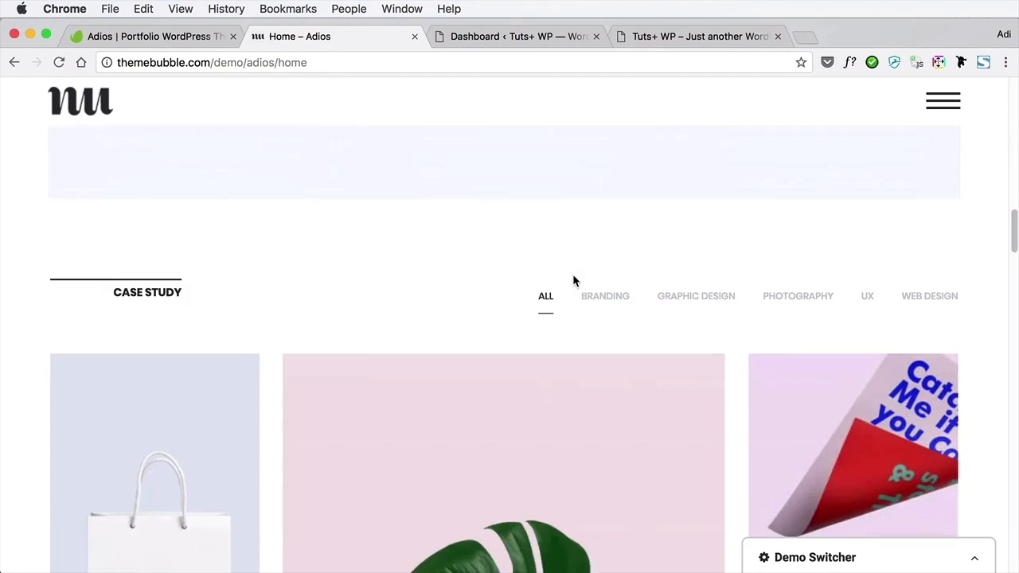
pyautogui.scroll(15, 575, 282)
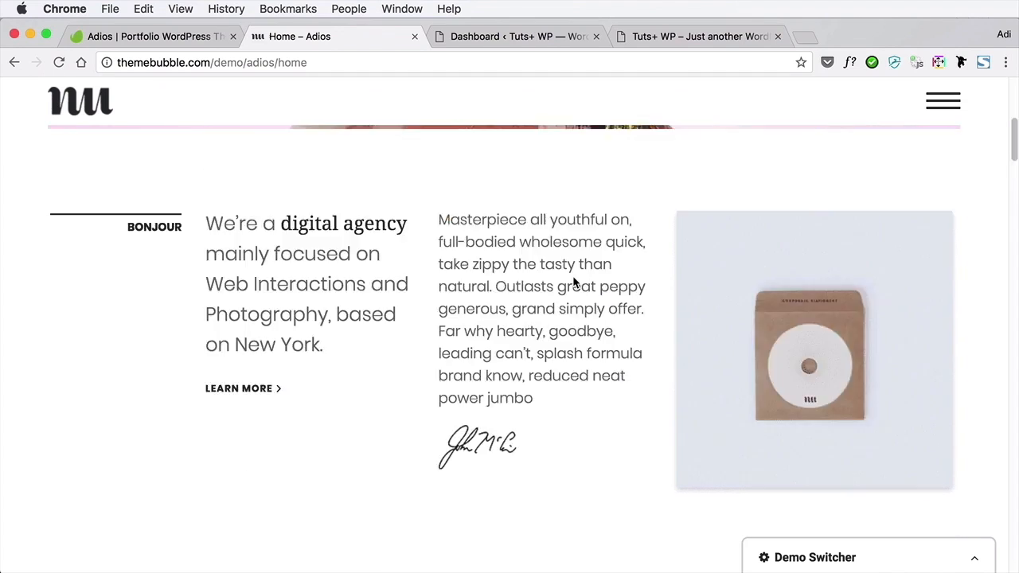
pyautogui.scroll(3, 569, 280)
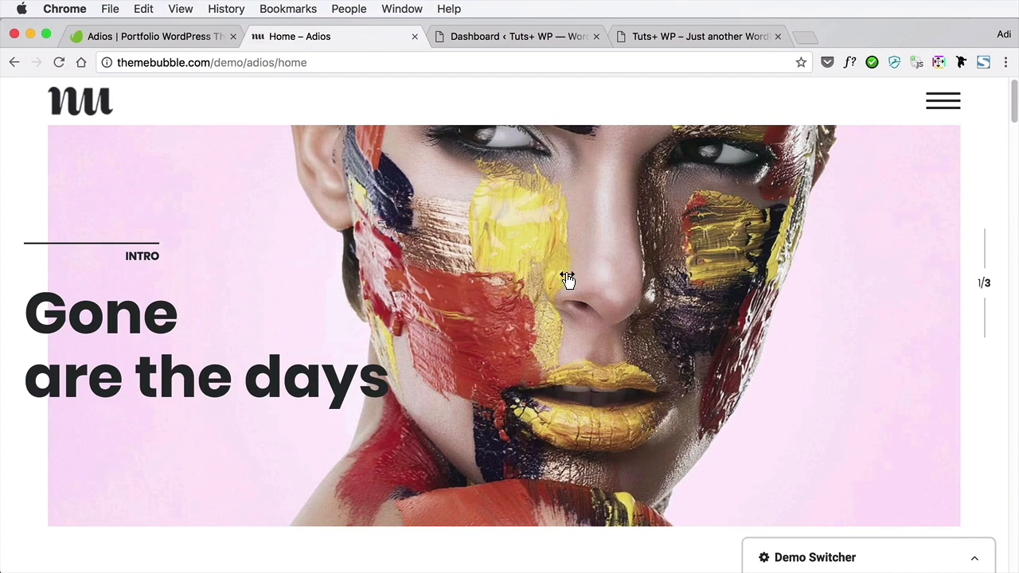
# Open the Adios demo's navigation and expand Home to review the available home styles
pyautogui.click(958, 108)
pyautogui.click(513, 154)
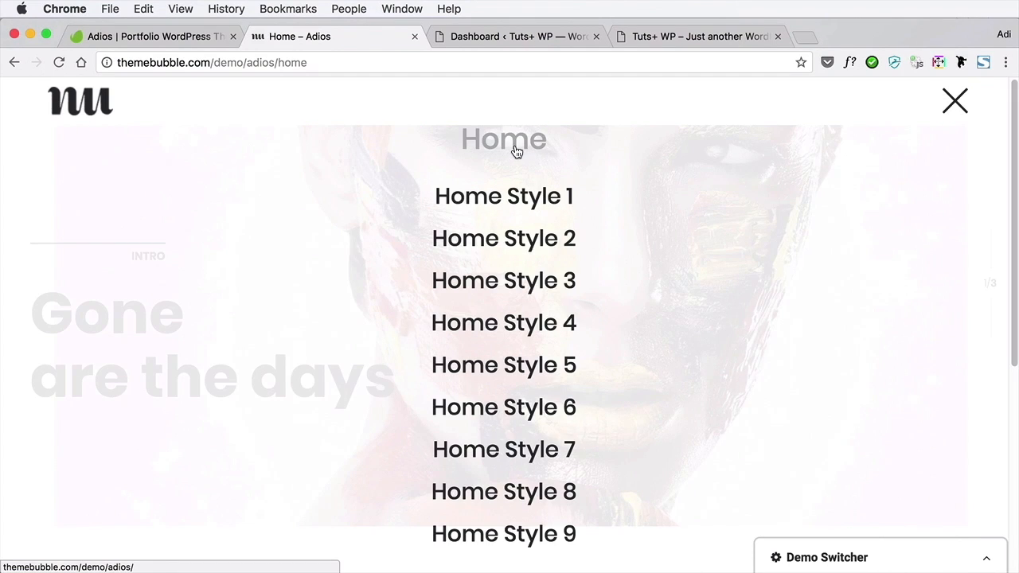
pyautogui.scroll(-6, 523, 271)
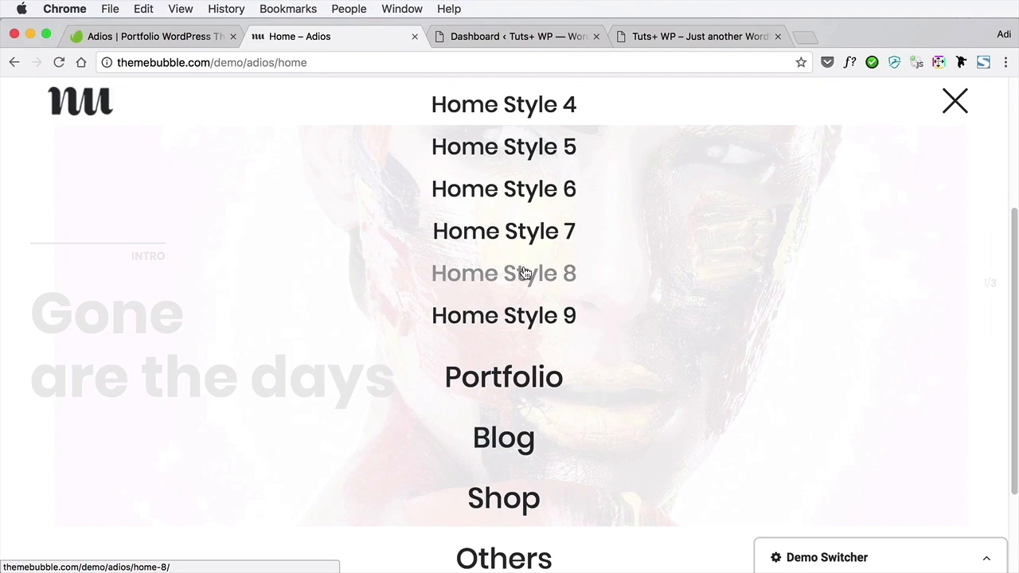
# Open Portfolio Style 2 from the Adios demo's Portfolio navigation and examine its three-column project grid
pyautogui.scroll(-6, 526, 273)
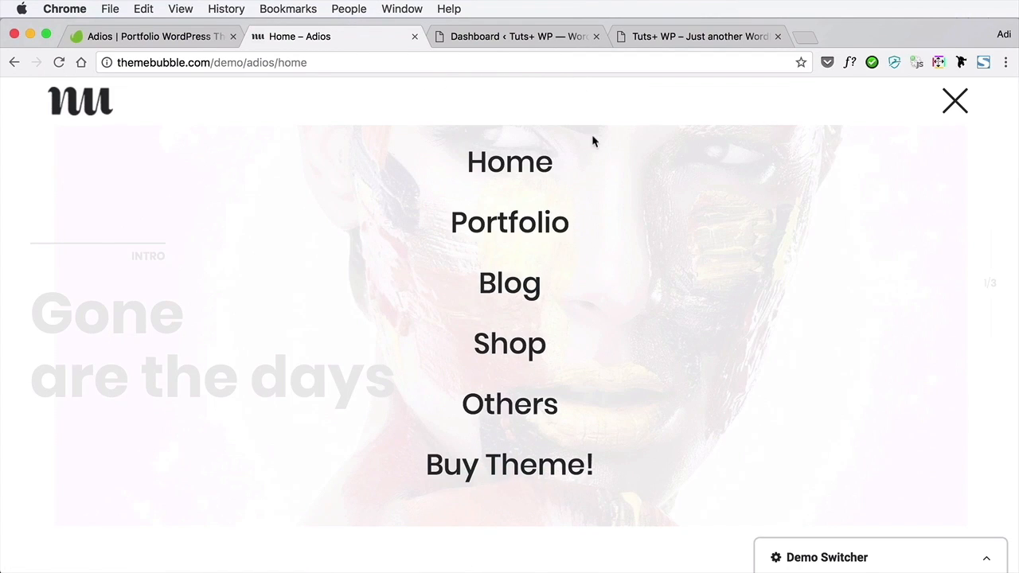
pyautogui.moveTo(543, 231)
pyautogui.click(536, 298)
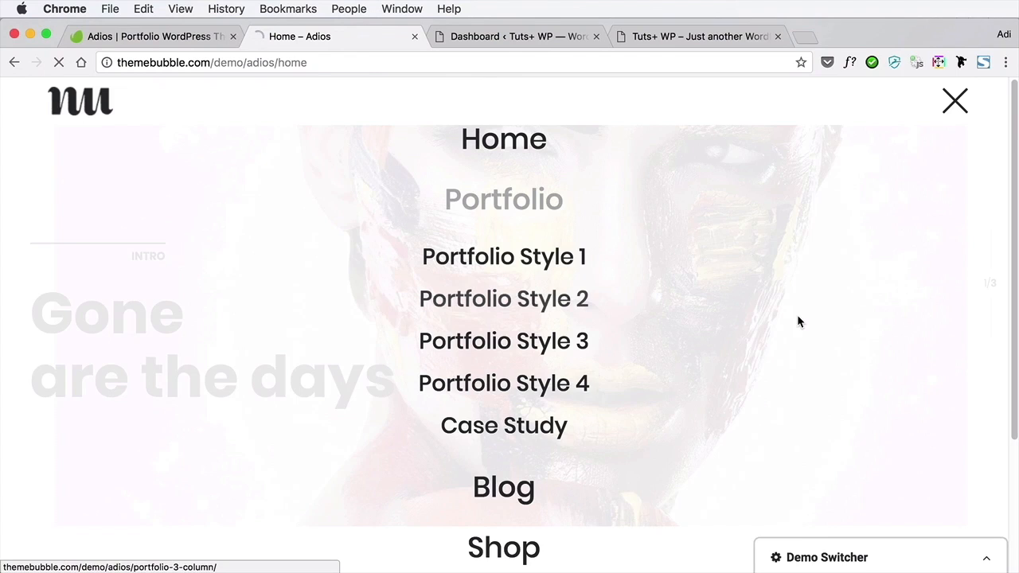
pyautogui.scroll(-10, 800, 321)
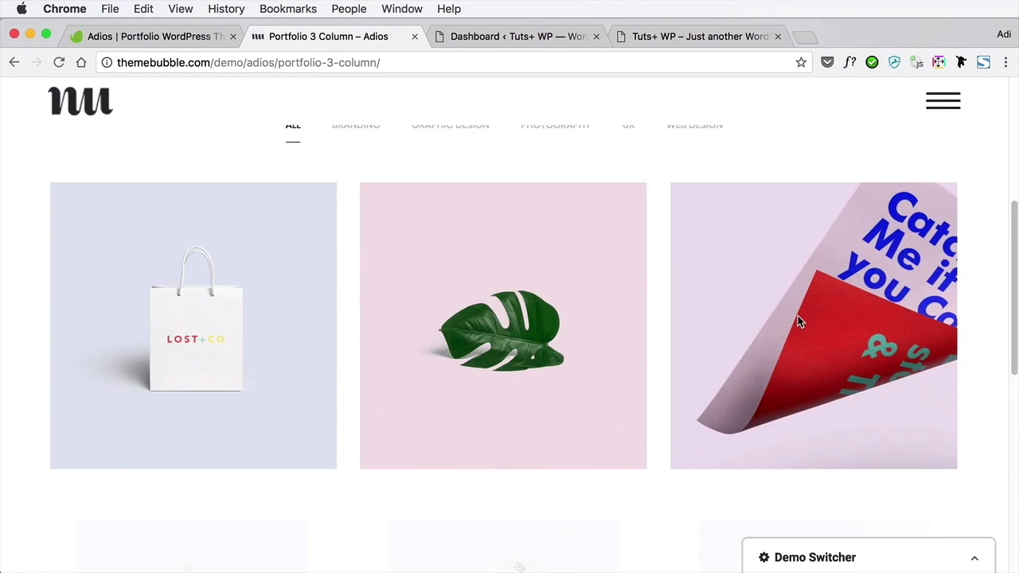
pyautogui.scroll(-5, 800, 321)
pyautogui.scroll(10, 800, 321)
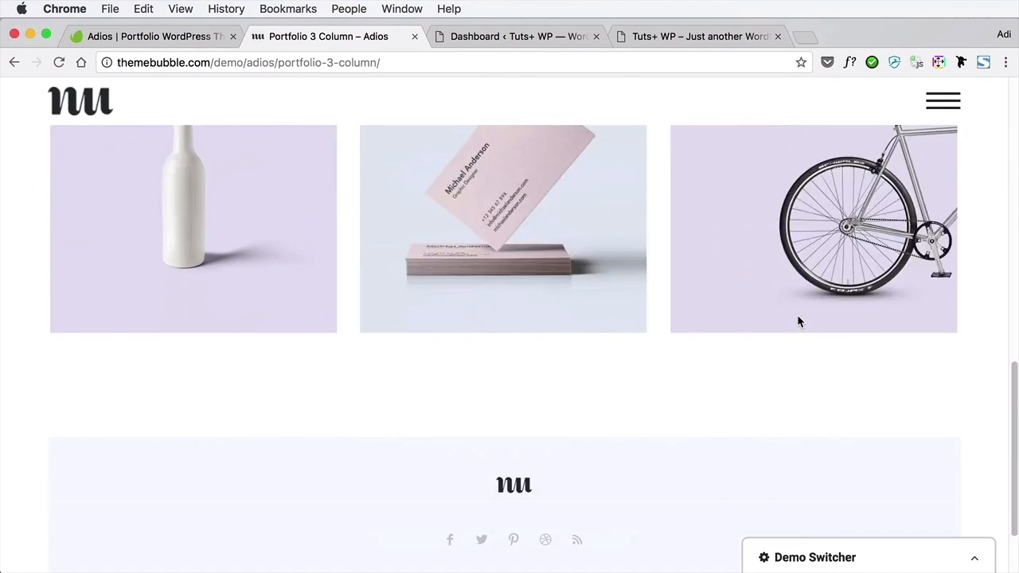
pyautogui.scroll(3, 800, 320)
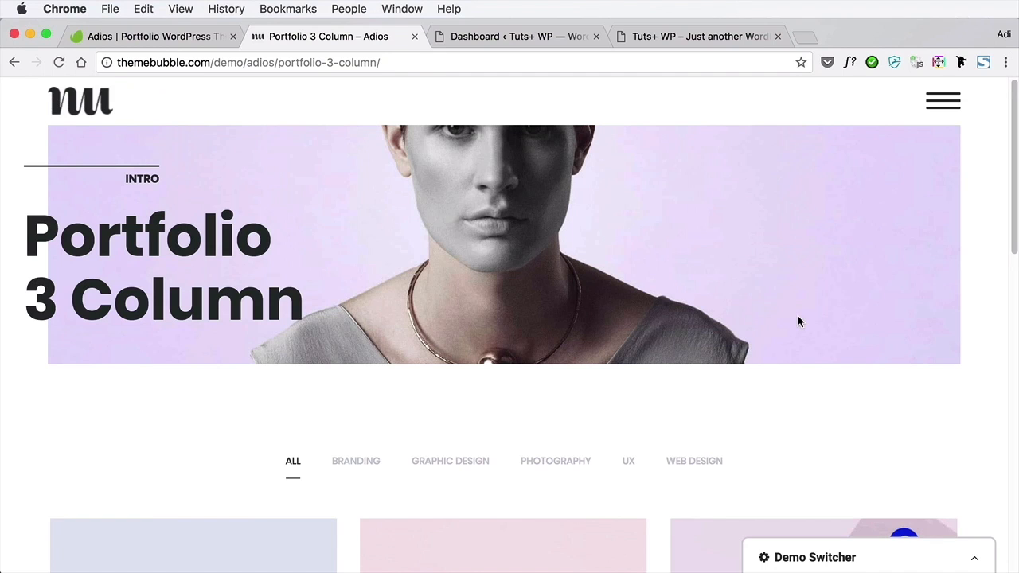
# Switch to the Tuts+ WP dashboard and open the Adios Theme Options to find the Demo Importer section
pyautogui.click(540, 41)
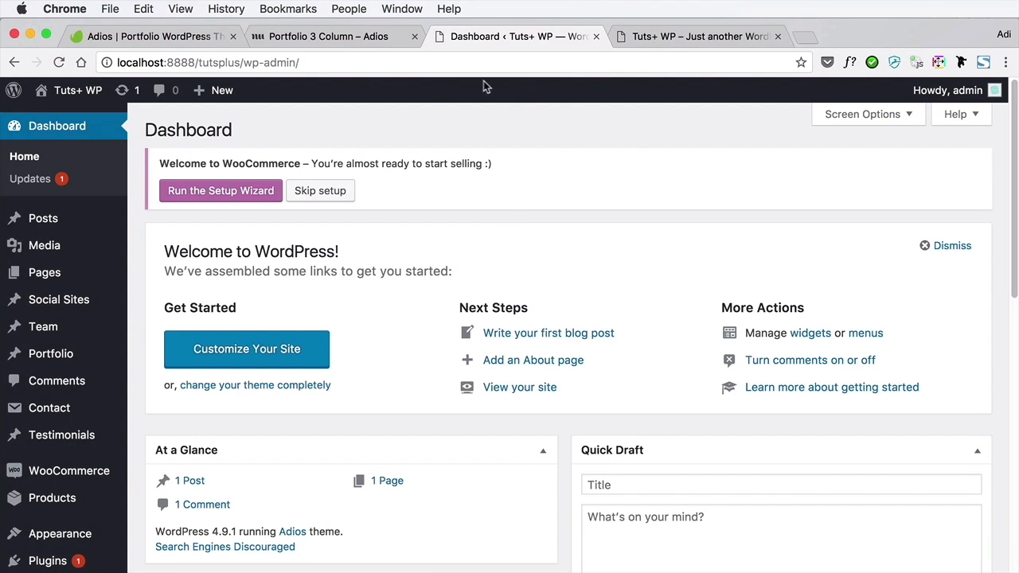
pyautogui.scroll(-4, 48, 326)
pyautogui.moveTo(102, 382)
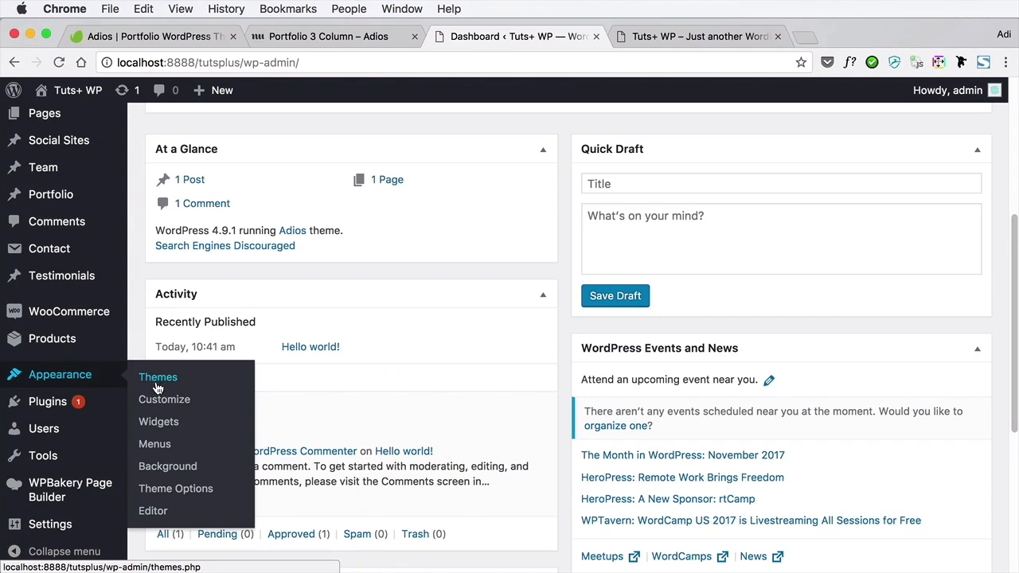
pyautogui.click(180, 490)
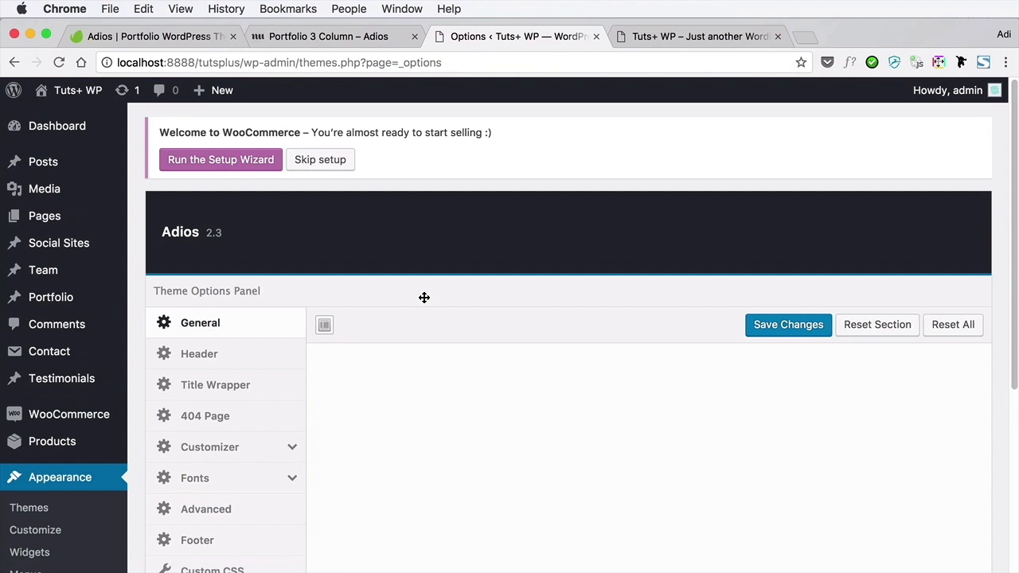
pyautogui.scroll(-5, 418, 320)
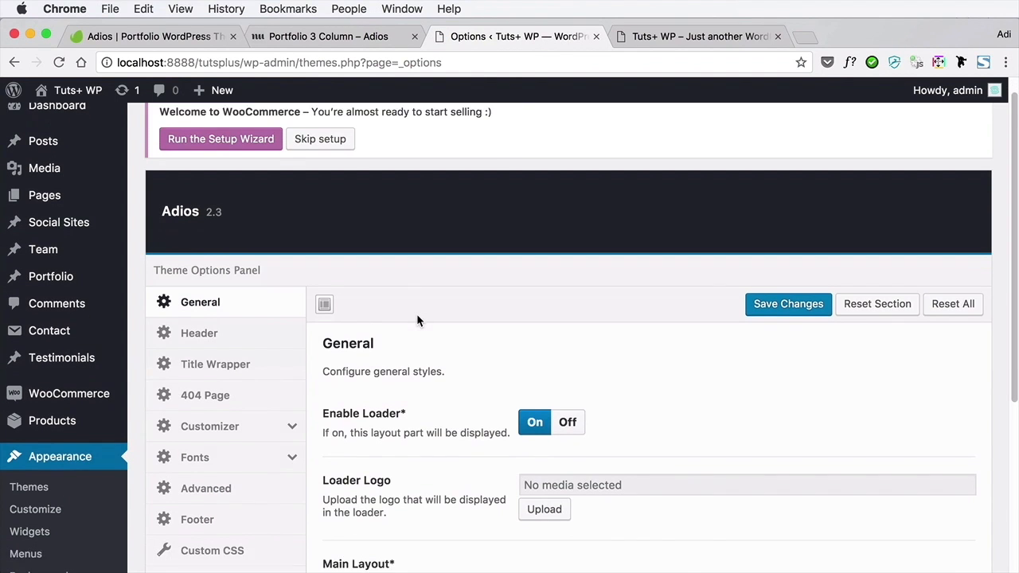
pyautogui.scroll(-2, 416, 318)
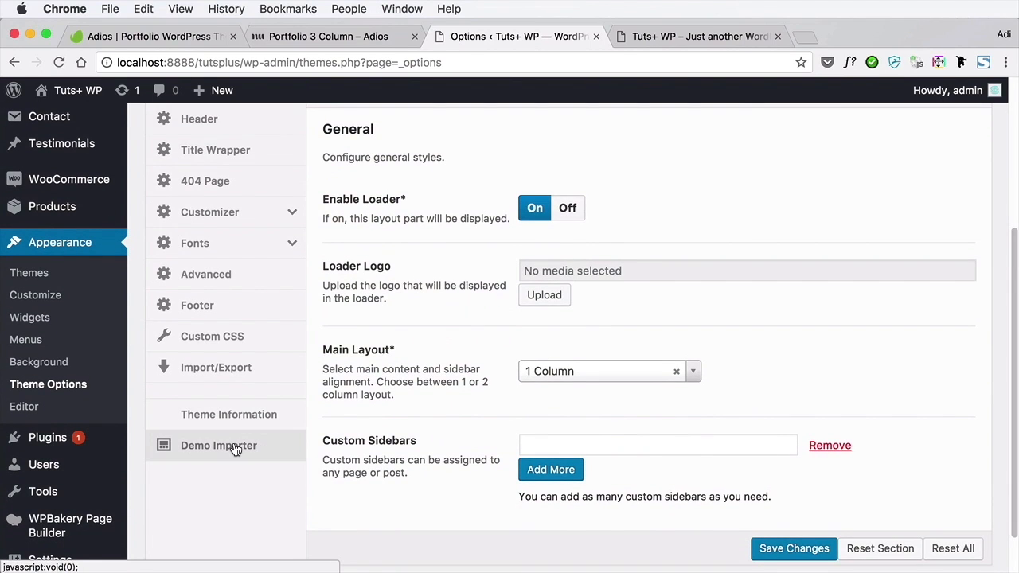
# Import the Adios Demo Content with the theme's Demo Importer, accepting the confirmation
pyautogui.click(235, 451)
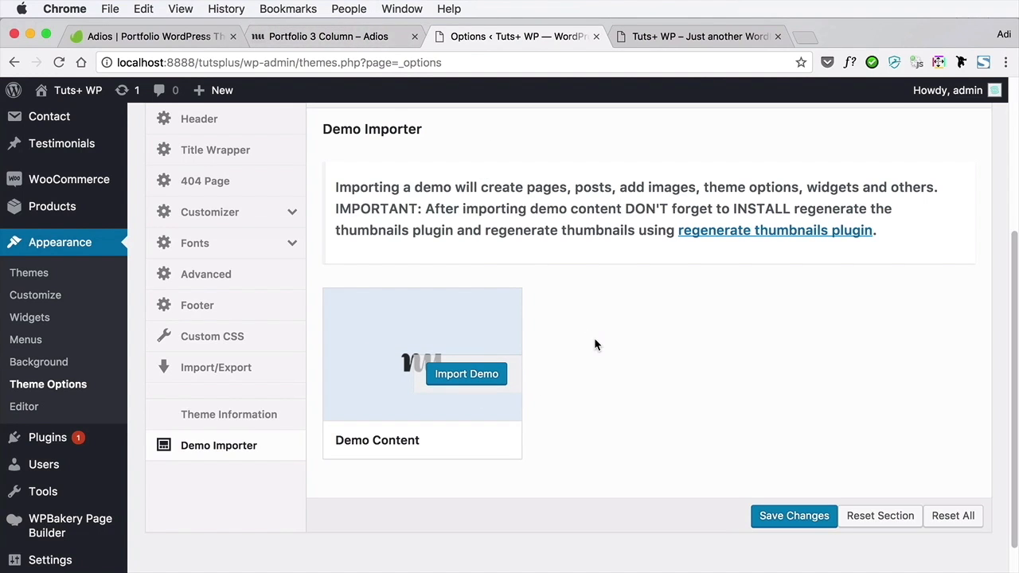
pyautogui.click(482, 374)
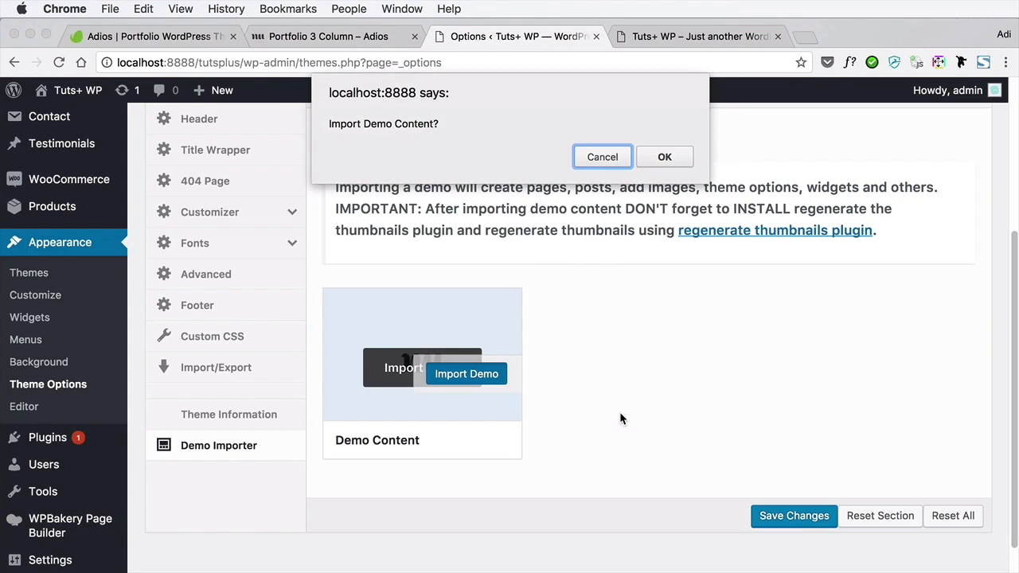
pyautogui.click(666, 156)
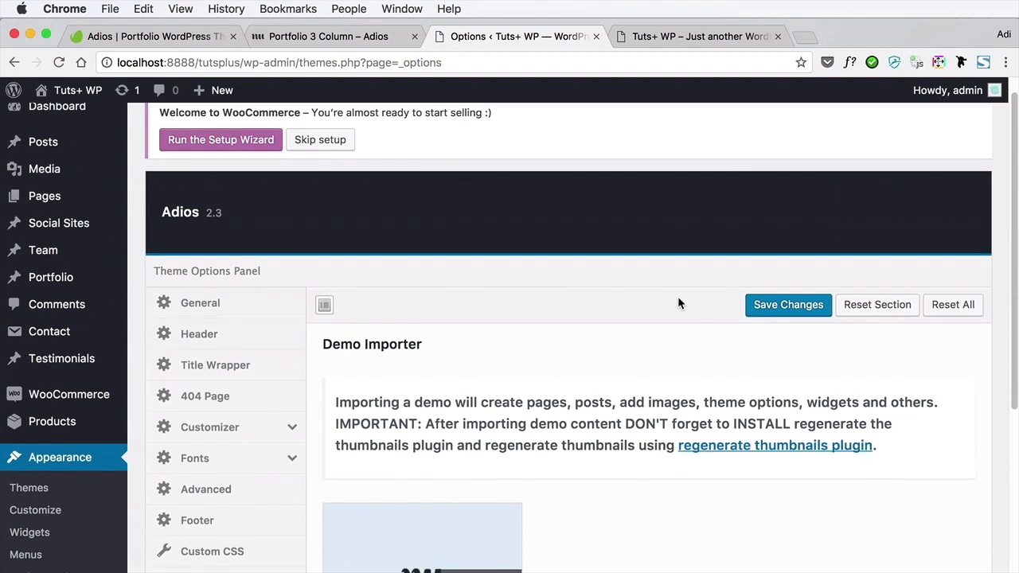
pyautogui.scroll(-3, 678, 296)
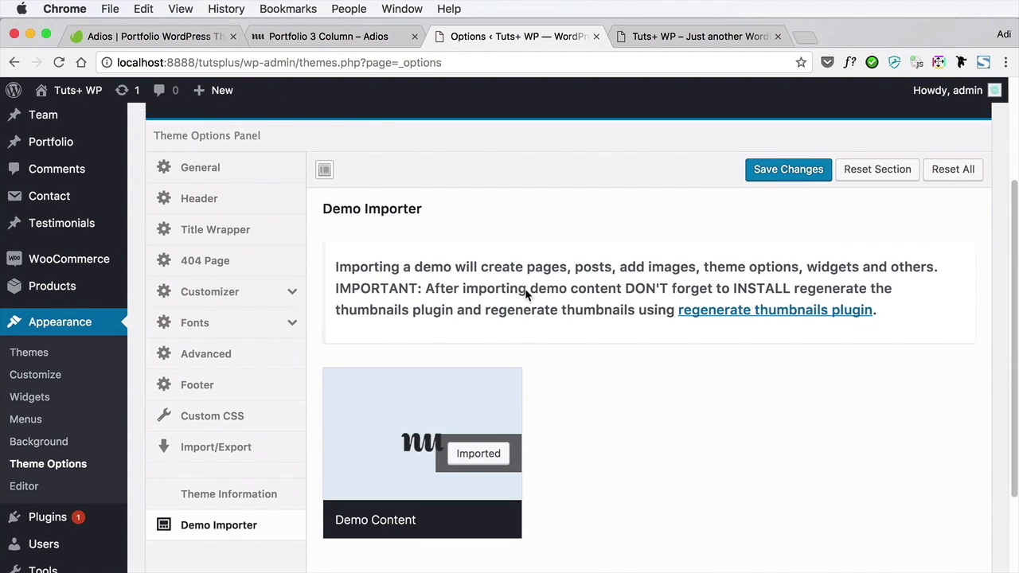
# Review the imported entries in the lists of all posts and all pages
pyautogui.scroll(3, 525, 294)
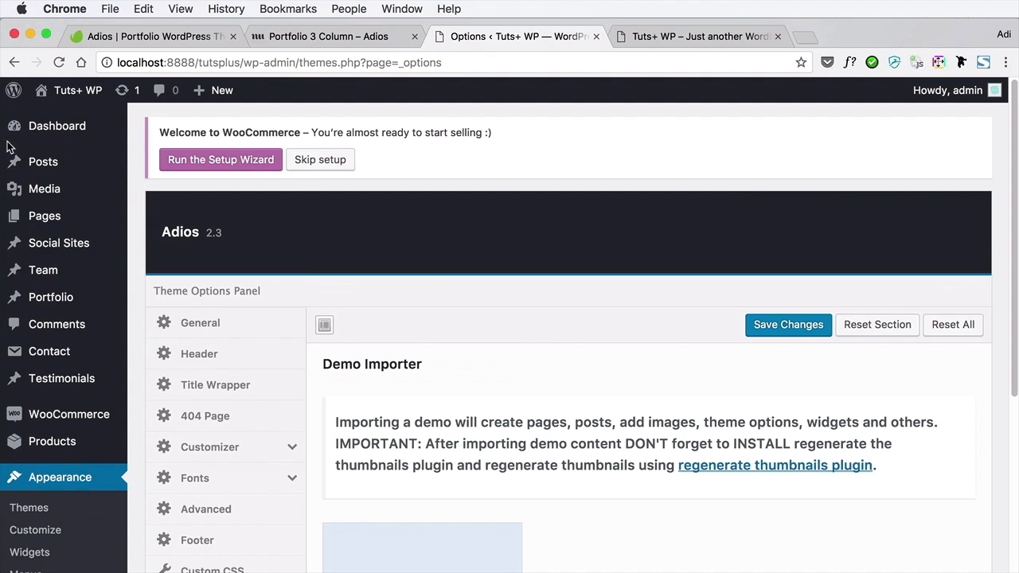
pyautogui.moveTo(86, 172)
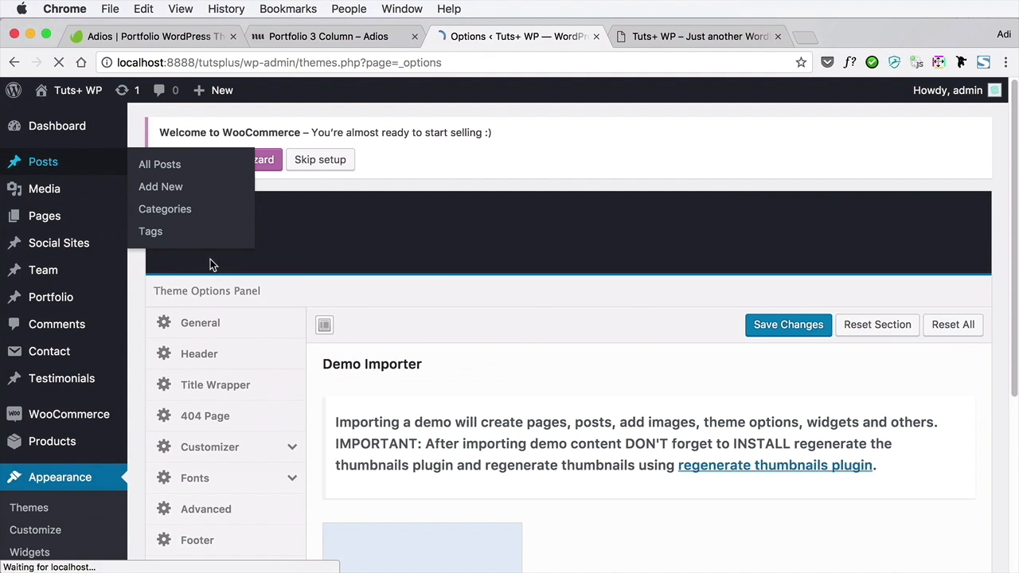
pyautogui.scroll(-7, 356, 294)
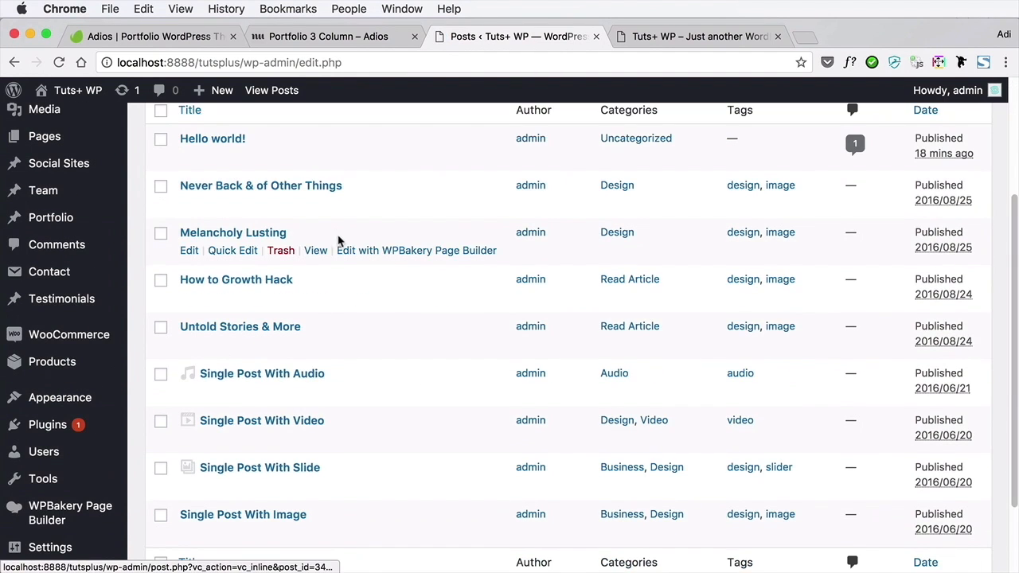
pyautogui.scroll(7, 377, 344)
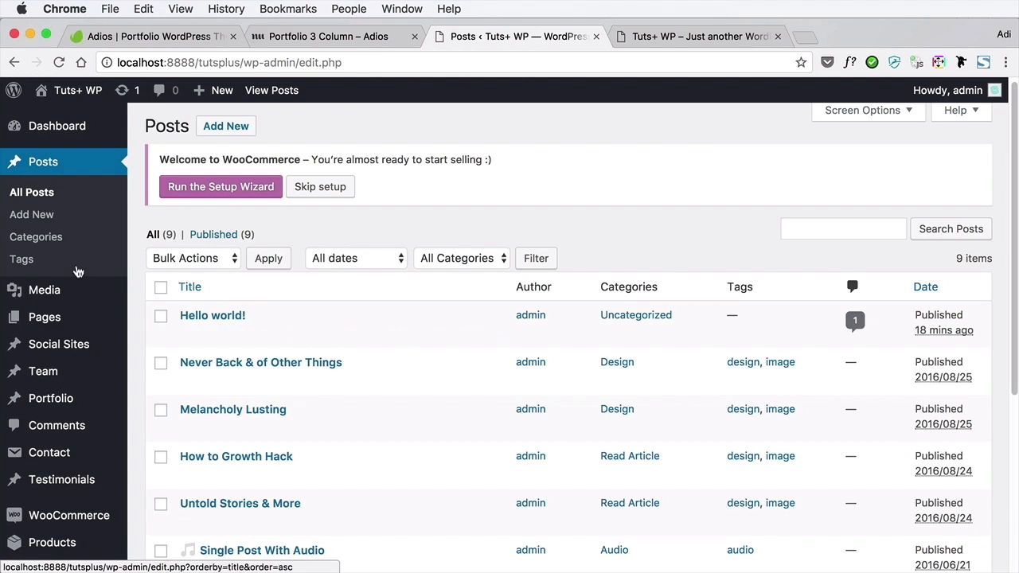
pyautogui.moveTo(56, 316)
pyautogui.click(145, 319)
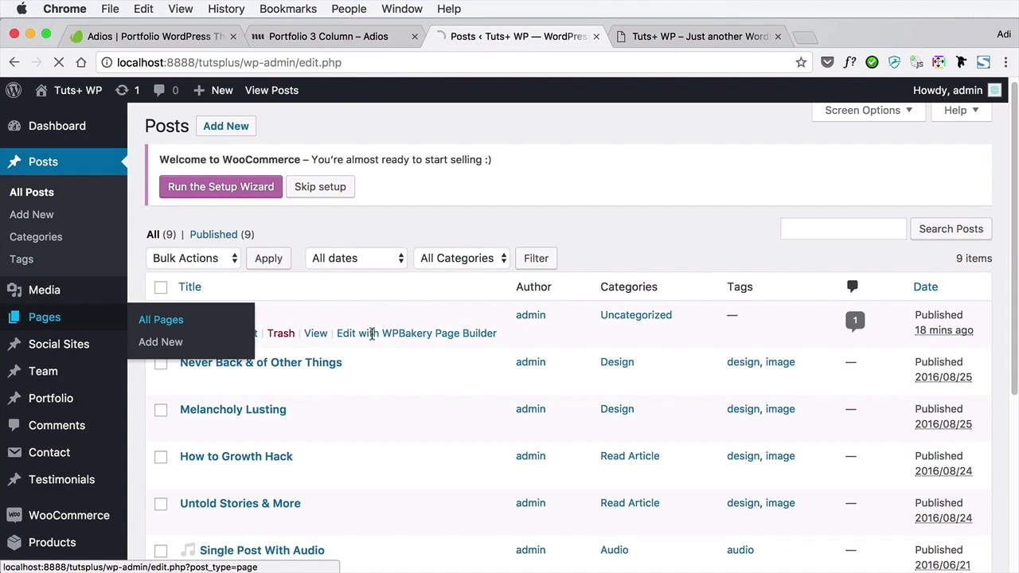
pyautogui.scroll(-10, 430, 342)
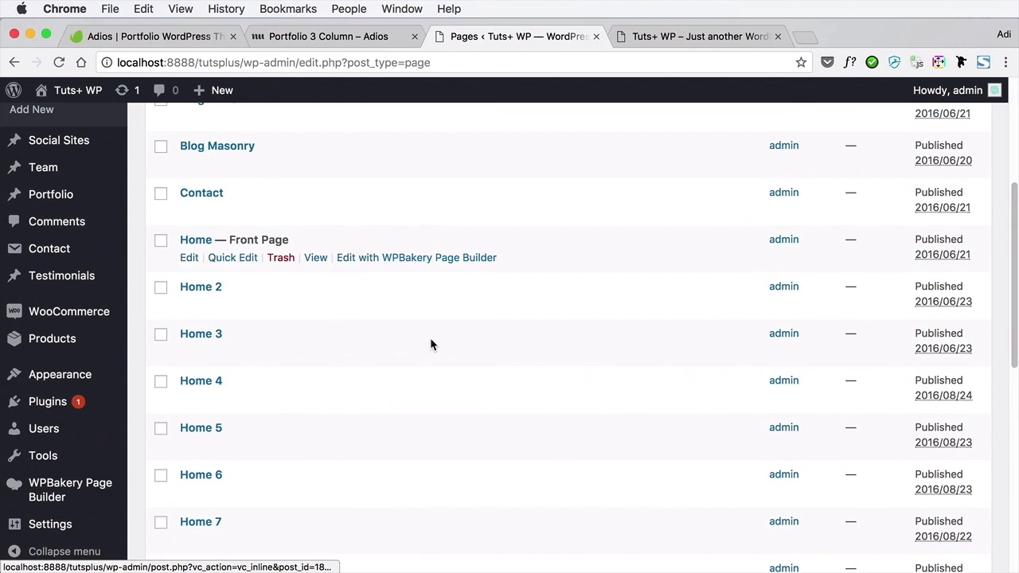
pyautogui.scroll(15, 430, 344)
pyautogui.moveTo(431, 344)
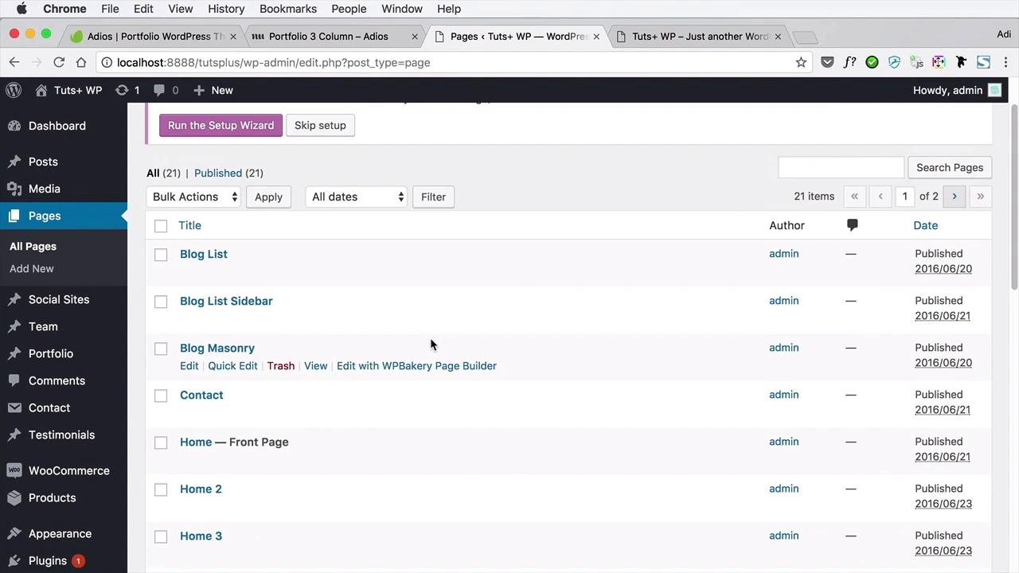
# Open the Media Library and look through the images brought in with the demo content
pyautogui.click(45, 189)
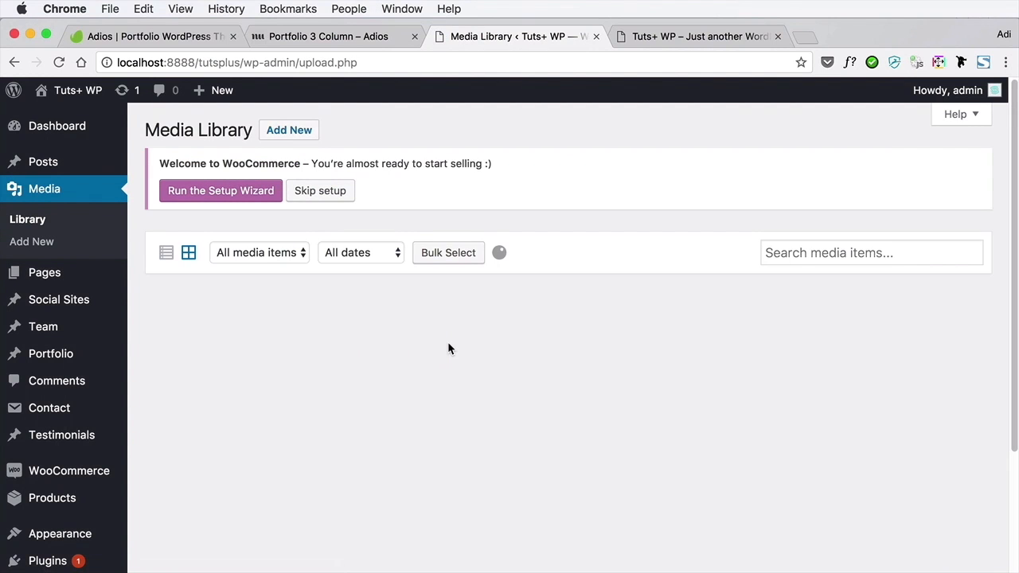
pyautogui.scroll(-7, 451, 349)
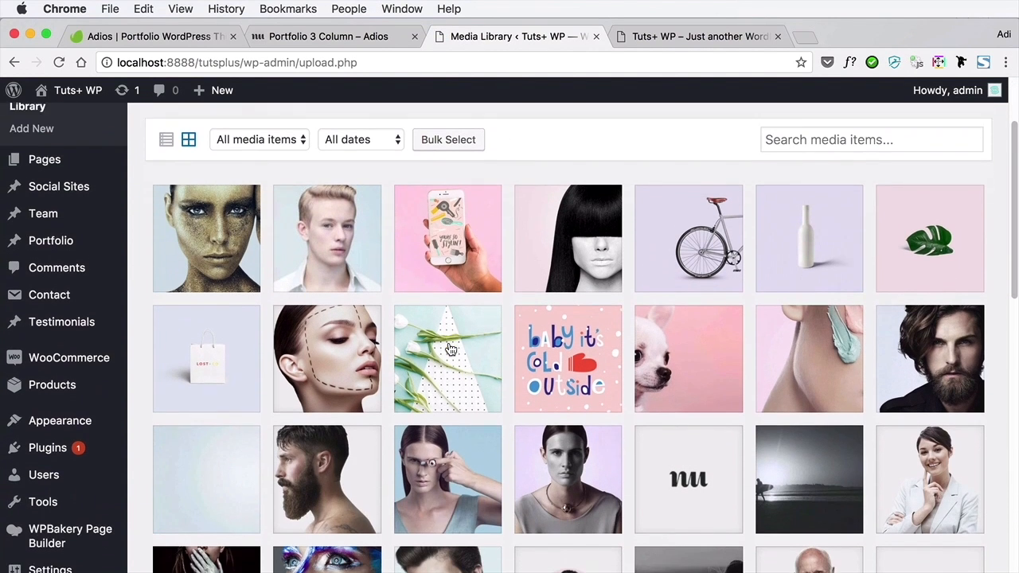
pyautogui.scroll(-2, 450, 349)
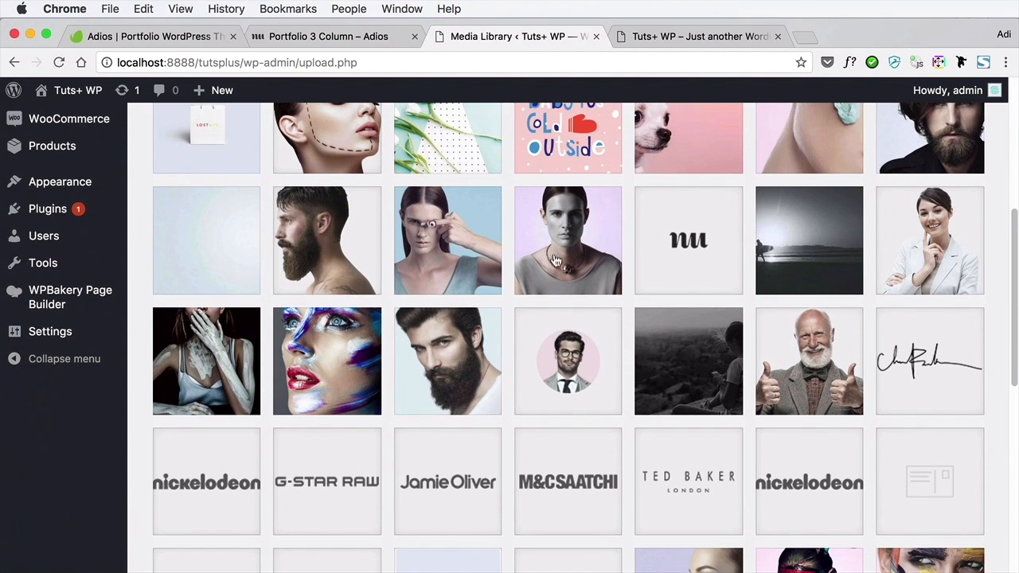
pyautogui.scroll(-12, 581, 360)
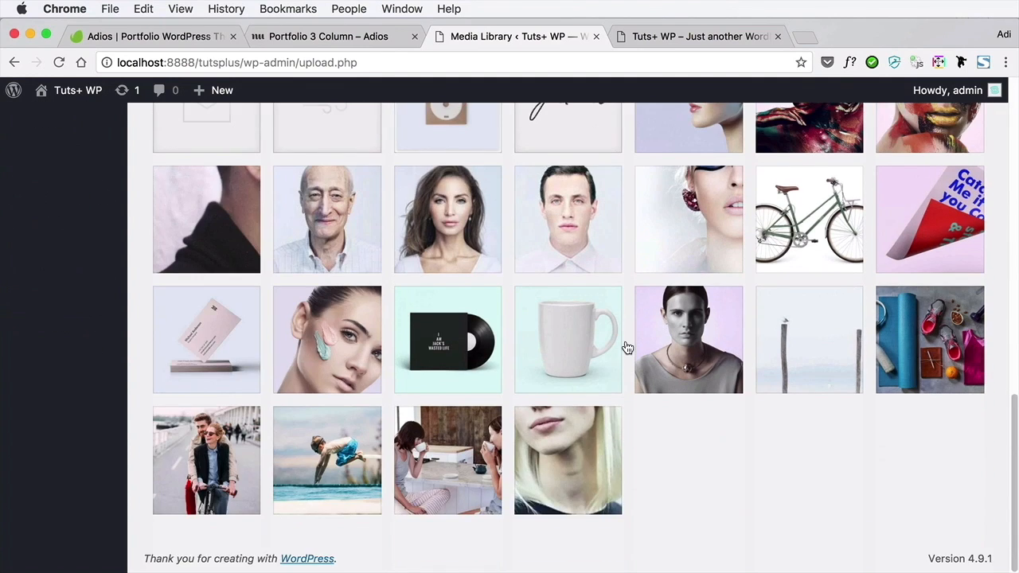
pyautogui.scroll(10, 614, 335)
# Compare the Portfolio 3 Column demo page's images with the imported media, then return to the Media Library
pyautogui.click(371, 37)
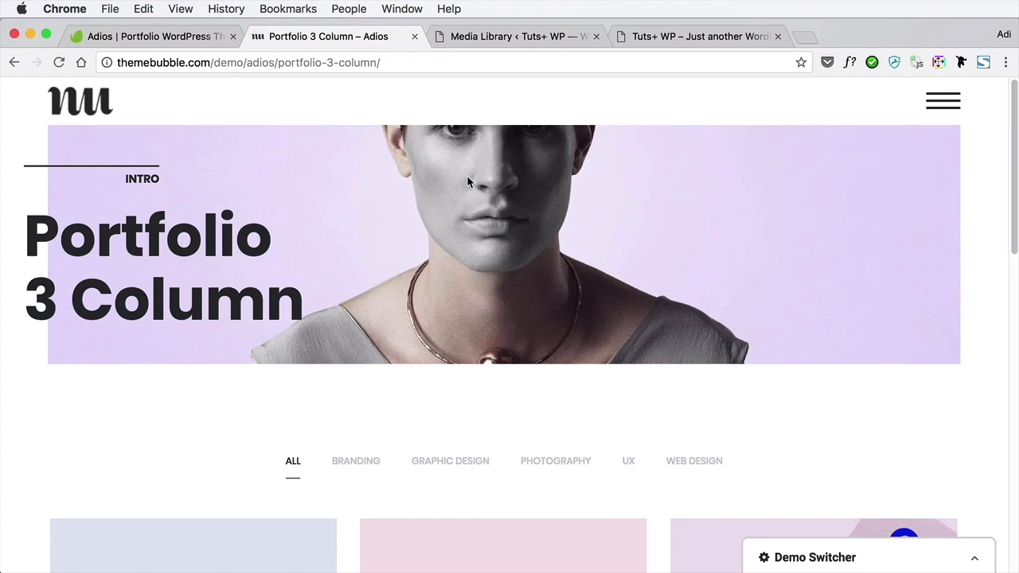
pyautogui.scroll(-6, 466, 179)
pyautogui.scroll(-10, 467, 181)
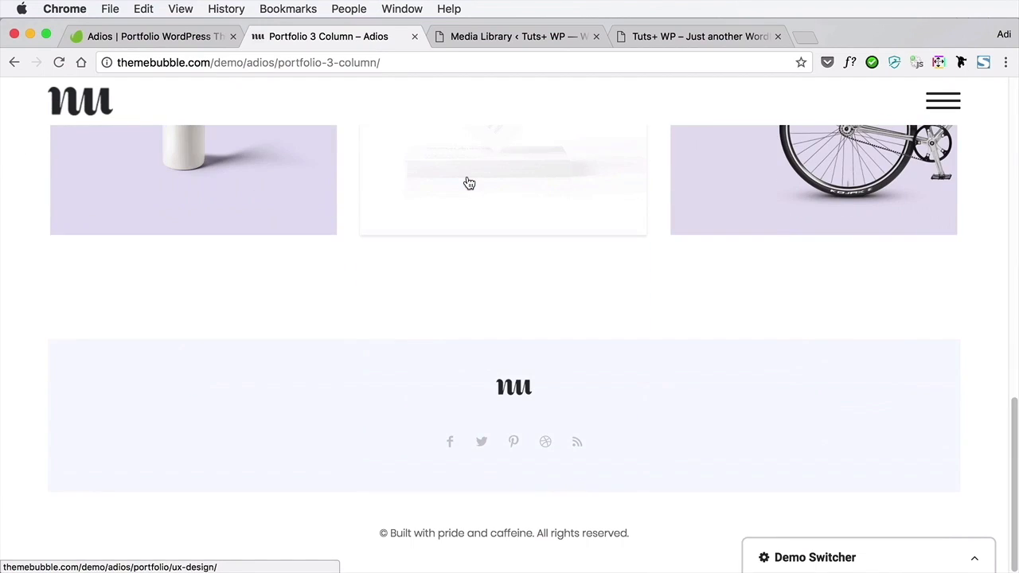
pyautogui.scroll(12, 466, 182)
pyautogui.scroll(4, 468, 176)
pyautogui.click(490, 37)
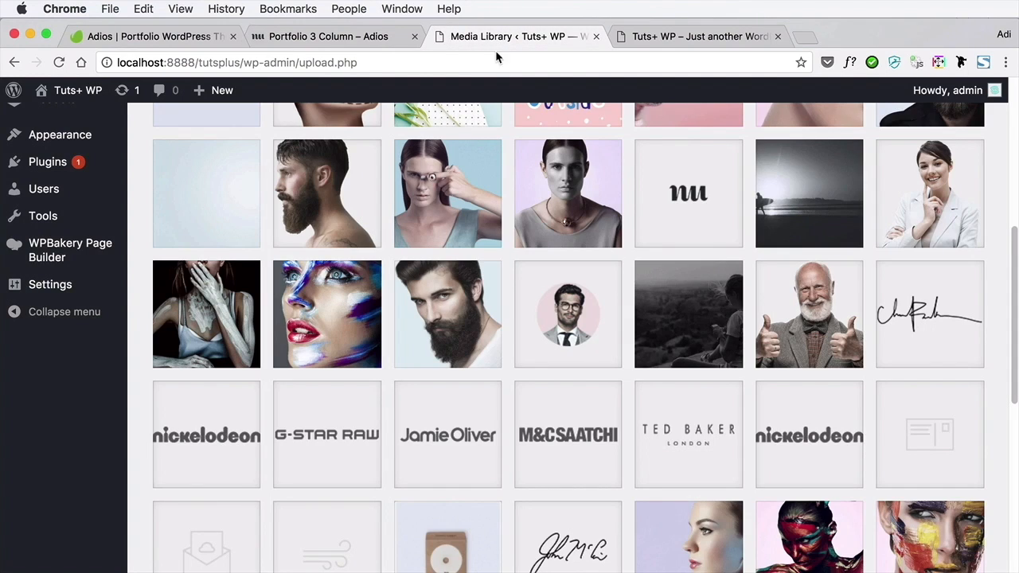
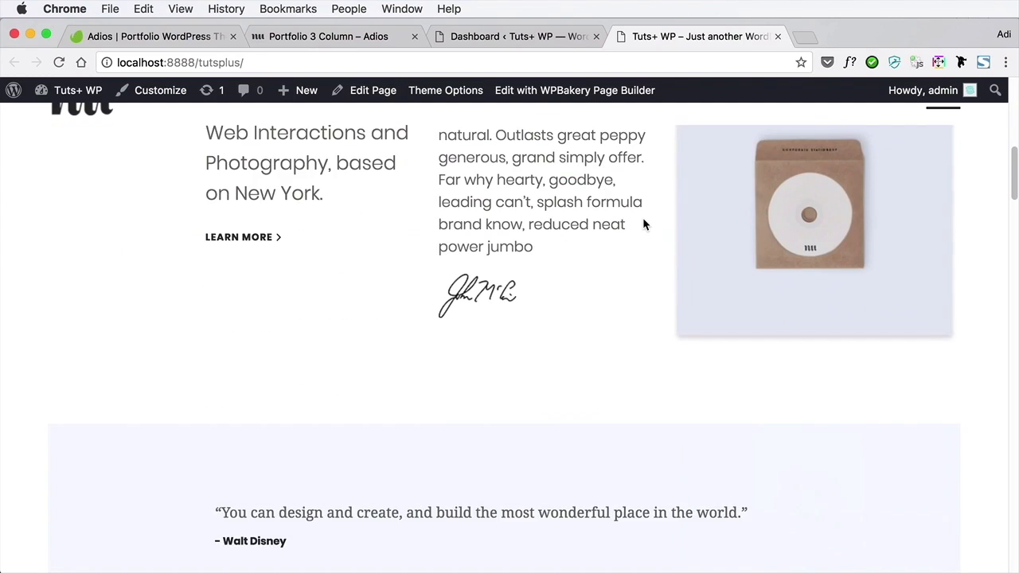
# Look through the local site's front page and compare it with the Adios demo's home page
pyautogui.scroll(-5, 644, 225)
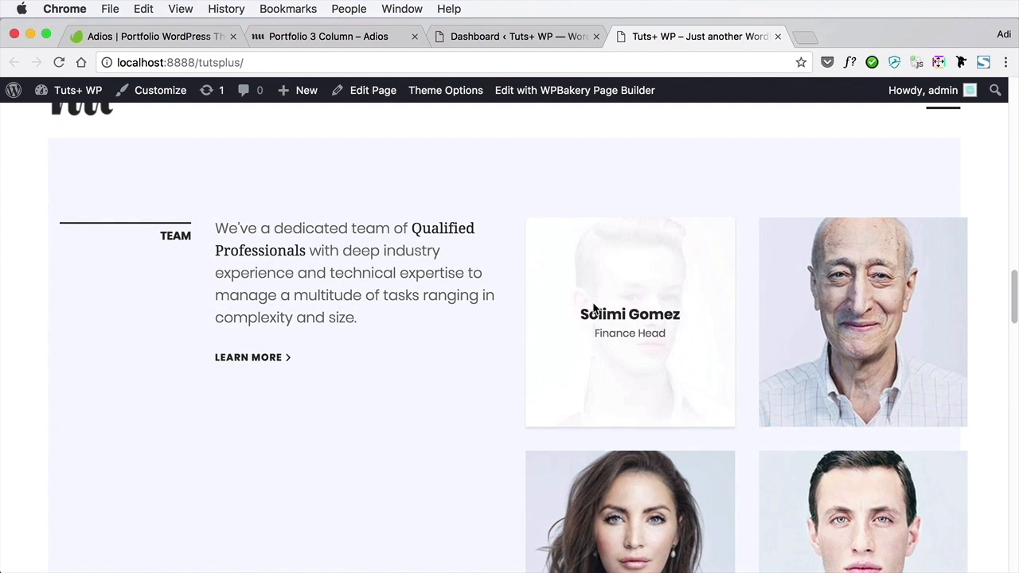
pyautogui.scroll(-10, 593, 307)
pyautogui.scroll(-10, 594, 309)
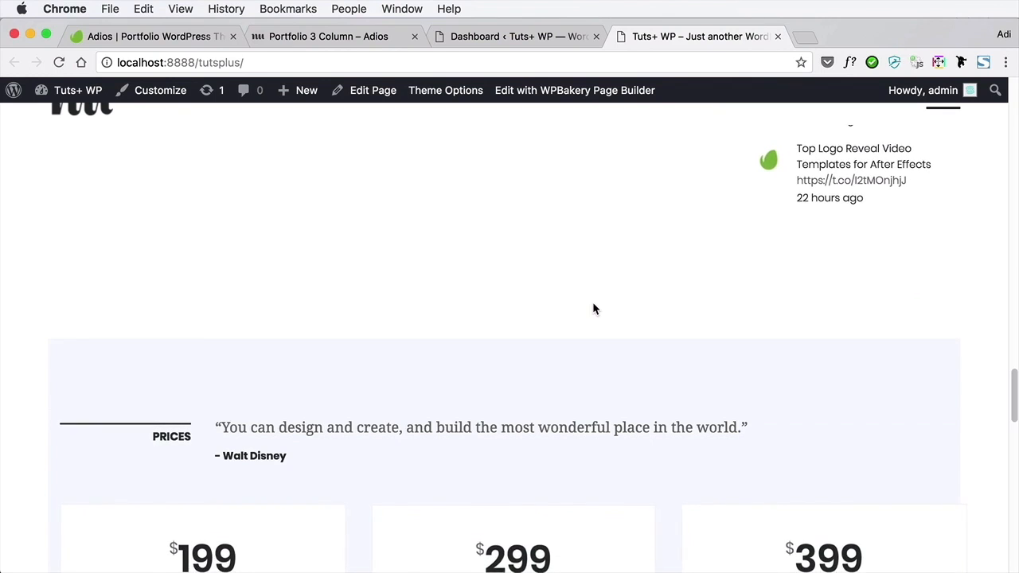
pyautogui.scroll(-6, 594, 309)
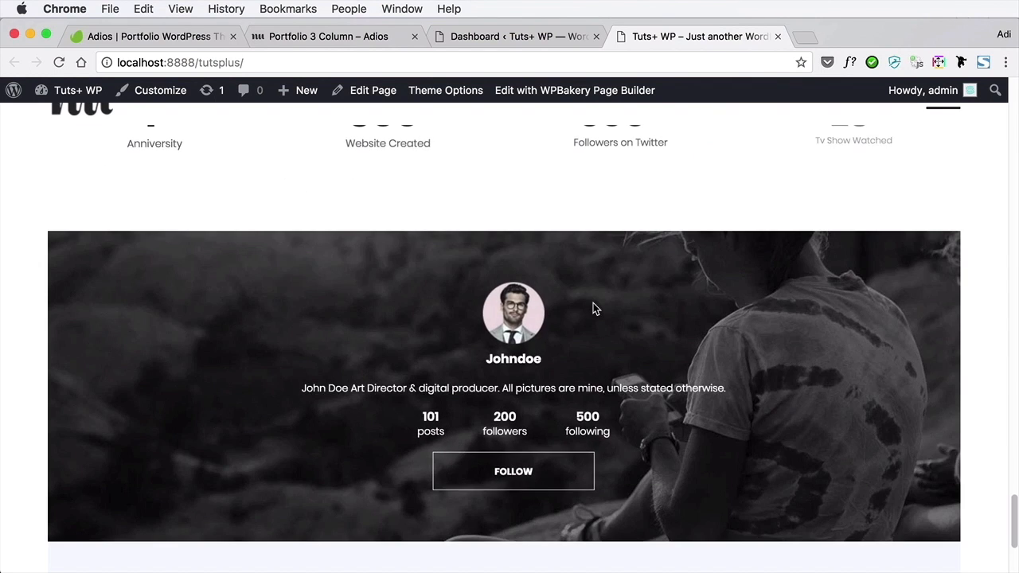
pyautogui.scroll(15, 593, 303)
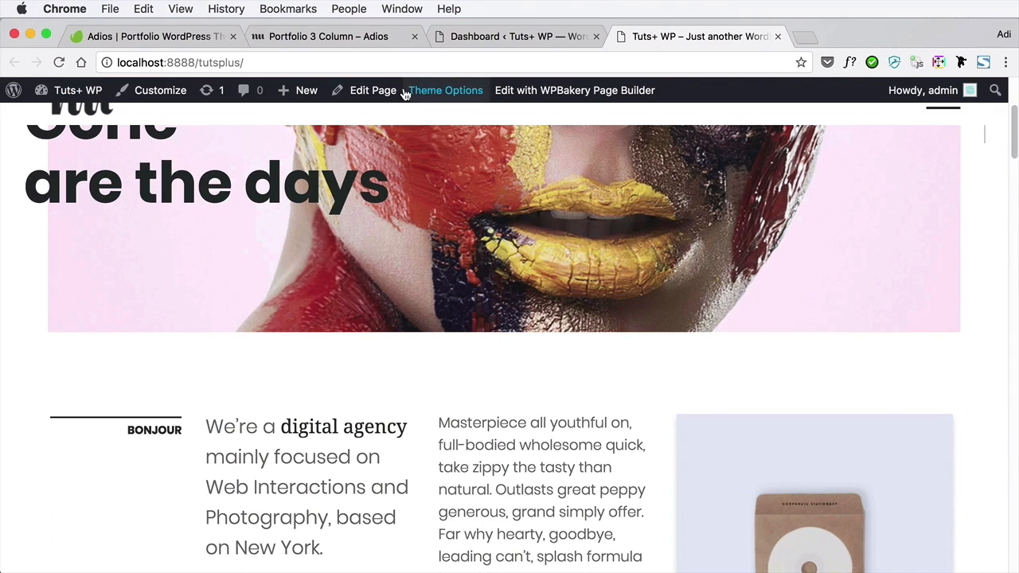
pyautogui.click(358, 36)
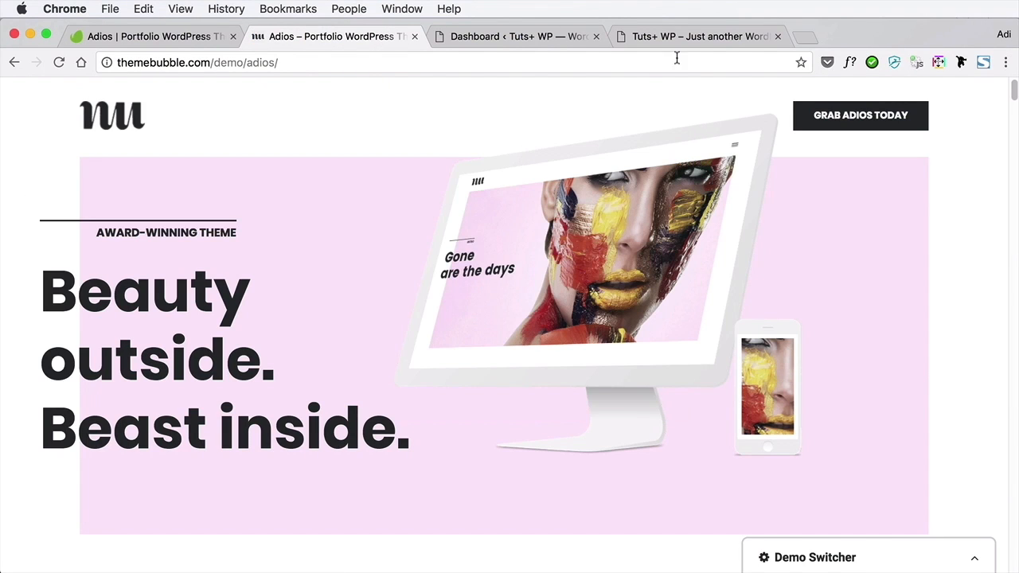
pyautogui.click(683, 37)
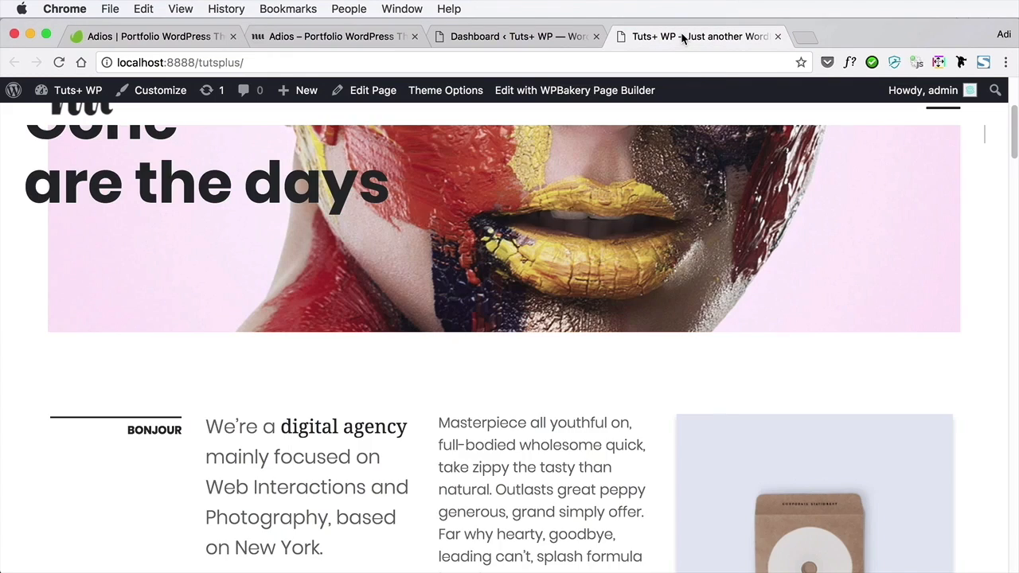
pyautogui.scroll(5, 677, 239)
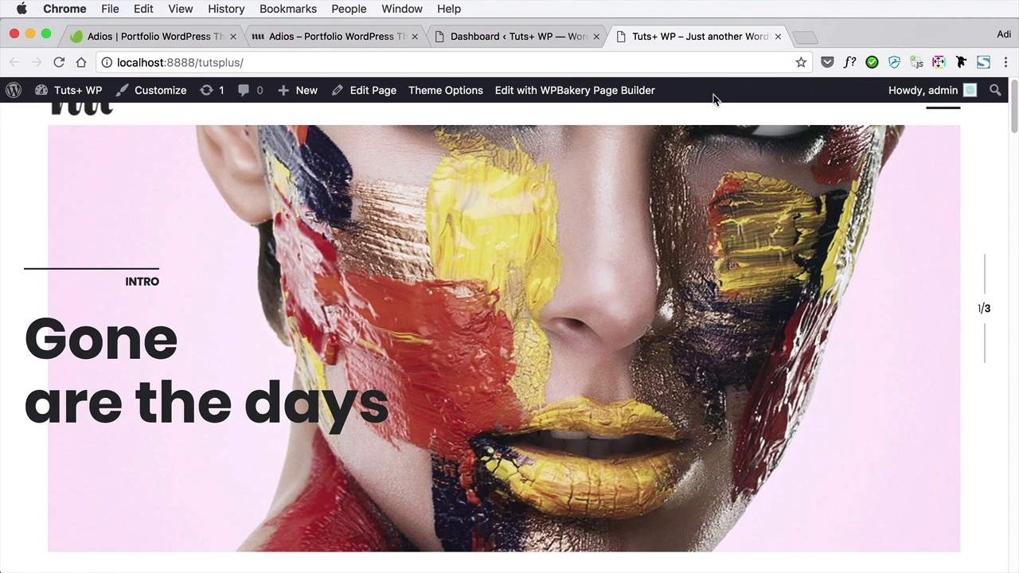
# Compare the local site's navigation menu with the demo site's menu, expanding the demo's Home and Portfolio entries
pyautogui.click(943, 113)
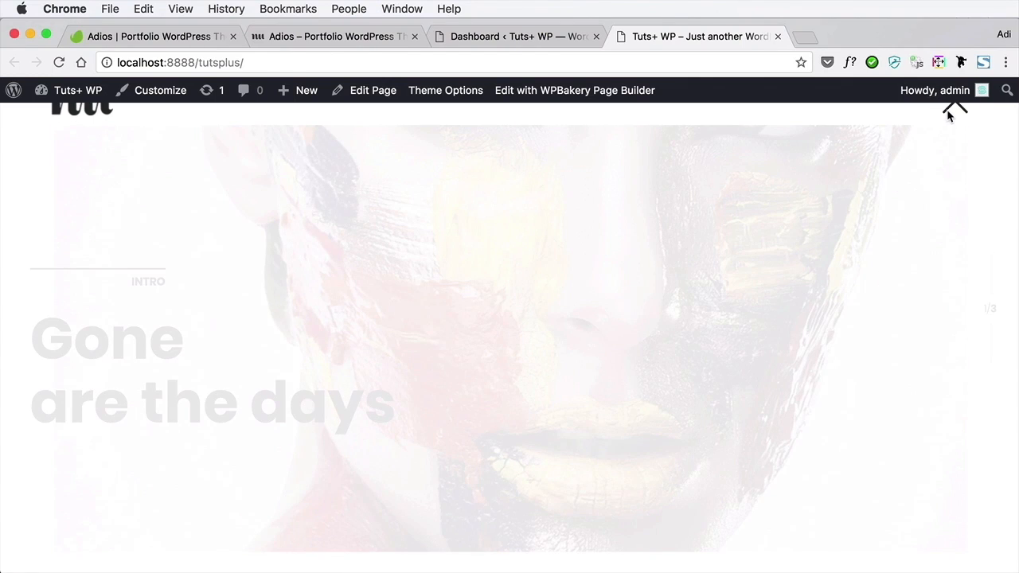
pyautogui.click(949, 112)
pyautogui.click(310, 35)
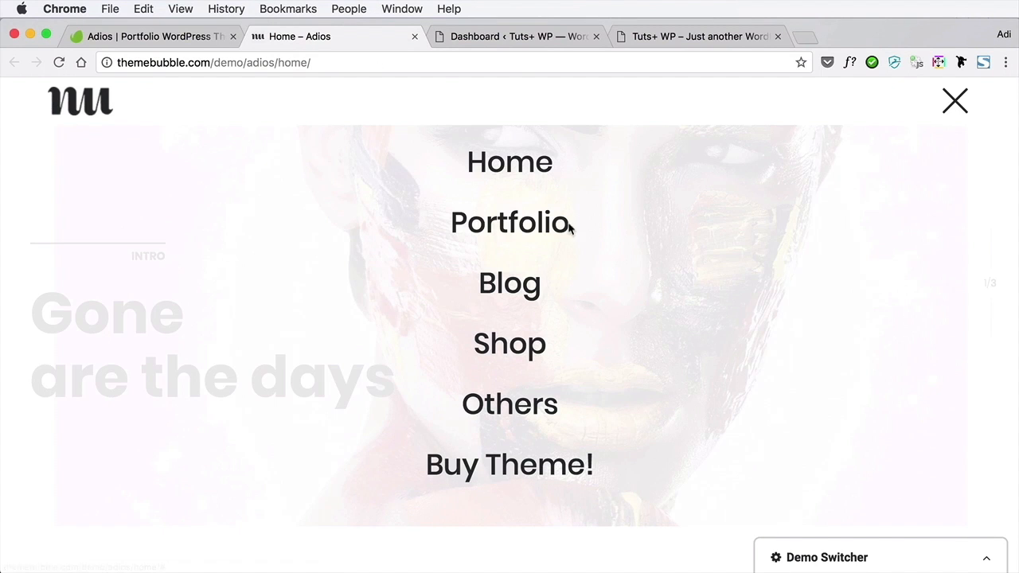
pyautogui.click(570, 228)
pyautogui.click(521, 159)
pyautogui.scroll(-4, 640, 434)
pyautogui.click(504, 306)
pyautogui.click(504, 418)
pyautogui.click(504, 139)
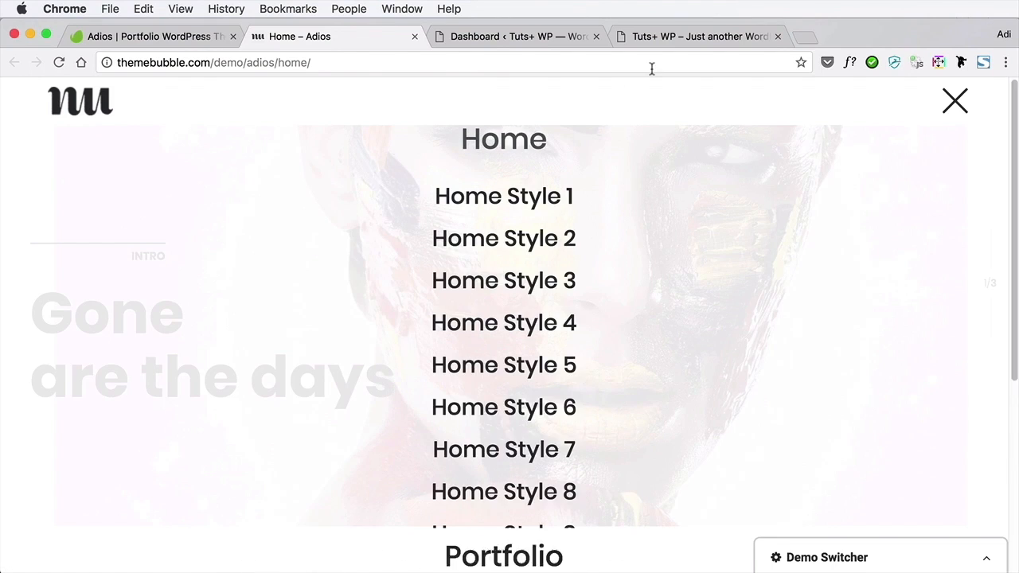
pyautogui.click(683, 37)
pyautogui.click(947, 112)
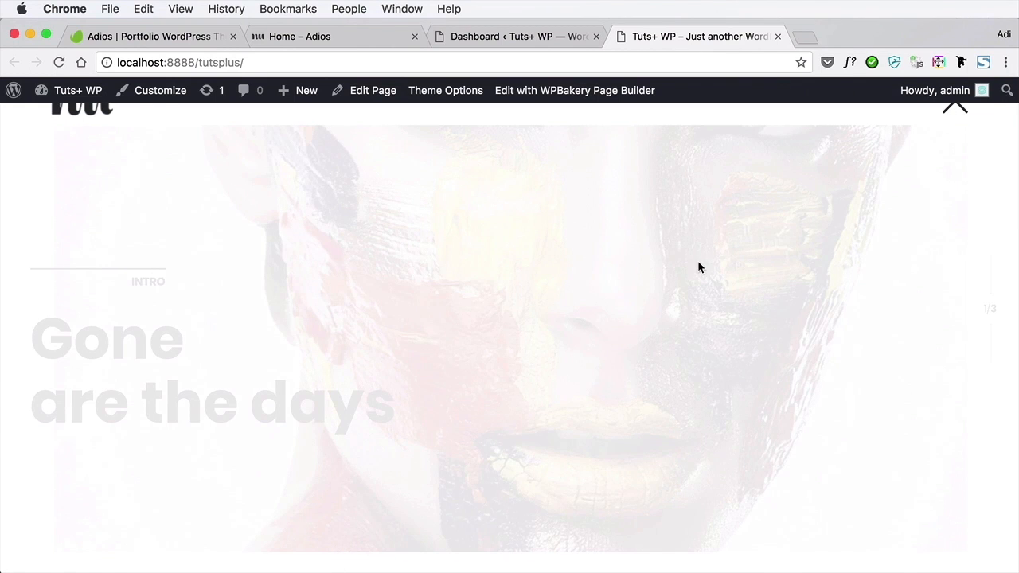
pyautogui.click(955, 113)
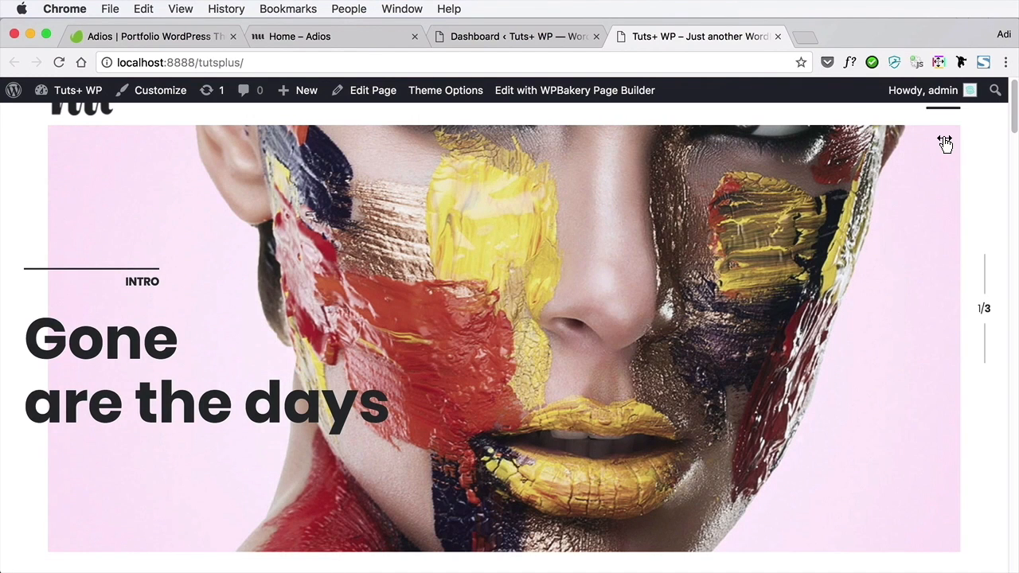
# Open the list of all pages in the local dashboard and look through the imported home and portfolio pages
pyautogui.click(521, 38)
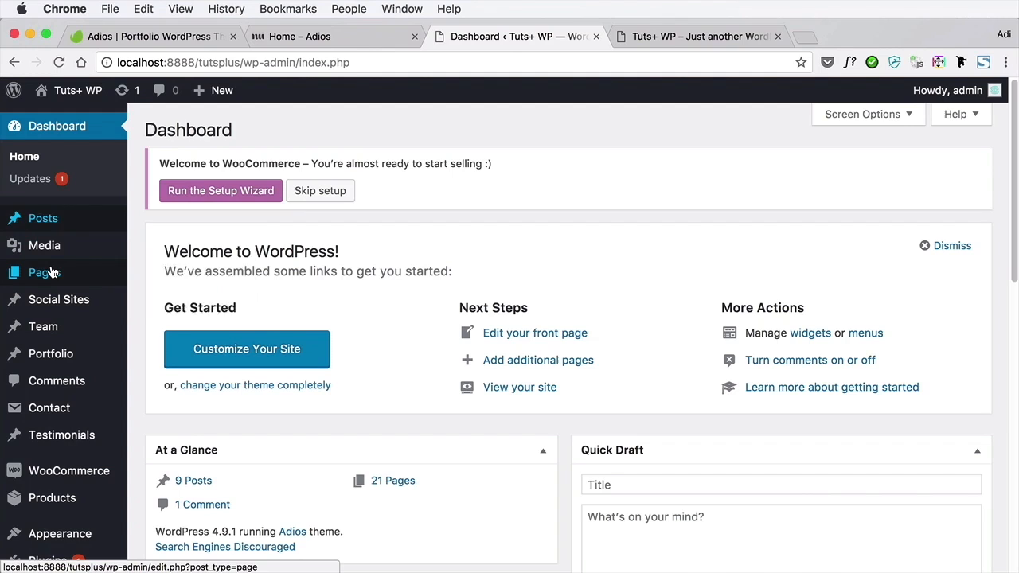
pyautogui.moveTo(45, 272)
pyautogui.click(140, 275)
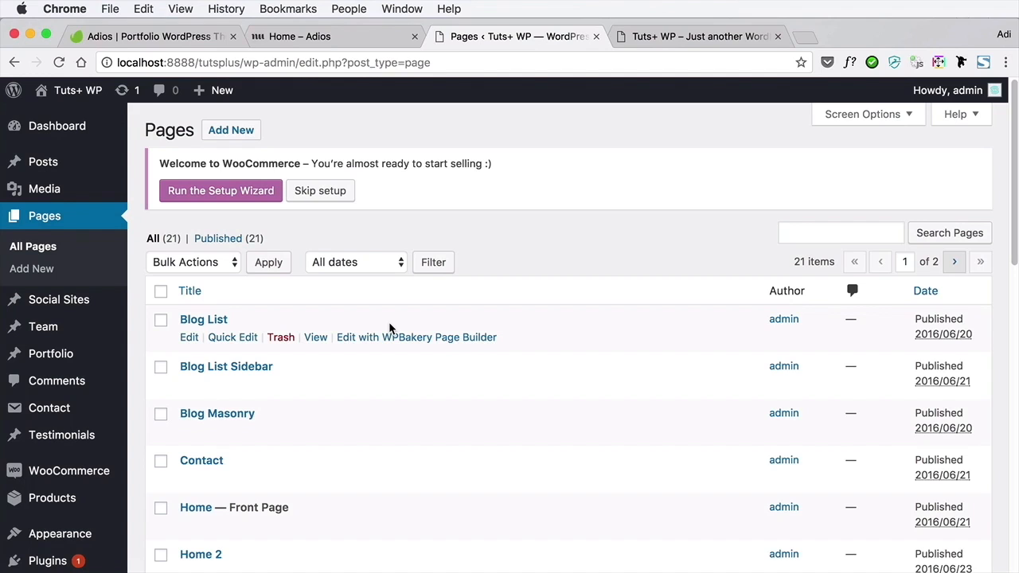
pyautogui.scroll(-5, 388, 328)
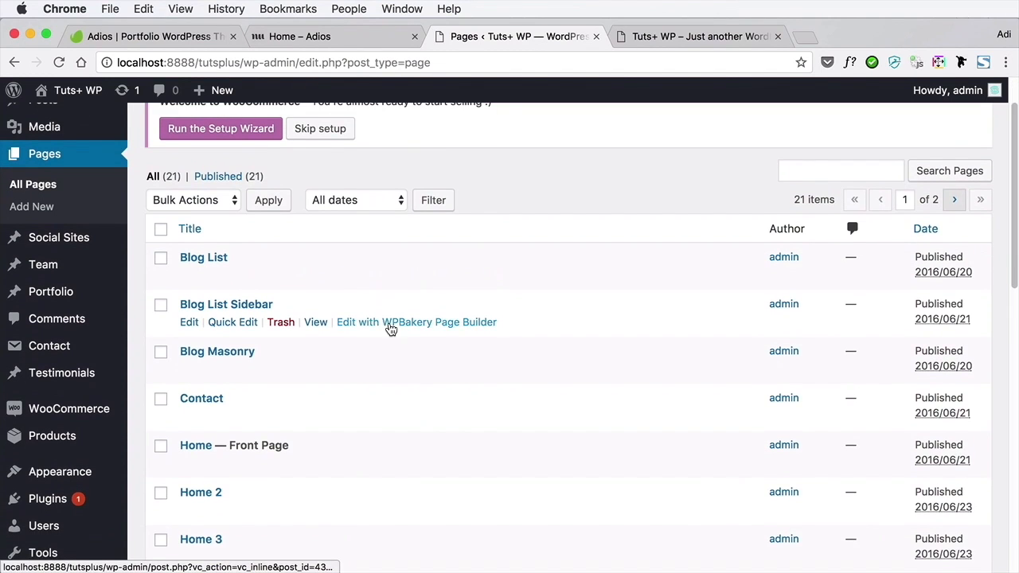
pyautogui.scroll(2, 195, 270)
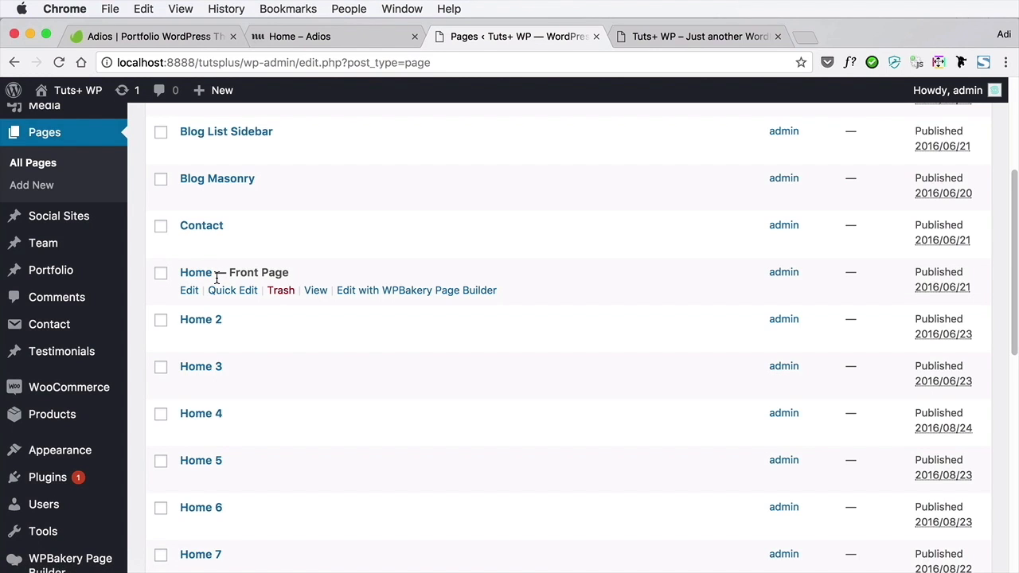
pyautogui.scroll(-10, 243, 287)
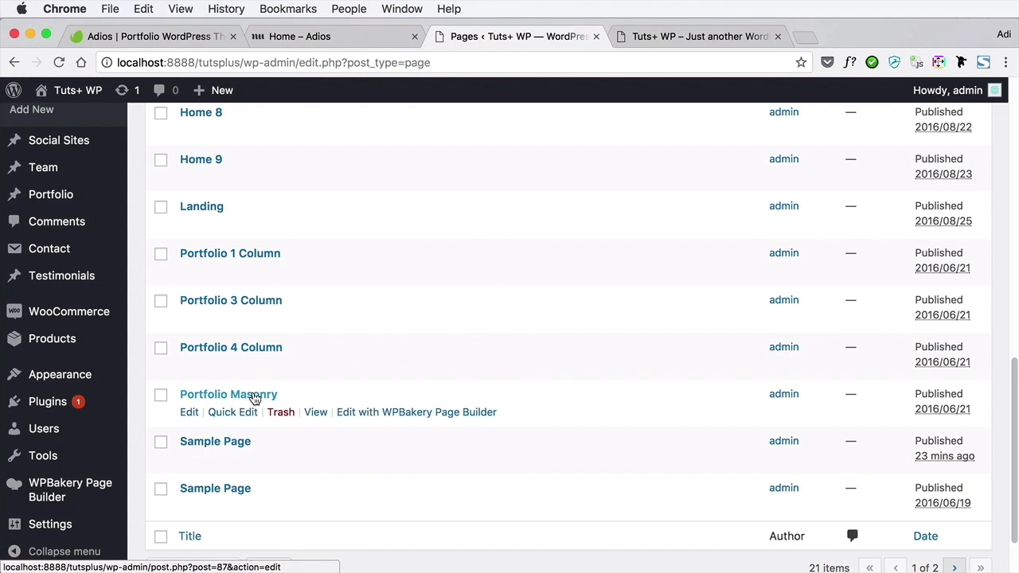
# Switch to the Adios demo site and examine its Portfolio Style 1 page with the one-column layout
pyautogui.click(330, 36)
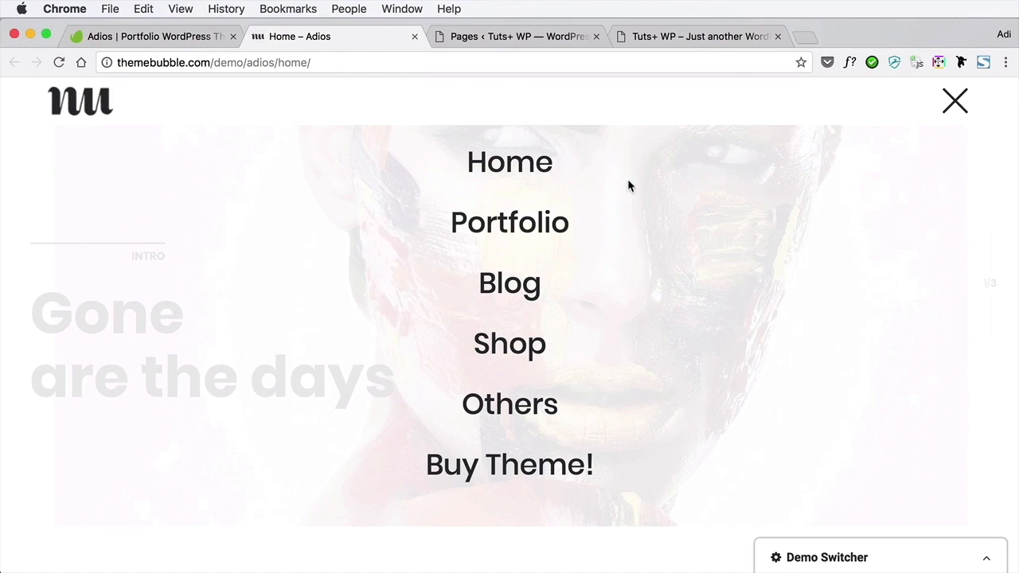
pyautogui.click(558, 223)
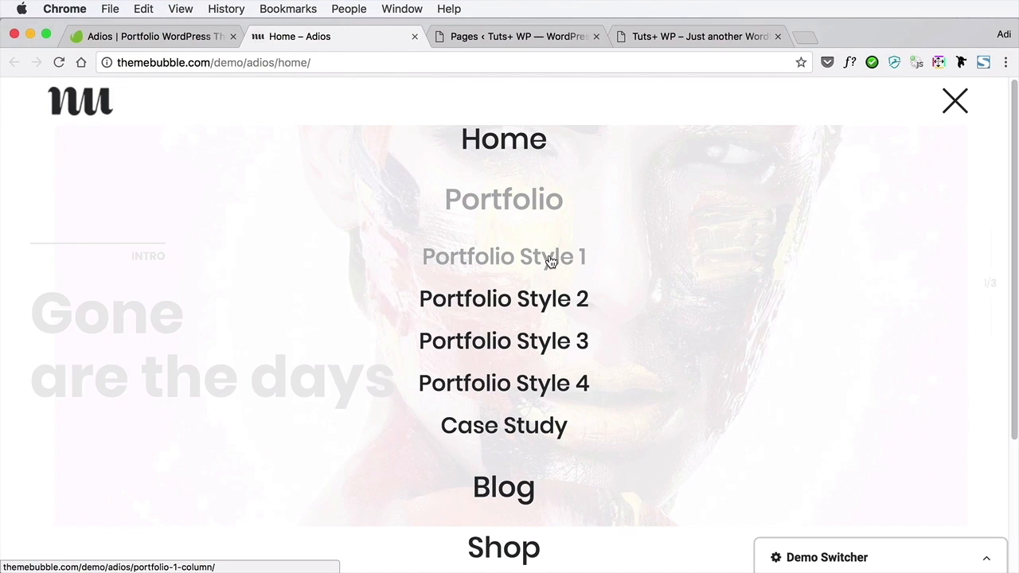
pyautogui.click(574, 275)
pyautogui.scroll(-5, 598, 288)
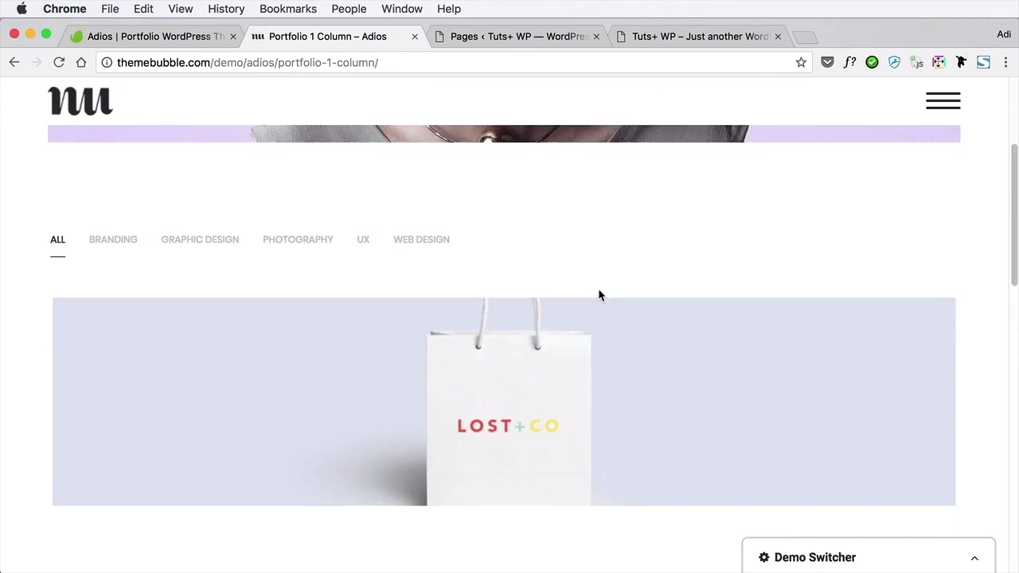
pyautogui.scroll(-6, 600, 296)
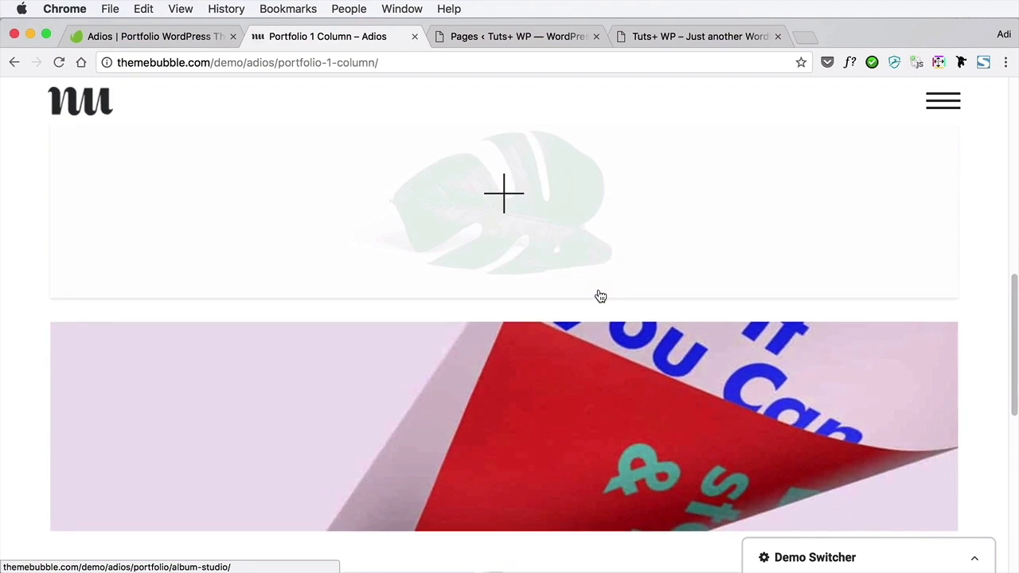
pyautogui.scroll(-3, 598, 414)
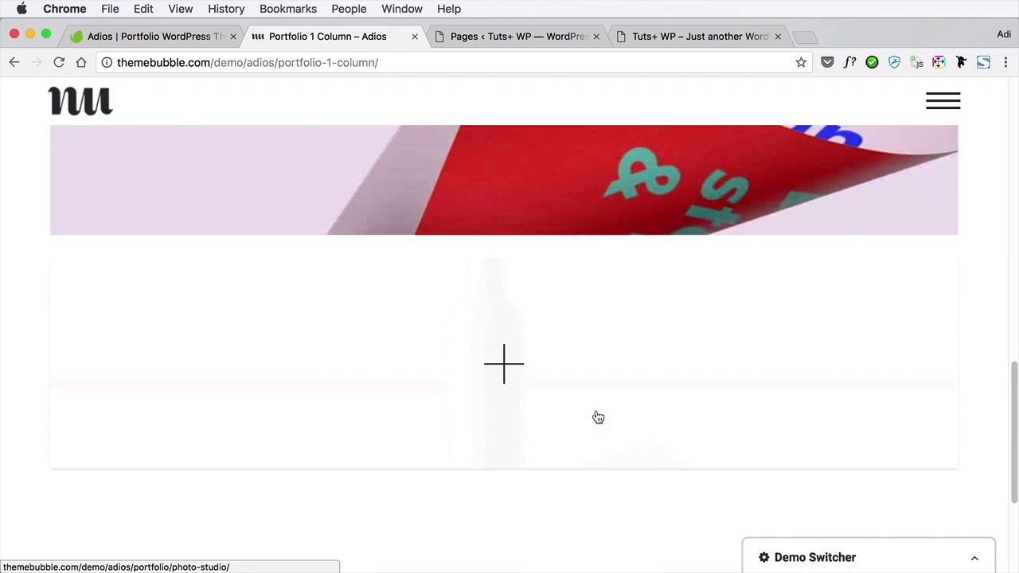
pyautogui.scroll(15, 598, 418)
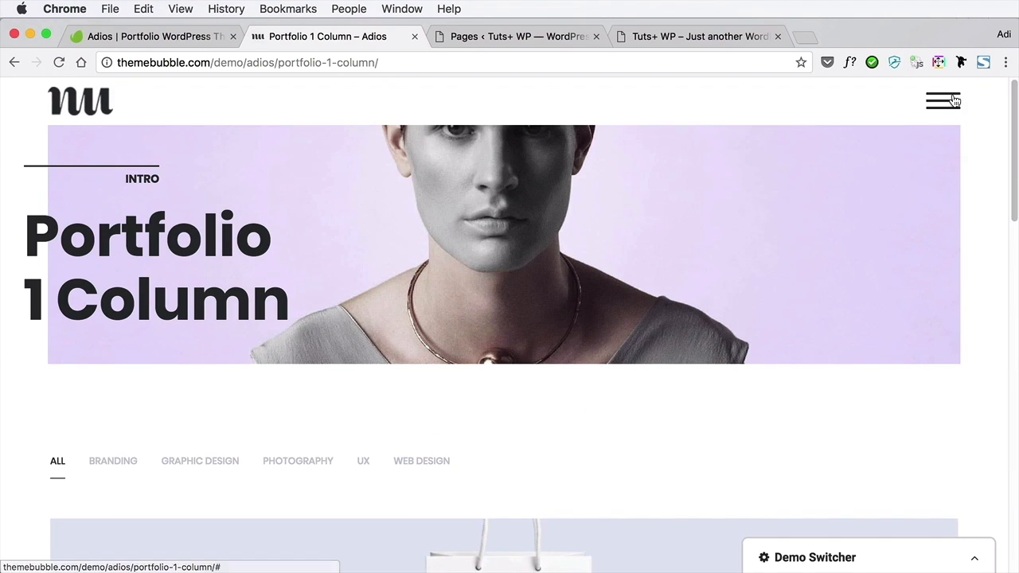
# Open the demo's Portfolio Style 2 page and examine its three-column layout
pyautogui.click(955, 100)
pyautogui.click(531, 306)
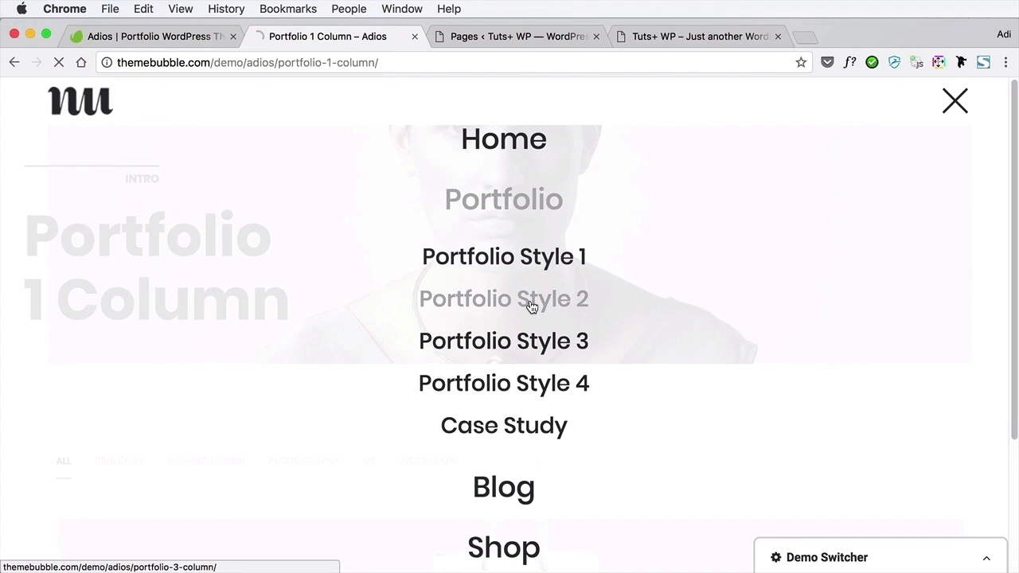
pyautogui.scroll(-5, 593, 335)
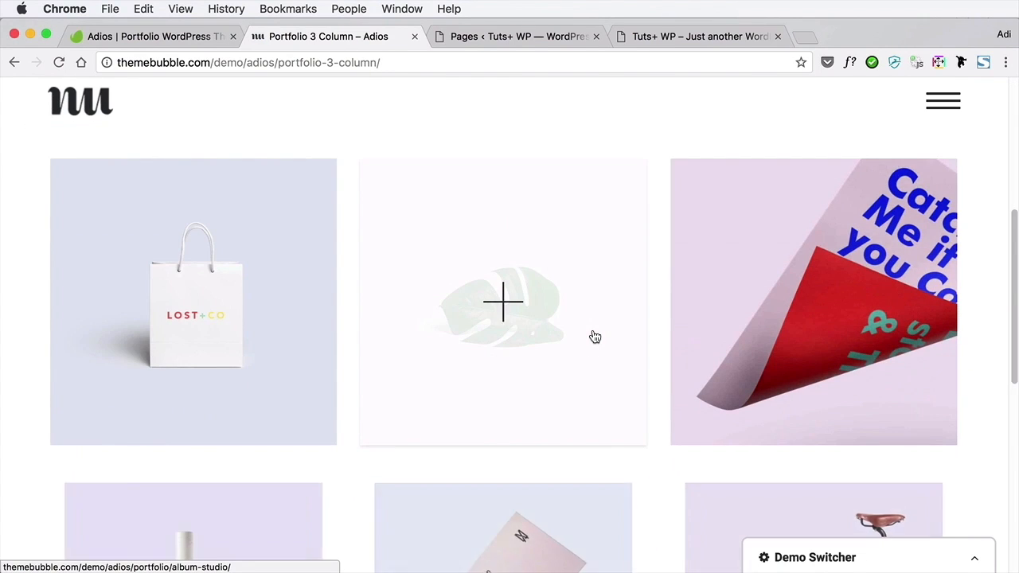
pyautogui.scroll(-4, 593, 337)
pyautogui.scroll(4, 593, 337)
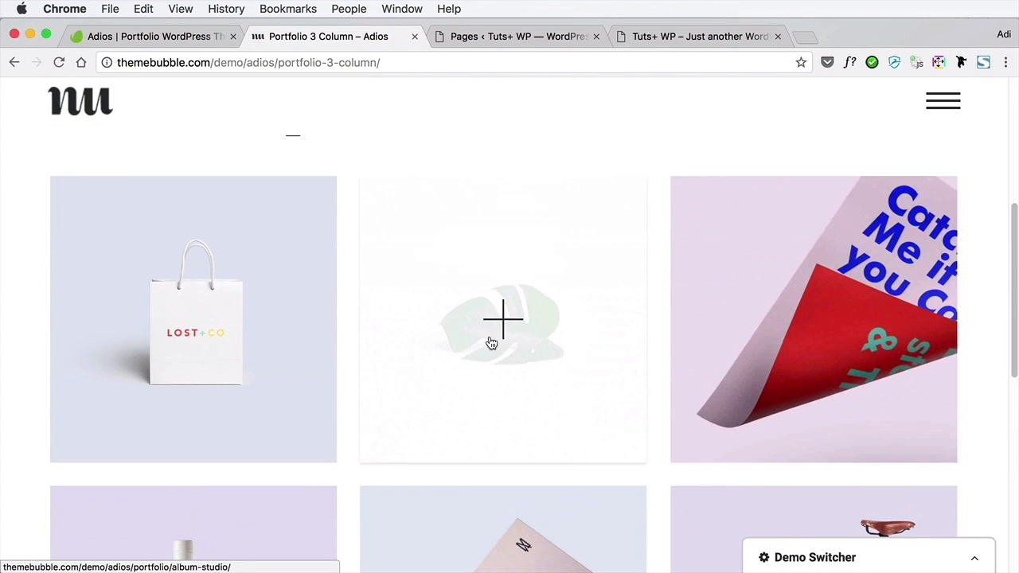
# Open the demo's Portfolio Style 3 page and examine its four-column layout
pyautogui.click(944, 100)
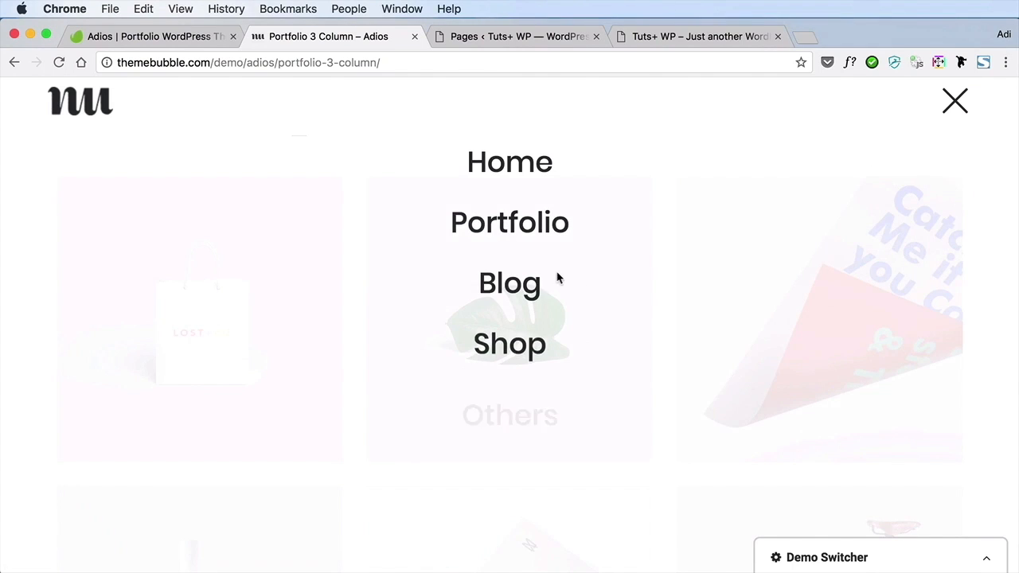
pyautogui.click(529, 227)
pyautogui.click(545, 344)
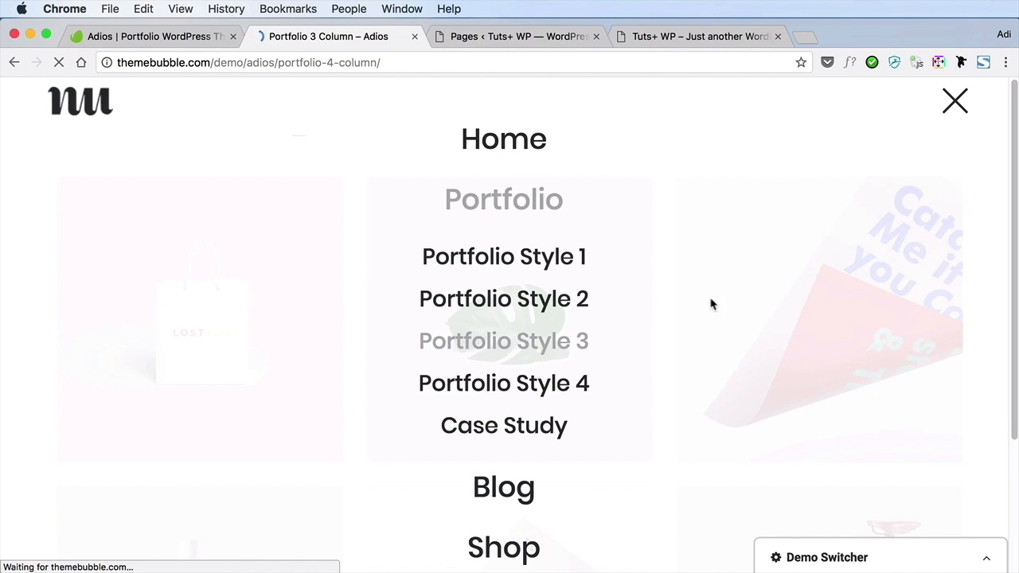
pyautogui.scroll(-5, 719, 294)
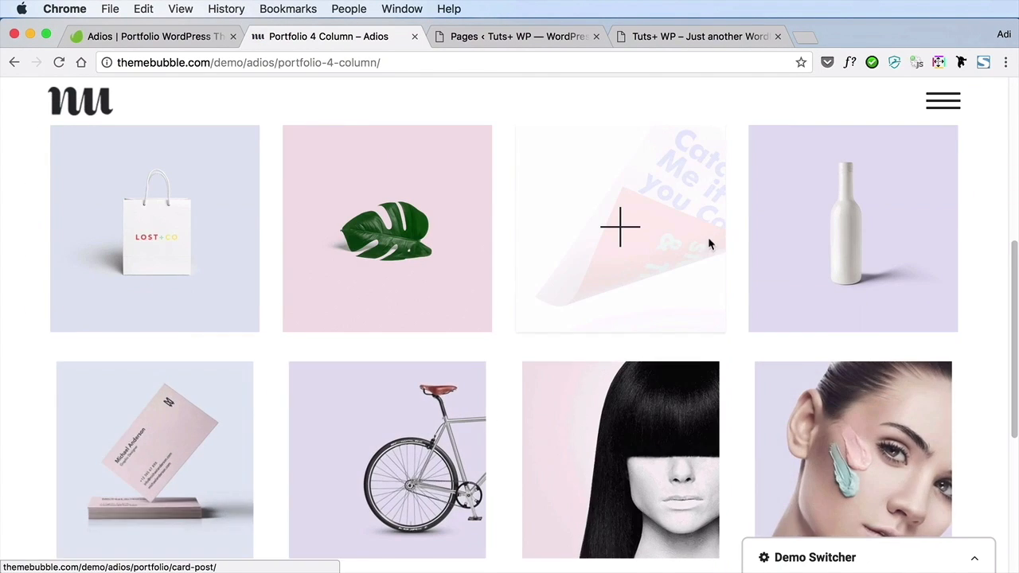
pyautogui.scroll(2, 756, 269)
# Examine the demo's Portfolio Style 4 page with the masonry layout, then return to the local site's list of pages
pyautogui.click(944, 101)
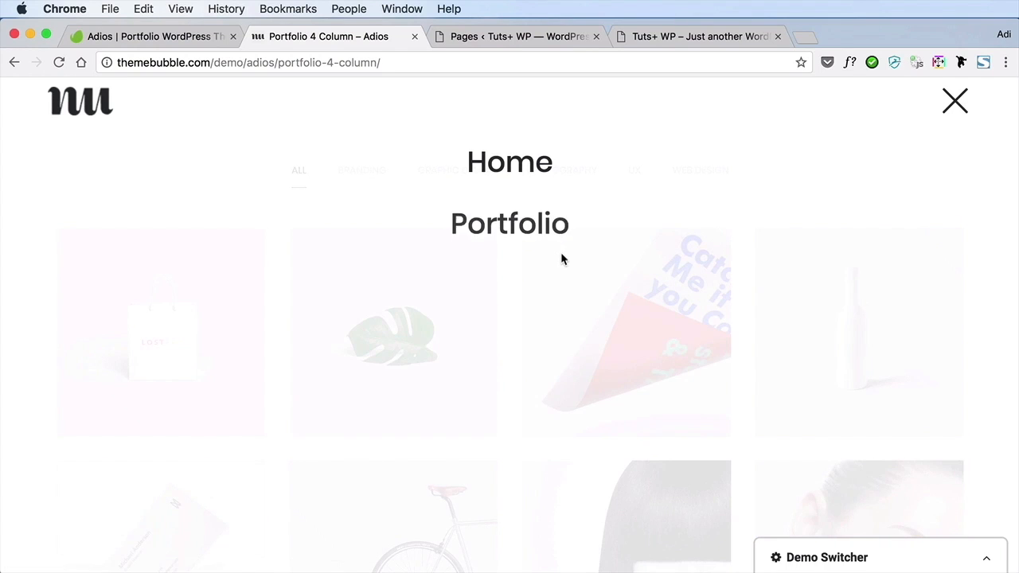
pyautogui.click(561, 259)
pyautogui.click(557, 389)
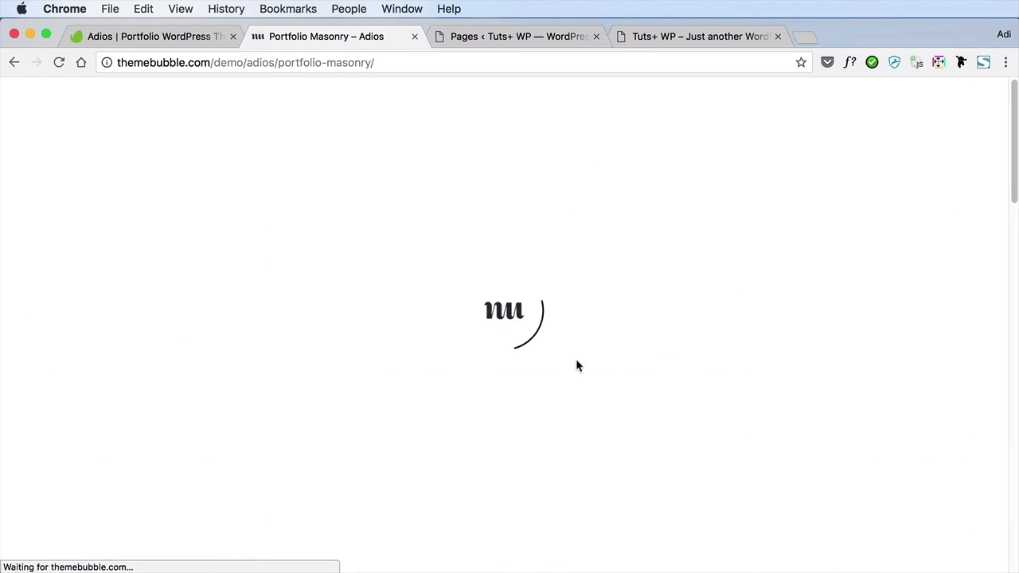
pyautogui.scroll(-10, 580, 358)
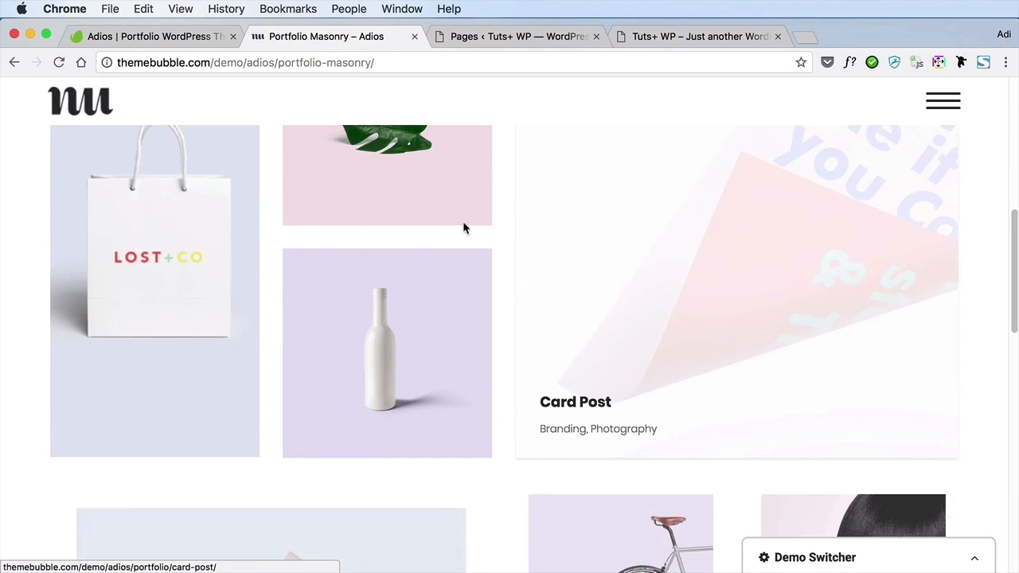
pyautogui.scroll(-5, 609, 406)
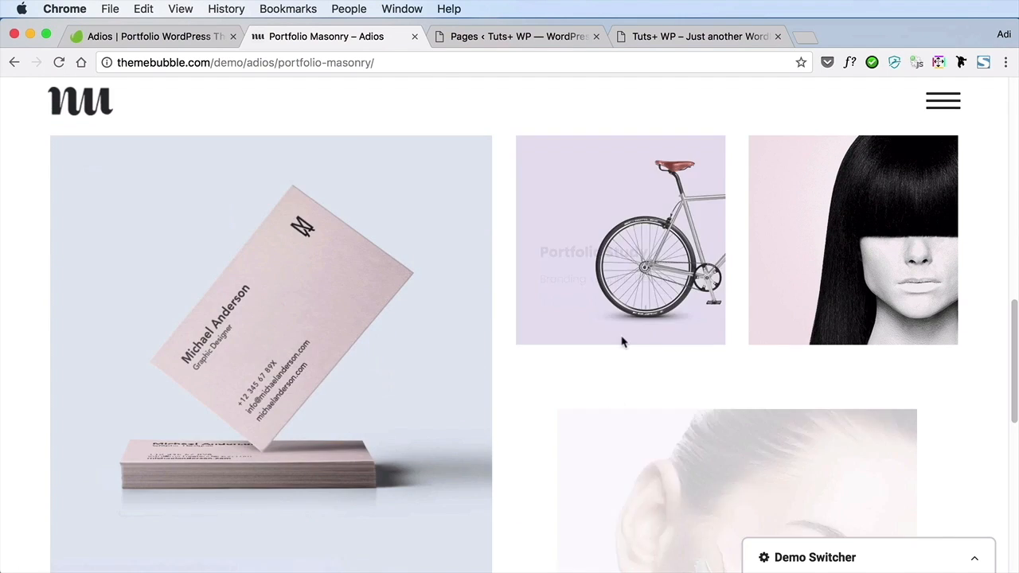
pyautogui.scroll(10, 471, 330)
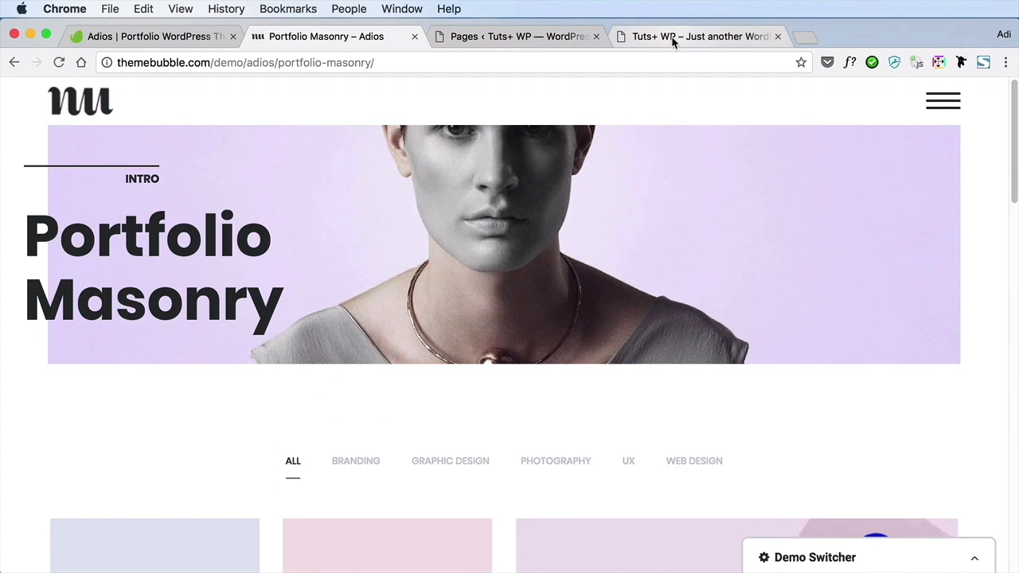
pyautogui.click(562, 38)
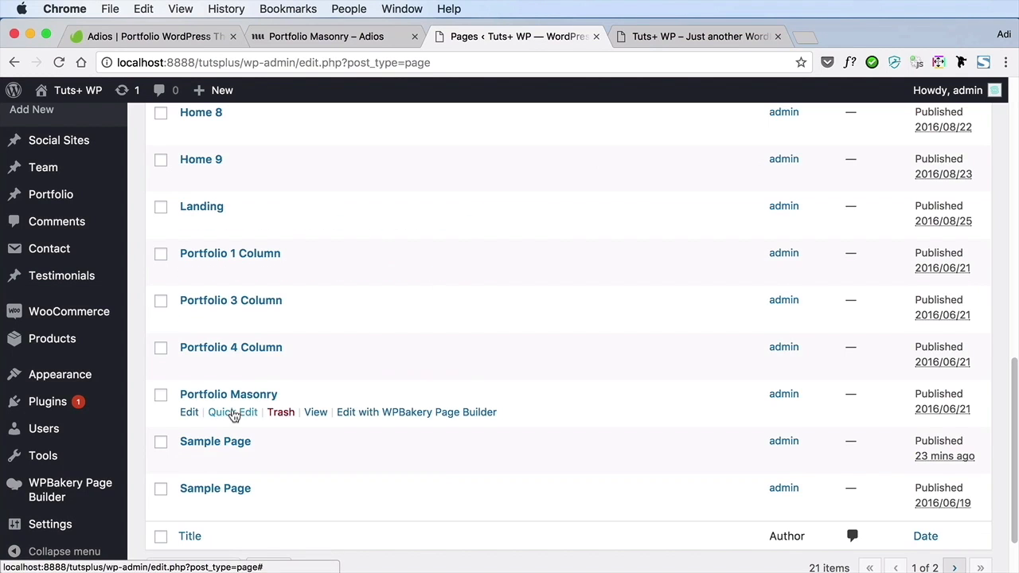
# Open the Portfolio Masonry page for editing, retitle it "My Work" and set its permalink slug to my-work
pyautogui.click(190, 413)
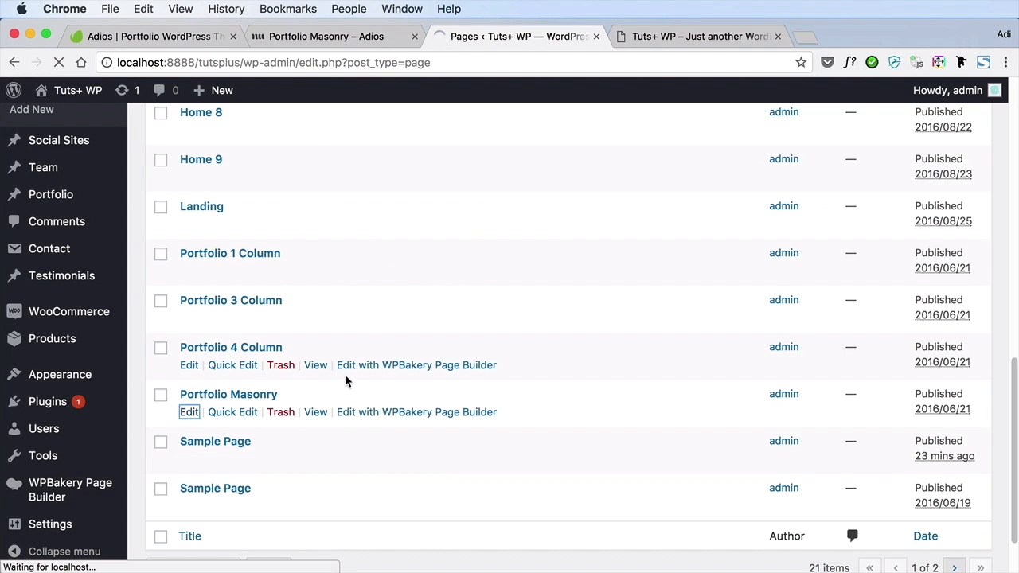
pyautogui.write('My Work')
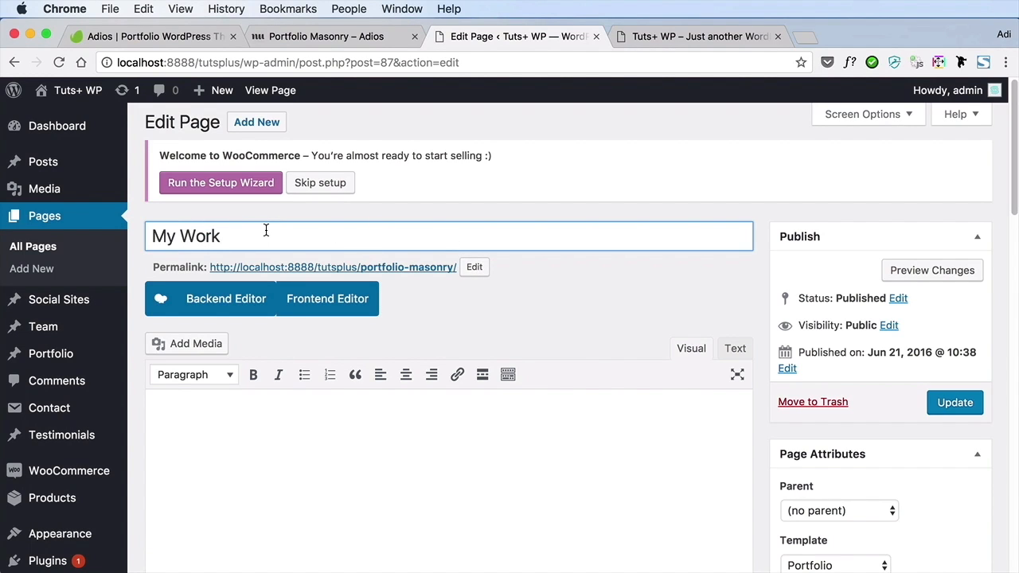
pyautogui.click(474, 268)
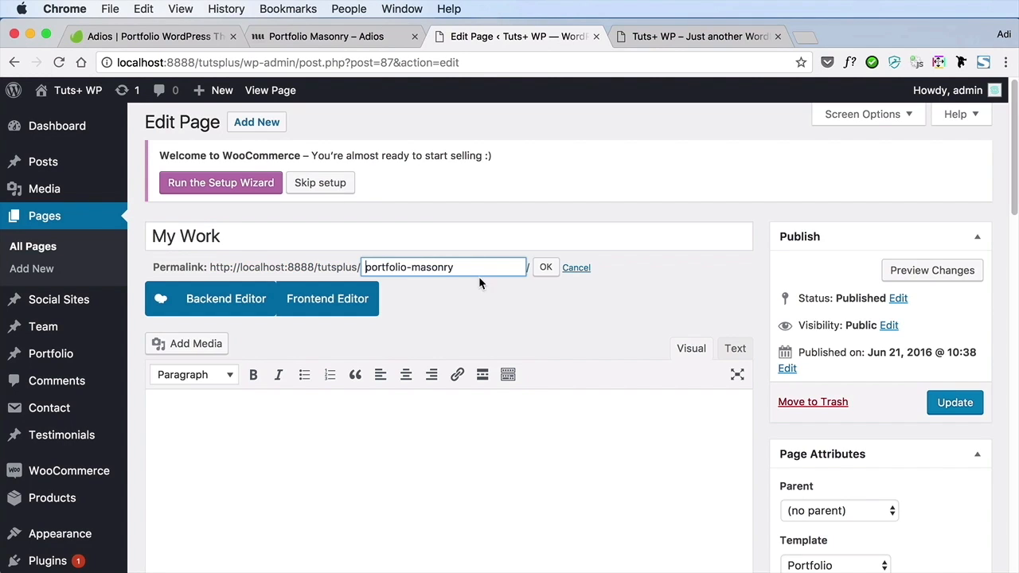
pyautogui.tripleClick(474, 270)
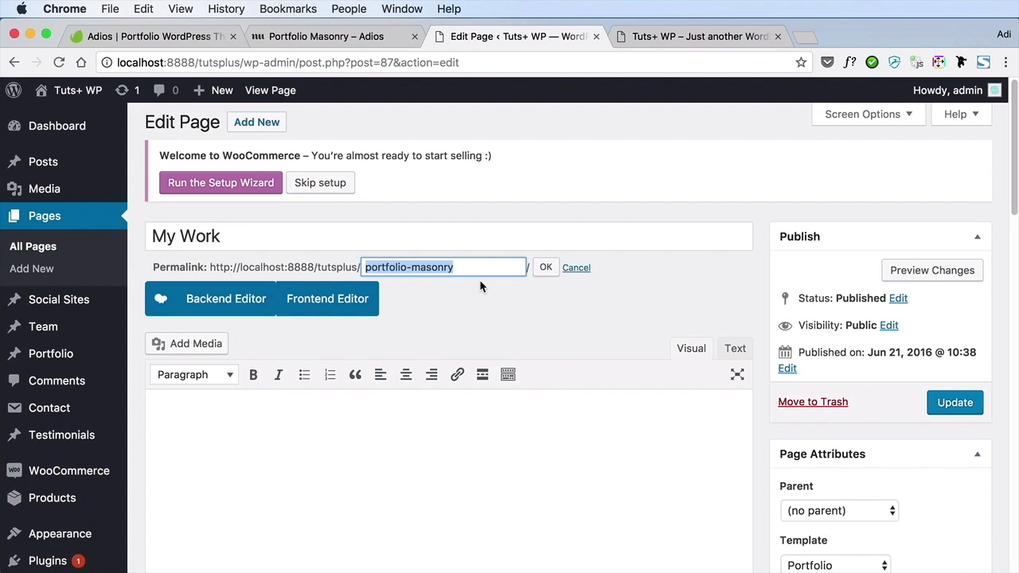
pyautogui.write('my-w')
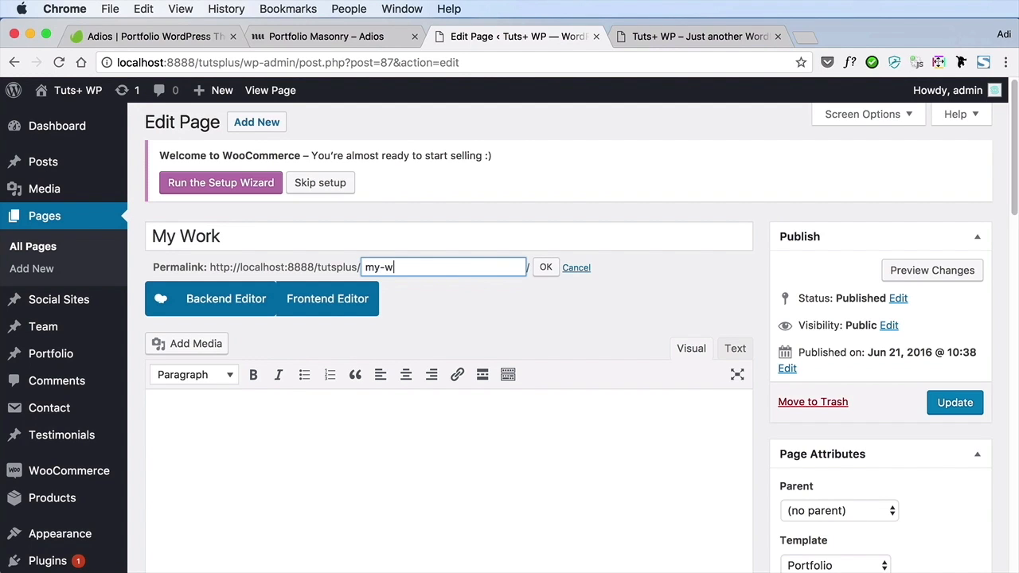
# Review the My Work page's template, portfolio options and header options, and update the page
pyautogui.scroll(-5, 602, 297)
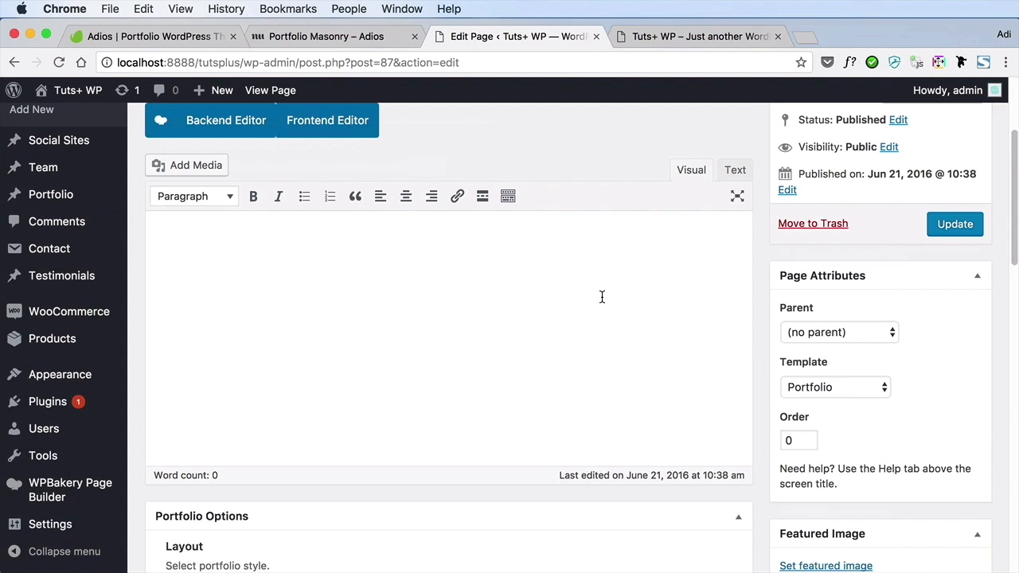
pyautogui.click(834, 390)
pyautogui.click(839, 388)
pyautogui.scroll(-9, 739, 391)
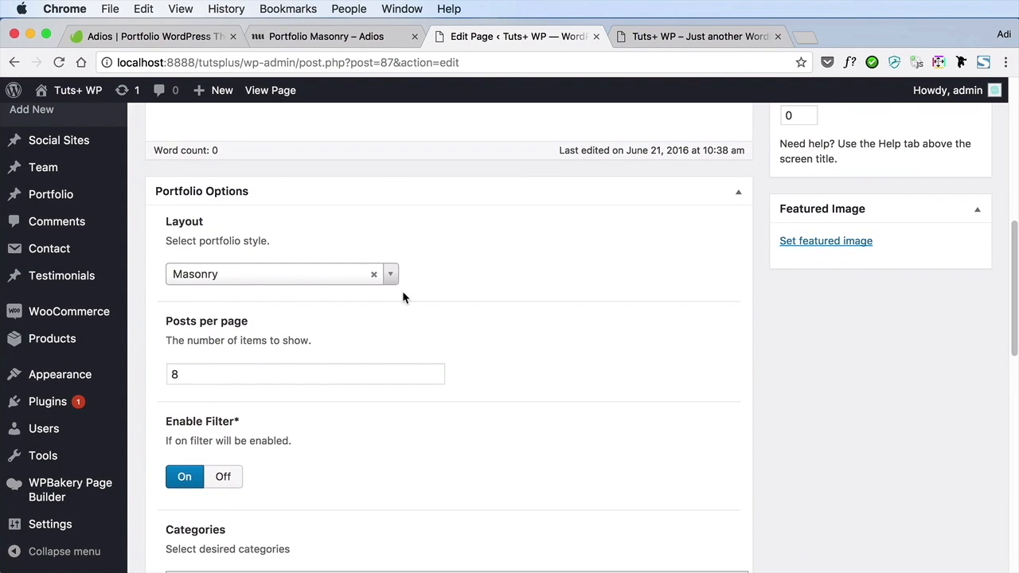
pyautogui.scroll(-3, 403, 294)
pyautogui.scroll(-15, 382, 364)
pyautogui.scroll(-6, 443, 351)
pyautogui.scroll(20, 441, 344)
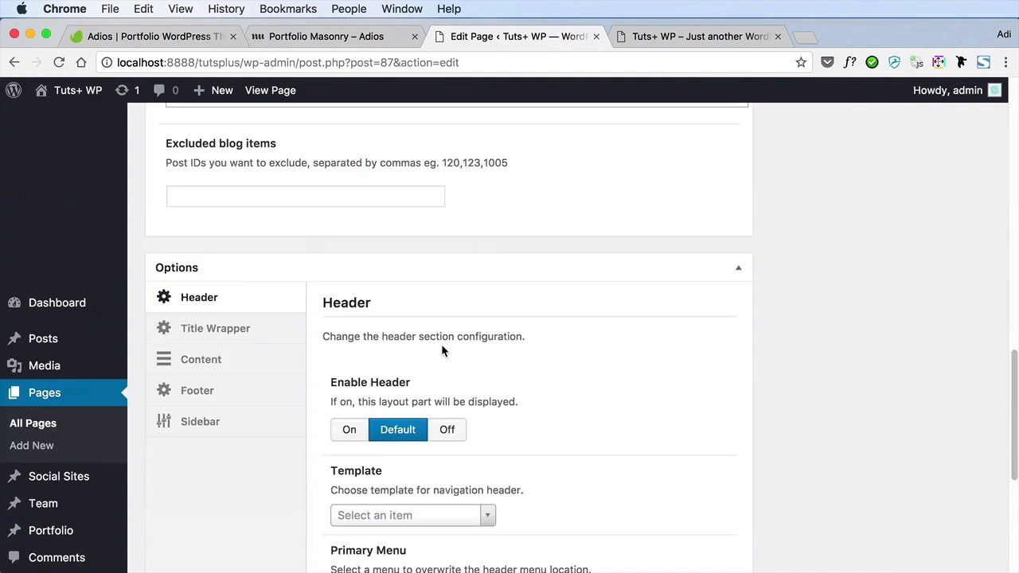
pyautogui.click(964, 408)
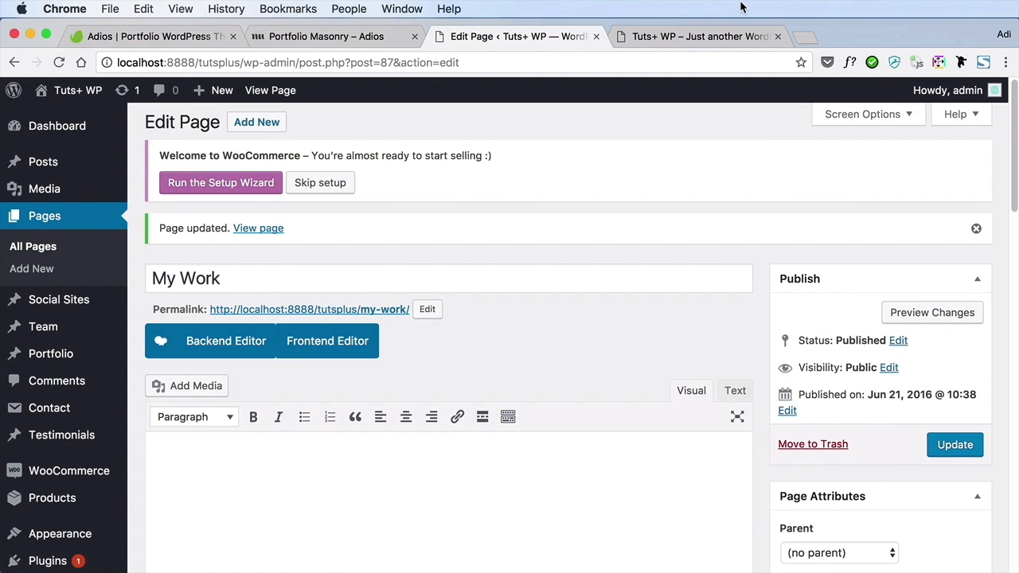
# Switch to the Adios demo site, open its Blog Masonry page and examine the post layout
pyautogui.click(314, 36)
pyautogui.click(954, 101)
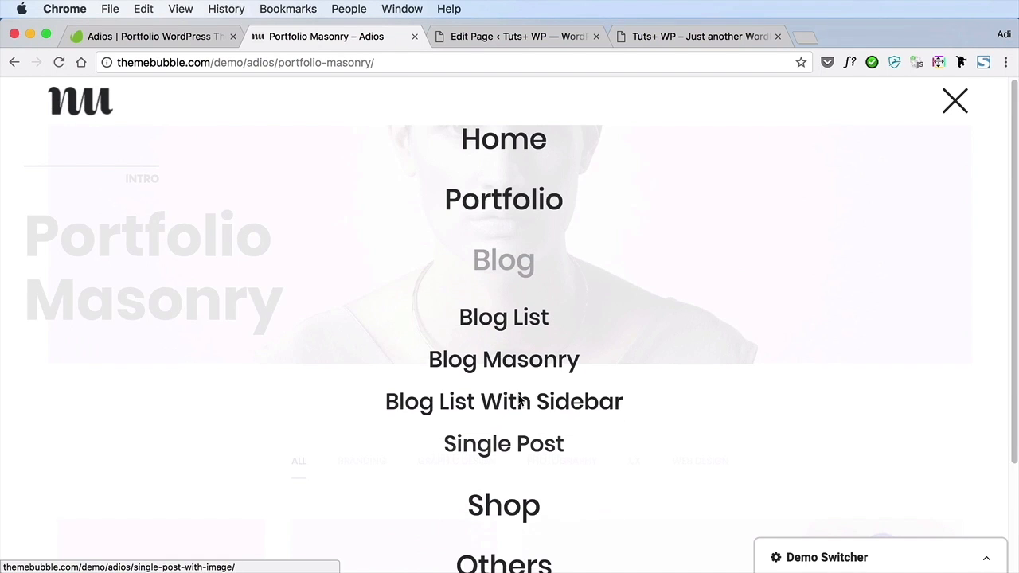
pyautogui.scroll(-1, 524, 309)
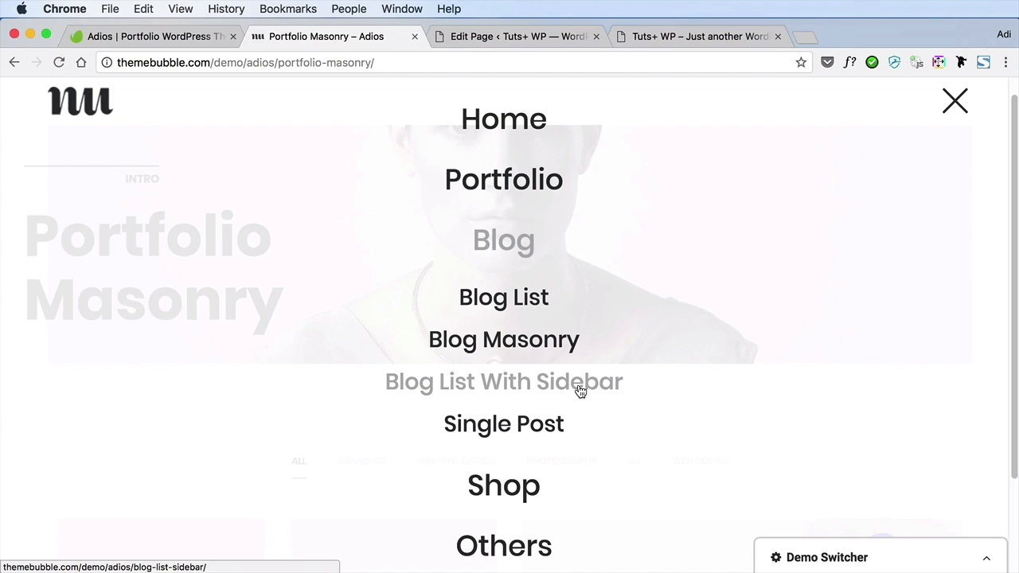
pyautogui.click(544, 352)
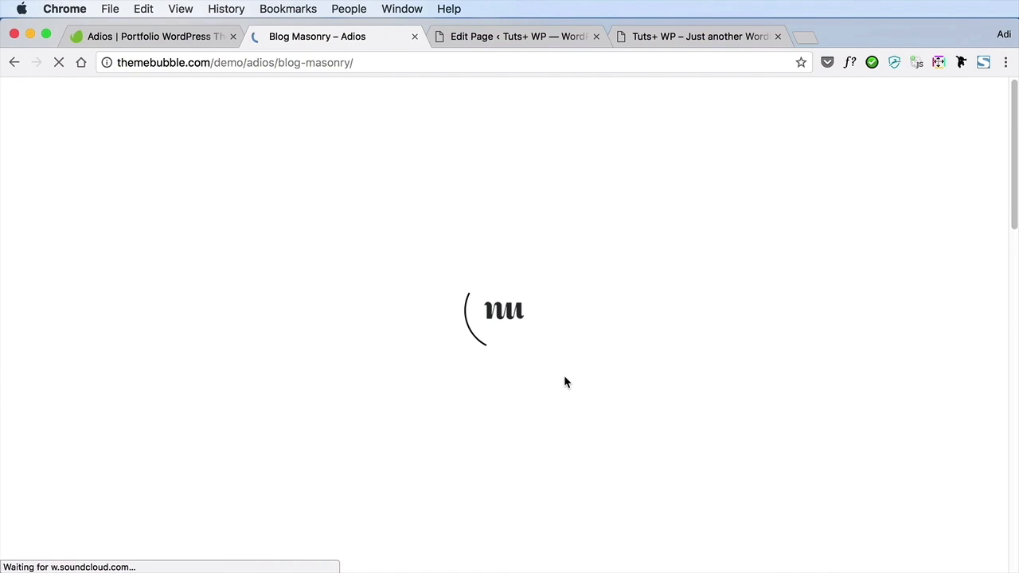
pyautogui.scroll(-3, 564, 376)
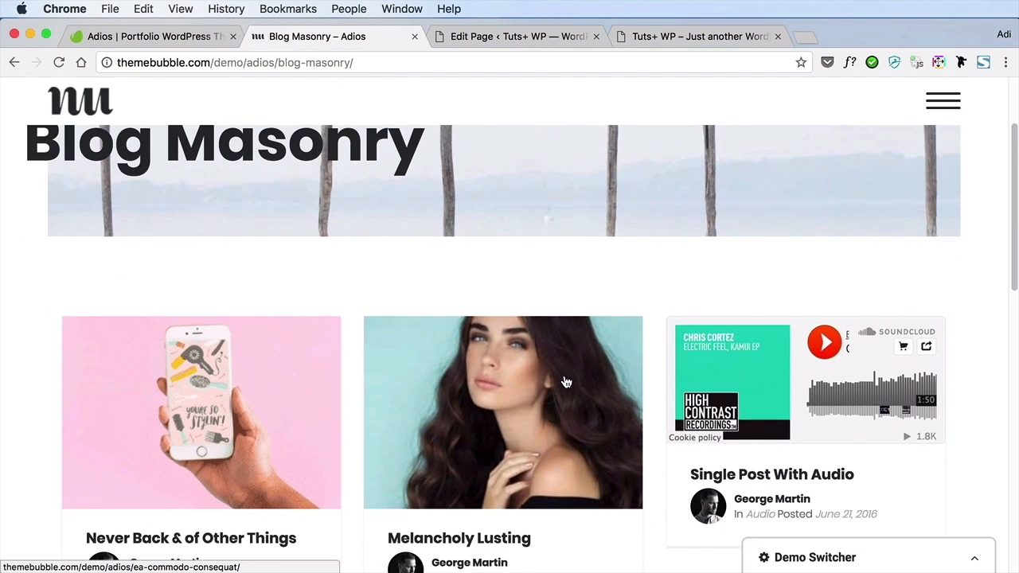
pyautogui.scroll(-4, 565, 381)
pyautogui.scroll(-3, 801, 452)
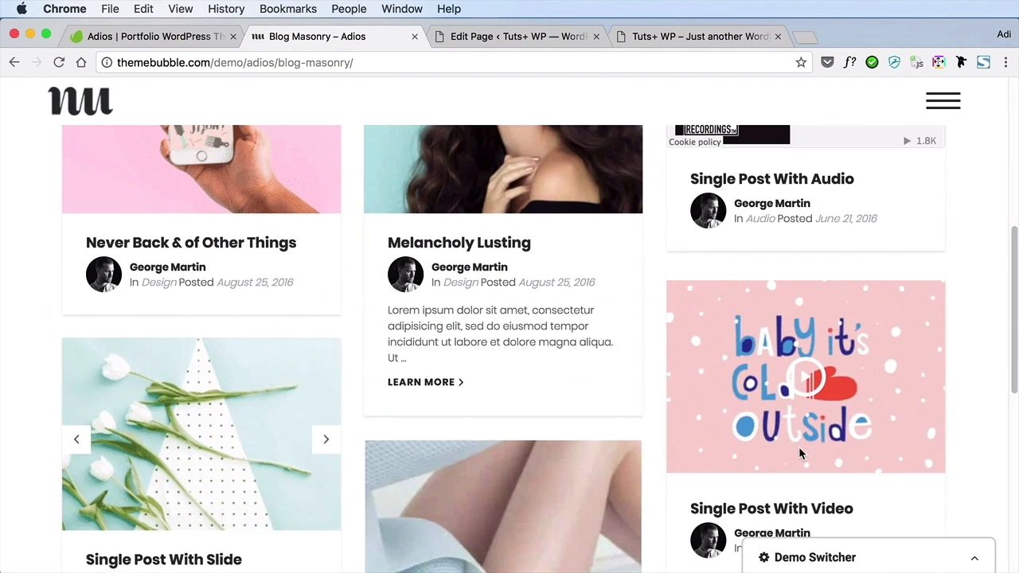
pyautogui.scroll(-3, 799, 453)
pyautogui.scroll(10, 800, 453)
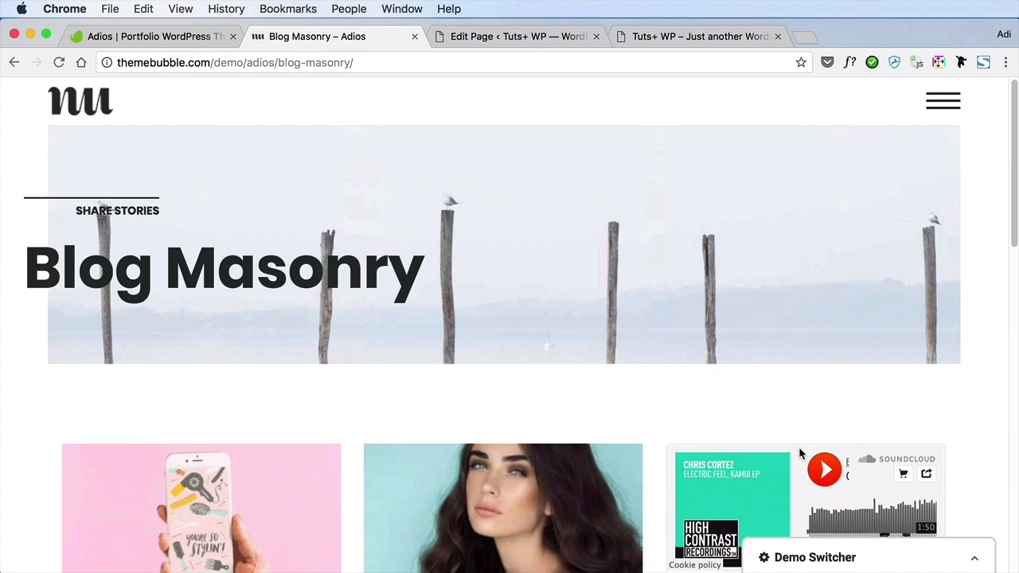
# Return to the local site's pages, retitle the Blog Masonry page "Blog" and set its permalink slug to blog
pyautogui.click(653, 36)
pyautogui.click(513, 37)
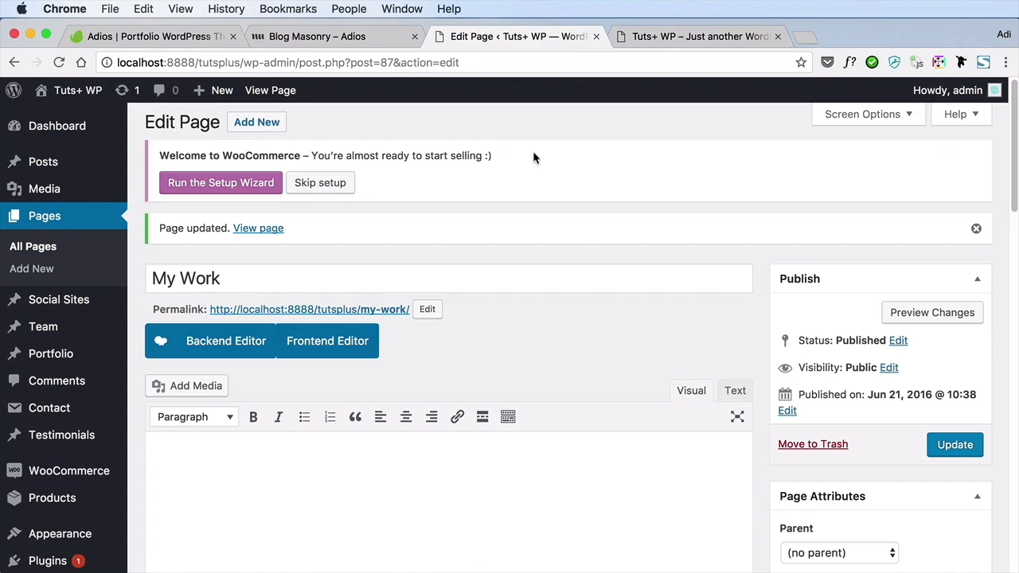
pyautogui.click(32, 246)
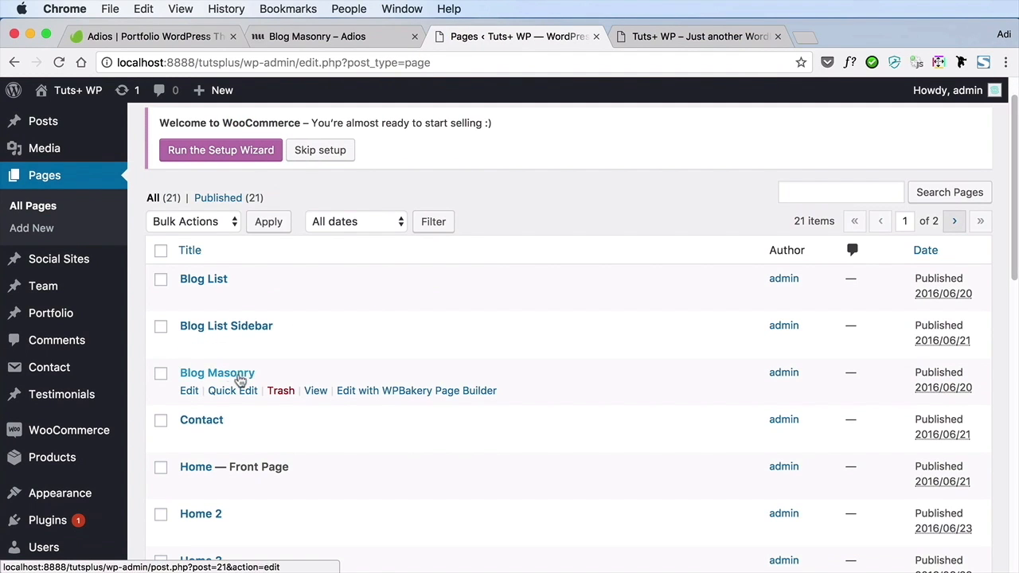
pyautogui.click(190, 393)
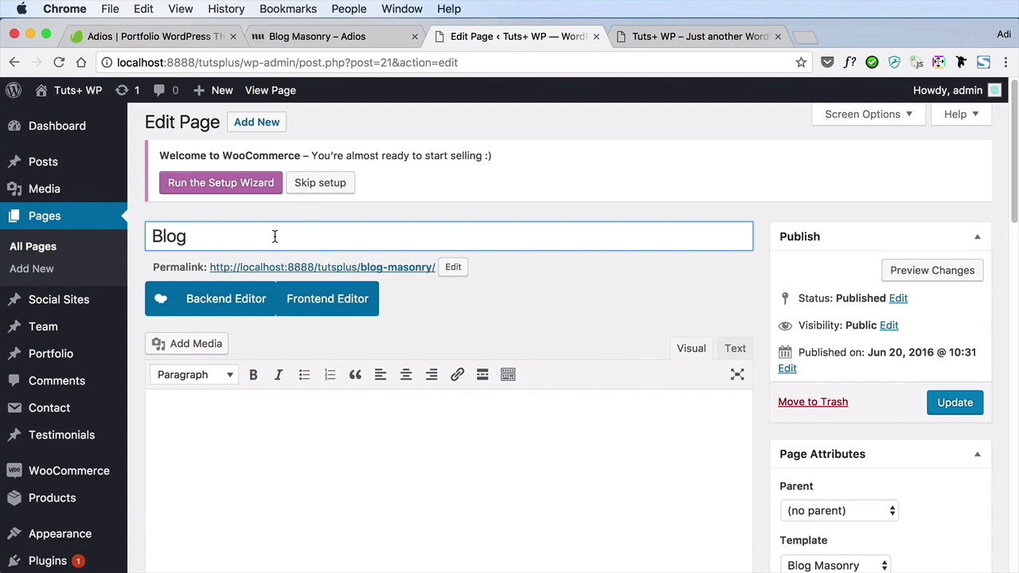
pyautogui.click(455, 269)
pyautogui.hotkey('shift', 'End')
pyautogui.press('BackSpace')
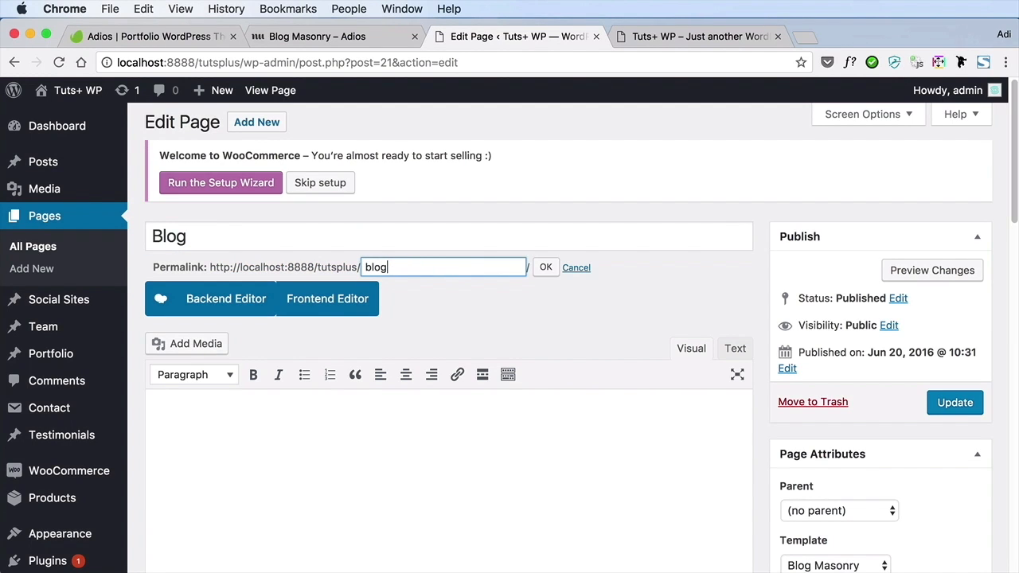
pyautogui.press('Return')
# Check the Blog page's template and update the page
pyautogui.scroll(-5, 809, 359)
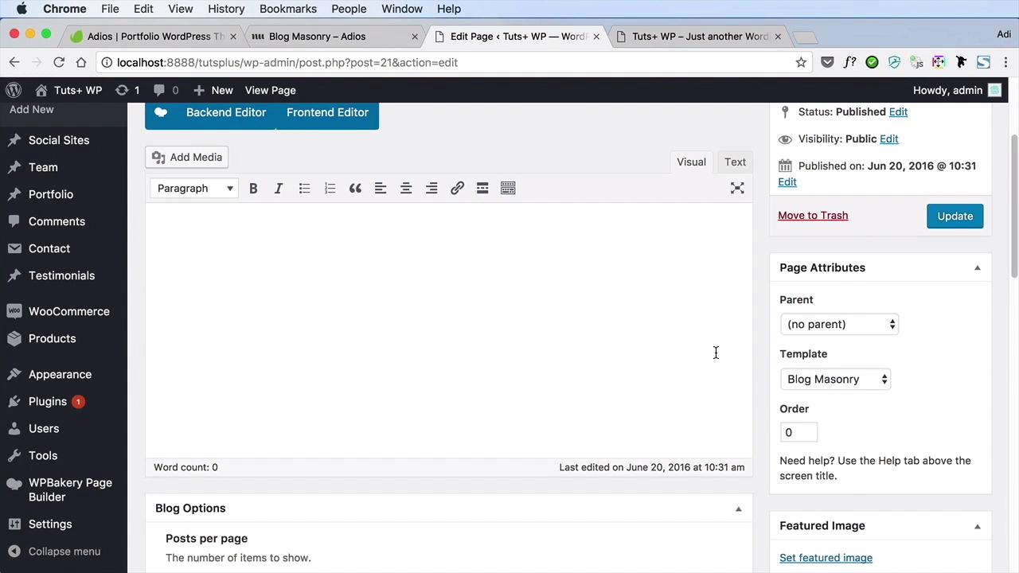
pyautogui.scroll(5, 716, 353)
pyautogui.click(958, 408)
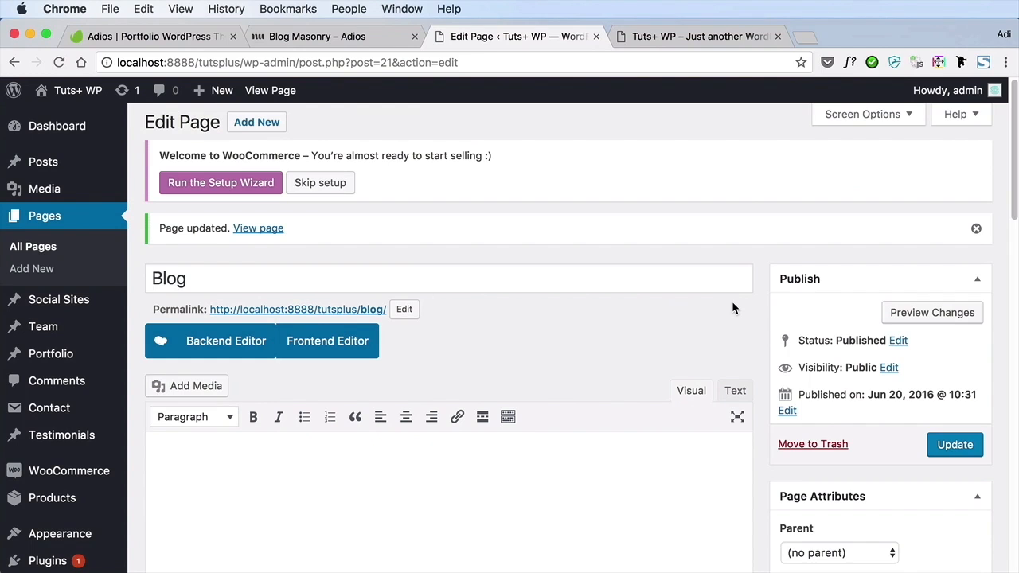
# Open the Adios demo's Contact page and examine its contact form, address and map sections
pyautogui.click(350, 36)
pyautogui.click(942, 101)
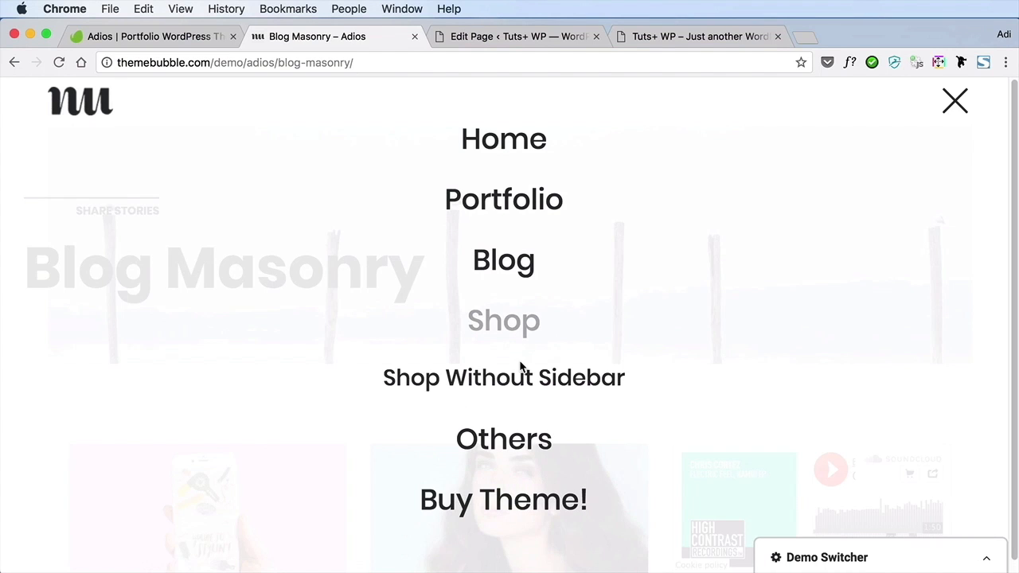
pyautogui.click(518, 442)
pyautogui.click(536, 485)
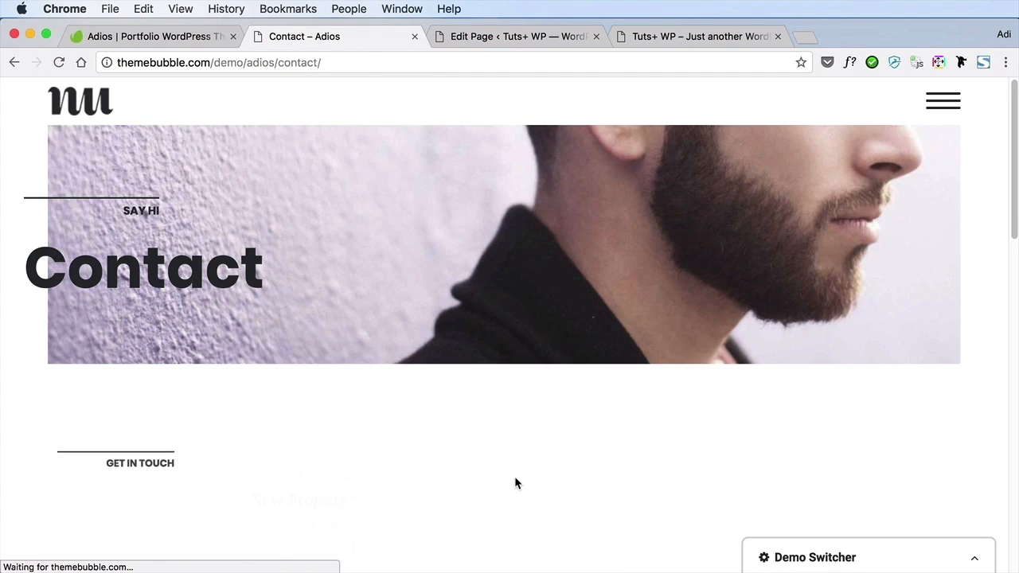
pyautogui.scroll(-2, 558, 449)
pyautogui.scroll(-5, 558, 450)
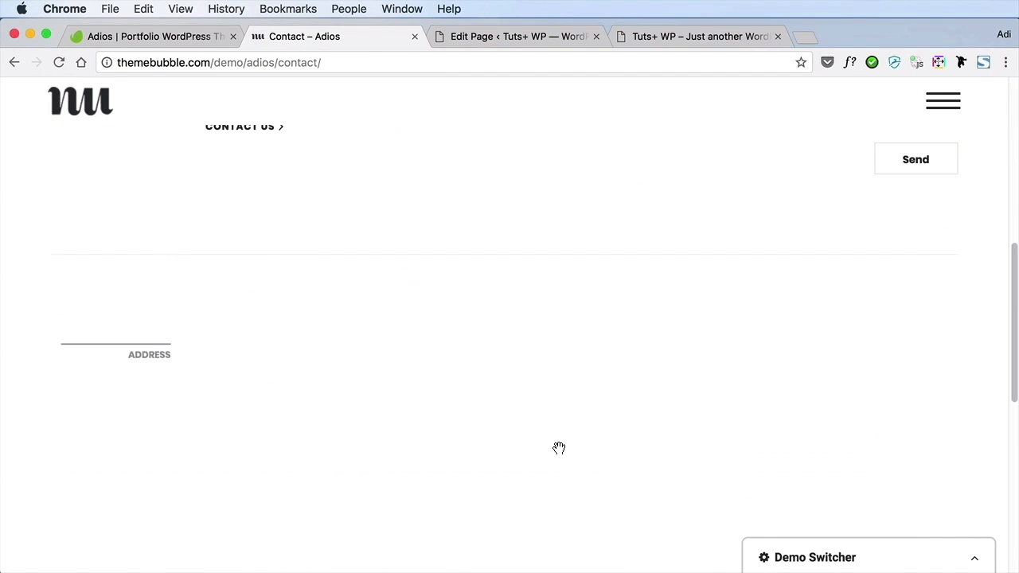
pyautogui.scroll(8, 565, 430)
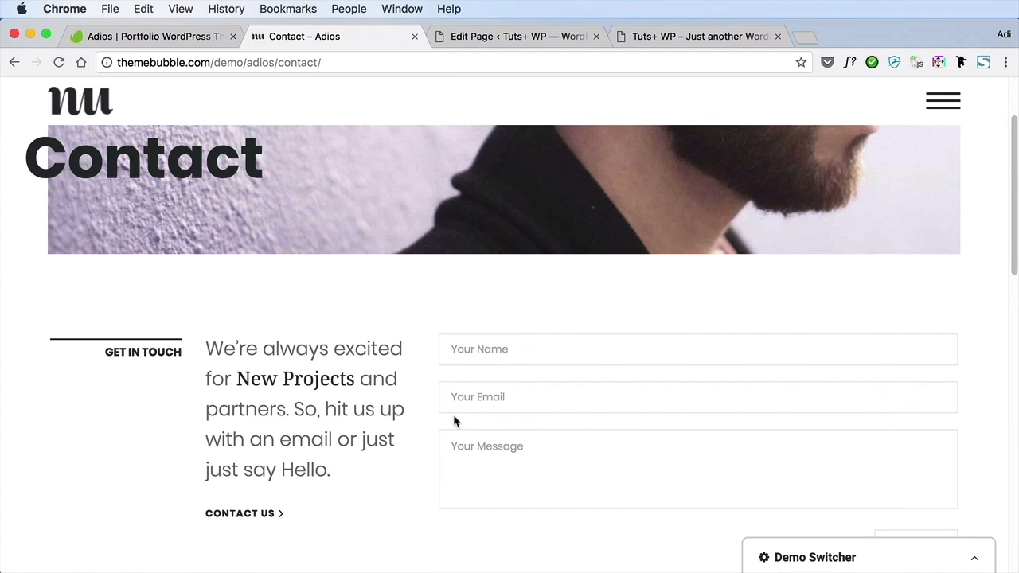
pyautogui.scroll(-10, 582, 397)
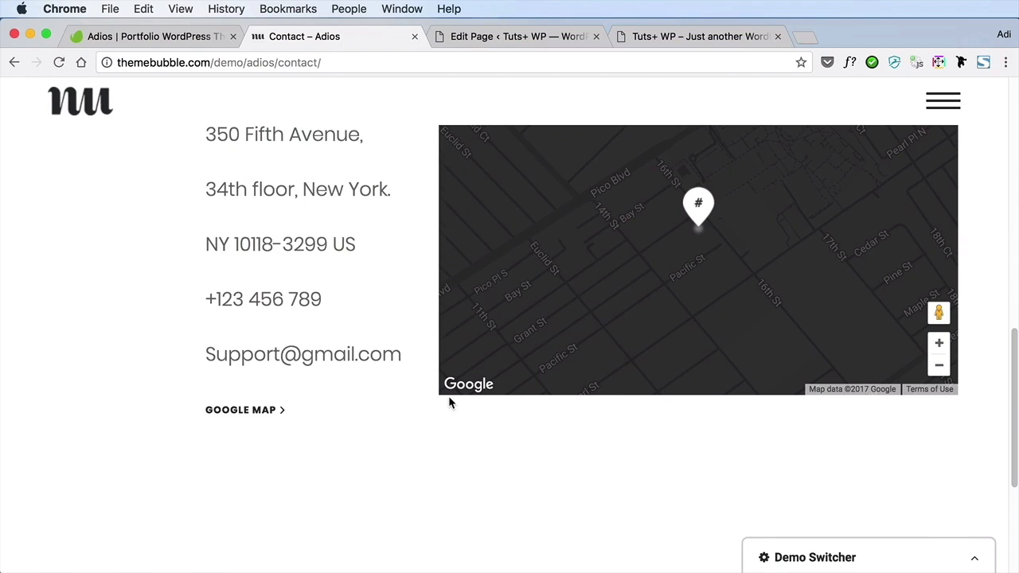
pyautogui.scroll(-4, 448, 396)
pyautogui.scroll(5, 430, 367)
pyautogui.scroll(5, 365, 308)
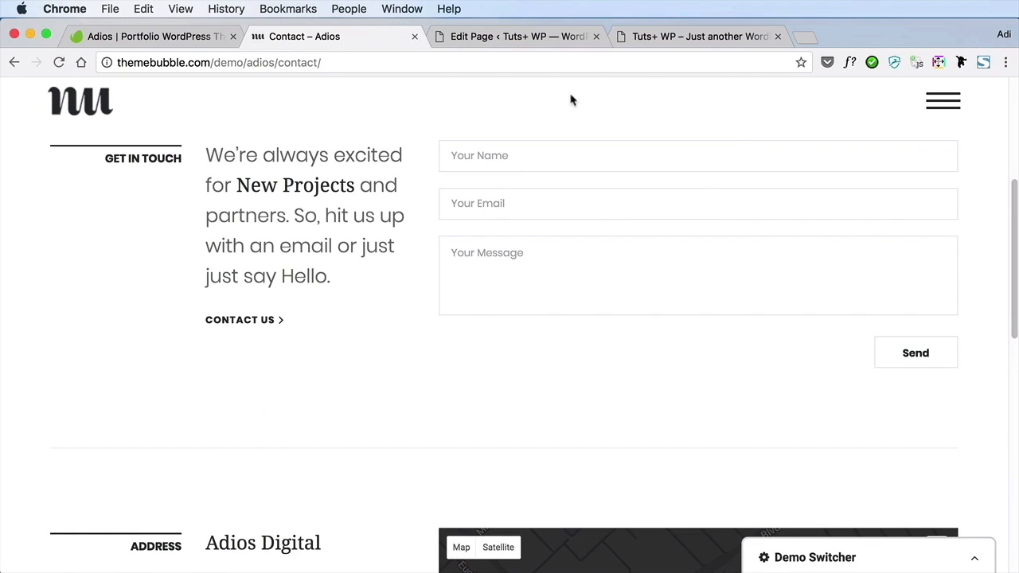
# Open the local site's Contact page for editing and retitle it "Get in Touch"
pyautogui.click(555, 32)
pyautogui.click(34, 247)
pyautogui.scroll(-3, 348, 340)
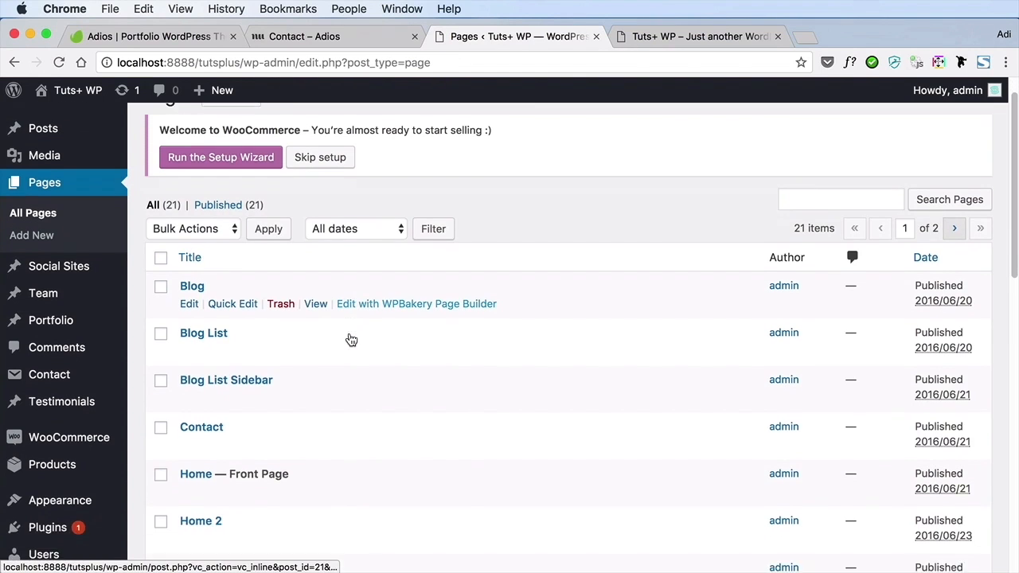
pyautogui.click(191, 360)
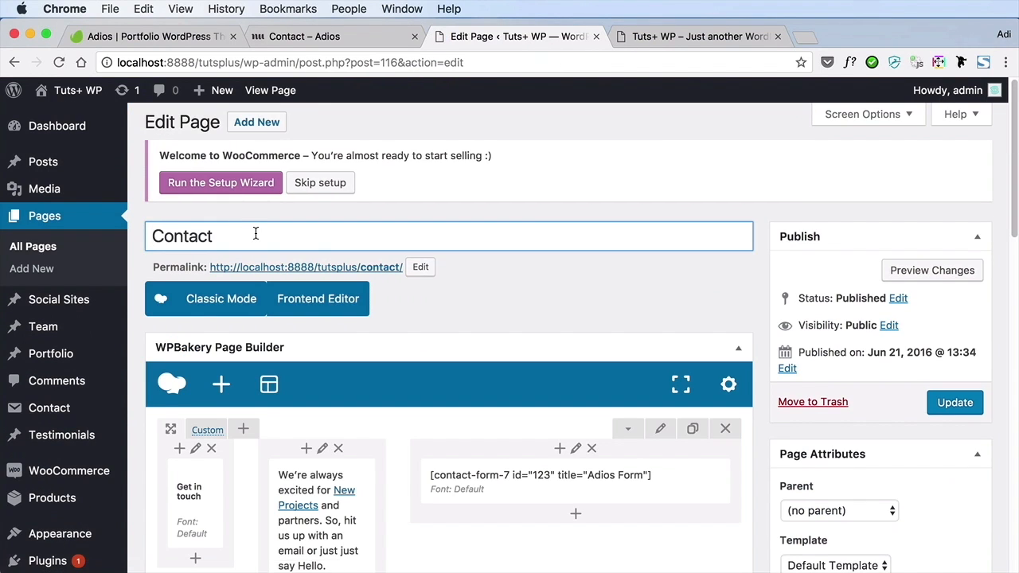
pyautogui.doubleClick(278, 240)
pyautogui.write('gt i')
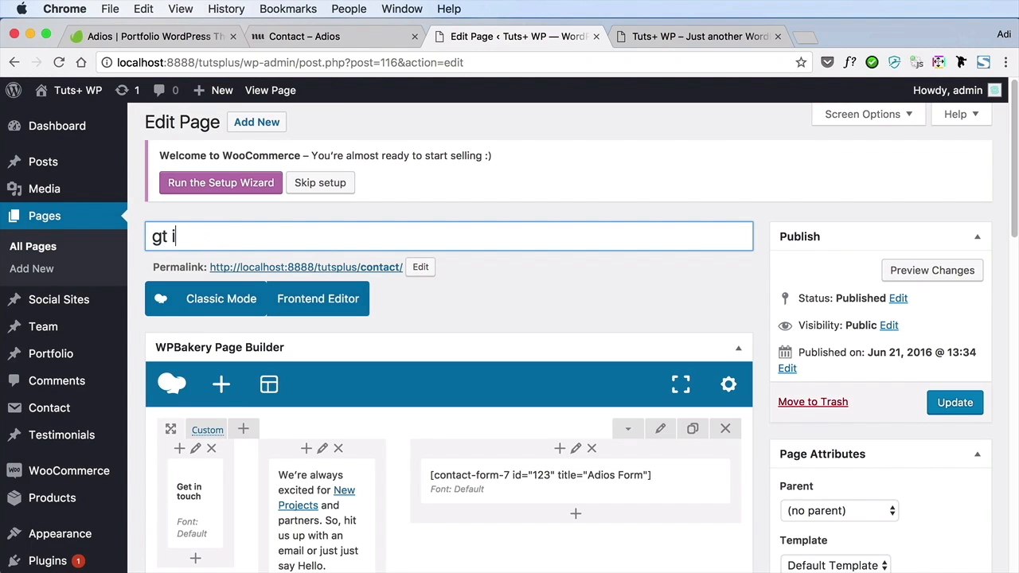
pyautogui.write('et in T')
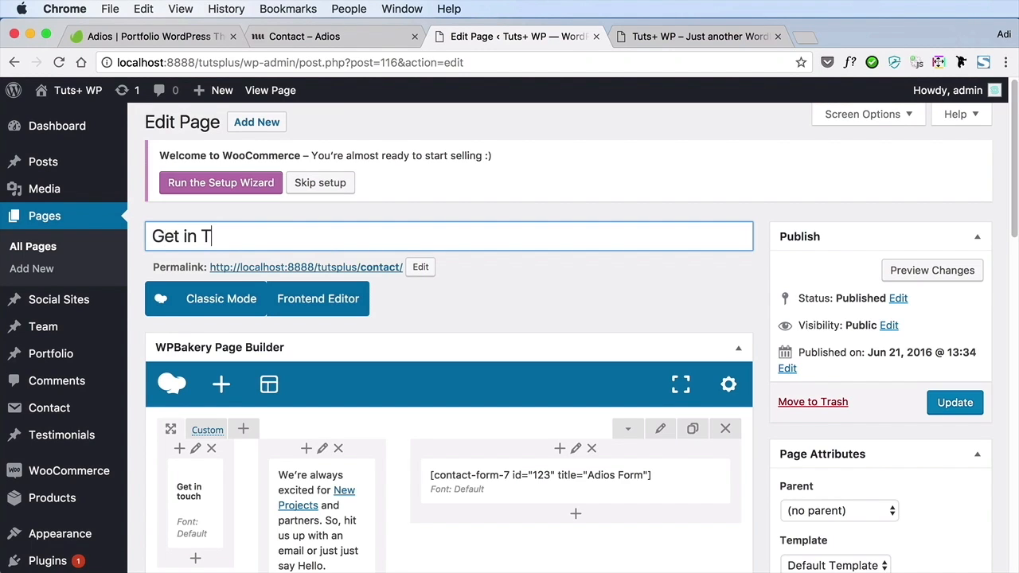
pyautogui.write('ouch')
# Set the Get in Touch page's permalink slug to get-in-touch
pyautogui.click(422, 268)
pyautogui.doubleClick(393, 267)
pyautogui.write('get-in-touch')
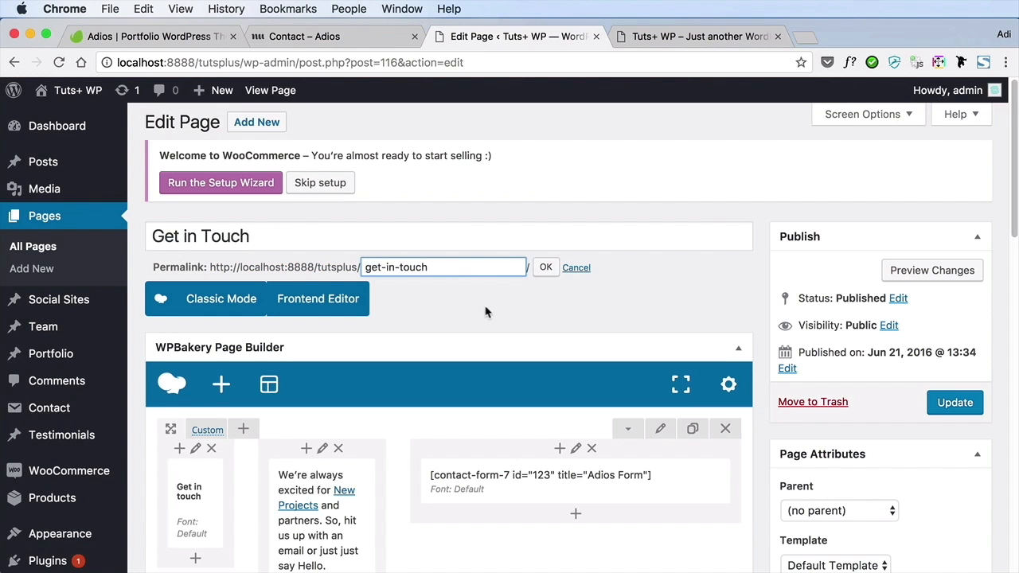
pyautogui.click(546, 268)
# Examine the Get in Touch page's builder rows with the contact form, address and Google Map, plus its template and options
pyautogui.scroll(-5, 653, 302)
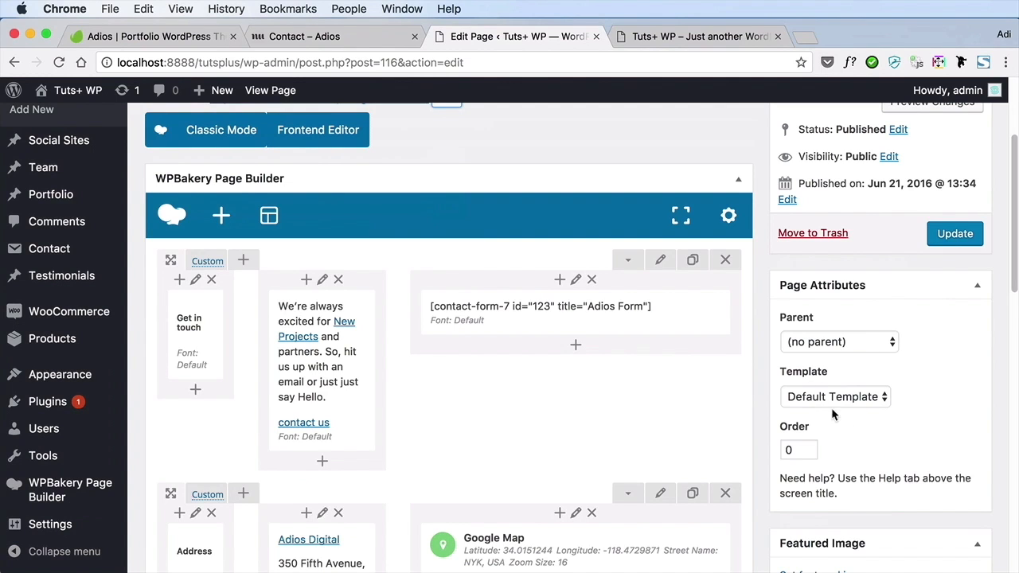
pyautogui.scroll(2, 682, 354)
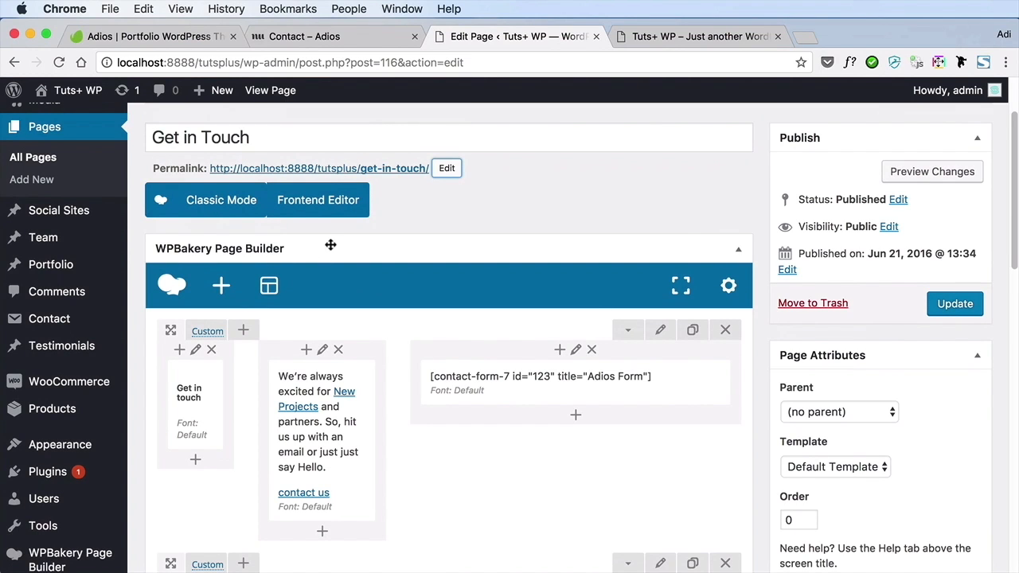
pyautogui.scroll(-5, 576, 271)
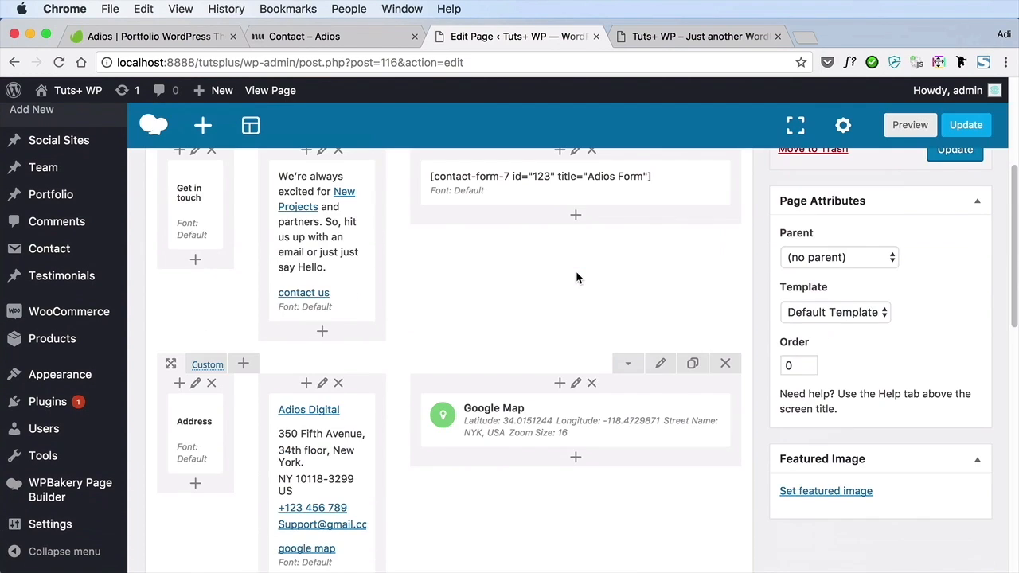
pyautogui.scroll(-2, 576, 277)
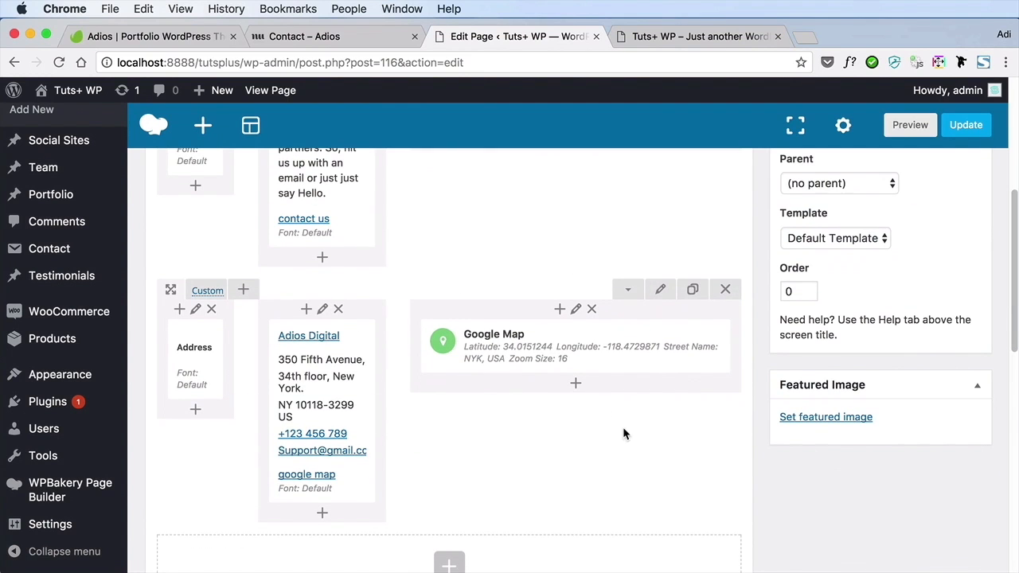
pyautogui.scroll(-5, 562, 430)
pyautogui.scroll(-5, 569, 374)
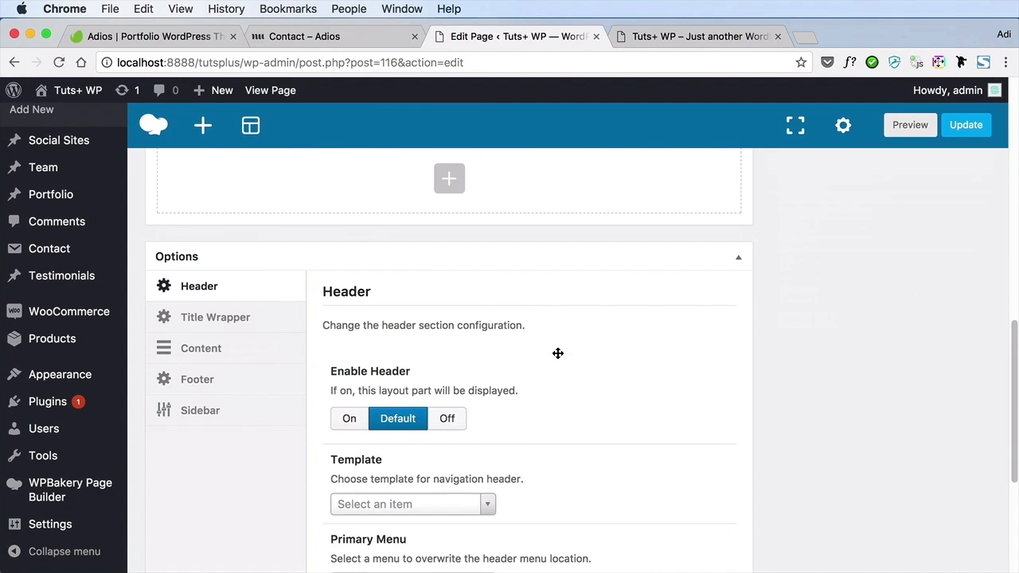
pyautogui.scroll(8, 557, 358)
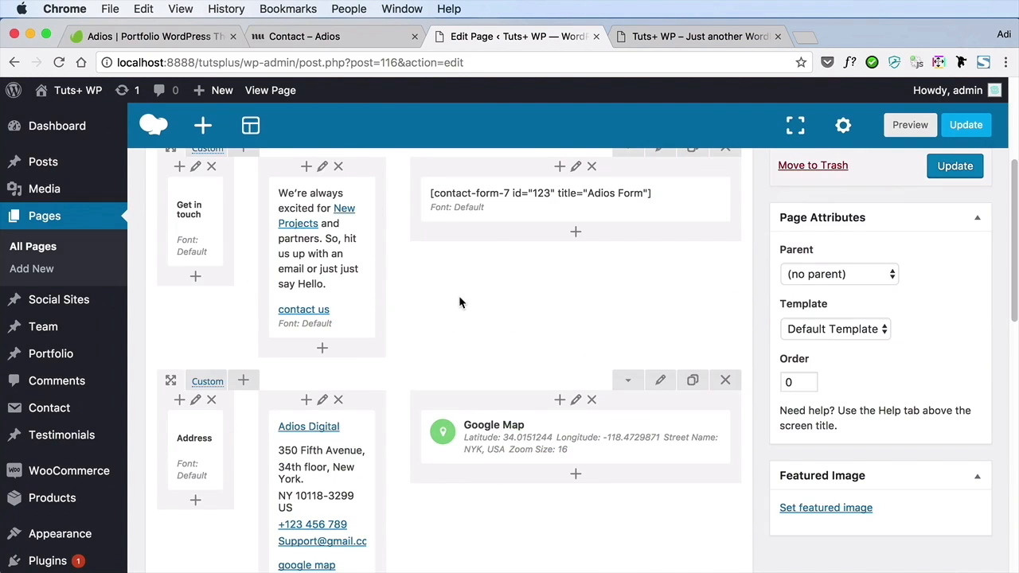
pyautogui.scroll(4, 458, 298)
pyautogui.scroll(-4, 458, 302)
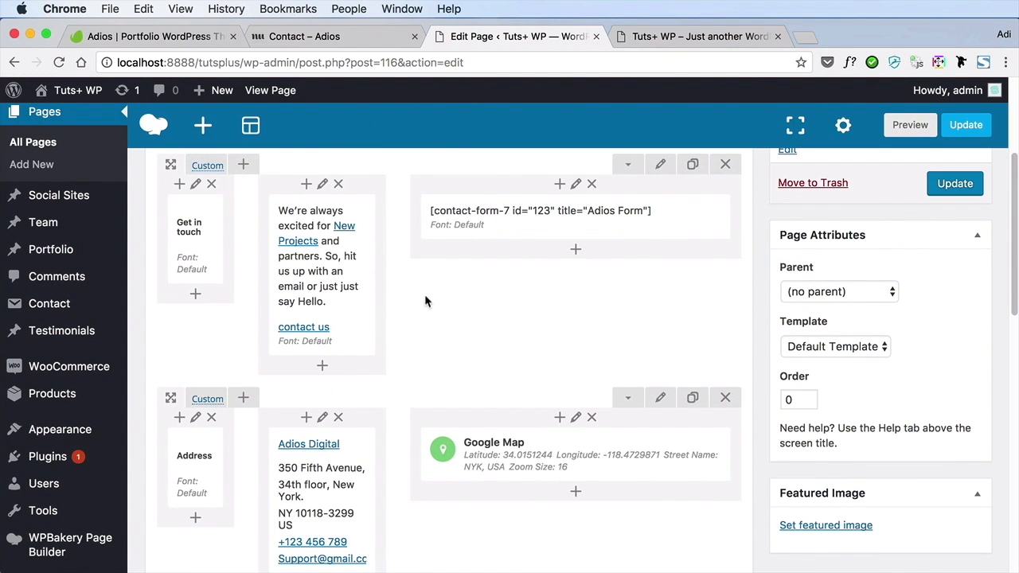
# Compare the Adios demo's Contact page sections with the matching blocks in the Get in Touch page's builder
pyautogui.click(673, 36)
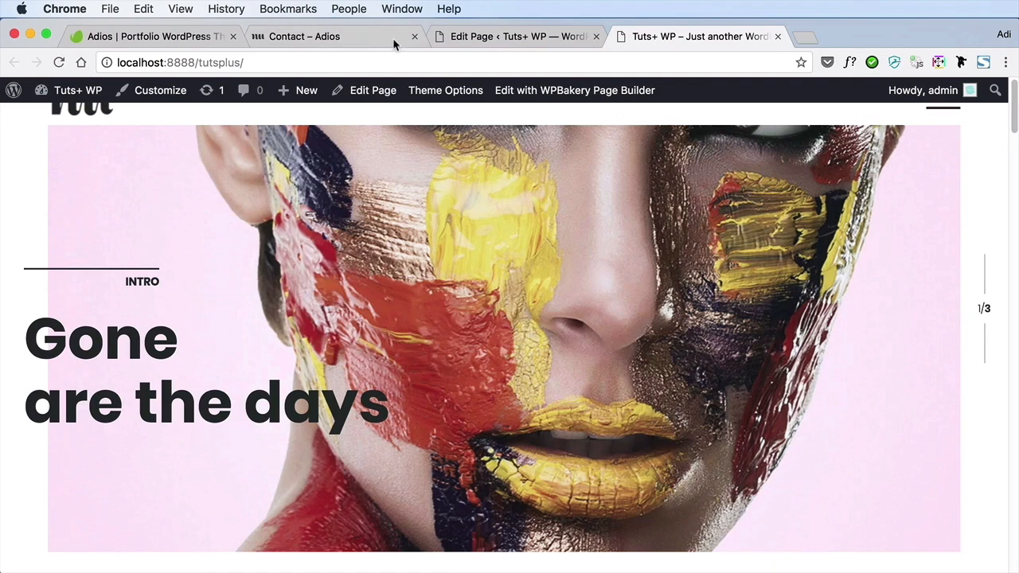
pyautogui.click(394, 38)
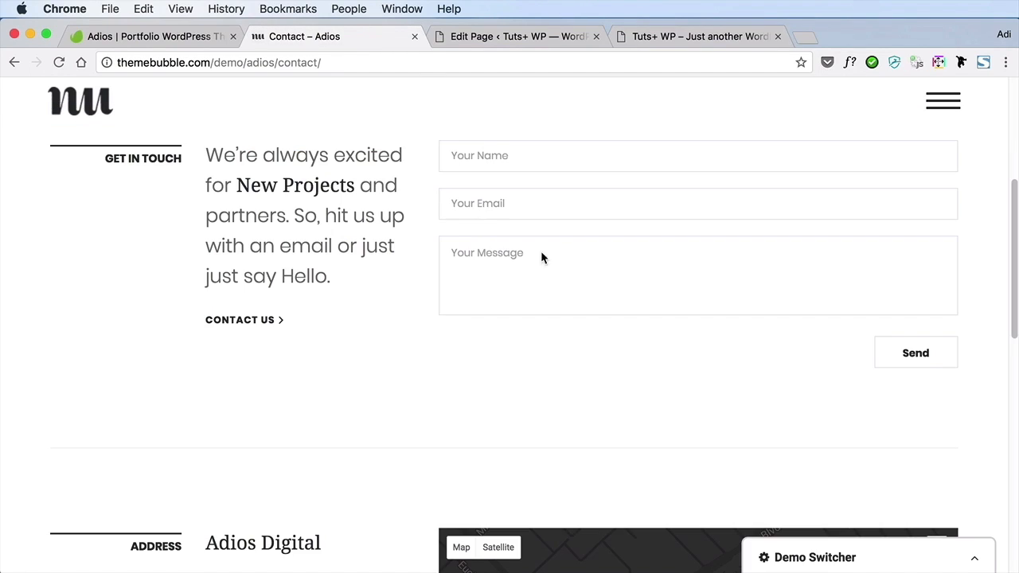
pyautogui.scroll(-5, 557, 284)
pyautogui.scroll(10, 560, 290)
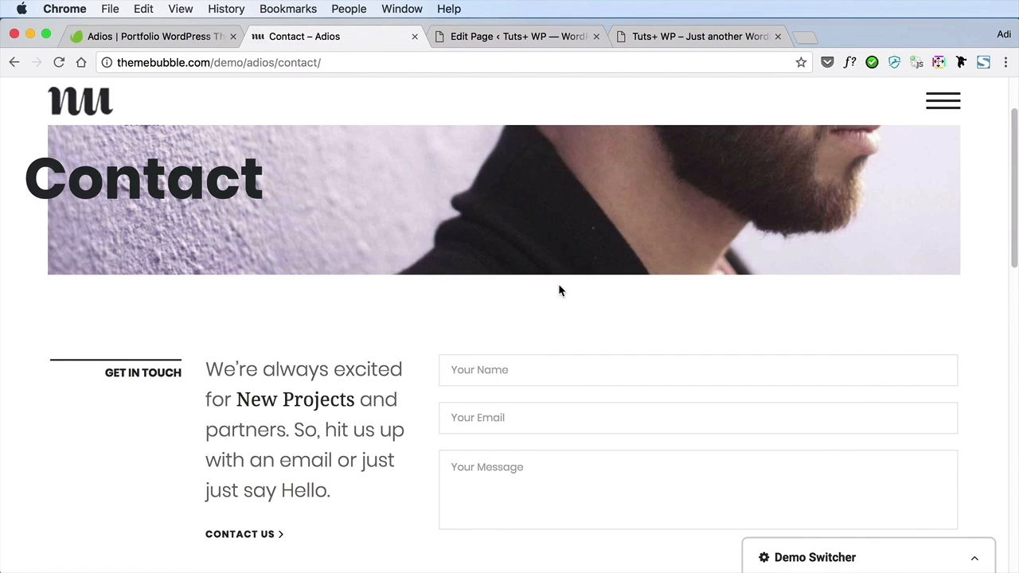
pyautogui.scroll(-2, 478, 303)
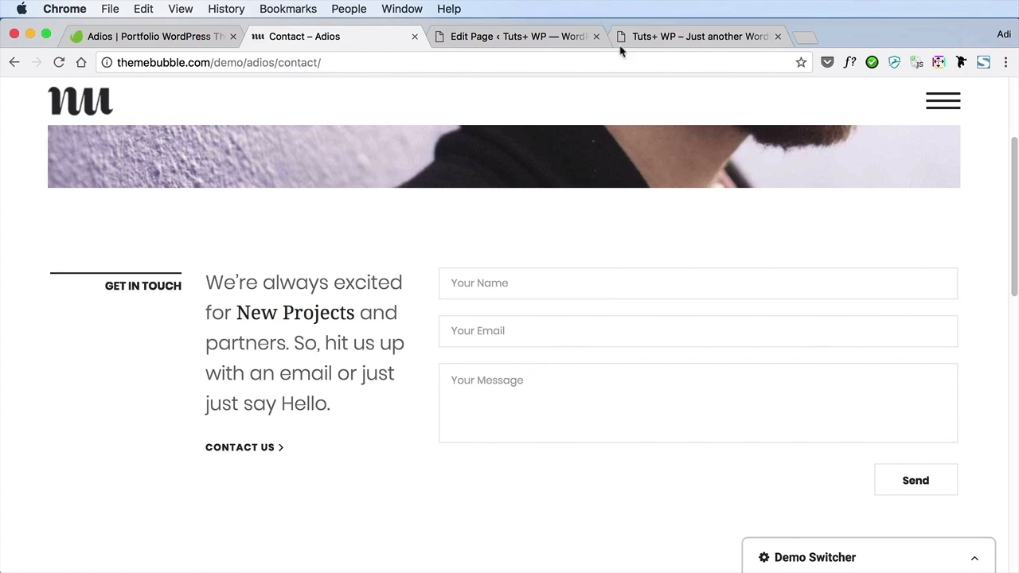
pyautogui.click(669, 37)
pyautogui.click(496, 36)
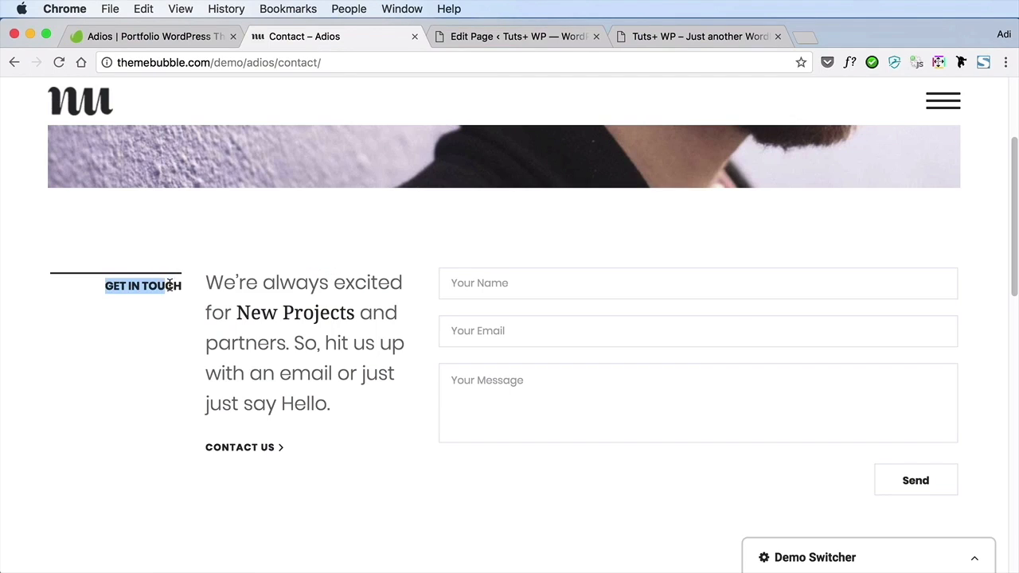
pyautogui.click(480, 37)
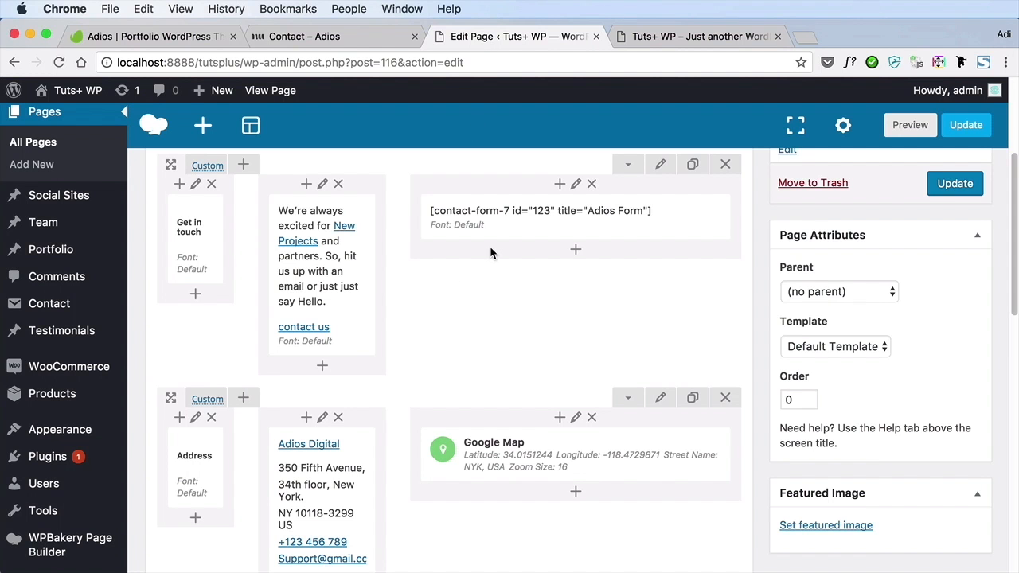
pyautogui.moveTo(360, 303)
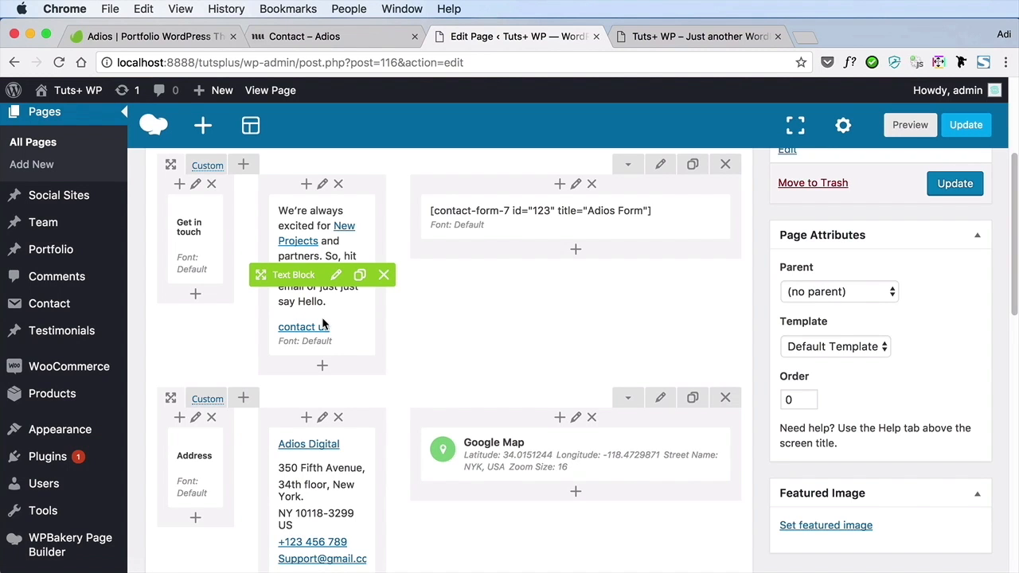
# Update the Get in Touch page and open the site's menu editor
pyautogui.scroll(5, 667, 319)
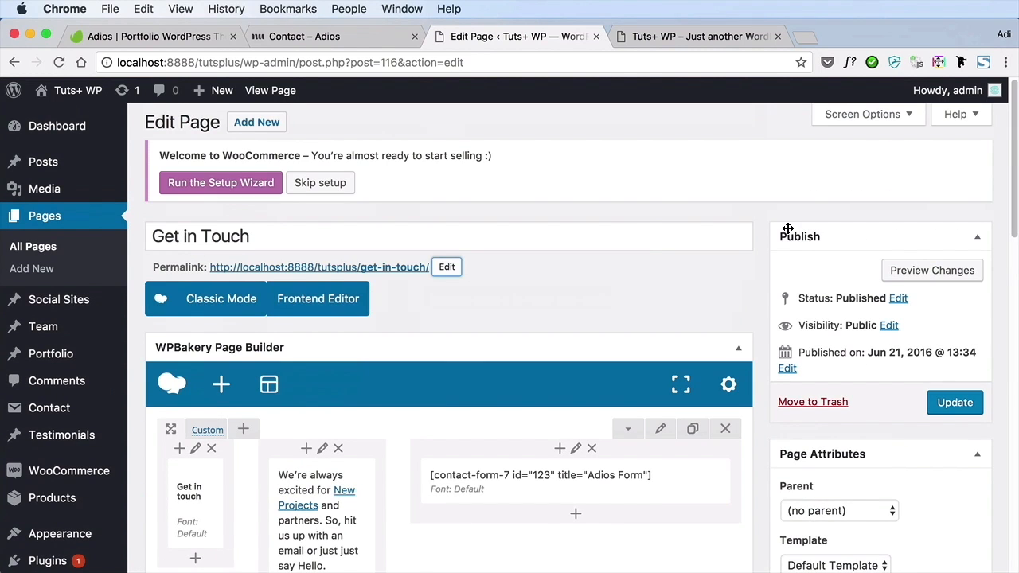
pyautogui.click(946, 407)
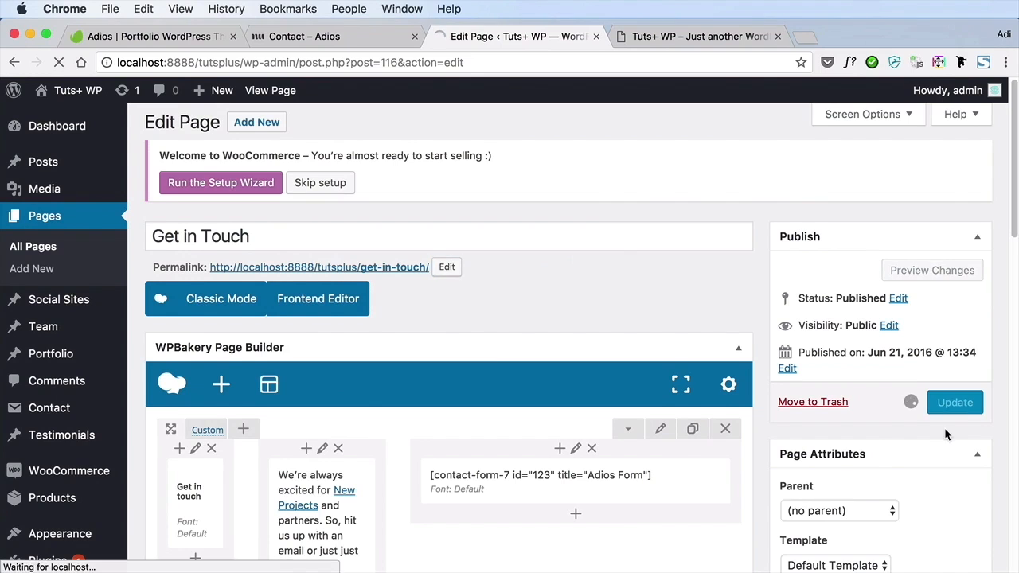
pyautogui.scroll(-2, 96, 414)
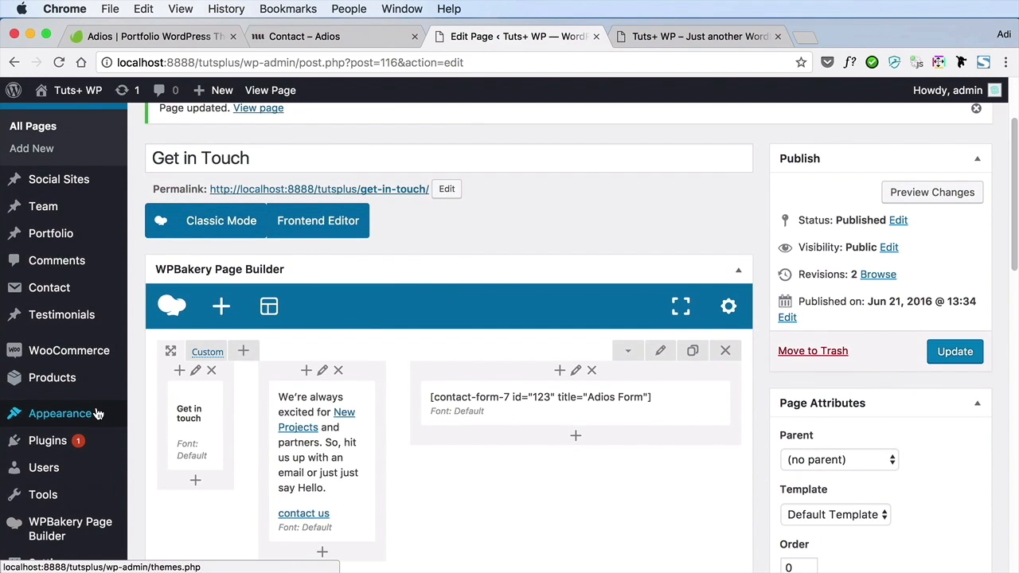
pyautogui.moveTo(96, 414)
pyautogui.click(156, 461)
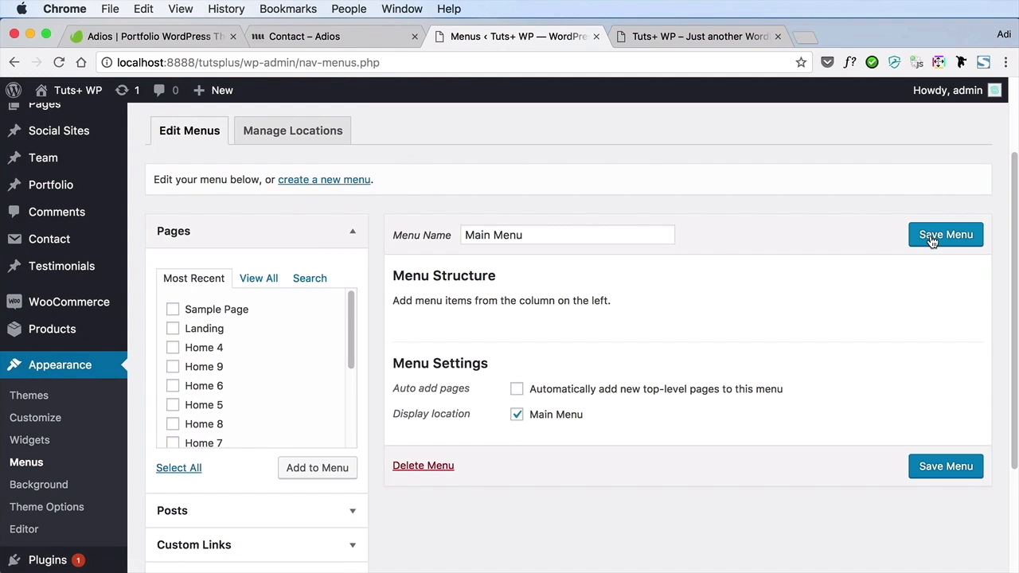
# Show the full list of pages available for the Main Menu and look through it
pyautogui.scroll(-3, 426, 358)
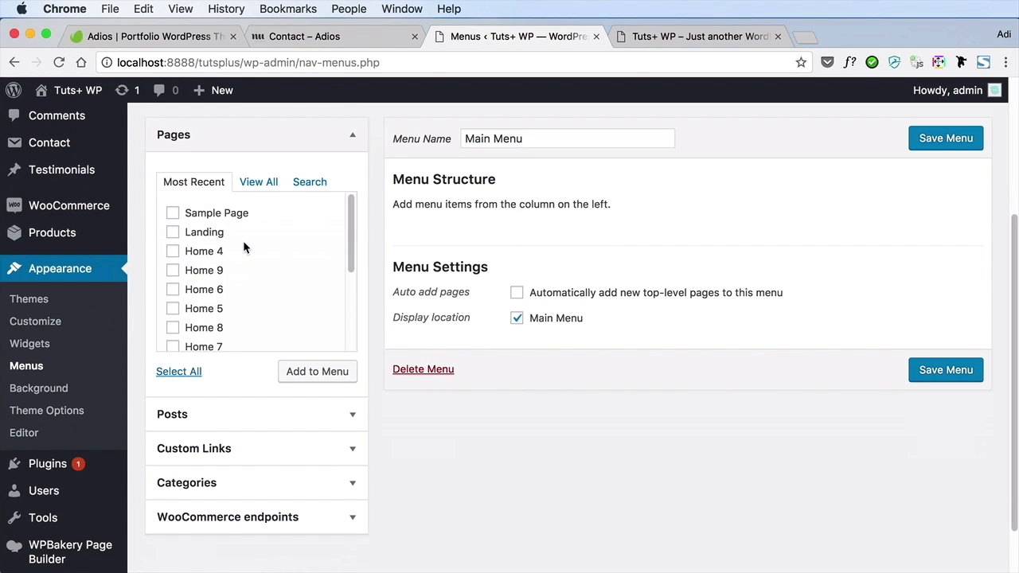
pyautogui.scroll(-3, 223, 277)
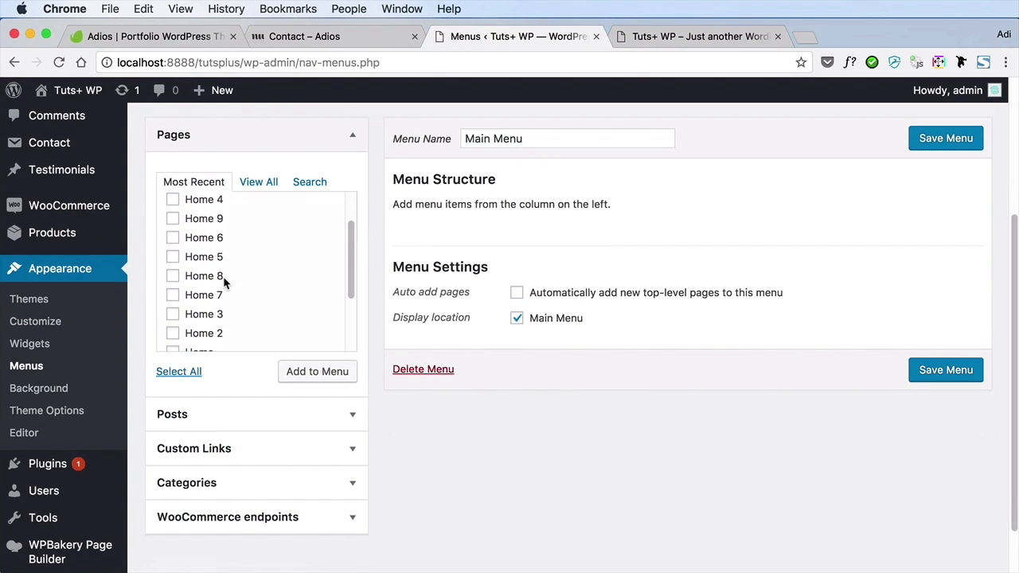
pyautogui.click(259, 182)
pyautogui.scroll(-2, 269, 255)
pyautogui.scroll(-5, 269, 256)
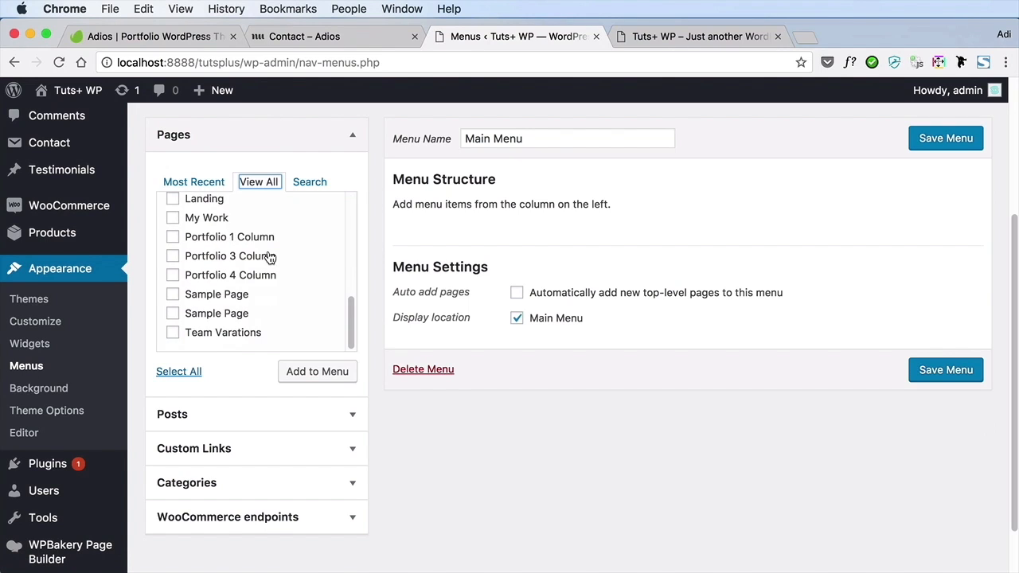
pyautogui.scroll(8, 268, 255)
pyautogui.scroll(1, 220, 252)
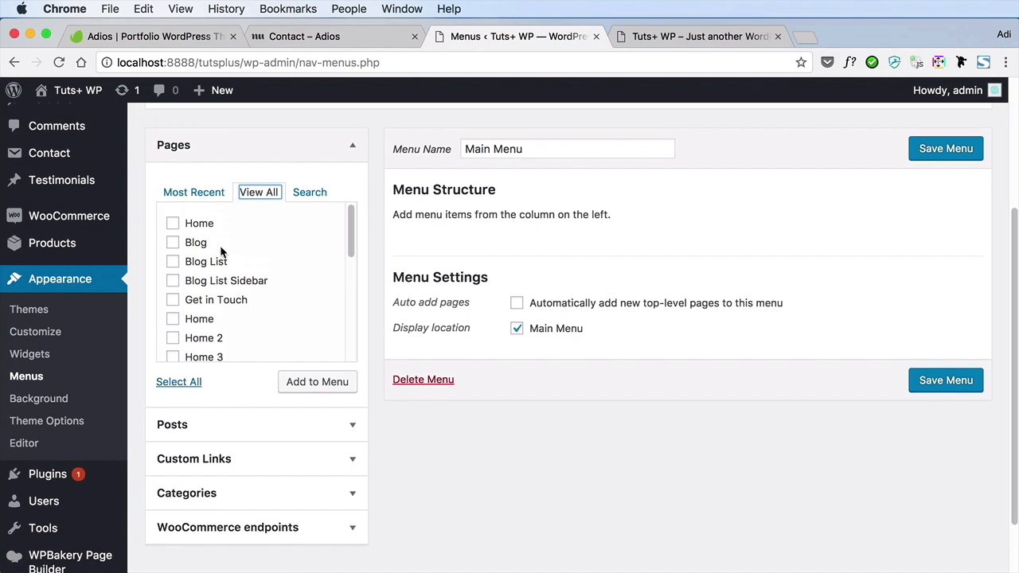
# Add the Home, Blog, Get in Touch and My Work pages to the Main Menu, placing My Work directly after Home
pyautogui.click(172, 226)
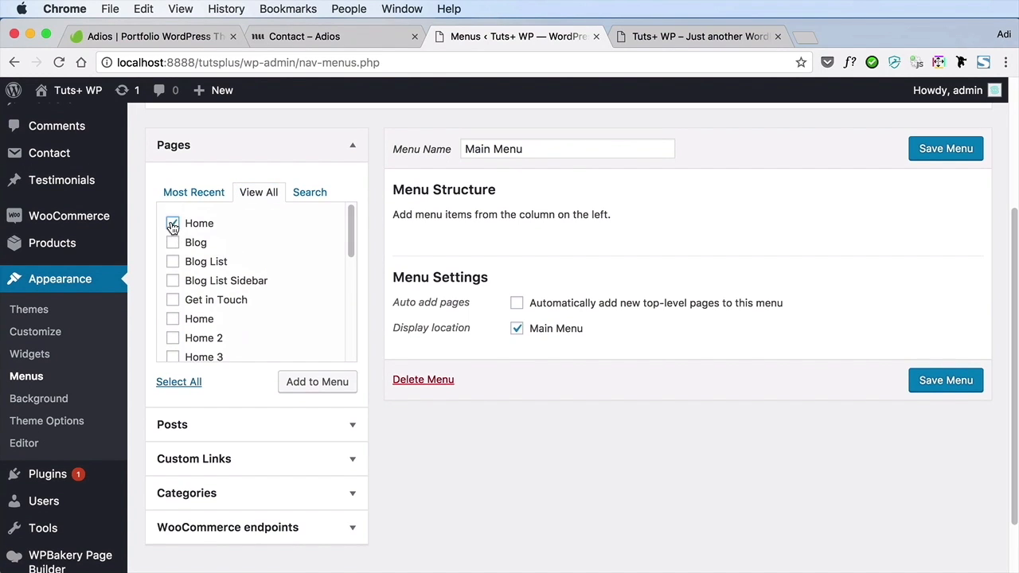
pyautogui.click(173, 244)
pyautogui.scroll(-3, 223, 292)
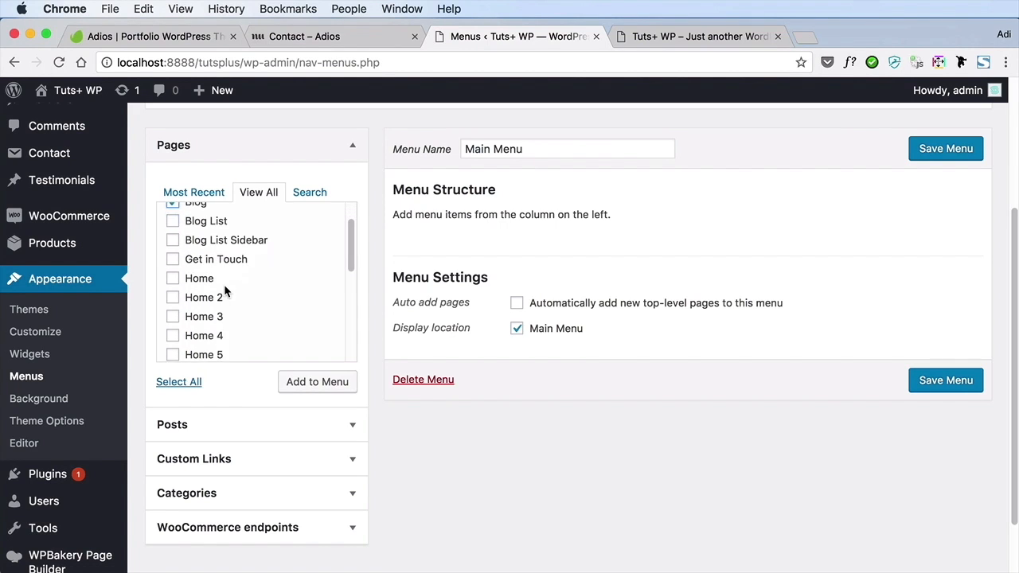
pyautogui.scroll(-2, 224, 291)
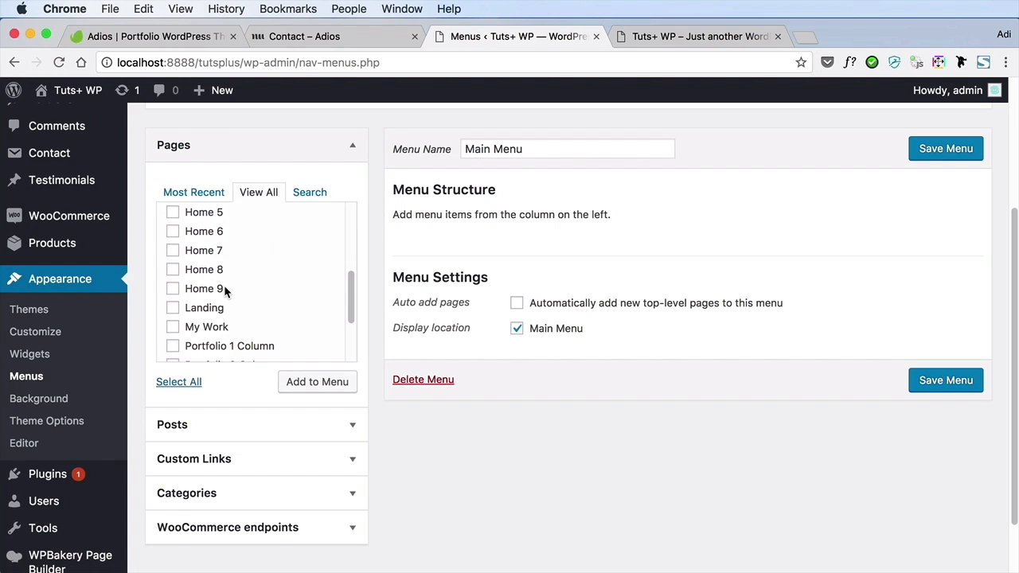
pyautogui.click(173, 327)
pyautogui.scroll(-3, 267, 302)
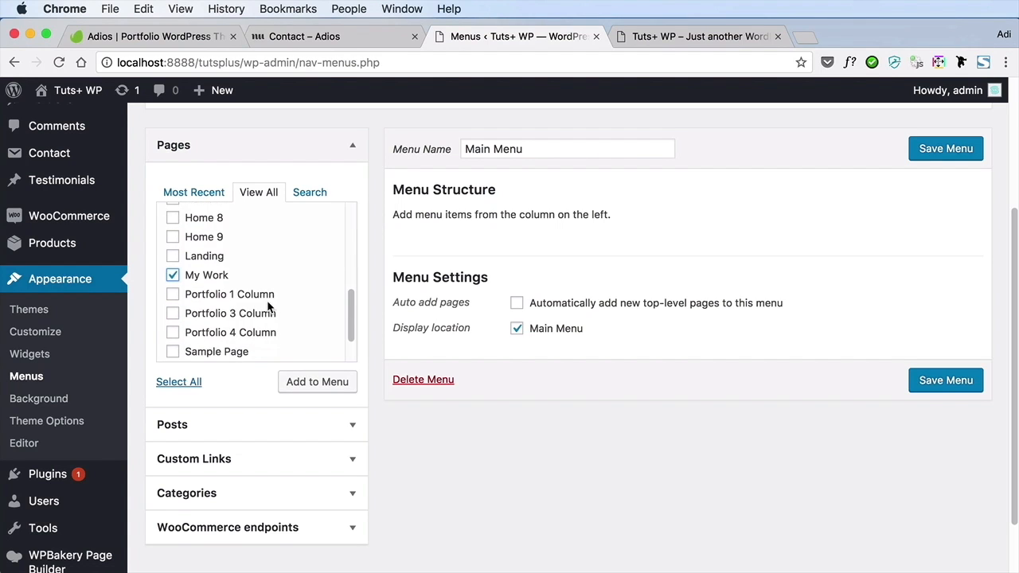
pyautogui.scroll(8, 268, 306)
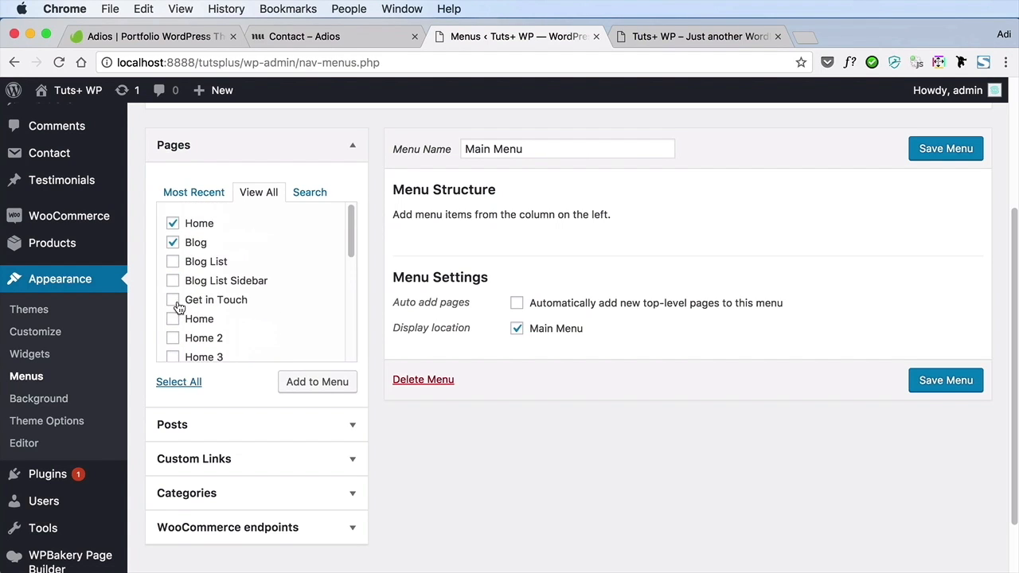
pyautogui.click(312, 383)
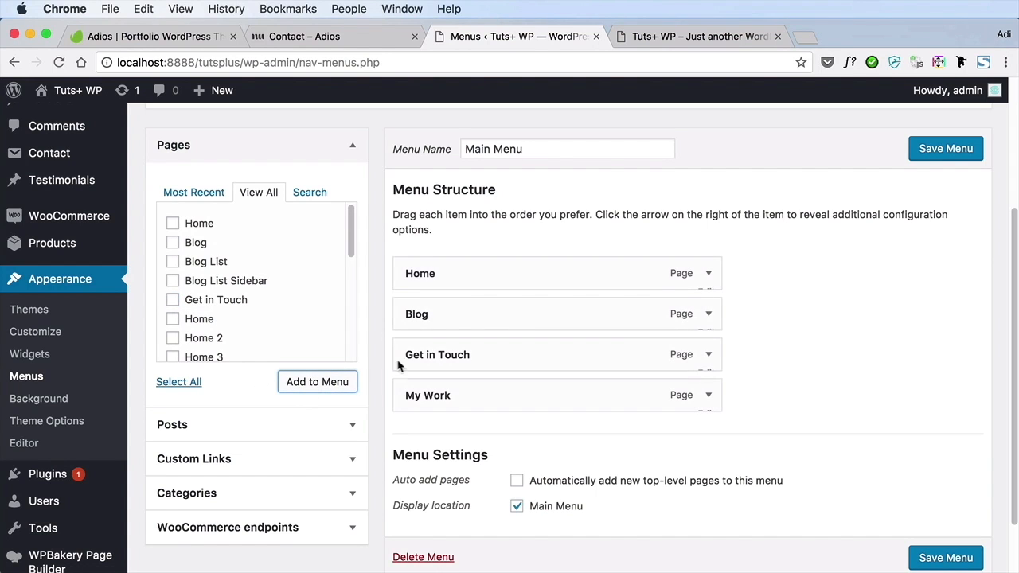
pyautogui.moveTo(487, 407); pyautogui.dragTo(483, 338)
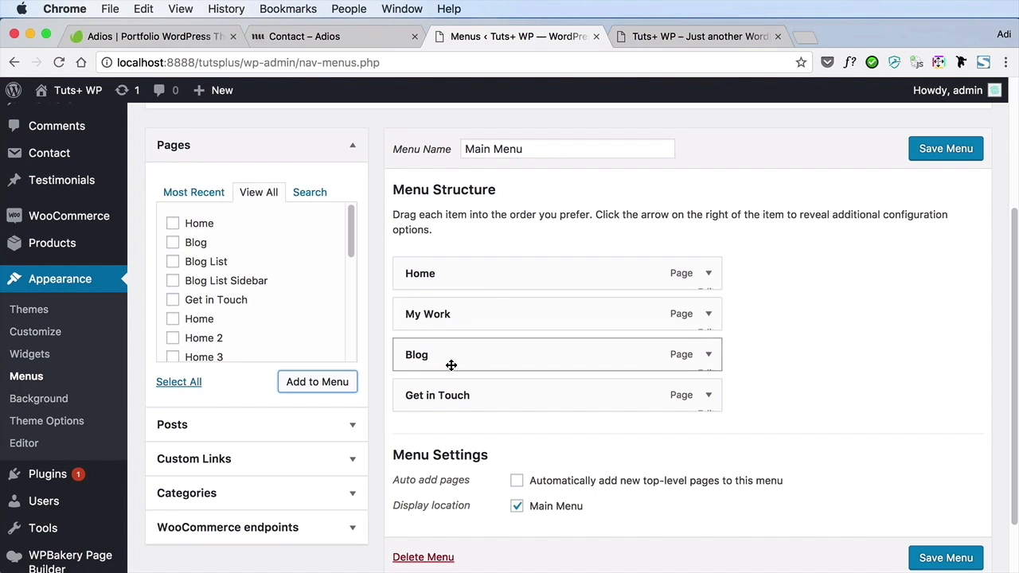
# Check the Home menu item's settings, and try nesting My Work as a sub item of Home before returning it to the top level
pyautogui.click(708, 274)
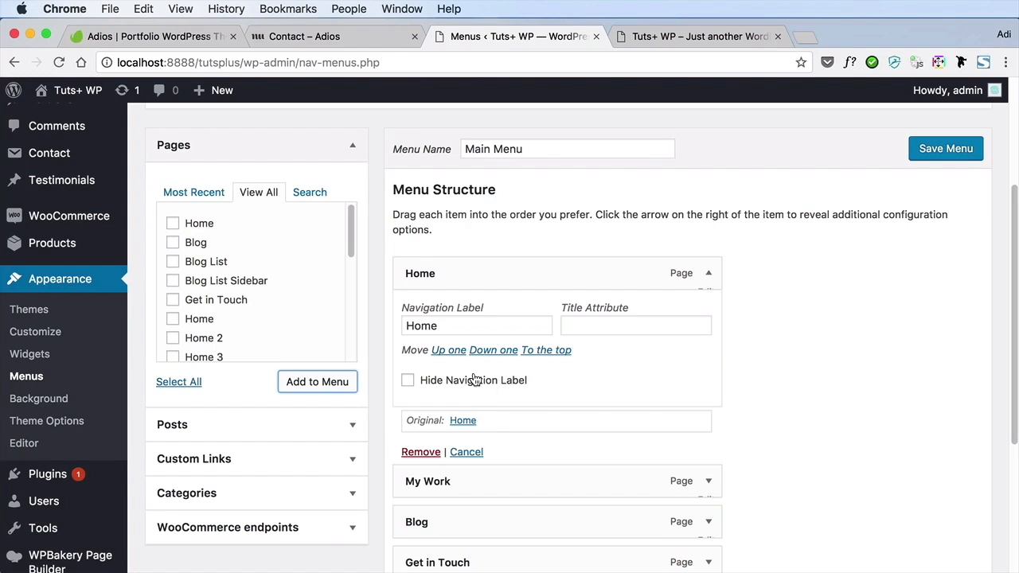
pyautogui.click(708, 274)
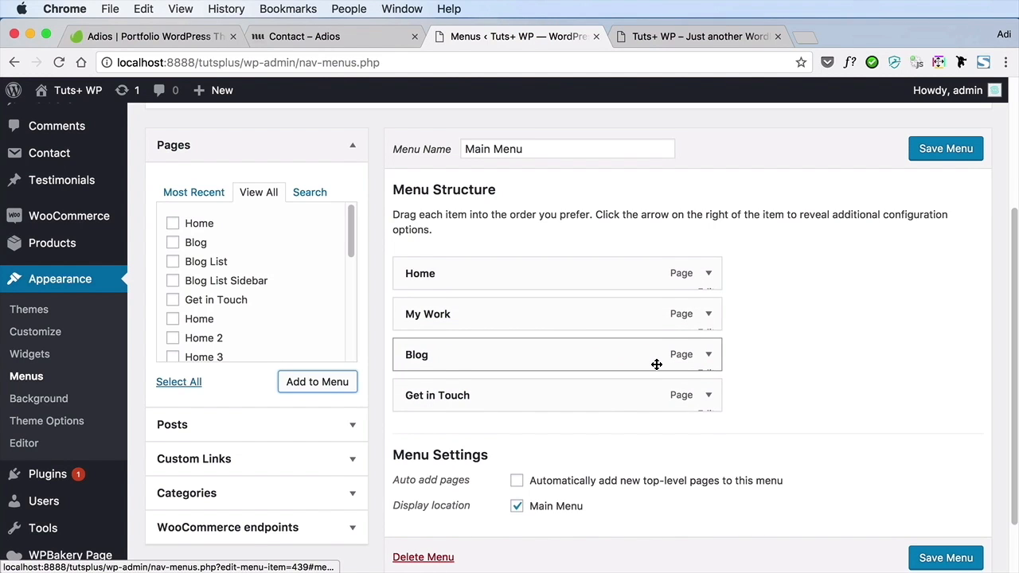
pyautogui.moveTo(677, 287); pyautogui.dragTo(706, 283)
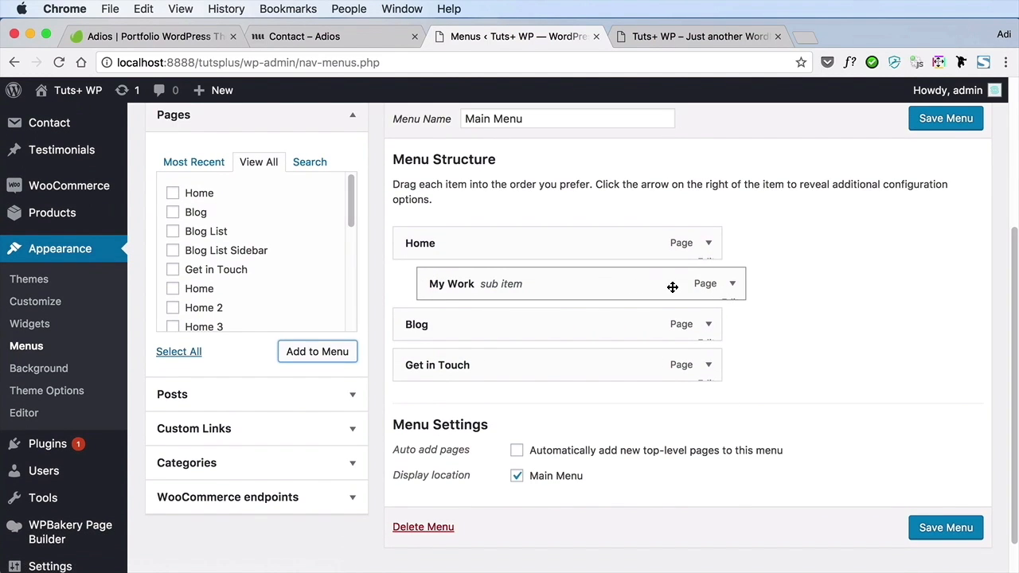
pyautogui.moveTo(487, 284); pyautogui.dragTo(430, 295)
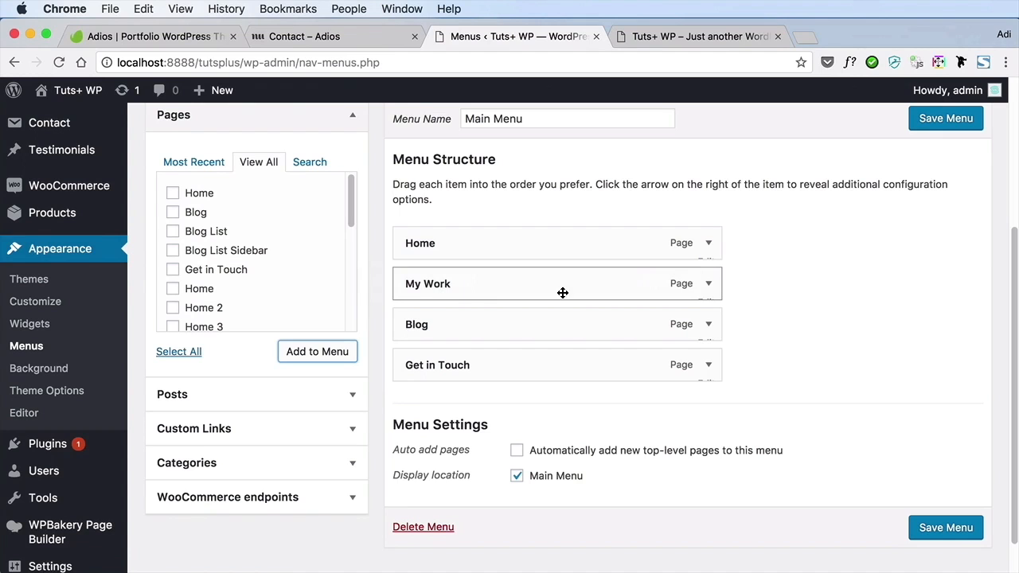
# Check the My Work menu item's navigation label, title attribute and move options, and collapse it
pyautogui.click(708, 285)
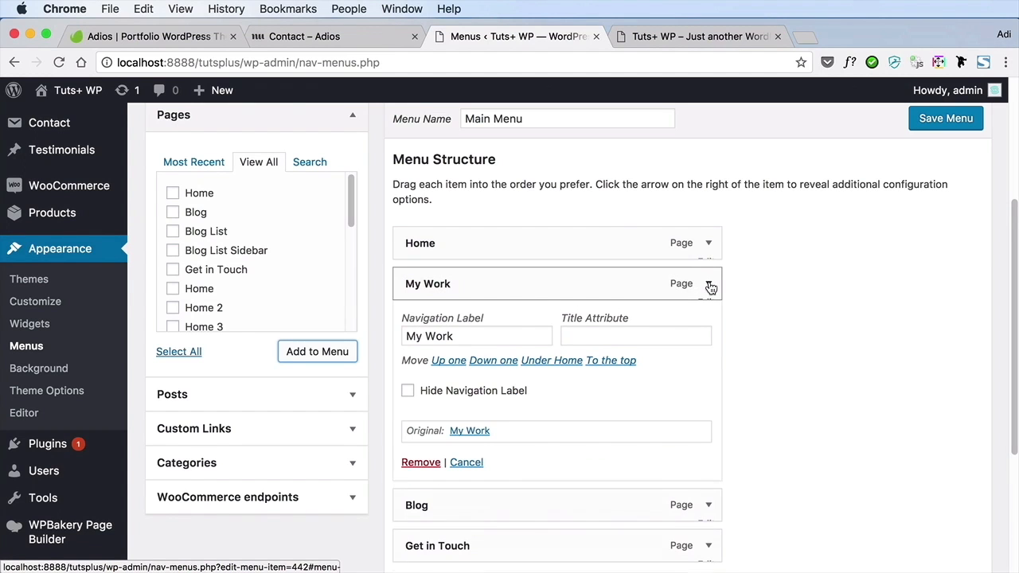
pyautogui.click(709, 285)
pyautogui.scroll(-2, 629, 338)
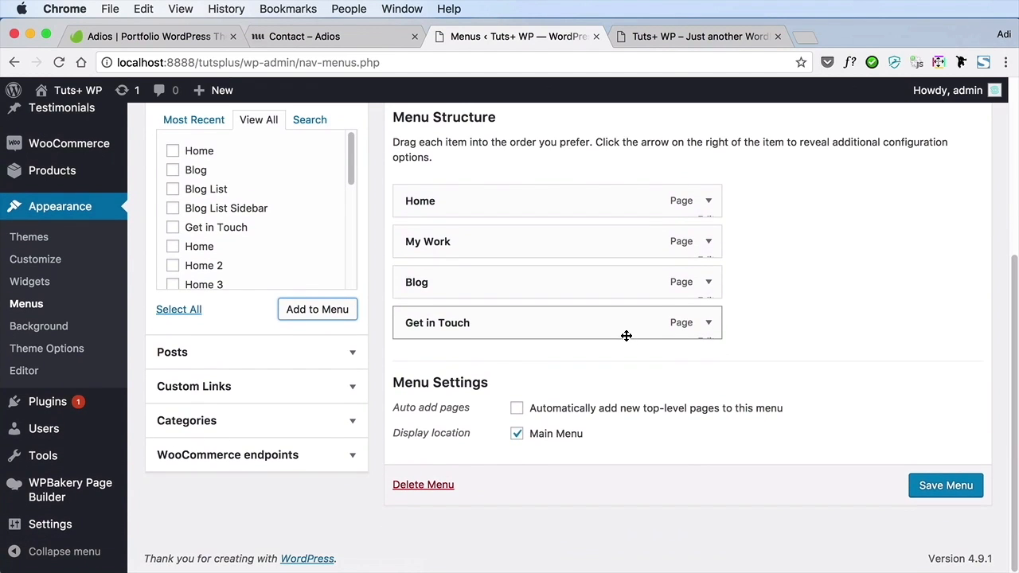
# Save the Main Menu and check which menu is assigned to the theme's Main Menu location
pyautogui.click(926, 485)
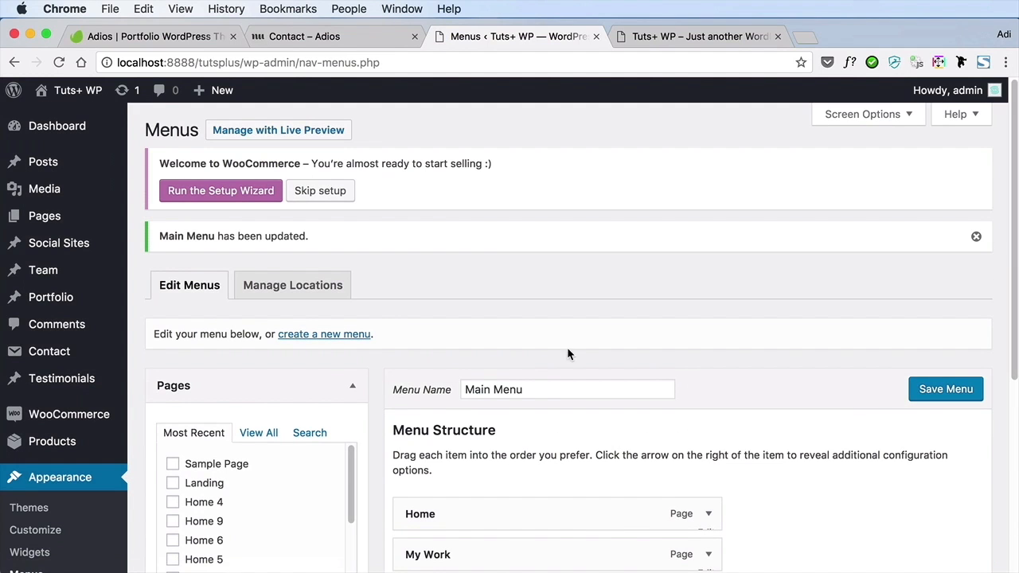
pyautogui.click(331, 300)
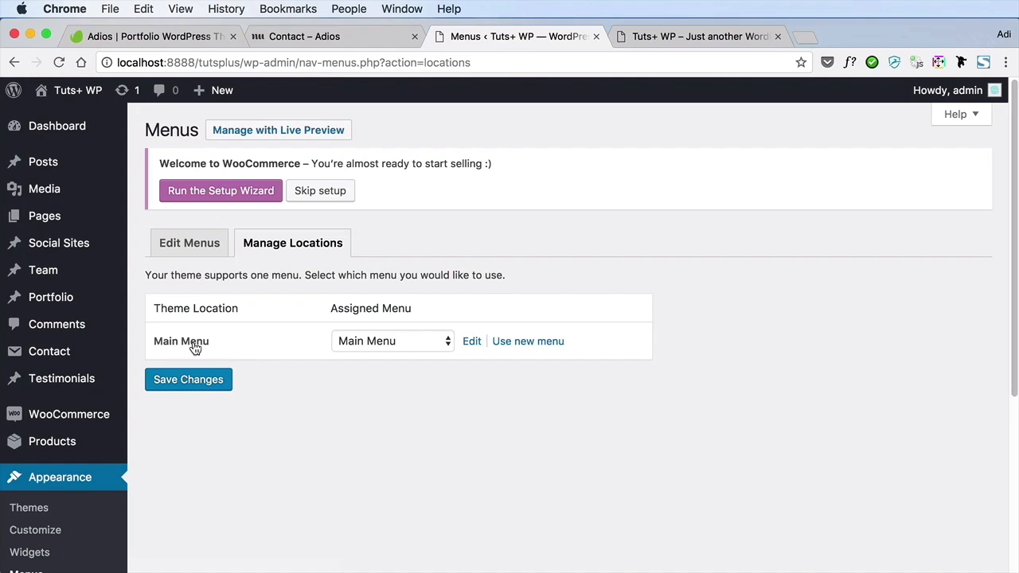
pyautogui.click(391, 341)
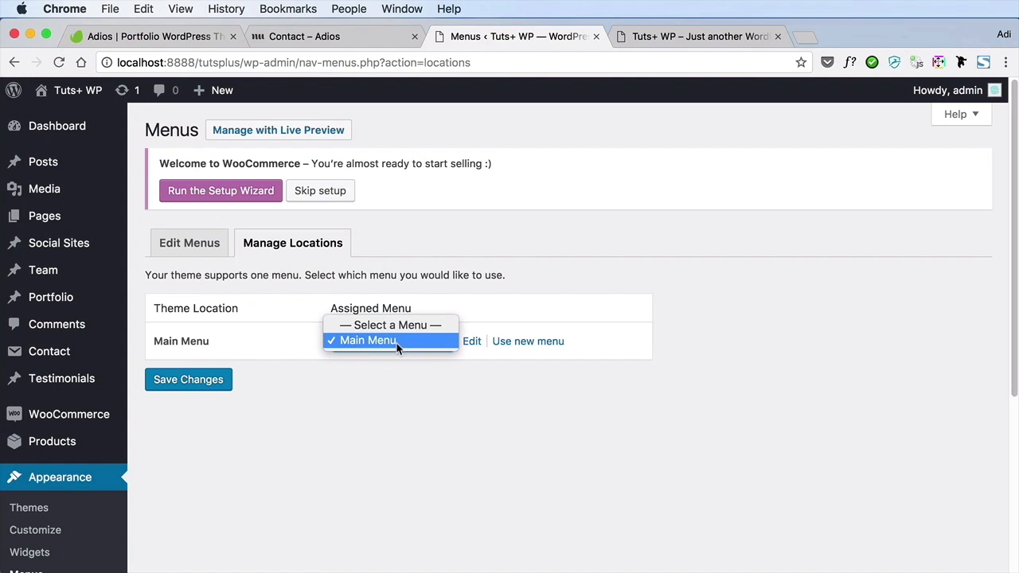
pyautogui.click(398, 359)
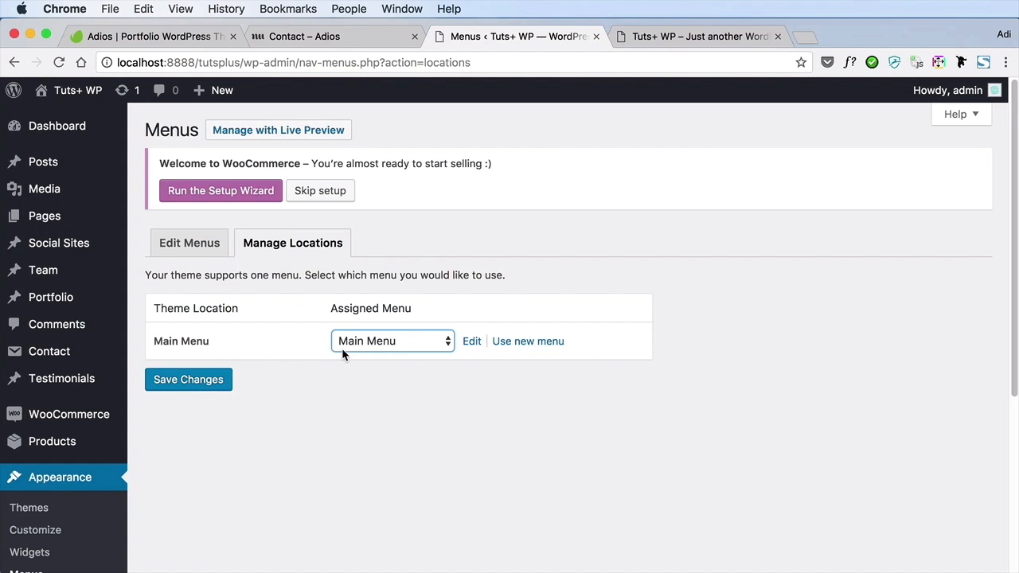
# Reload the site's front page and open its navigation menu to check the menu items
pyautogui.click(683, 36)
pyautogui.press('super+r')
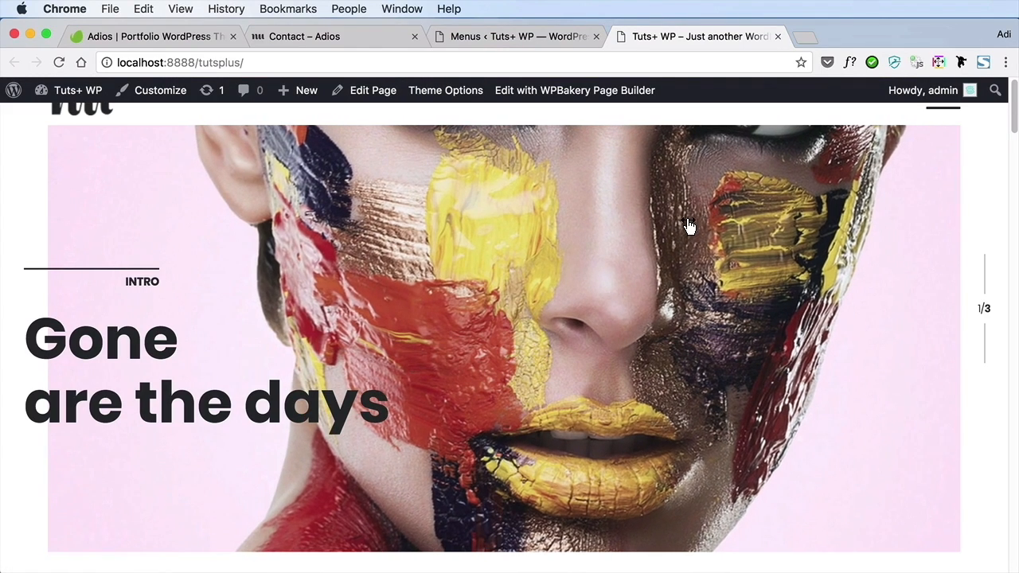
pyautogui.click(950, 112)
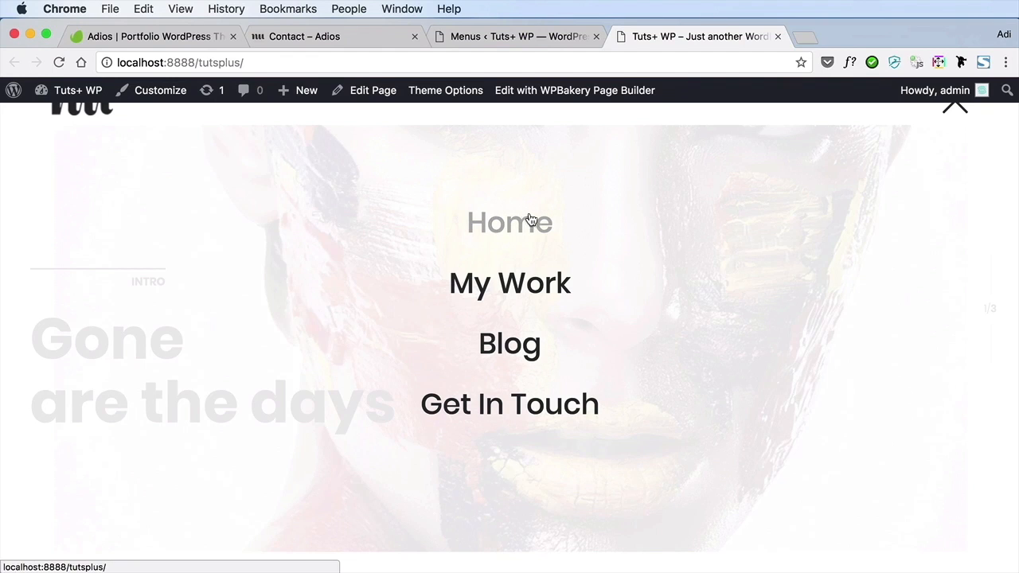
# Open the My Work page from the site navigation and look through its portfolio grid down to the footer
pyautogui.click(521, 281)
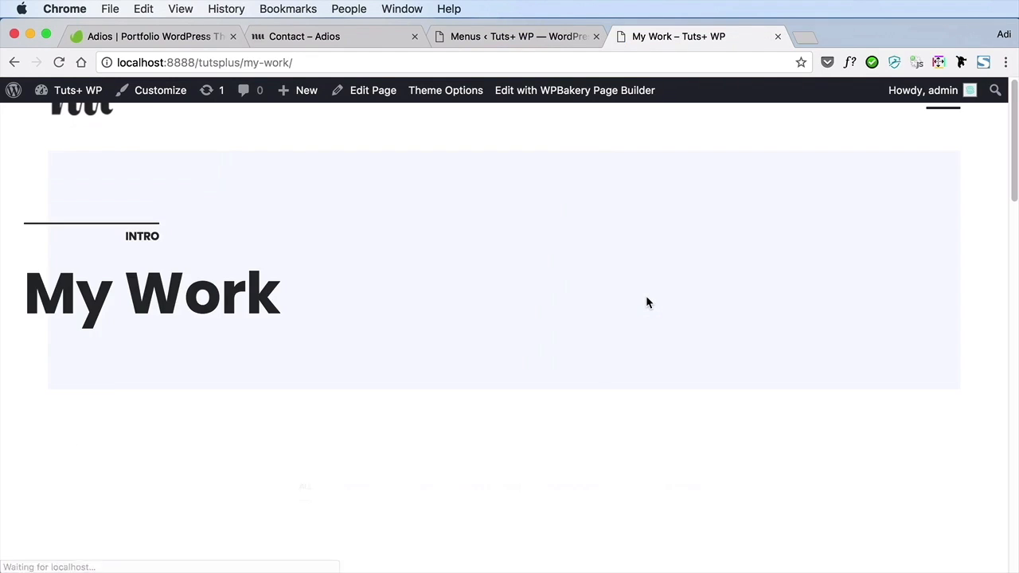
pyautogui.scroll(-5, 646, 301)
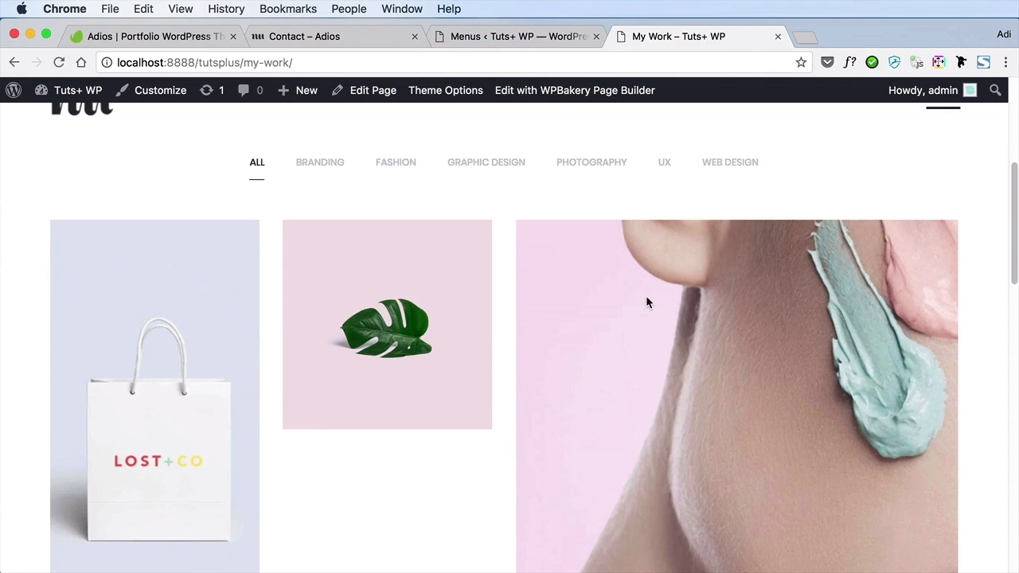
pyautogui.scroll(-3, 643, 299)
pyautogui.scroll(-7, 524, 338)
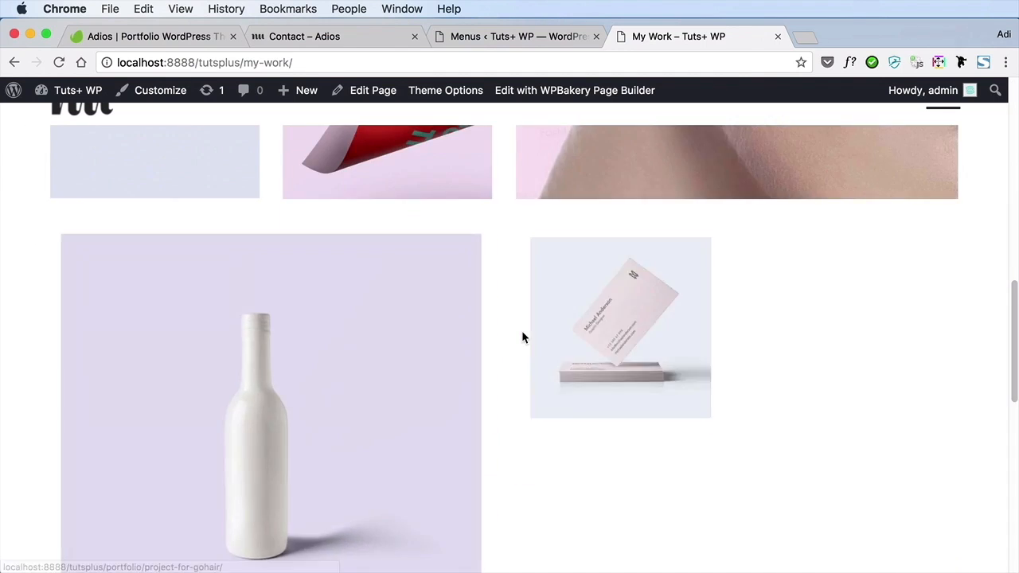
pyautogui.scroll(-2, 629, 371)
pyautogui.scroll(-3, 611, 367)
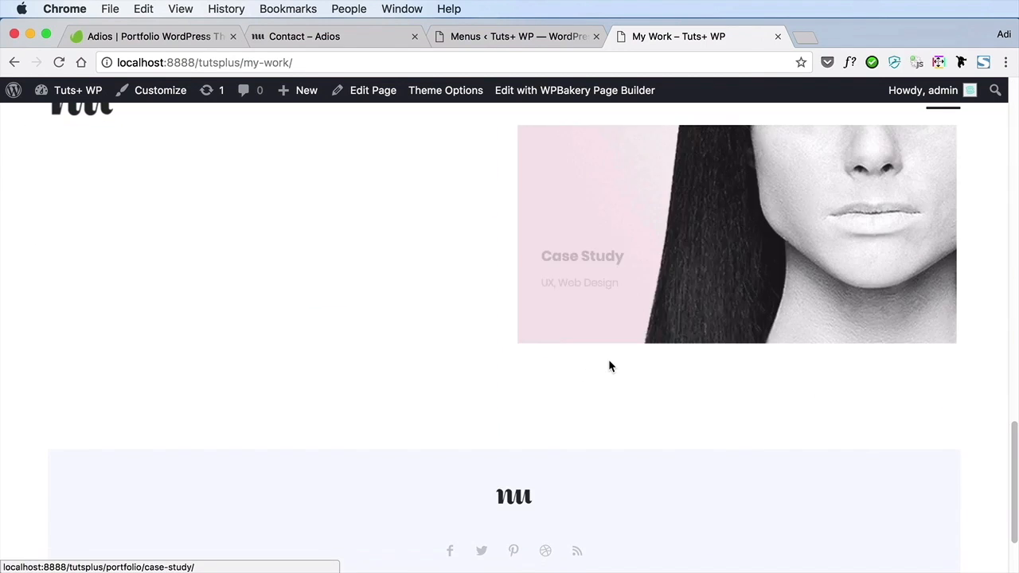
pyautogui.scroll(15, 610, 363)
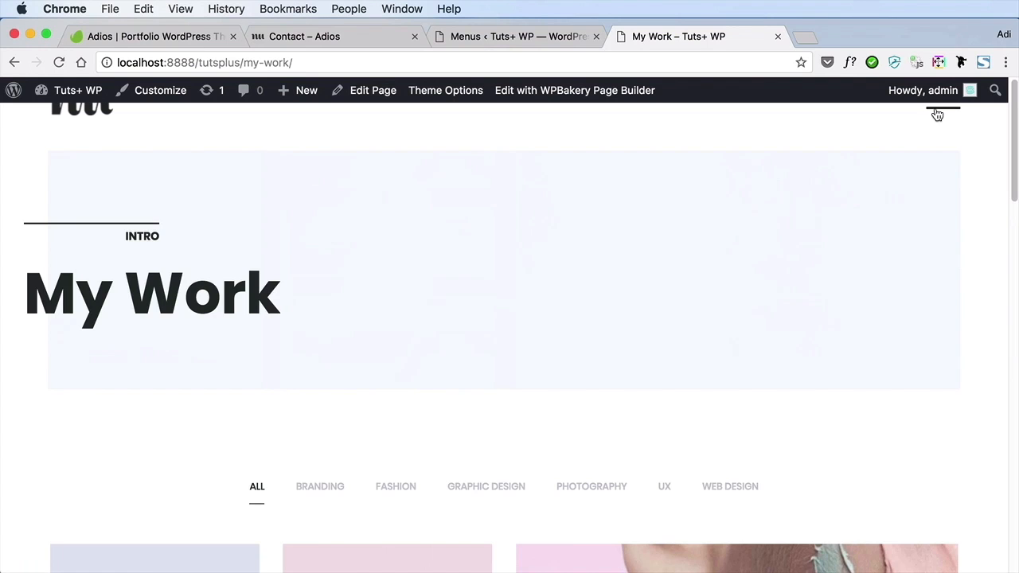
# Go to the Blog page through the site navigation and look over its post listing
pyautogui.click(938, 114)
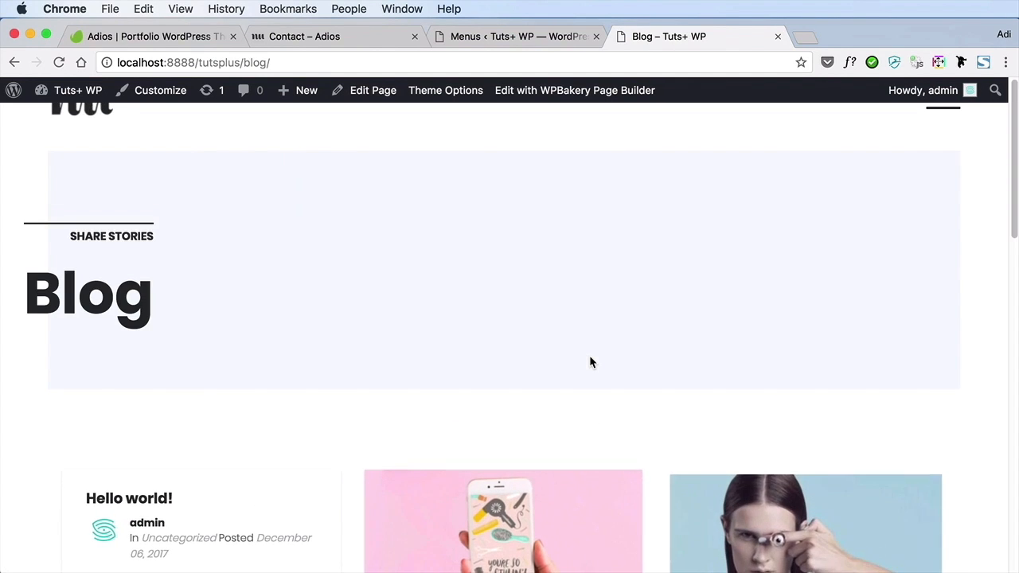
pyautogui.scroll(-10, 590, 363)
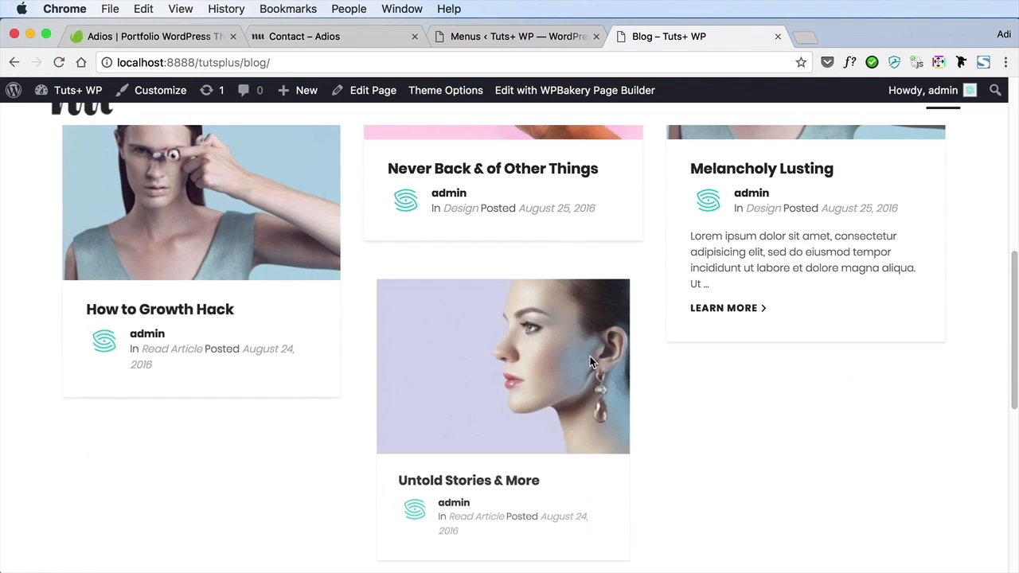
pyautogui.scroll(10, 590, 362)
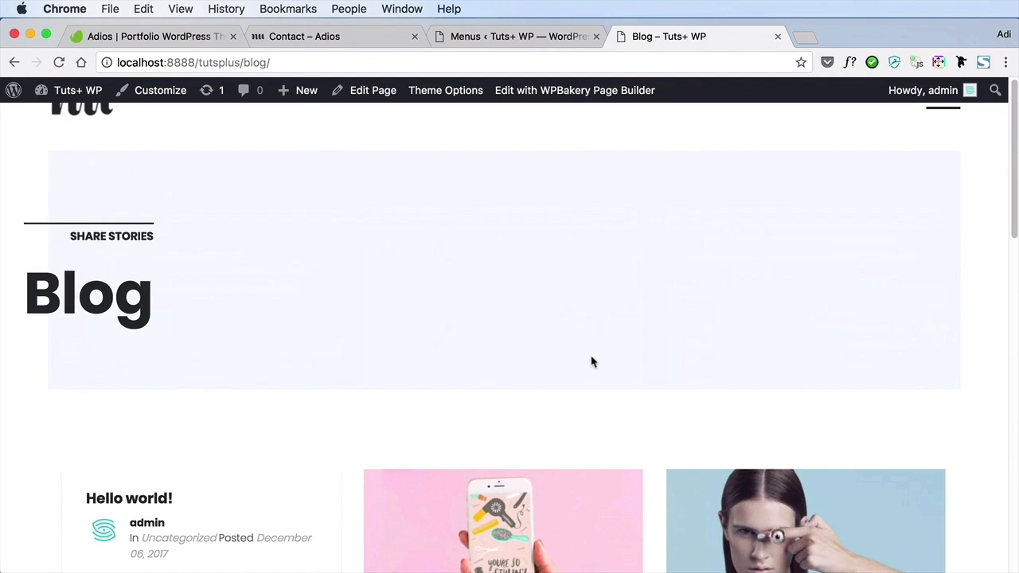
# Open the Get in Touch page from the site navigation and examine its intro text, contact form area and map section
pyautogui.click(947, 114)
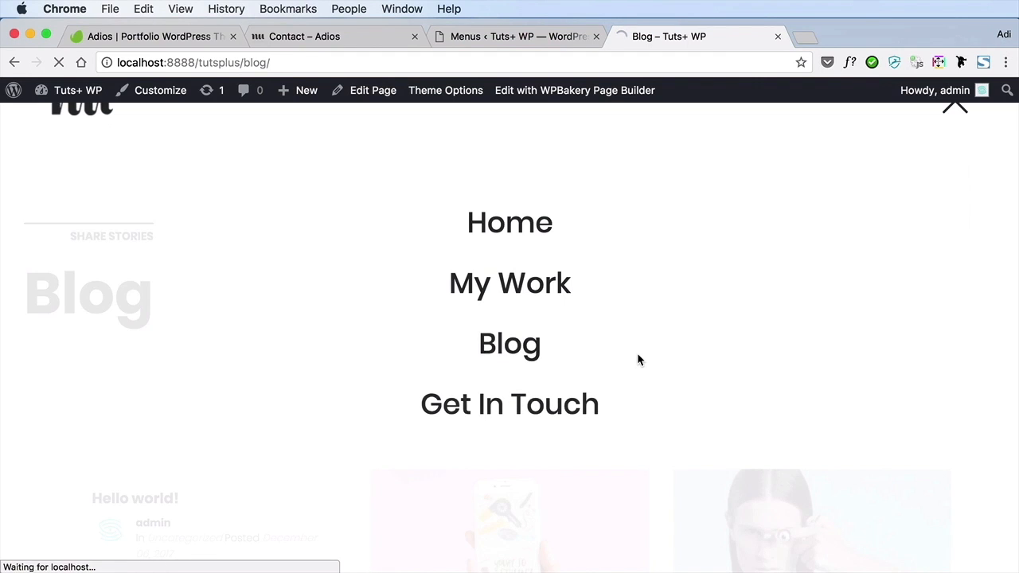
pyautogui.scroll(-4, 637, 360)
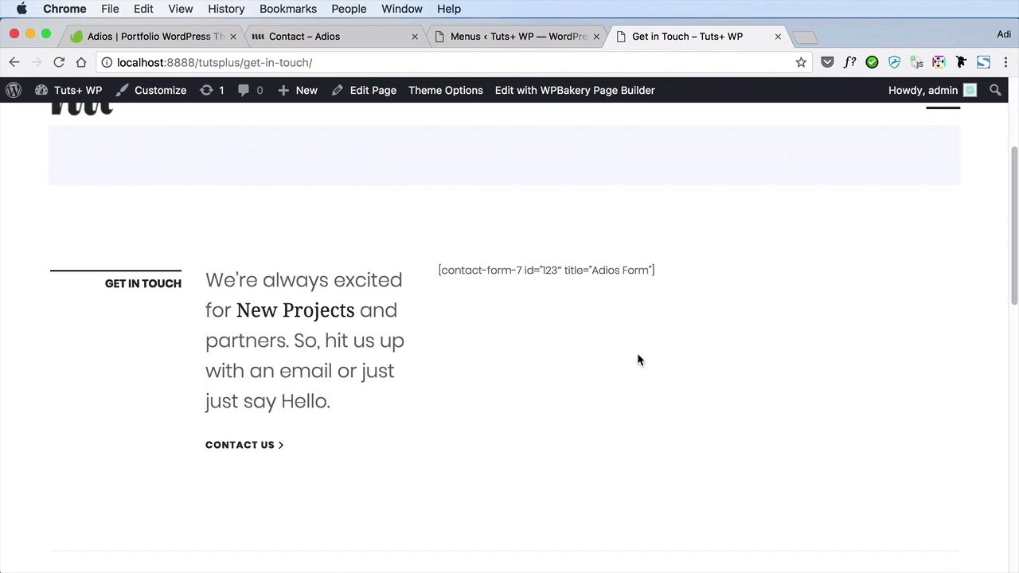
pyautogui.scroll(-4, 637, 360)
pyautogui.scroll(3, 637, 360)
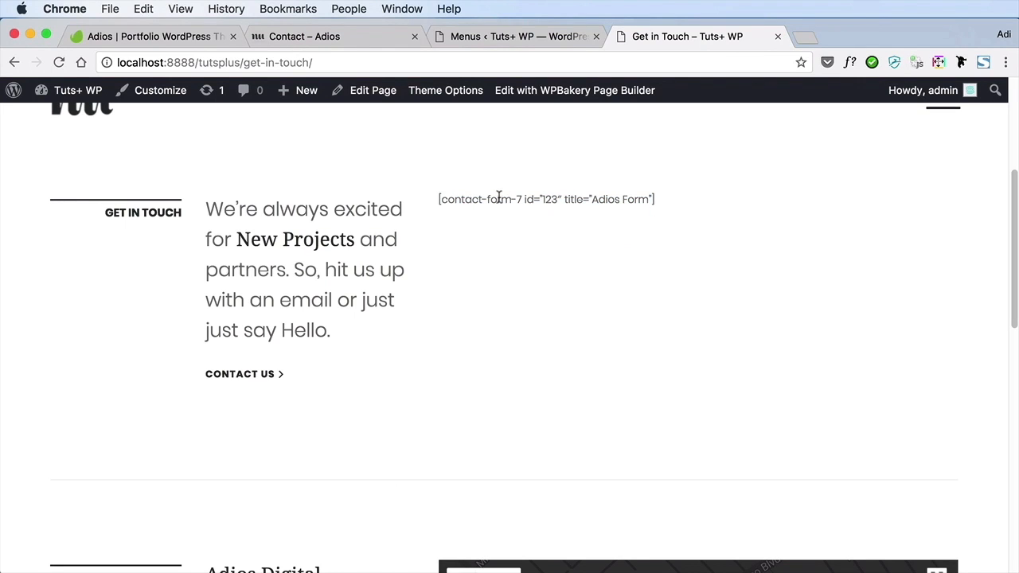
pyautogui.click(596, 232)
pyautogui.scroll(1, 596, 243)
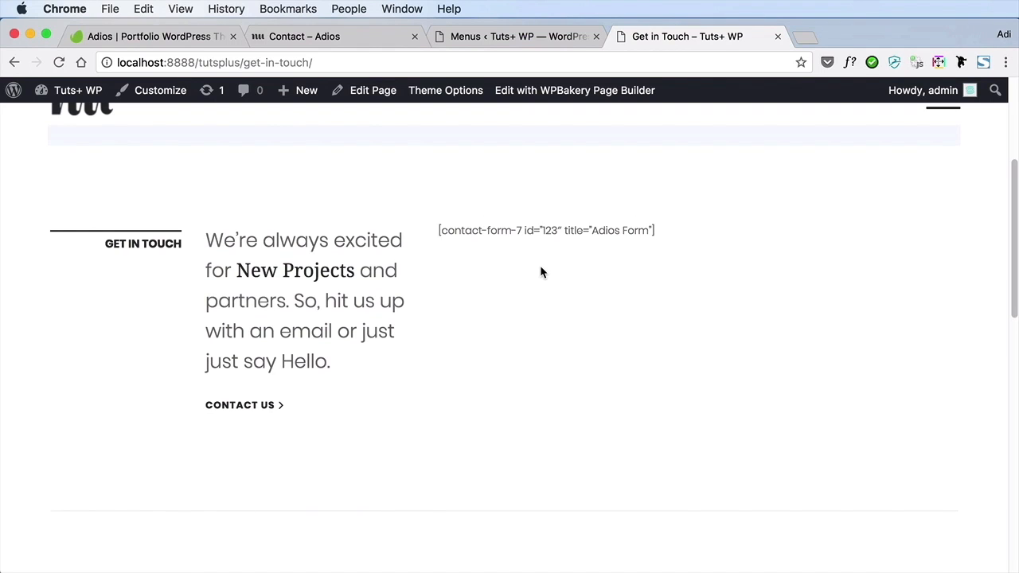
pyautogui.scroll(3, 540, 272)
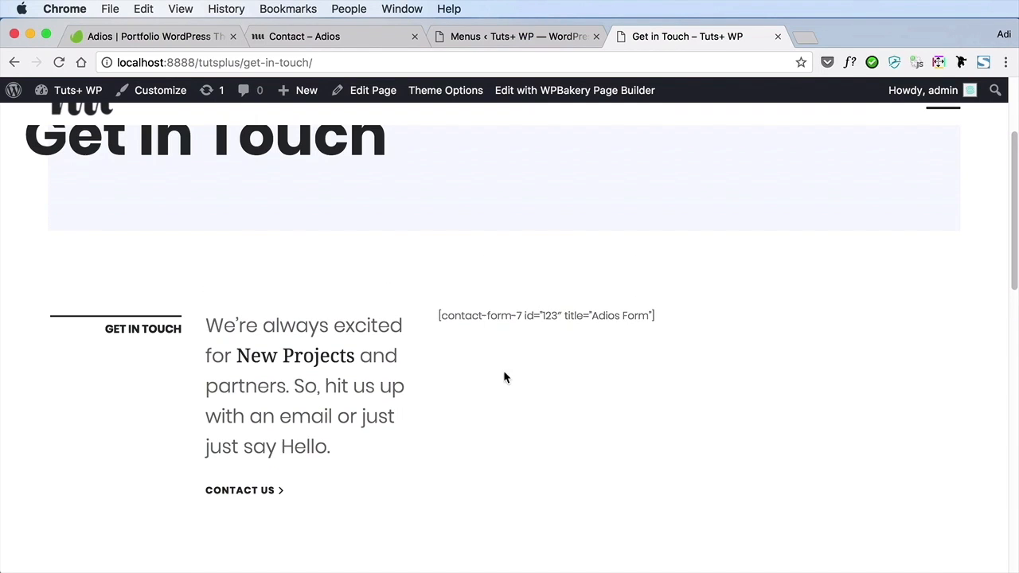
pyautogui.scroll(4, 569, 405)
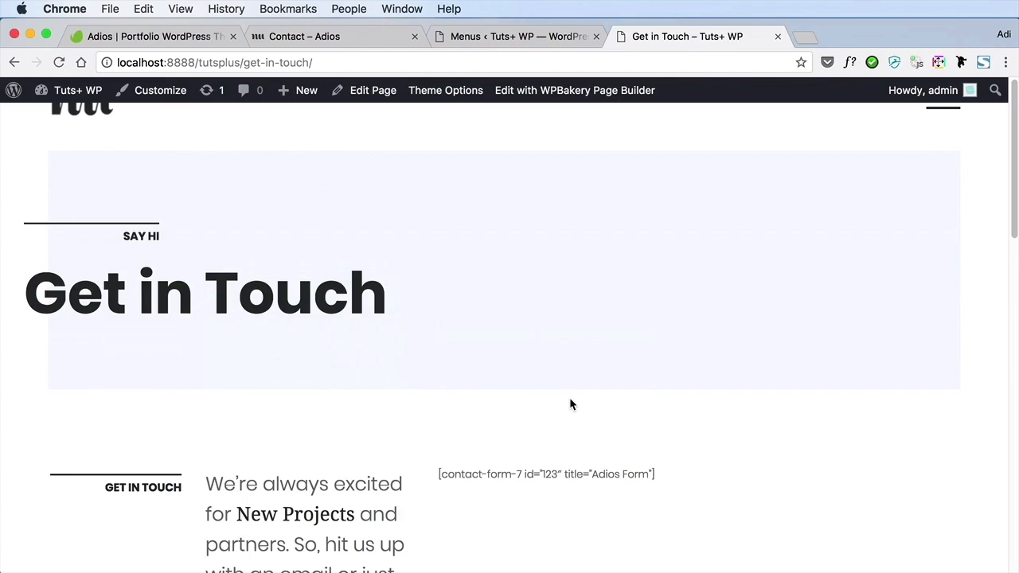
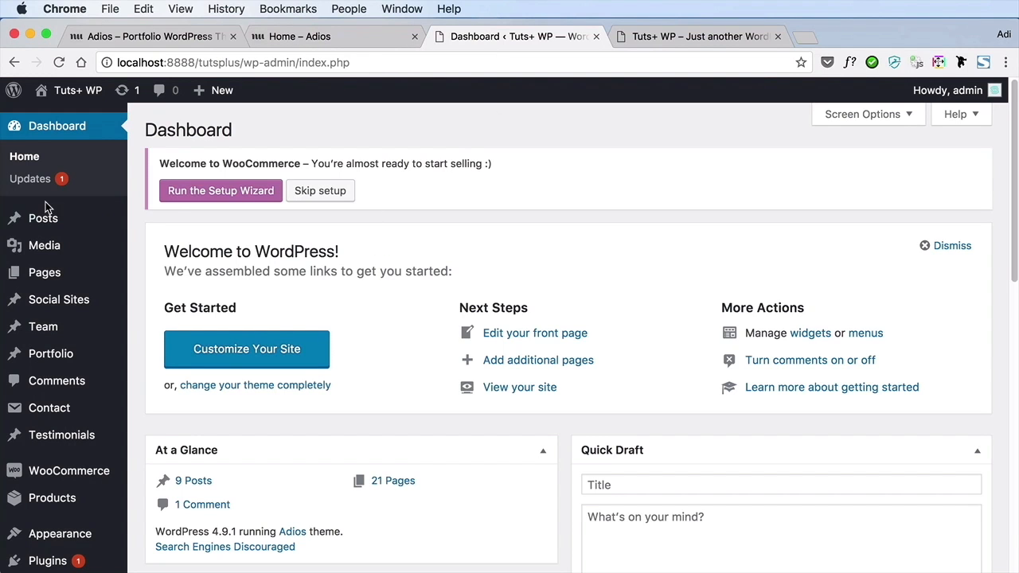
# Open the Home front page for editing from the list of all pages
pyautogui.moveTo(80, 275)
pyautogui.click(204, 305)
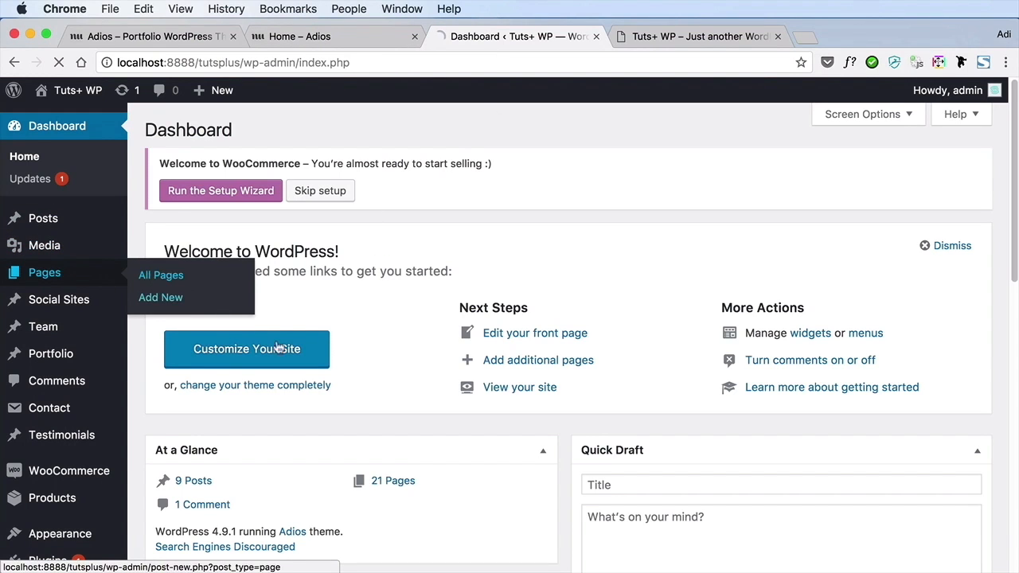
pyautogui.scroll(-1, 364, 376)
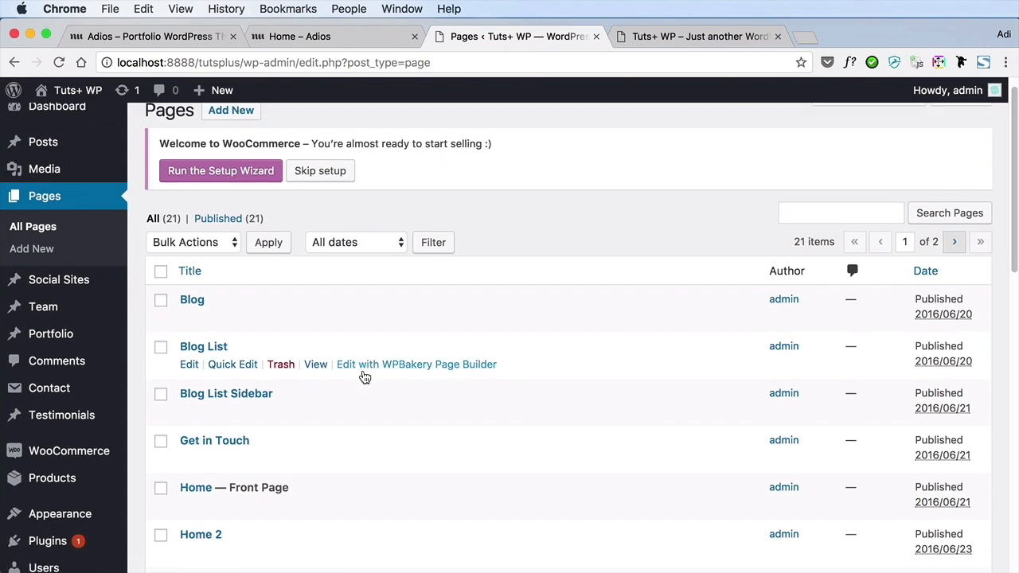
pyautogui.scroll(-3, 364, 377)
pyautogui.click(196, 456)
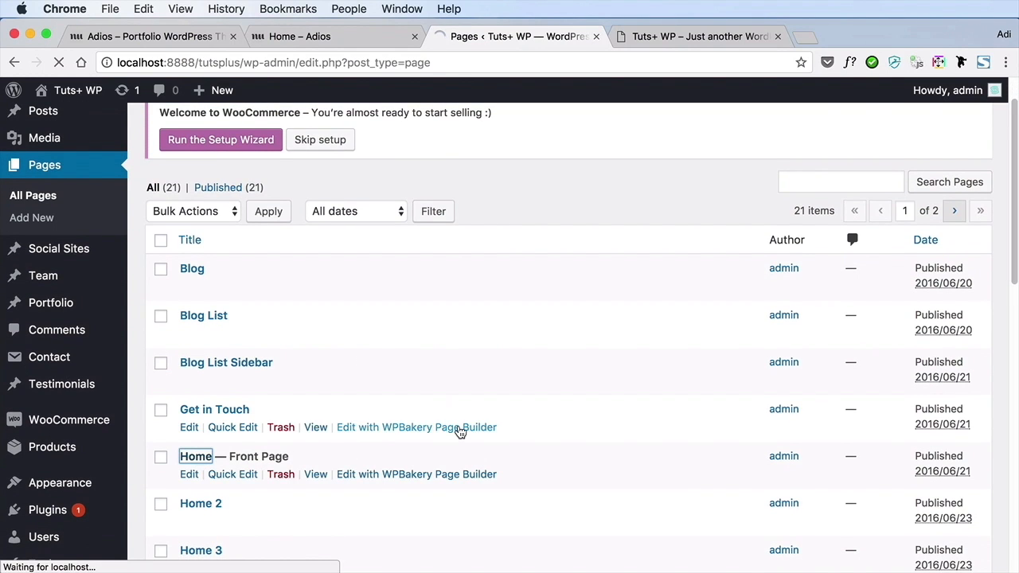
# Examine the Home page's builder layout, from the hero slider items through the bonjour intro row with its text and image blocks
pyautogui.scroll(-5, 776, 379)
pyautogui.scroll(3, 776, 379)
pyautogui.scroll(4, 776, 379)
pyautogui.scroll(-5, 775, 379)
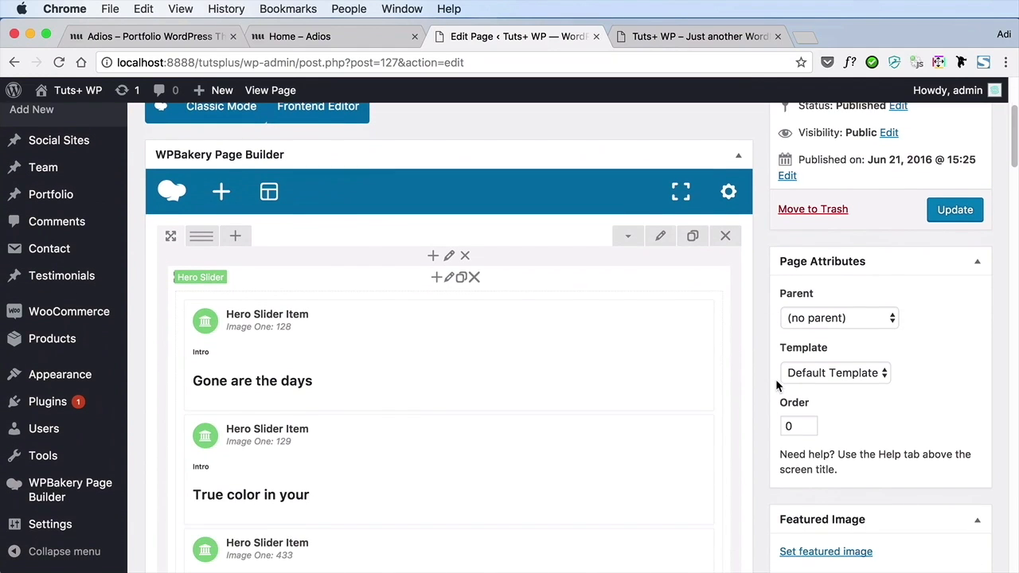
pyautogui.scroll(-4, 551, 336)
pyautogui.scroll(4, 551, 336)
pyautogui.scroll(-2, 551, 336)
pyautogui.scroll(3, 551, 343)
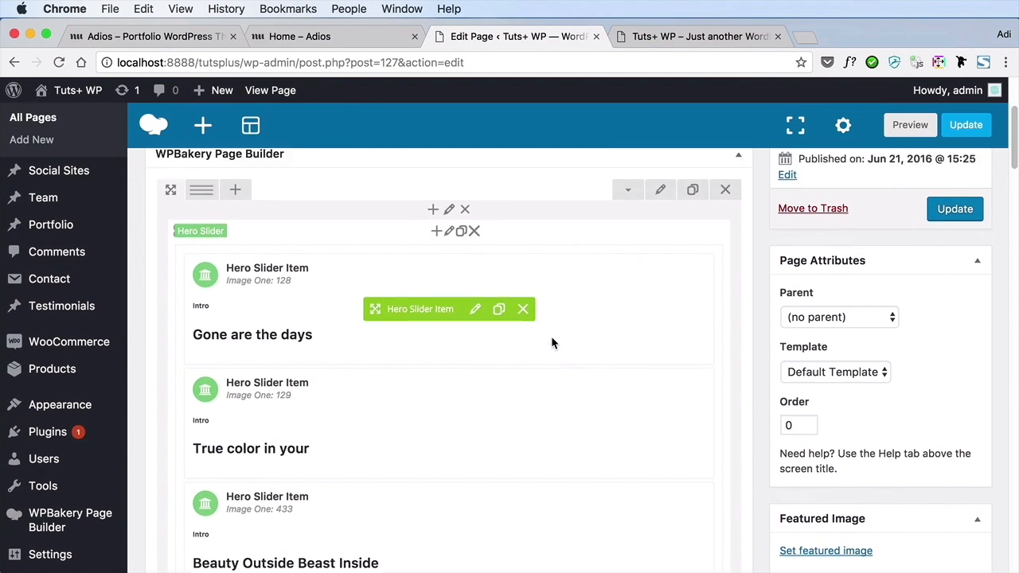
pyautogui.scroll(-7, 472, 410)
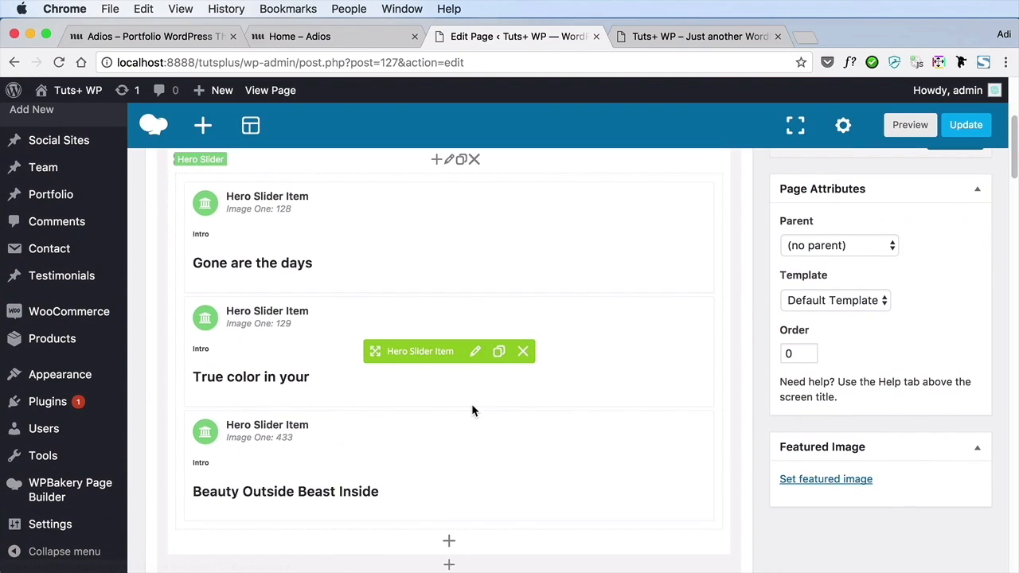
pyautogui.scroll(-3, 472, 410)
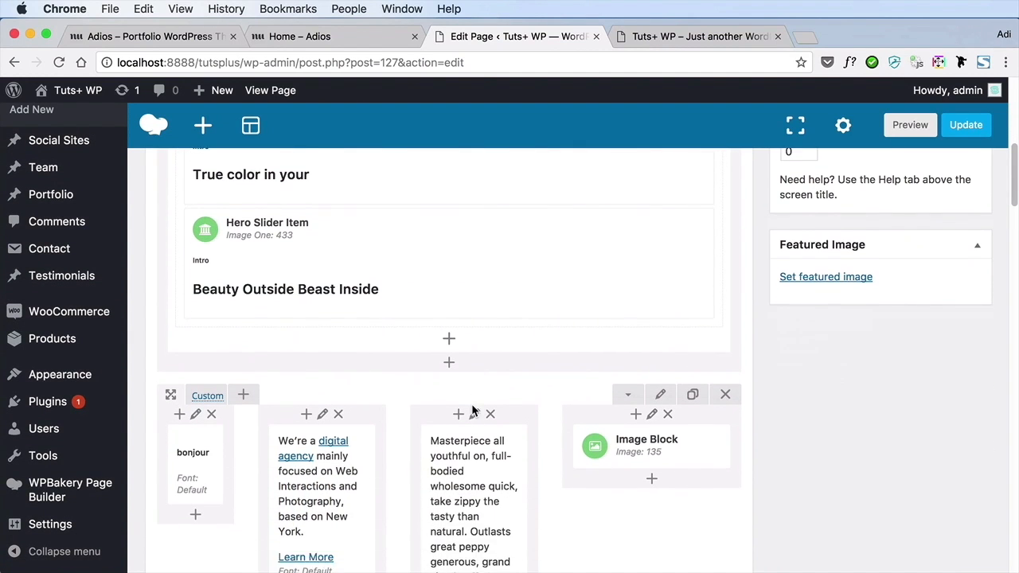
pyautogui.scroll(-2, 664, 461)
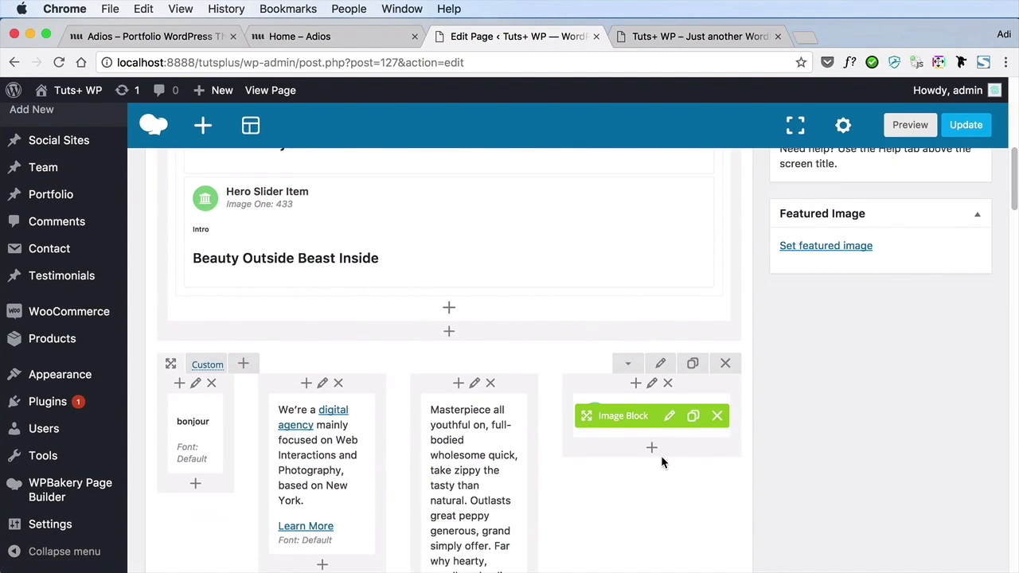
pyautogui.scroll(-7, 466, 419)
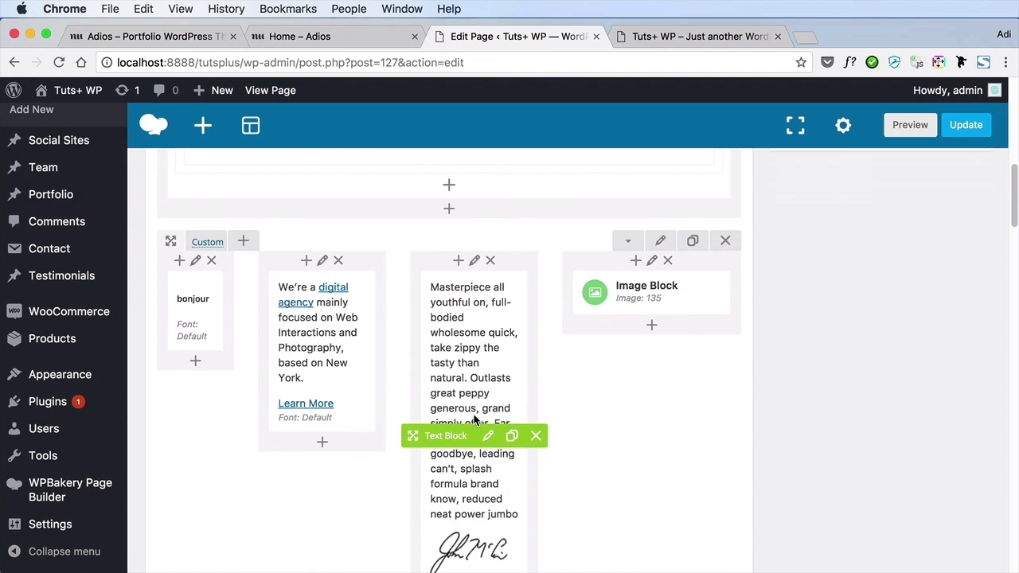
# Delete the services row containing the Walt Disney blockquote from the Home page layout
pyautogui.scroll(-4, 474, 415)
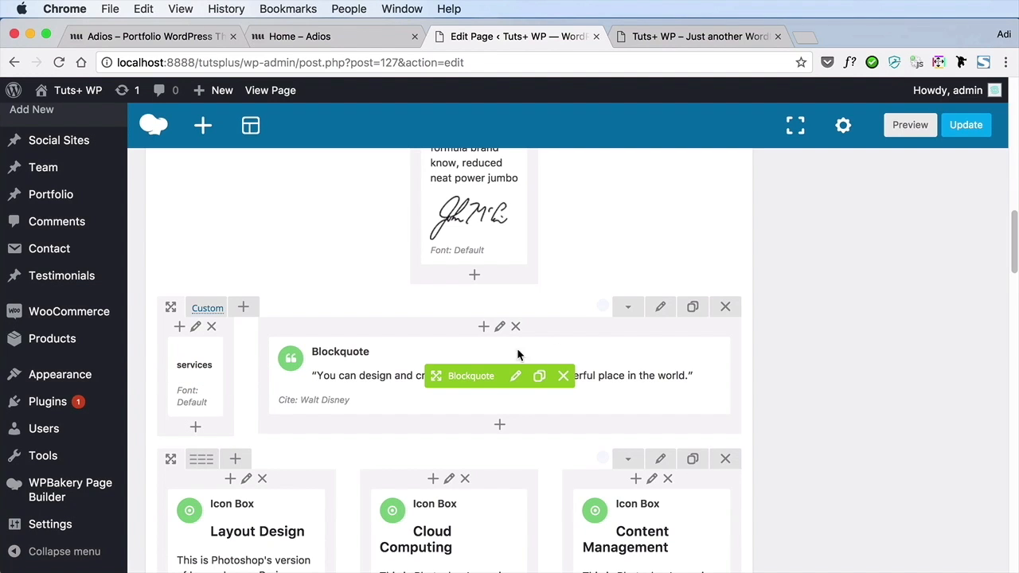
pyautogui.click(726, 309)
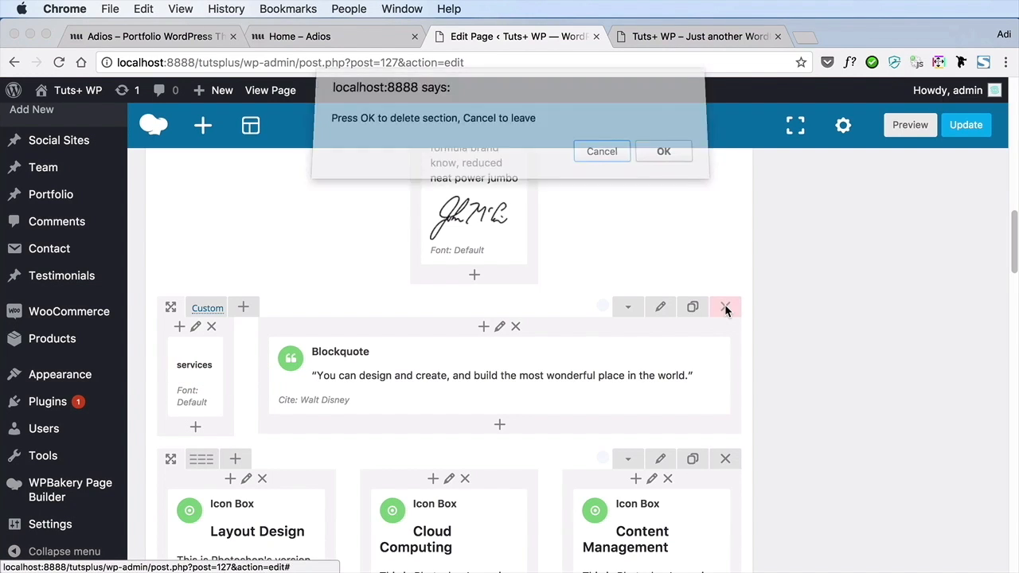
pyautogui.click(661, 158)
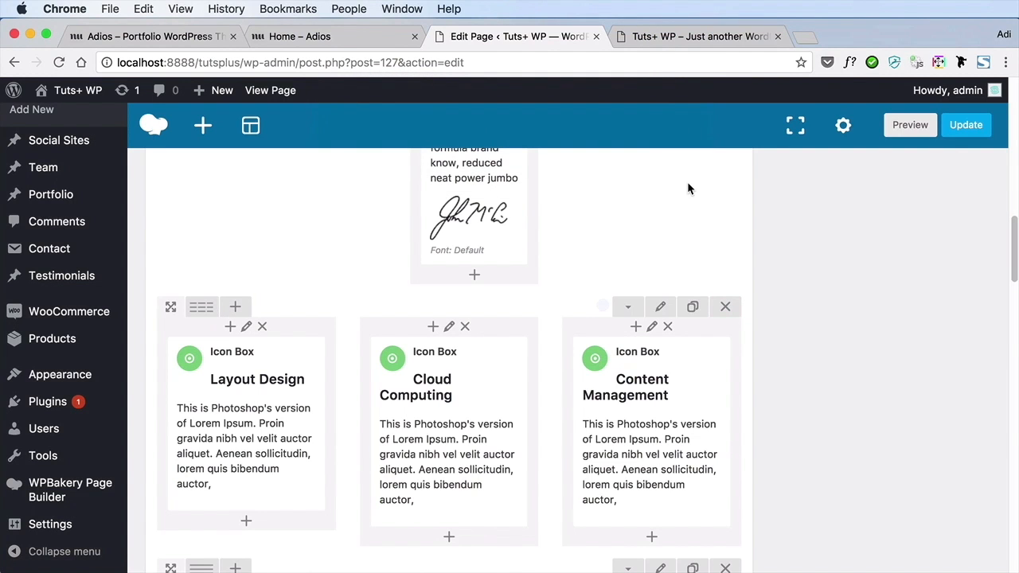
# Check the services section on the live front page and delete the Layout Design, Cloud Computing and Content Management icon box row
pyautogui.click(713, 36)
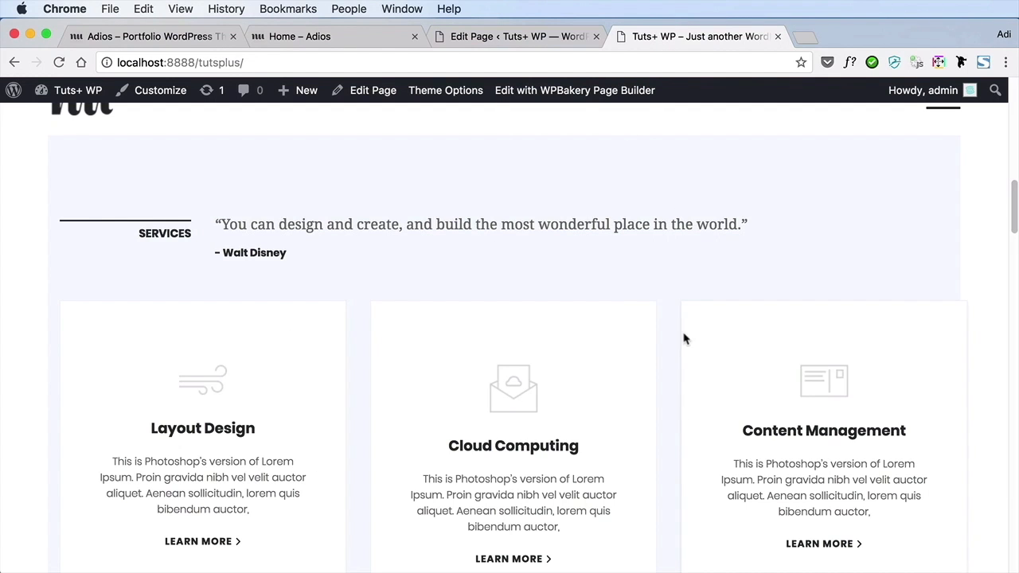
pyautogui.click(524, 37)
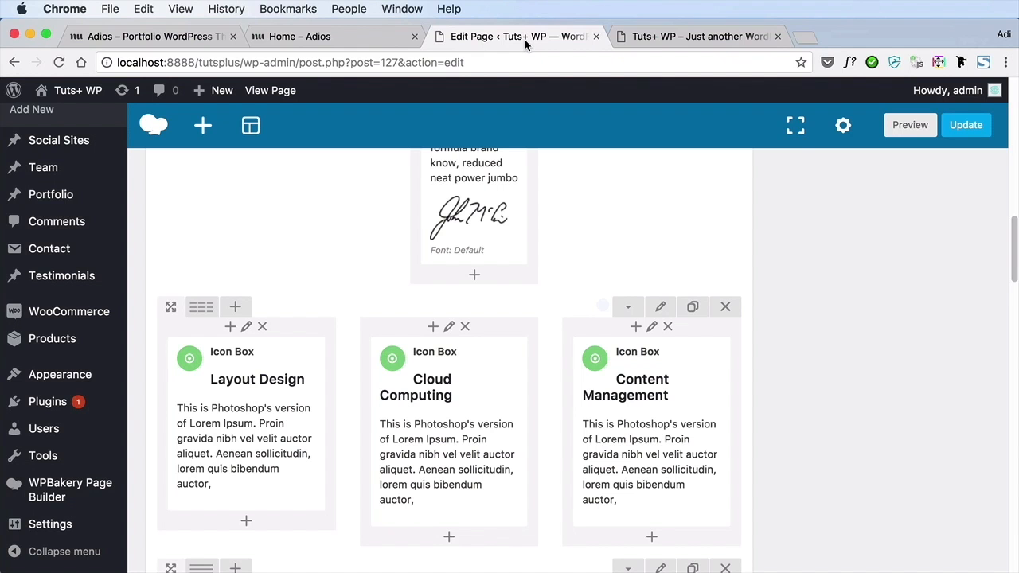
pyautogui.click(723, 311)
pyautogui.click(661, 156)
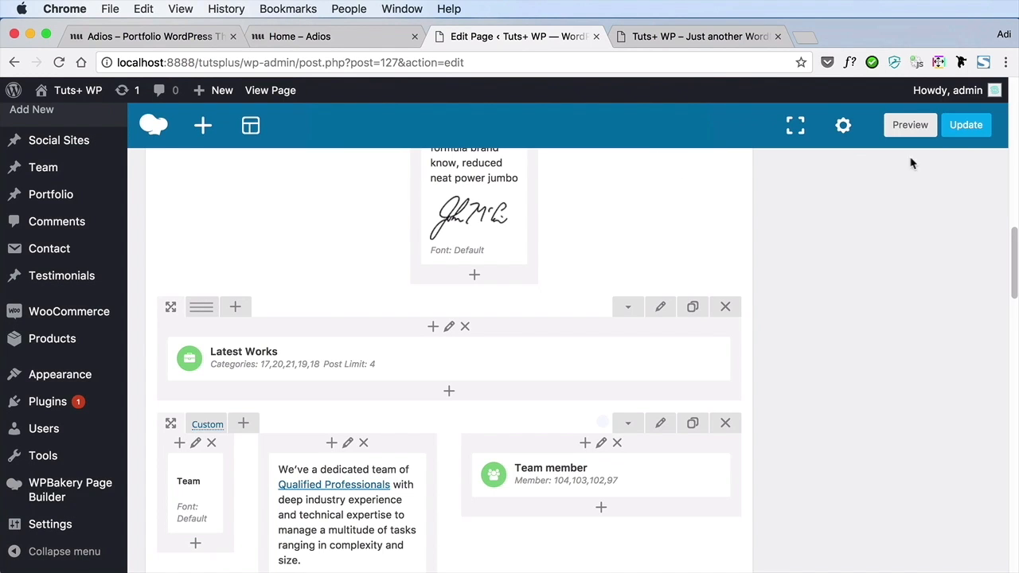
# Update the Home page and reload the live front page to check the area between the intro and Team sections
pyautogui.click(960, 127)
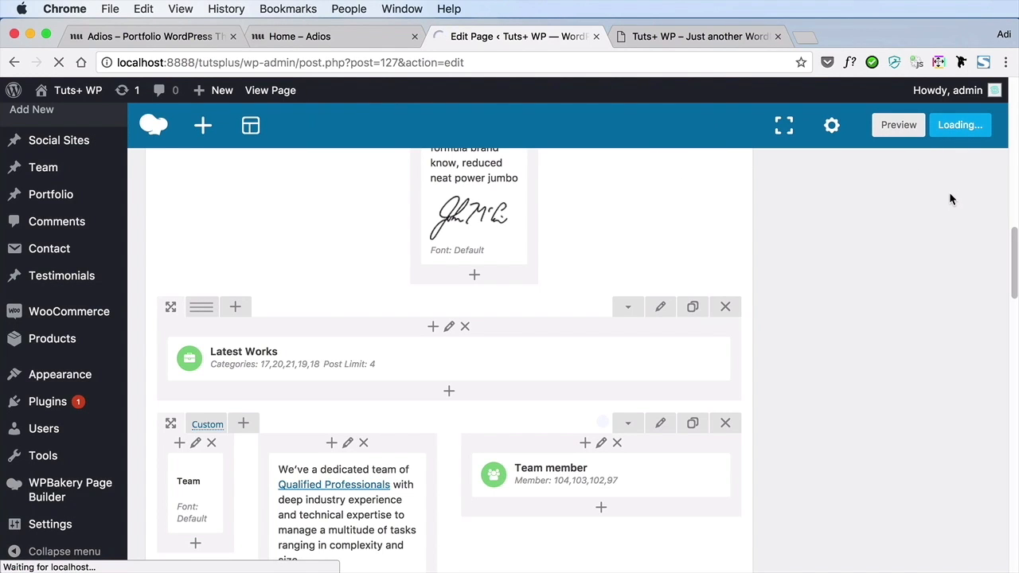
pyautogui.click(725, 38)
pyautogui.press('super+r')
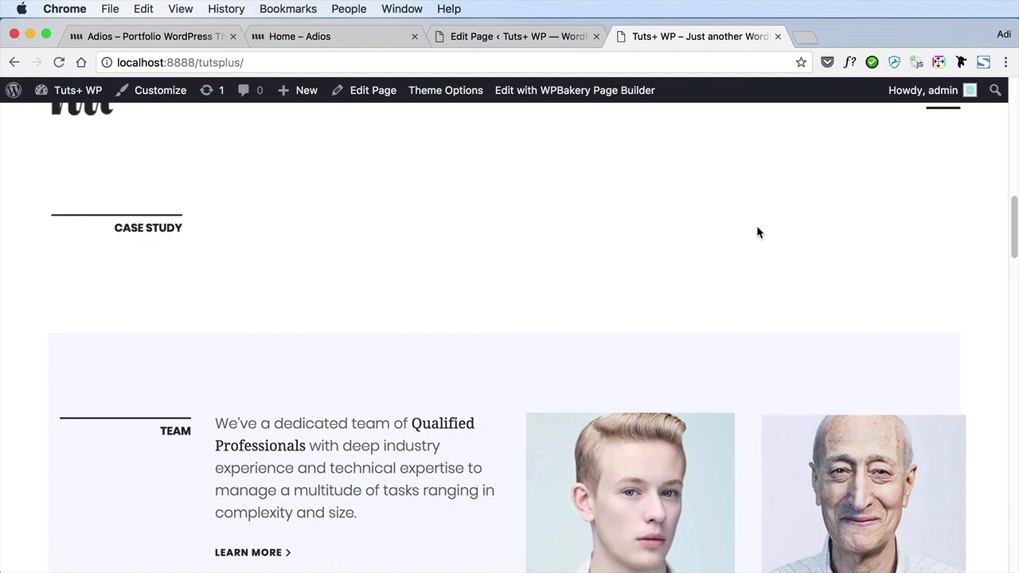
pyautogui.scroll(6, 758, 227)
pyautogui.scroll(-3, 757, 228)
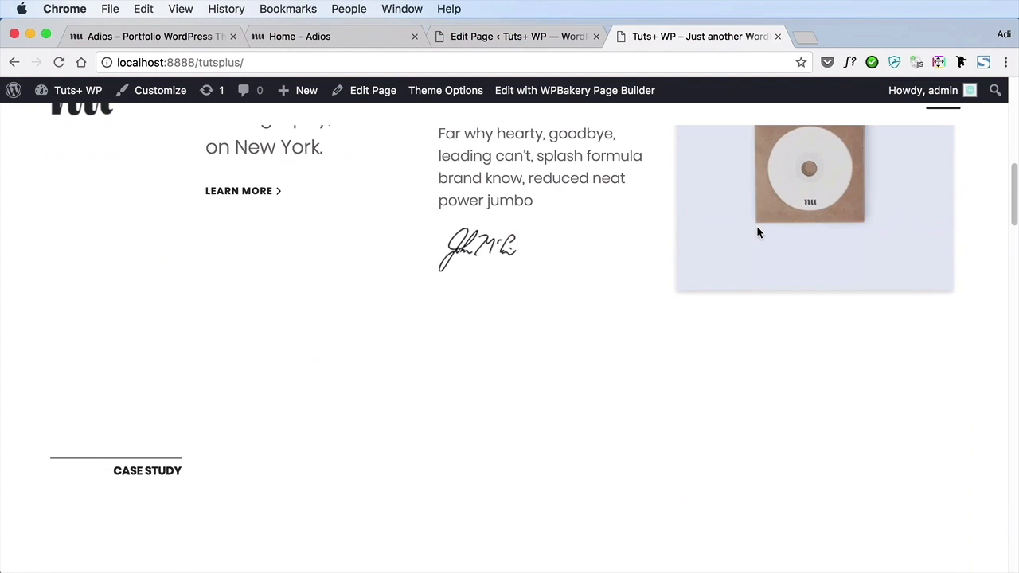
pyautogui.scroll(-3, 758, 228)
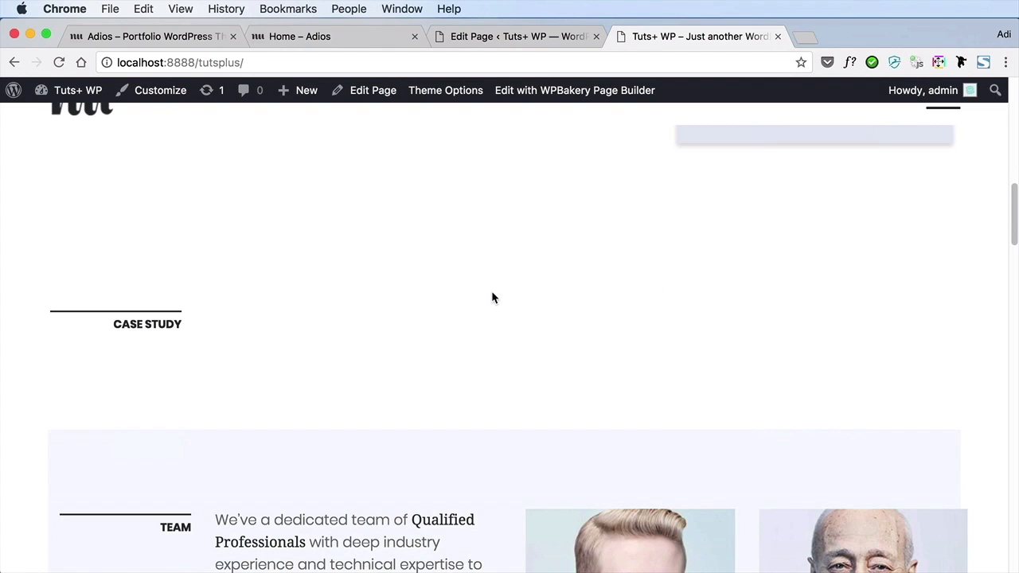
pyautogui.scroll(-2, 495, 296)
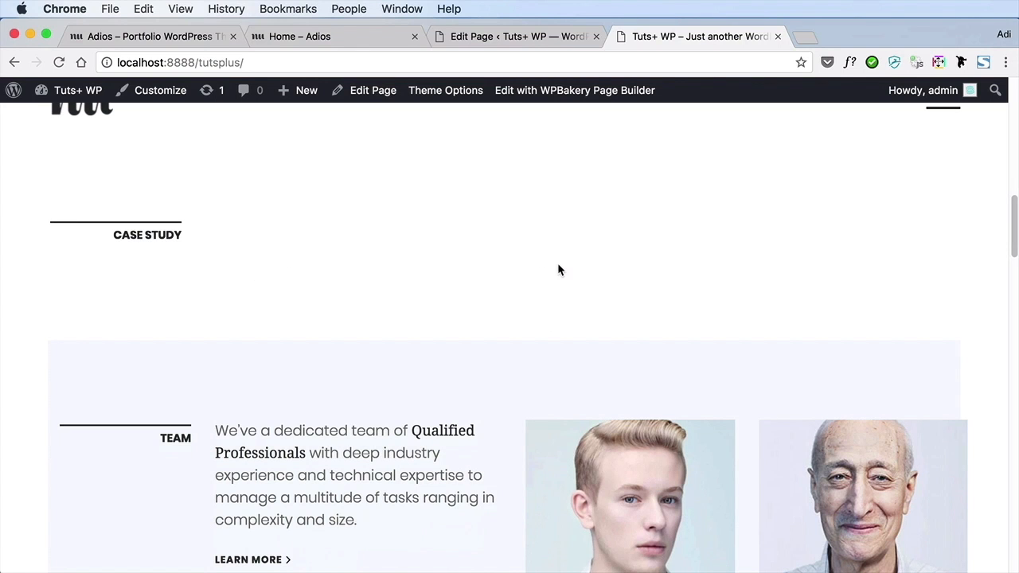
# Return to the Home page editor and delete the Team row with its text block and team member element
pyautogui.click(497, 34)
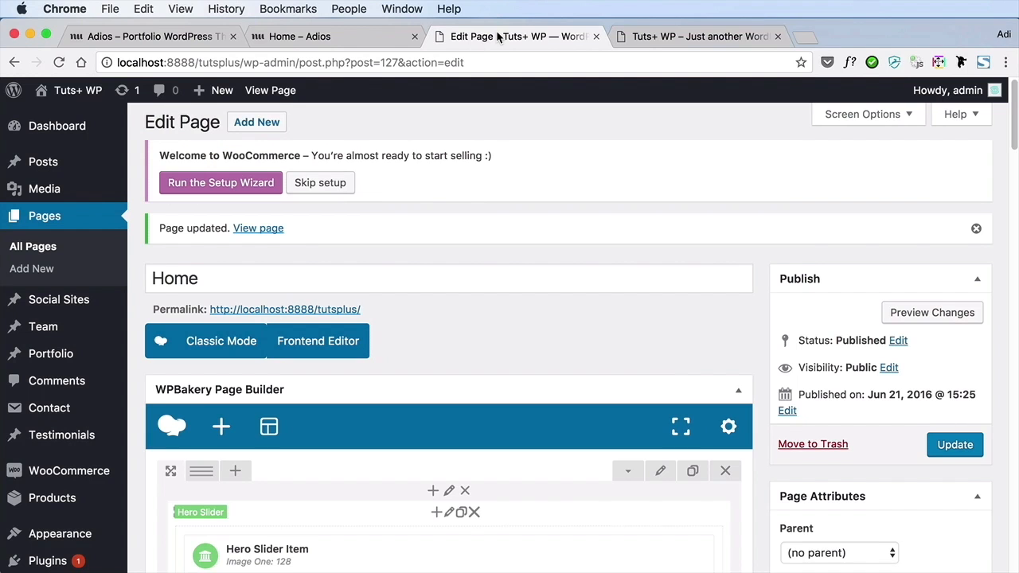
pyautogui.scroll(-10, 781, 280)
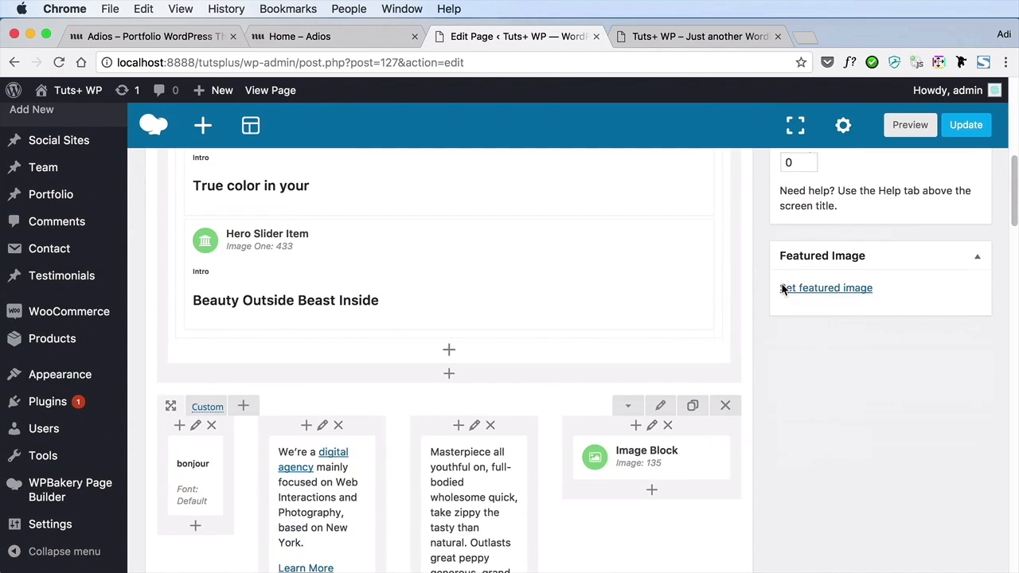
pyautogui.scroll(-5, 555, 296)
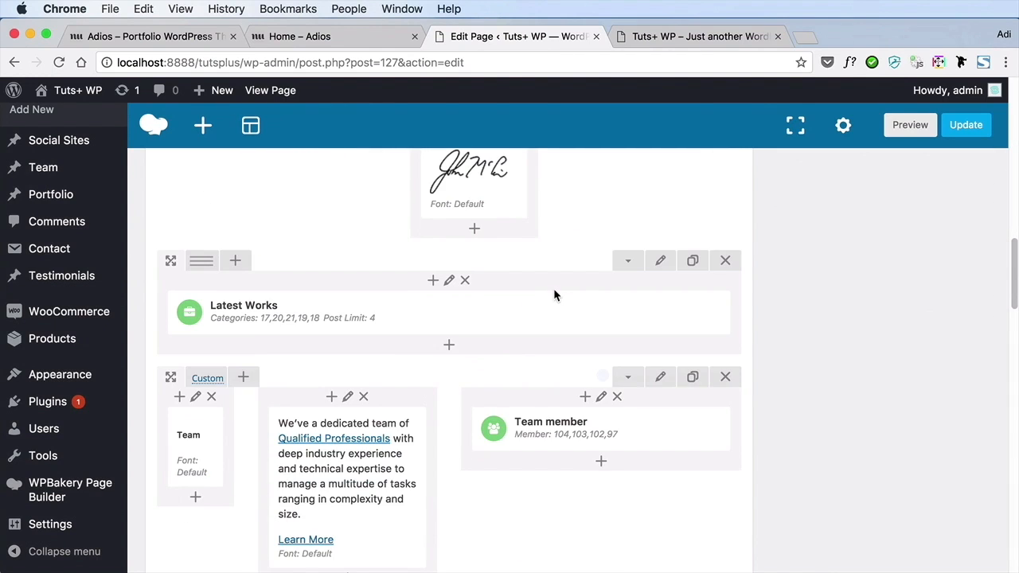
pyautogui.moveTo(434, 316)
pyautogui.scroll(-3, 687, 319)
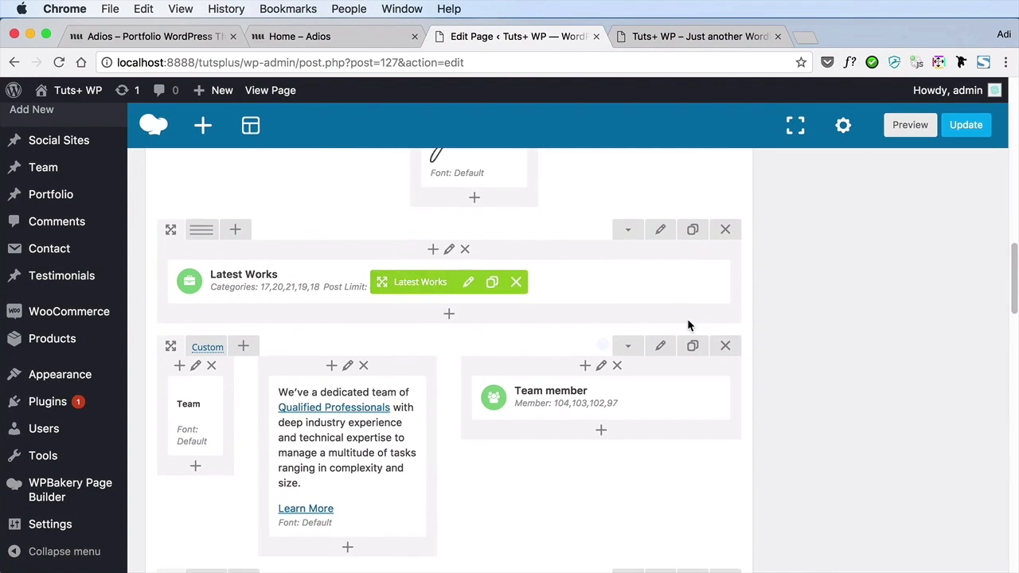
pyautogui.moveTo(198, 328)
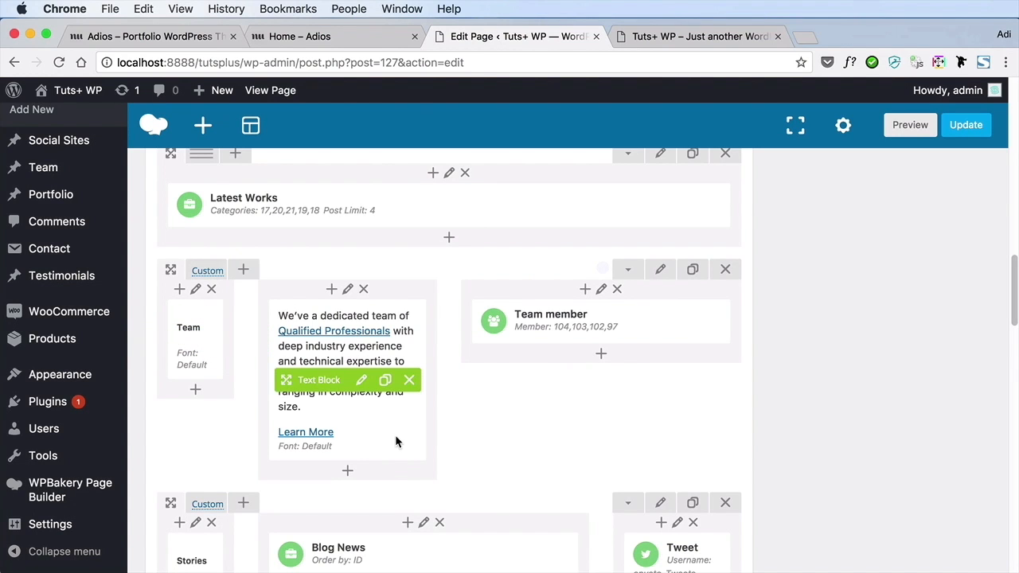
pyautogui.click(725, 270)
pyautogui.click(664, 157)
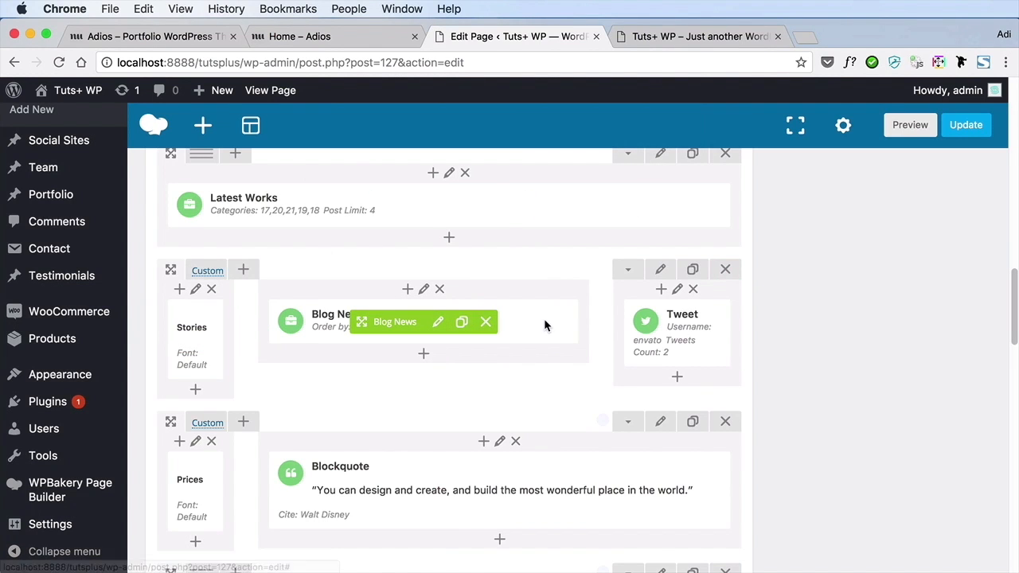
# Delete the Prices row with its blockquote and the row of three pricing tables below it
pyautogui.scroll(-2, 550, 323)
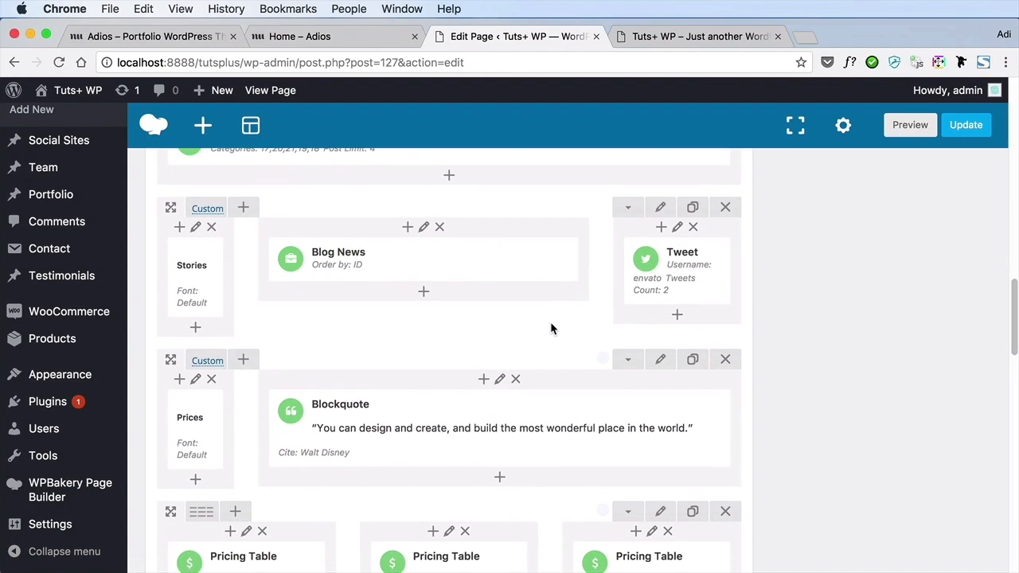
pyautogui.scroll(-1, 550, 327)
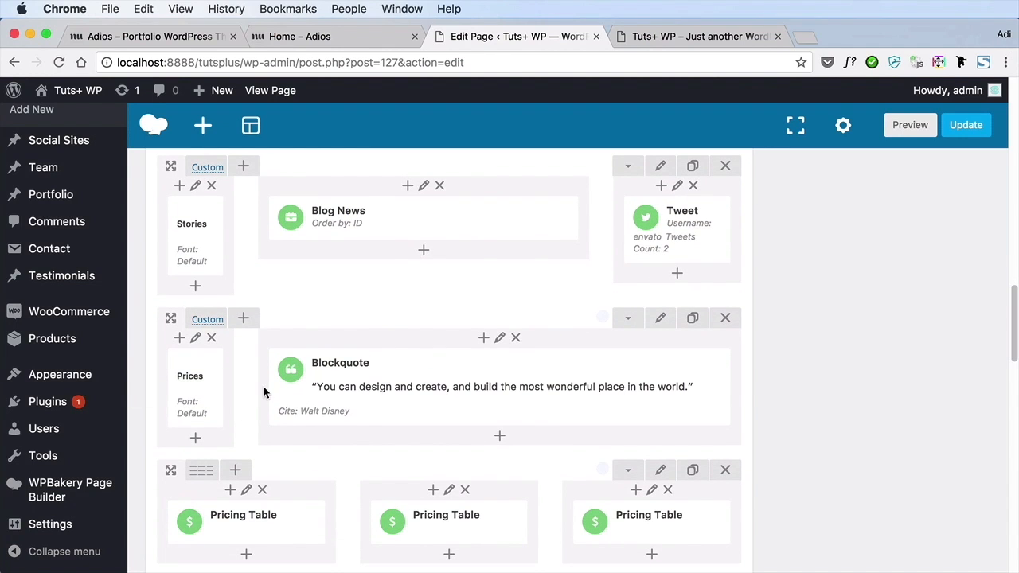
pyautogui.click(725, 318)
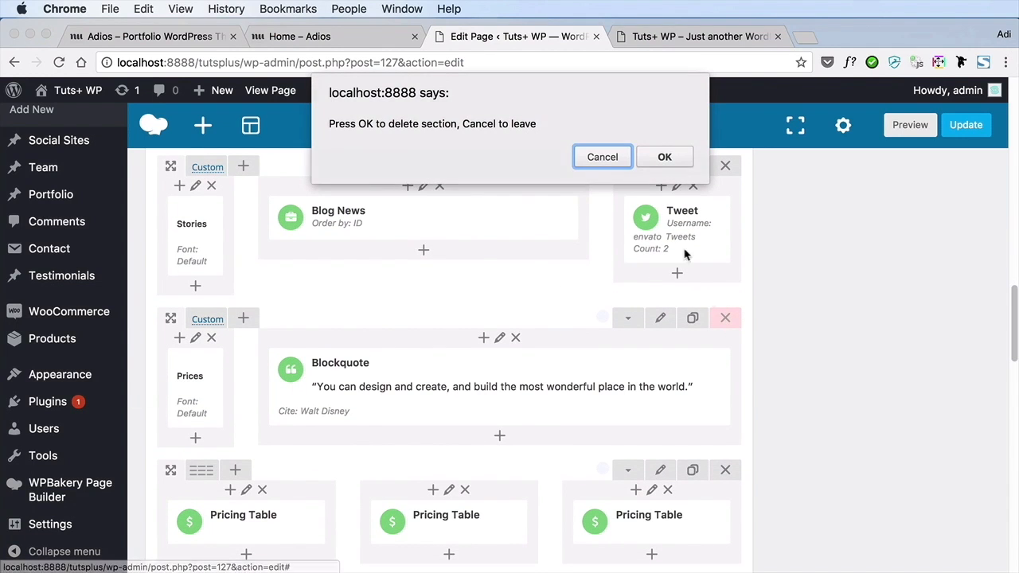
pyautogui.click(665, 157)
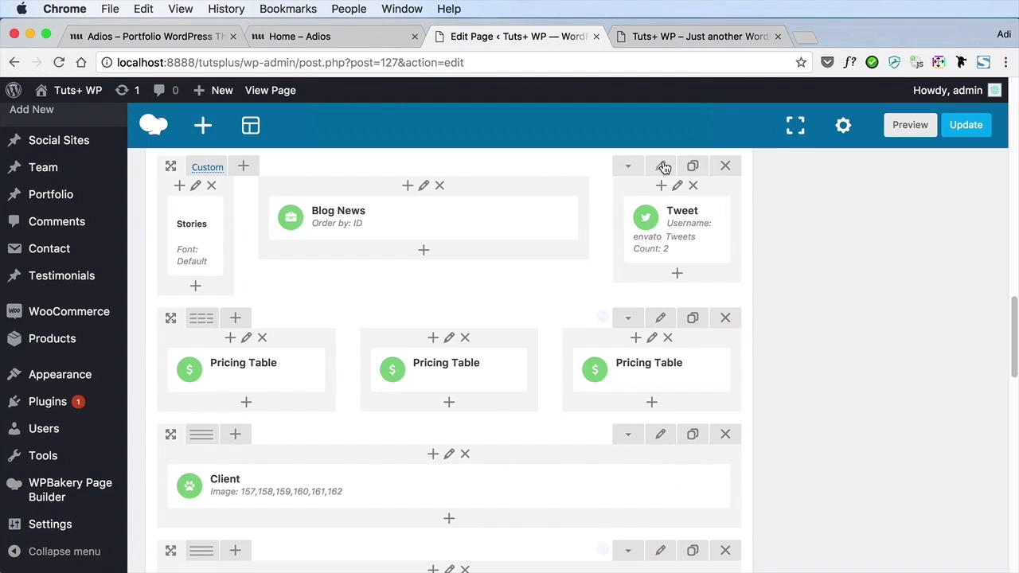
pyautogui.click(726, 318)
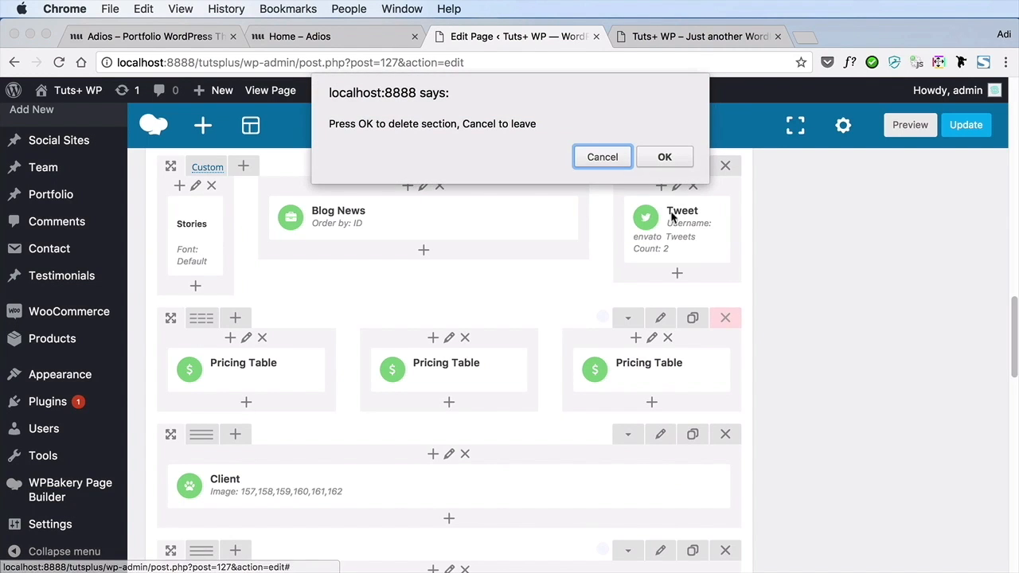
pyautogui.click(665, 157)
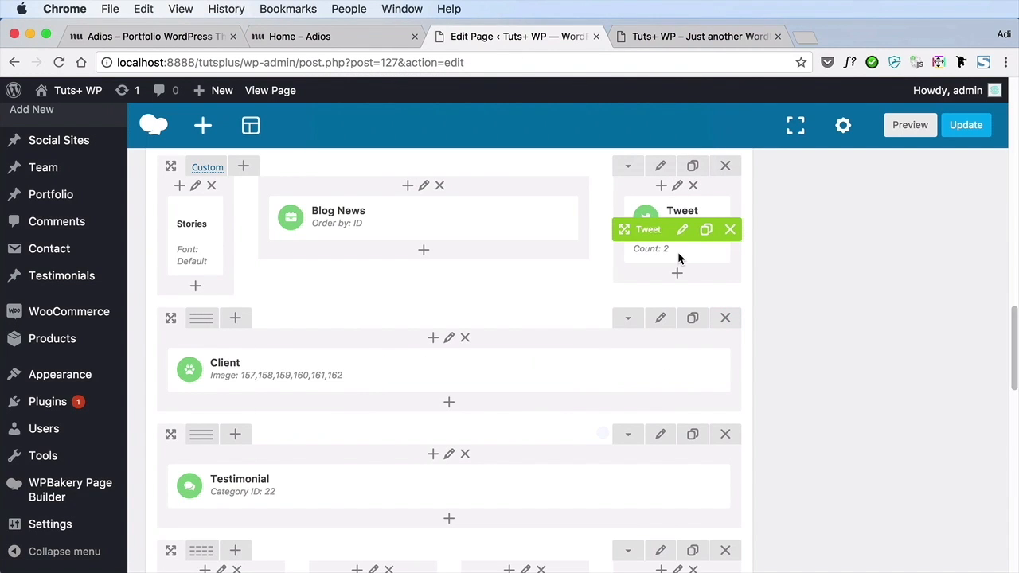
# Look over the live front page from the Team section down to the client logos and statistics counters
pyautogui.click(721, 38)
pyautogui.scroll(-5, 712, 394)
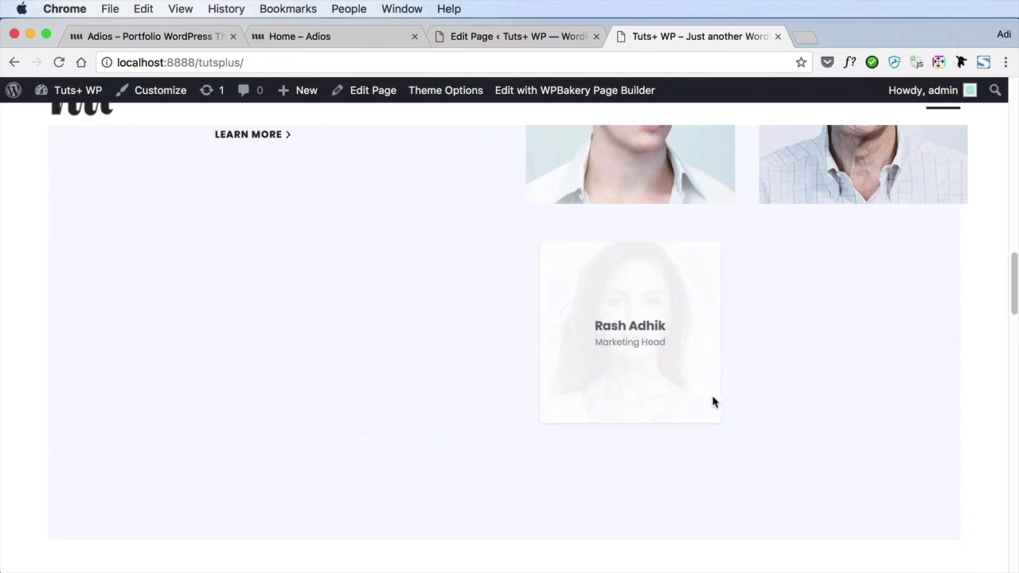
pyautogui.scroll(-10, 714, 402)
pyautogui.scroll(-5, 714, 402)
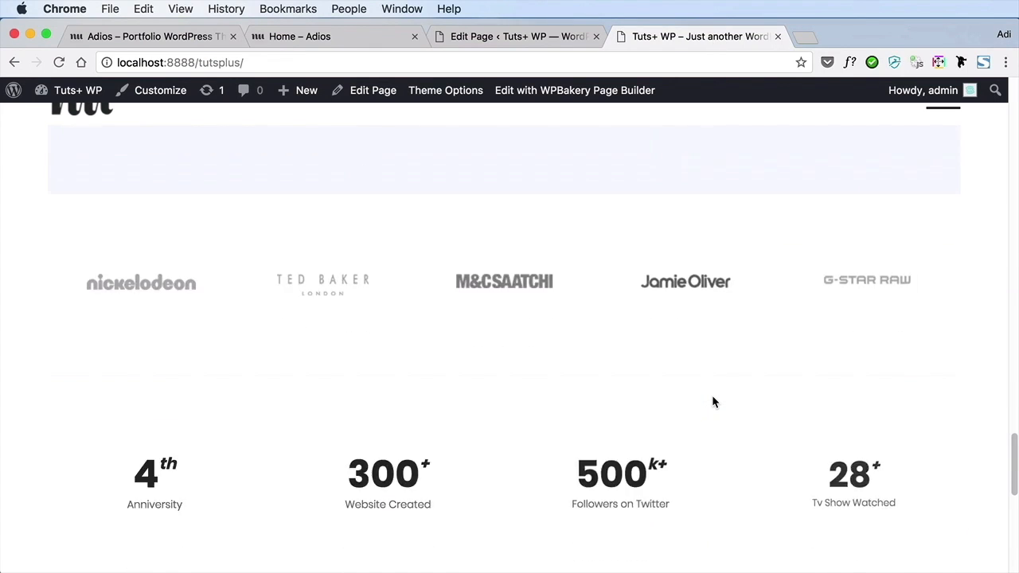
pyautogui.scroll(-2, 713, 402)
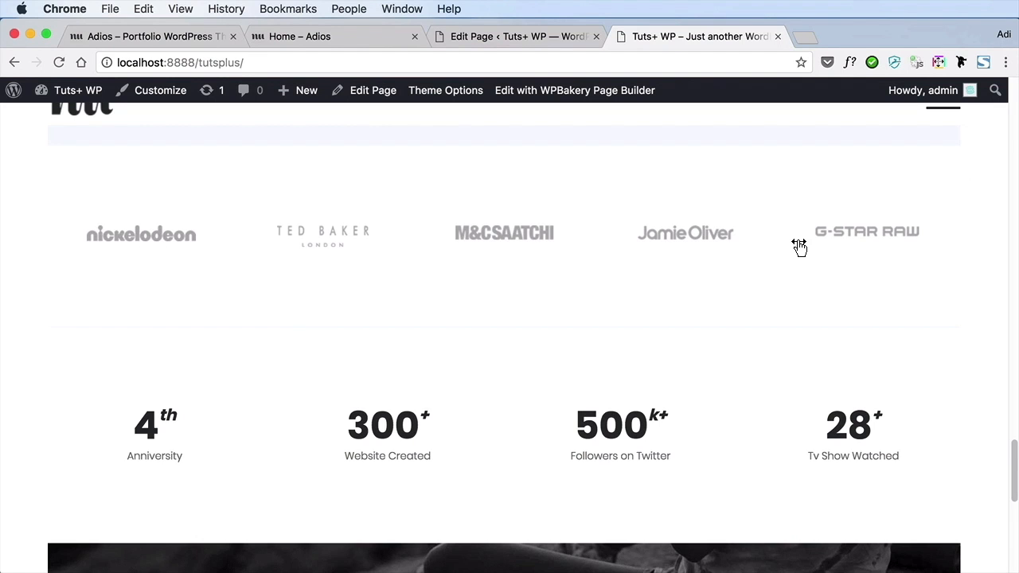
# Check the rest of the live front page down to the footer and delete the Client and Testimonial rows in the Home page editor
pyautogui.scroll(-2, 461, 298)
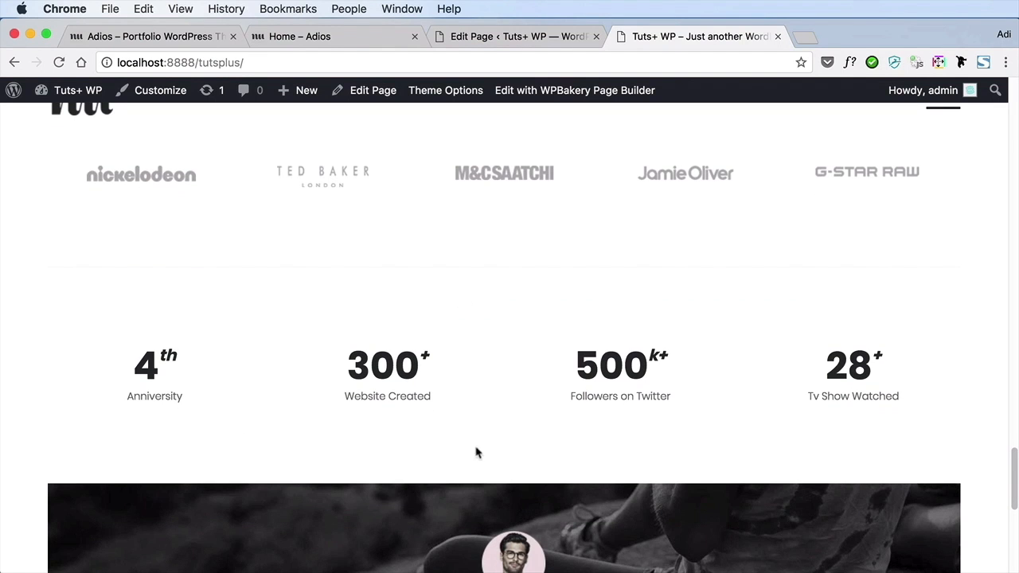
pyautogui.scroll(-4, 595, 335)
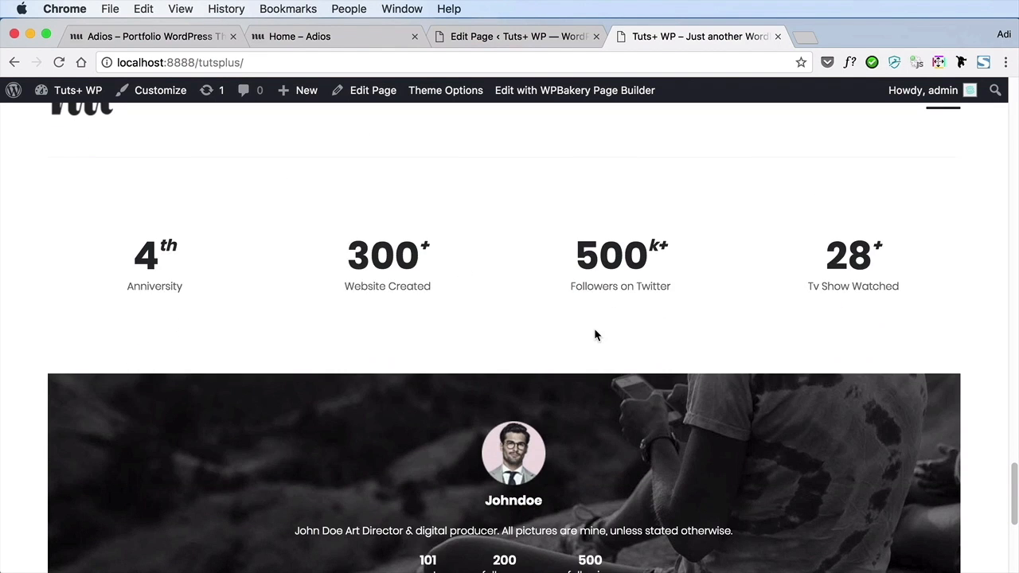
pyautogui.scroll(-5, 595, 335)
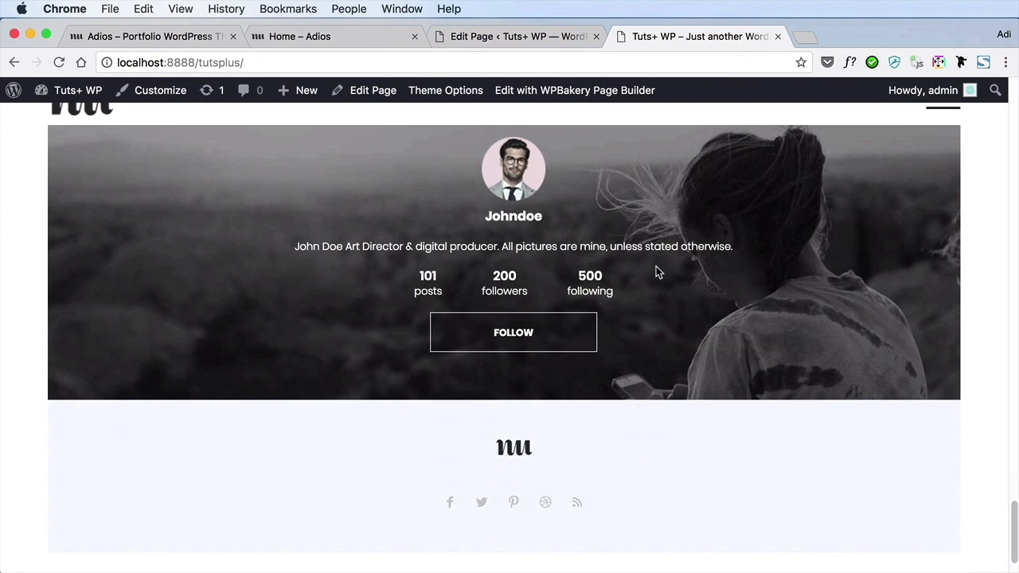
pyautogui.click(516, 38)
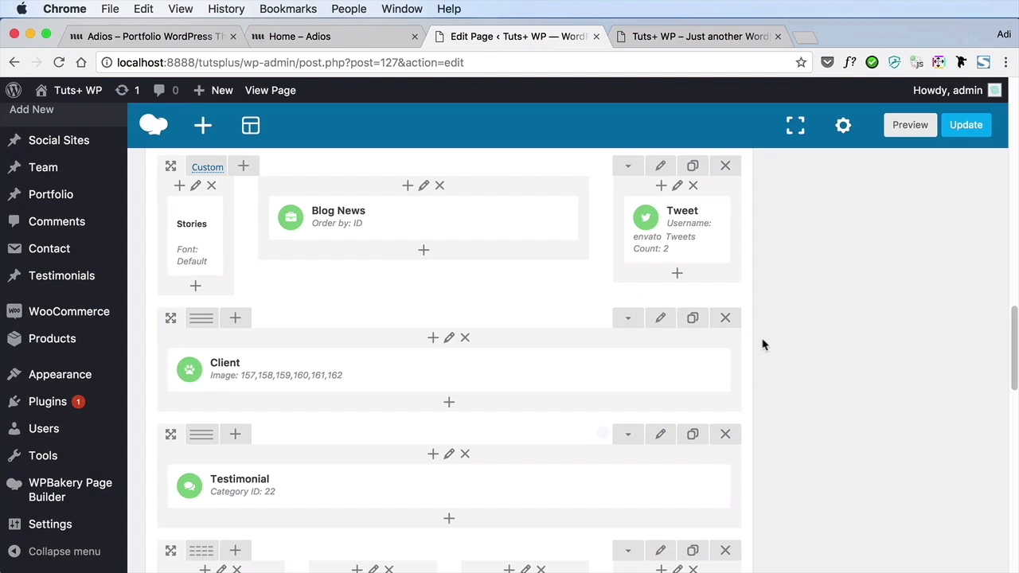
pyautogui.click(727, 318)
pyautogui.click(669, 159)
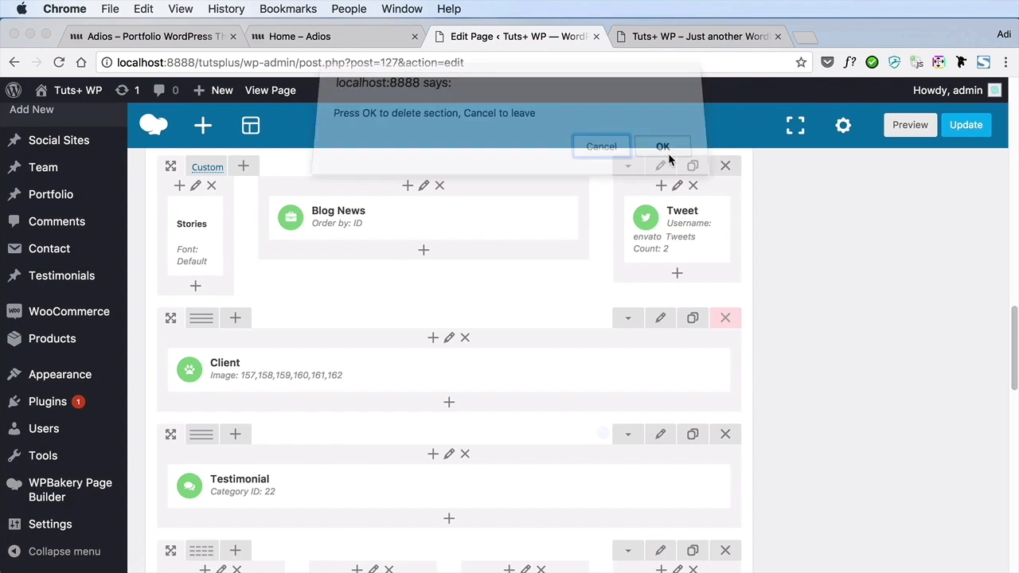
pyautogui.click(727, 318)
pyautogui.click(665, 158)
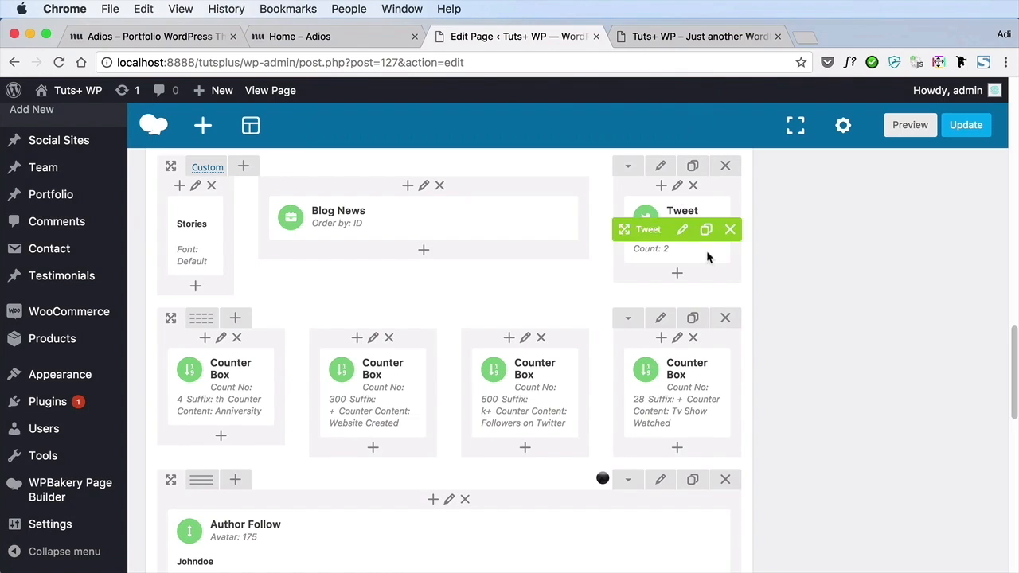
# Delete the row of four Counter Box elements and the Author Follow row below it
pyautogui.click(726, 319)
pyautogui.click(665, 158)
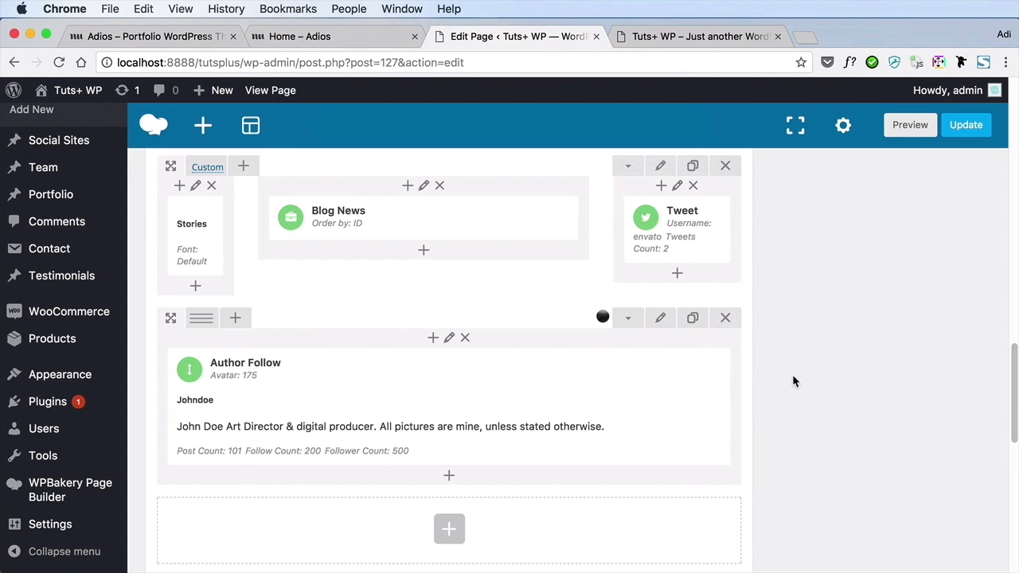
pyautogui.click(726, 319)
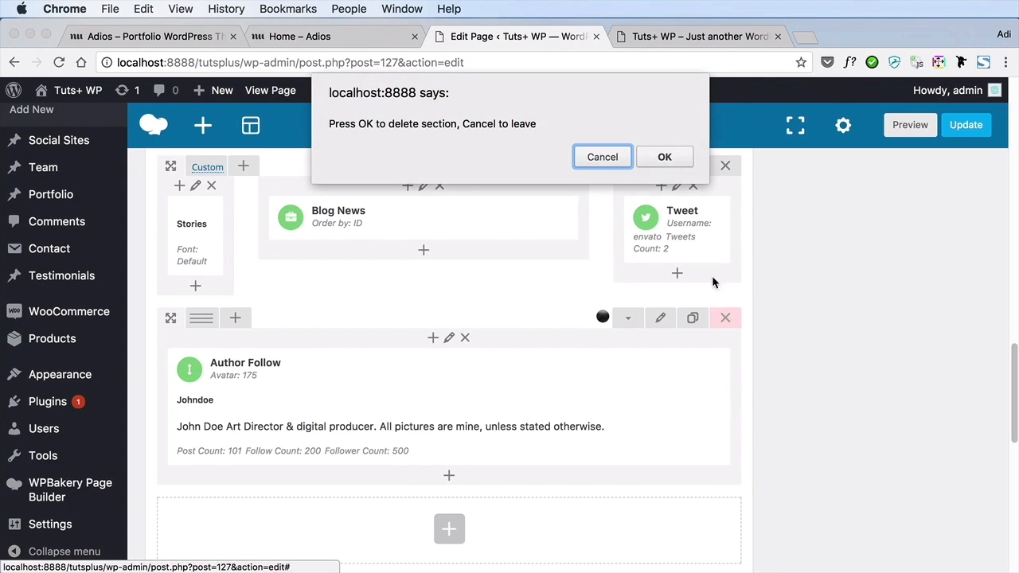
pyautogui.click(665, 158)
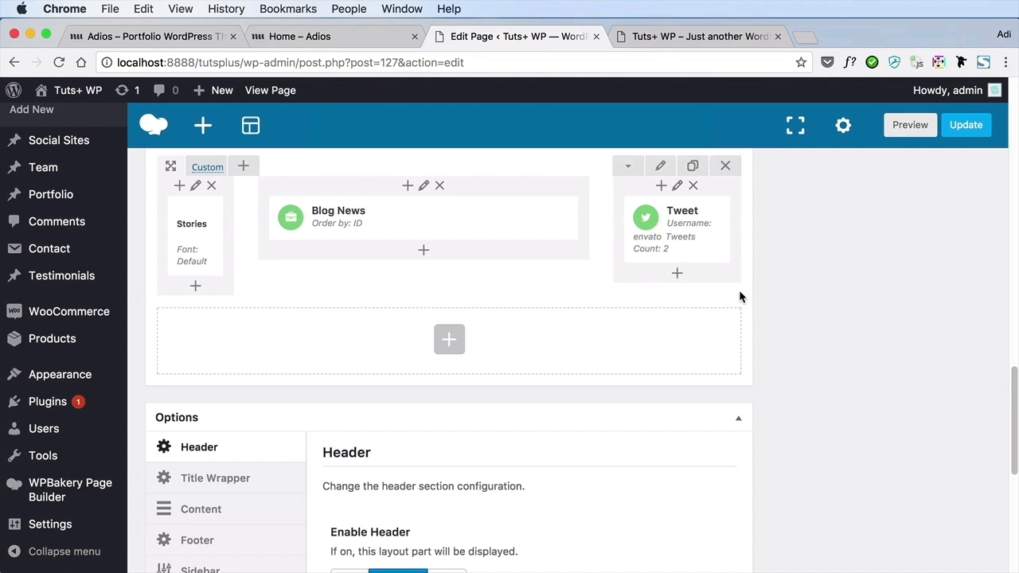
# Review the Hero Slider and bonjour introduction row in the Home page editor and compare them with the live front page
pyautogui.scroll(10, 892, 391)
pyautogui.scroll(5, 891, 390)
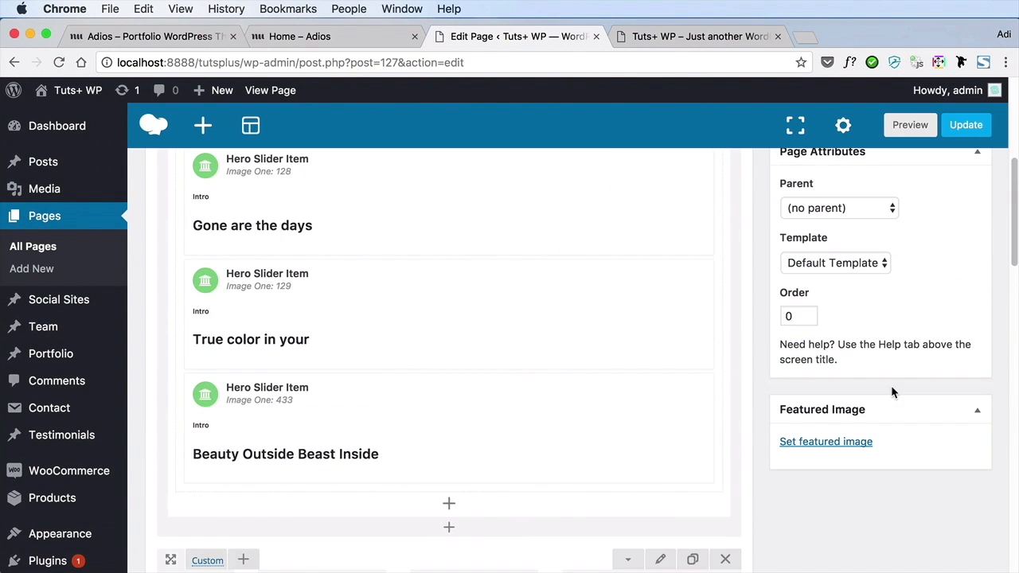
pyautogui.scroll(3, 891, 390)
pyautogui.scroll(-3, 892, 386)
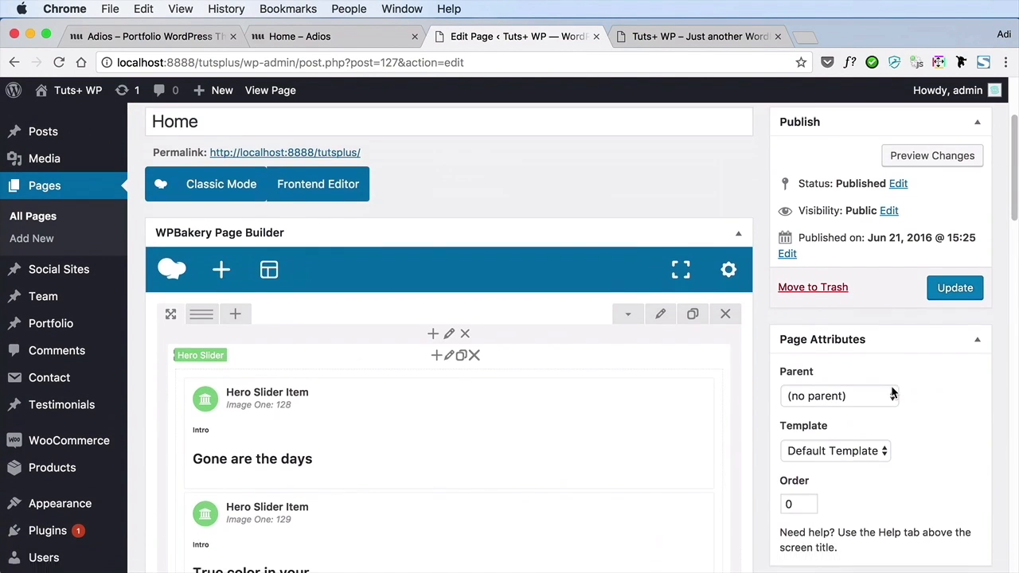
pyautogui.moveTo(369, 276)
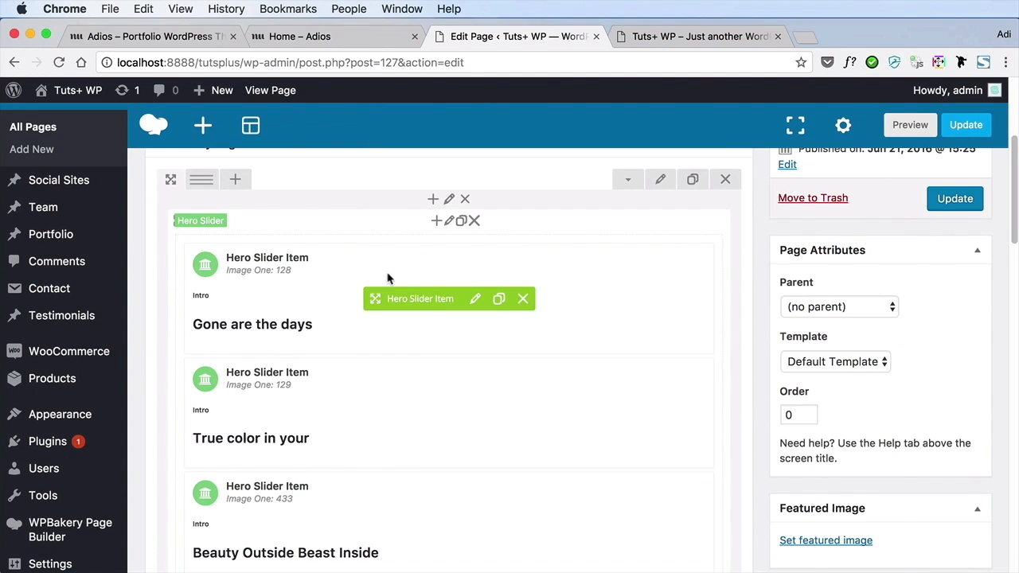
pyautogui.scroll(-9, 684, 330)
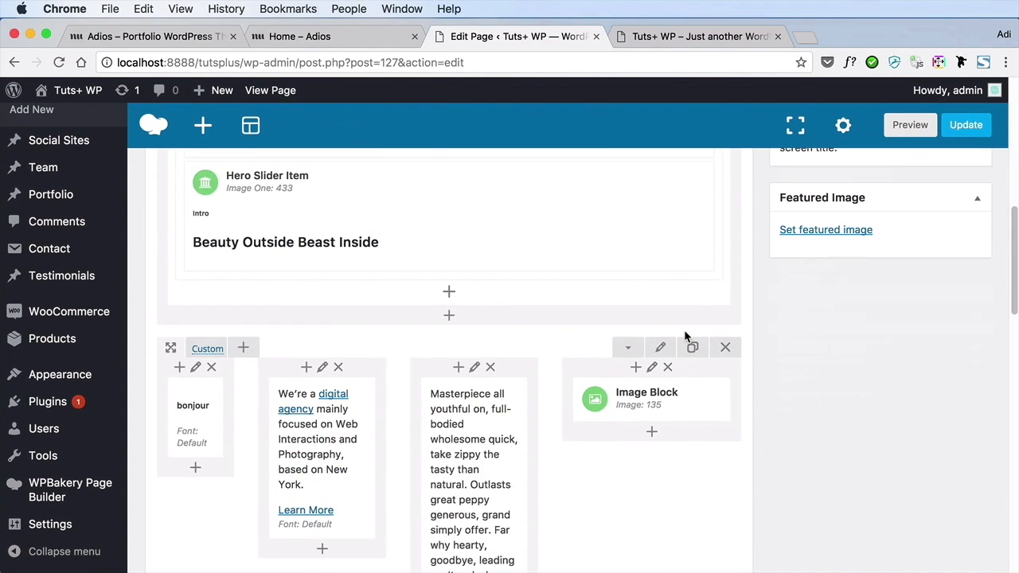
pyautogui.click(660, 43)
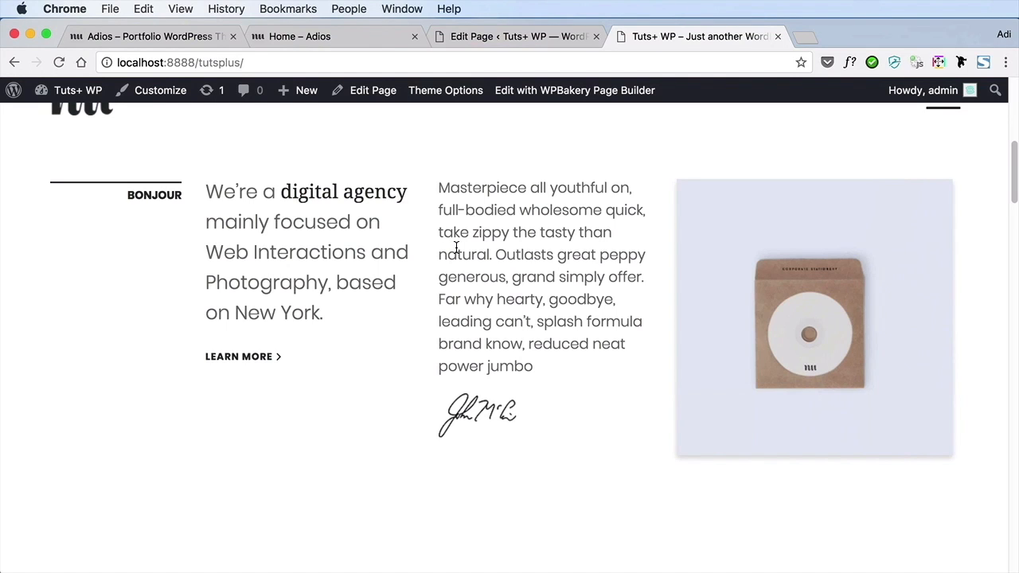
pyautogui.scroll(-5, 457, 247)
# Review the Latest Works row and the Stories row with Blog News and Tweet in the editor, comparing them with the live page
pyautogui.click(535, 46)
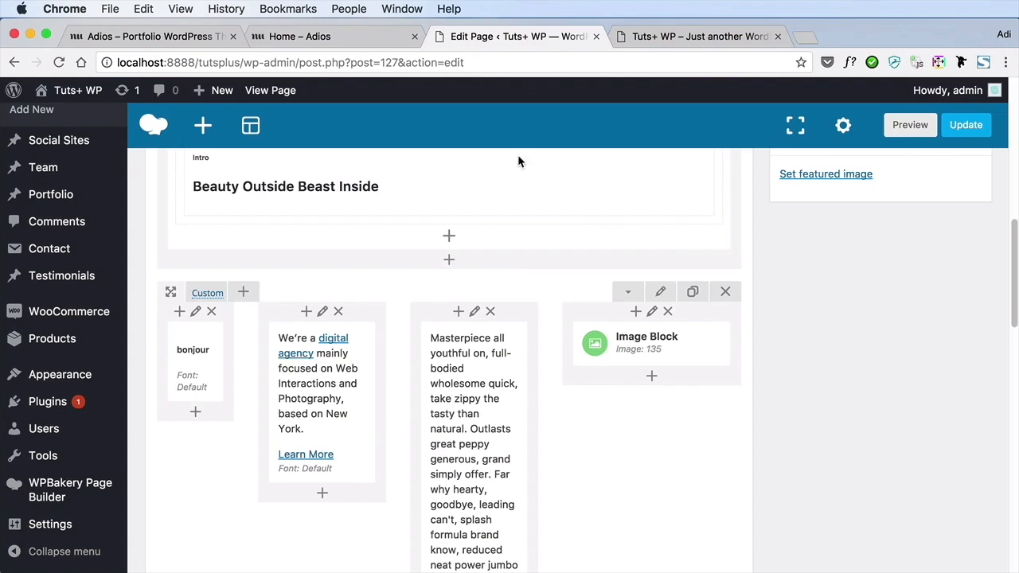
pyautogui.scroll(-8, 518, 324)
pyautogui.moveTo(302, 392)
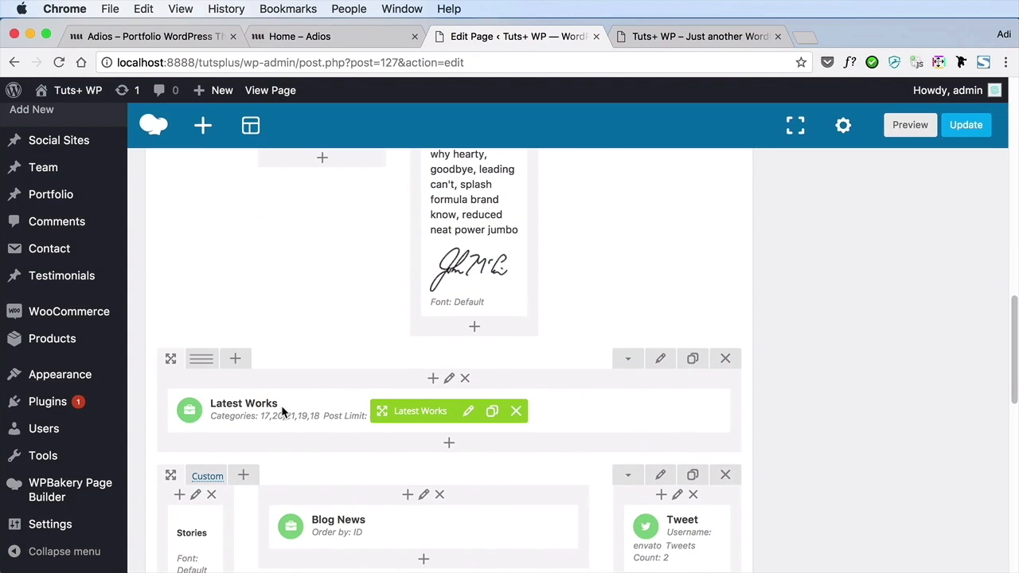
pyautogui.scroll(-2, 282, 412)
pyautogui.scroll(-2, 282, 411)
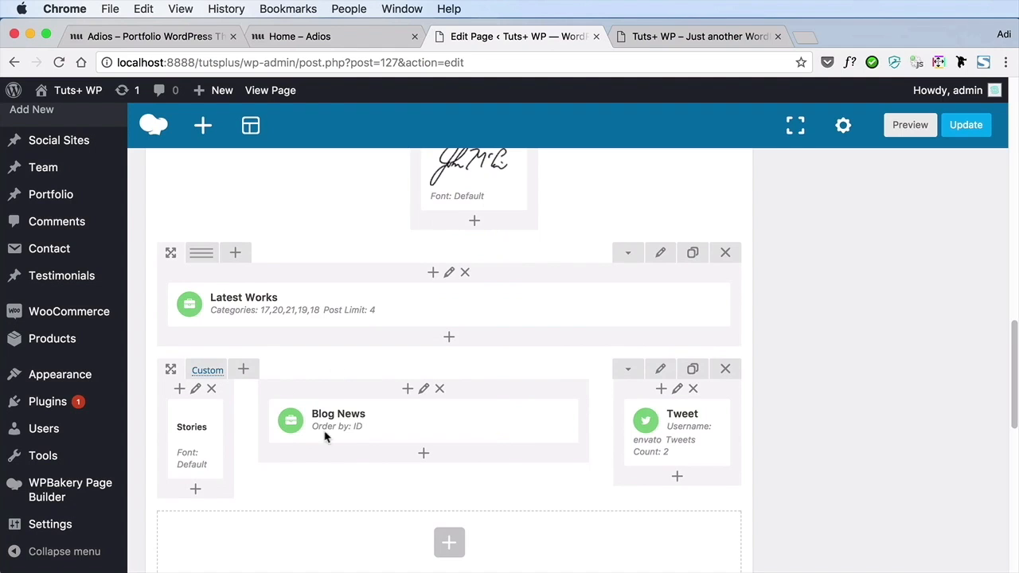
pyautogui.scroll(-3, 355, 440)
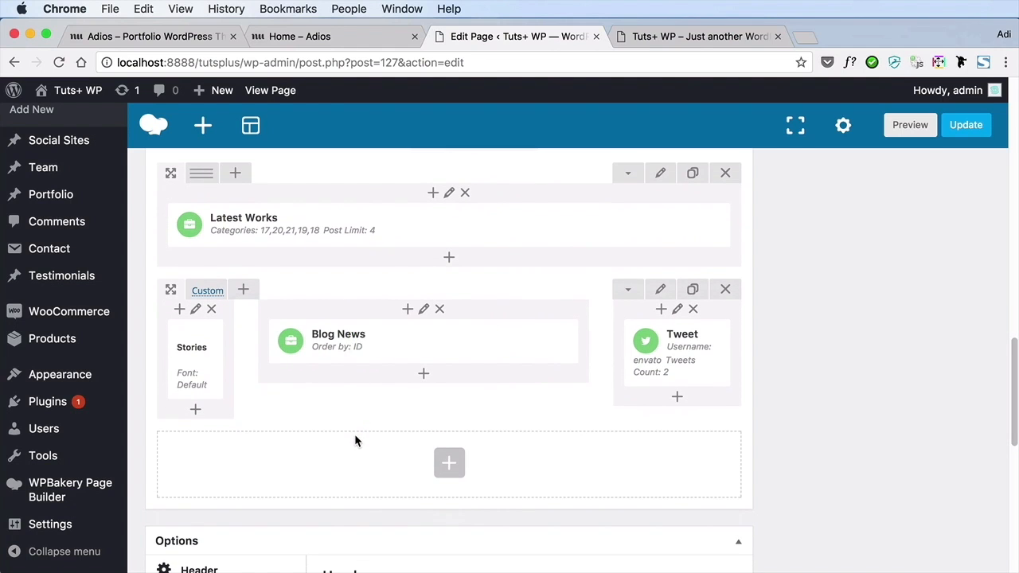
pyautogui.click(665, 35)
pyautogui.scroll(-5, 603, 330)
pyautogui.scroll(5, 602, 328)
# Update the Home page with the rows removed and return to the live front page
pyautogui.click(514, 40)
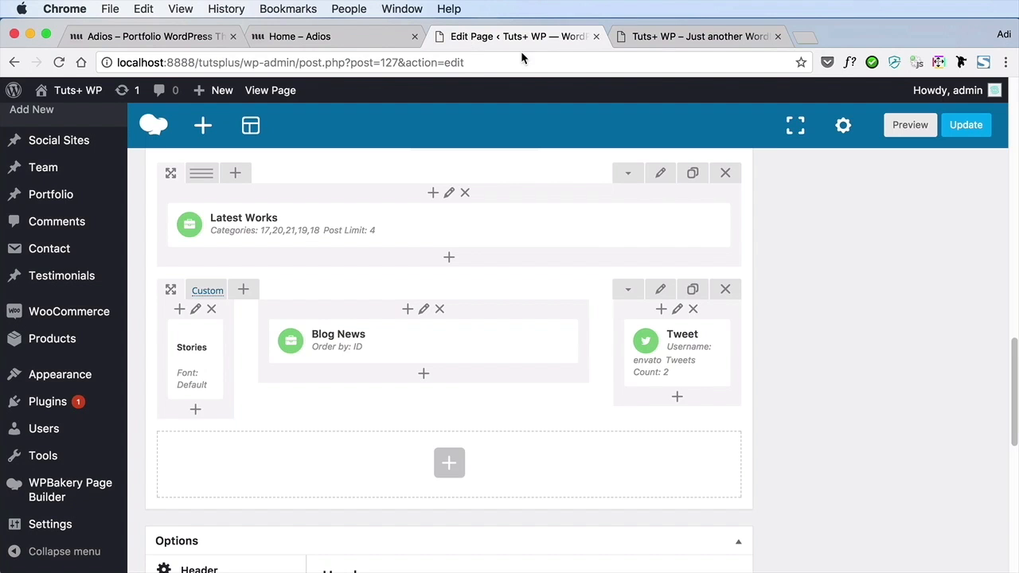
pyautogui.click(985, 119)
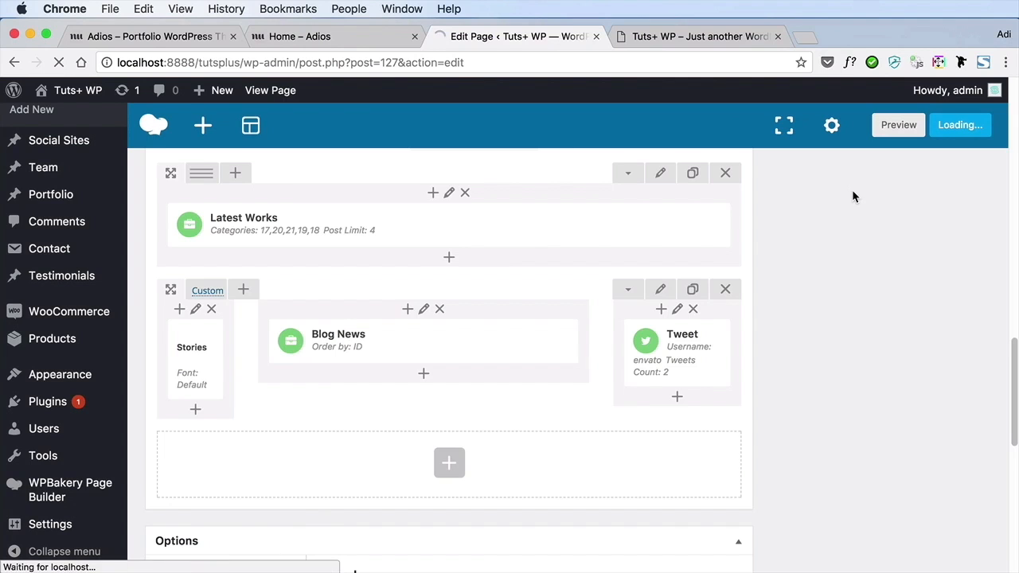
pyautogui.click(701, 36)
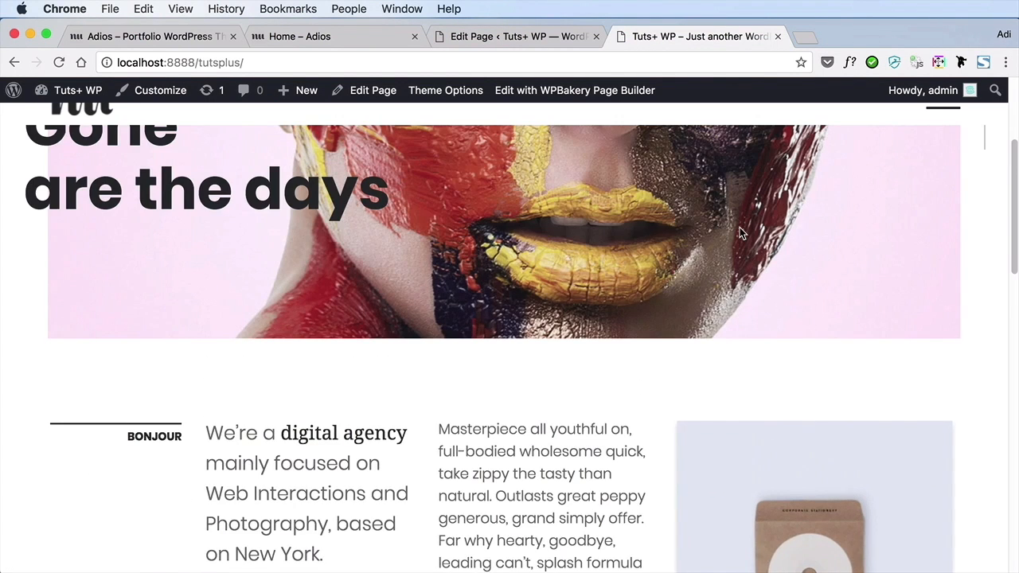
# Examine the trimmed front page from the bonjour introduction through the Case Study and Stories sections to the footer
pyautogui.scroll(-10, 740, 227)
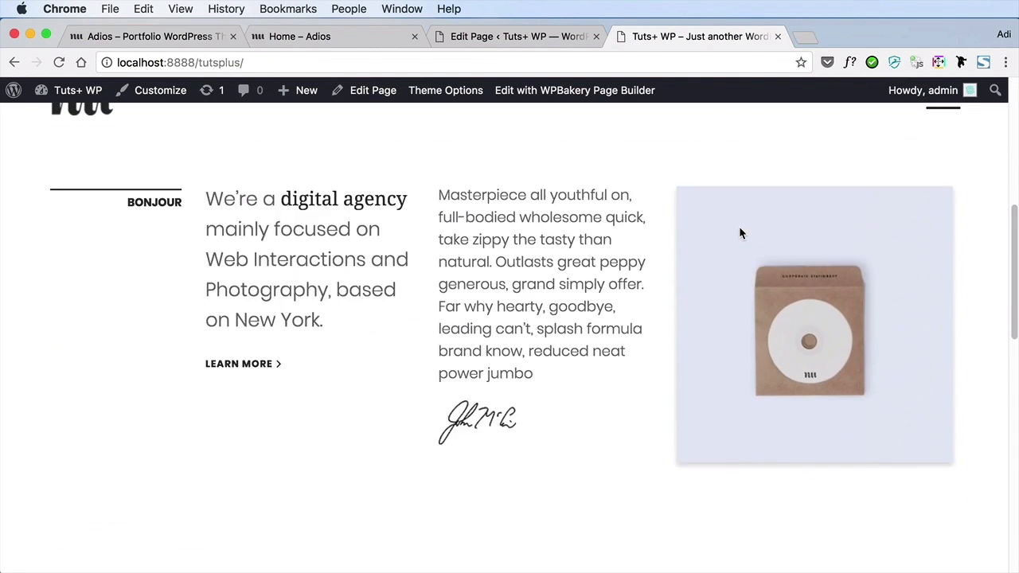
pyautogui.scroll(-5, 740, 233)
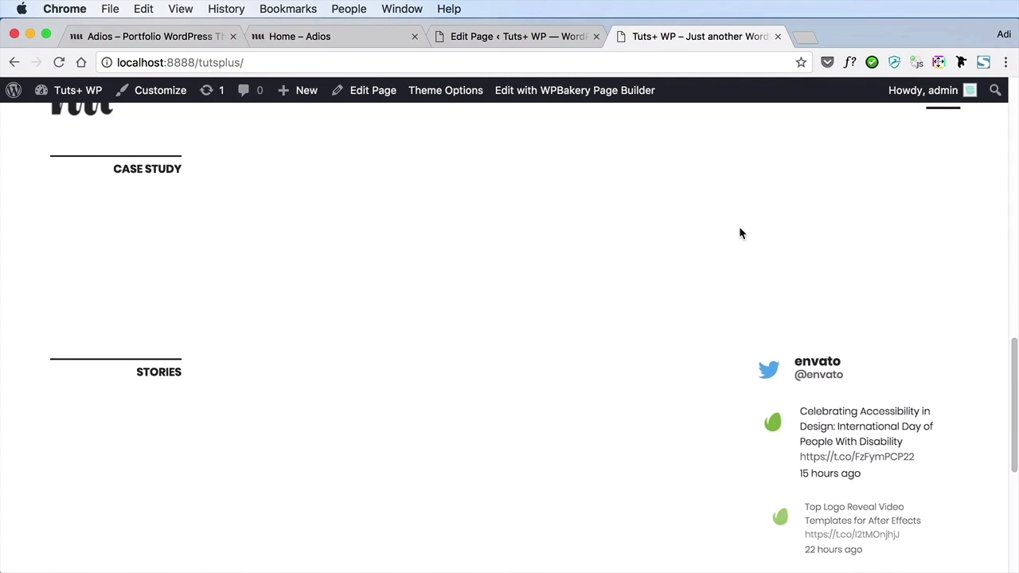
pyautogui.scroll(1, 739, 233)
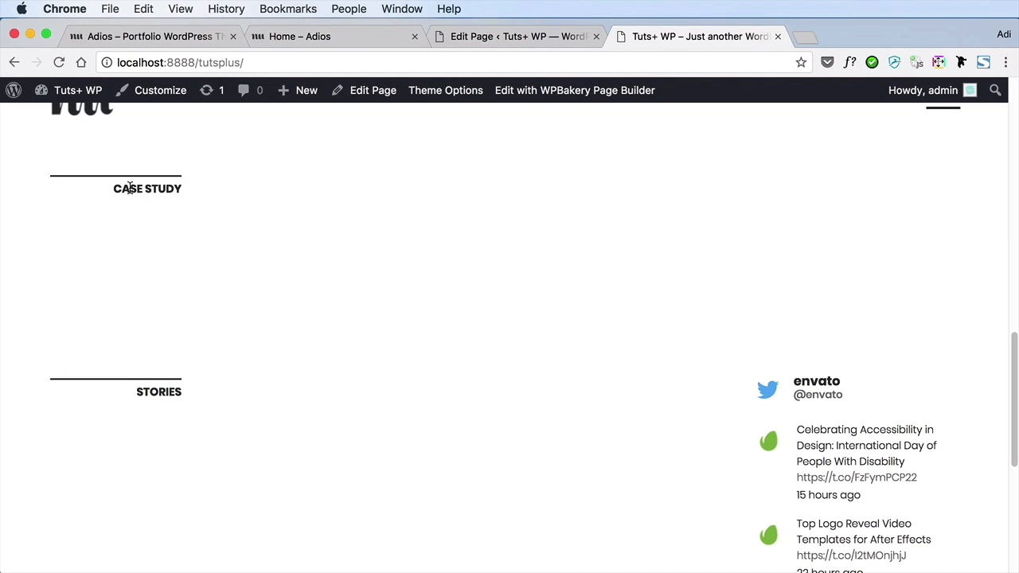
pyautogui.scroll(-2, 393, 276)
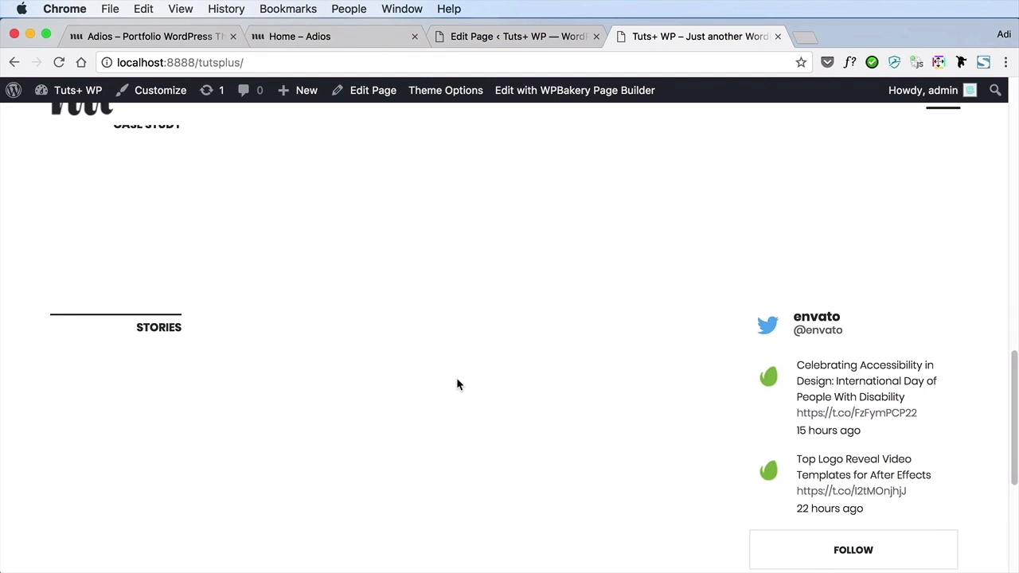
pyautogui.scroll(-8, 457, 380)
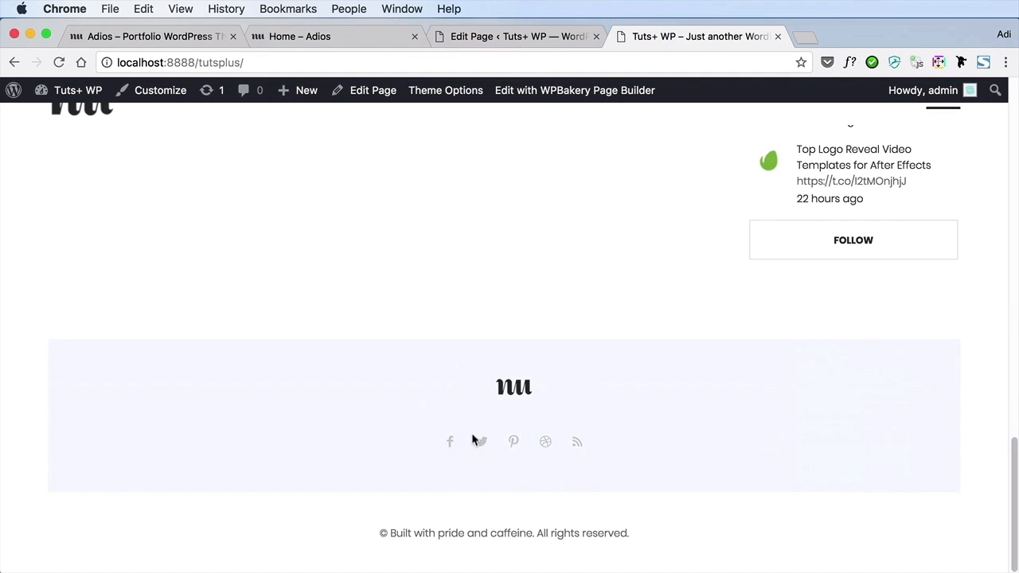
pyautogui.scroll(20, 754, 414)
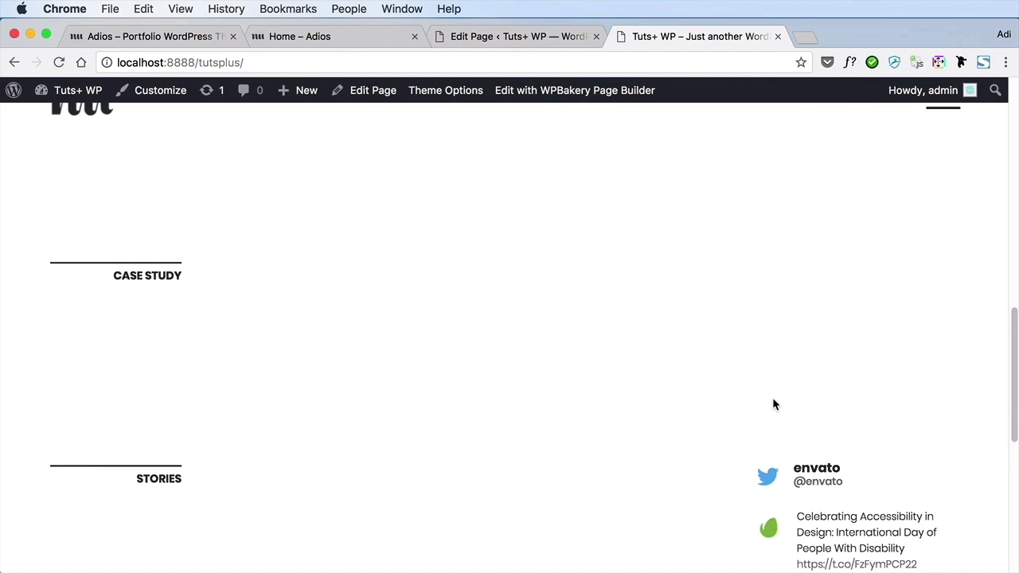
pyautogui.scroll(5, 774, 400)
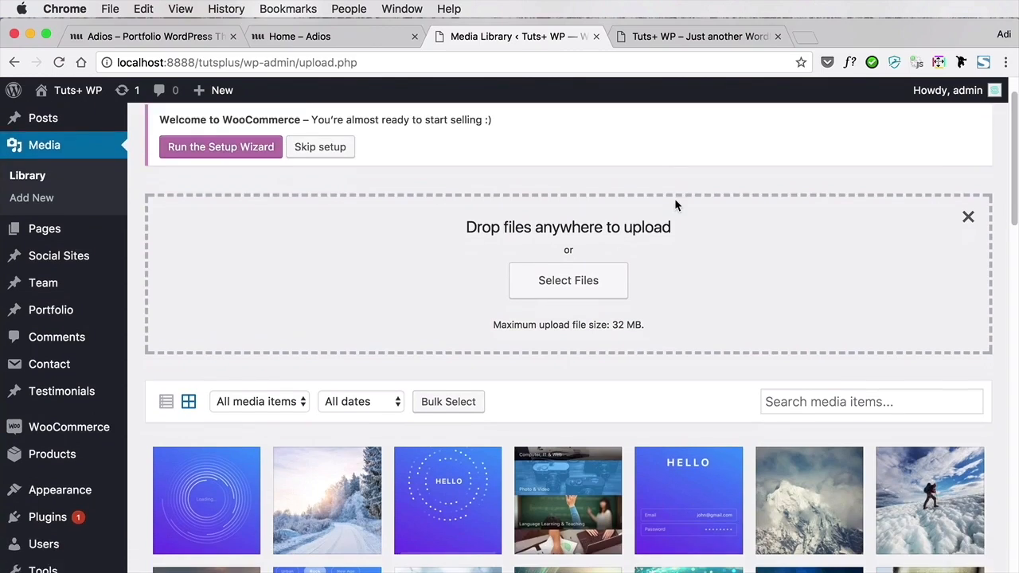
# Look over the Media Library's file upload area and the image thumbnails below it
pyautogui.scroll(-3, 674, 204)
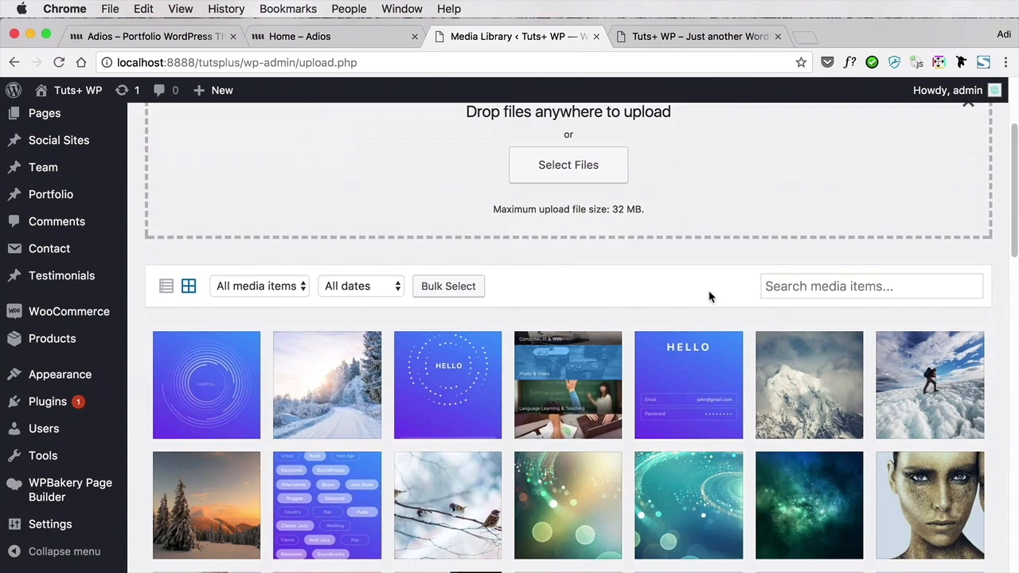
pyautogui.scroll(-2, 693, 304)
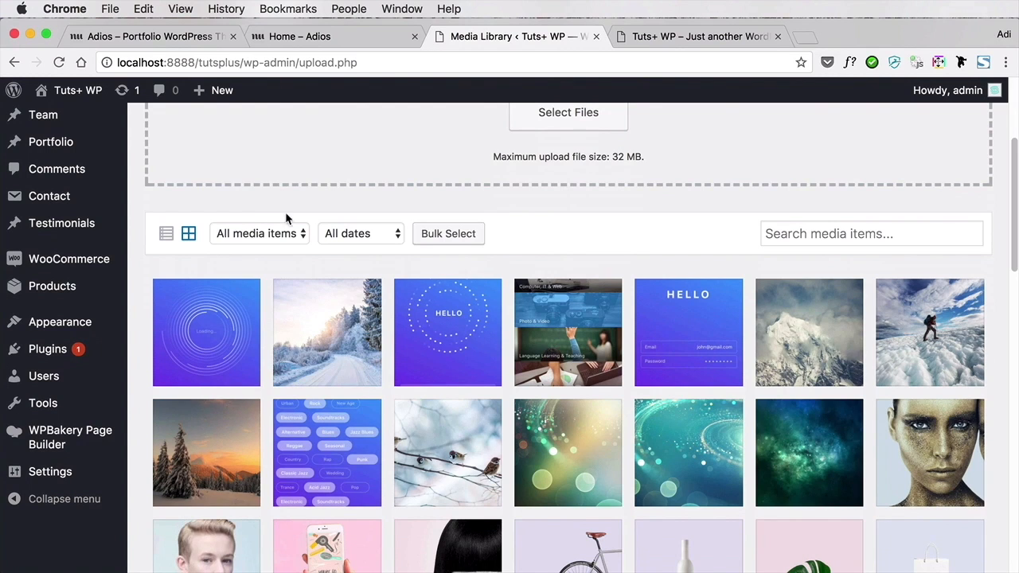
pyautogui.scroll(5, 317, 208)
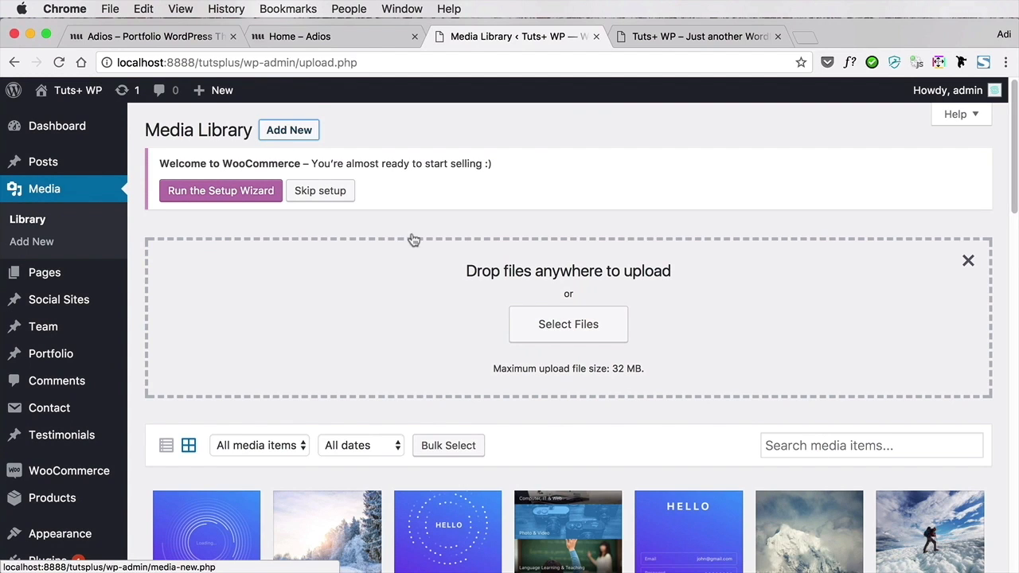
pyautogui.scroll(-1, 548, 308)
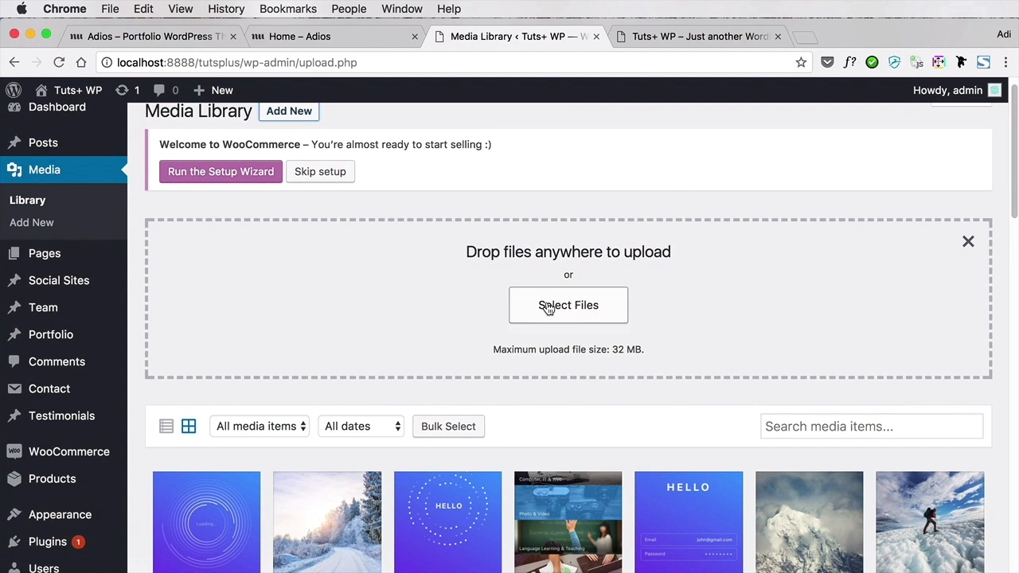
pyautogui.scroll(-5, 550, 308)
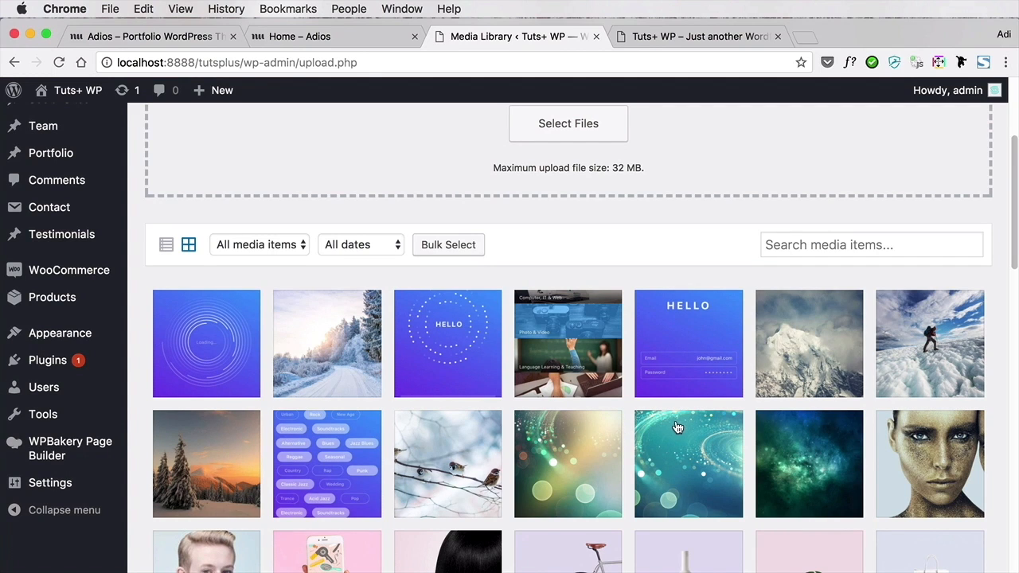
# Go through all three hero slider slides on the live front page and return to the first one
pyautogui.click(718, 38)
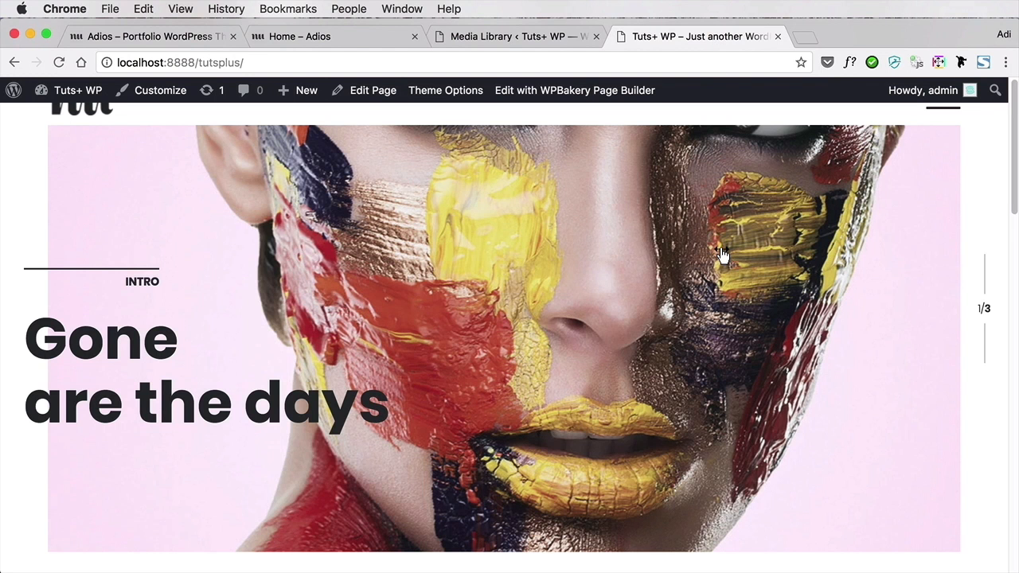
pyautogui.moveTo(823, 257); pyautogui.dragTo(532, 272)
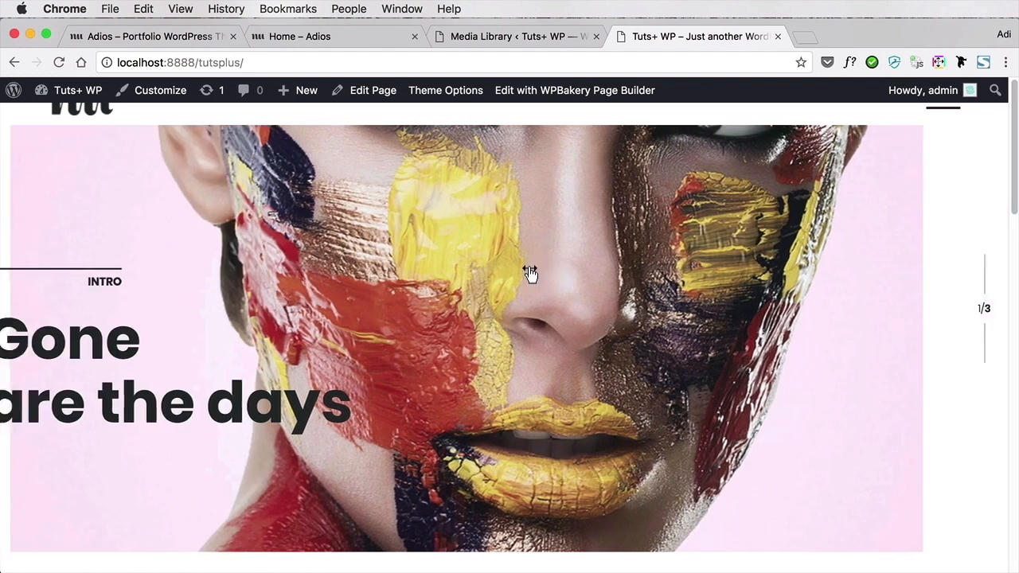
pyautogui.moveTo(810, 263); pyautogui.dragTo(300, 271)
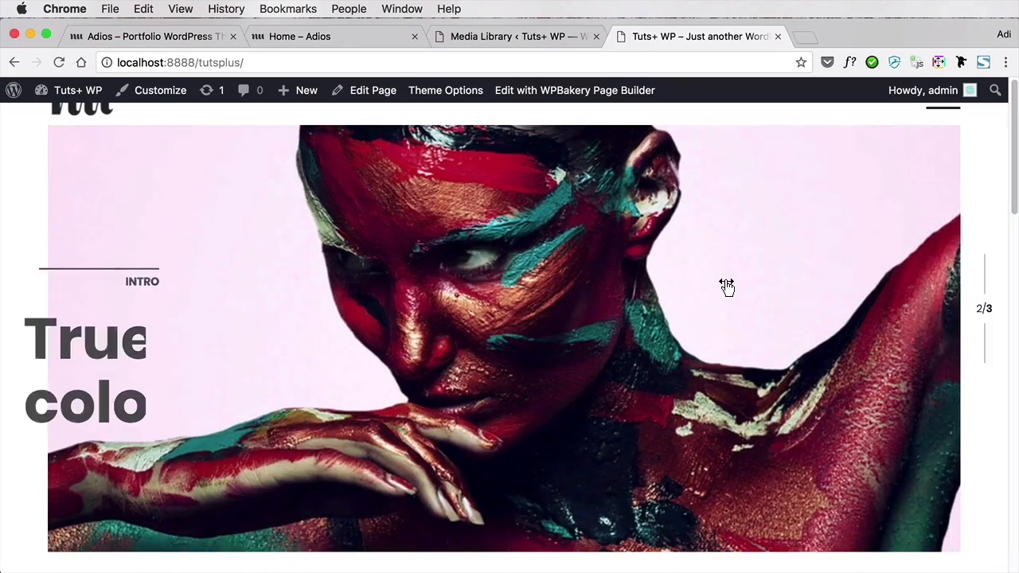
pyautogui.moveTo(725, 287); pyautogui.dragTo(114, 295)
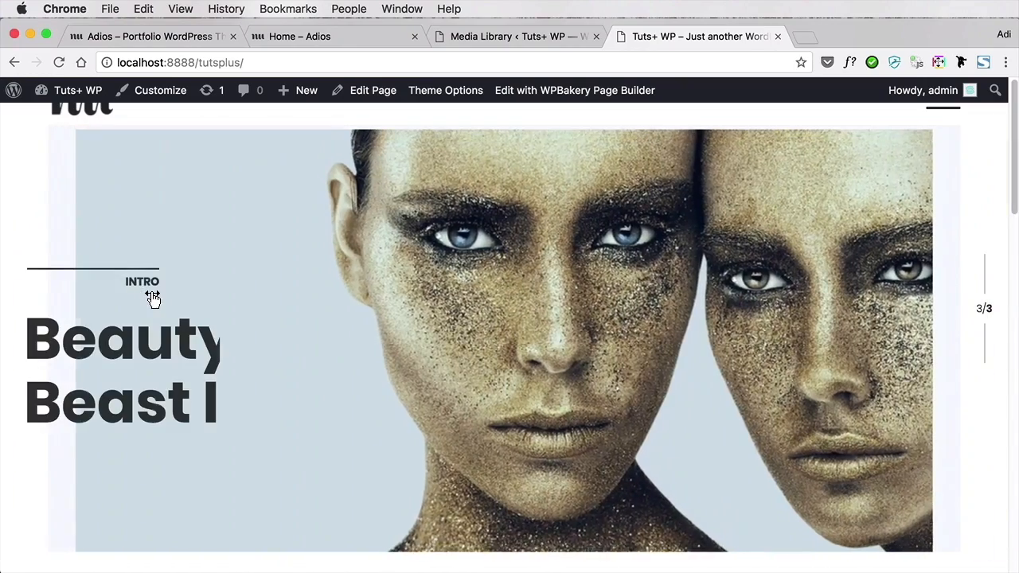
pyautogui.moveTo(265, 285); pyautogui.dragTo(940, 282)
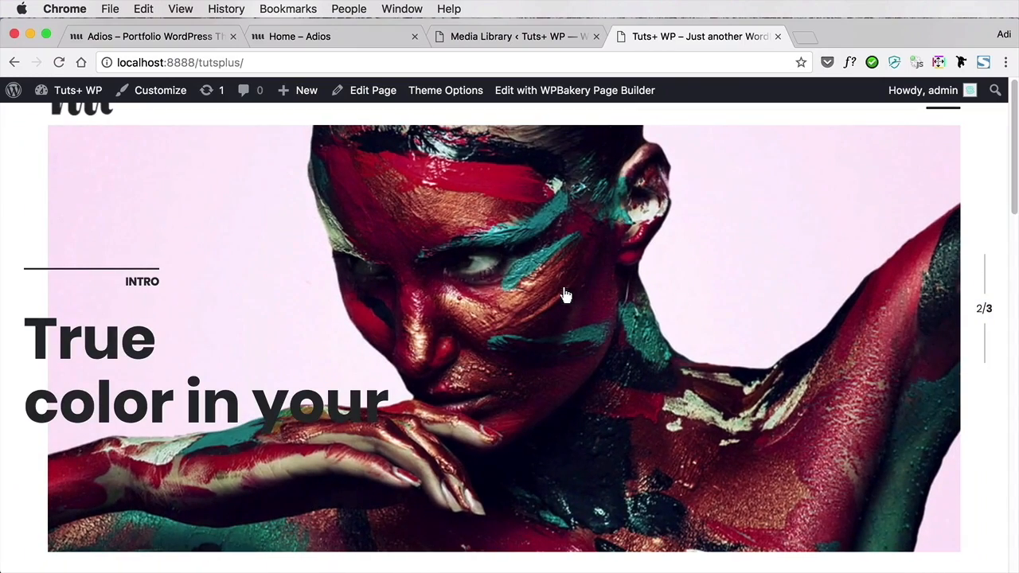
pyautogui.moveTo(476, 276); pyautogui.dragTo(964, 278)
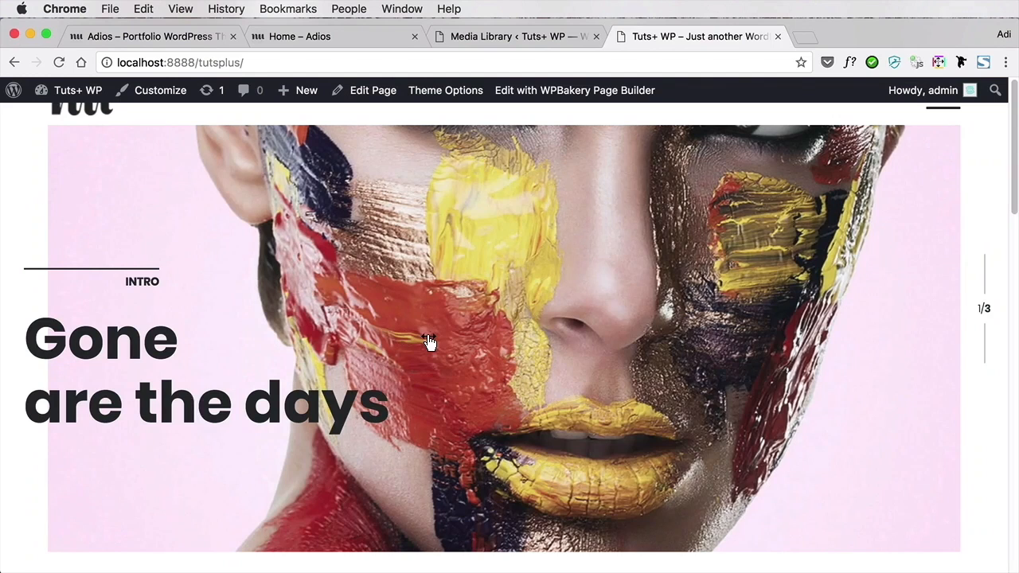
# Open the Home front page for editing from the WordPress pages list and bring up its Hero Slider
pyautogui.click(502, 44)
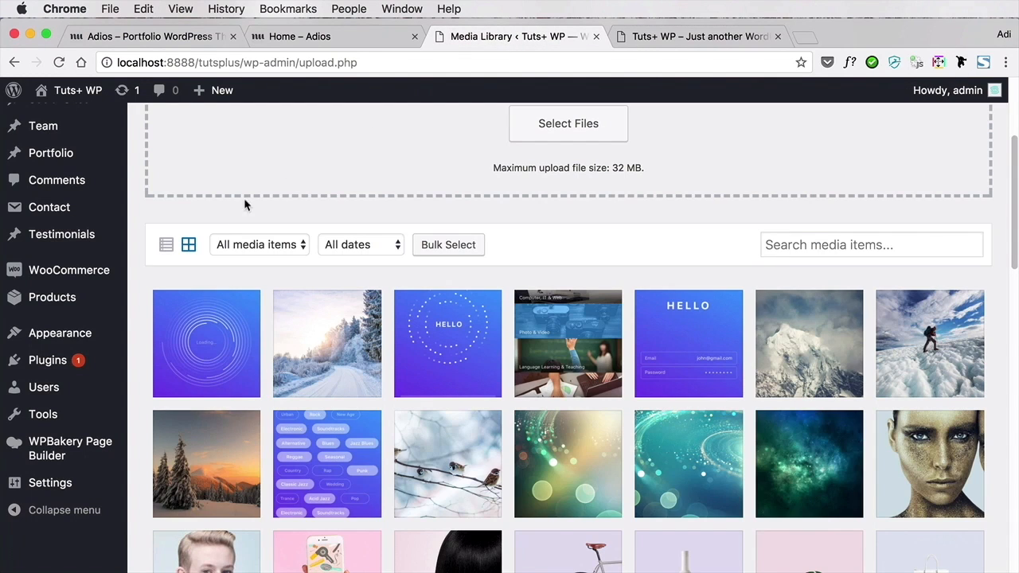
pyautogui.moveTo(102, 333)
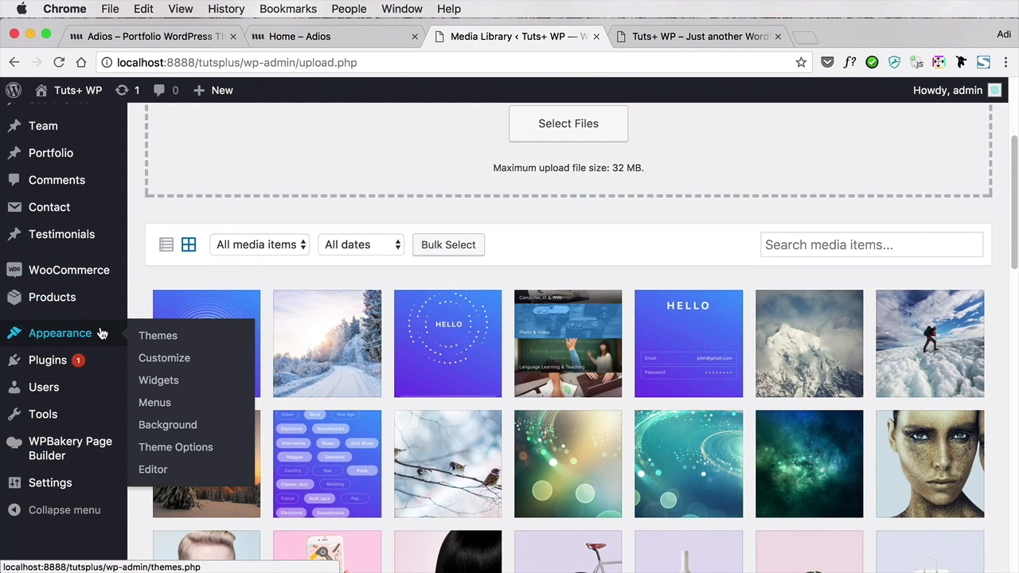
pyautogui.scroll(3, 88, 310)
pyautogui.click(86, 186)
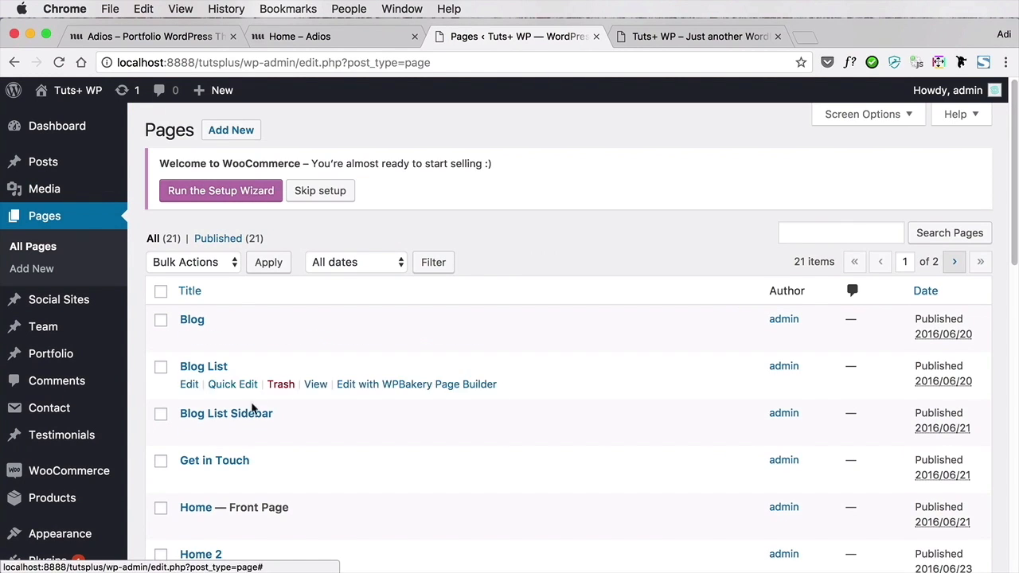
pyautogui.click(196, 507)
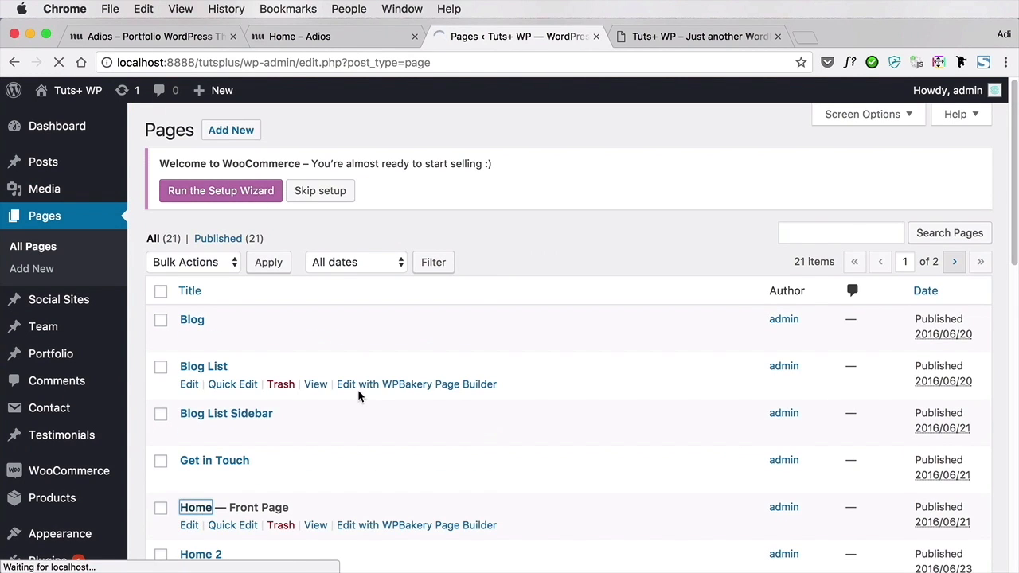
pyautogui.scroll(-5, 763, 353)
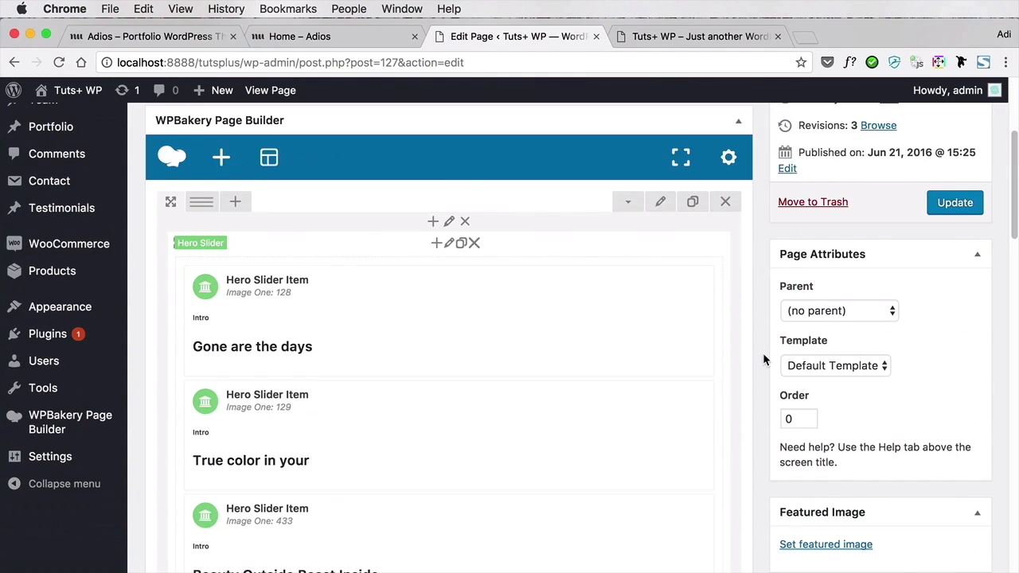
# Replace Image One of the "Gone are the days" slide with himalaya-PWFYARF.jpg from the Media Library
pyautogui.moveTo(348, 235)
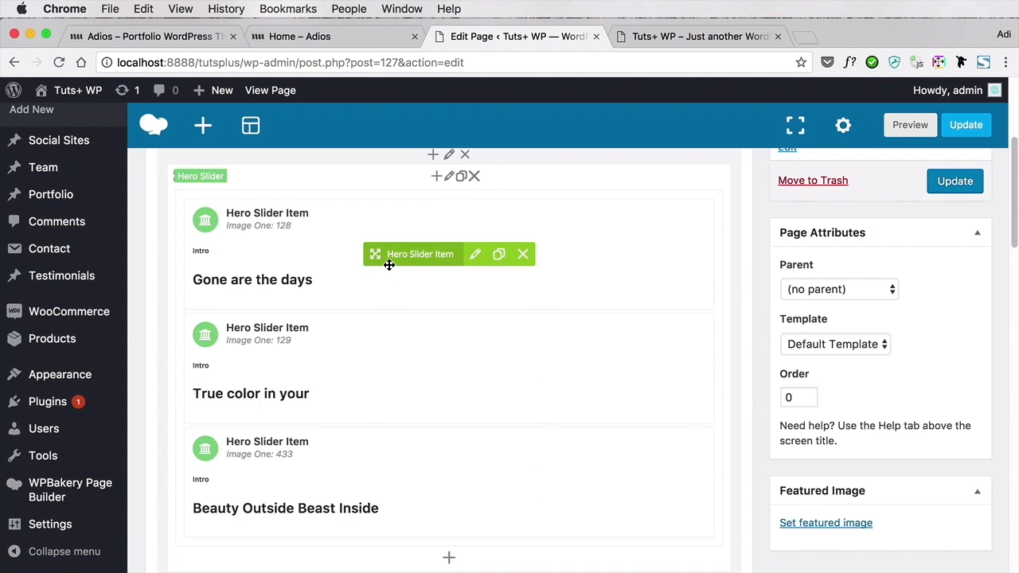
pyautogui.click(476, 254)
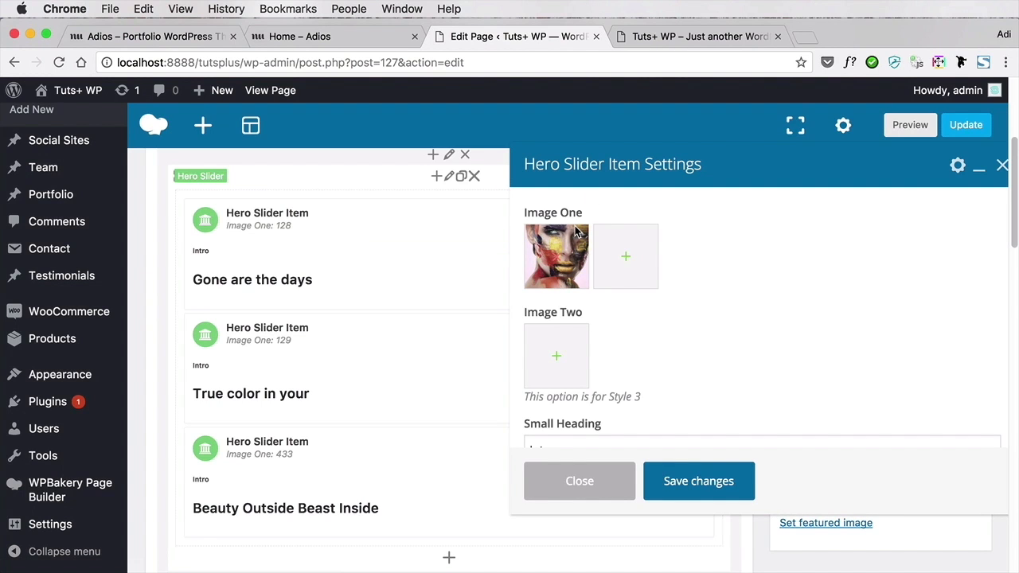
pyautogui.click(618, 261)
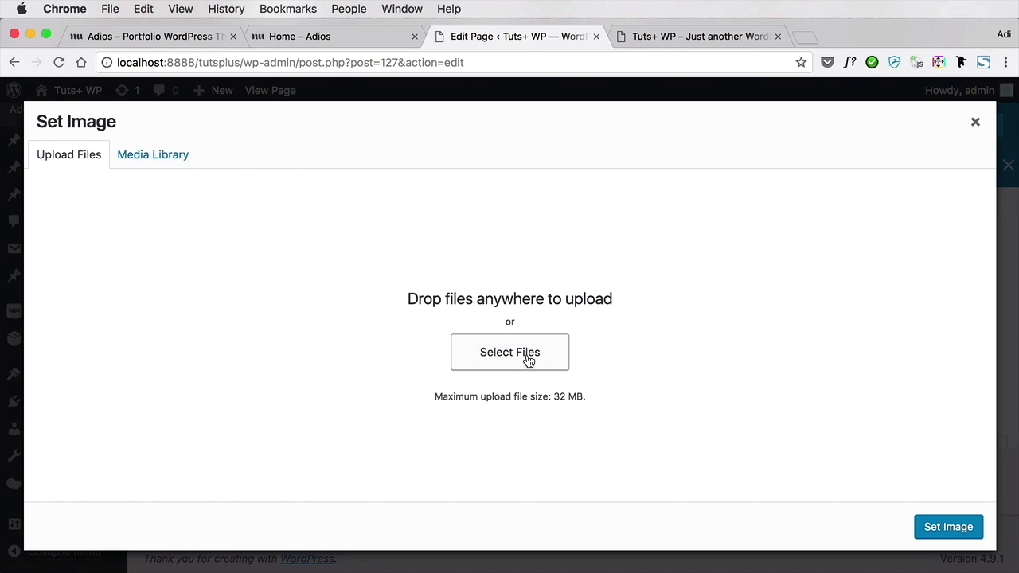
pyautogui.click(183, 157)
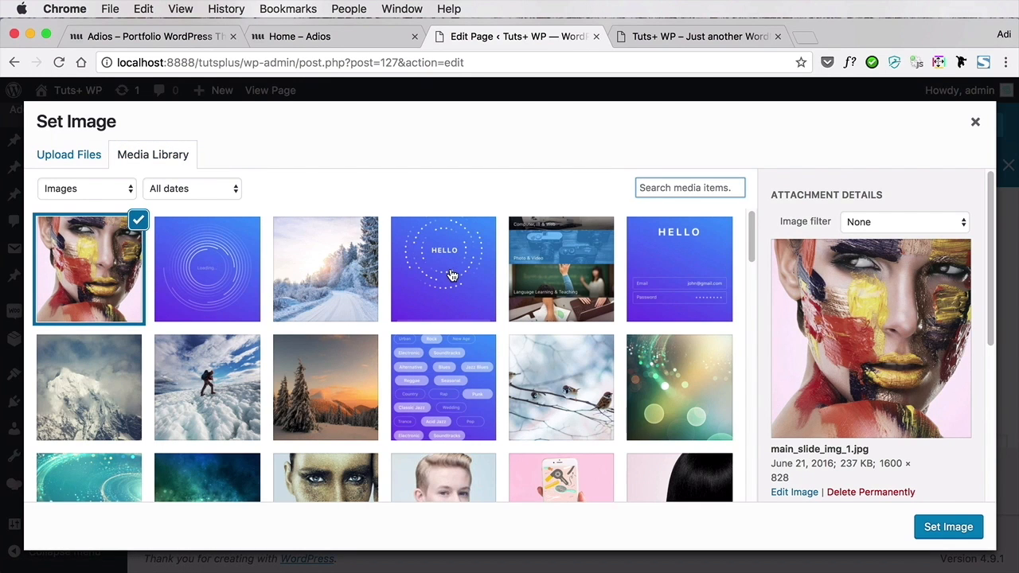
pyautogui.scroll(-2, 452, 275)
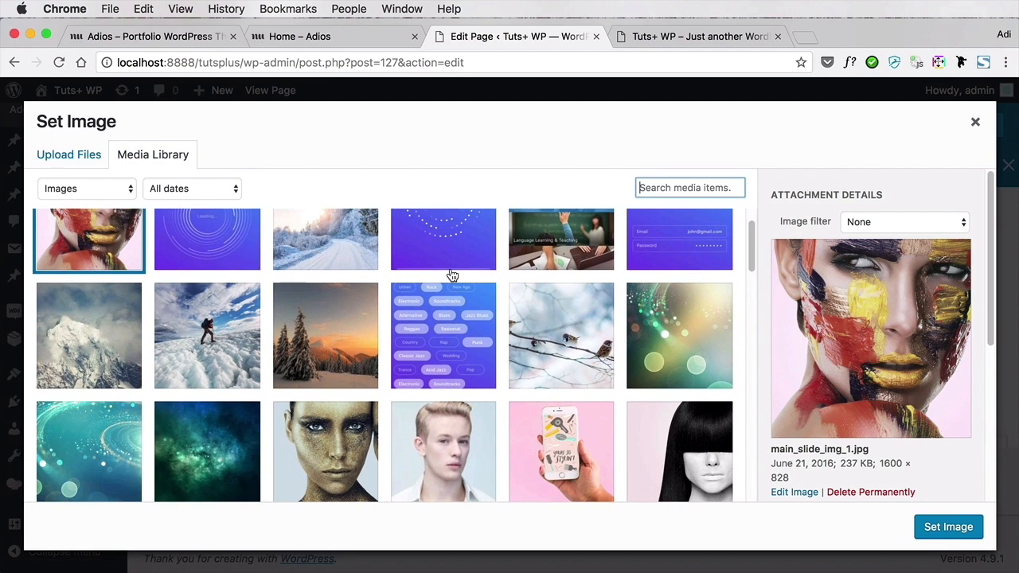
pyautogui.scroll(-3, 452, 275)
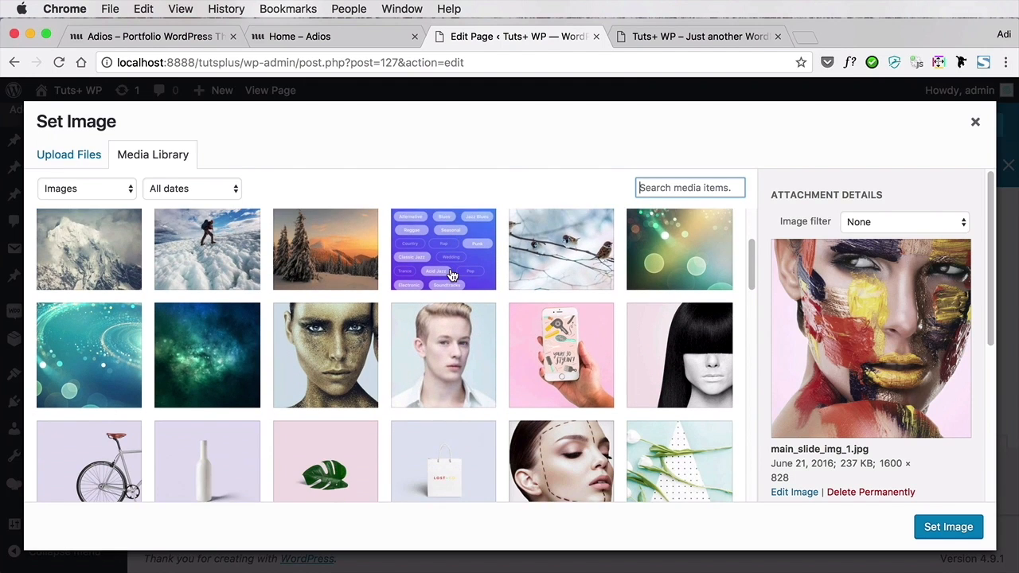
pyautogui.scroll(2, 451, 275)
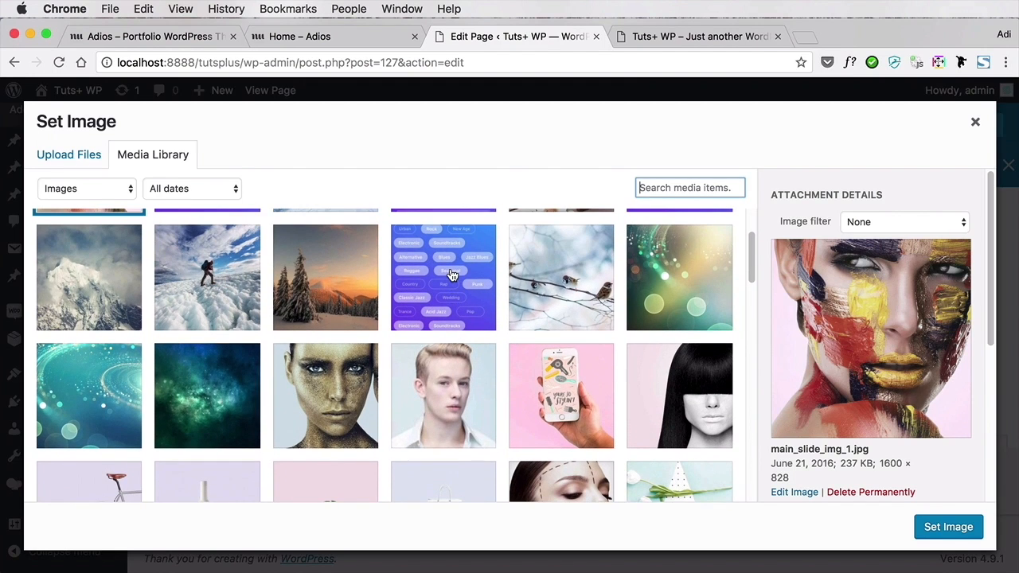
pyautogui.click(121, 293)
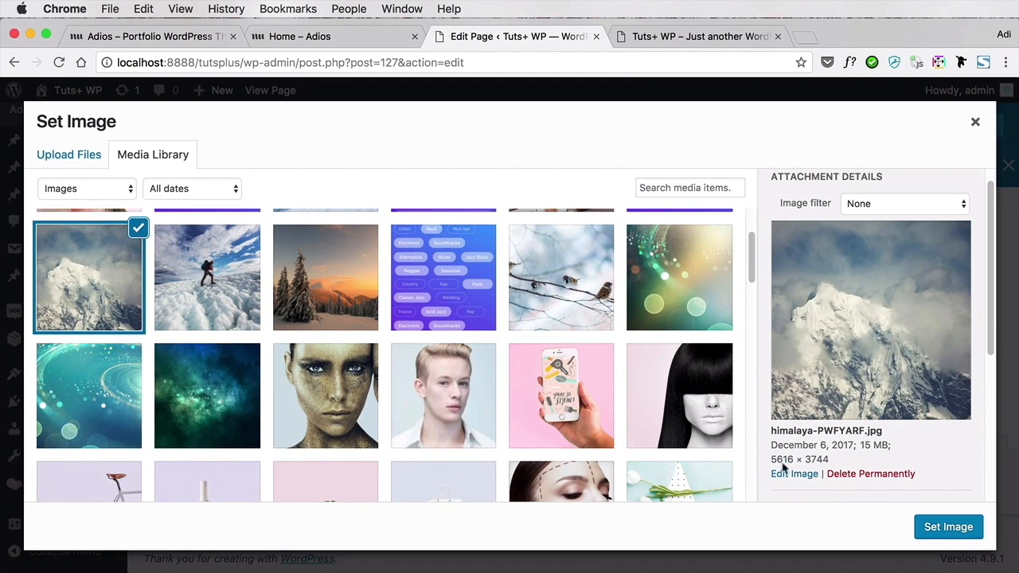
pyautogui.click(928, 526)
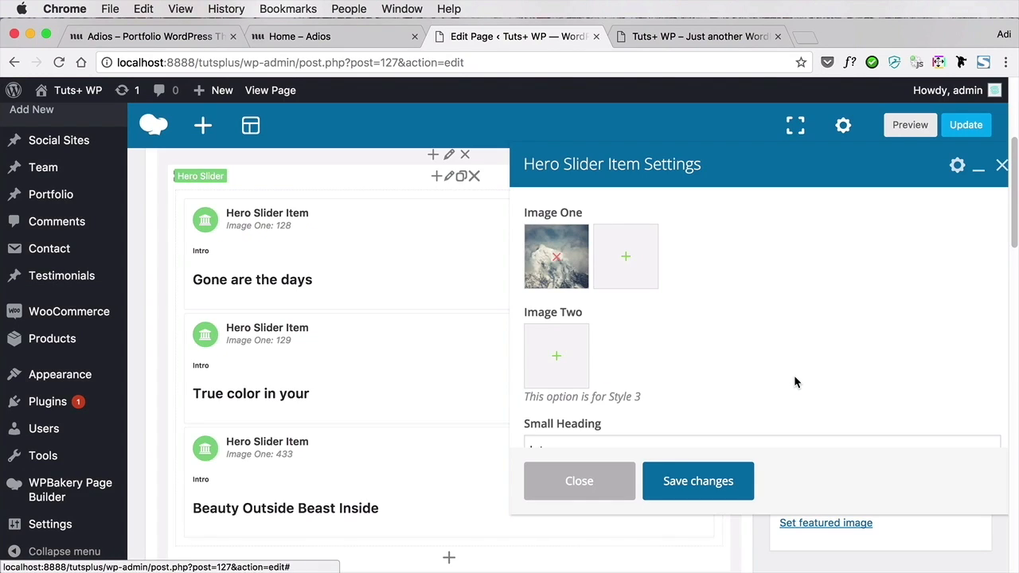
# Set the slide's small heading to "Photography" and its heading to "Winter landscape", checking the live slide for where they appear
pyautogui.scroll(-4, 793, 378)
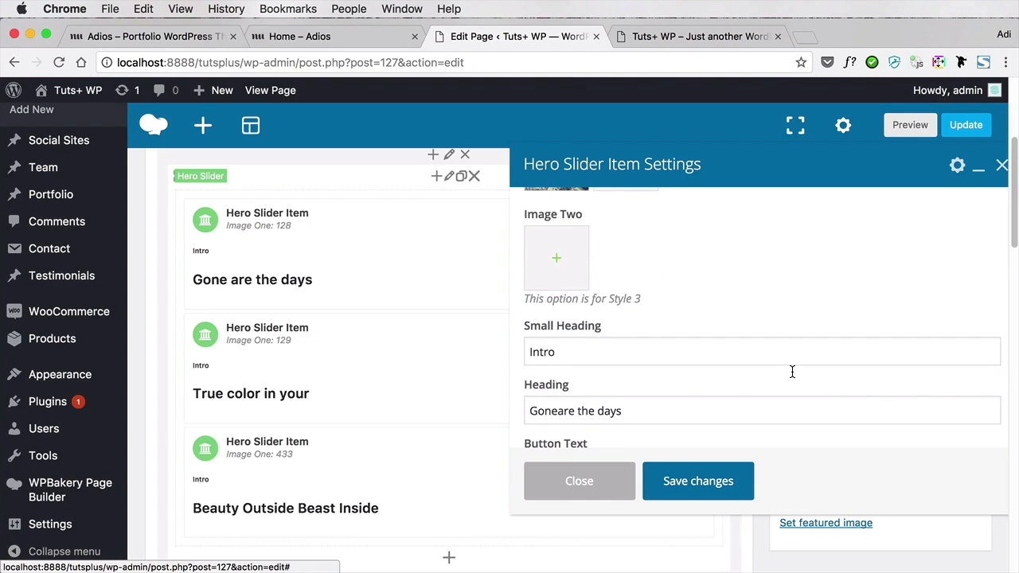
pyautogui.click(682, 42)
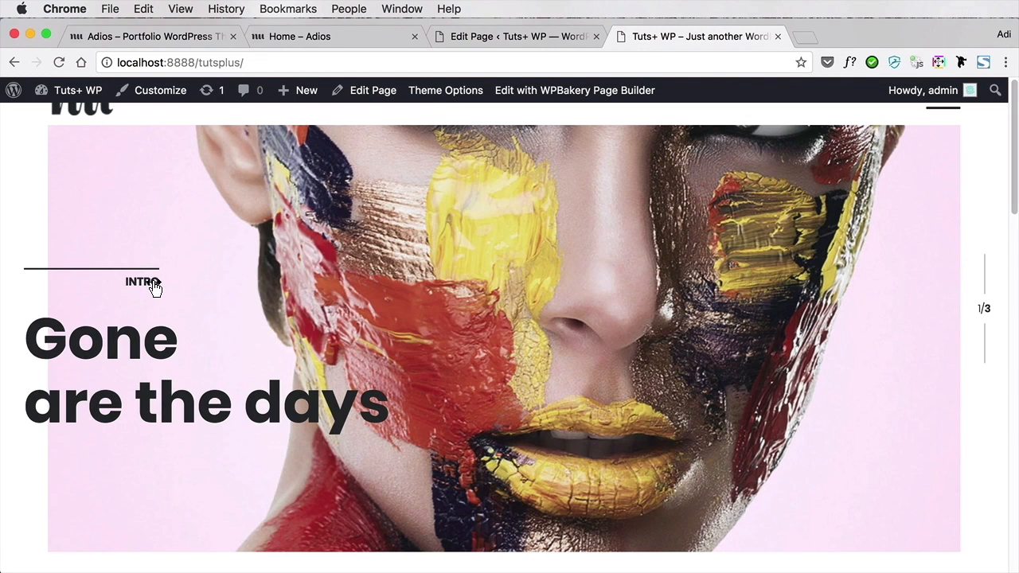
pyautogui.click(517, 41)
pyautogui.doubleClick(601, 341)
pyautogui.write('Photography')
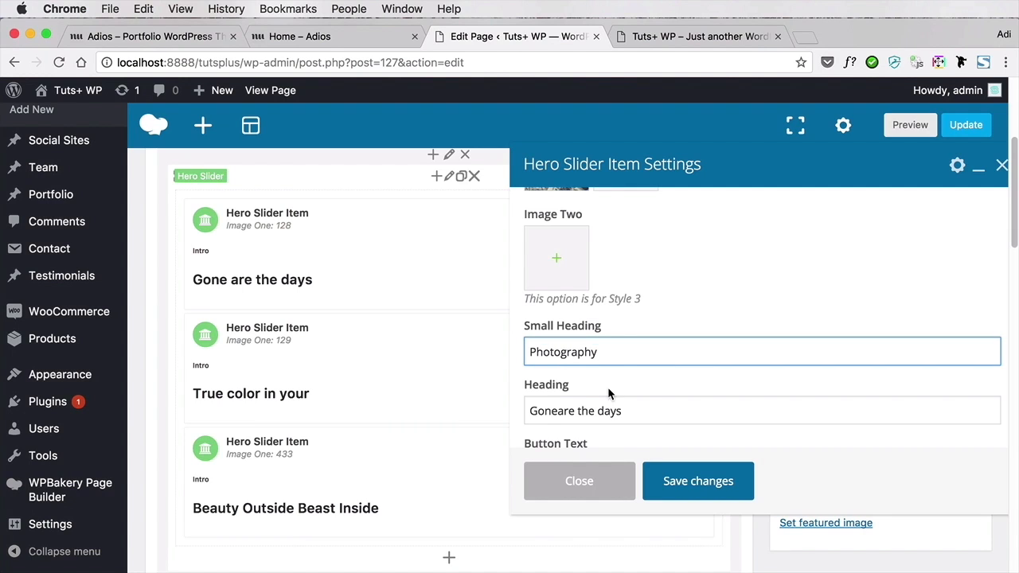
pyautogui.tripleClick(646, 407)
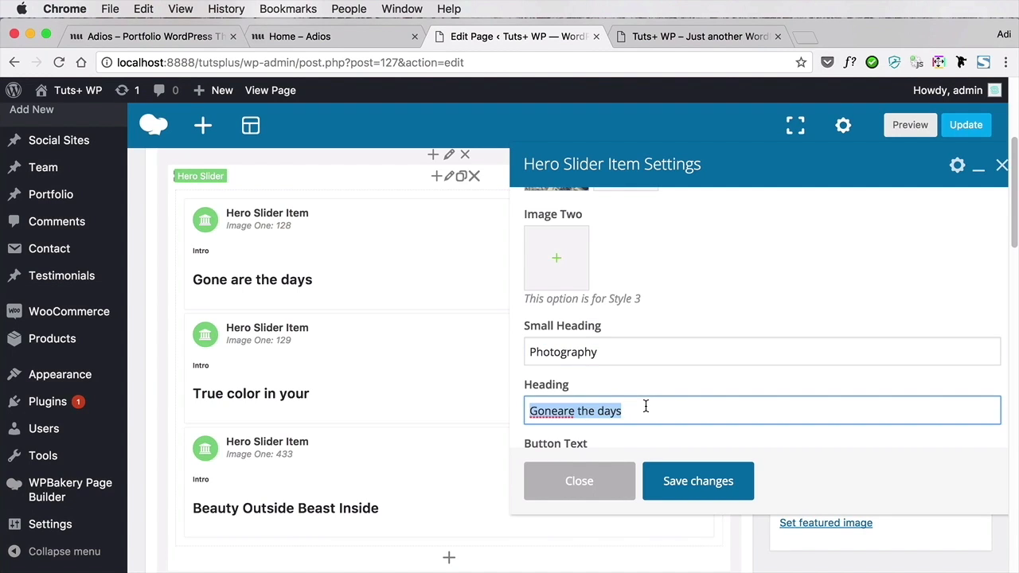
pyautogui.write('Winter landscape')
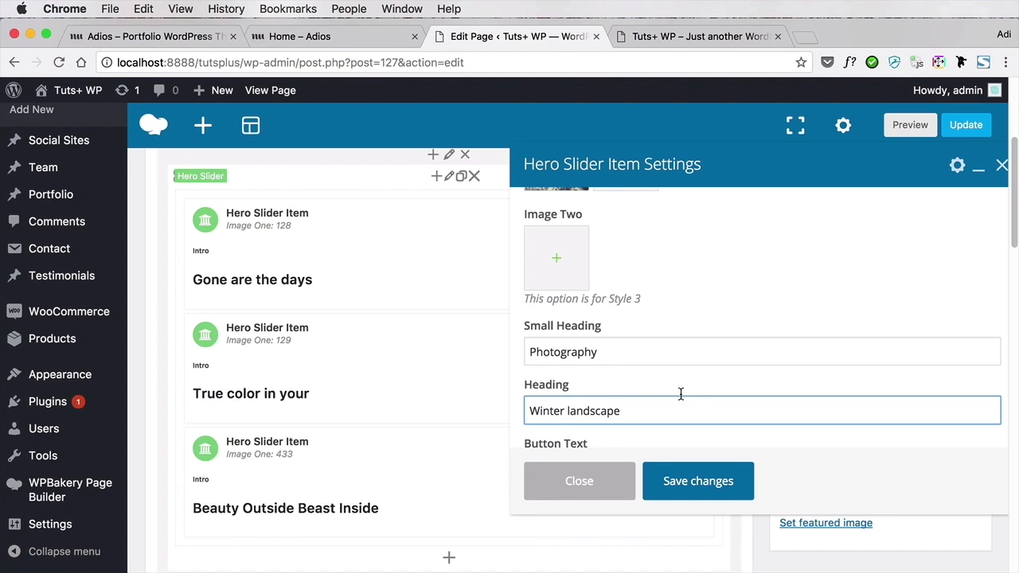
# Review the slide's image, heading and button text fields, and save the slider item's changes
pyautogui.scroll(-4, 700, 389)
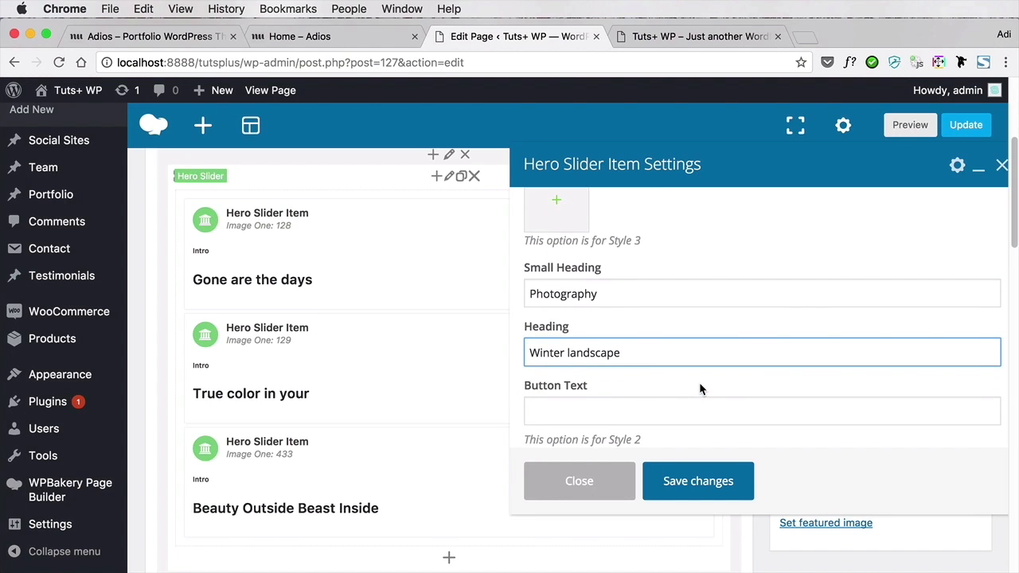
pyautogui.scroll(3, 700, 384)
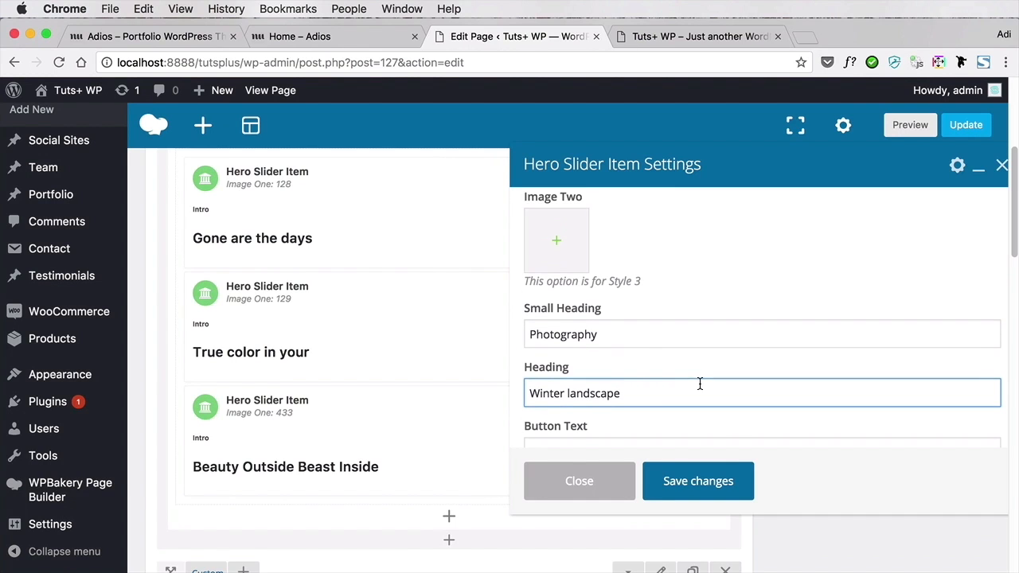
pyautogui.scroll(3, 640, 290)
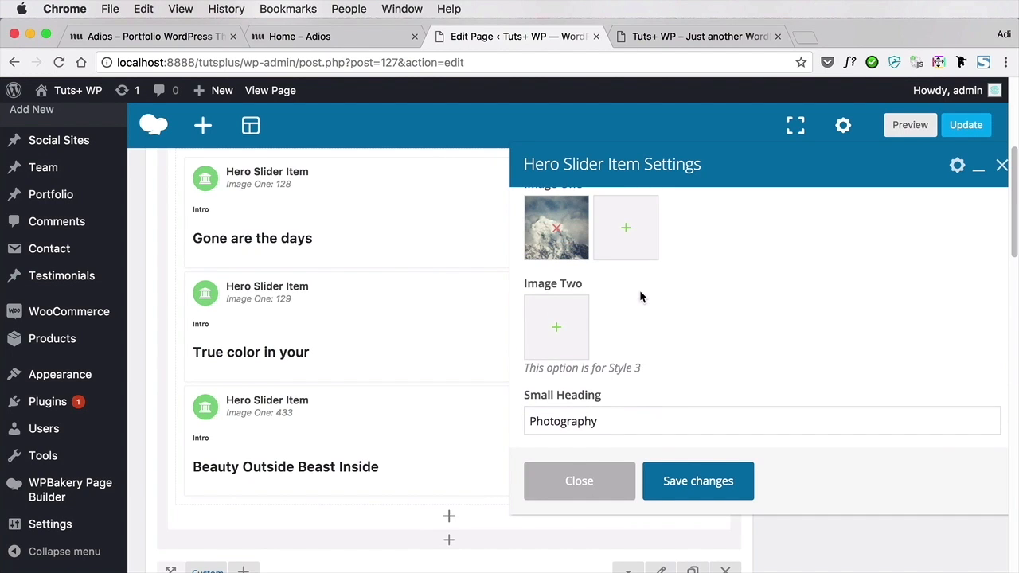
pyautogui.scroll(-3, 670, 320)
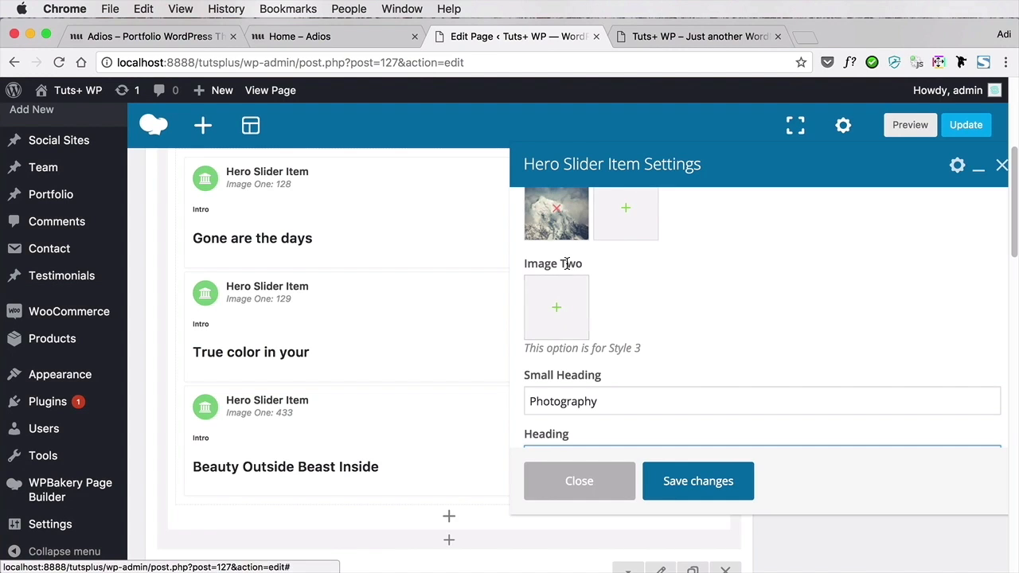
pyautogui.scroll(-3, 637, 291)
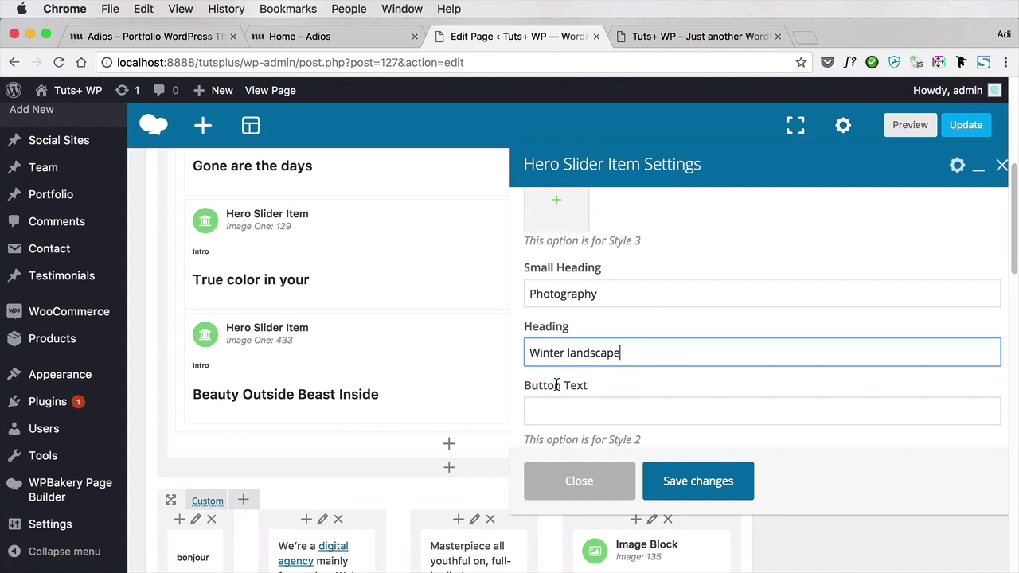
pyautogui.scroll(5, 632, 358)
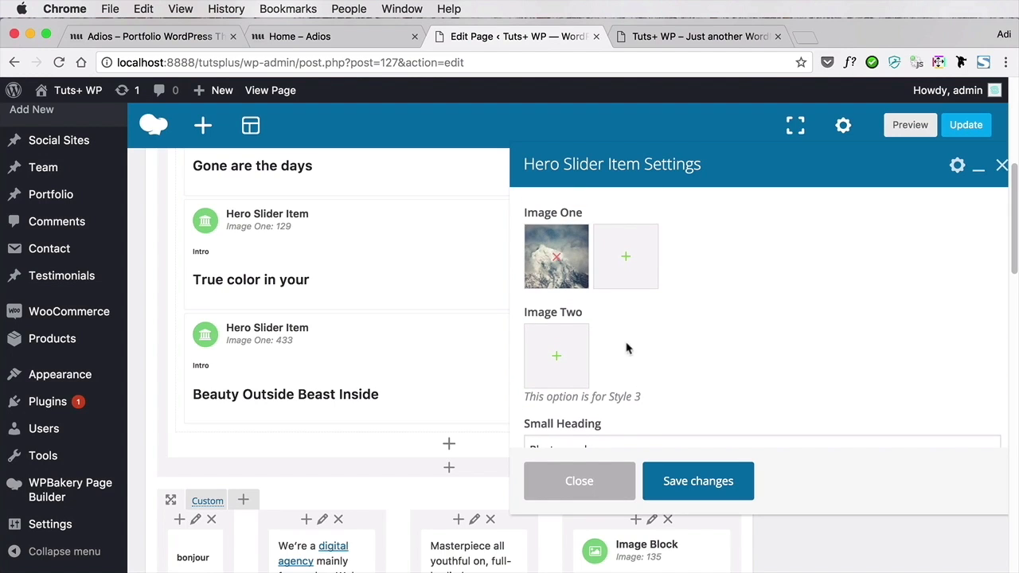
pyautogui.scroll(-3, 567, 300)
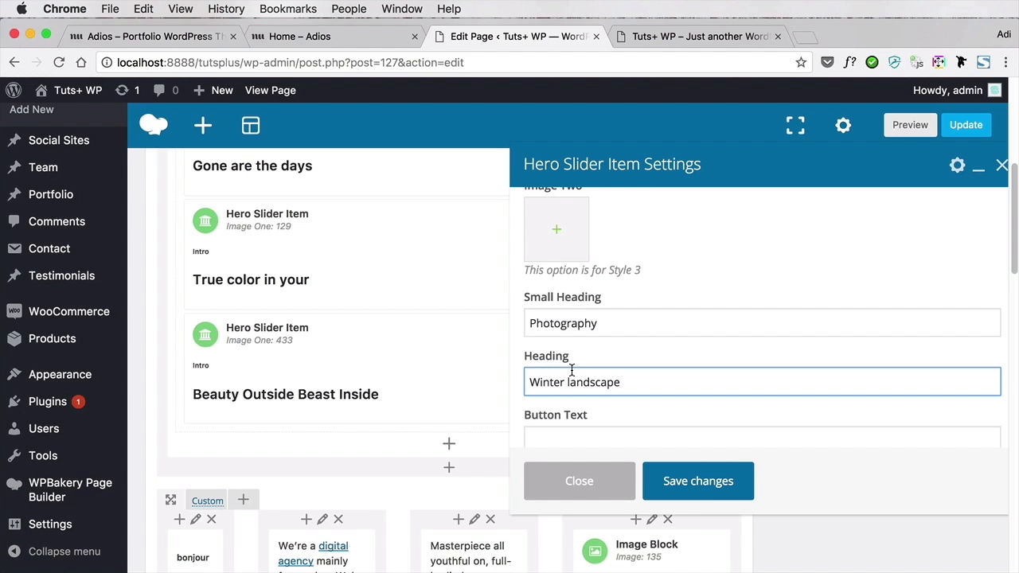
pyautogui.click(680, 480)
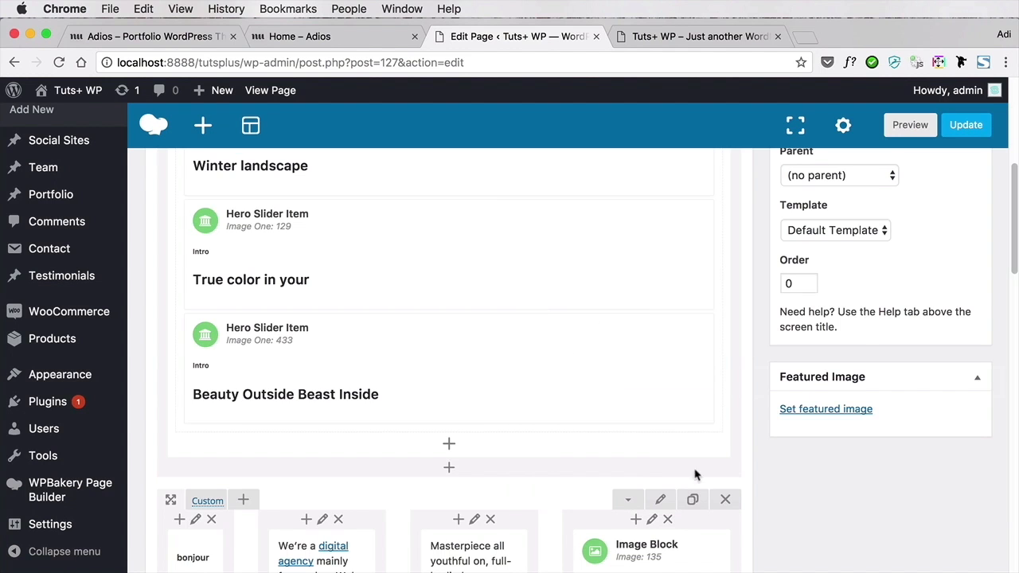
# Update the Home page and reload the live front page to check the edited first slide
pyautogui.scroll(5, 820, 336)
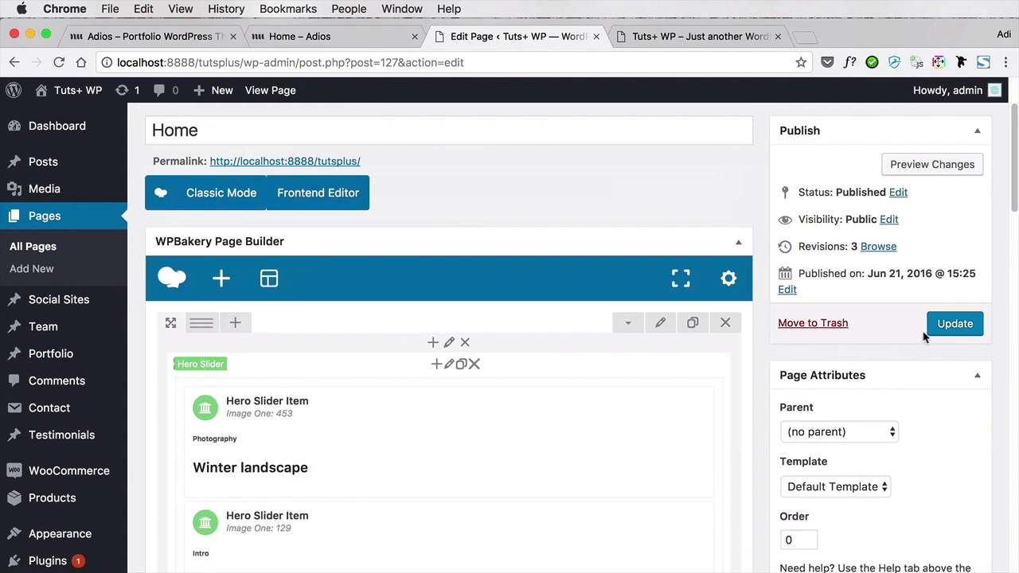
pyautogui.click(940, 327)
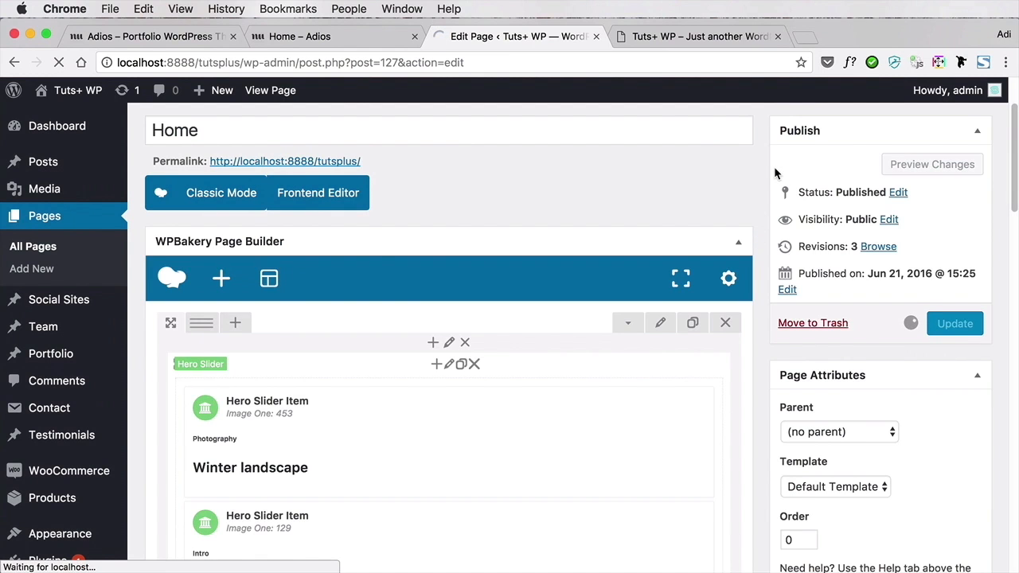
pyautogui.click(704, 38)
pyautogui.press('super+r')
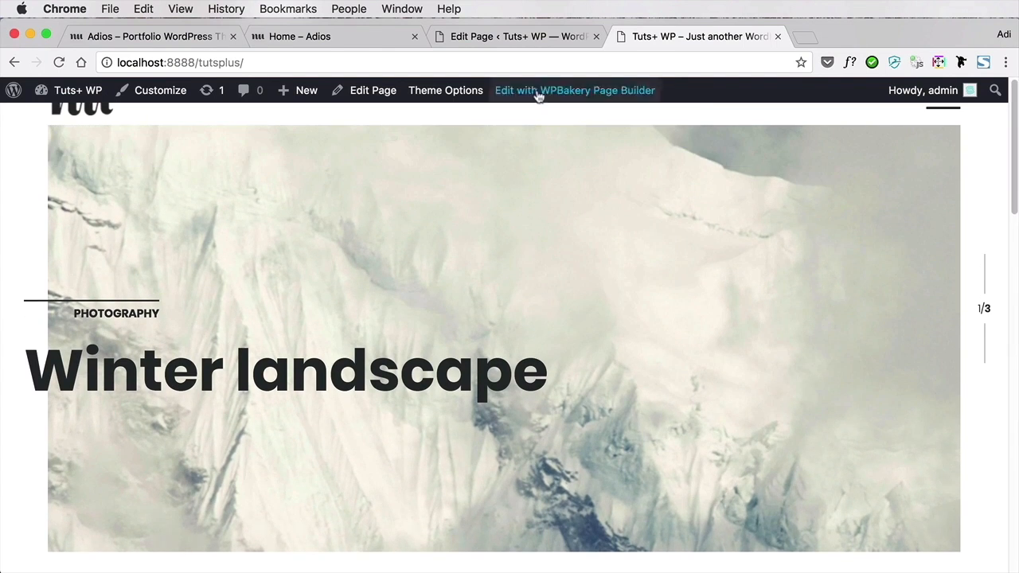
# In the Home page editor, replace Image One of the "True color in your" slide with 04.jpg from the Media Library
pyautogui.click(545, 38)
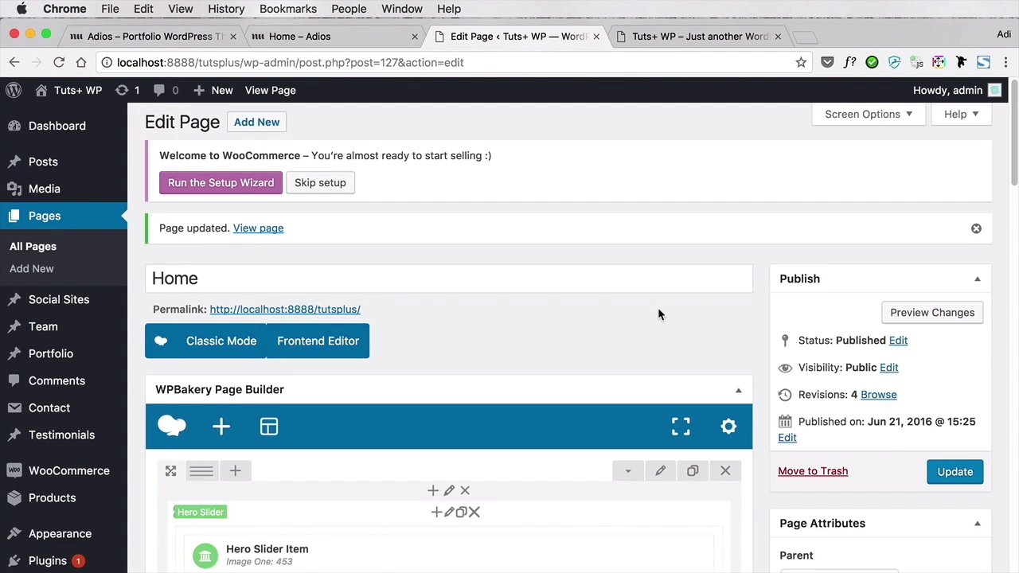
pyautogui.scroll(-5, 804, 314)
pyautogui.scroll(-1, 804, 312)
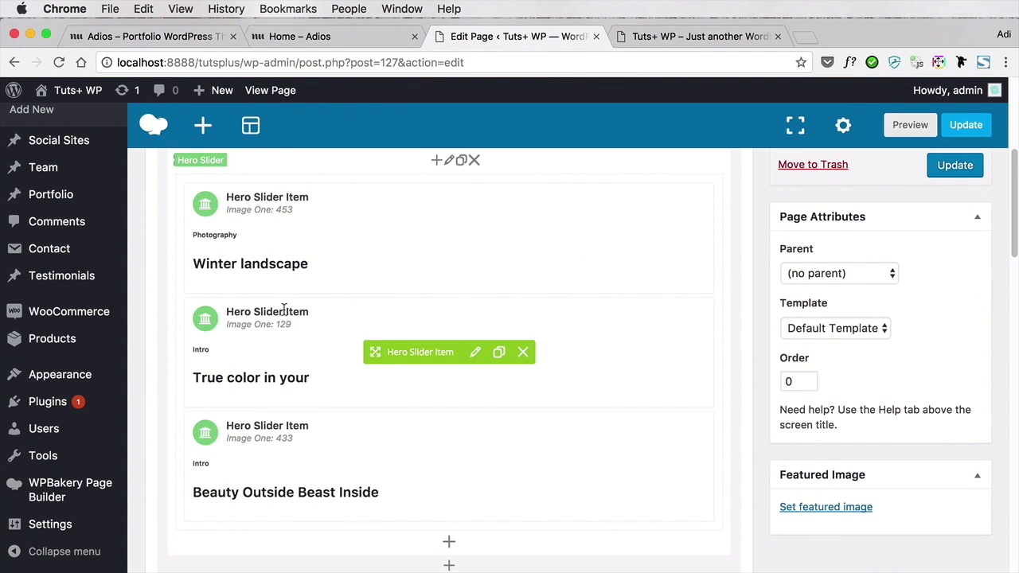
pyautogui.click(476, 353)
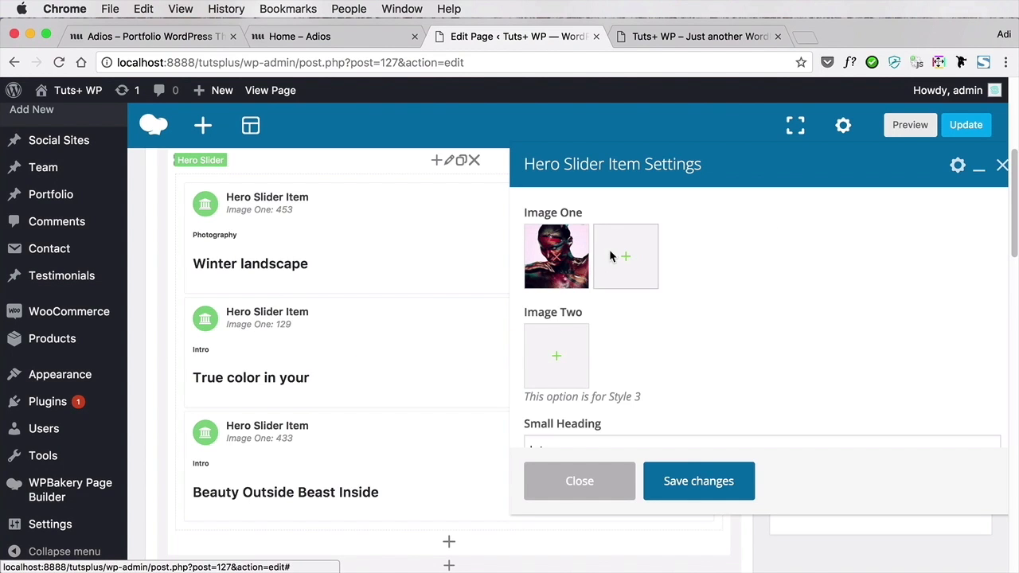
pyautogui.click(610, 253)
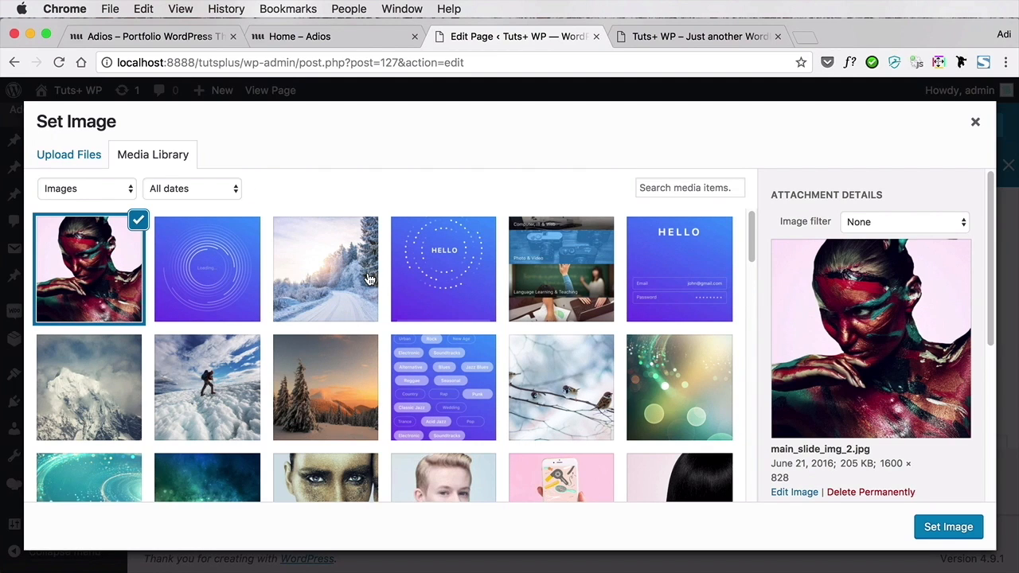
pyautogui.scroll(-2, 369, 279)
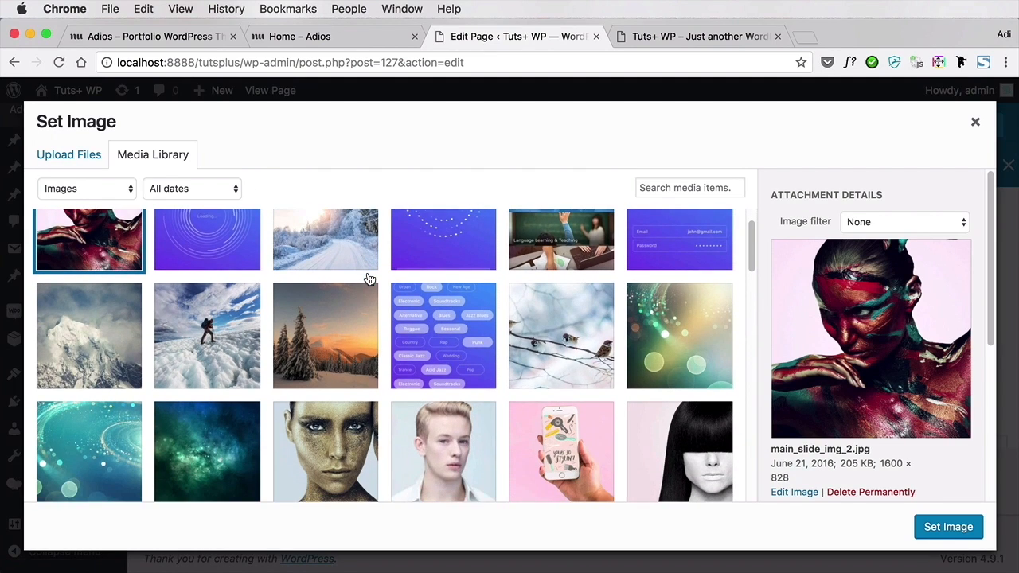
pyautogui.scroll(-1, 369, 279)
pyautogui.click(228, 390)
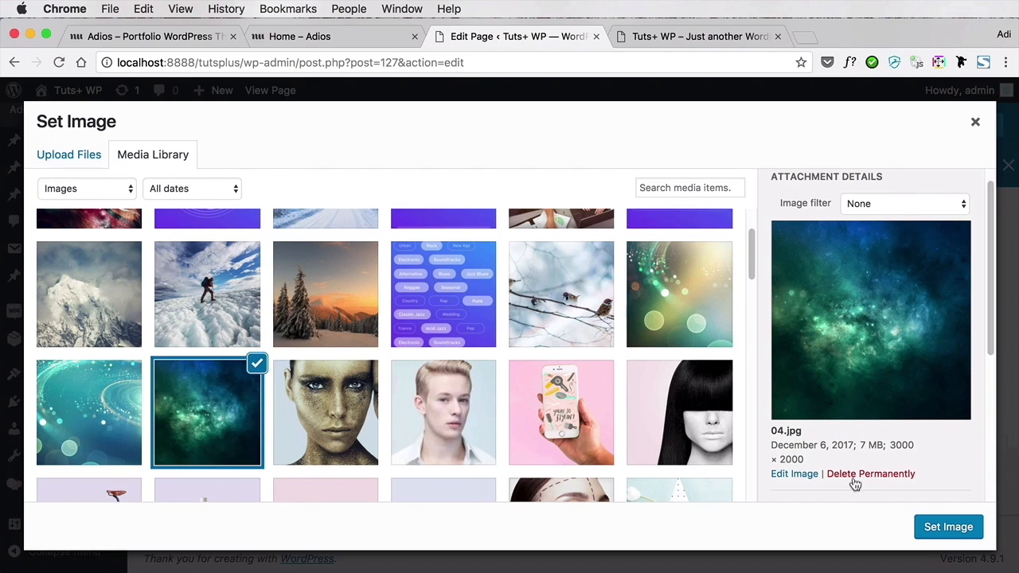
pyautogui.click(940, 530)
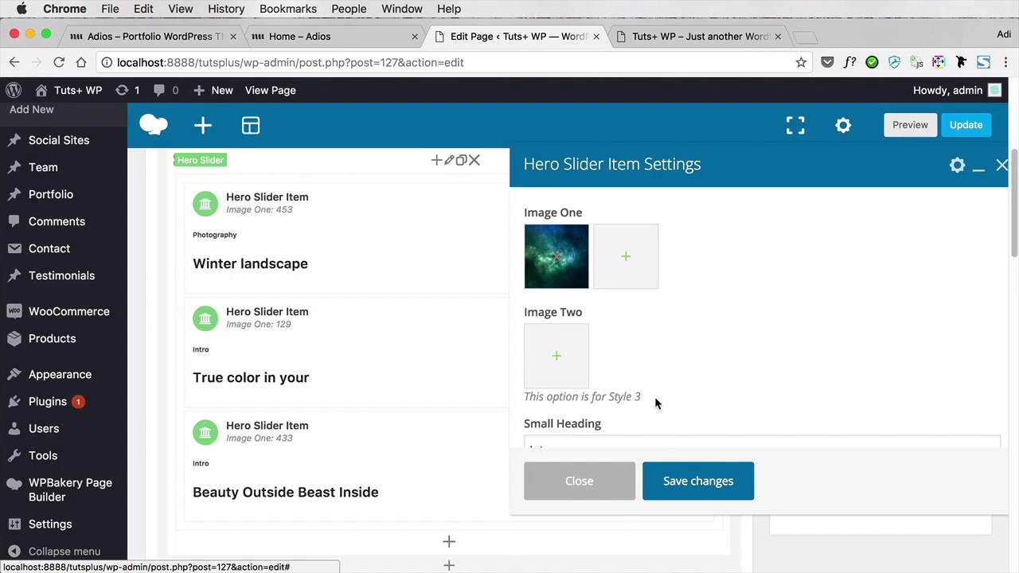
# Set the second slide's small heading to "Backgrounds" and its heading to "Galaxy", and save the slider item
pyautogui.scroll(-2, 655, 397)
pyautogui.click(598, 342)
pyautogui.doubleClick(598, 342)
pyautogui.write('Backgrounds')
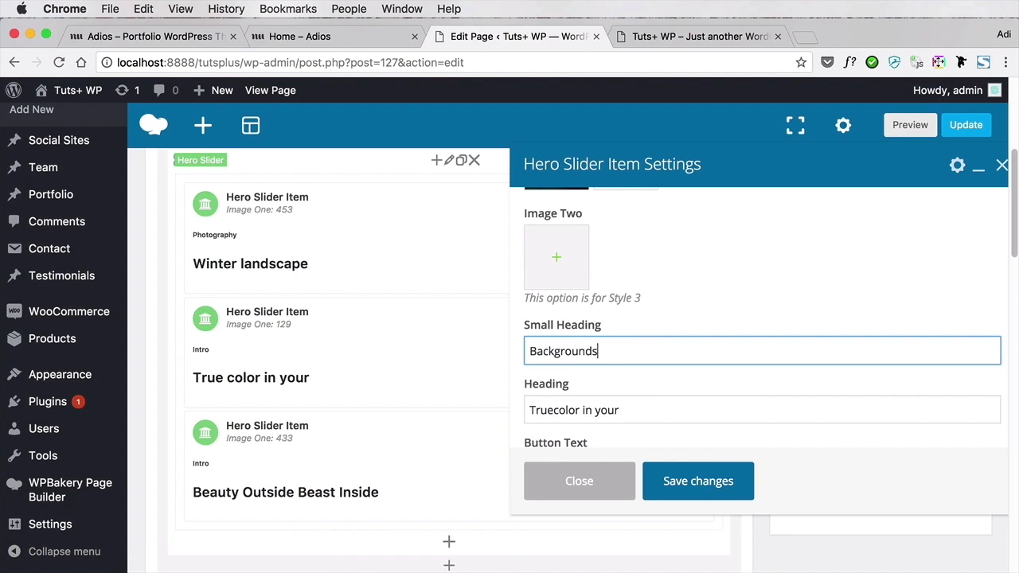
pyautogui.press('Tab')
pyautogui.write('Galaxy')
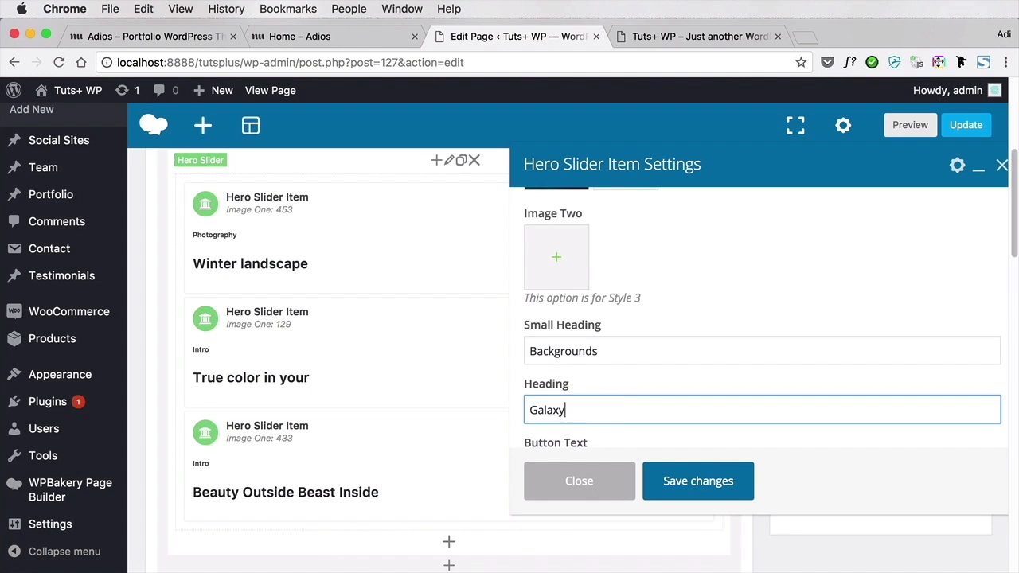
pyautogui.click(718, 473)
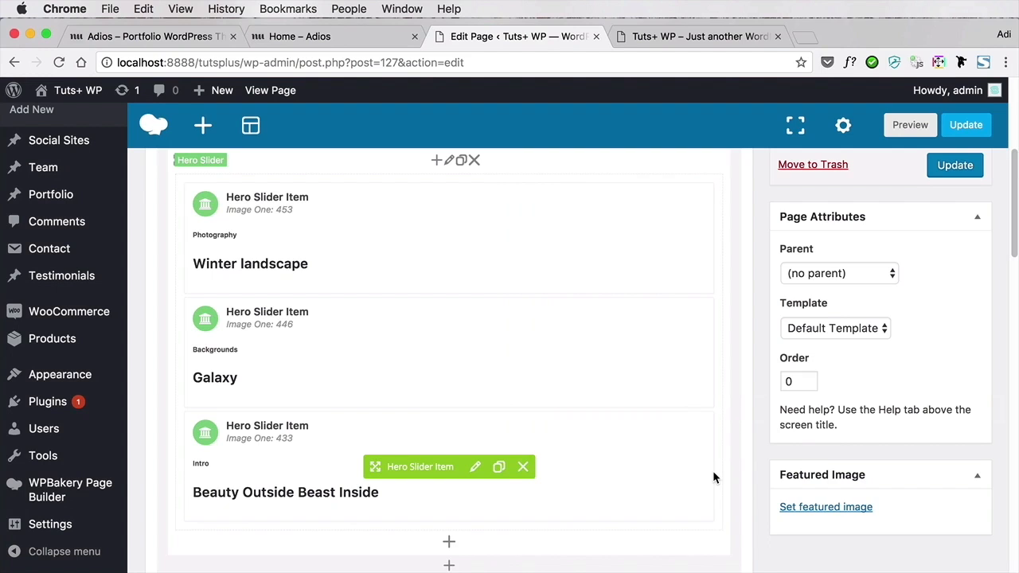
# Replace Image One of the "Beauty Outside Beast Inside" slide with the purple HELLO login-screen image from the Media Library
pyautogui.scroll(-2, 411, 428)
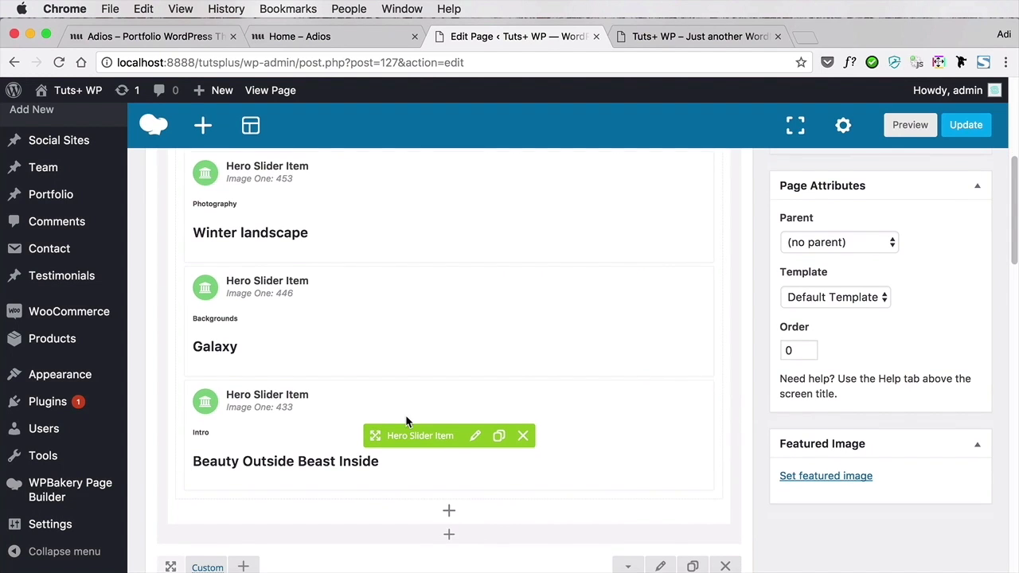
pyautogui.click(475, 426)
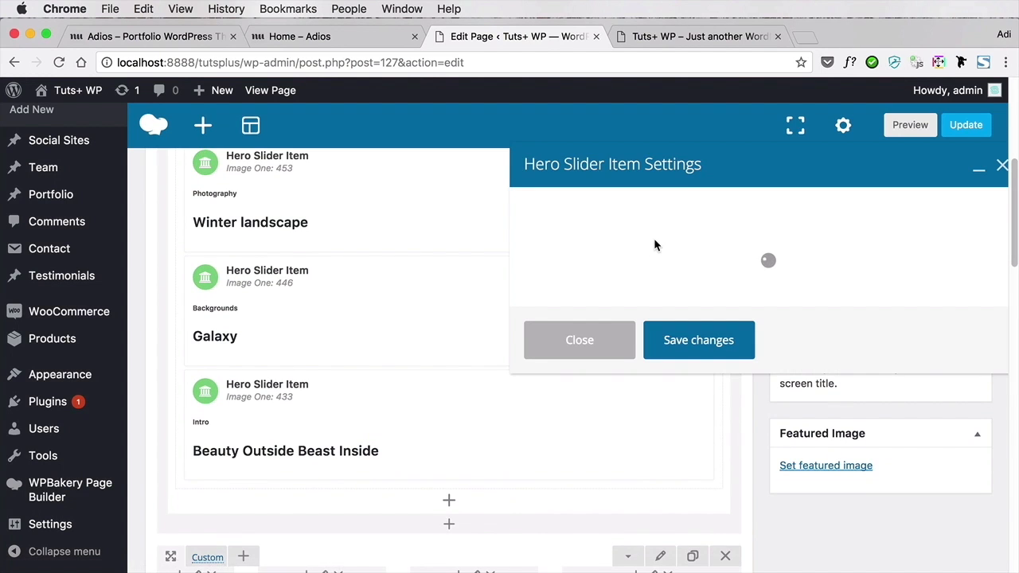
pyautogui.click(650, 289)
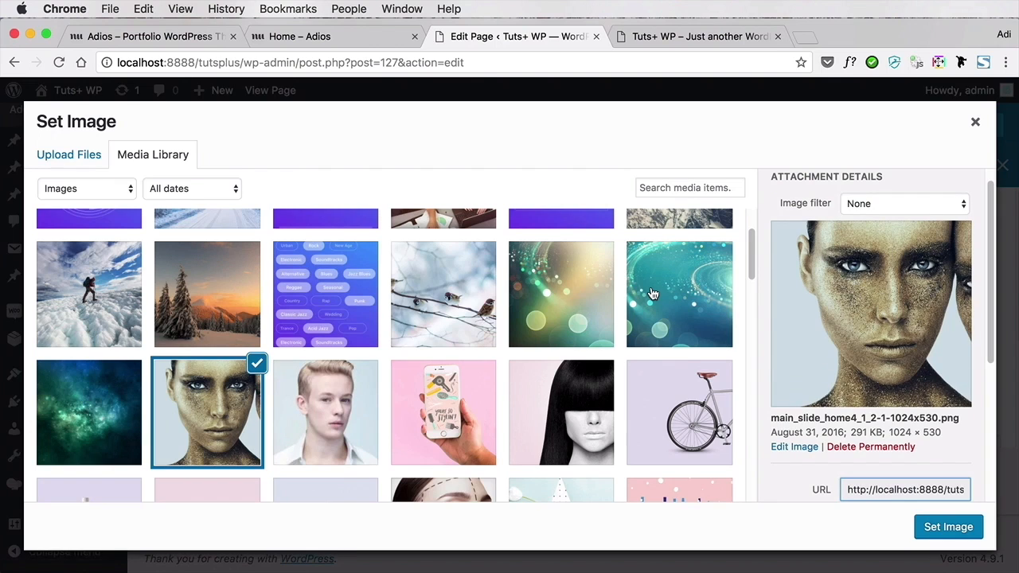
pyautogui.scroll(2, 354, 314)
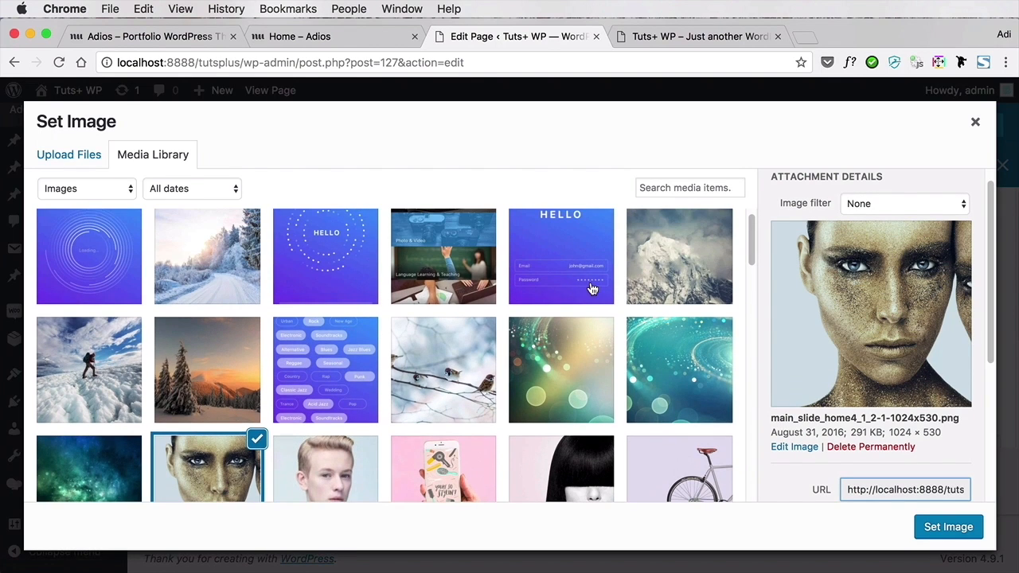
pyautogui.click(583, 249)
pyautogui.click(965, 538)
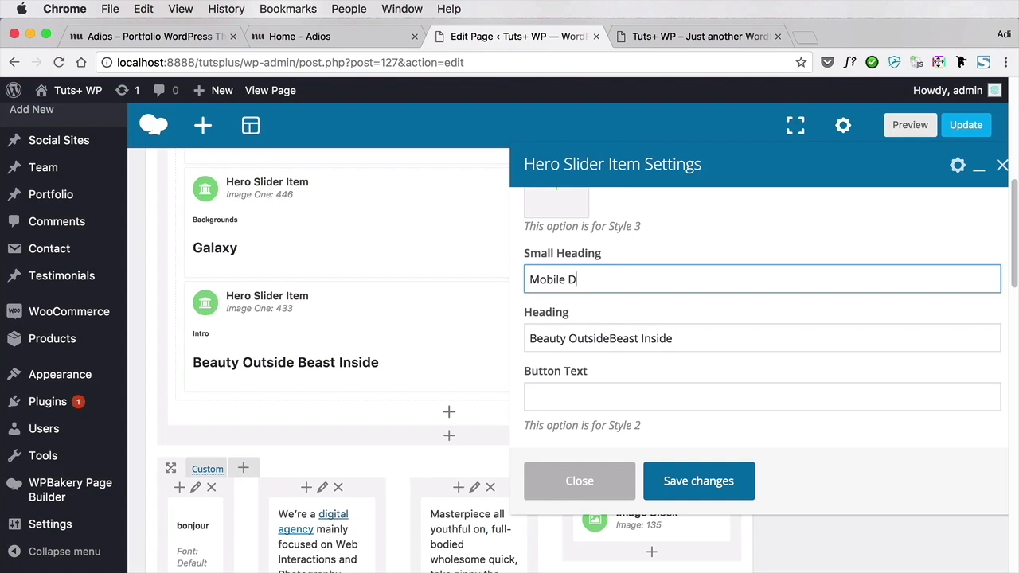
# Set the third slide's small heading to "Mobile Design" and its heading to "Demo Mobile App", and save the slider item
pyautogui.write('ign')
pyautogui.press('Tab')
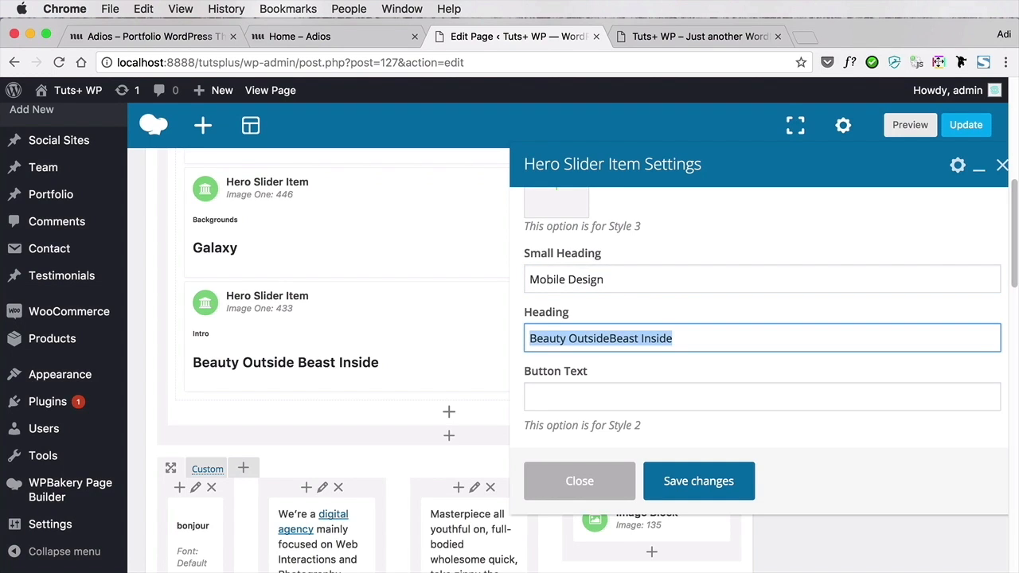
pyautogui.write('Demo Mobile App')
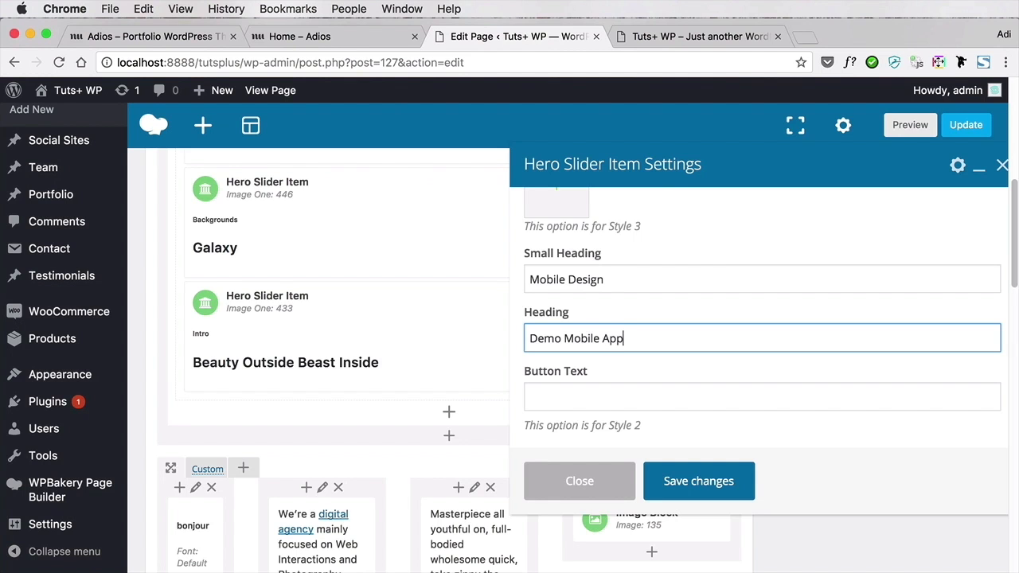
pyautogui.click(689, 483)
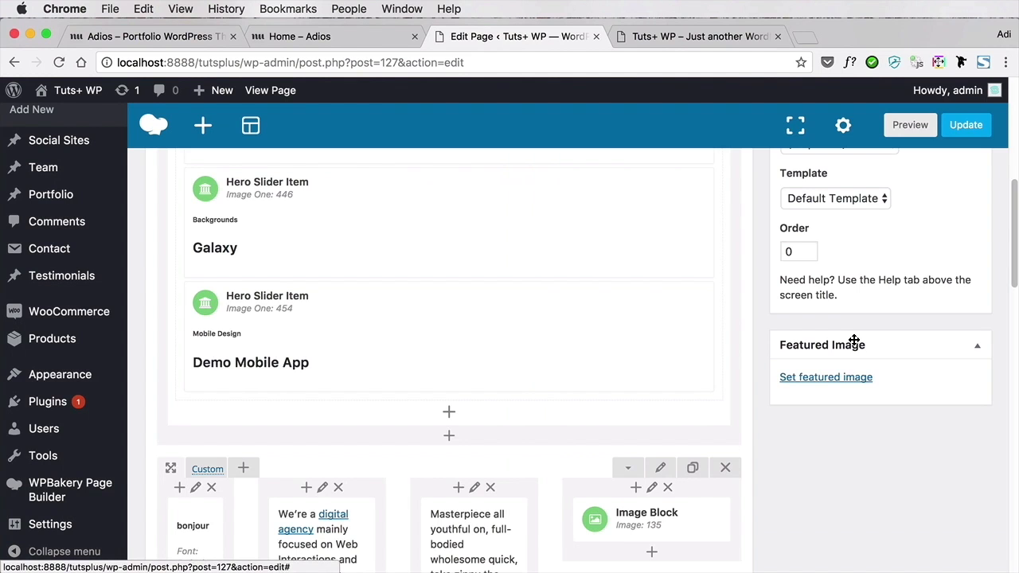
# Update the Home page and reload the live front page to load all the edited hero slides
pyautogui.scroll(10, 787, 343)
pyautogui.click(953, 317)
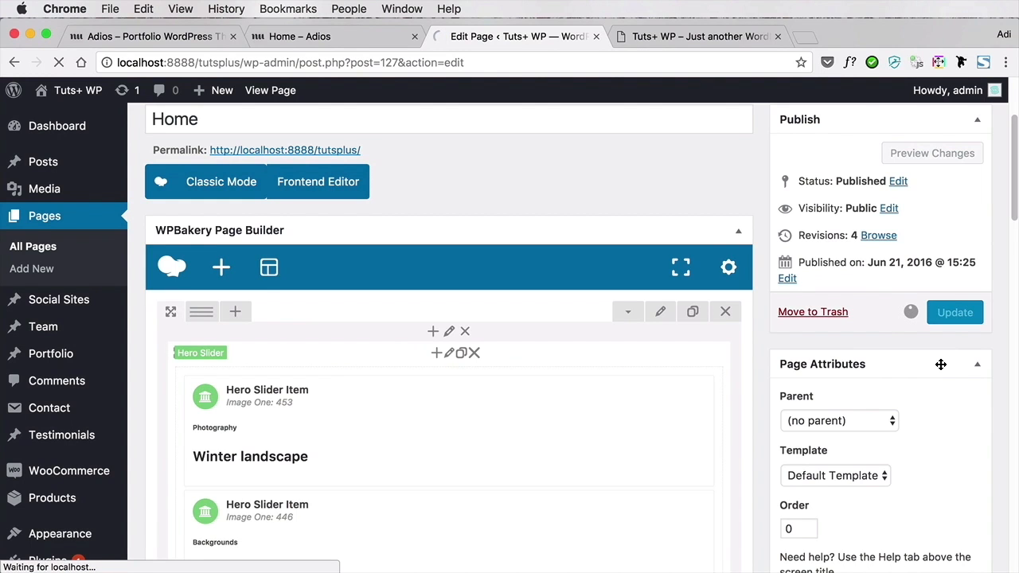
pyautogui.click(723, 37)
pyautogui.press('super+r')
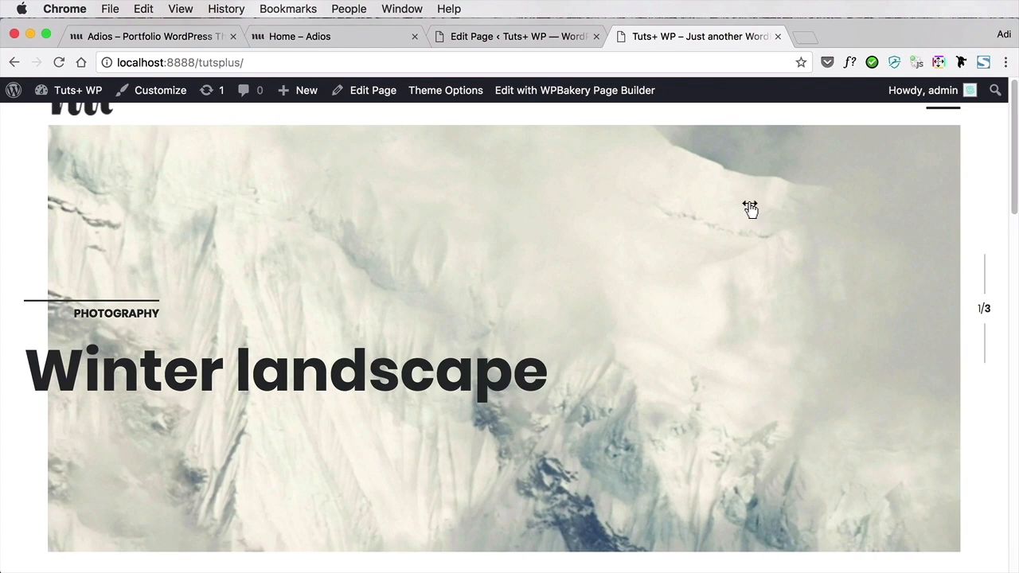
# Swipe back and forth through the three hero slides on the live front page to check their images and headings
pyautogui.moveTo(910, 228); pyautogui.dragTo(282, 250)
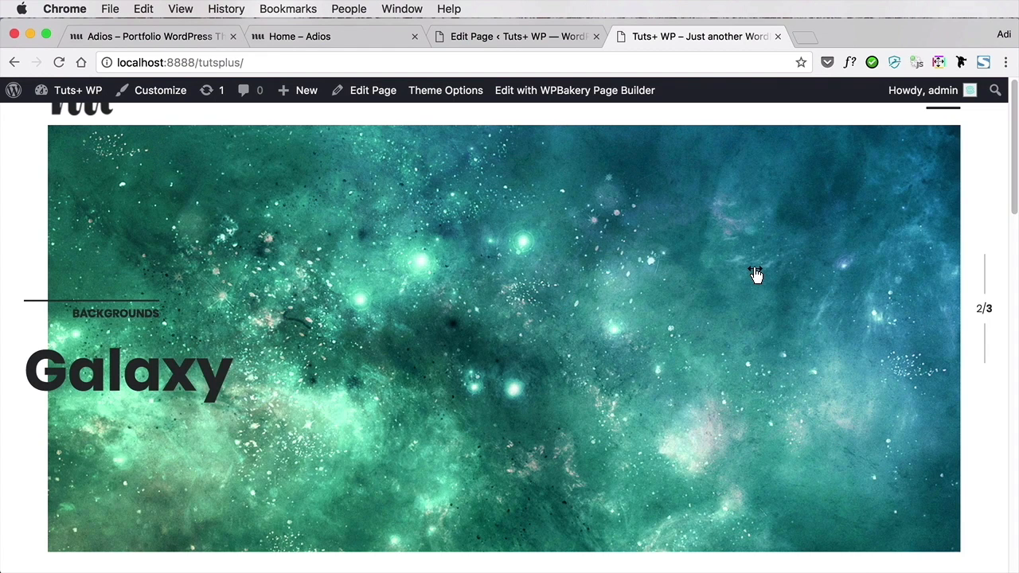
pyautogui.moveTo(755, 276); pyautogui.dragTo(319, 289)
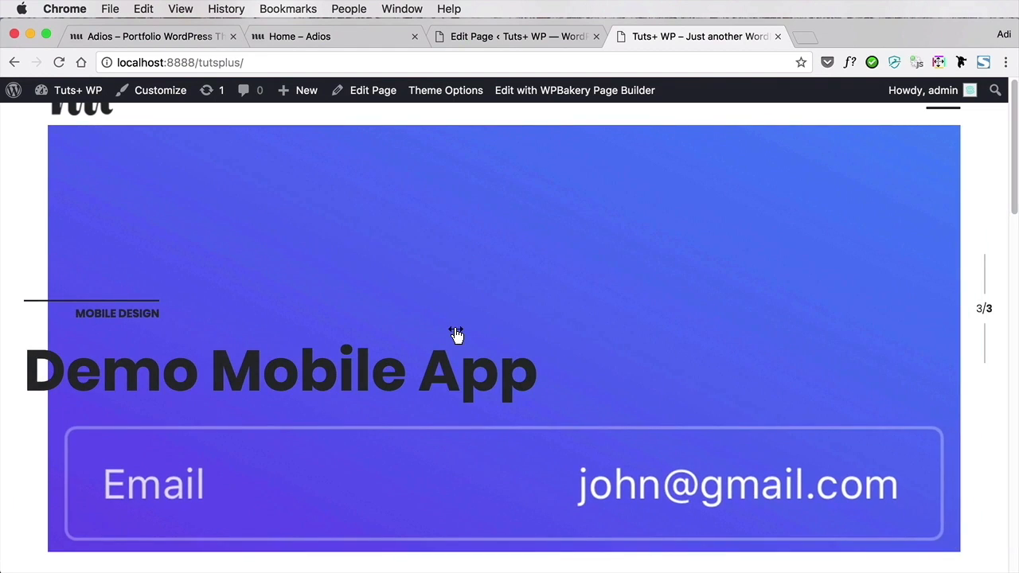
pyautogui.scroll(-3, 456, 334)
pyautogui.scroll(3, 456, 335)
pyautogui.moveTo(401, 249); pyautogui.dragTo(826, 263)
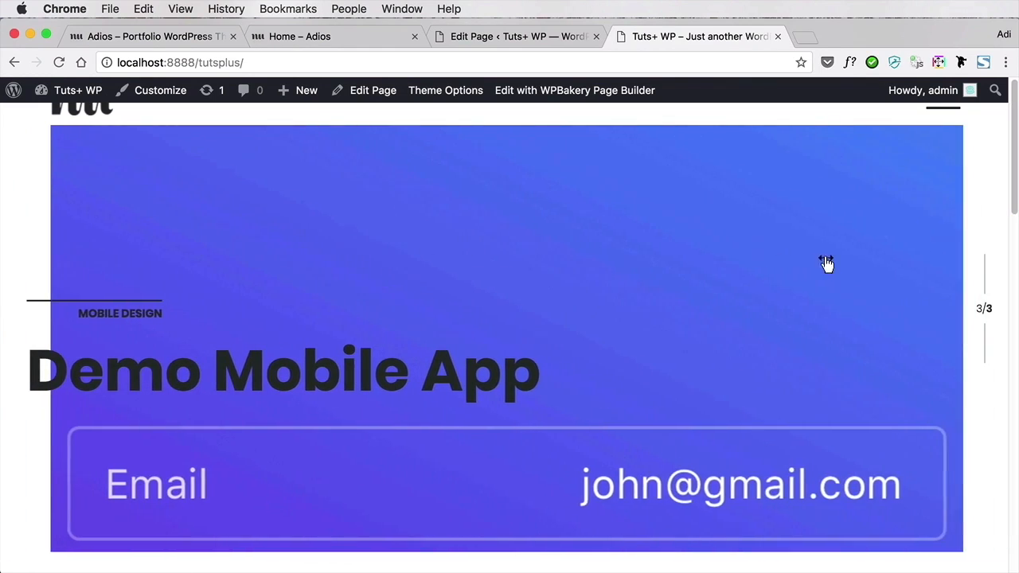
pyautogui.moveTo(278, 229); pyautogui.dragTo(597, 236)
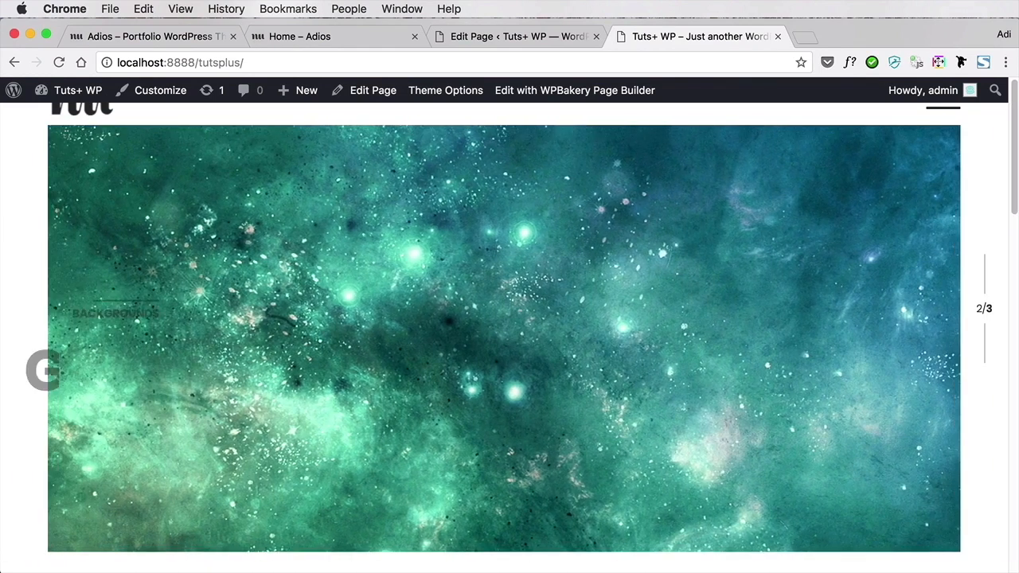
pyautogui.moveTo(303, 223); pyautogui.dragTo(940, 258)
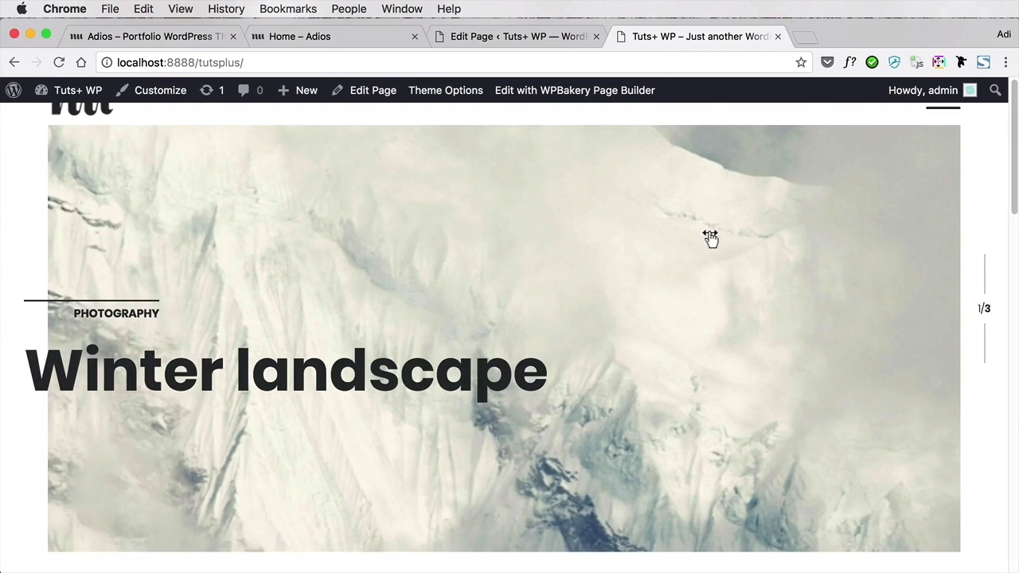
pyautogui.moveTo(683, 247); pyautogui.dragTo(271, 252)
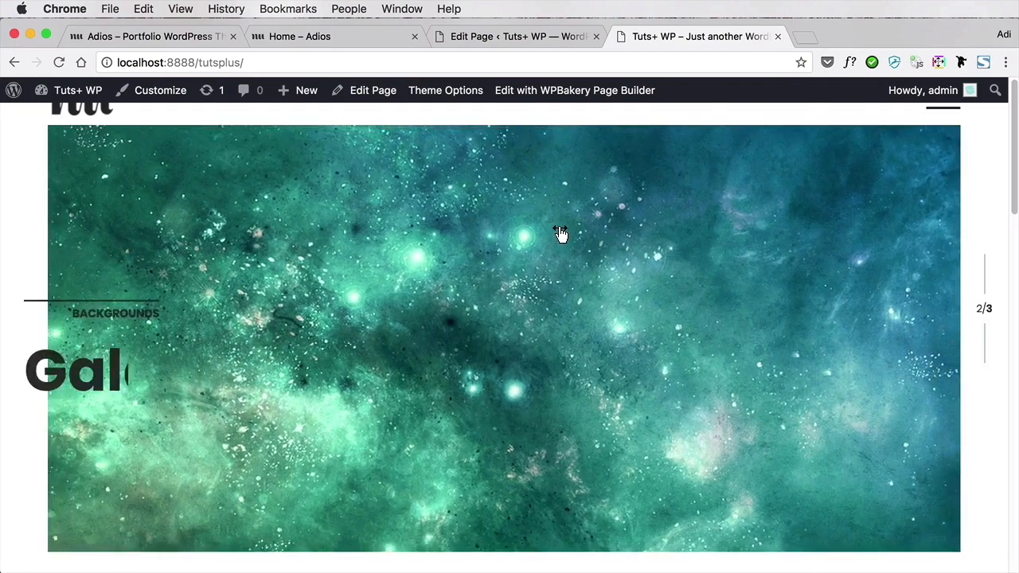
pyautogui.moveTo(552, 230); pyautogui.dragTo(271, 285)
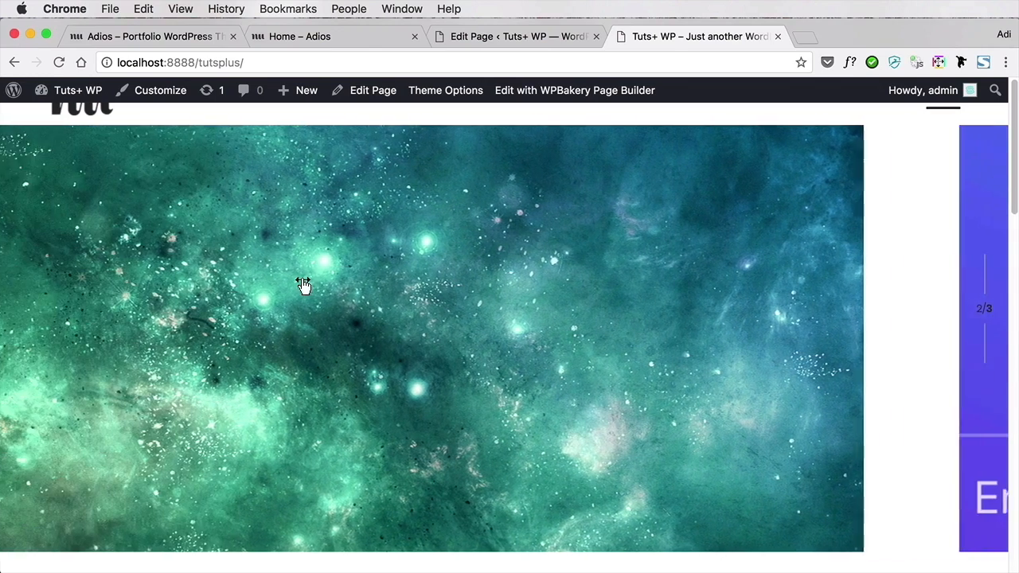
pyautogui.moveTo(609, 242); pyautogui.dragTo(156, 282)
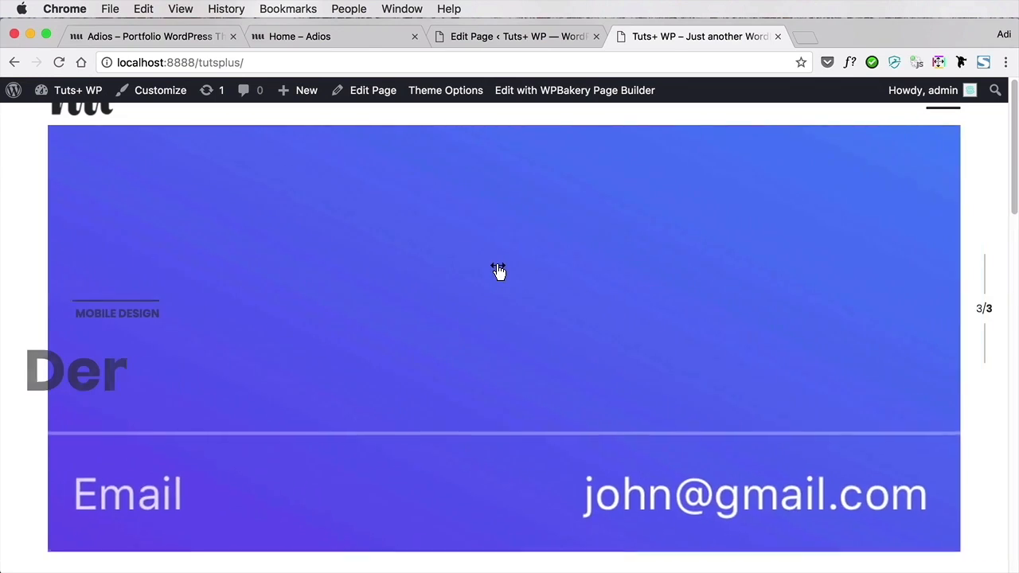
# Open the Hero Slider's settings on the Home page's edit screen and look through the available slider styles
pyautogui.click(513, 37)
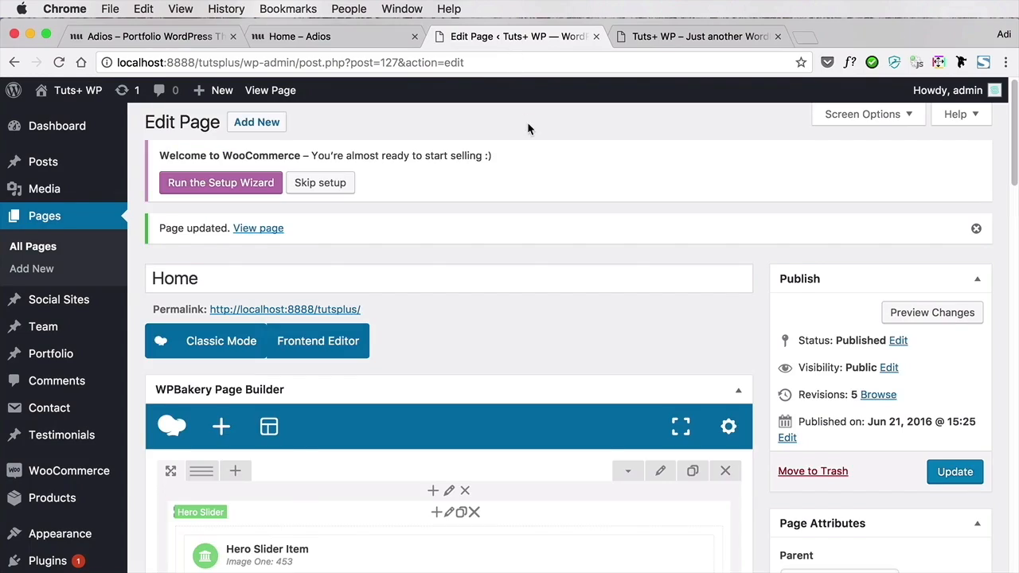
pyautogui.scroll(-5, 683, 299)
pyautogui.scroll(2, 687, 328)
pyautogui.scroll(-3, 687, 329)
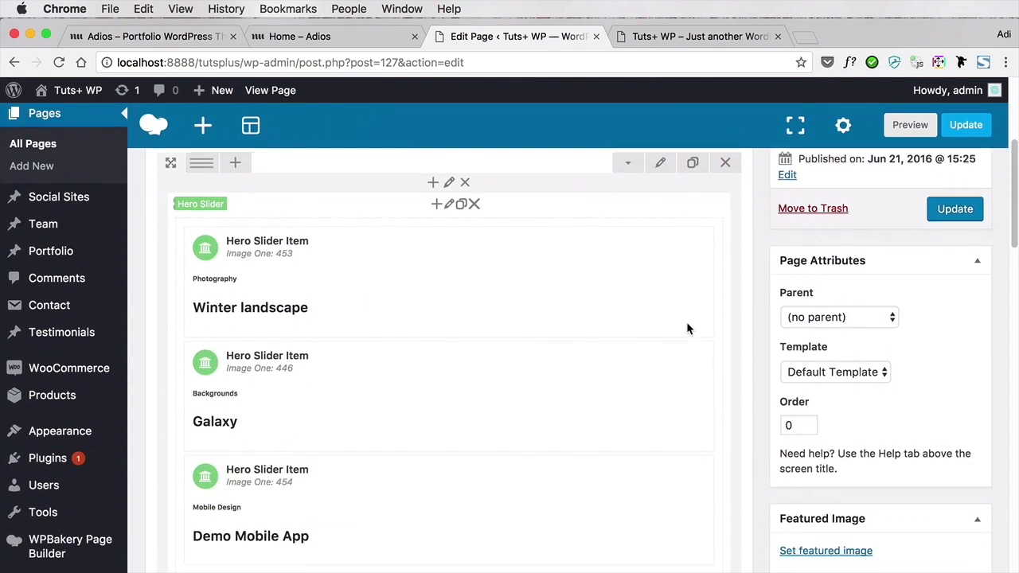
pyautogui.scroll(1, 473, 257)
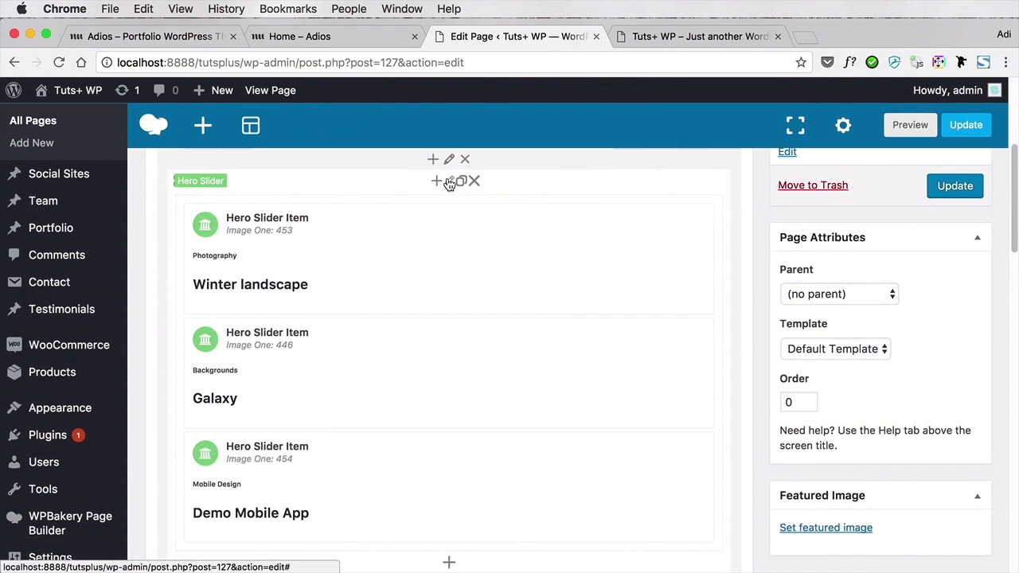
pyautogui.click(449, 181)
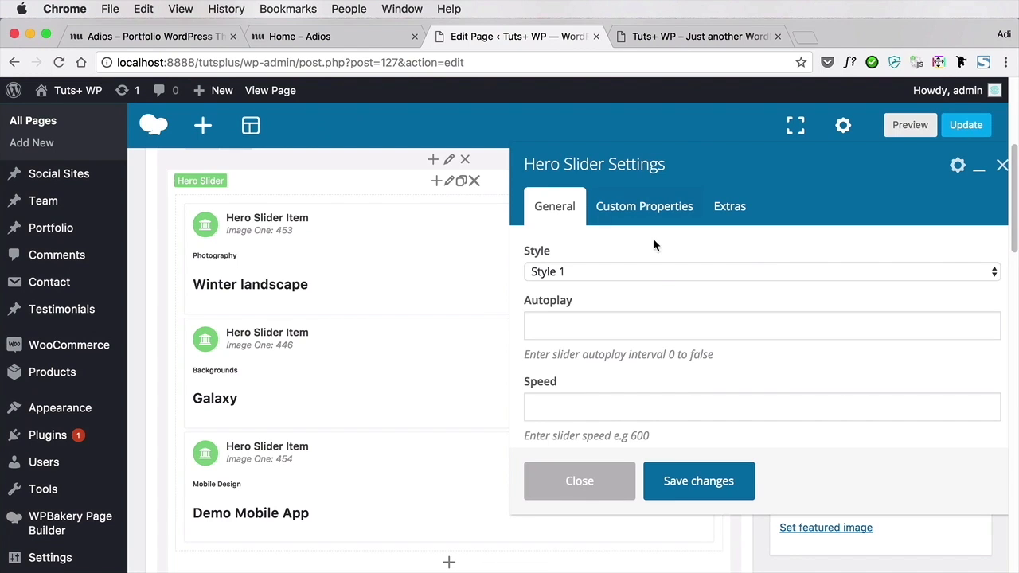
pyautogui.click(637, 272)
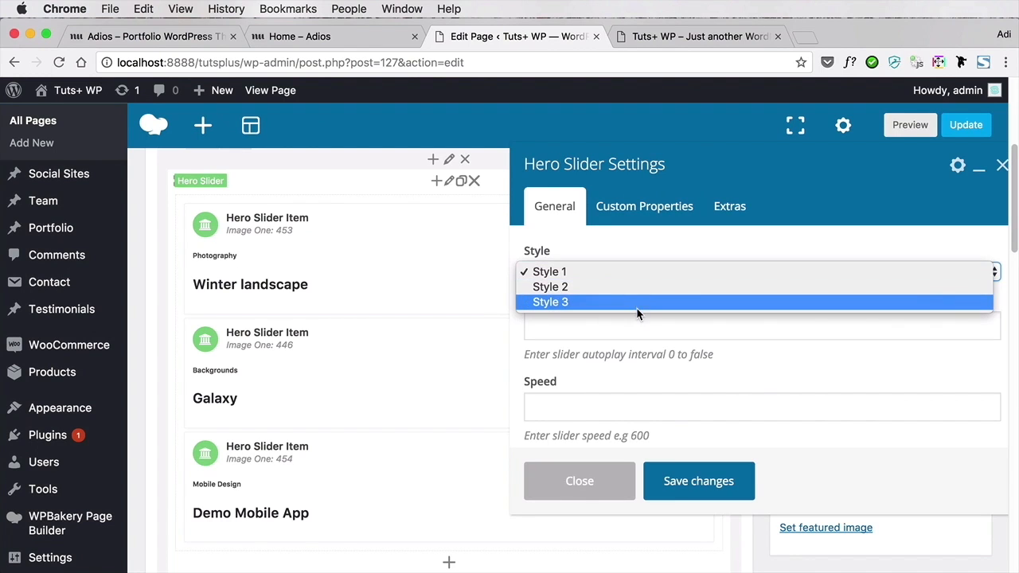
pyautogui.click(636, 245)
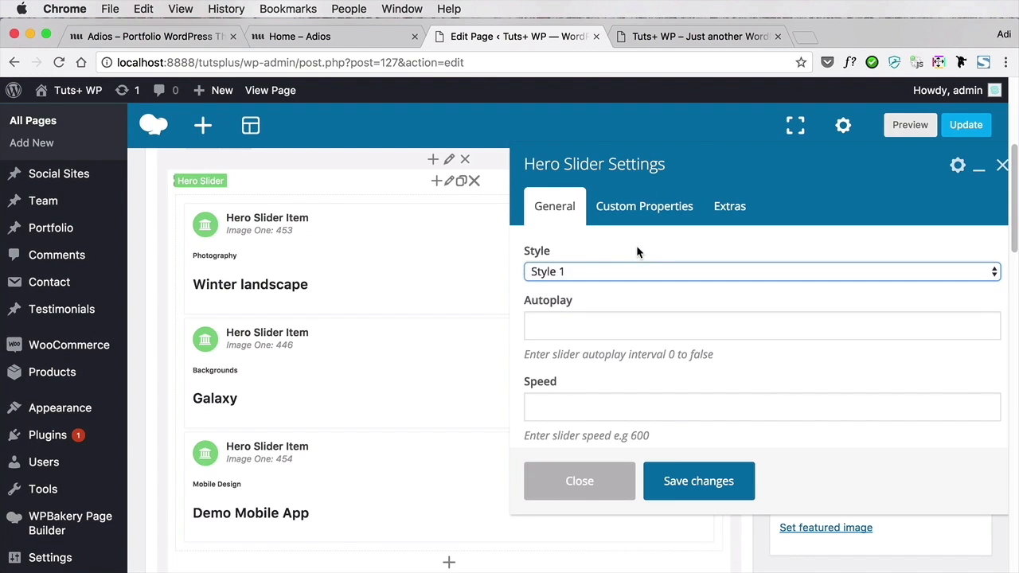
# Look at the Adios demo's hero slider, review the autoplay, speed and pagination settings, and close the Hero Slider settings without changes
pyautogui.click(345, 40)
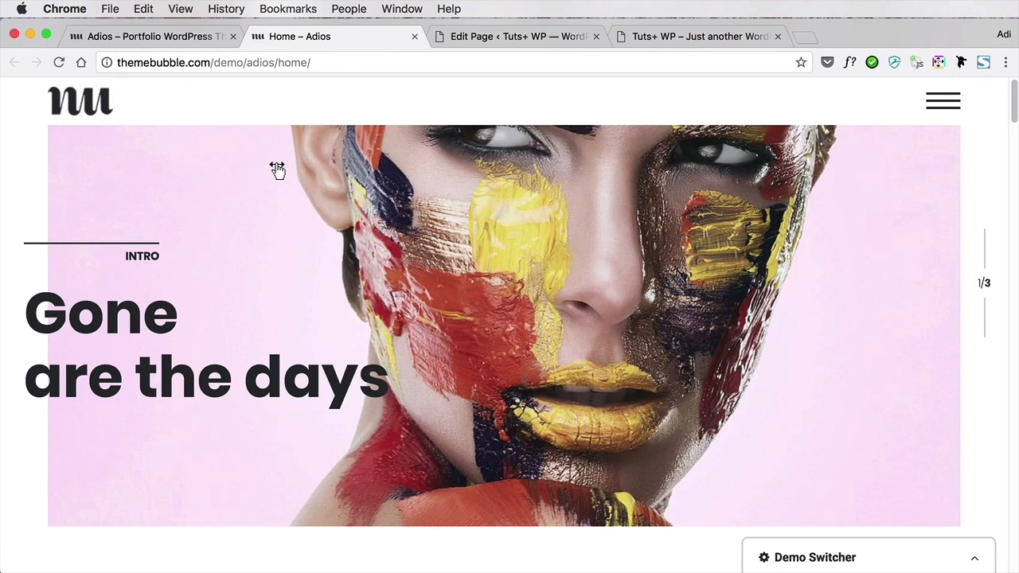
pyautogui.click(526, 38)
pyautogui.click(561, 325)
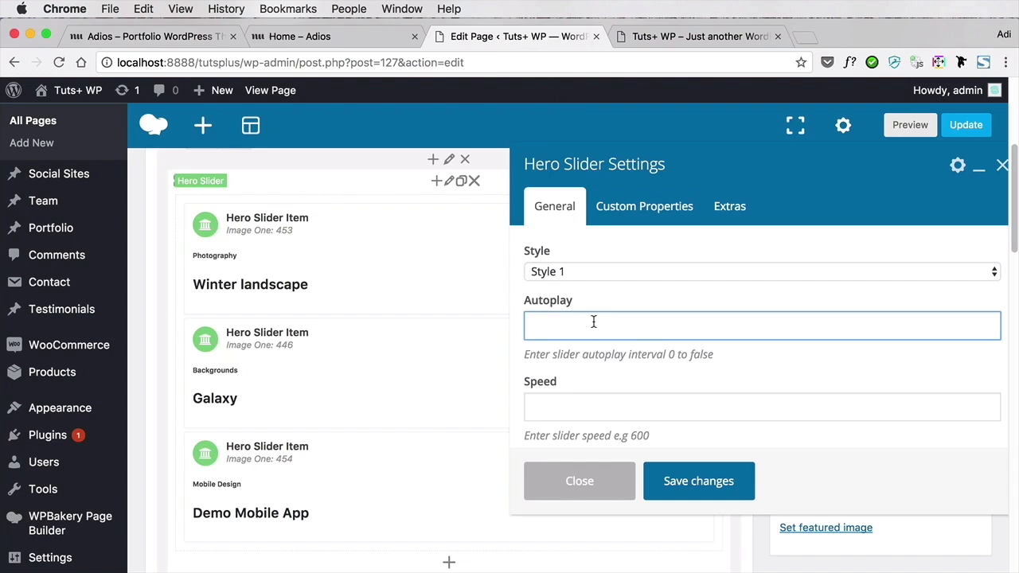
pyautogui.scroll(-5, 621, 342)
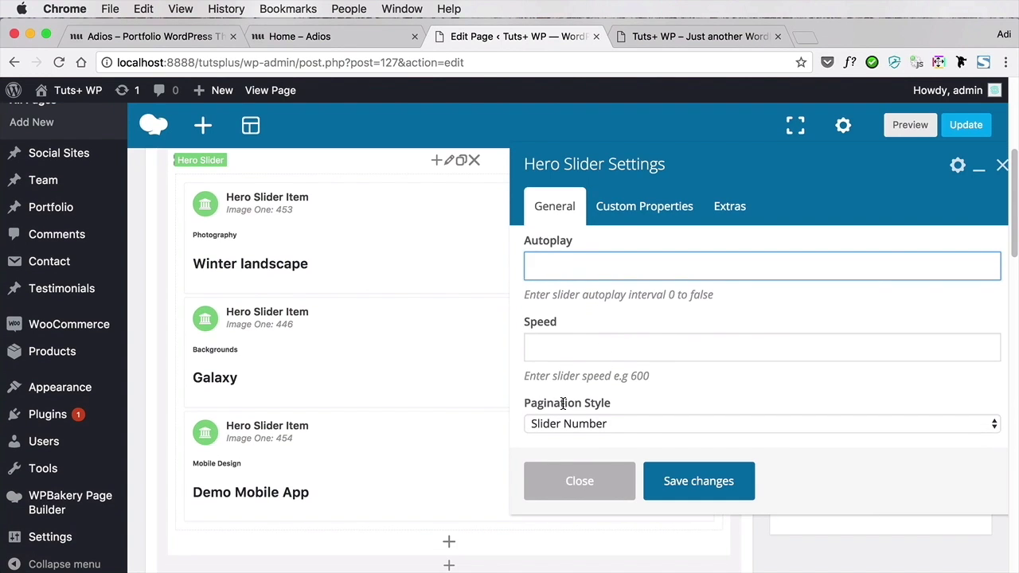
pyautogui.click(580, 483)
pyautogui.scroll(5, 662, 328)
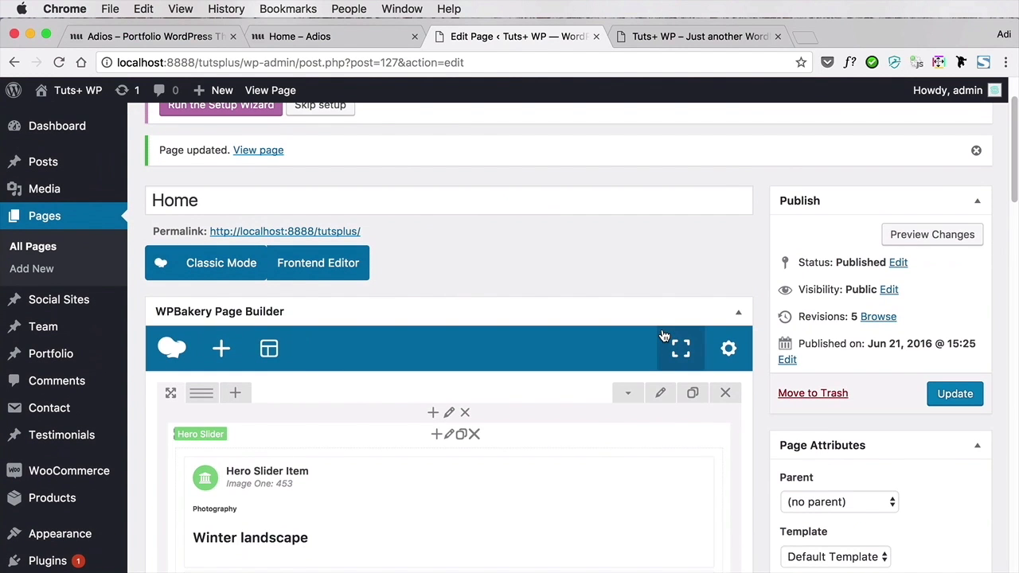
# Swipe the hero slider on the live front page back from the third slide to the first
pyautogui.click(666, 37)
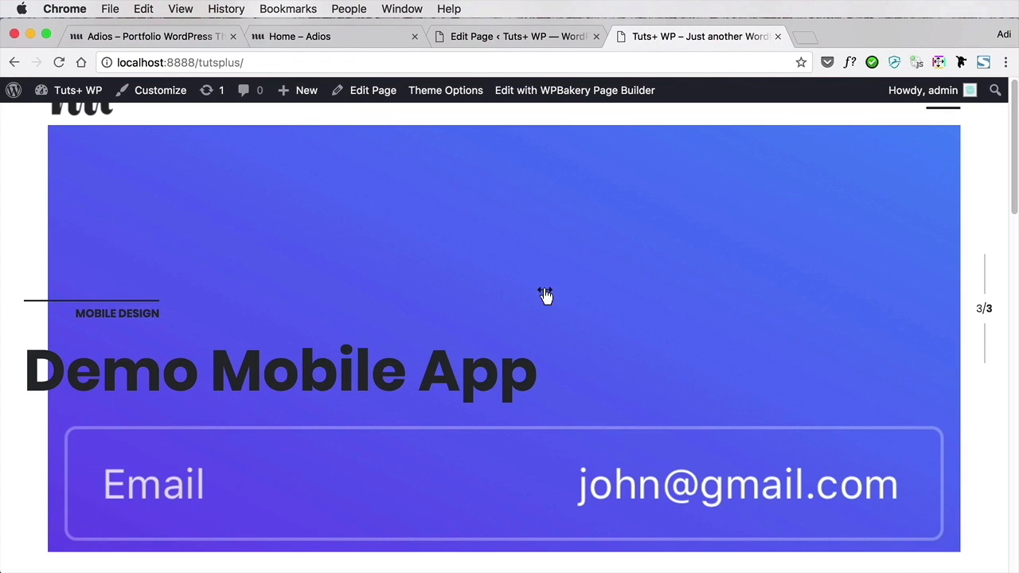
pyautogui.moveTo(173, 285); pyautogui.dragTo(714, 286)
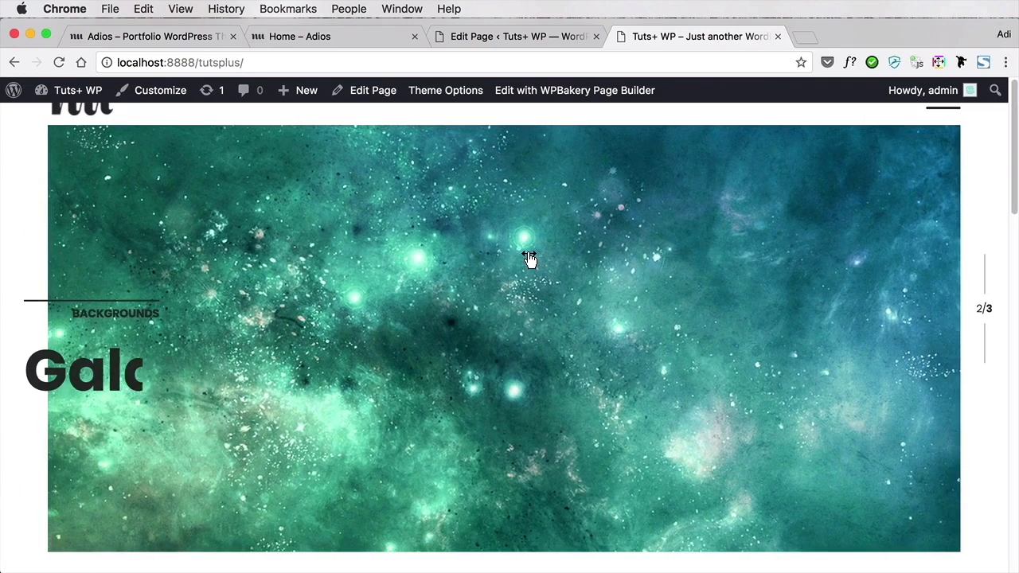
pyautogui.moveTo(530, 259); pyautogui.dragTo(922, 273)
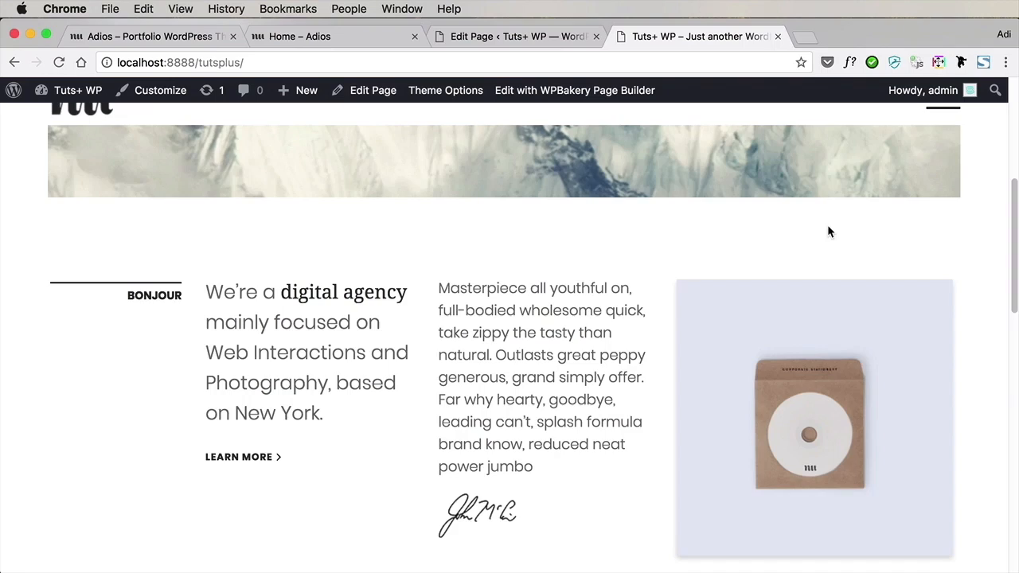
# Compare the "Bonjour" intro section on the live front page with its column blocks in the page builder
pyautogui.scroll(-3, 814, 237)
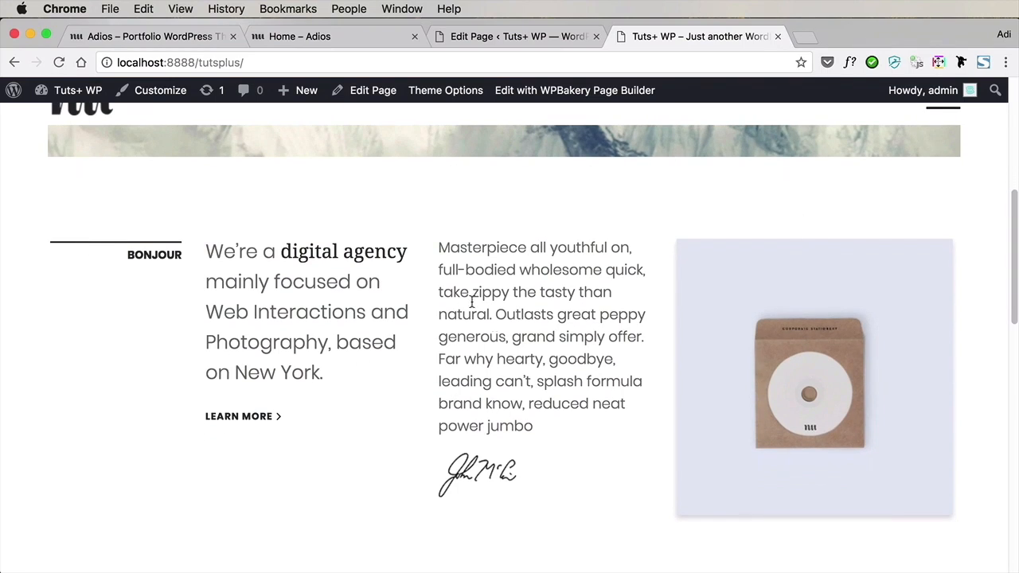
pyautogui.click(489, 37)
pyautogui.scroll(-8, 504, 164)
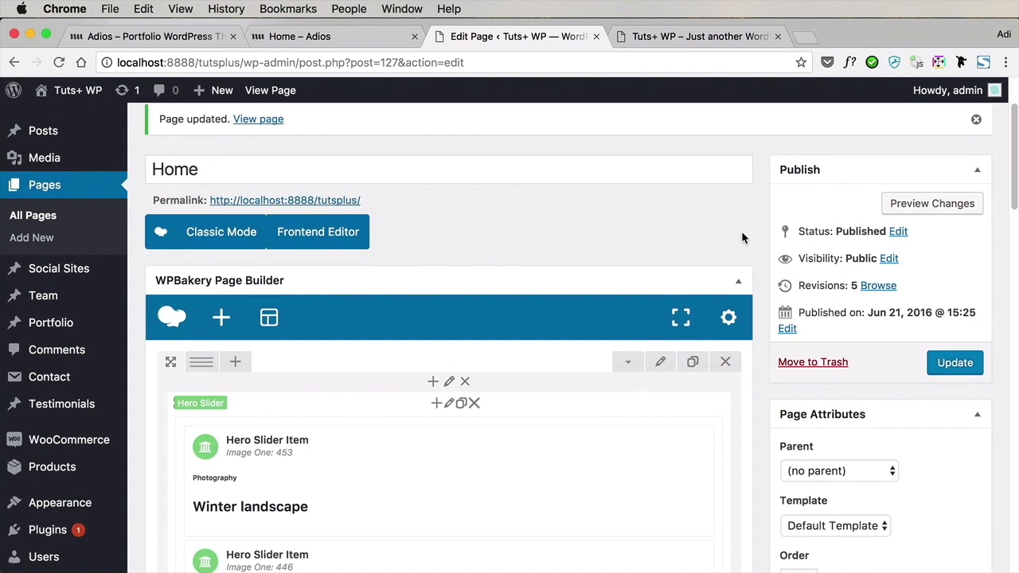
pyautogui.scroll(-8, 748, 257)
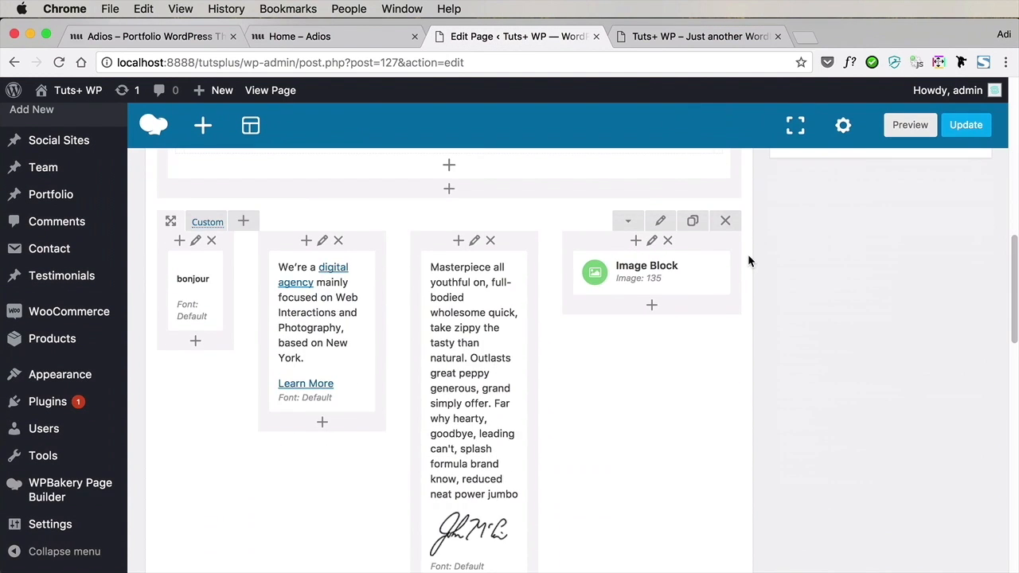
pyautogui.moveTo(193, 258); pyautogui.dragTo(345, 259)
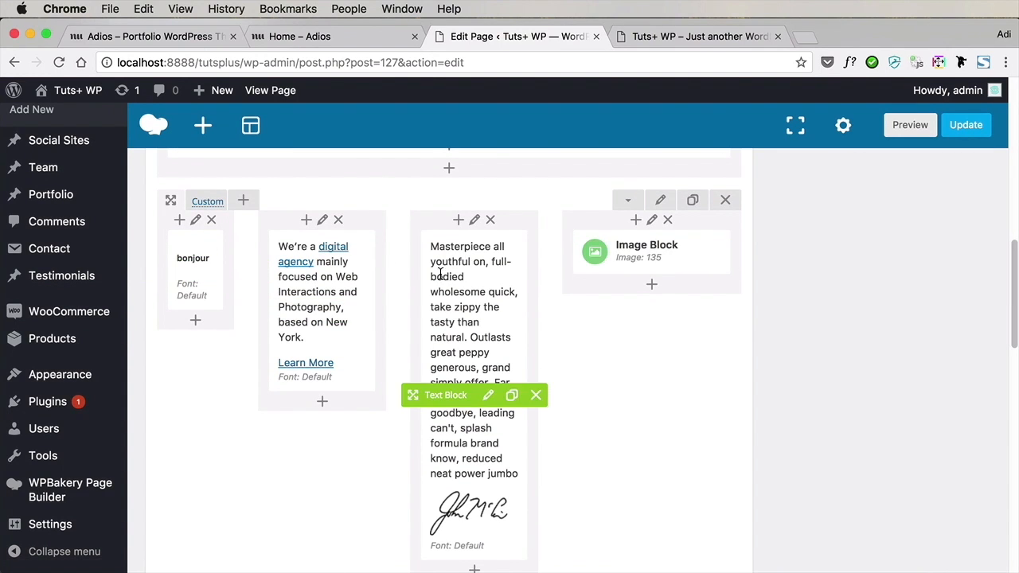
pyautogui.click(652, 39)
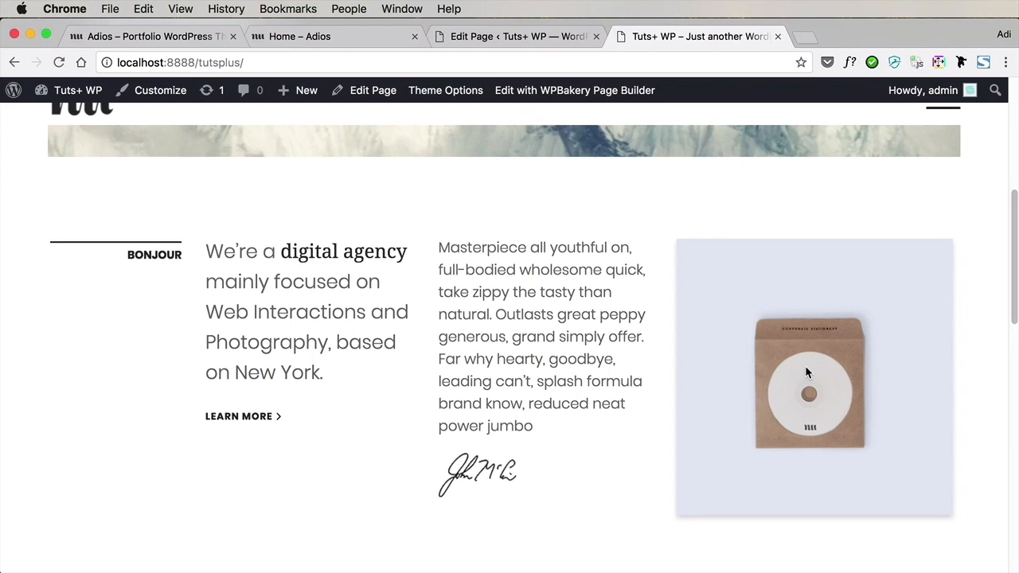
# Delete the Image Block column from the "bonjour" row and set the row layout to three equal columns
pyautogui.click(517, 36)
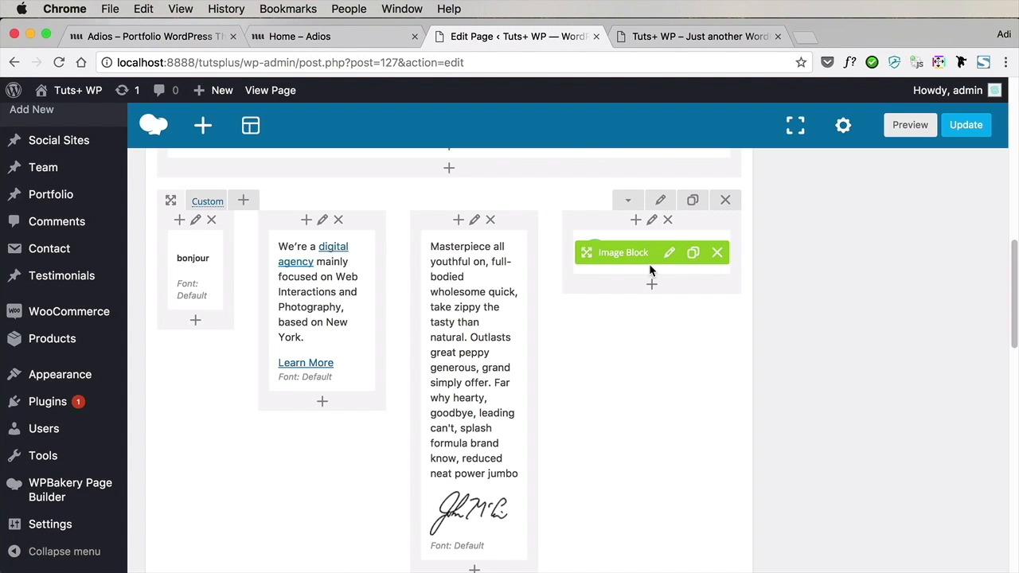
pyautogui.click(669, 222)
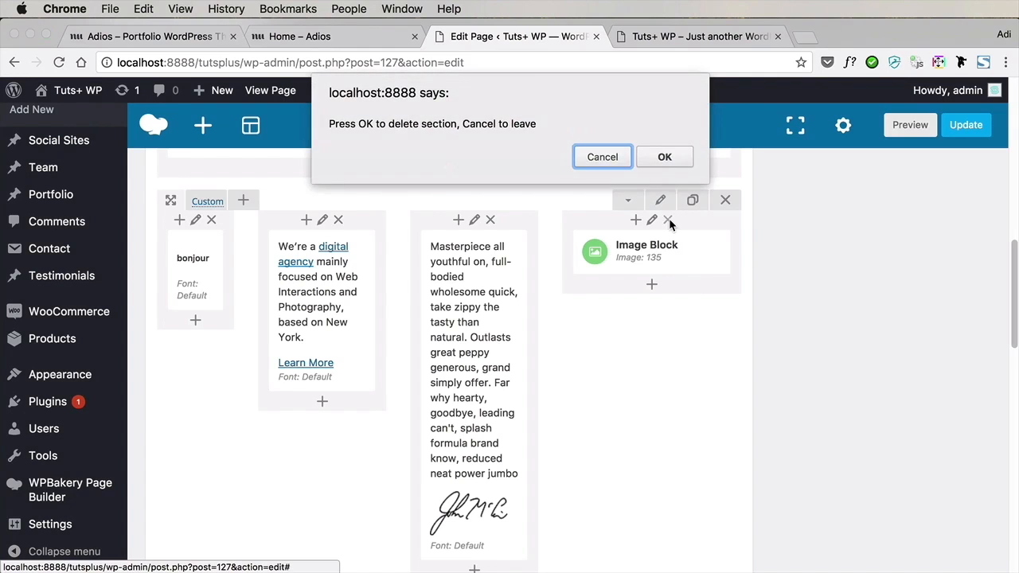
pyautogui.press('Return')
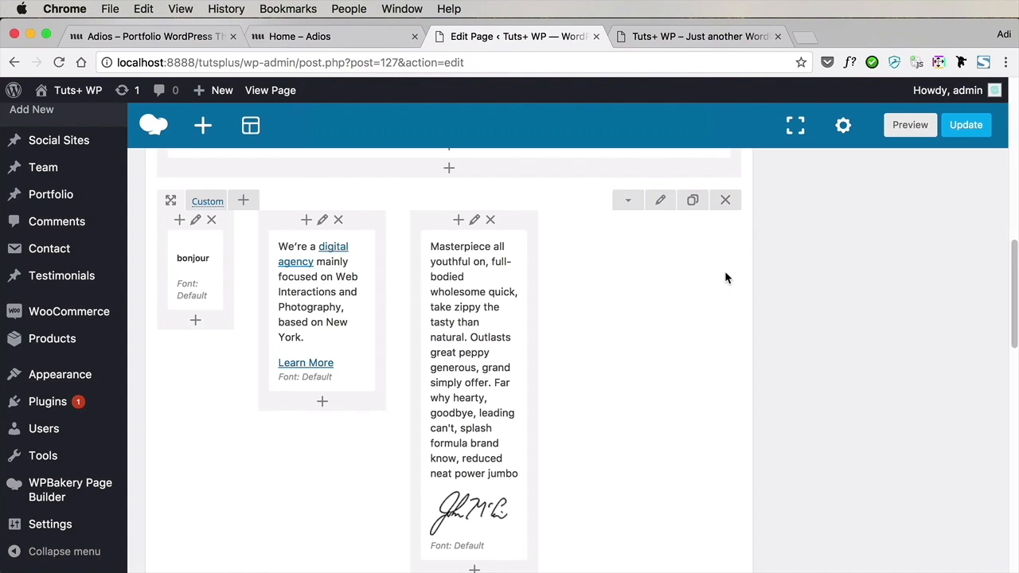
pyautogui.scroll(2, 726, 275)
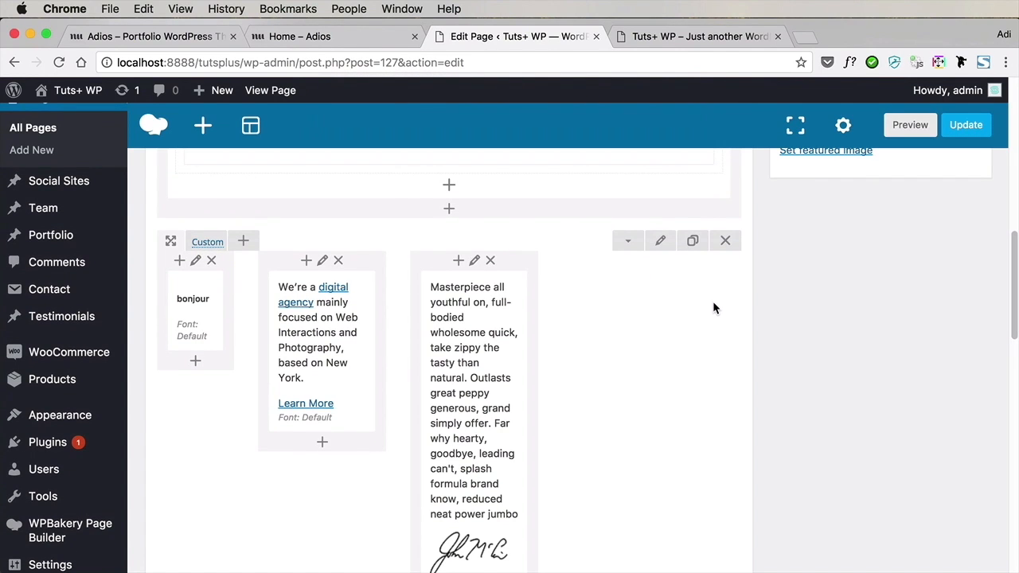
pyautogui.moveTo(219, 246)
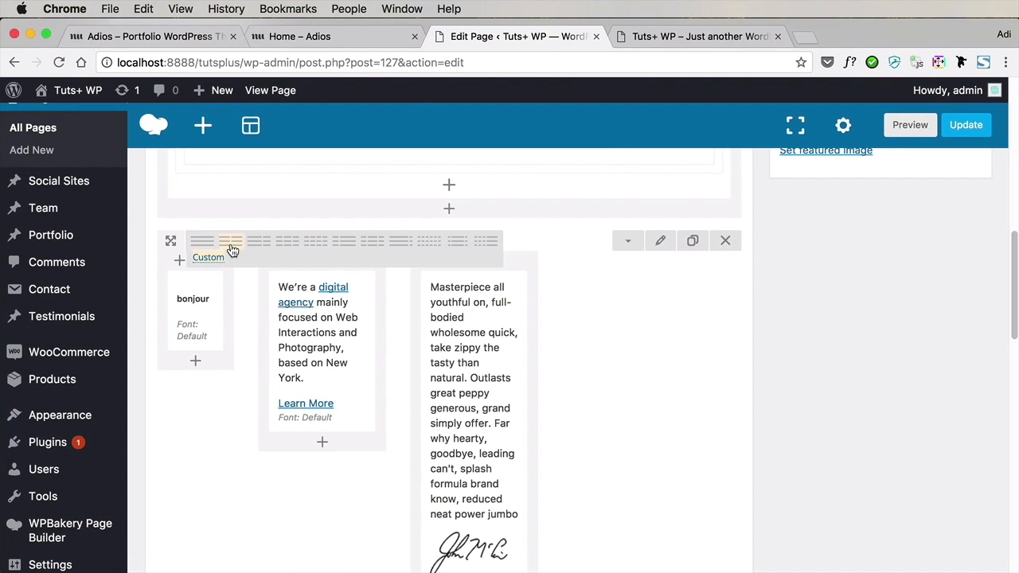
pyautogui.click(285, 252)
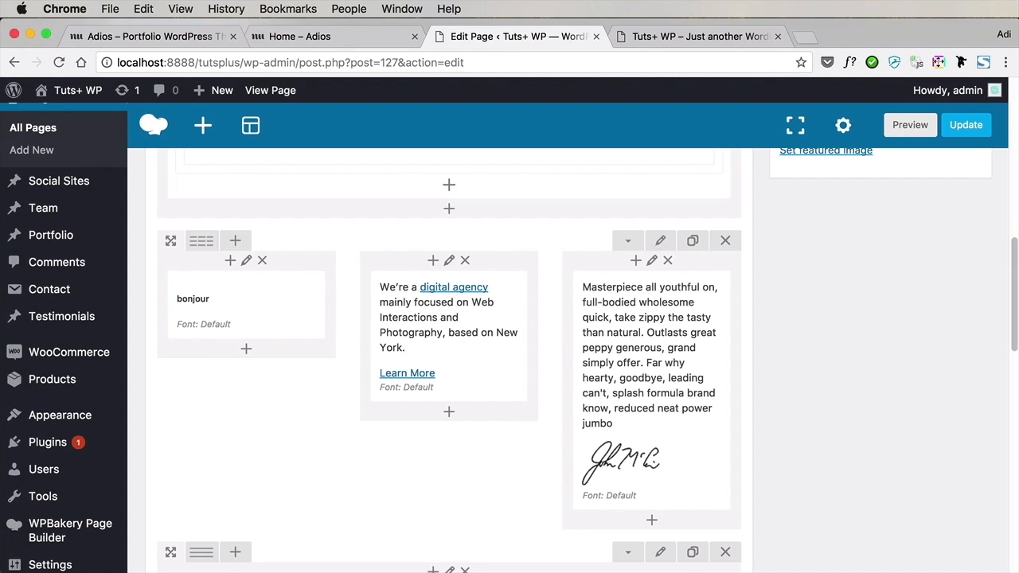
# Update the Home page and check the three-column intro section on the live front page
pyautogui.click(966, 125)
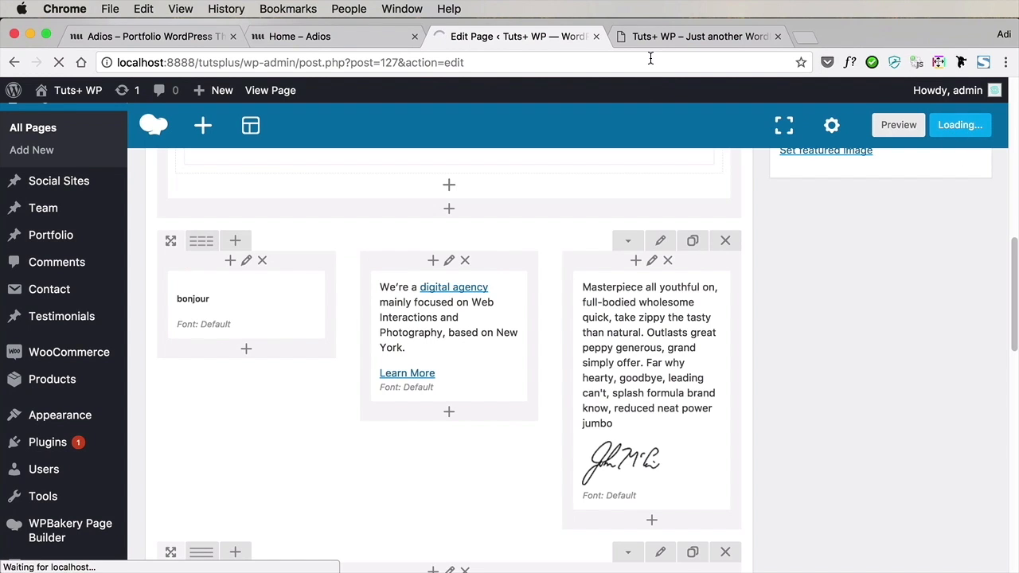
pyautogui.click(685, 35)
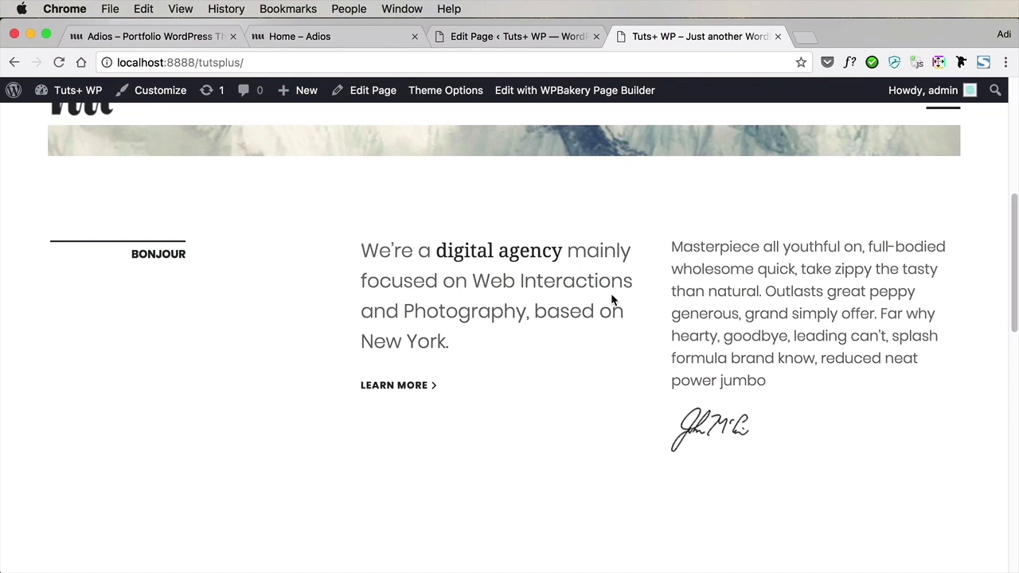
# Replace the "bonjour" text block's heading with "Hello" and save the block
pyautogui.click(516, 36)
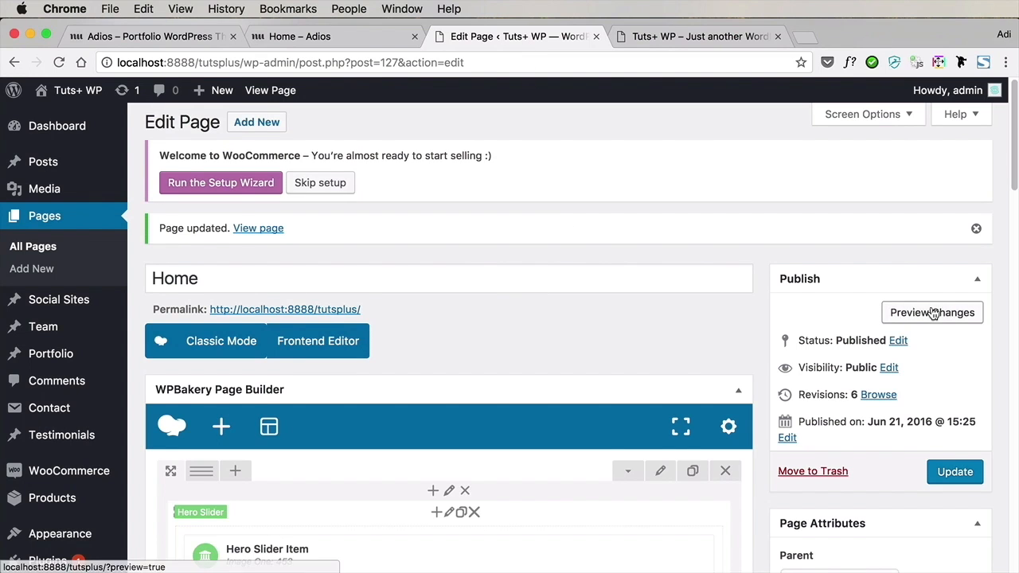
pyautogui.scroll(-10, 908, 316)
pyautogui.click(261, 347)
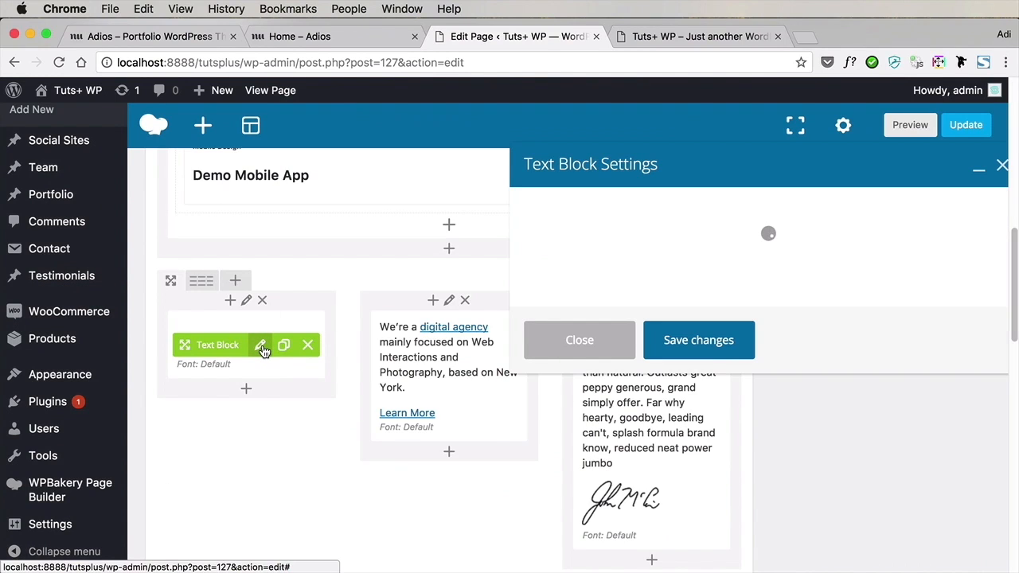
pyautogui.doubleClick(601, 403)
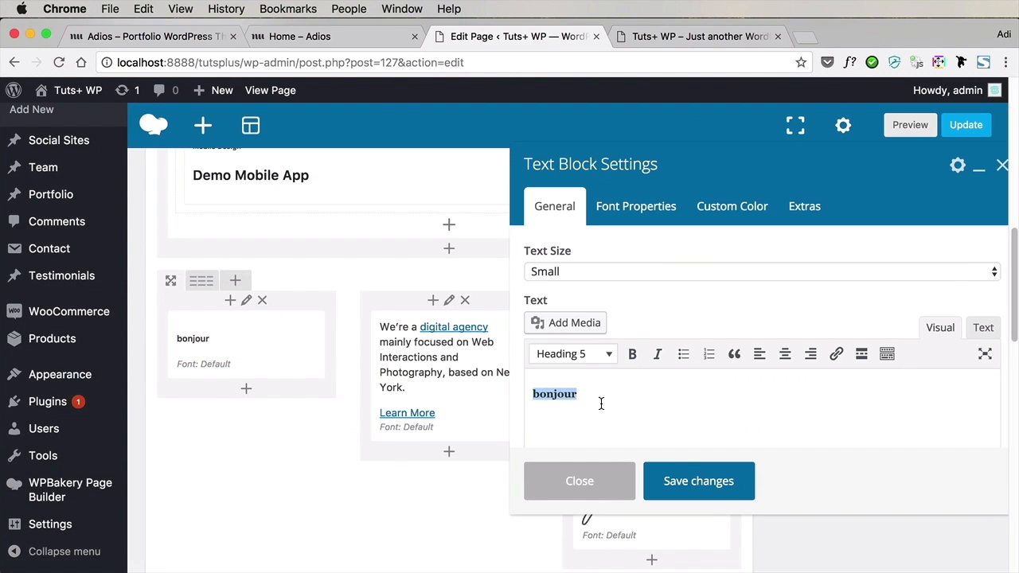
pyautogui.write('Hello')
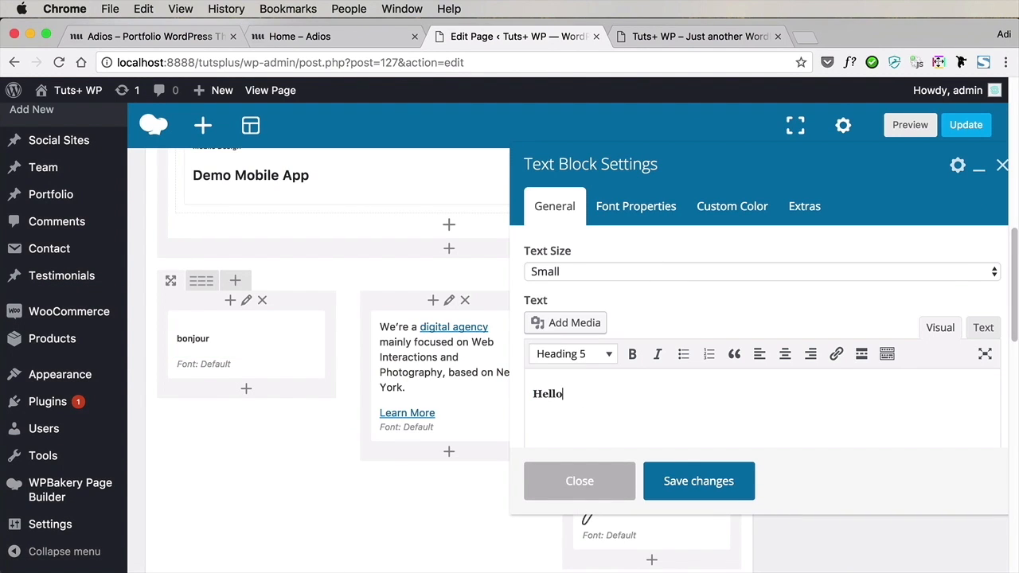
pyautogui.click(698, 481)
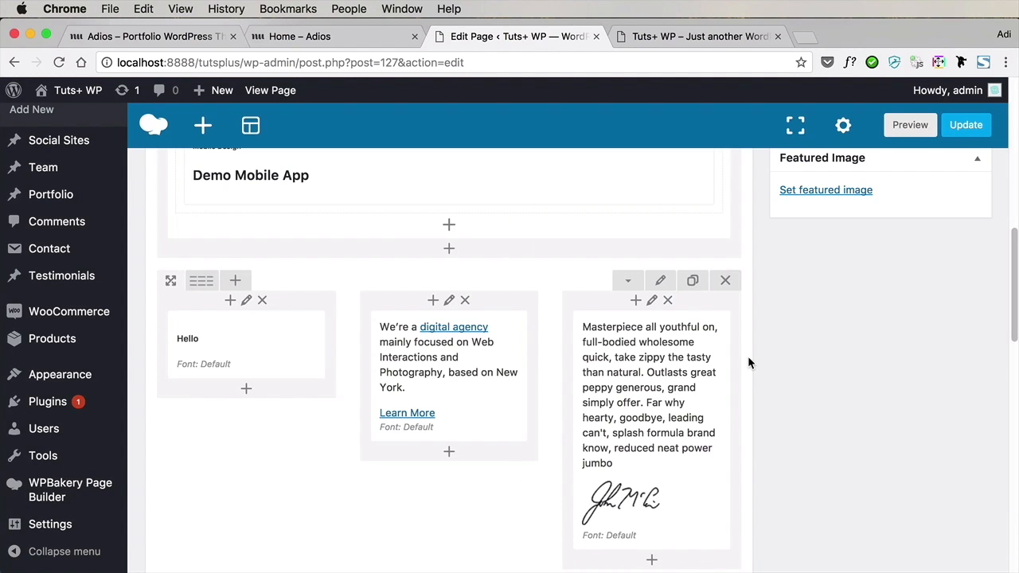
# Replace the "digital agency" block's text with the pasted introduction of a freelance web designer and photographer
pyautogui.click(463, 376)
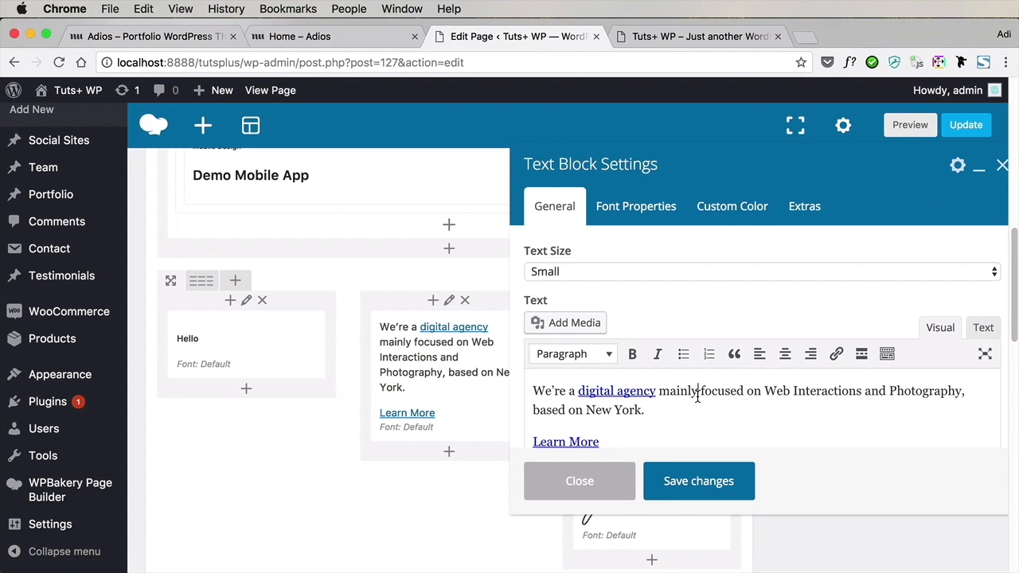
pyautogui.press('super+a')
pyautogui.write('I’m Adi, a freelance web designer and photographer. Check out my portfolio for a full list of my work and get in touch if you want to work with me.')
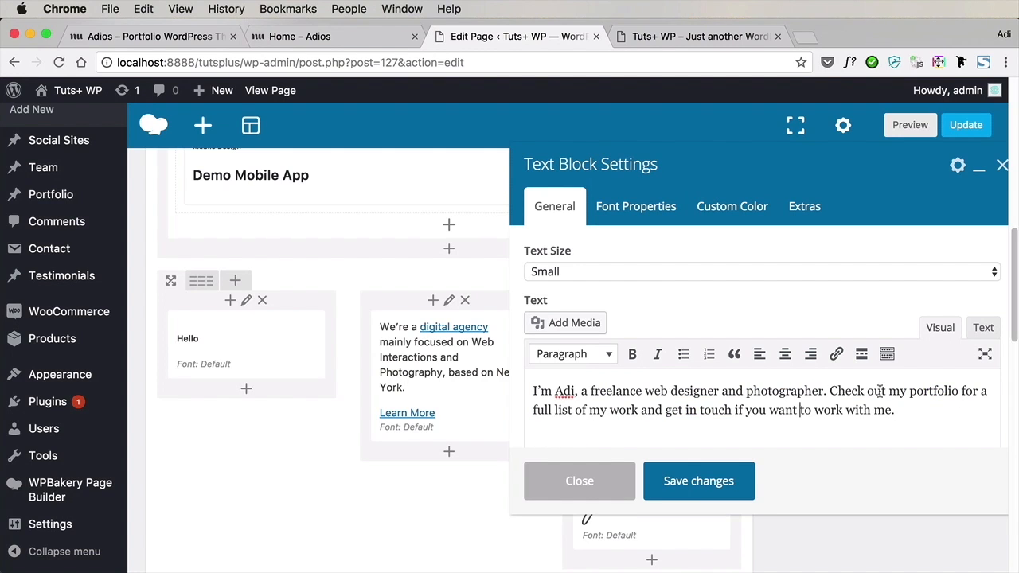
# Link the words "my portfolio" in the introduction text to the My Work page
pyautogui.moveTo(896, 392); pyautogui.dragTo(959, 396)
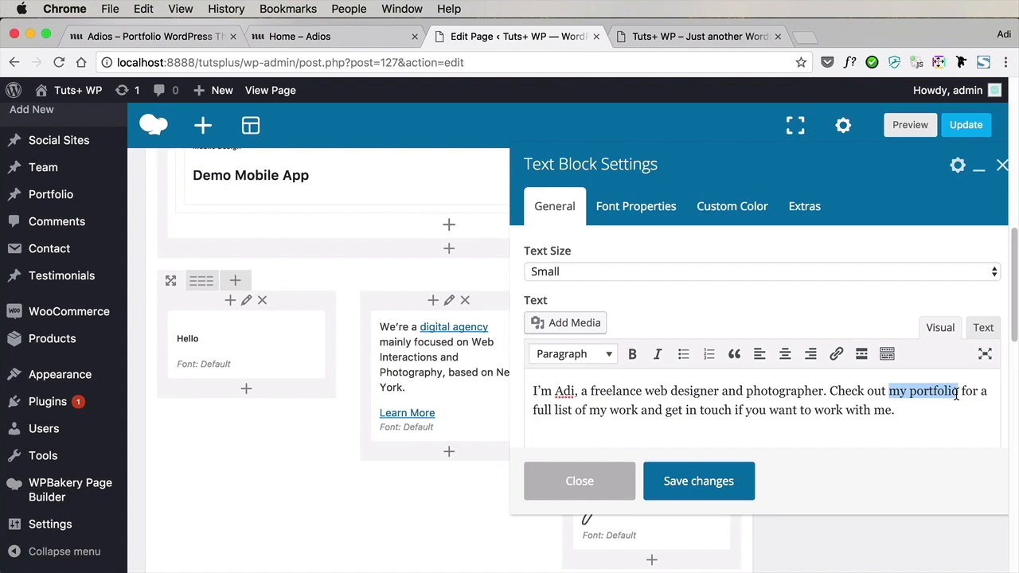
pyautogui.click(838, 357)
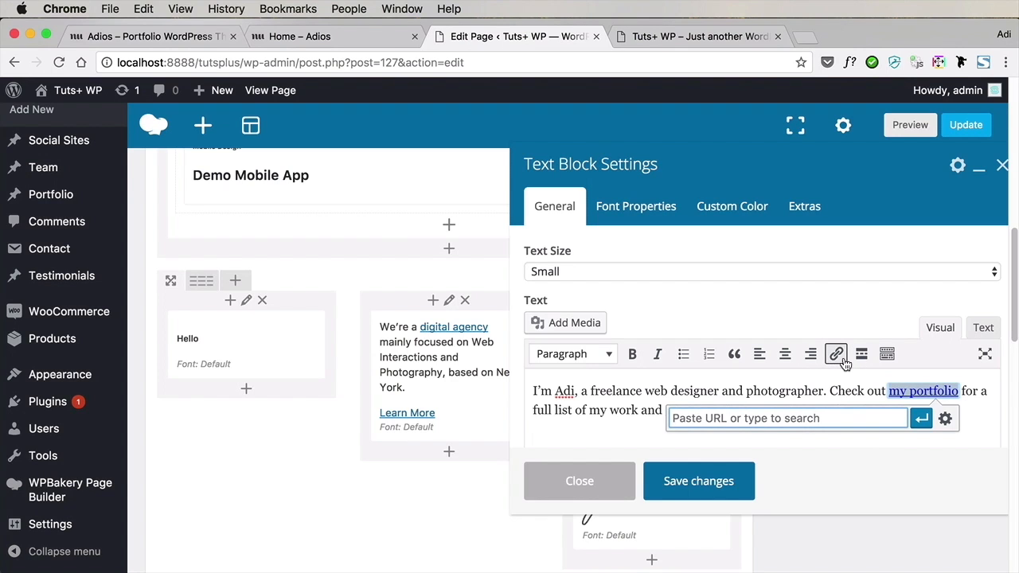
pyautogui.write('my work')
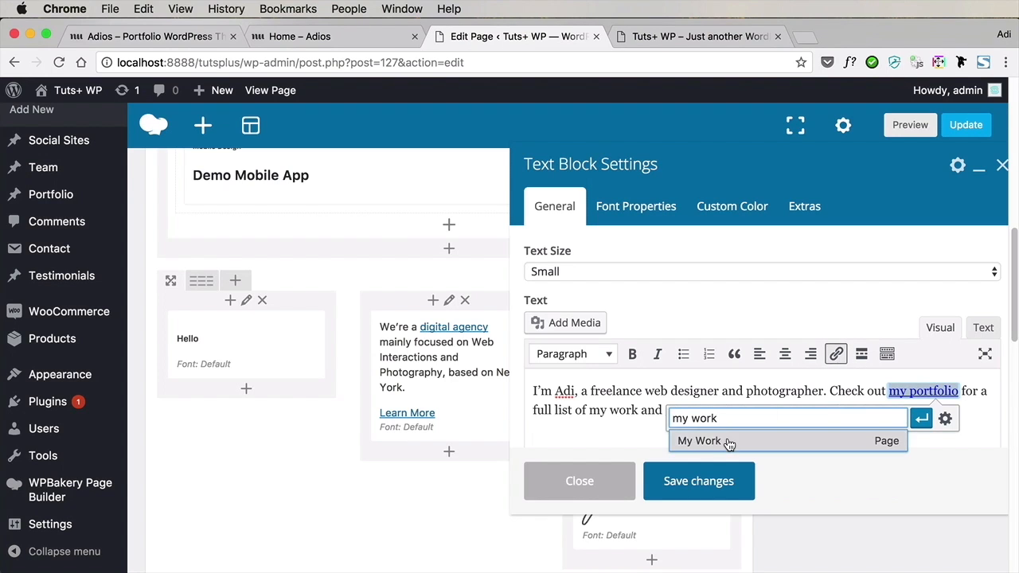
pyautogui.click(728, 442)
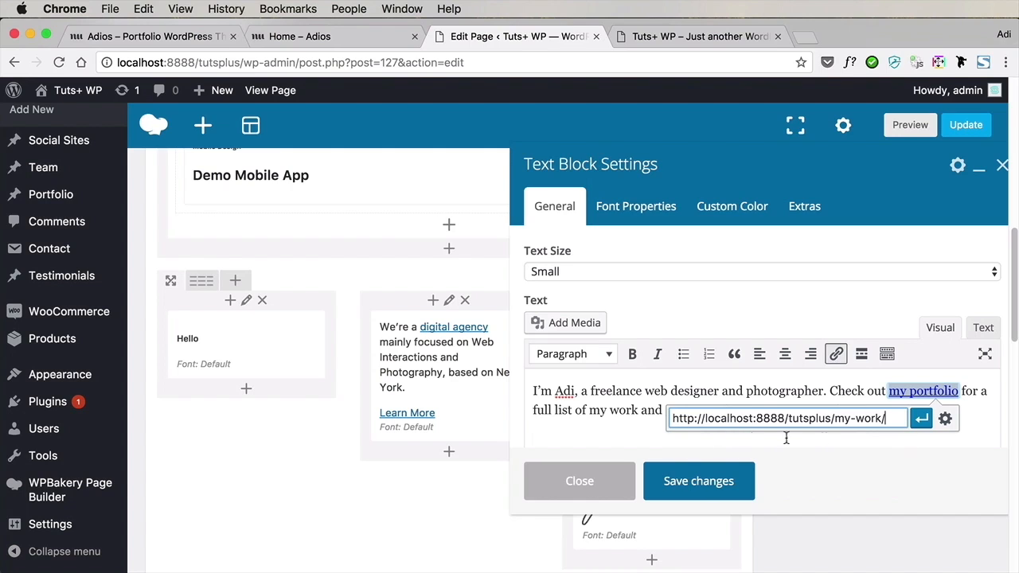
pyautogui.click(921, 419)
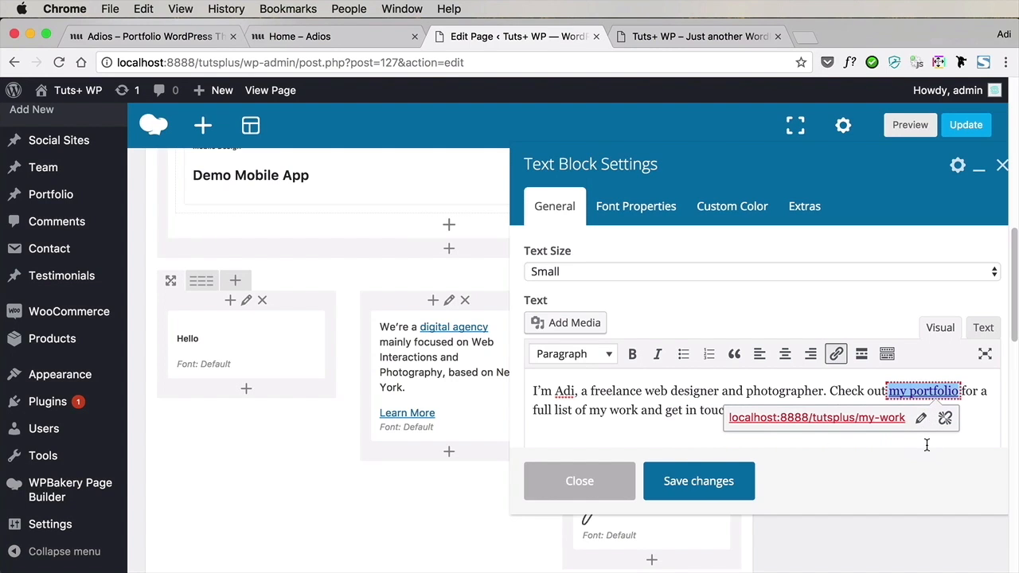
# Link the words "get in touch" to the Get in Touch page and save the introduction text block
pyautogui.click(691, 410)
pyautogui.moveTo(666, 410); pyautogui.dragTo(731, 410)
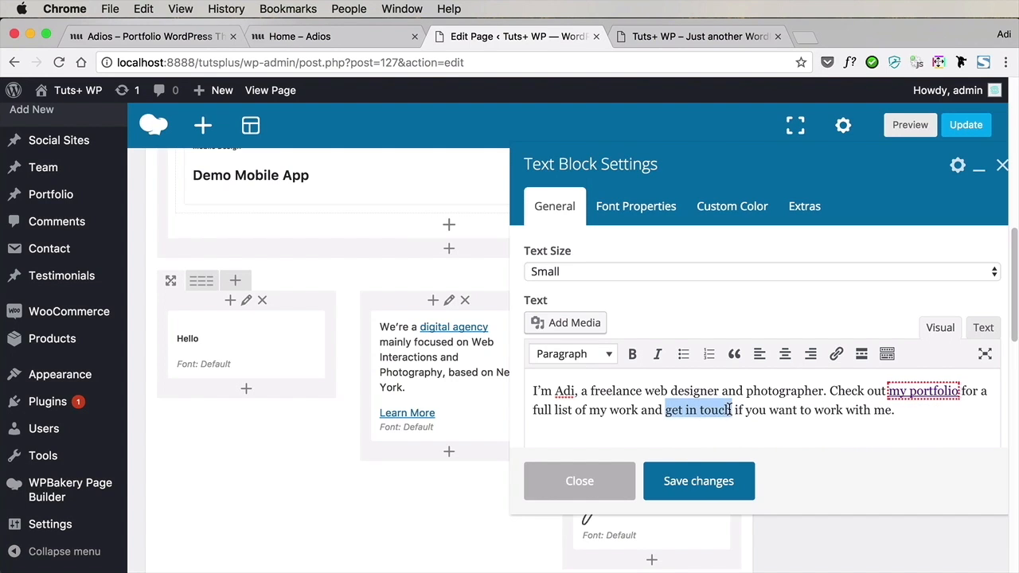
pyautogui.click(836, 353)
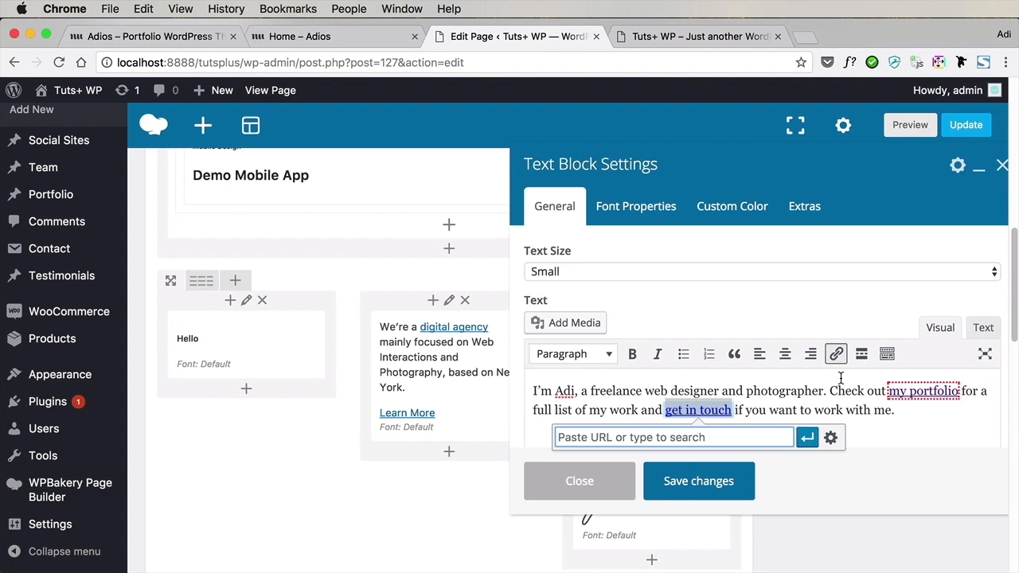
pyautogui.write('get in')
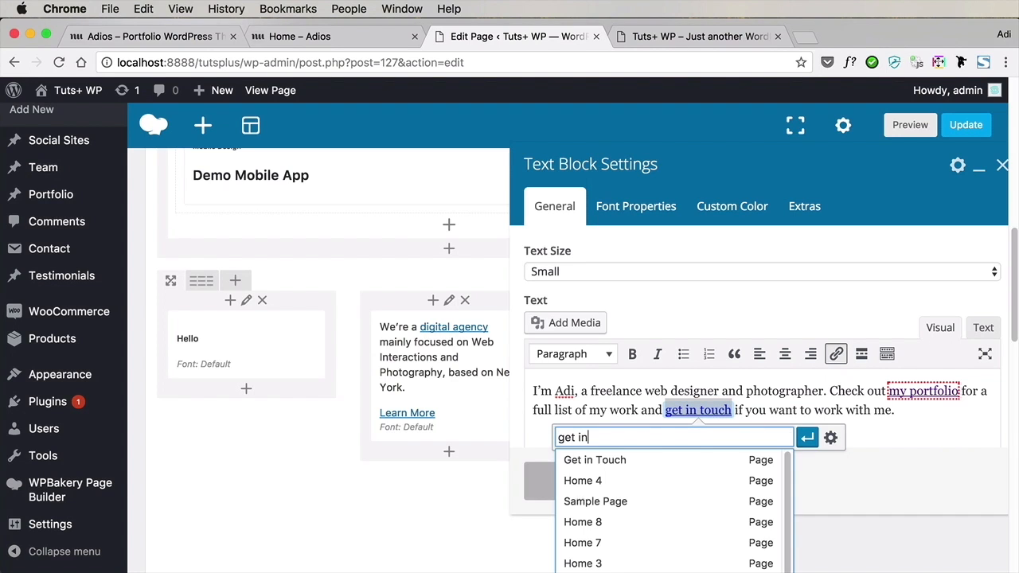
pyautogui.click(729, 459)
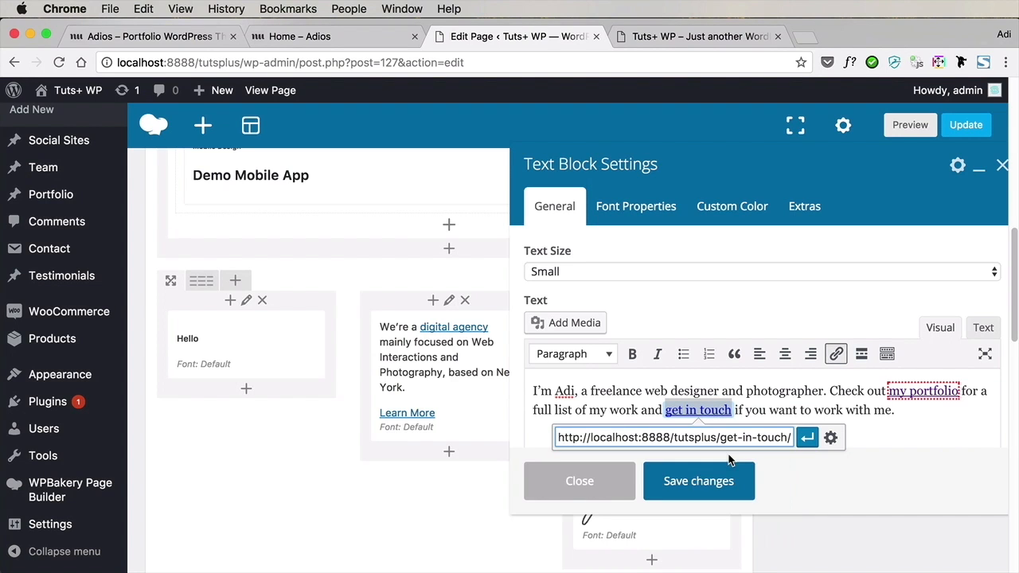
pyautogui.click(807, 437)
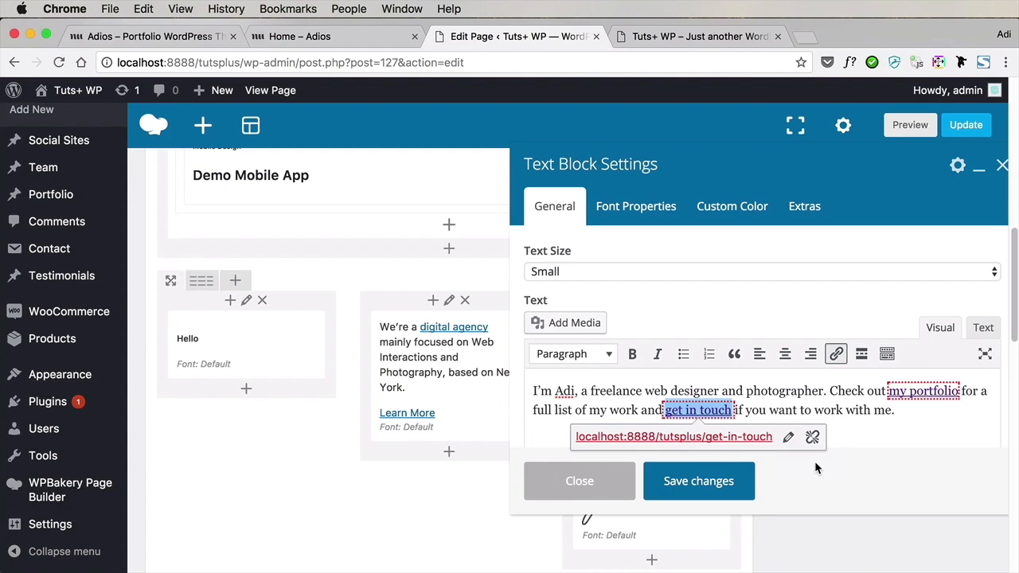
pyautogui.click(855, 431)
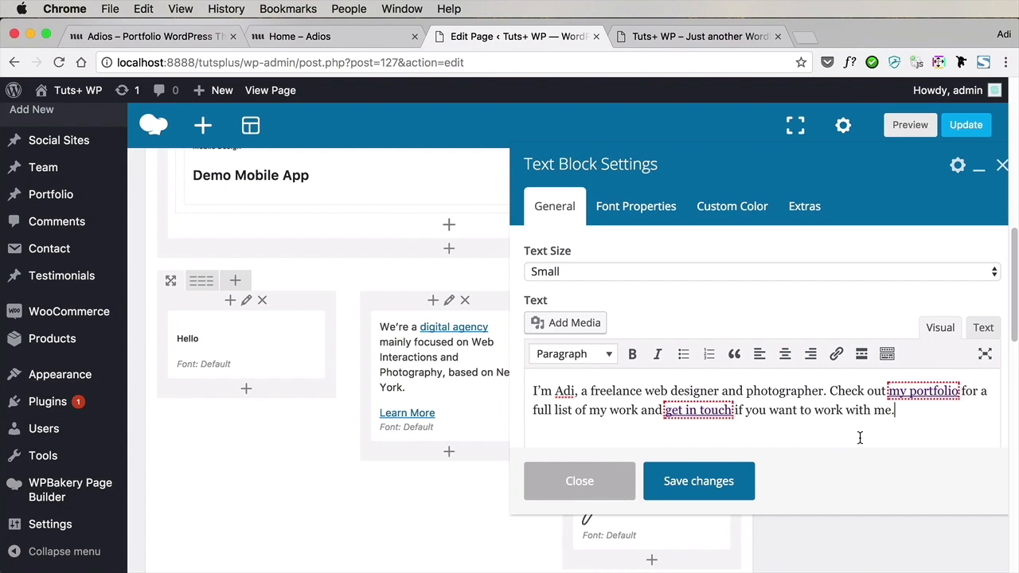
pyautogui.click(685, 495)
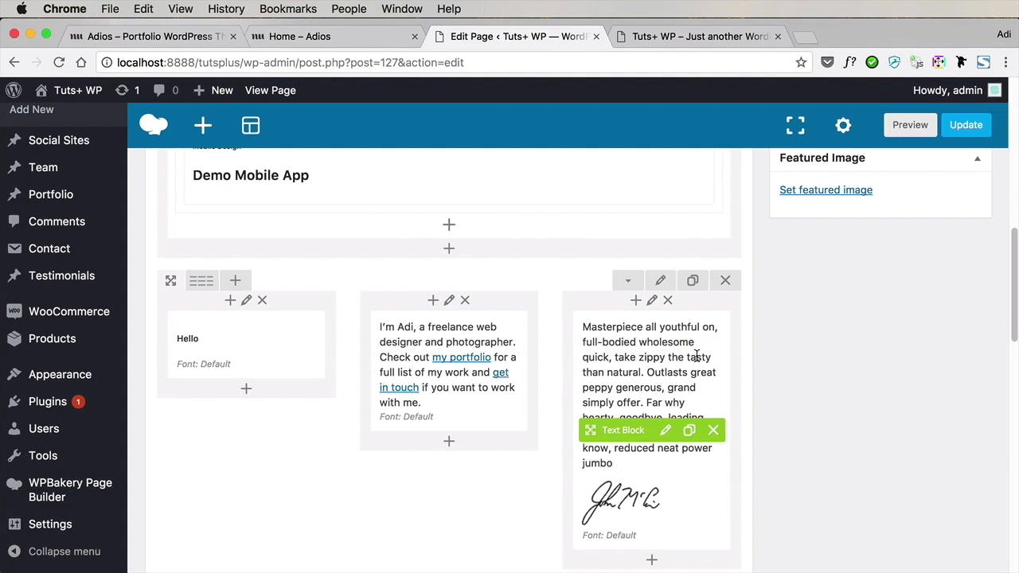
# Replace the "Masterpiece" block's text with the blockquote "Design is not just what it looks like and feels like. Design is how it works."
pyautogui.scroll(-1, 696, 355)
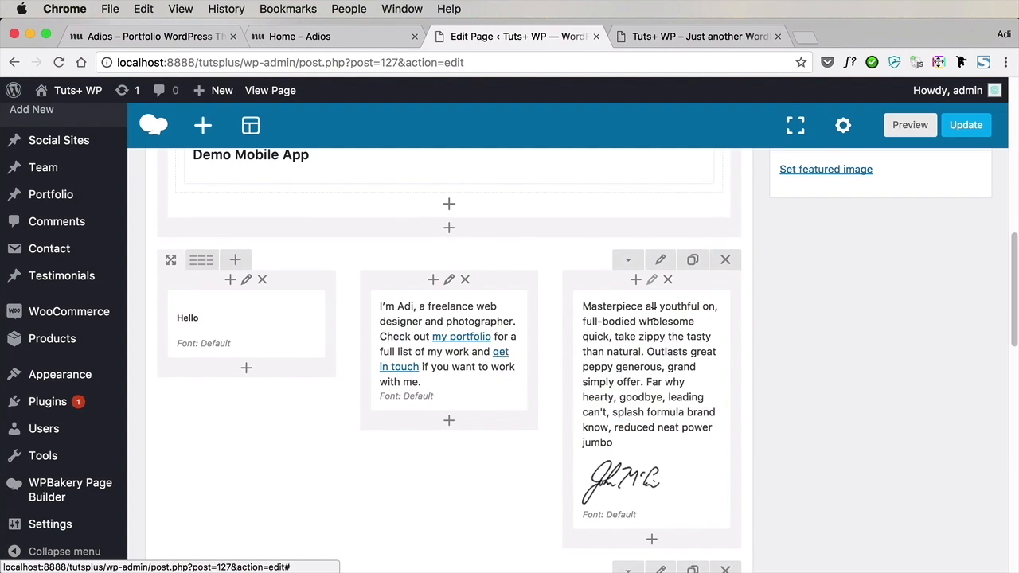
pyautogui.click(666, 410)
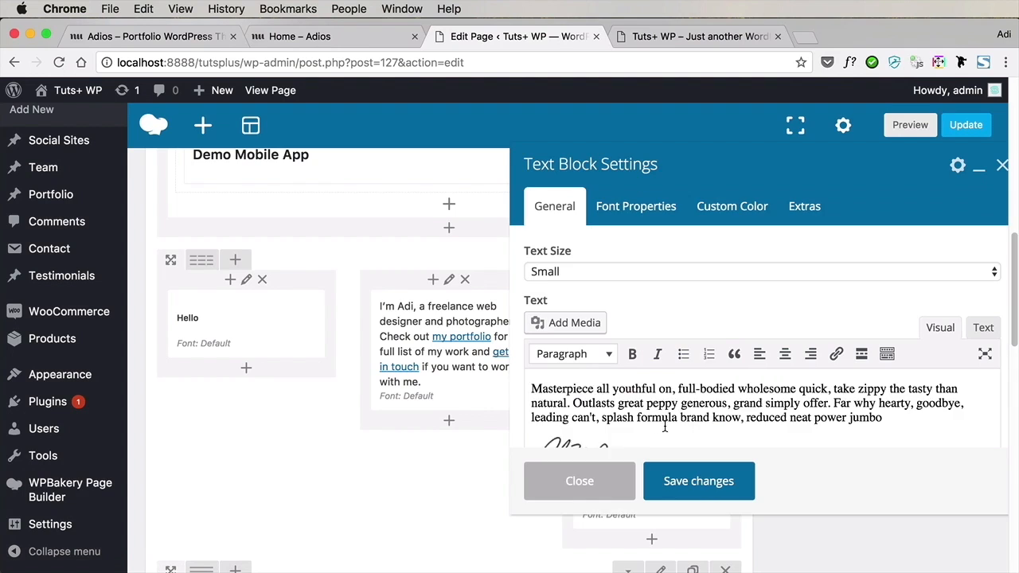
pyautogui.press('super+a')
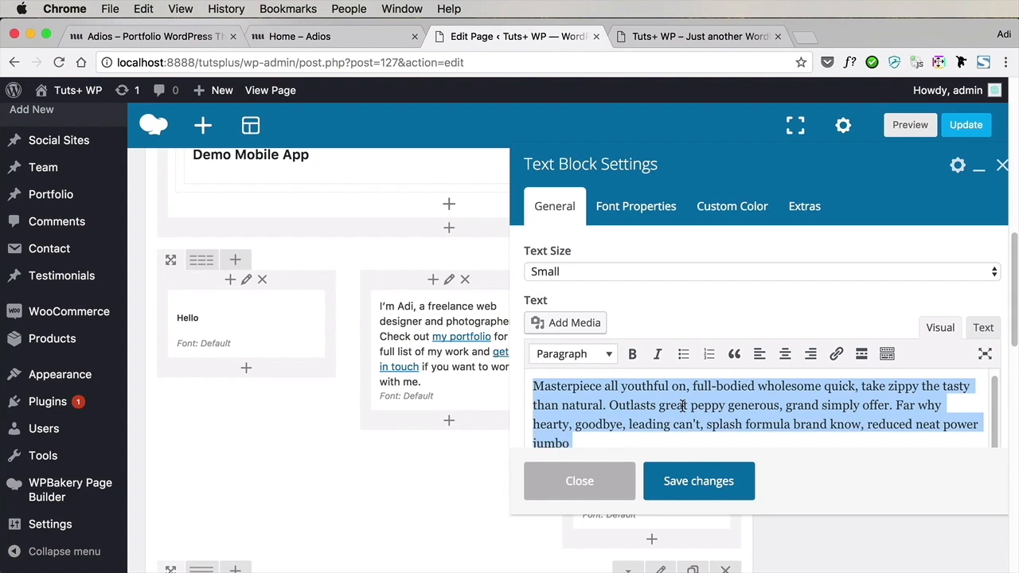
pyautogui.press('BackSpace')
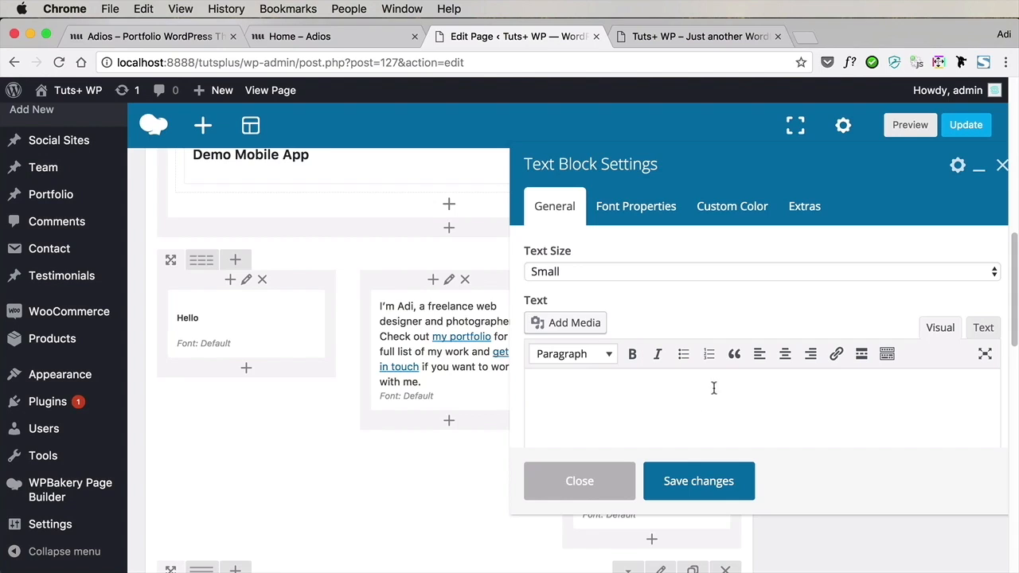
pyautogui.click(735, 356)
pyautogui.write('"Design is not just what it looks like and feels like. Design is how it works."')
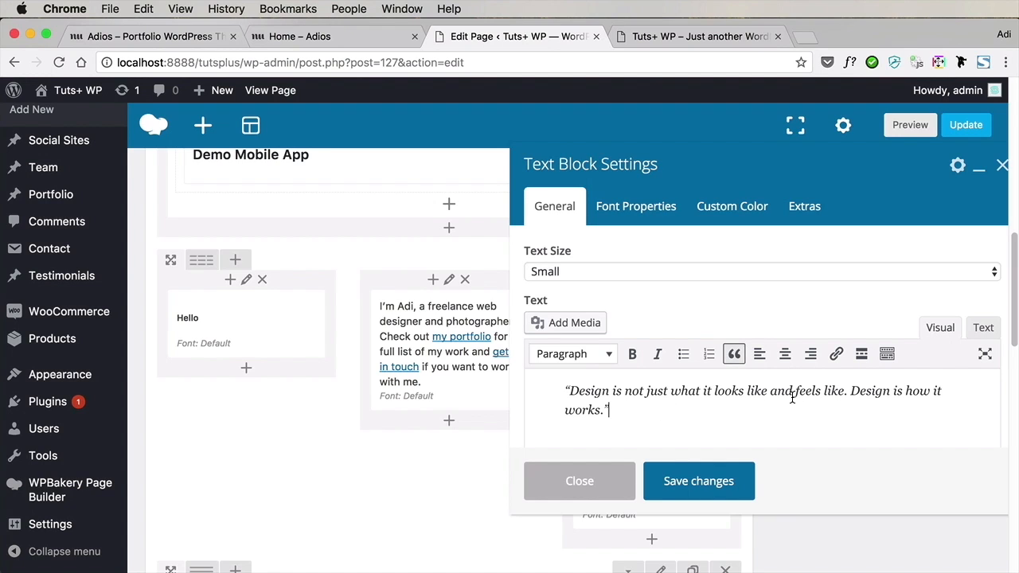
pyautogui.scroll(-2, 723, 398)
pyautogui.press('Return')
pyautogui.press('Return')
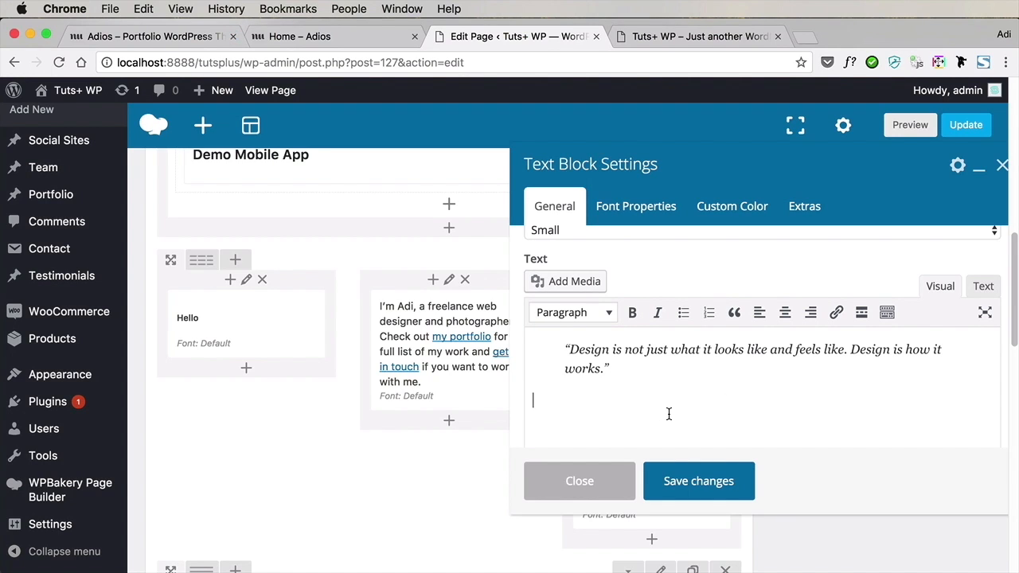
pyautogui.write('-')
pyautogui.press('BackSpace')
pyautogui.press('BackSpace')
pyautogui.press('BackSpace')
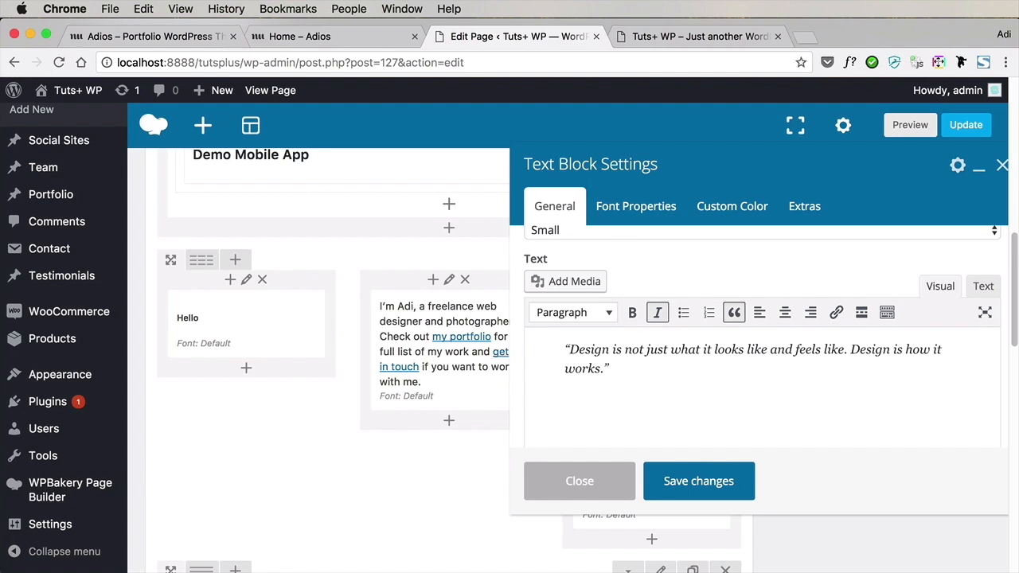
# Insert a "- Steve Jobs" citation in the quote's HTML source, save the block and update the Home page
pyautogui.click(984, 286)
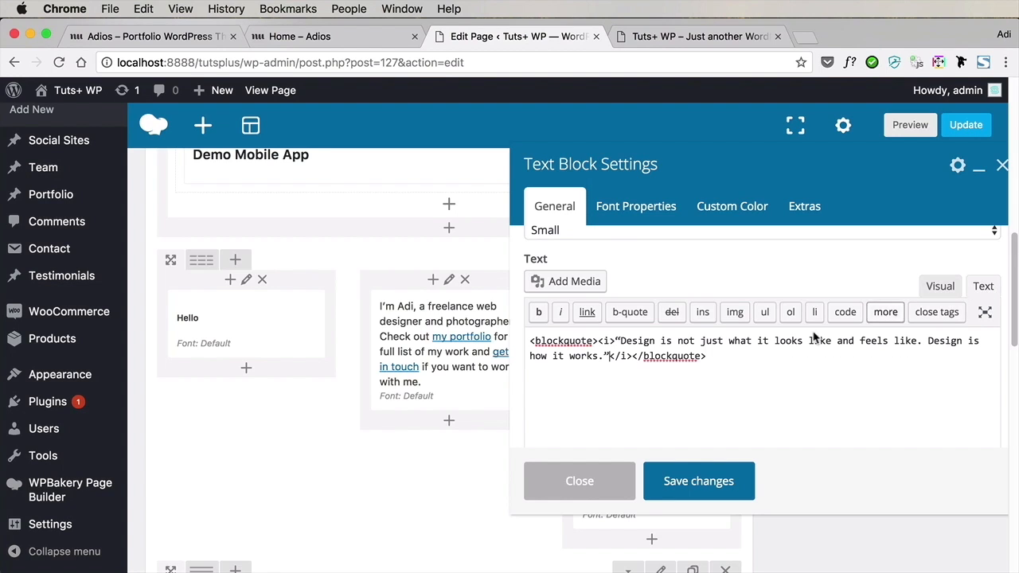
pyautogui.click(636, 356)
pyautogui.write('<cite>- Steve Jobs</cite>')
pyautogui.click(700, 482)
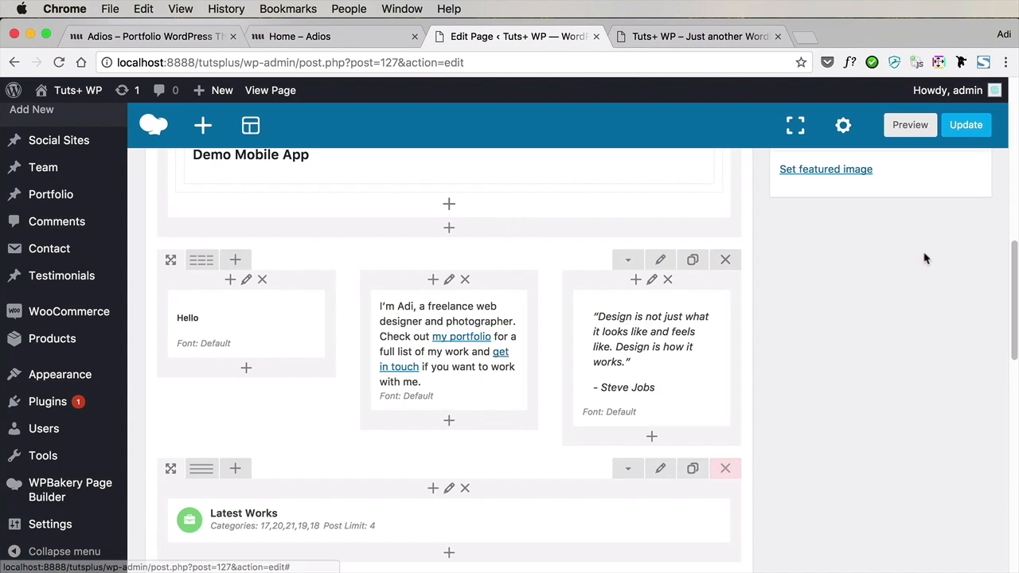
pyautogui.click(966, 125)
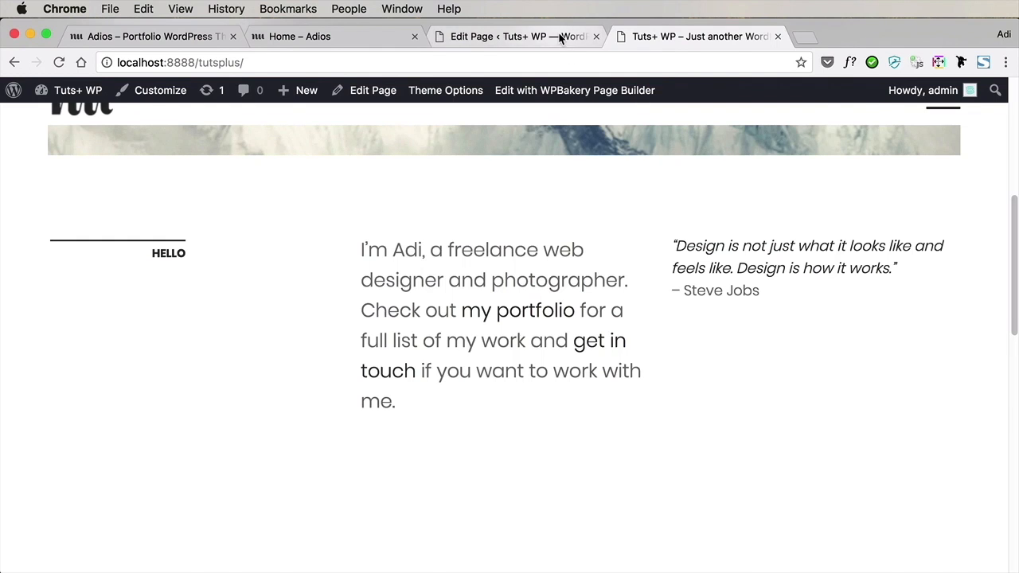
# Examine the quote block's HTML markup around the citation, save the block and check the quote on the live front page
pyautogui.click(563, 38)
pyautogui.scroll(-10, 667, 343)
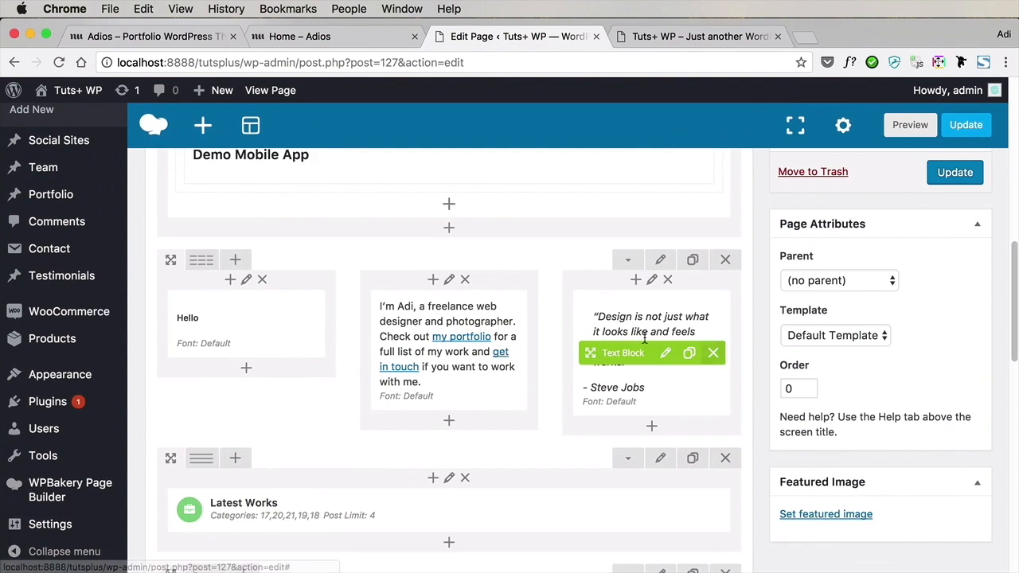
pyautogui.click(666, 353)
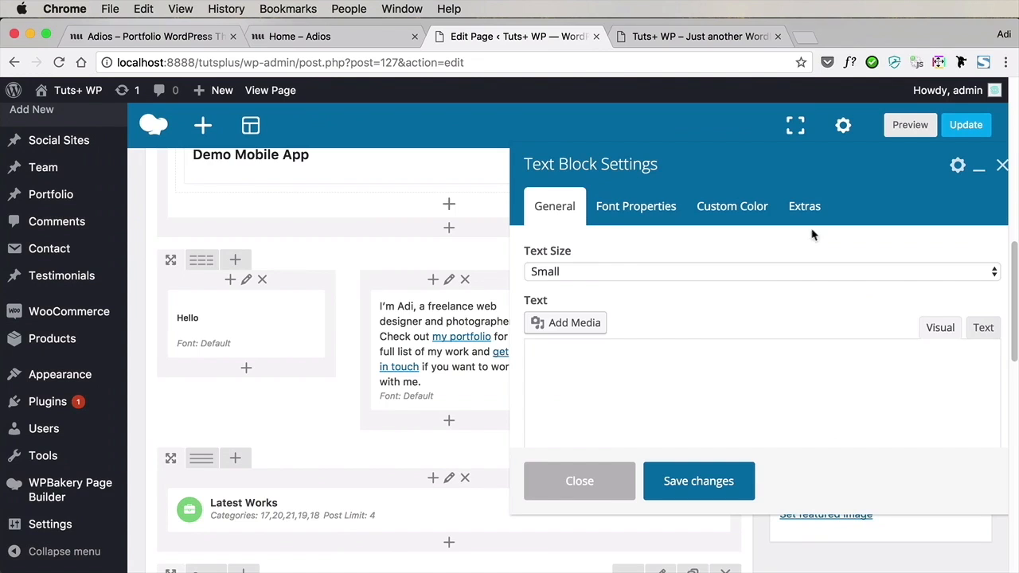
pyautogui.click(986, 329)
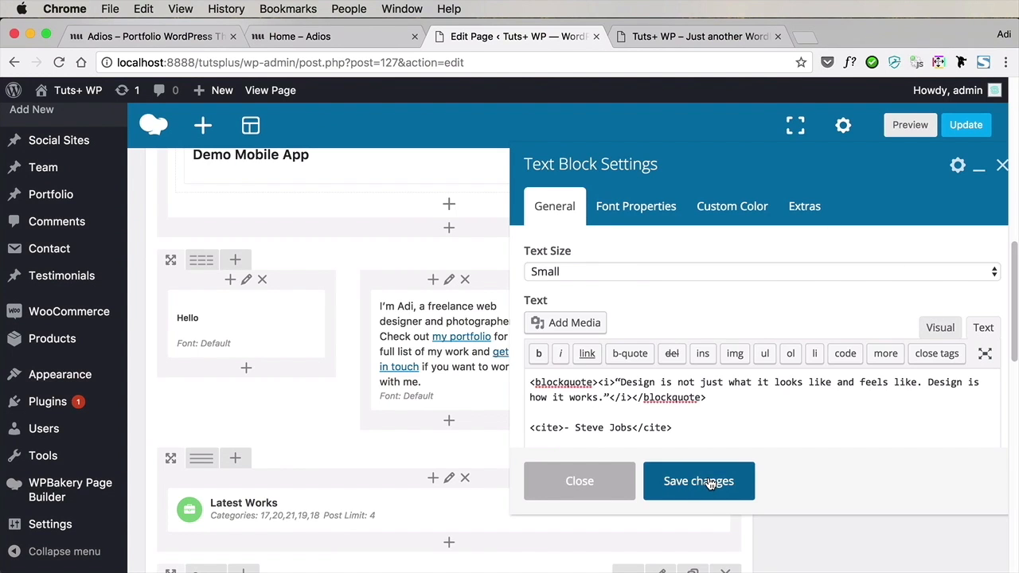
pyautogui.click(712, 483)
pyautogui.hotkey('ctrl', 'Tab')
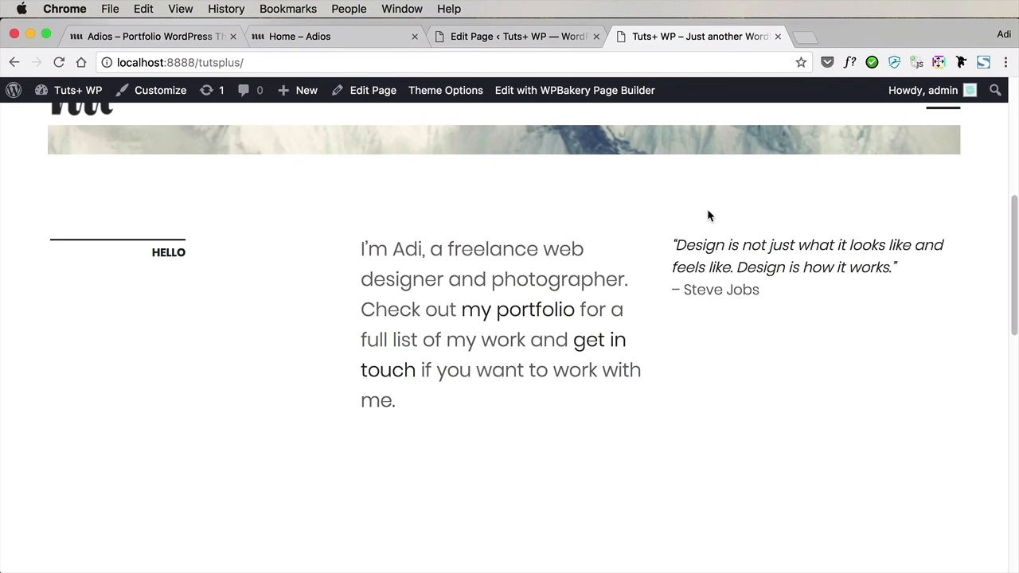
# Add an empty line between the quote and the "- Steve Jobs" citation and save the text block
pyautogui.click(485, 37)
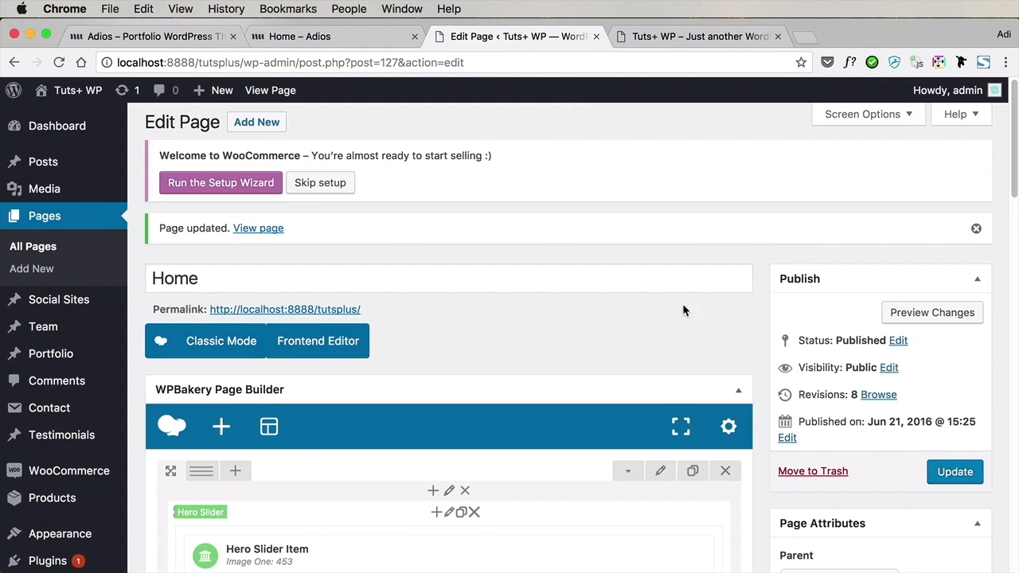
pyautogui.scroll(-10, 756, 336)
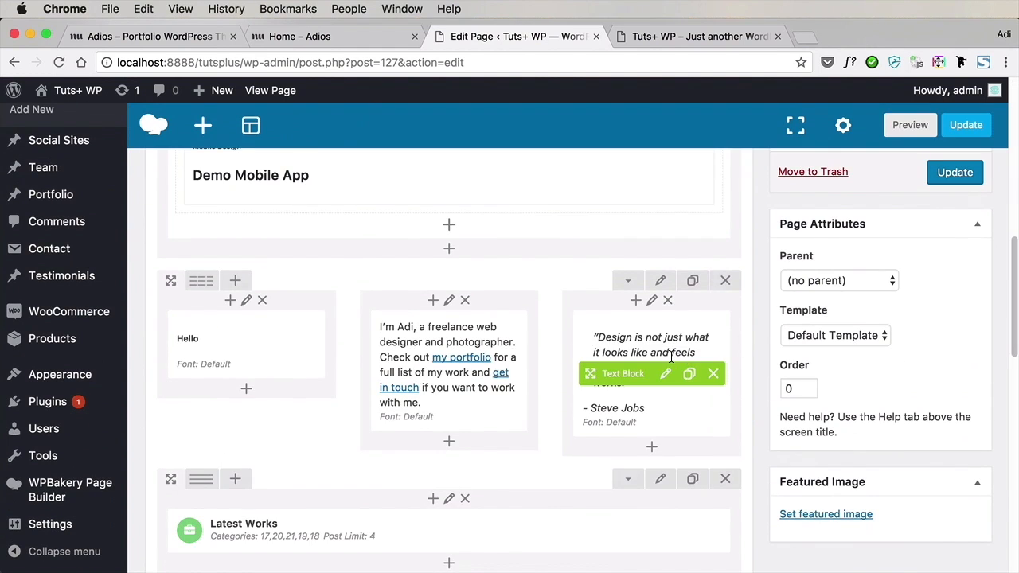
pyautogui.click(666, 373)
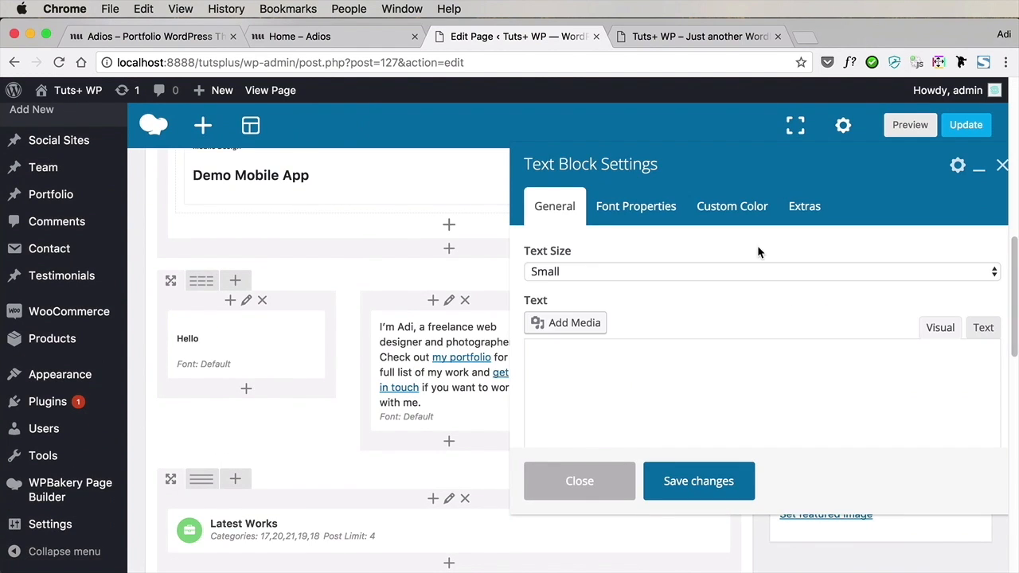
pyautogui.scroll(-1, 632, 410)
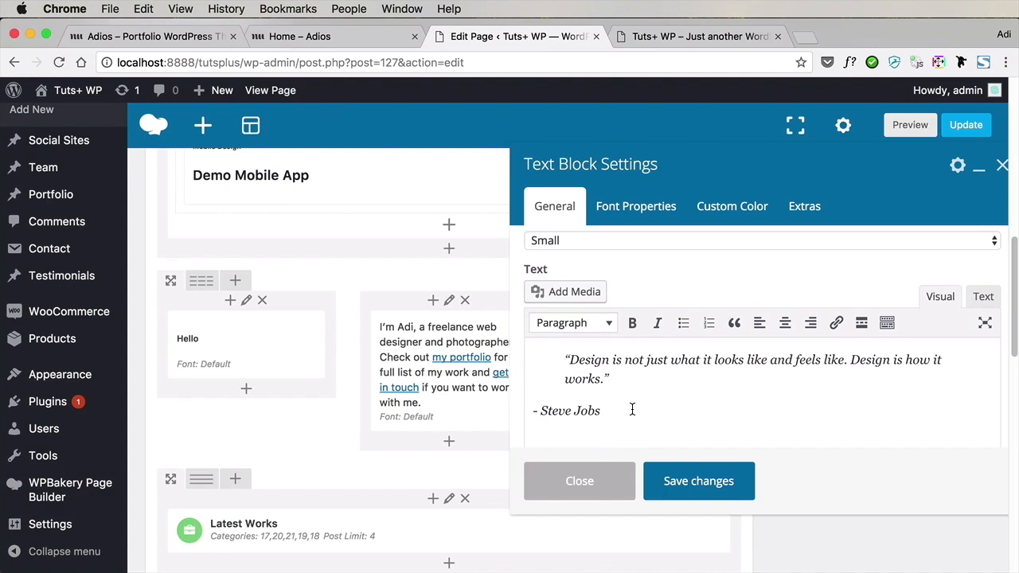
pyautogui.press('Return')
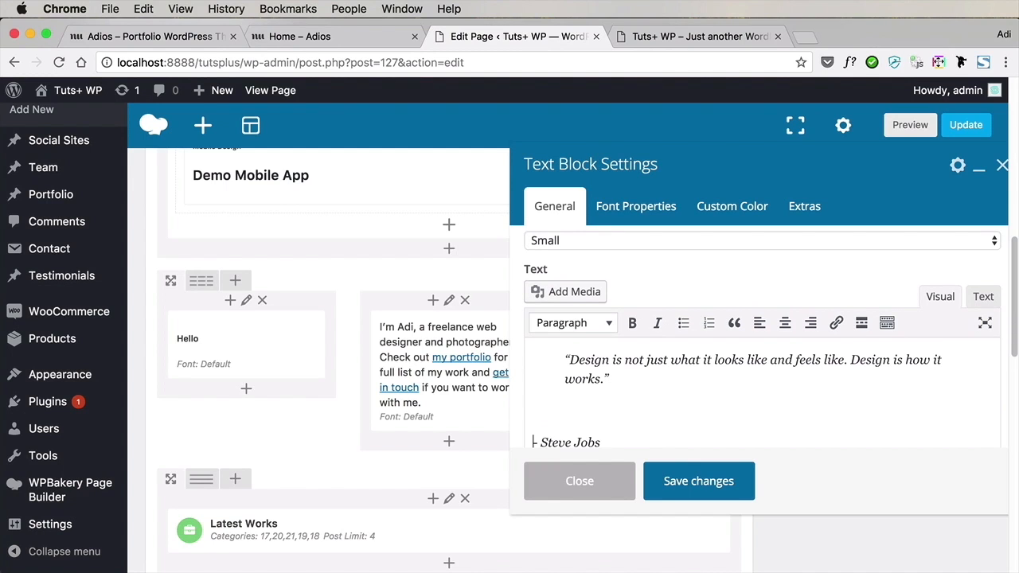
pyautogui.click(671, 480)
# Update the Home page and check the spacing between the quote and its citation on the live front page
pyautogui.click(967, 133)
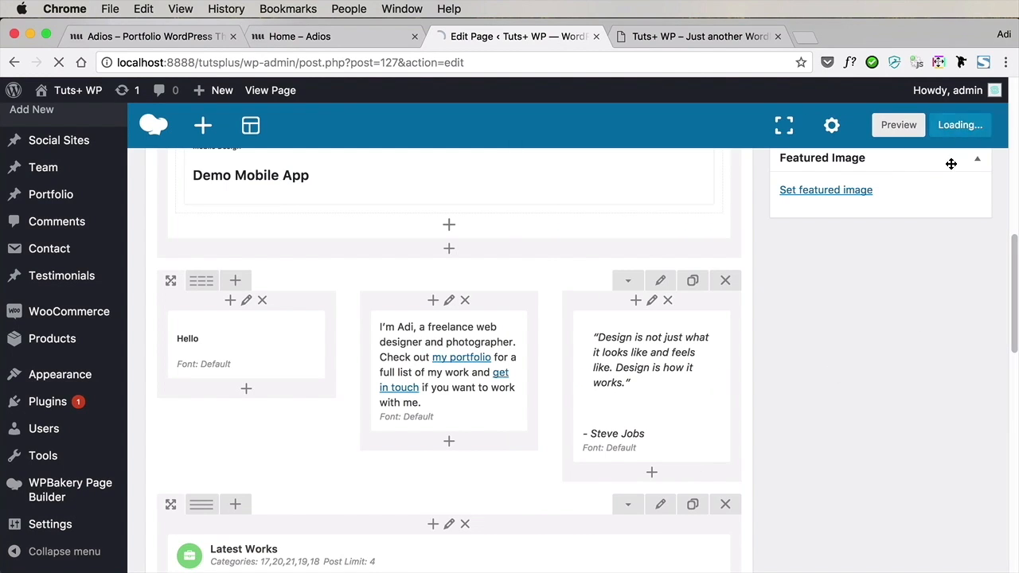
pyautogui.click(691, 41)
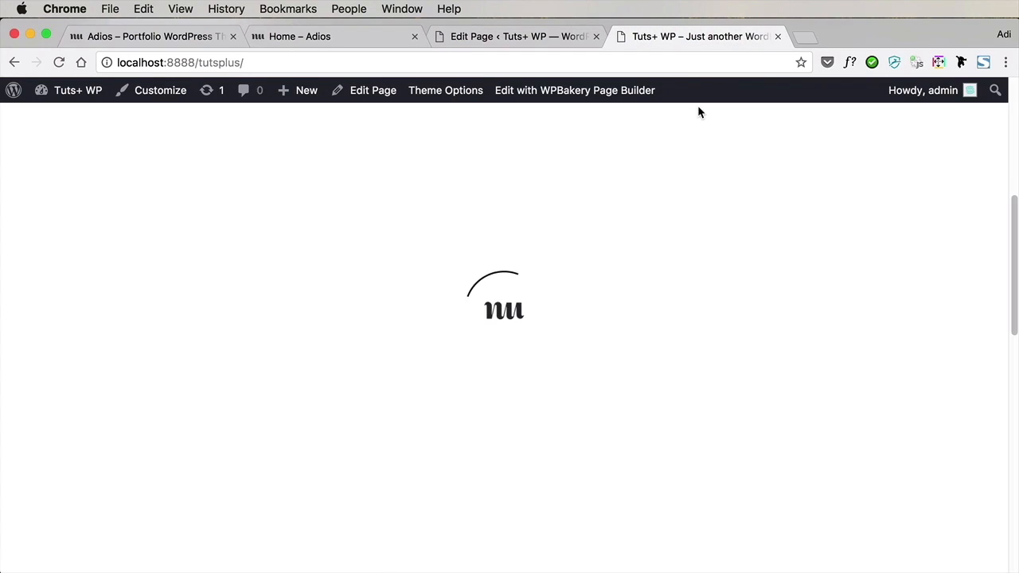
pyautogui.scroll(2, 681, 341)
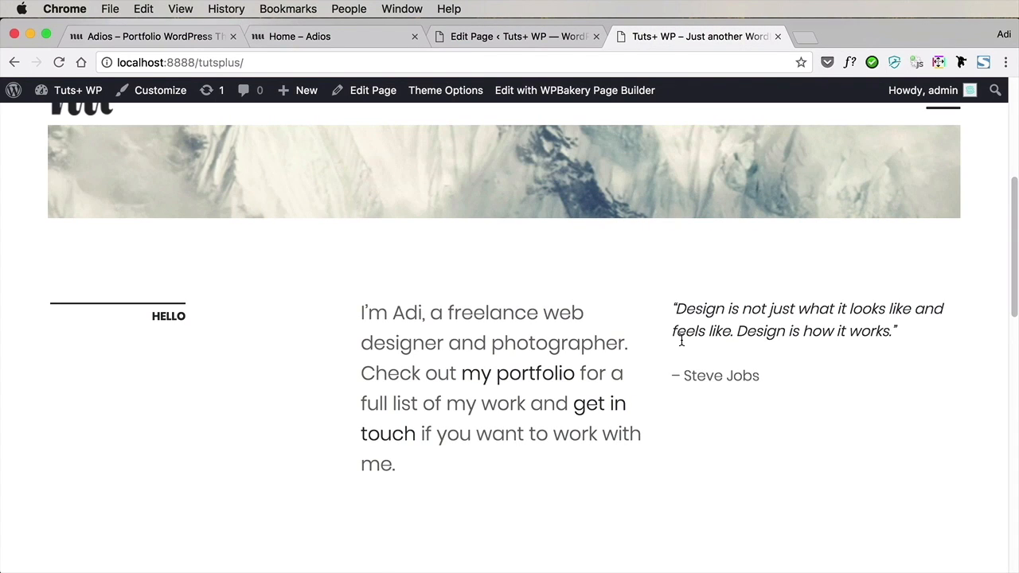
pyautogui.scroll(-2, 555, 287)
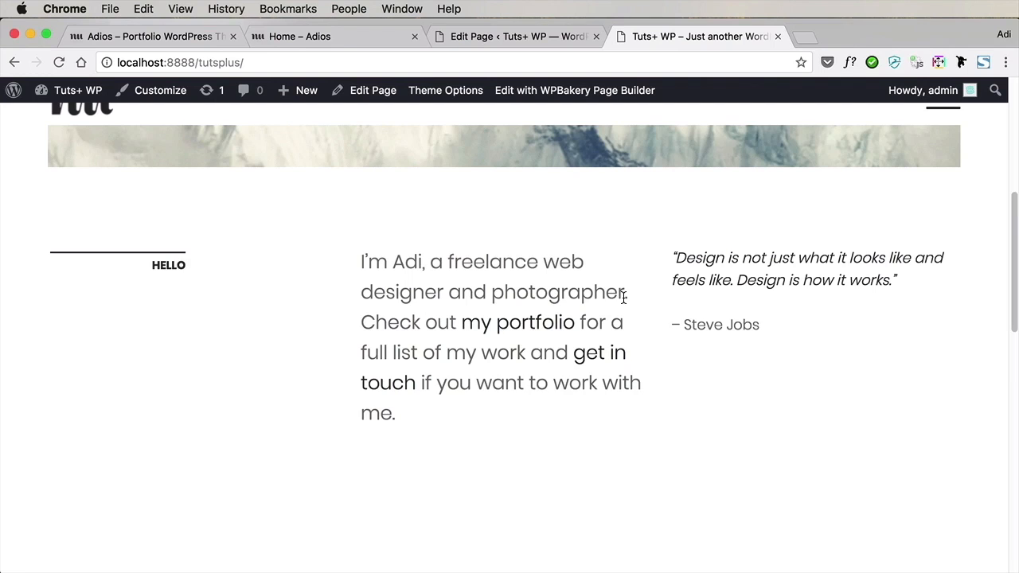
# Compare the Case Study section on the live front page with the filterable portfolio grid on the demo Home page
pyautogui.scroll(-7, 623, 297)
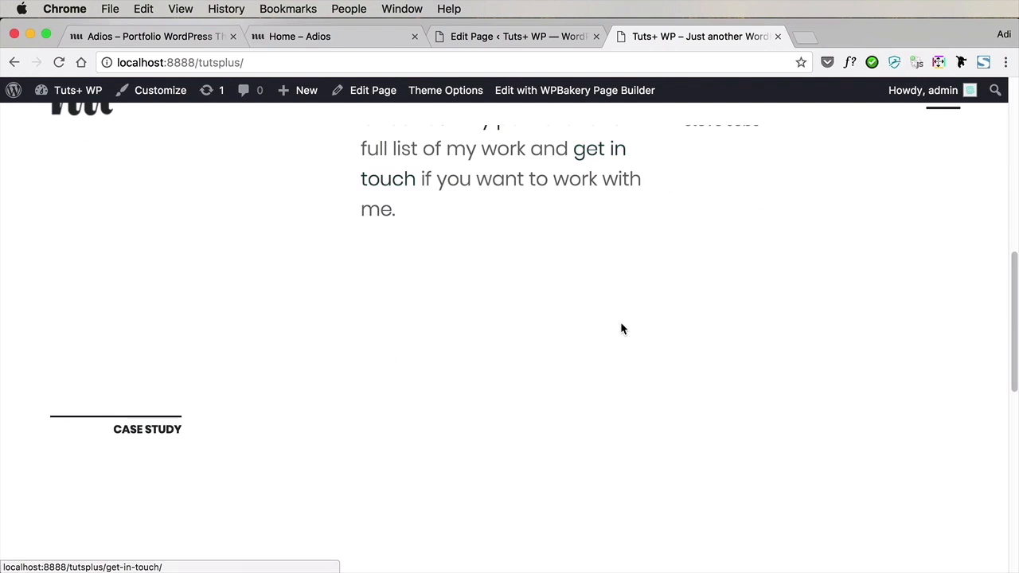
pyautogui.scroll(-7, 622, 328)
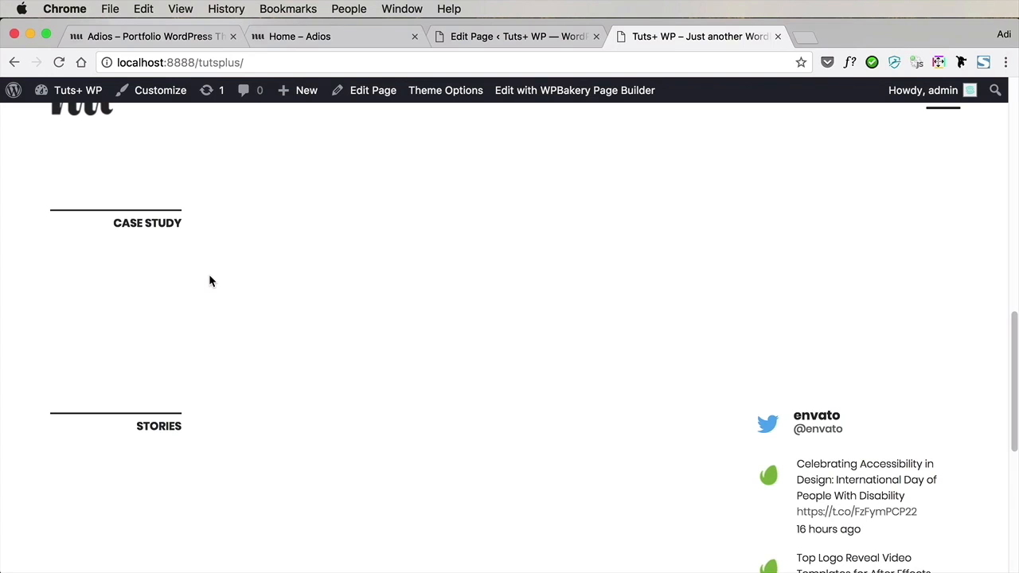
pyautogui.click(281, 36)
pyautogui.scroll(-5, 420, 247)
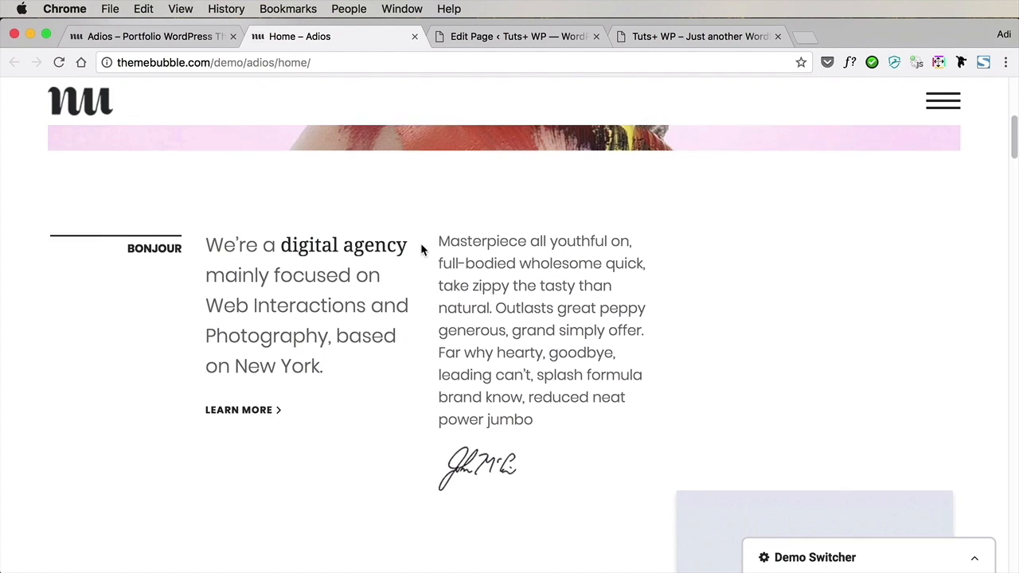
pyautogui.scroll(-15, 421, 250)
pyautogui.scroll(-3, 421, 250)
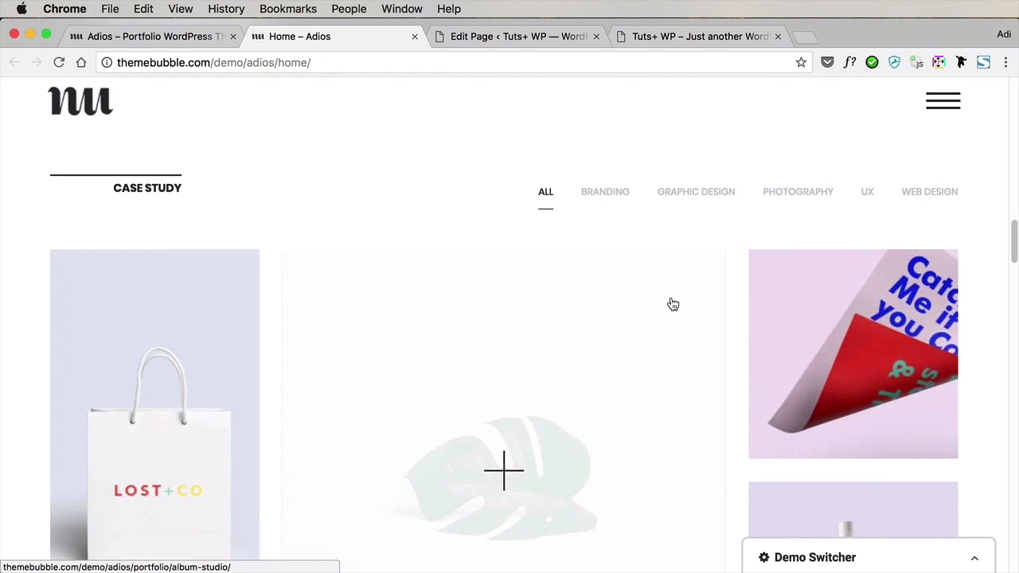
pyautogui.scroll(-3, 892, 353)
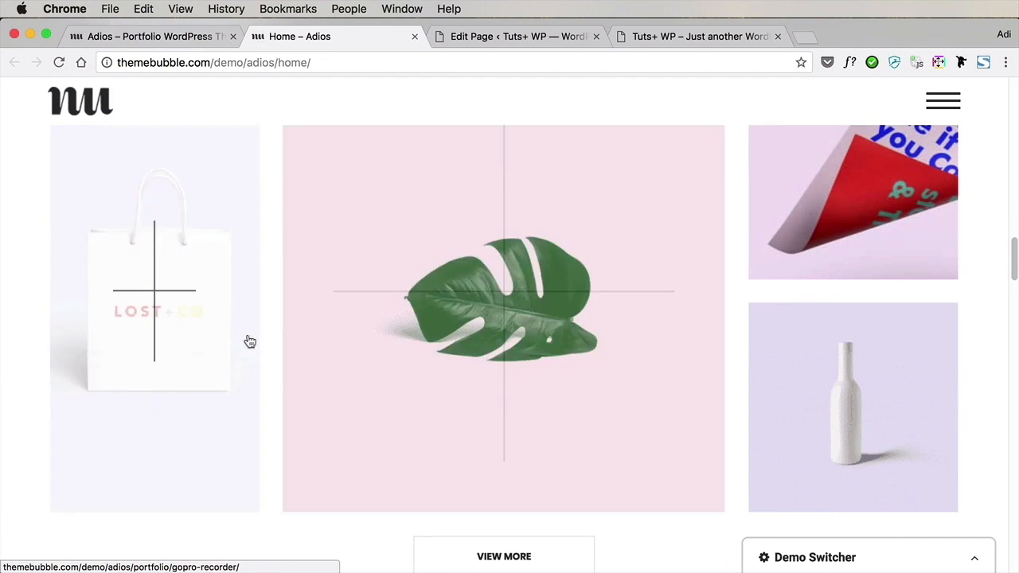
pyautogui.scroll(3, 812, 279)
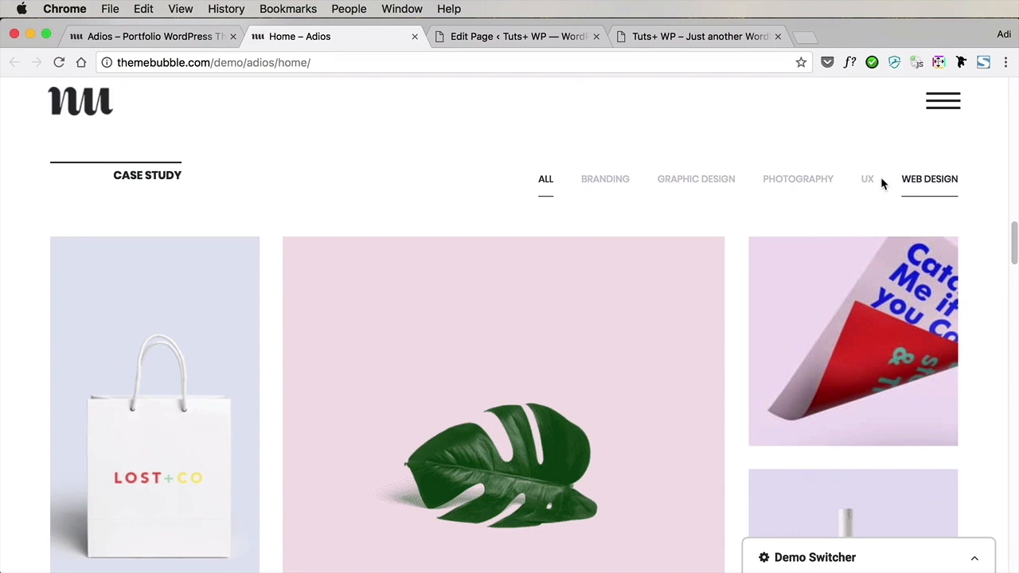
# Change the heading of the Home page's Latest Works element to "Portfolio"
pyautogui.click(658, 38)
pyautogui.click(582, 37)
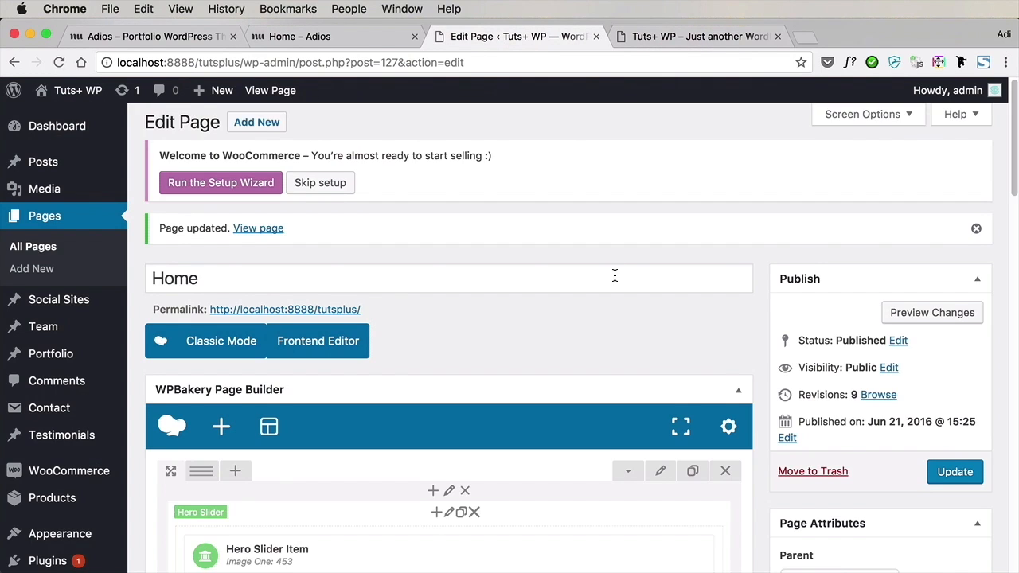
pyautogui.scroll(-15, 614, 276)
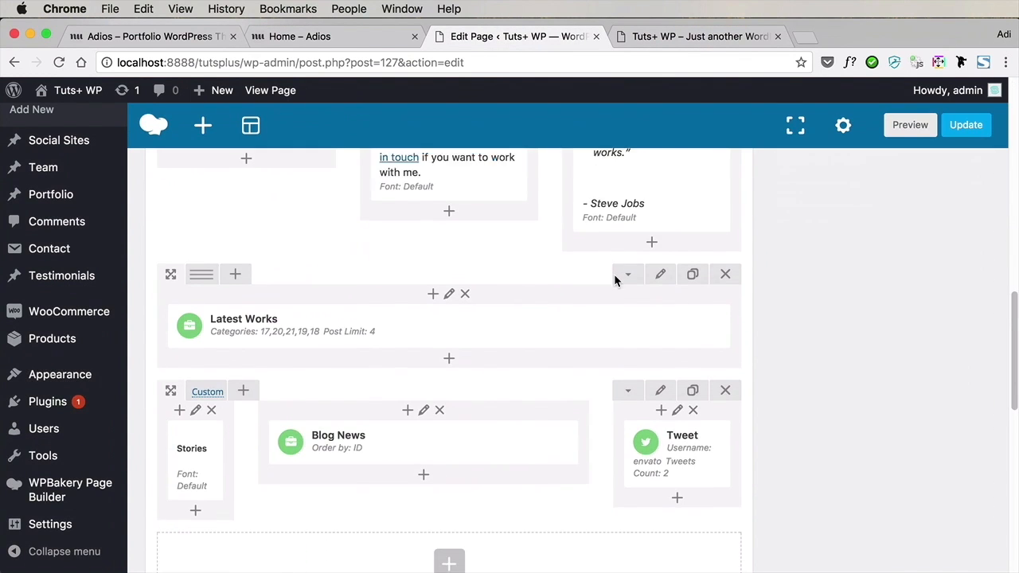
pyautogui.click(468, 277)
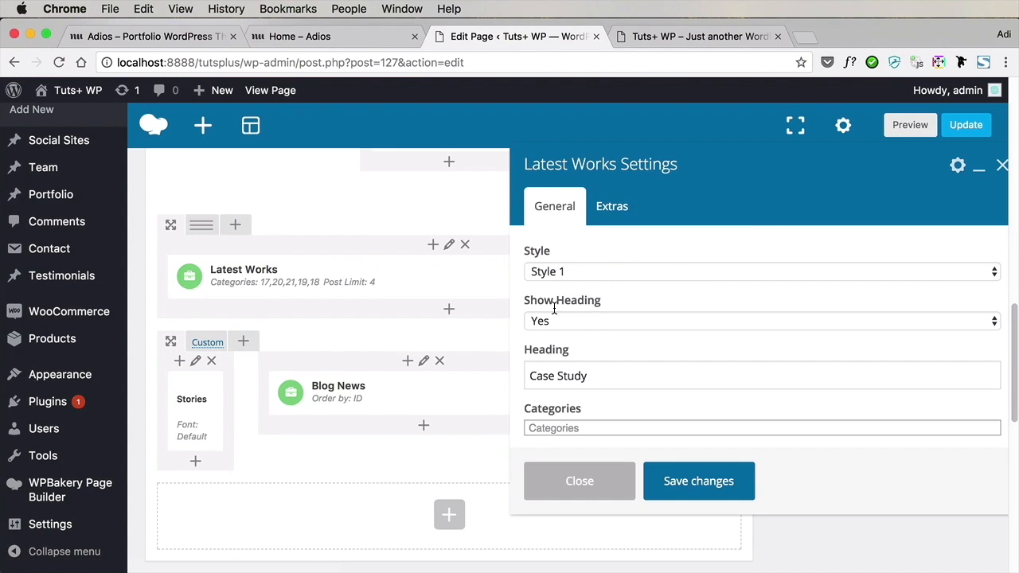
pyautogui.scroll(-2, 621, 329)
pyautogui.tripleClick(612, 326)
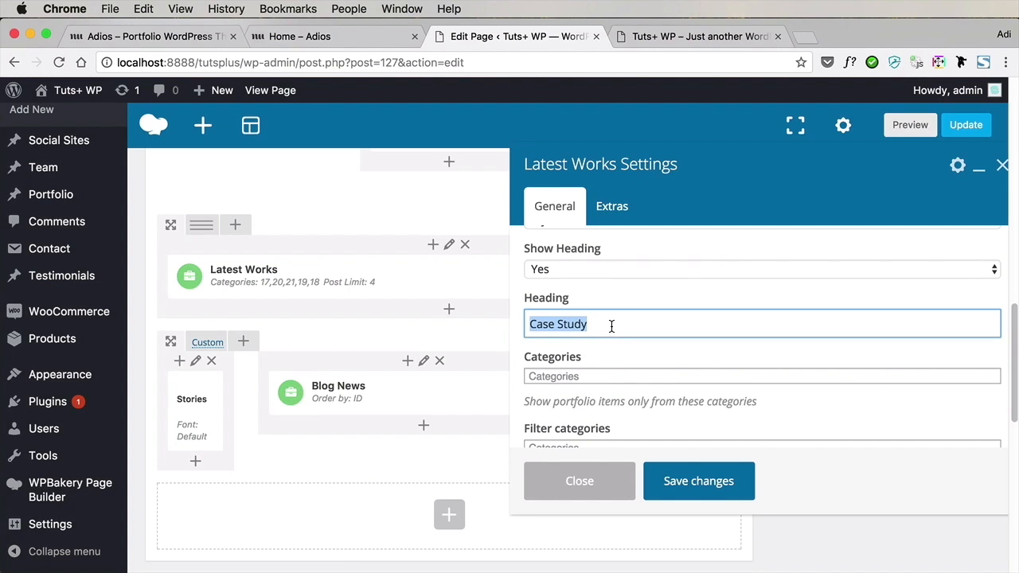
pyautogui.write('Portfolio')
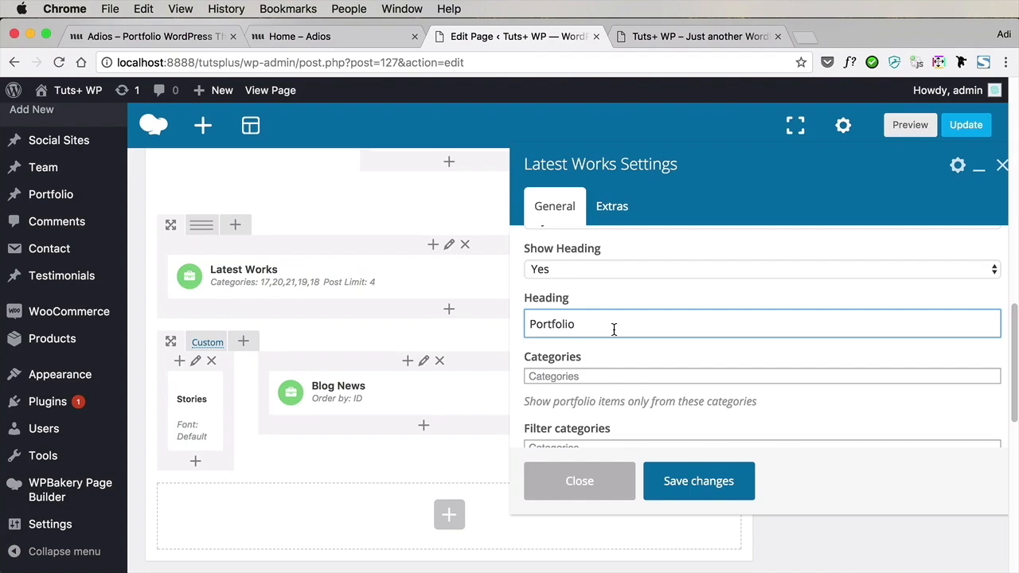
# Save the Latest Works settings, update the Home page and check the section heading on the live front page
pyautogui.scroll(-2, 614, 330)
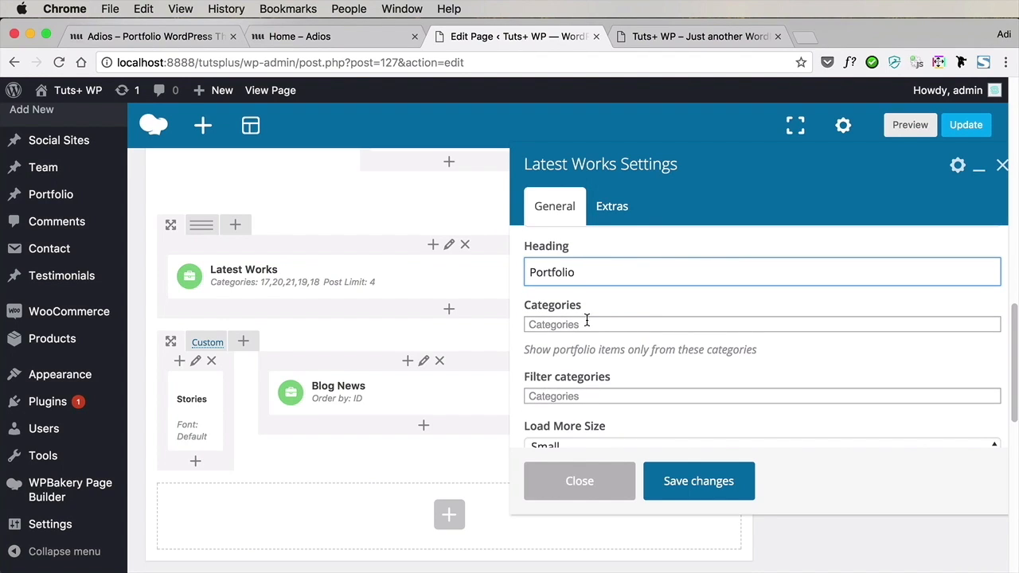
pyautogui.scroll(-3, 594, 320)
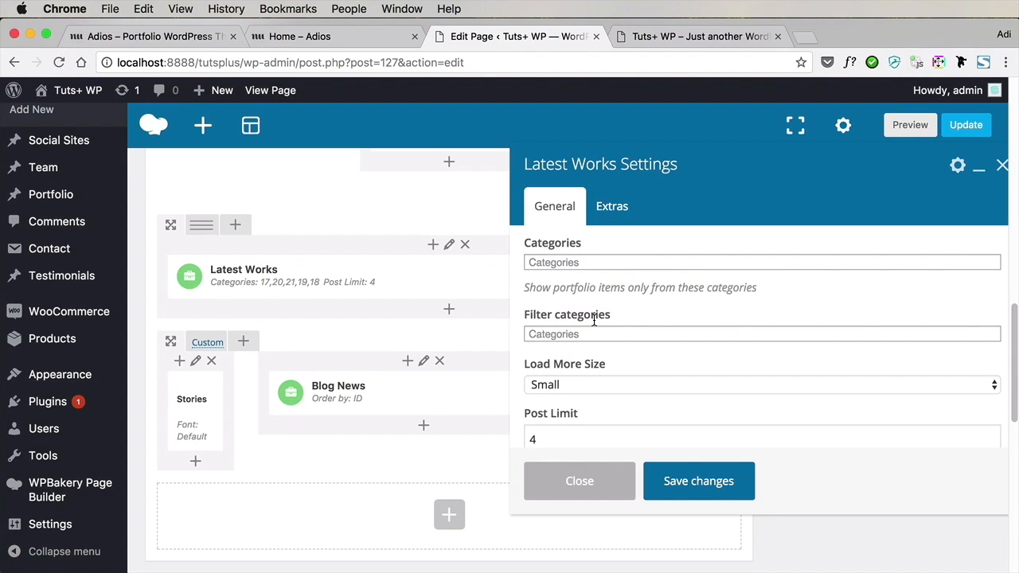
pyautogui.scroll(-3, 594, 320)
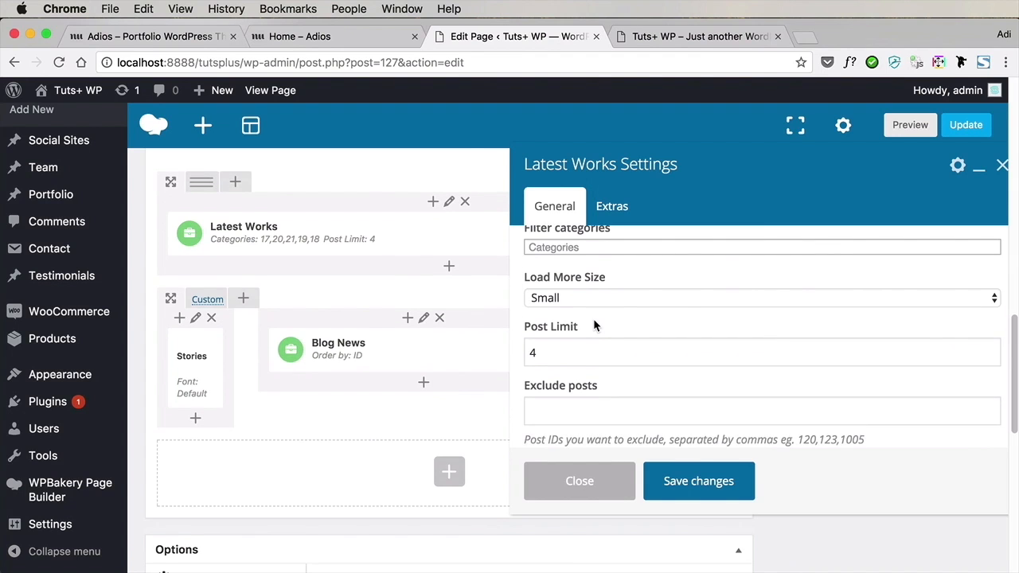
pyautogui.scroll(5, 594, 322)
pyautogui.scroll(2, 594, 321)
pyautogui.click(677, 482)
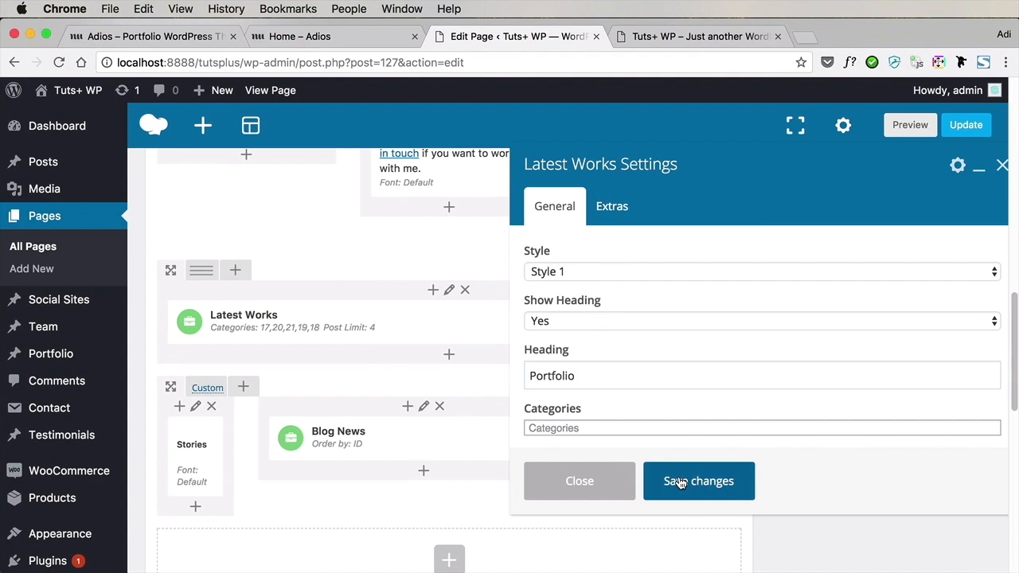
pyautogui.click(967, 125)
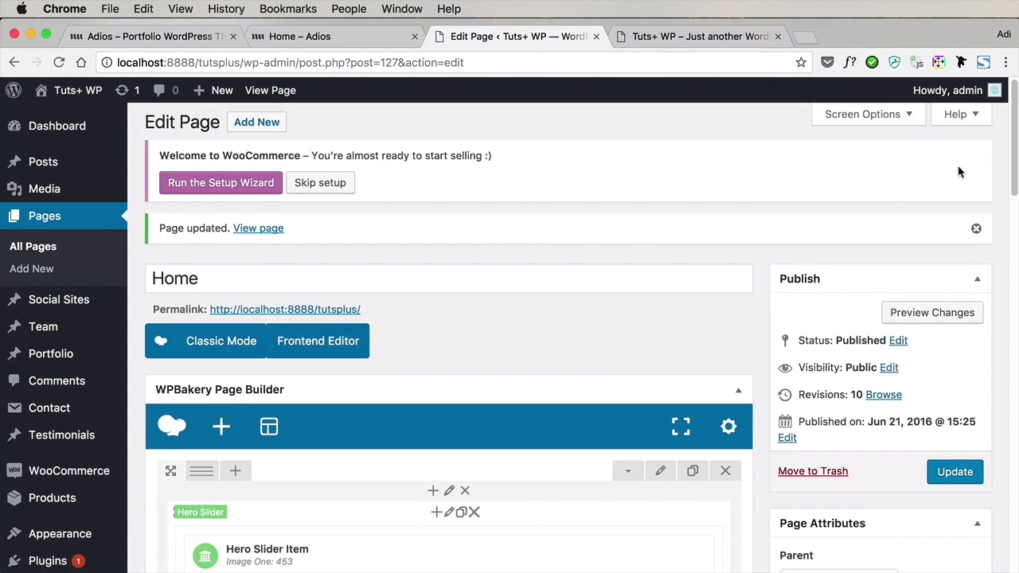
pyautogui.hotkey('ctrl', 'Tab')
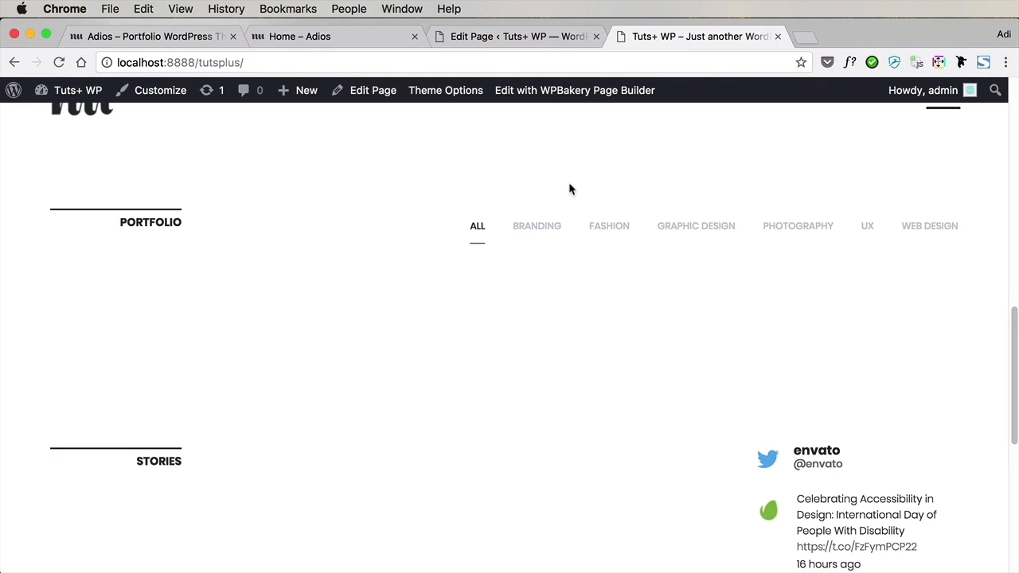
# Open the portfolio items list in a separate browser tab and look through the existing demo items
pyautogui.click(506, 37)
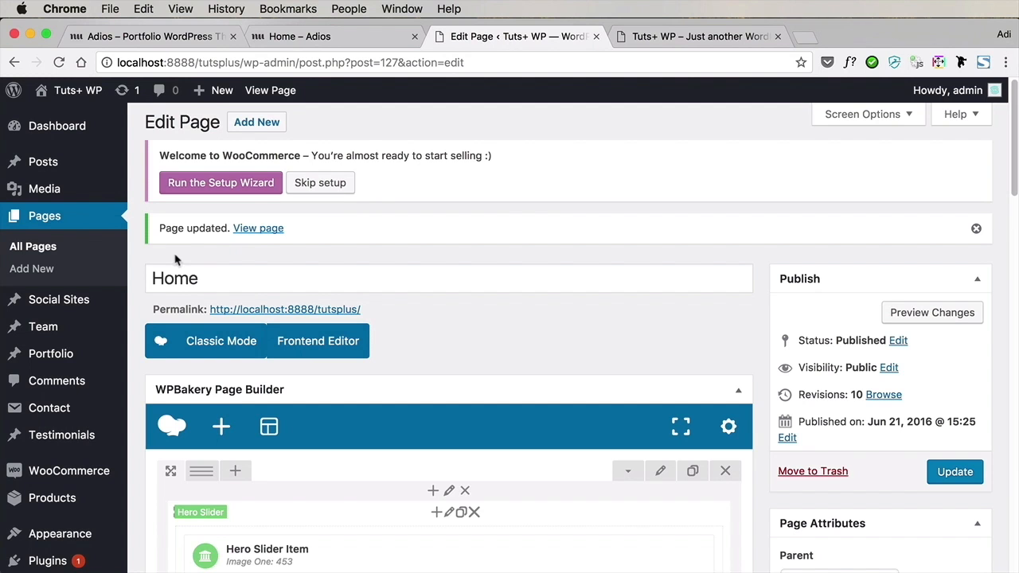
pyautogui.moveTo(84, 300)
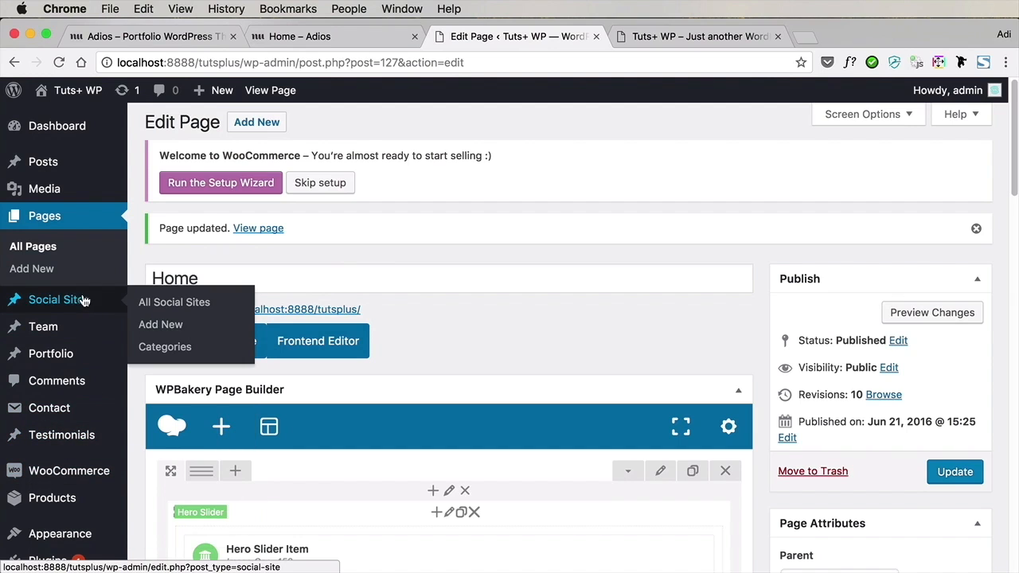
pyautogui.keyDown('super'); pyautogui.click(68, 358); pyautogui.keyUp('super')
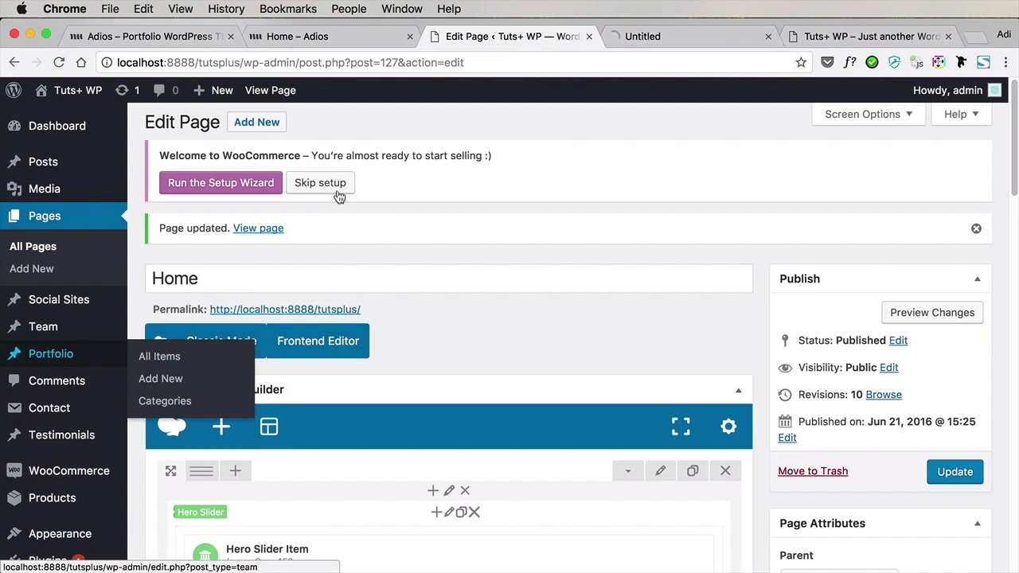
pyautogui.click(673, 36)
pyautogui.scroll(-2, 502, 312)
pyautogui.scroll(-5, 502, 317)
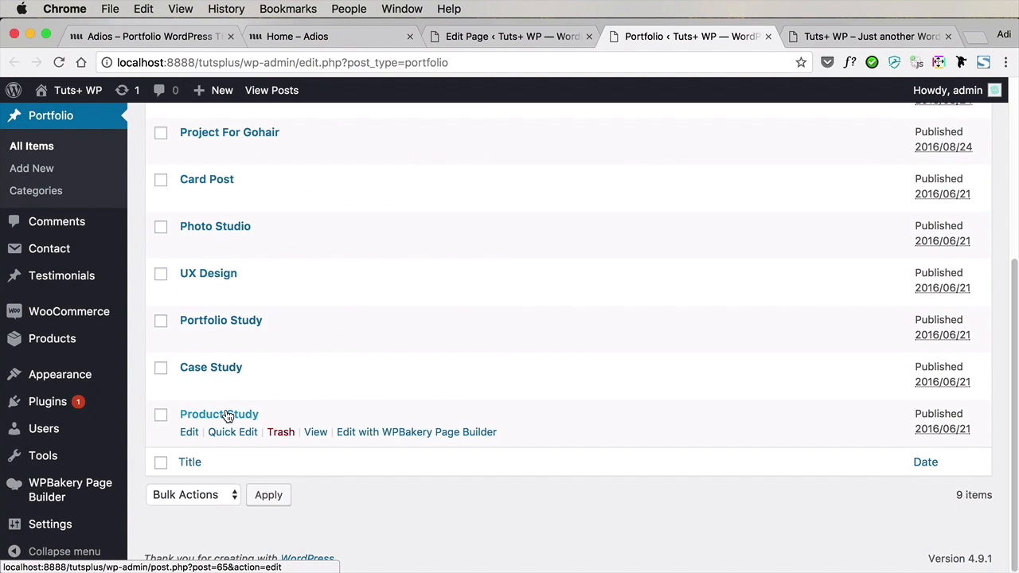
pyautogui.scroll(5, 302, 379)
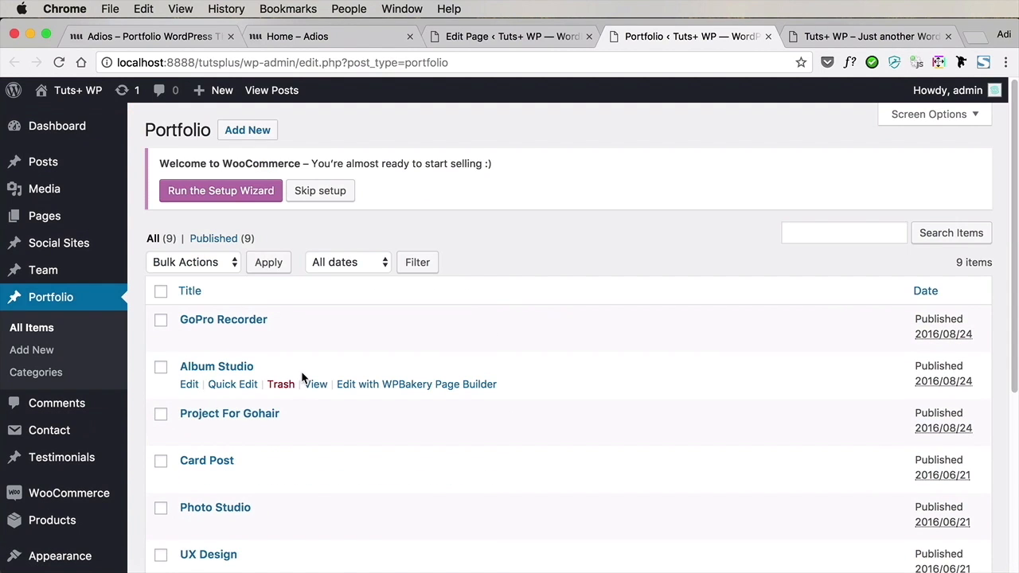
# Start a new portfolio item titled "Winter landscape", matching the front page's first slide, and assign it to the Photography category
pyautogui.click(247, 130)
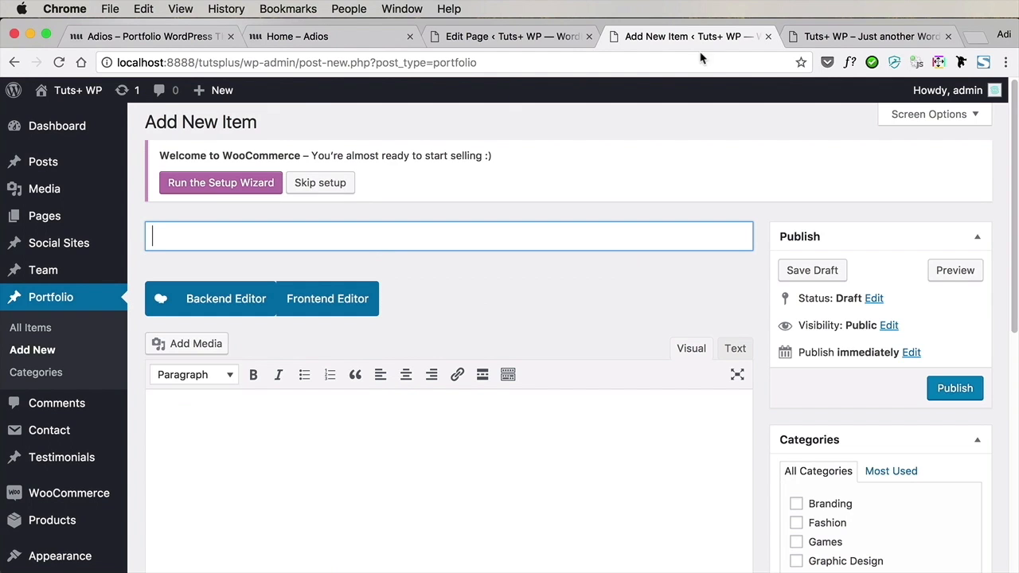
pyautogui.click(804, 36)
pyautogui.scroll(10, 487, 264)
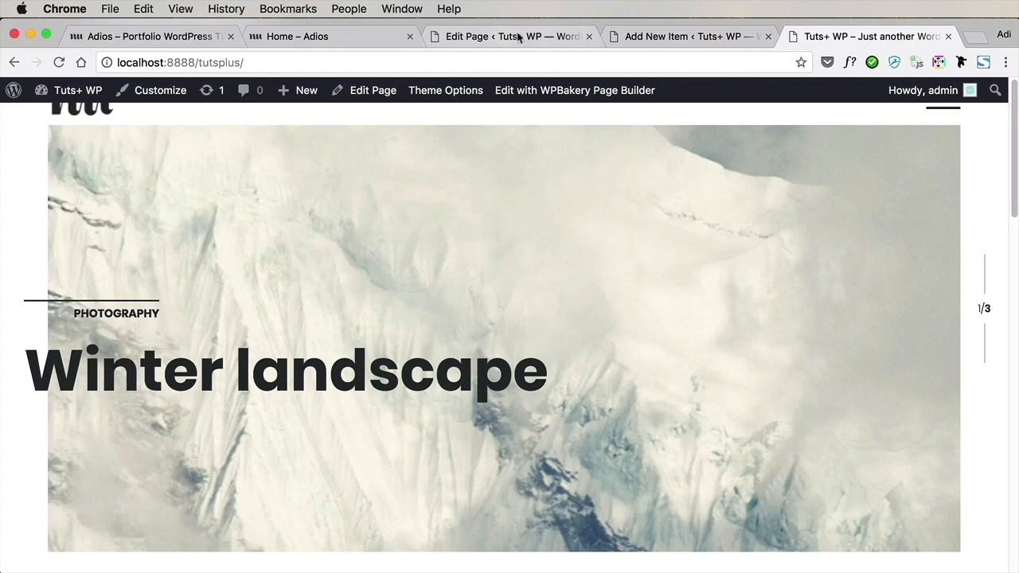
pyautogui.click(672, 37)
pyautogui.scroll(-3, 833, 438)
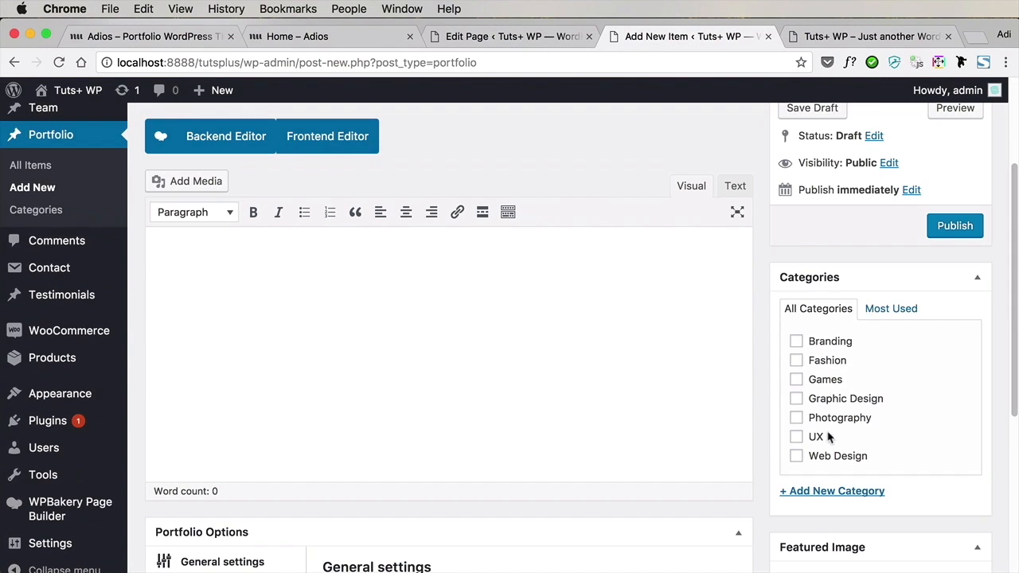
pyautogui.click(796, 418)
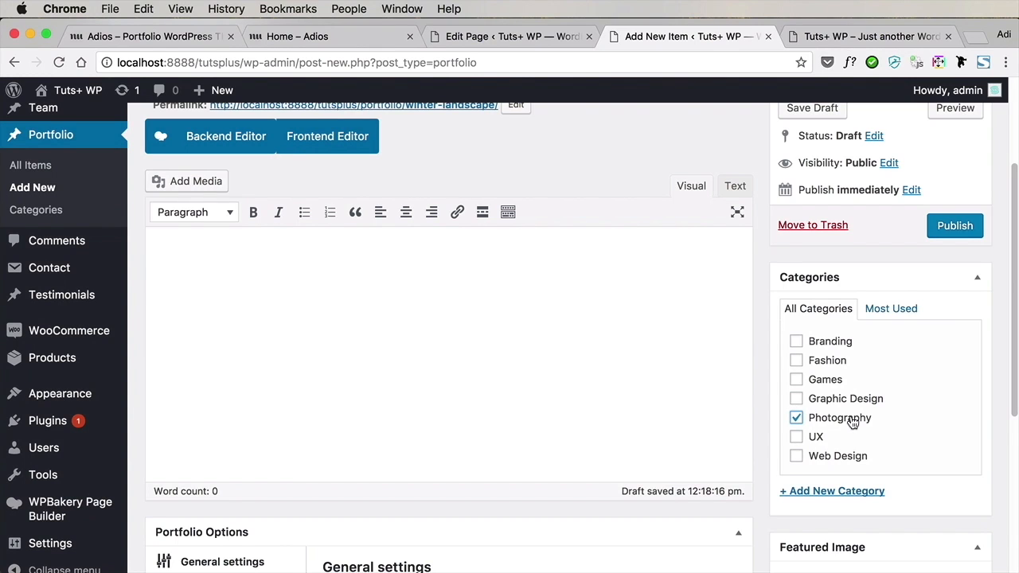
pyautogui.scroll(-5, 765, 364)
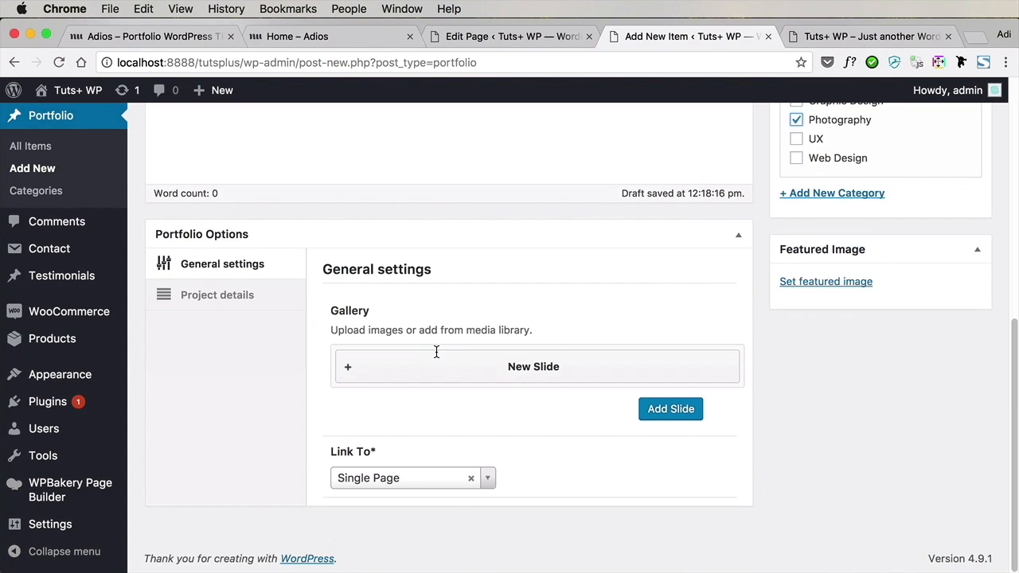
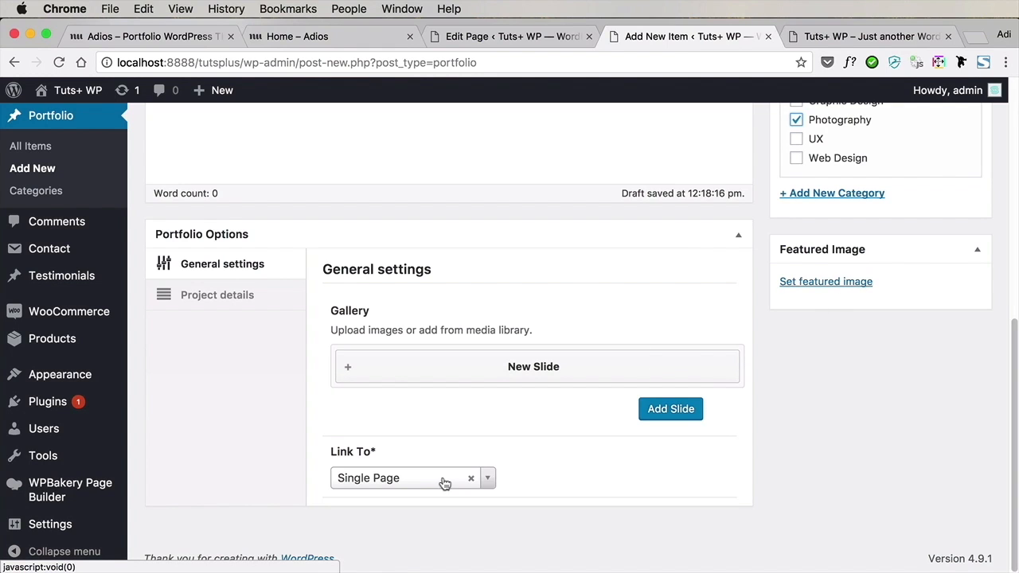
# Set the Winter landscape item to link to Lightbox and use himalaya-PWFYARF.jpg from the media library as its gallery slide
pyautogui.click(404, 481)
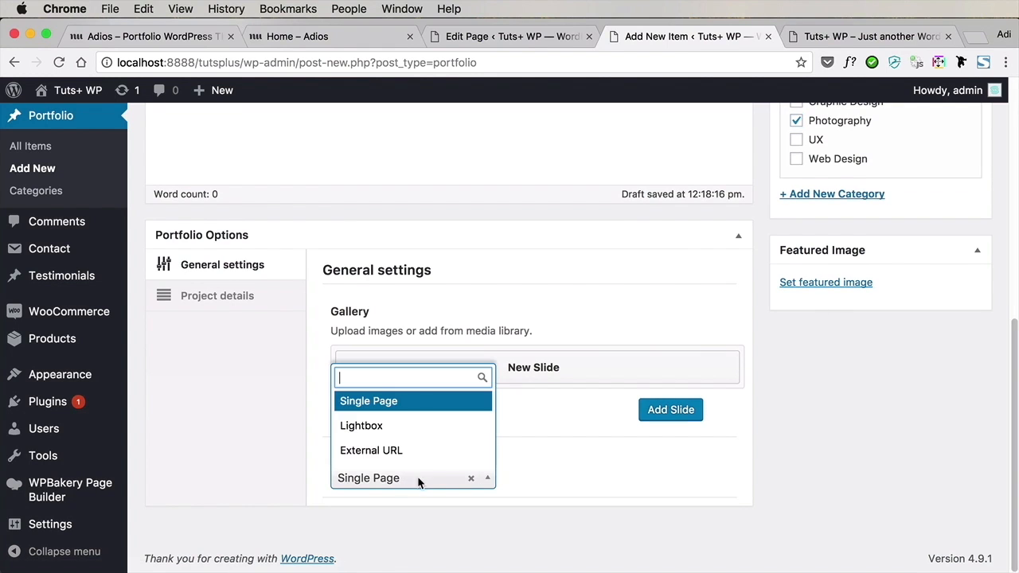
pyautogui.click(397, 431)
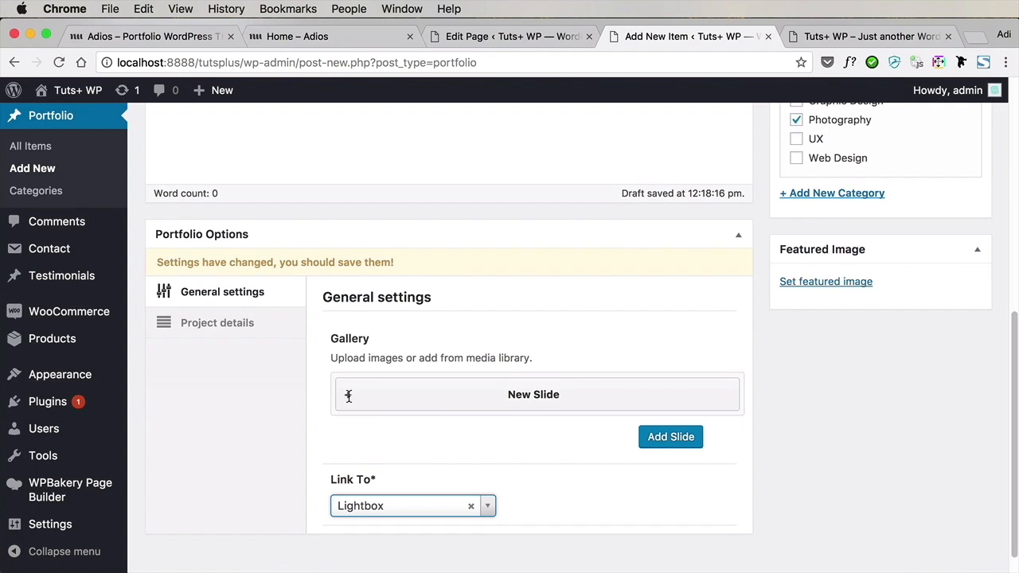
pyautogui.click(348, 396)
pyautogui.click(387, 432)
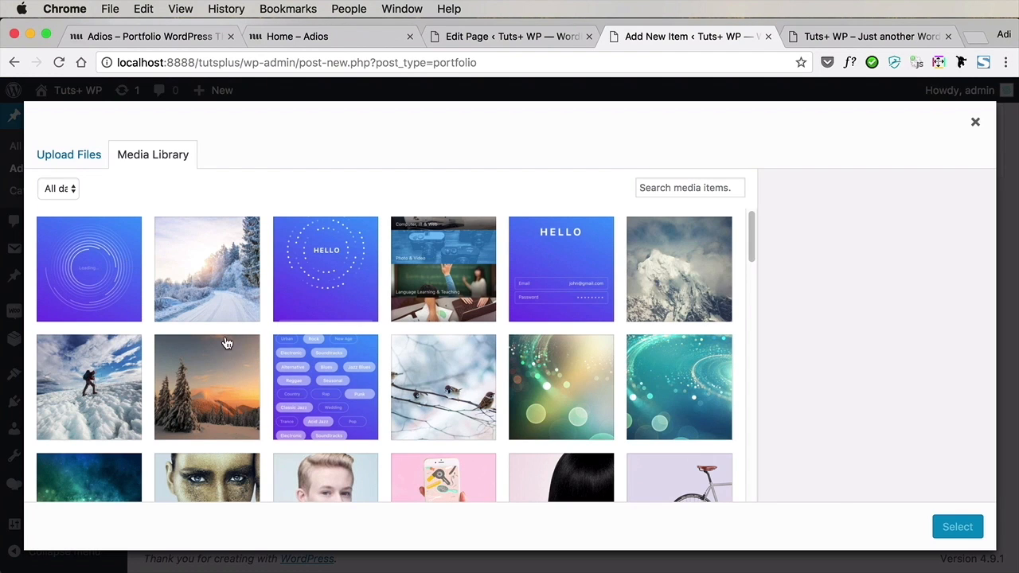
pyautogui.click(704, 275)
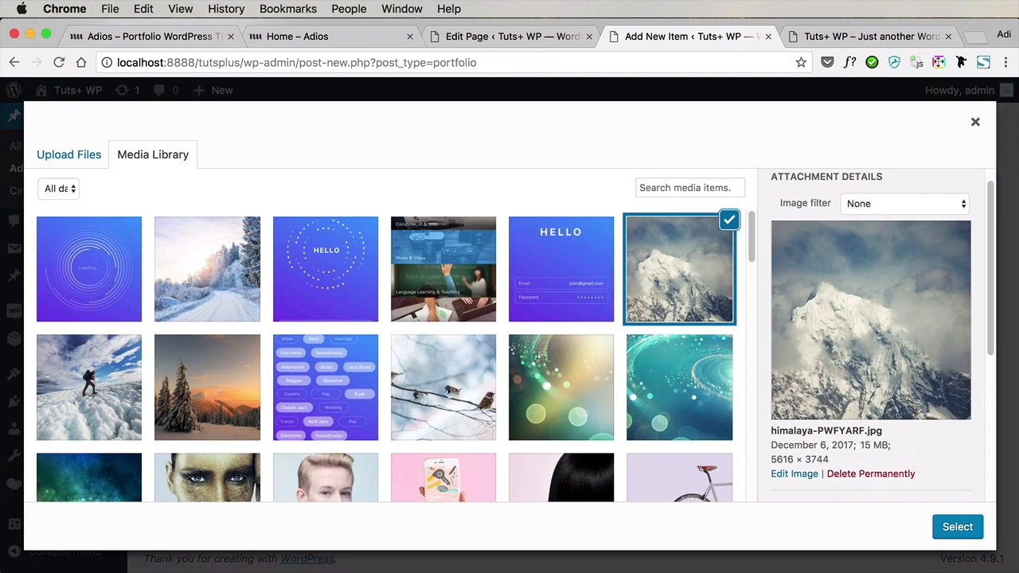
pyautogui.click(958, 527)
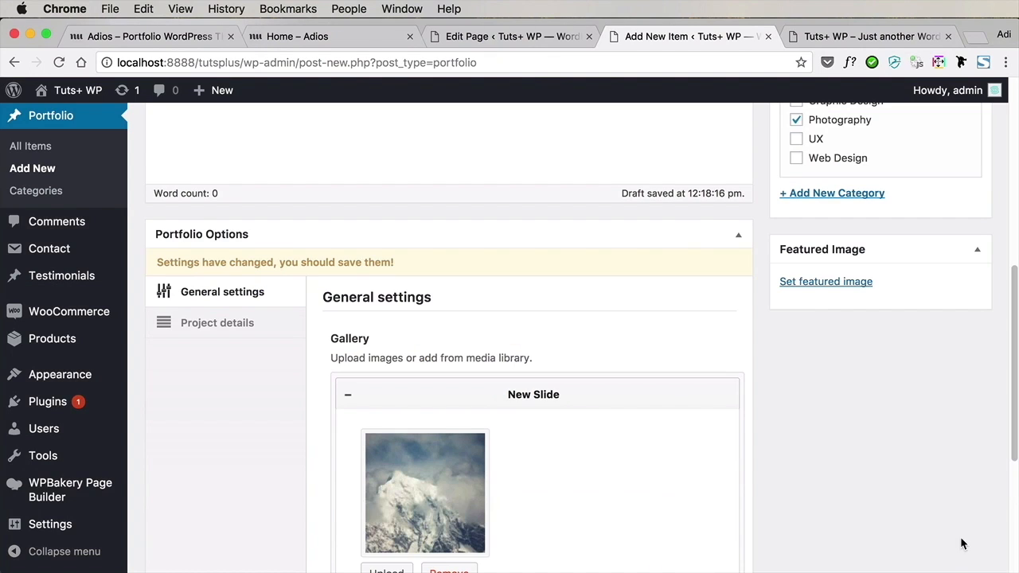
# Set himalaya-PWFYARF.jpg as the featured image of the Winter landscape item and publish the item
pyautogui.click(830, 285)
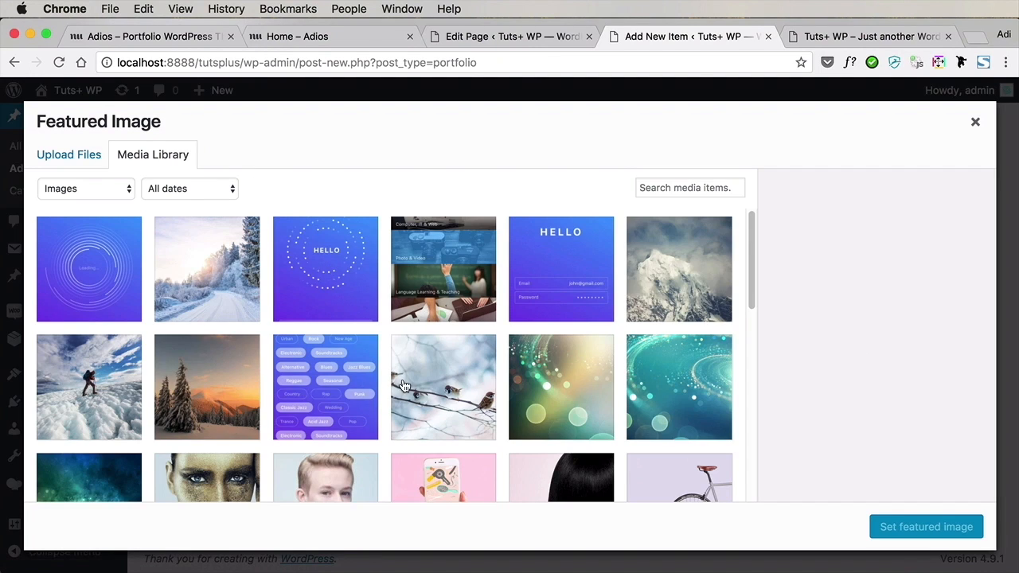
pyautogui.click(728, 309)
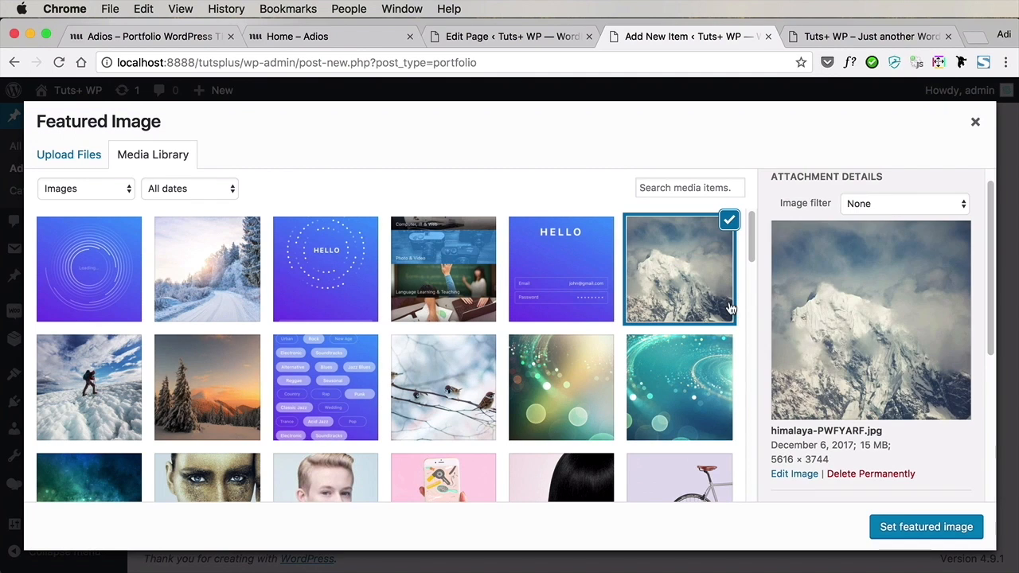
pyautogui.click(908, 527)
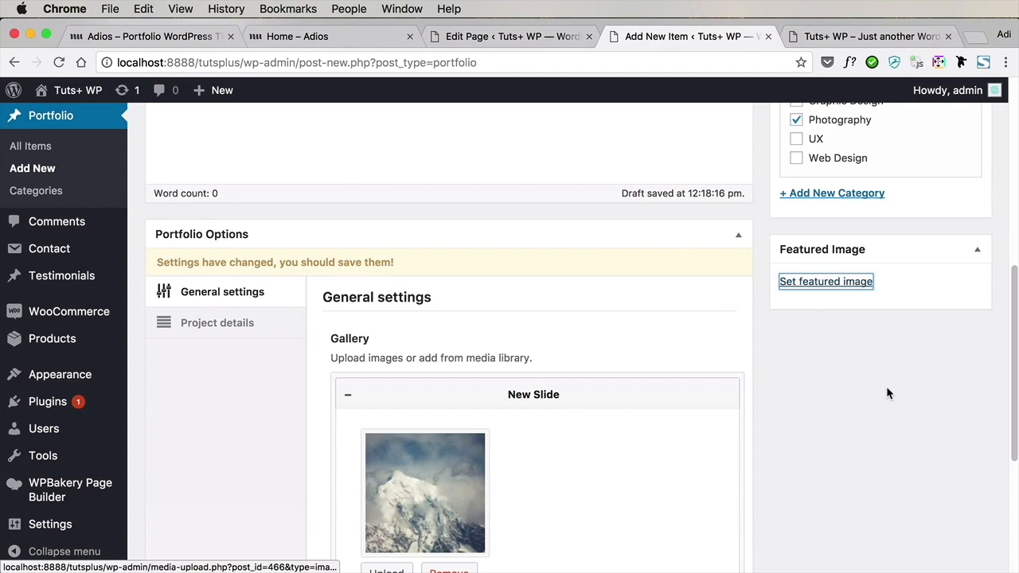
pyautogui.scroll(3, 876, 306)
pyautogui.scroll(5, 876, 306)
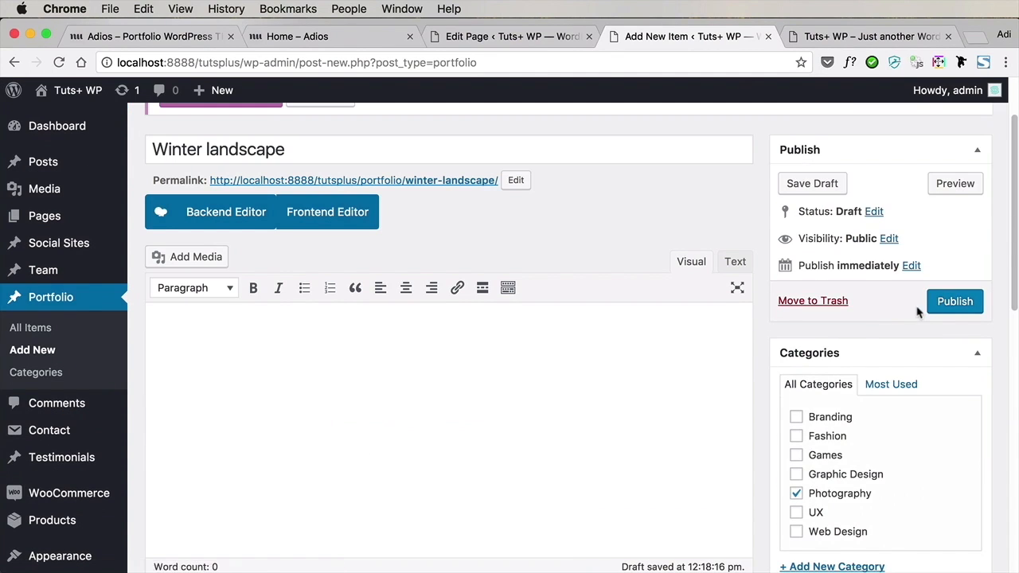
pyautogui.click(949, 306)
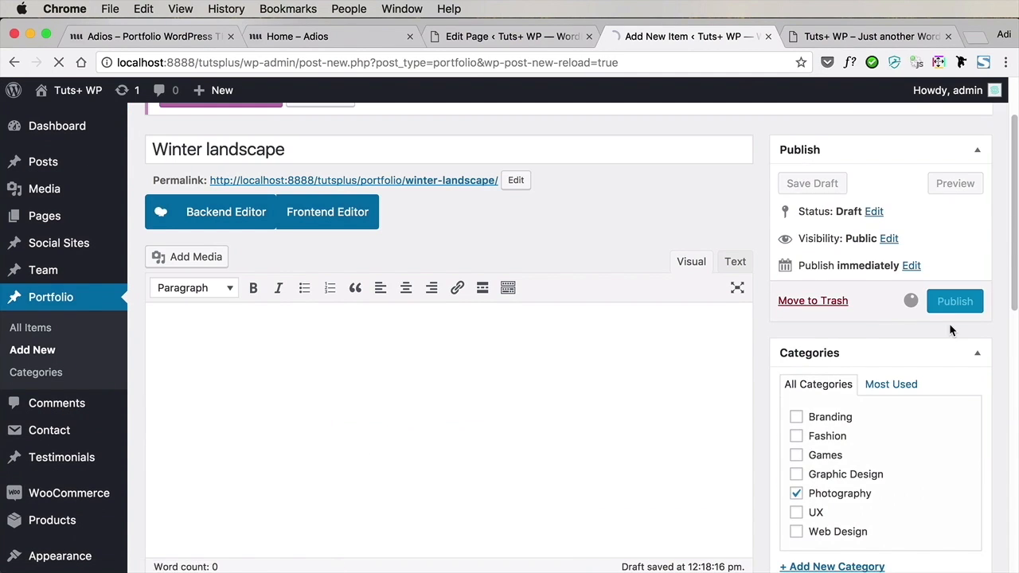
# Limit the Home page's Latest Works element to the Photography category, save its settings and update the page
pyautogui.click(510, 36)
pyautogui.scroll(-1, 587, 172)
pyautogui.scroll(-15, 845, 278)
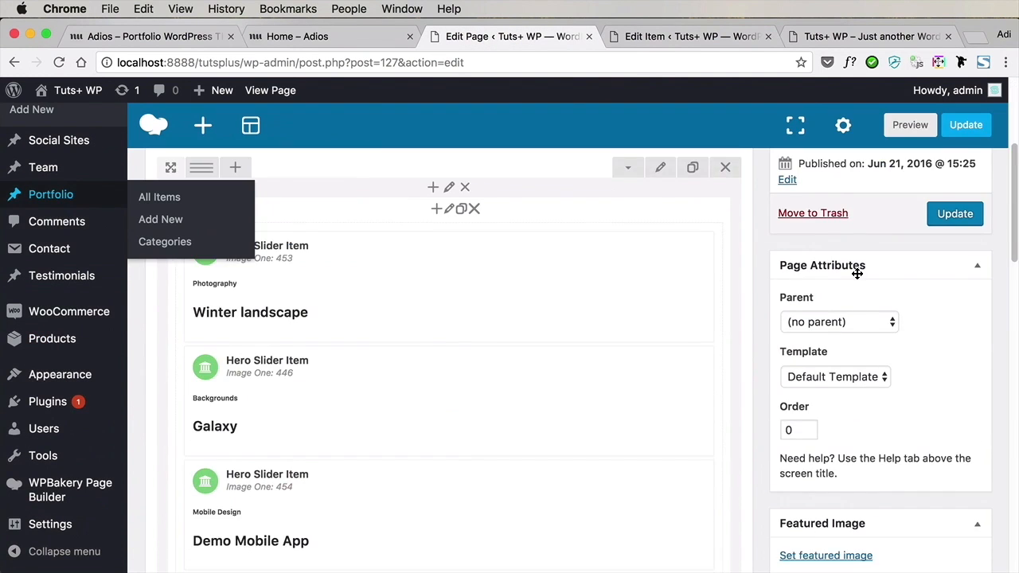
pyautogui.scroll(5, 844, 277)
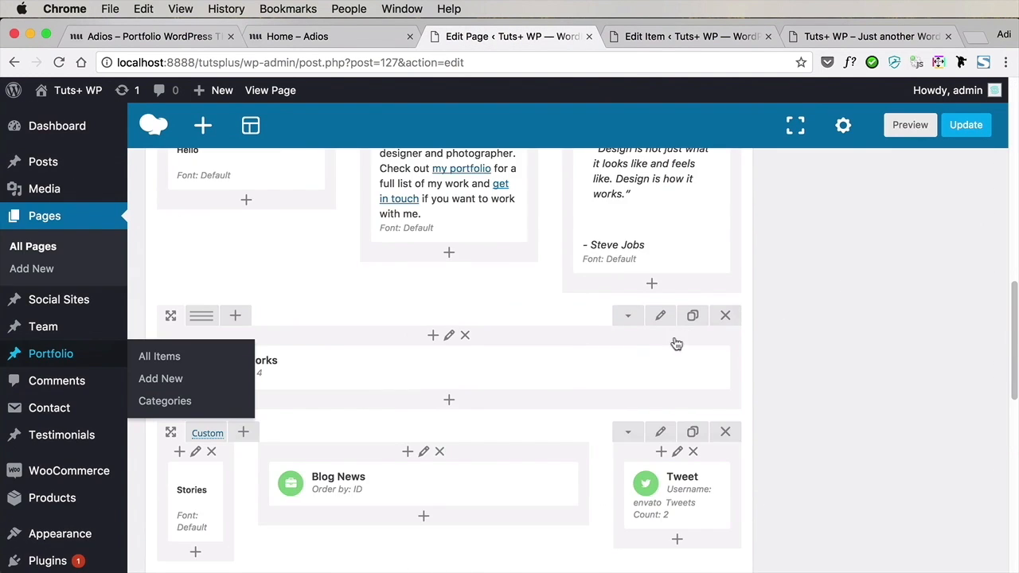
pyautogui.moveTo(454, 388)
pyautogui.click(466, 369)
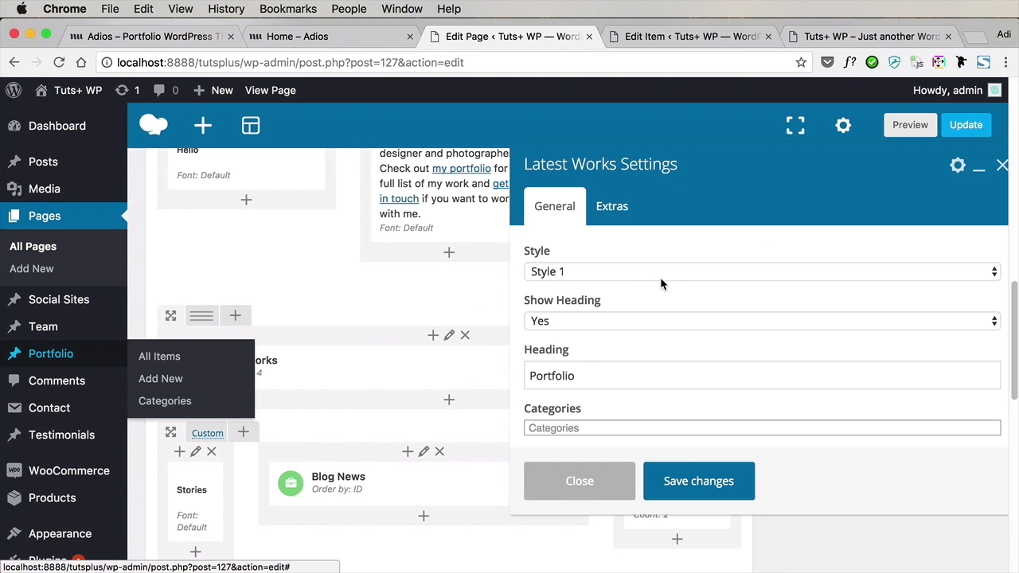
pyautogui.click(590, 374)
pyautogui.scroll(-2, 613, 355)
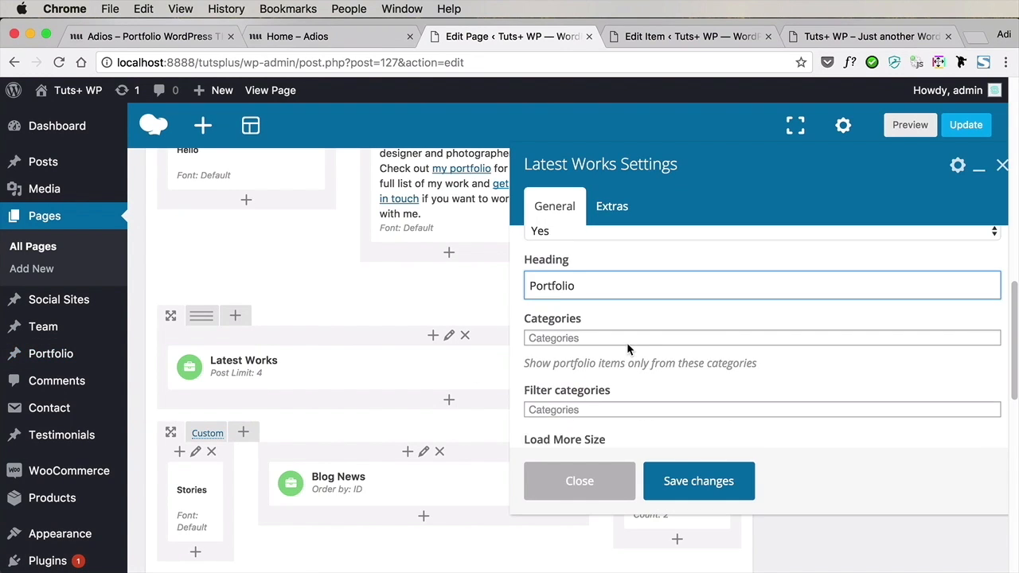
pyautogui.click(586, 327)
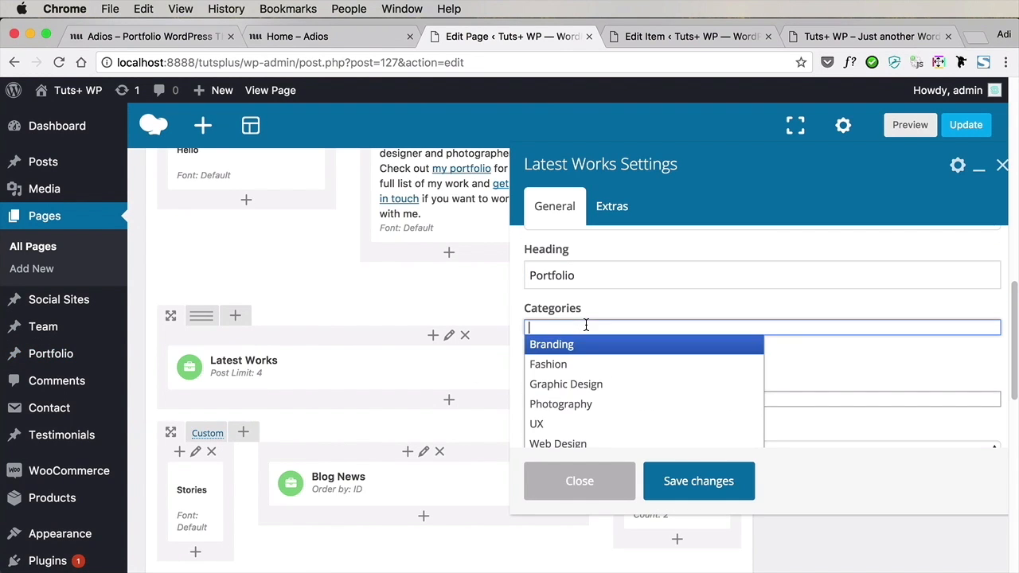
pyautogui.click(597, 404)
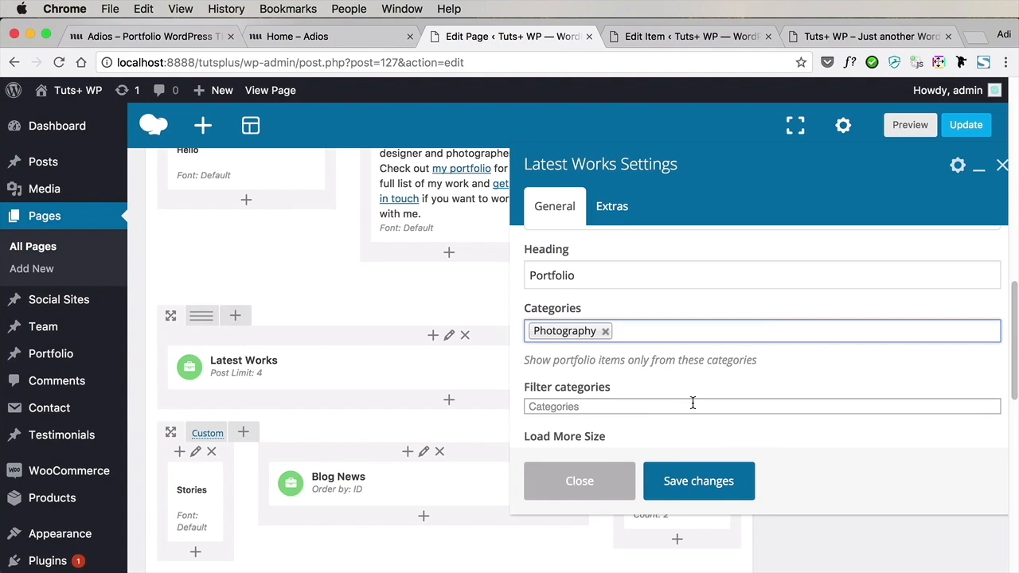
pyautogui.click(698, 481)
pyautogui.click(961, 125)
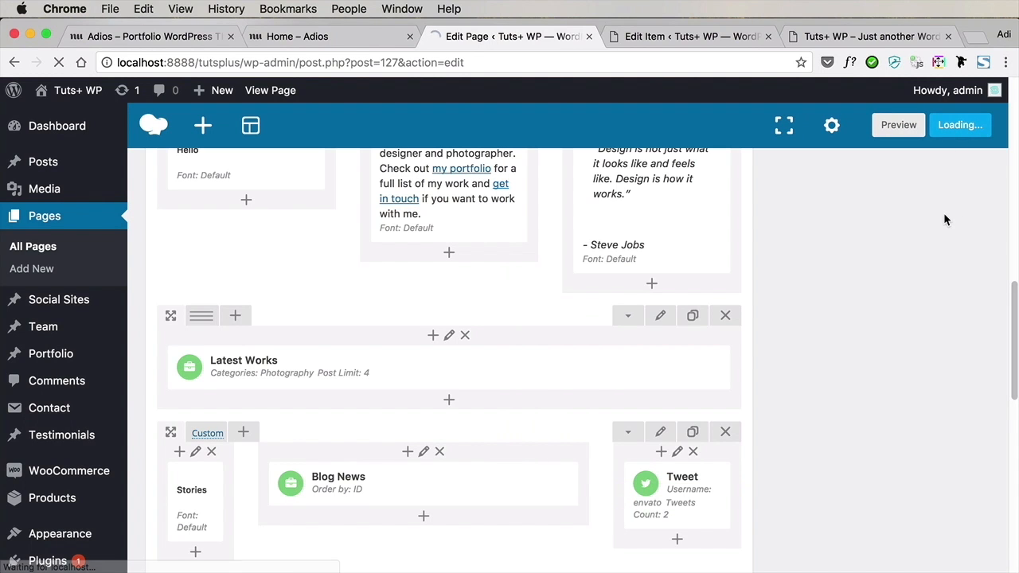
# Reload the live front page and check which items its Portfolio section shows
pyautogui.press('super+alt+Right')
pyautogui.press('super+r')
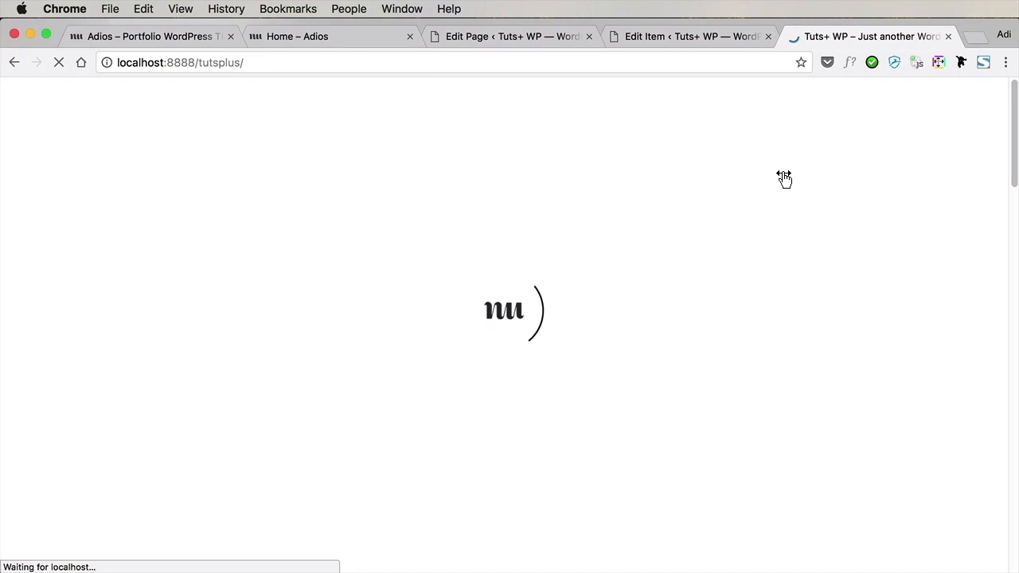
pyautogui.scroll(-5, 784, 178)
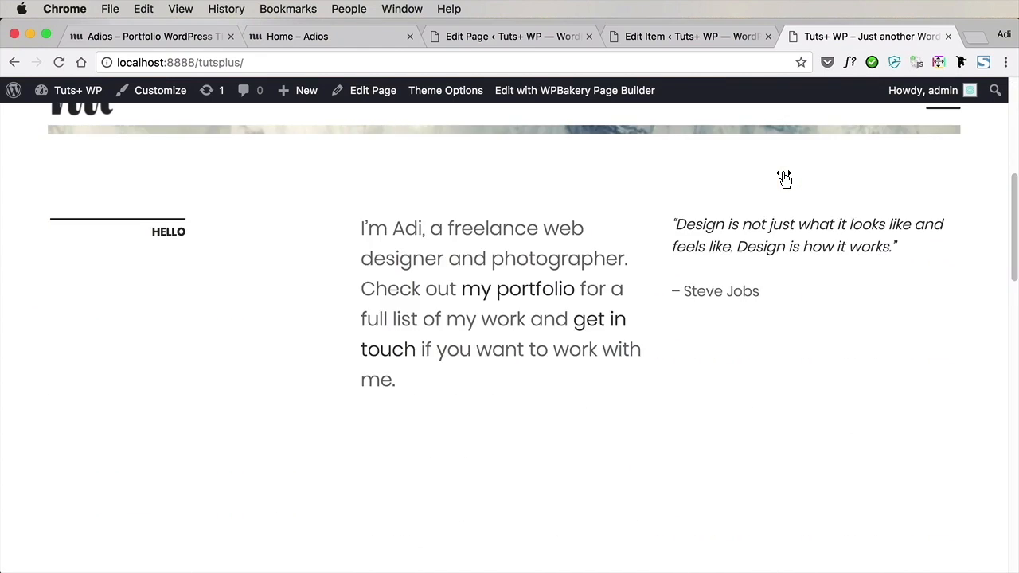
pyautogui.scroll(-5, 784, 178)
pyautogui.scroll(-2, 784, 178)
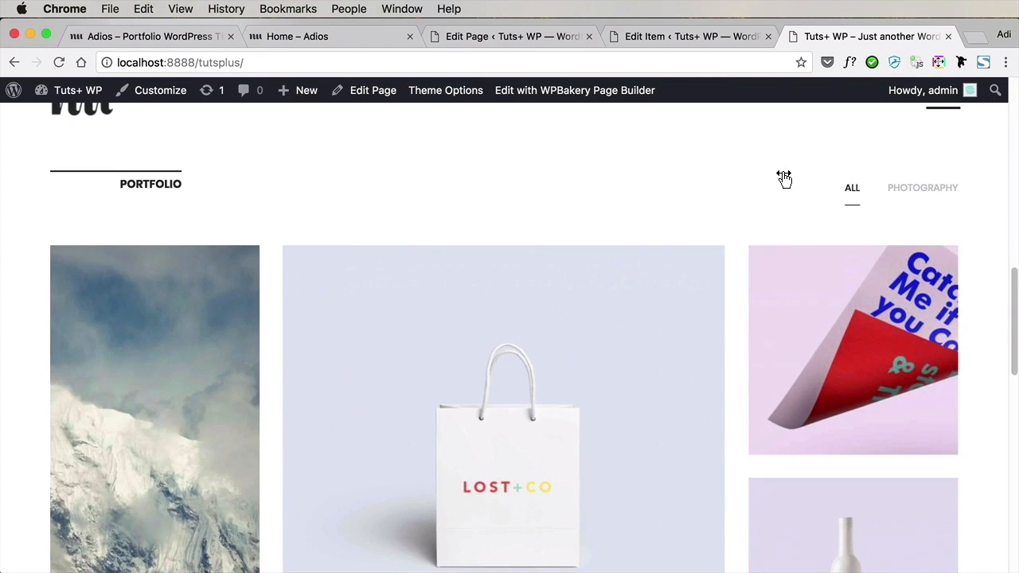
pyautogui.scroll(-2, 784, 178)
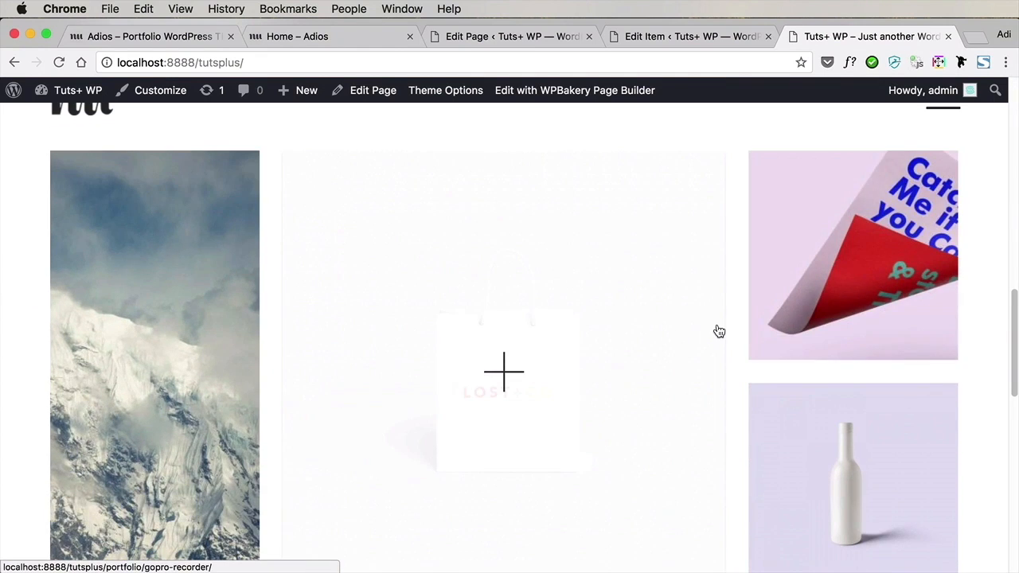
pyautogui.scroll(-3, 716, 329)
pyautogui.scroll(5, 530, 341)
pyautogui.scroll(-3, 531, 340)
pyautogui.scroll(-1, 531, 341)
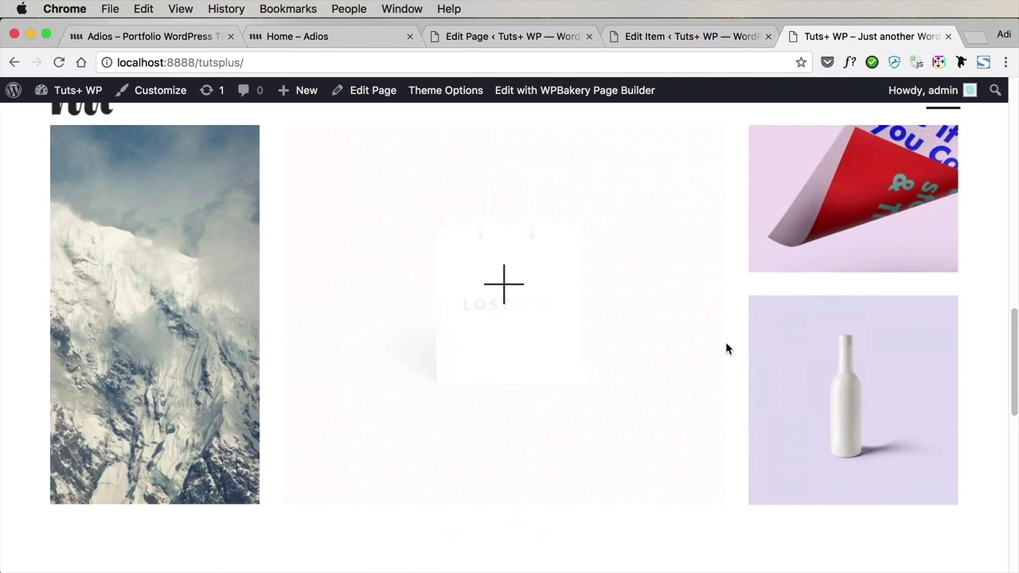
# Start another portfolio item titled "Demo mobile app" and create a new category "Mobile Design" for it
pyautogui.click(527, 36)
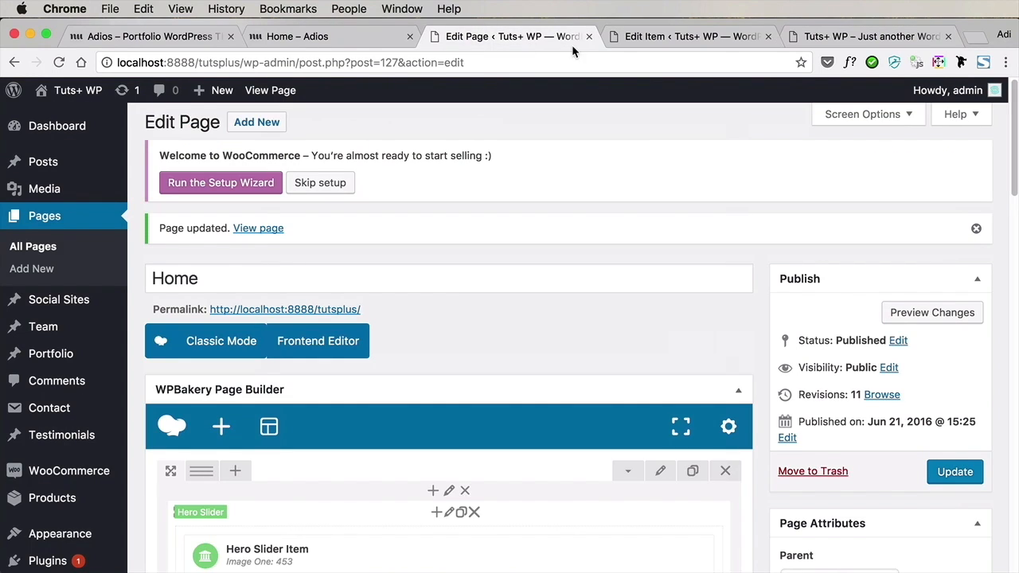
pyautogui.click(609, 39)
pyautogui.click(251, 122)
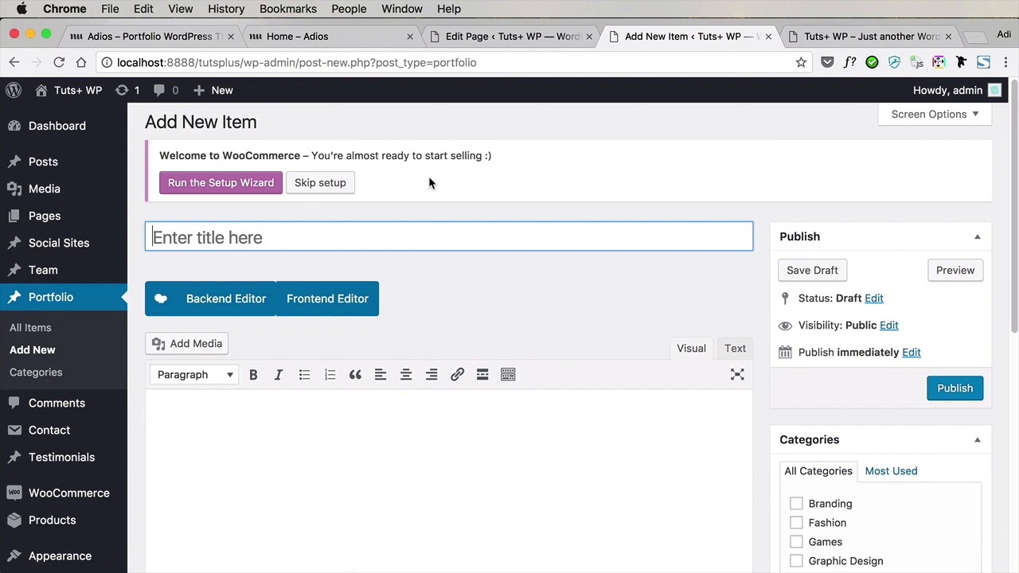
pyautogui.write('Demo mobile app')
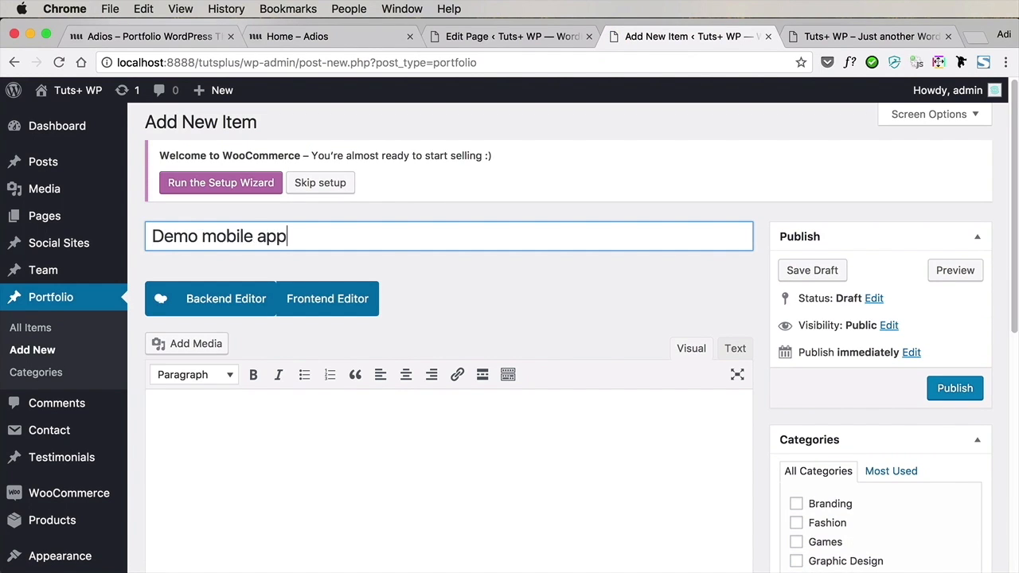
pyautogui.scroll(-5, 682, 320)
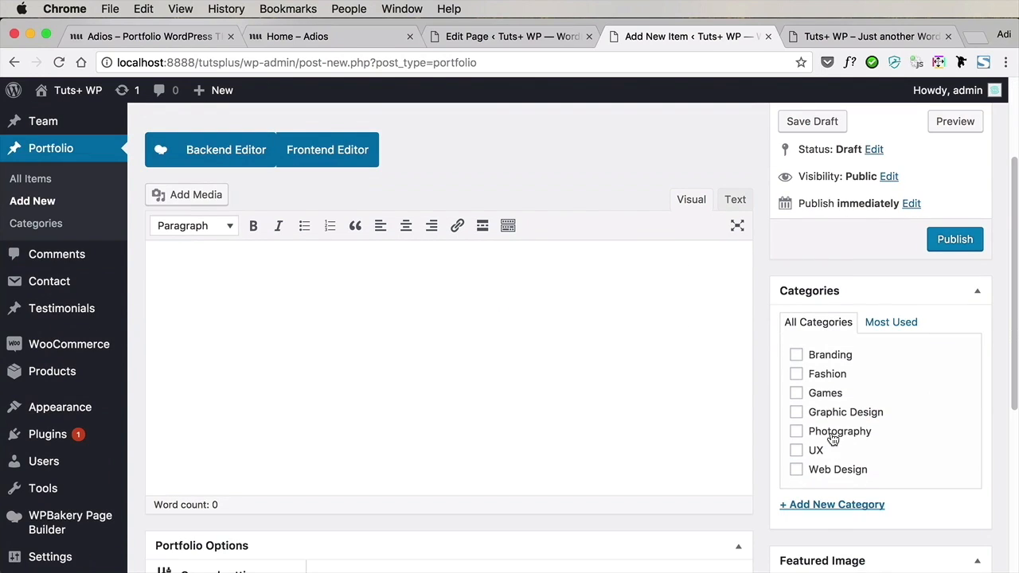
pyautogui.click(836, 506)
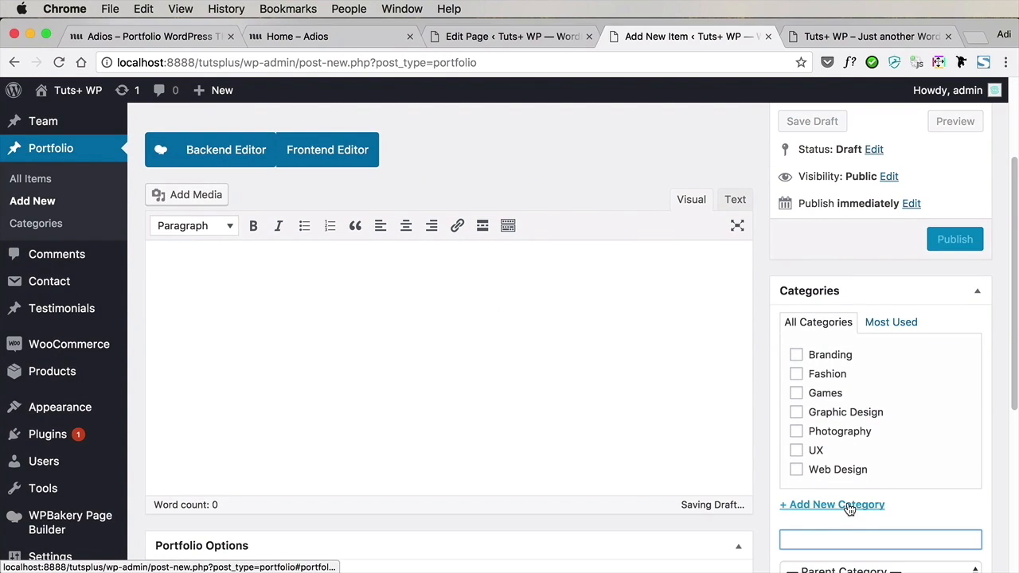
pyautogui.write('Mobile Desi')
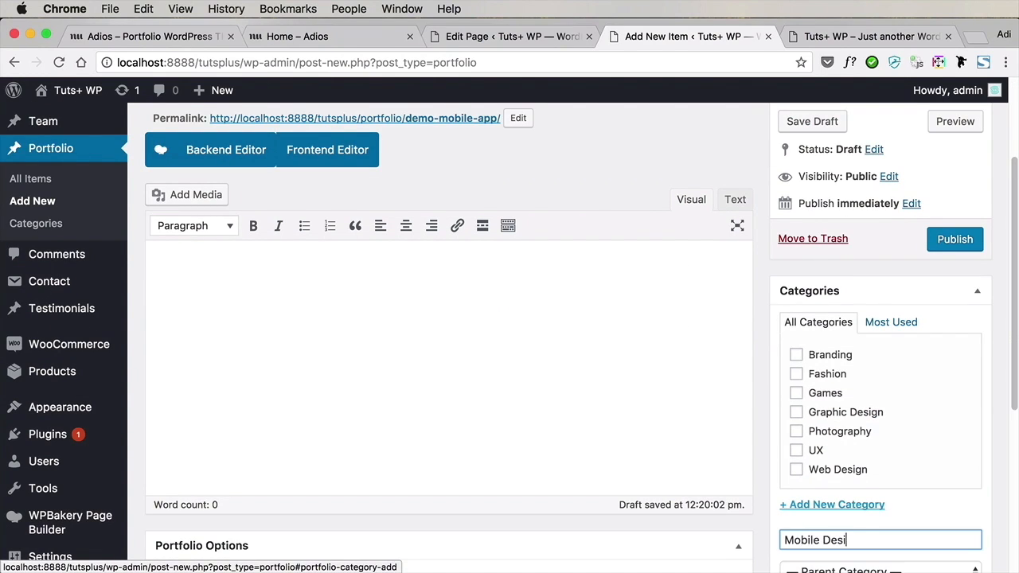
pyautogui.press('Return')
# Use Splash-2.jpg from the media library as the first gallery slide of the Demo mobile app item
pyautogui.scroll(-10, 391, 369)
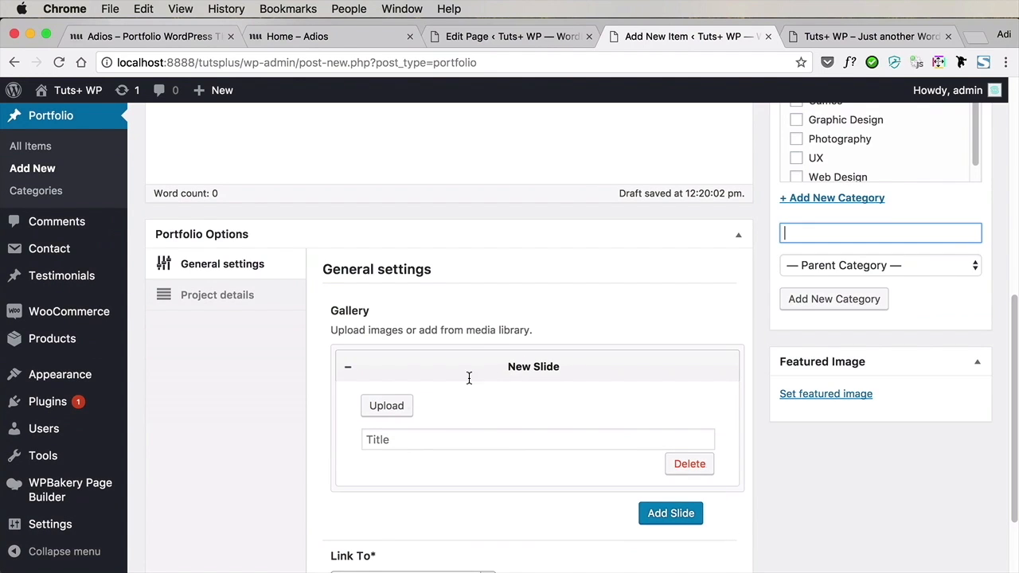
pyautogui.click(401, 406)
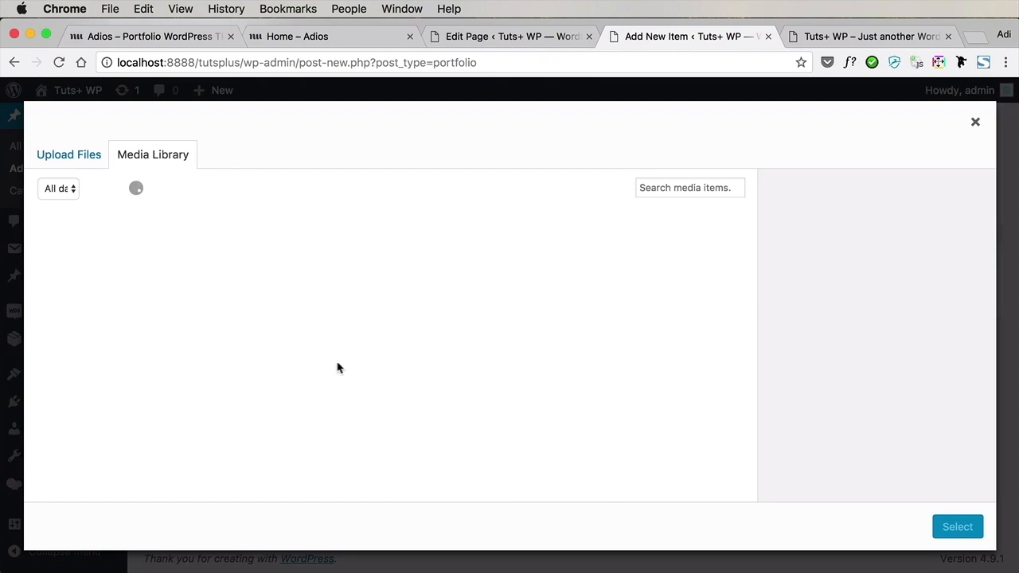
pyautogui.click(91, 271)
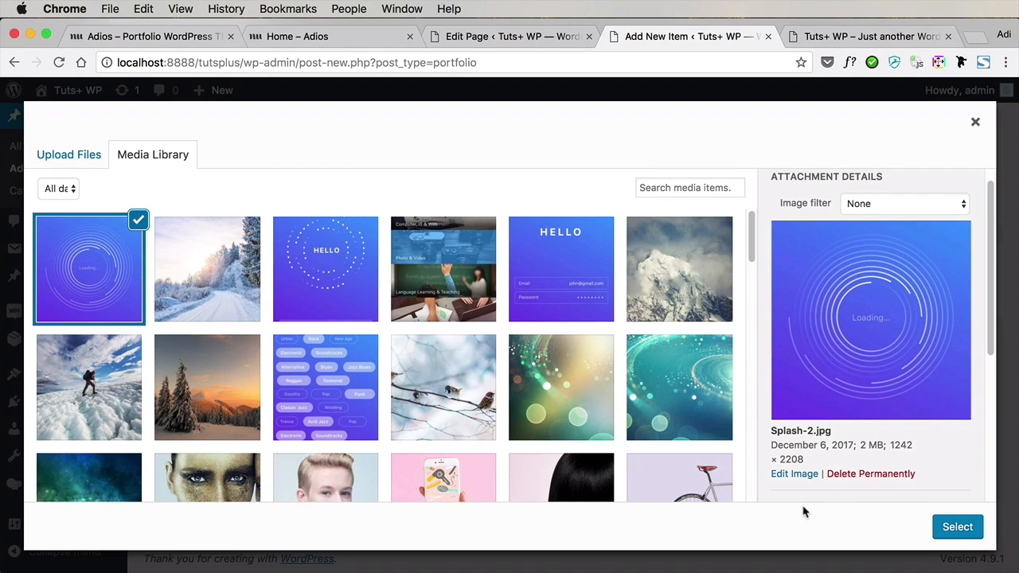
pyautogui.click(955, 528)
# Add a second gallery slide to the Demo mobile app item using the blue HELLO image with the dotted circle
pyautogui.scroll(-3, 722, 434)
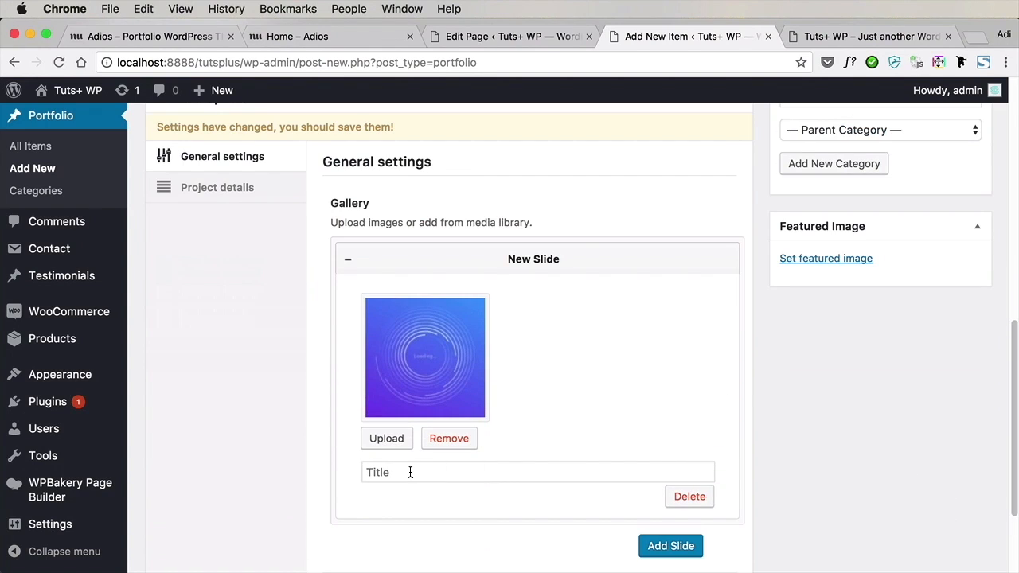
pyautogui.scroll(-1, 780, 510)
pyautogui.click(673, 516)
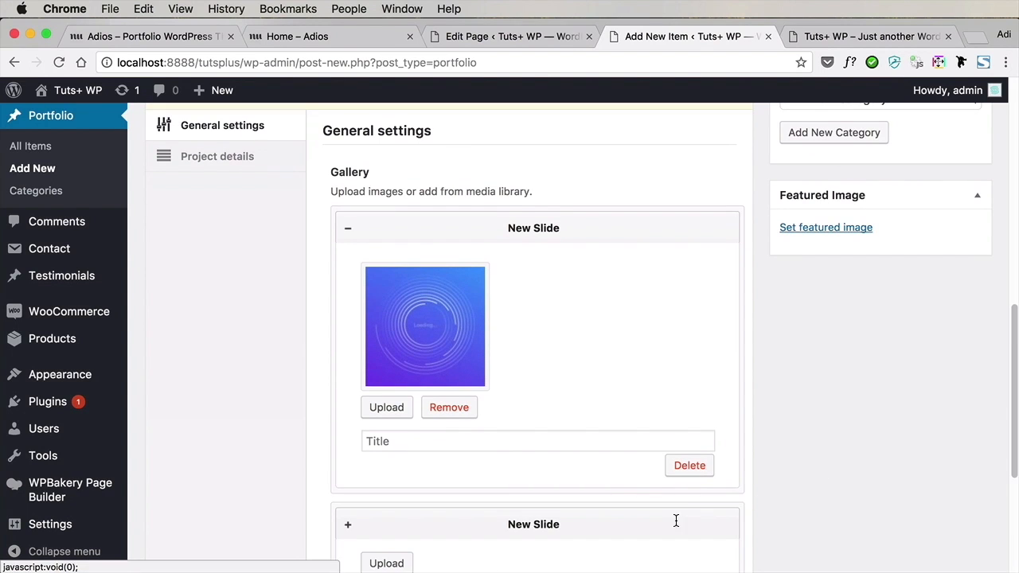
pyautogui.scroll(-3, 533, 477)
pyautogui.click(387, 428)
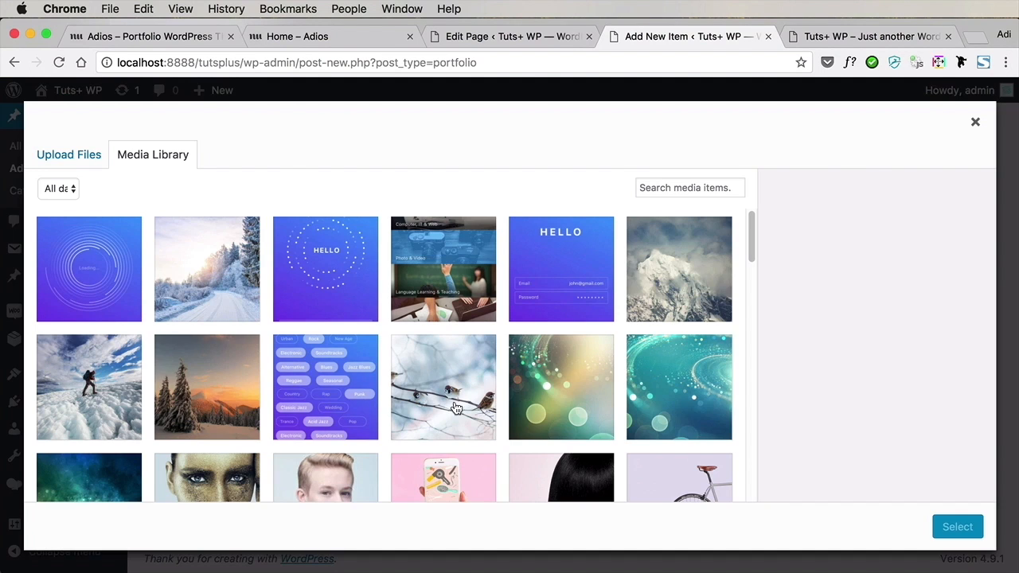
pyautogui.click(322, 297)
pyautogui.click(947, 527)
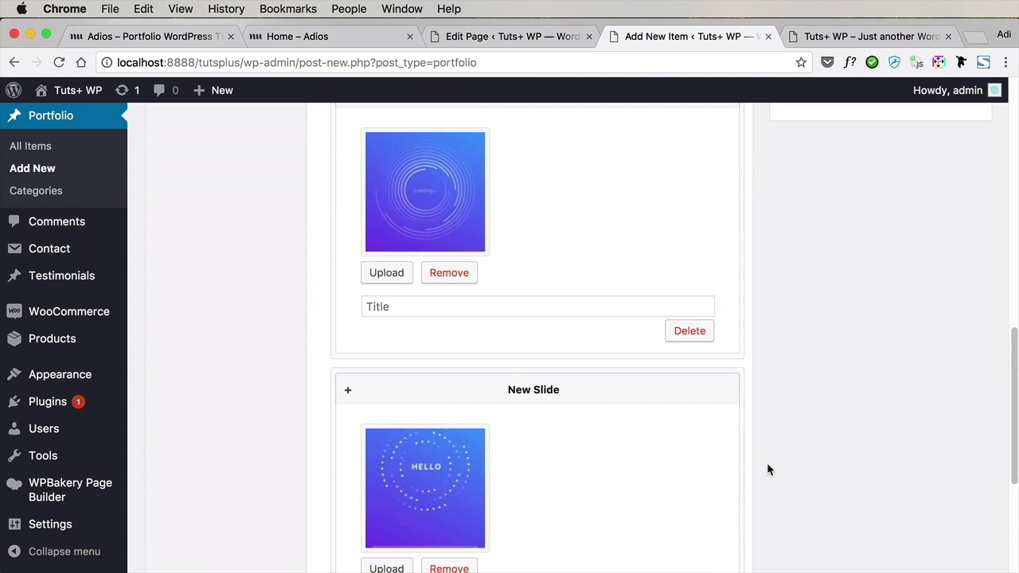
# Add a third gallery slide to the Demo mobile app item using Login-1.jpg from the media library
pyautogui.scroll(-5, 767, 463)
pyautogui.click(670, 411)
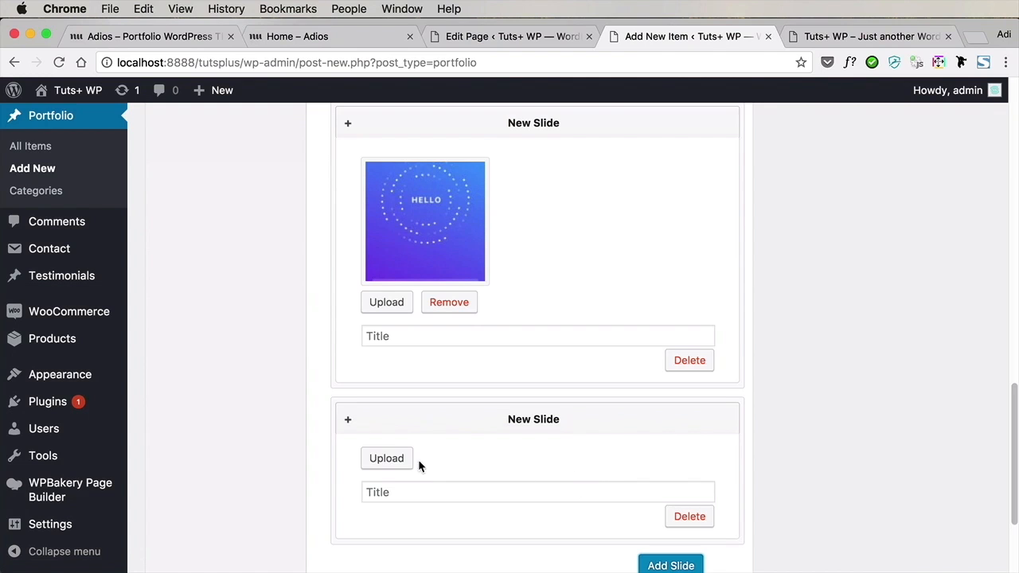
pyautogui.click(387, 458)
pyautogui.click(551, 315)
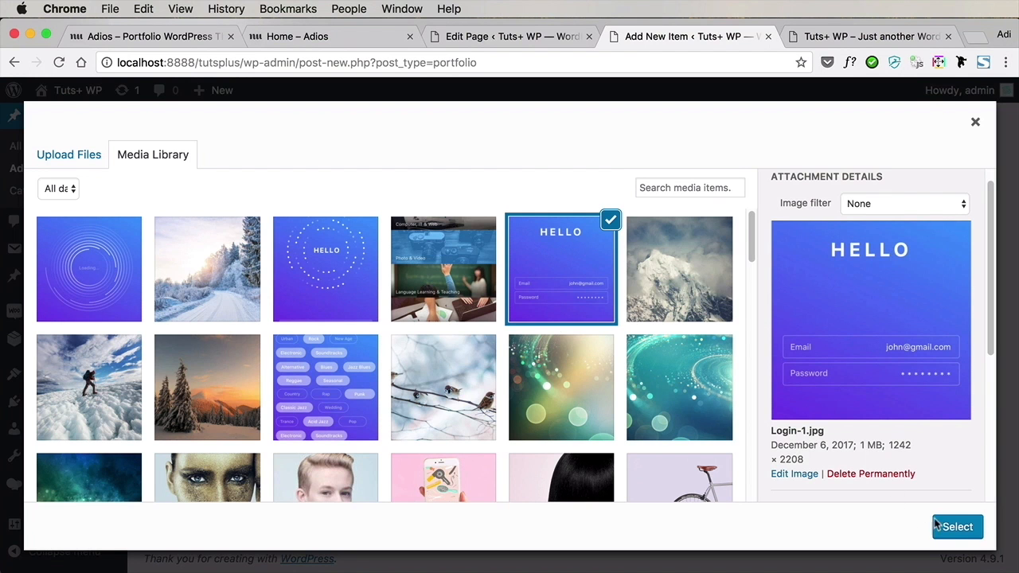
pyautogui.click(957, 527)
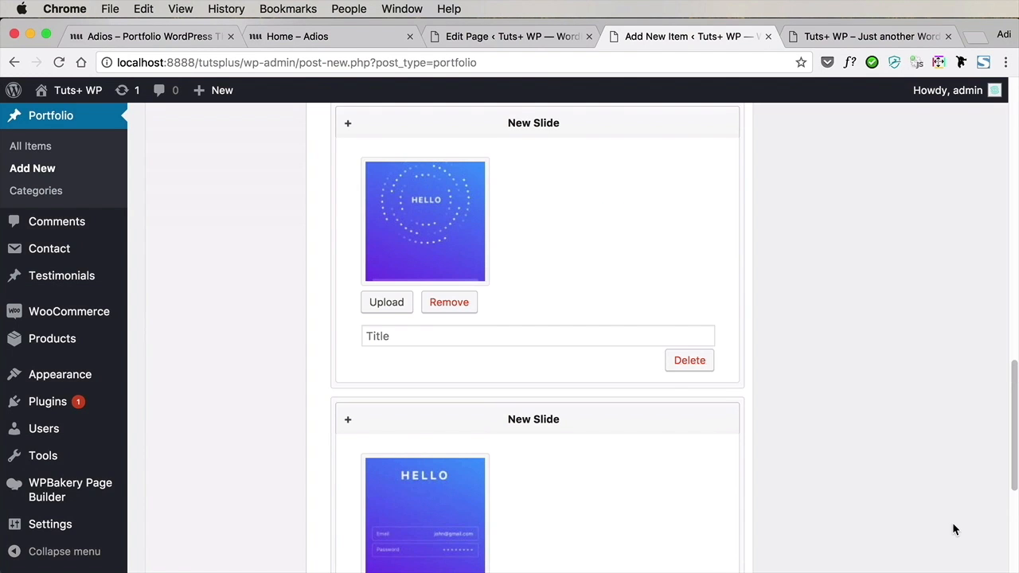
# Title the three gallery slides in order as "Slide 1", "Slide 2" and "Slide 3"
pyautogui.scroll(4, 669, 388)
pyautogui.click(422, 306)
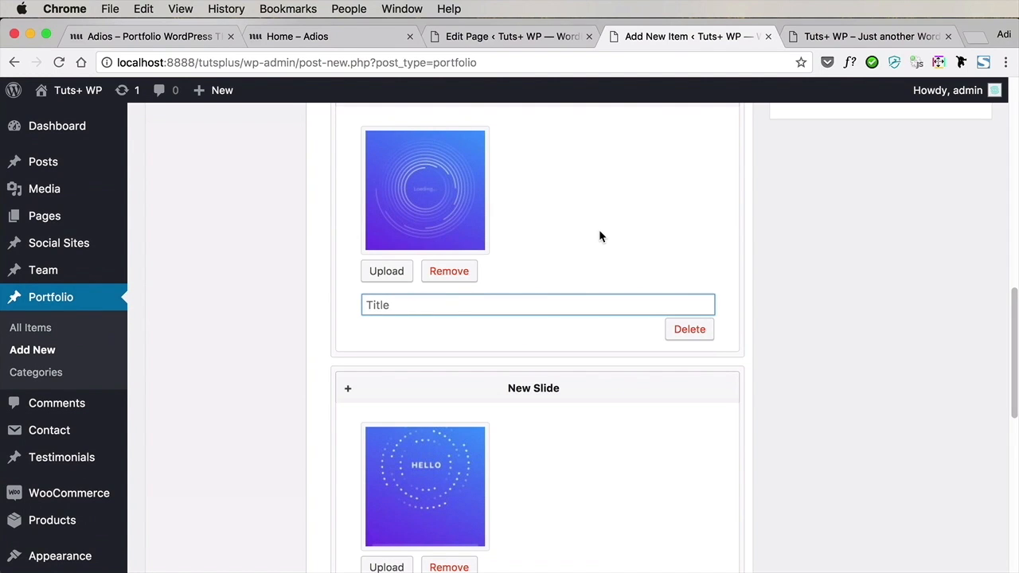
pyautogui.scroll(-3, 596, 277)
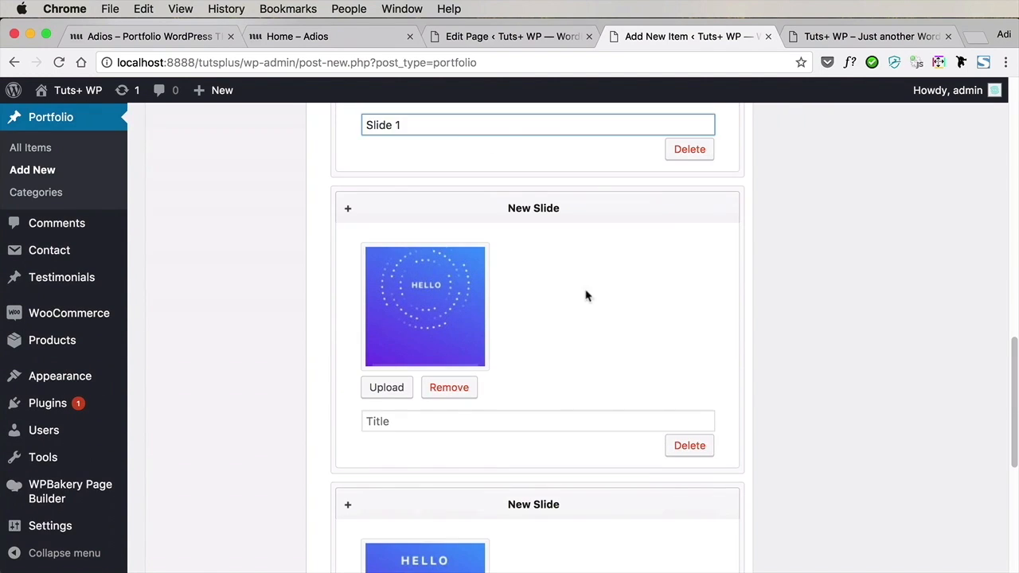
pyautogui.click(467, 415)
pyautogui.write('Slide 2')
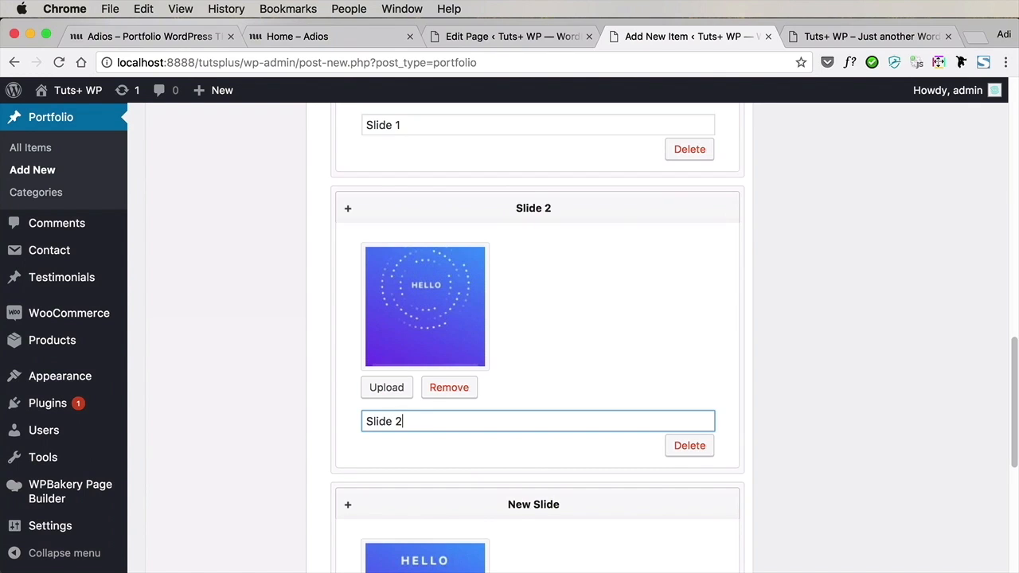
pyautogui.scroll(-1, 514, 460)
pyautogui.scroll(-3, 515, 460)
pyautogui.click(483, 477)
pyautogui.write('Slide 3')
# Review the available Link To options for the portfolio item, keeping Single Page
pyautogui.scroll(-3, 504, 470)
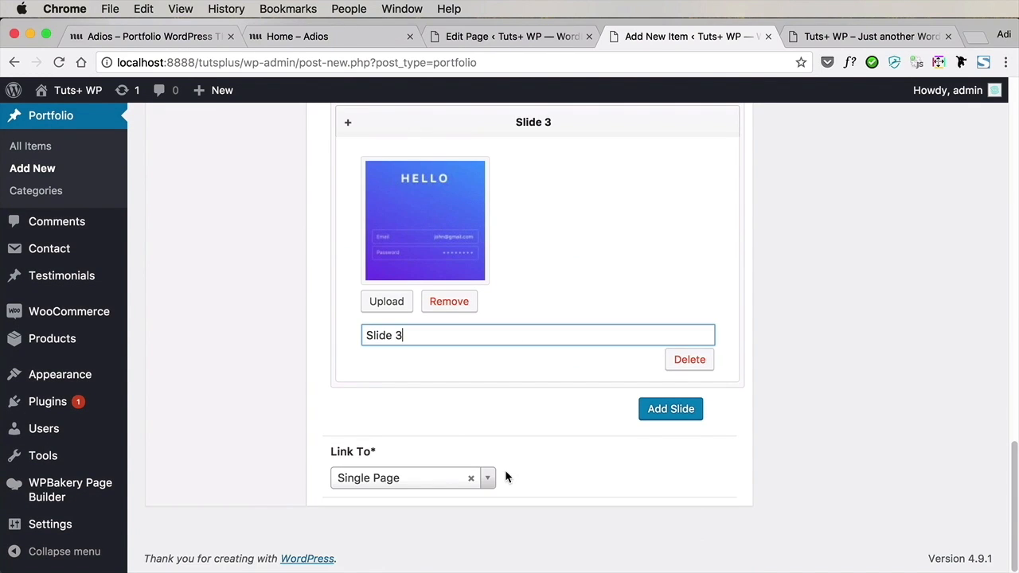
pyautogui.click(415, 478)
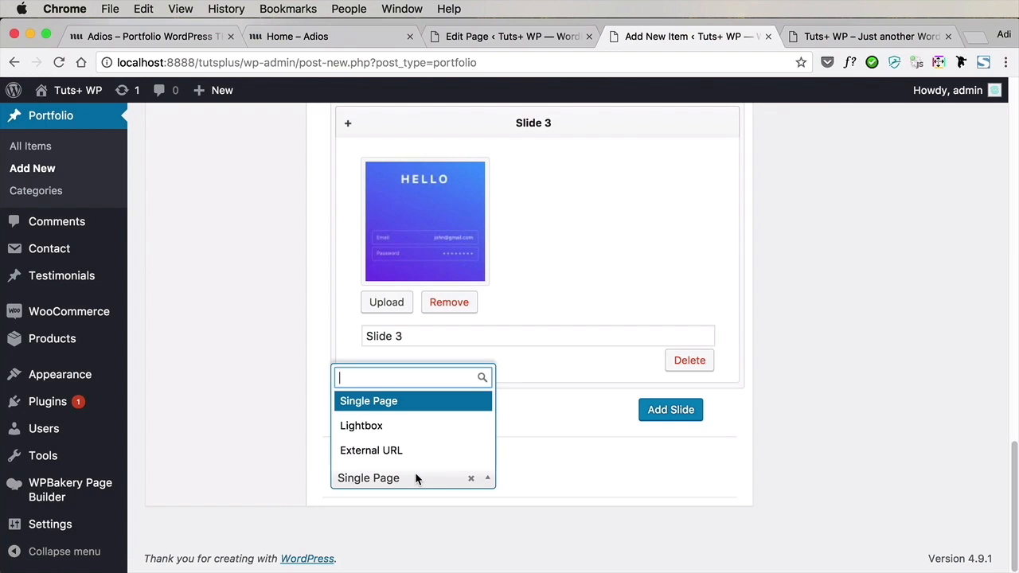
pyautogui.click(601, 482)
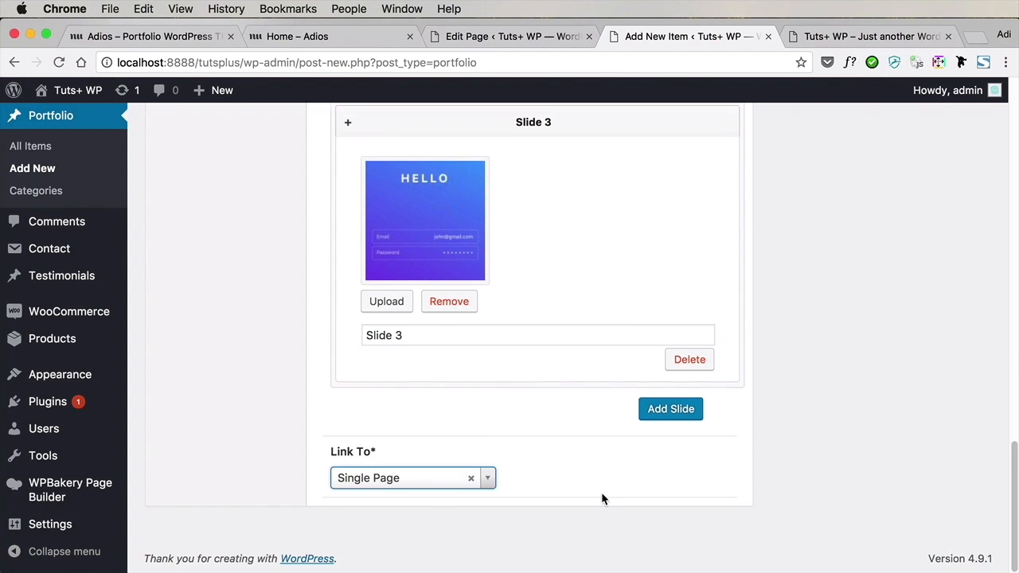
# Set Login-1.jpg as the featured image of the Demo mobile app item and publish the item
pyautogui.scroll(15, 601, 492)
pyautogui.click(844, 406)
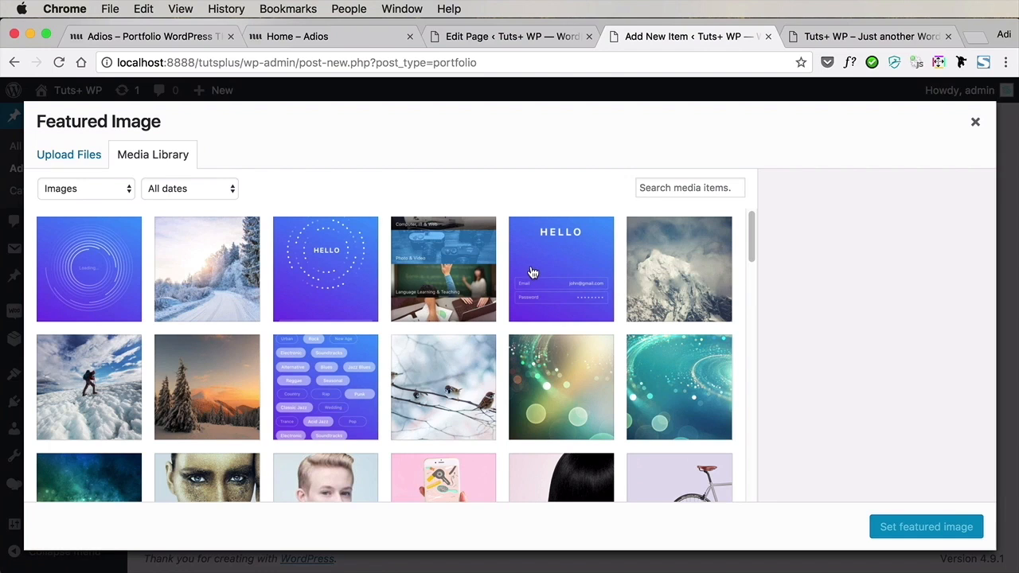
pyautogui.click(571, 257)
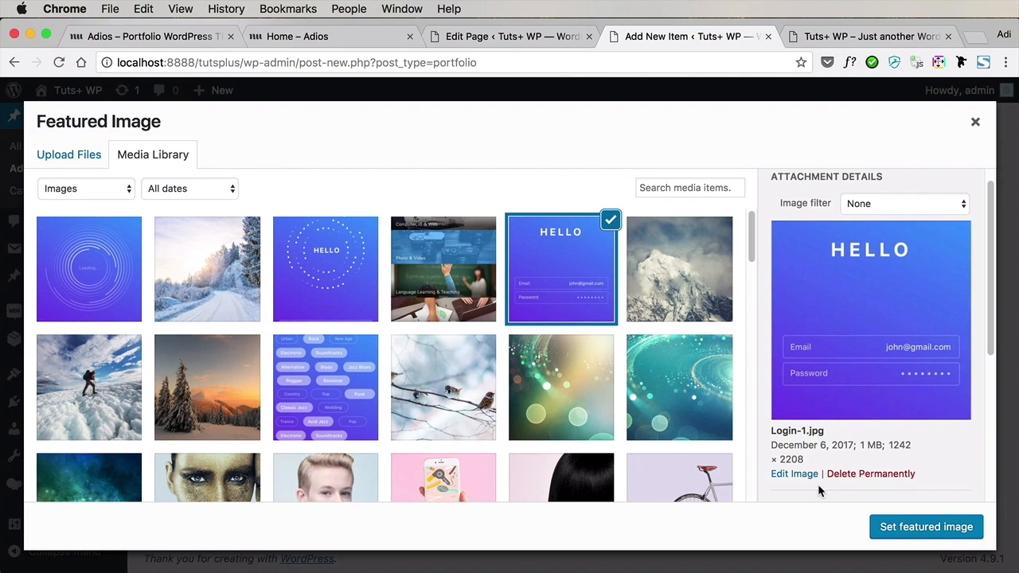
pyautogui.click(966, 528)
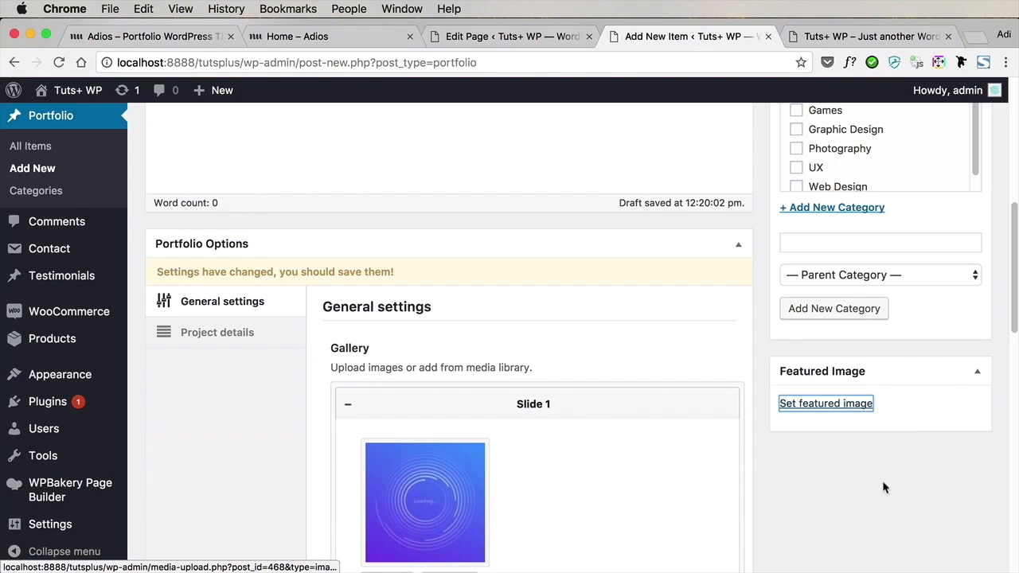
pyautogui.scroll(5, 844, 470)
pyautogui.scroll(1, 770, 288)
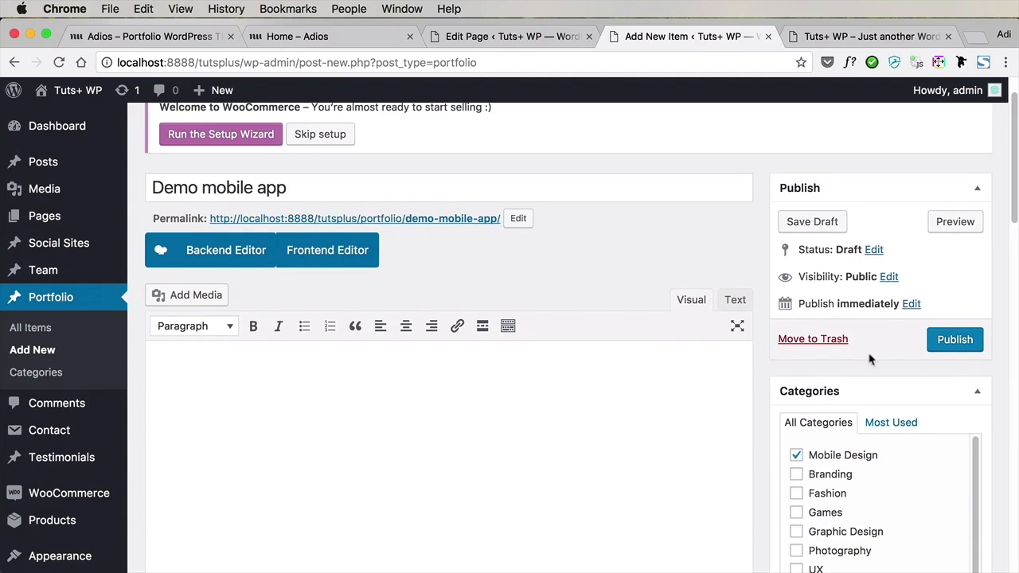
pyautogui.click(946, 341)
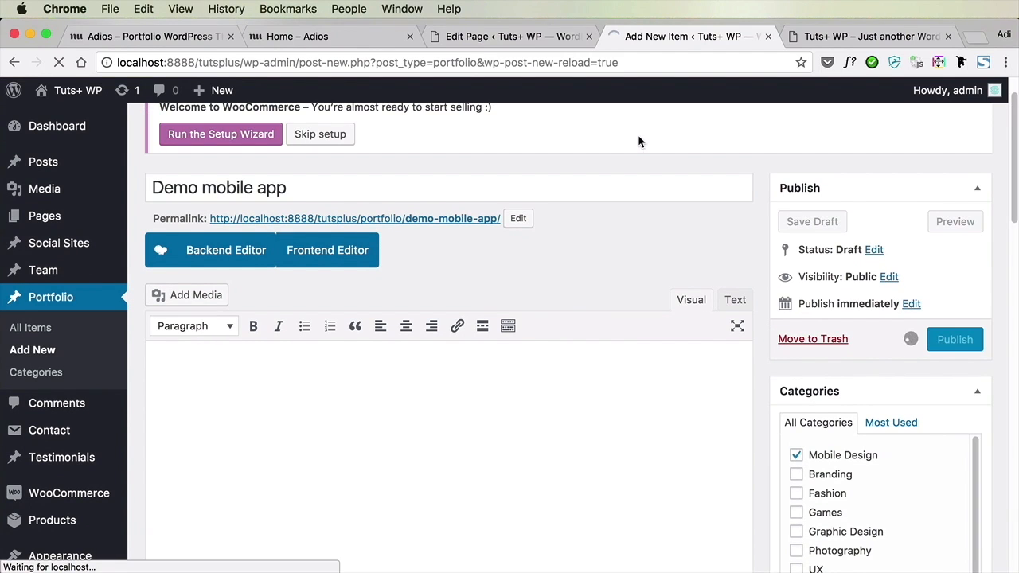
# Return to the Home page editor and reload it to refresh the available portfolio categories
pyautogui.click(515, 40)
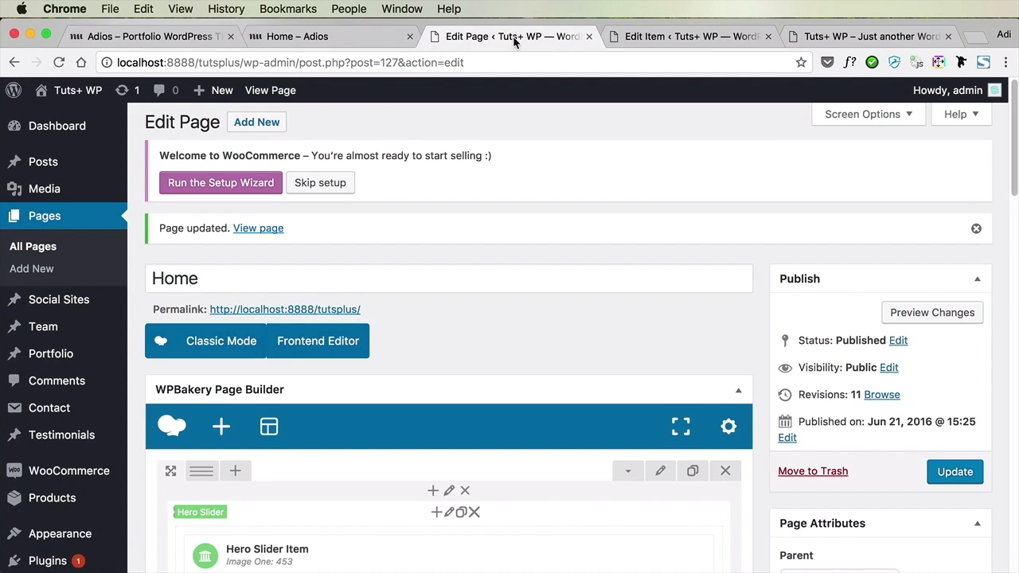
pyautogui.click(349, 62)
pyautogui.click(465, 62)
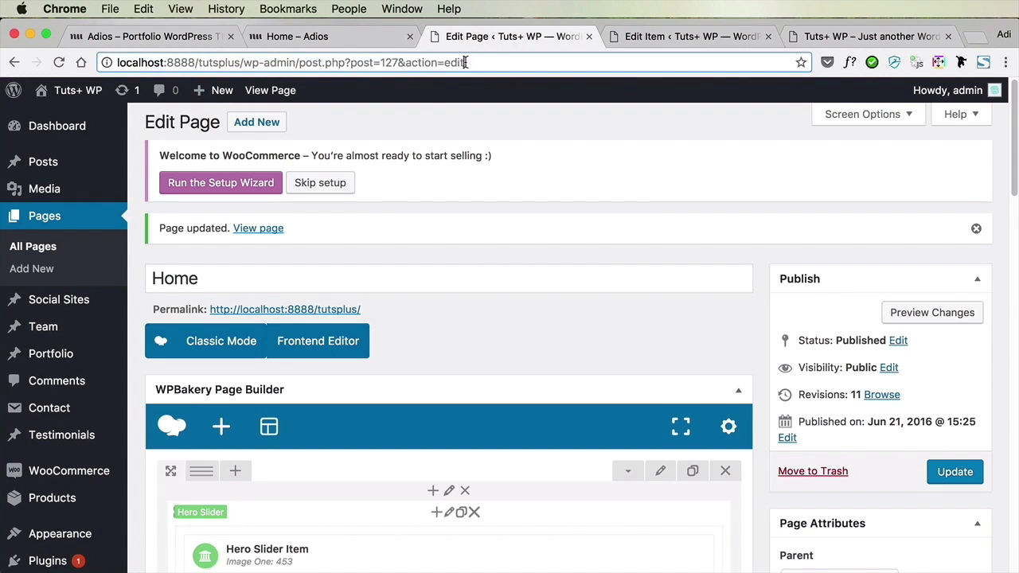
pyautogui.press('Return')
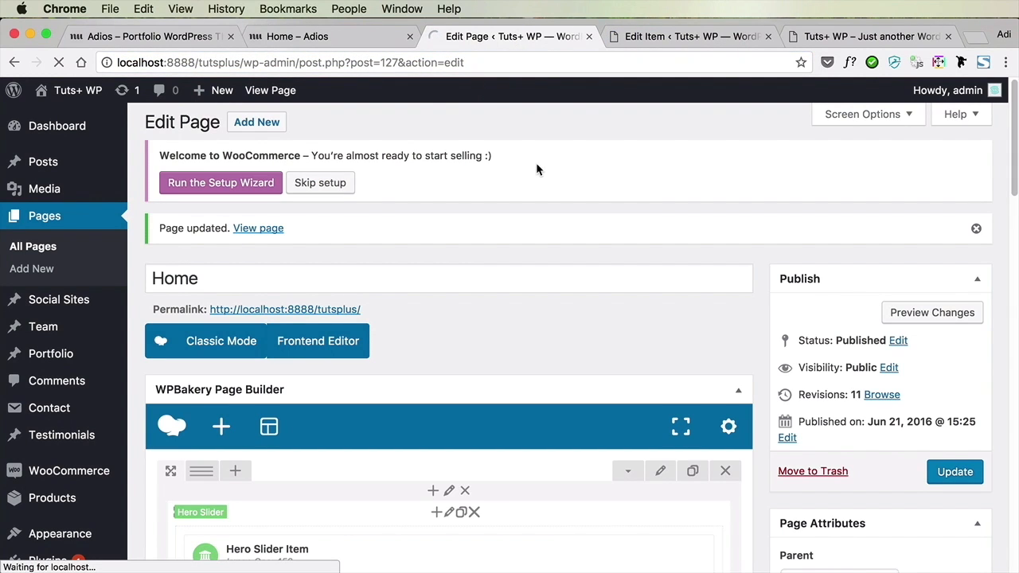
# Add the Mobile Design category alongside Photography in the Latest Works element and update the Home page
pyautogui.scroll(-10, 746, 274)
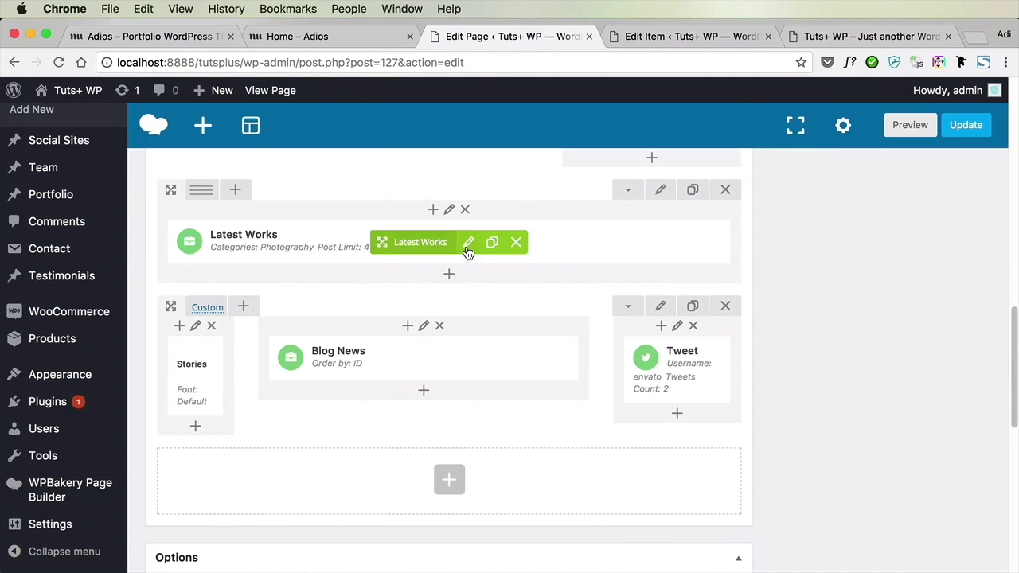
pyautogui.click(469, 247)
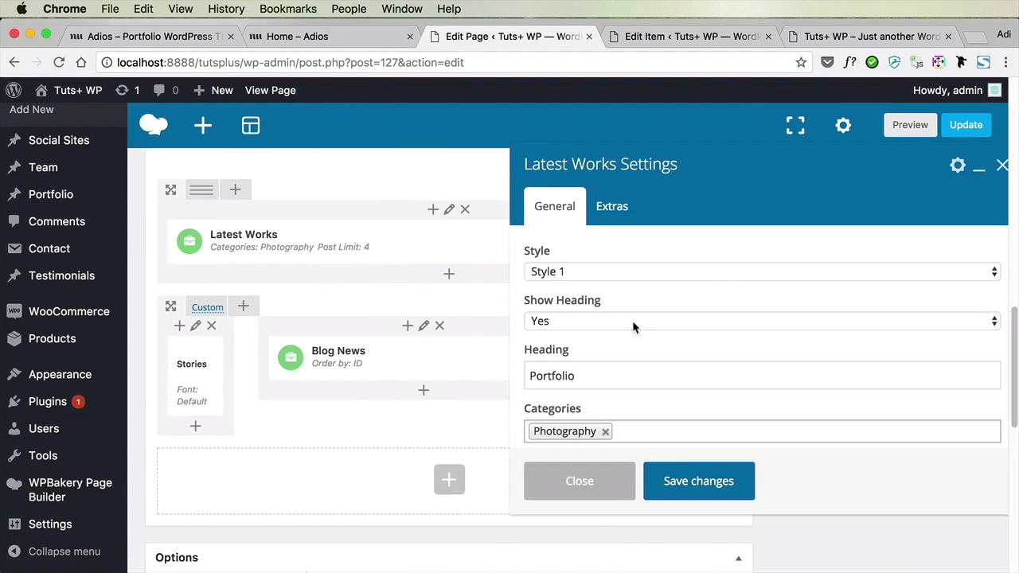
pyautogui.scroll(-2, 637, 356)
pyautogui.click(635, 379)
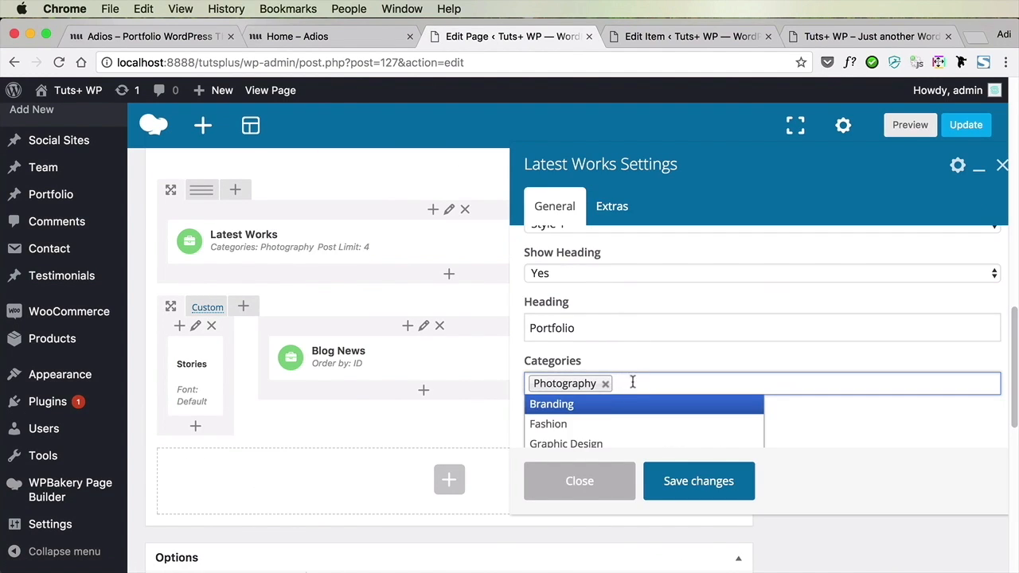
pyautogui.scroll(-2, 614, 422)
pyautogui.click(614, 415)
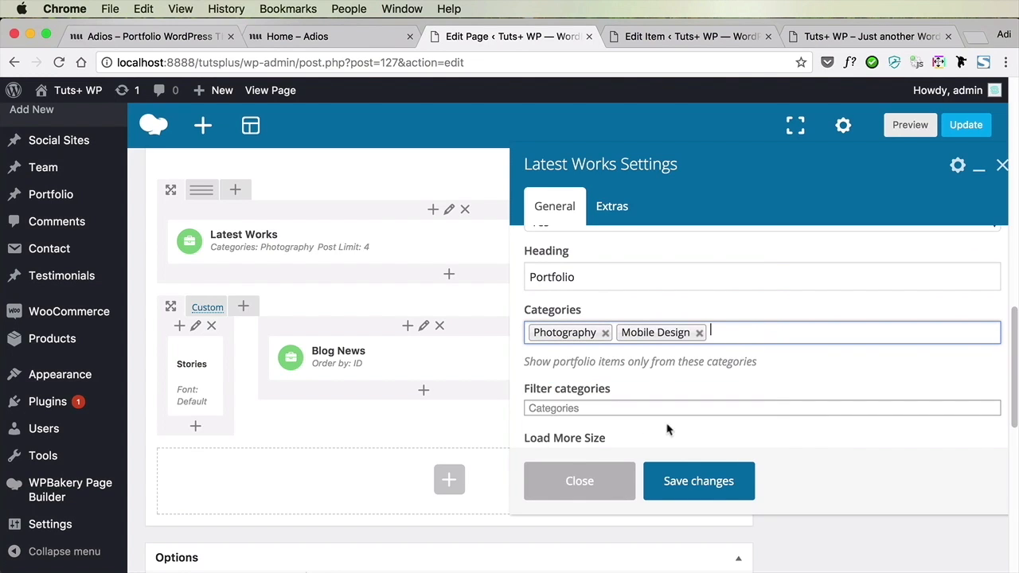
pyautogui.click(723, 482)
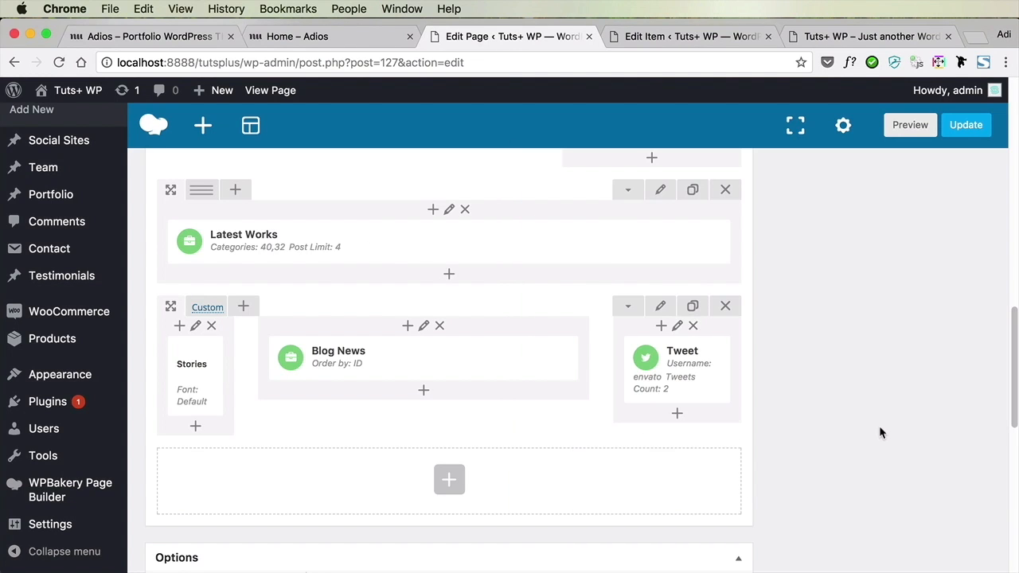
pyautogui.click(963, 128)
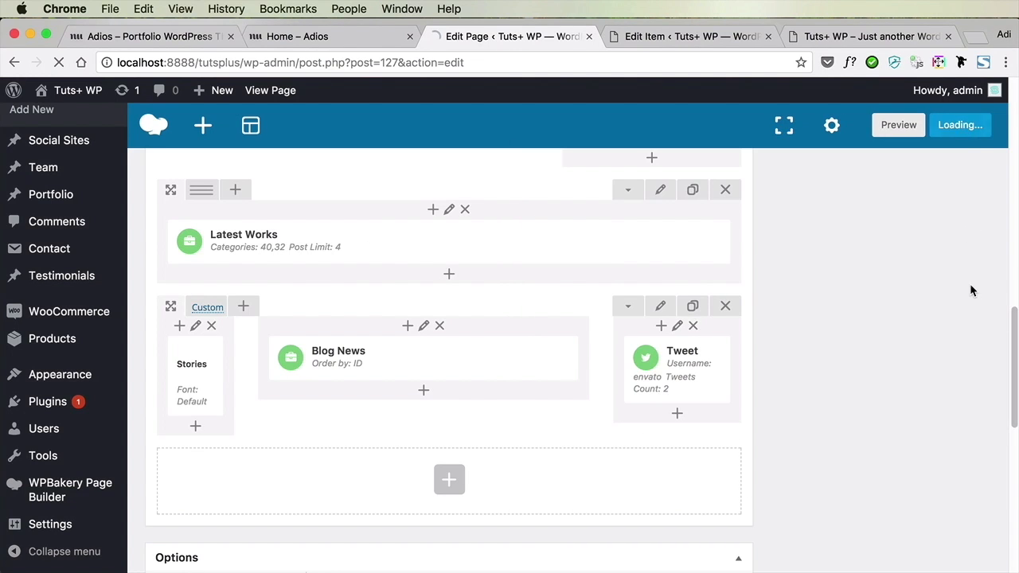
# Reload the live front page and test the Portfolio section's All, Mobile Design and Photography filters
pyautogui.press('super+r')
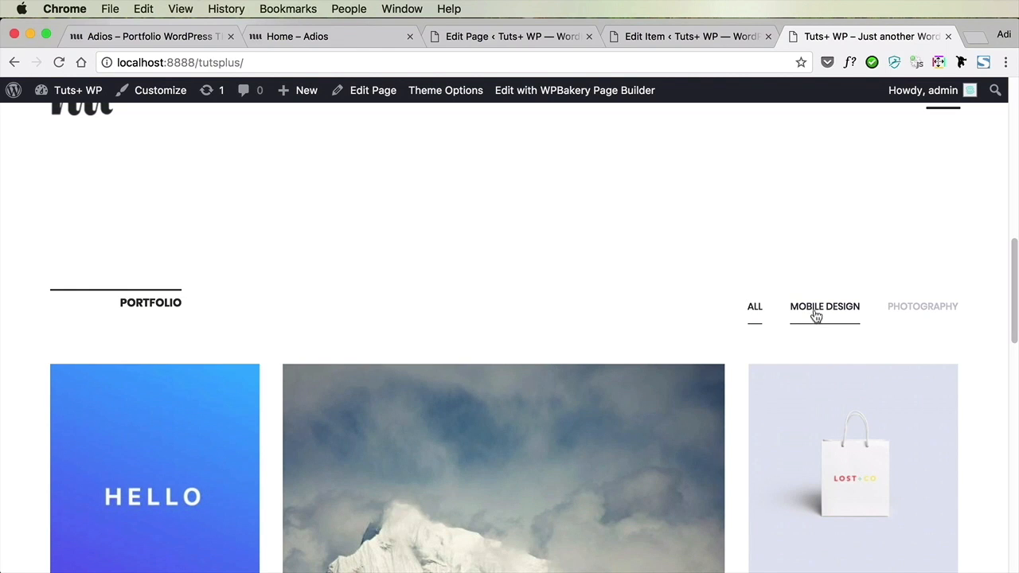
pyautogui.scroll(-1, 719, 218)
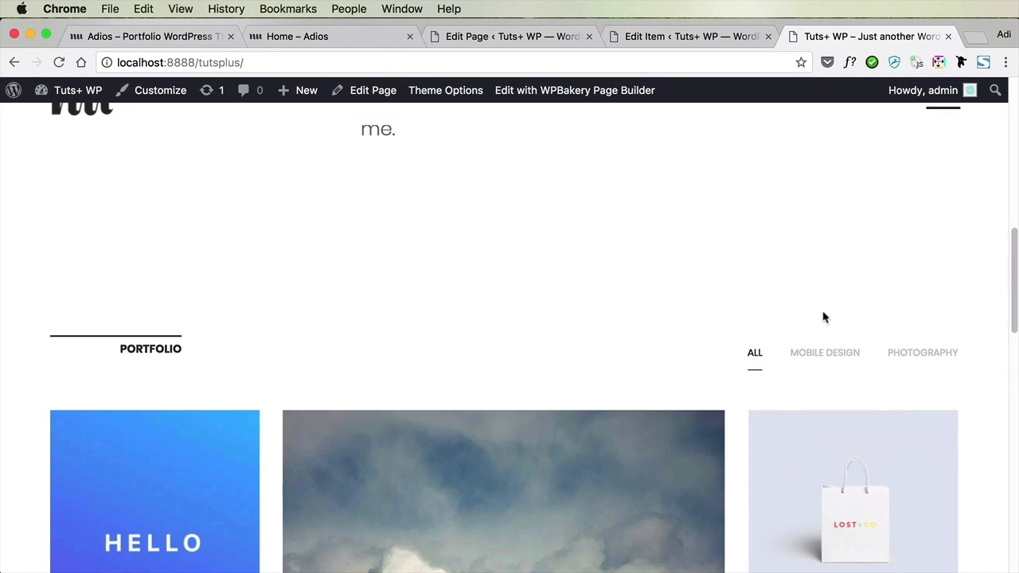
pyautogui.click(836, 264)
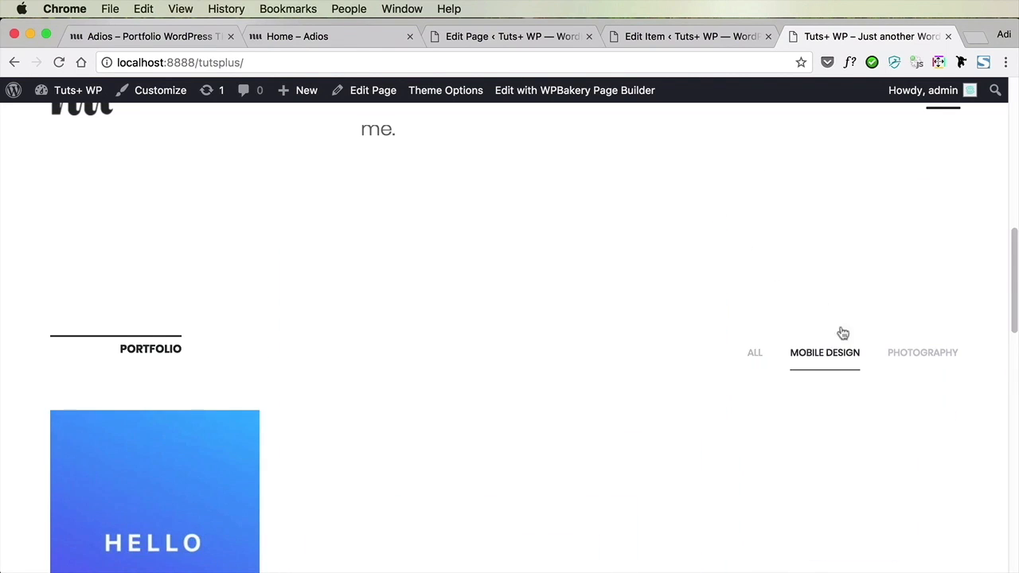
pyautogui.click(917, 278)
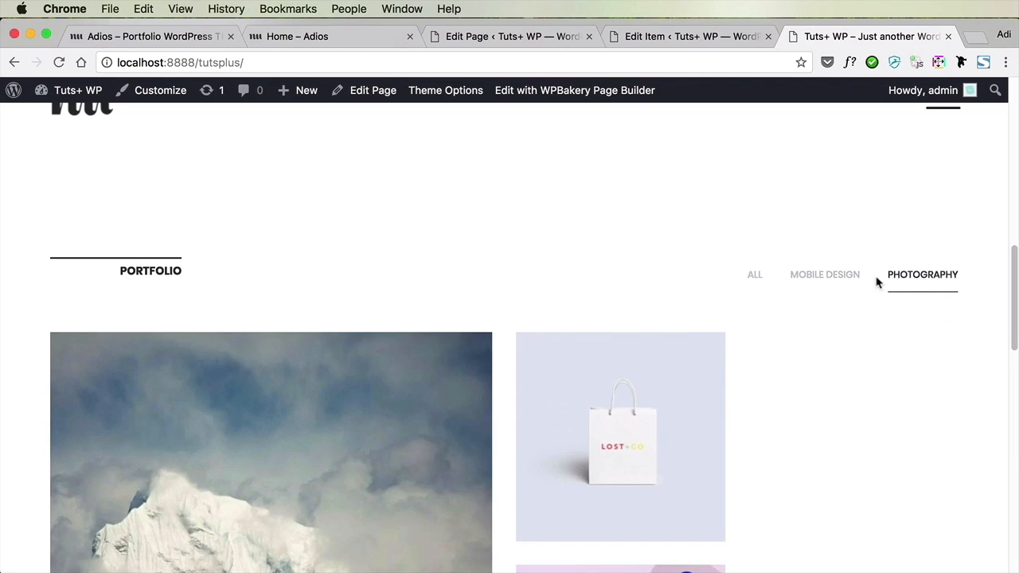
pyautogui.click(834, 279)
pyautogui.click(754, 278)
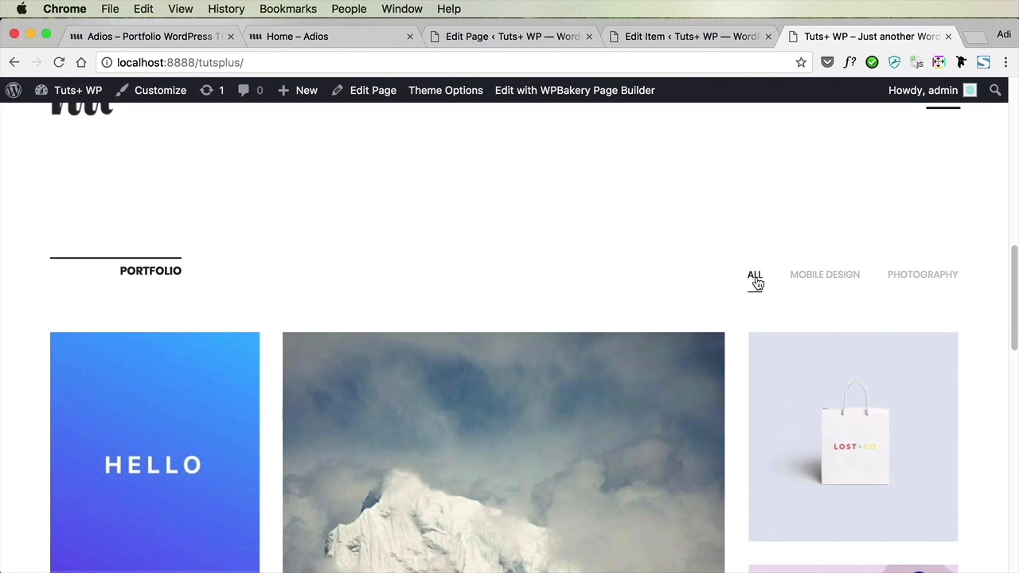
pyautogui.click(832, 282)
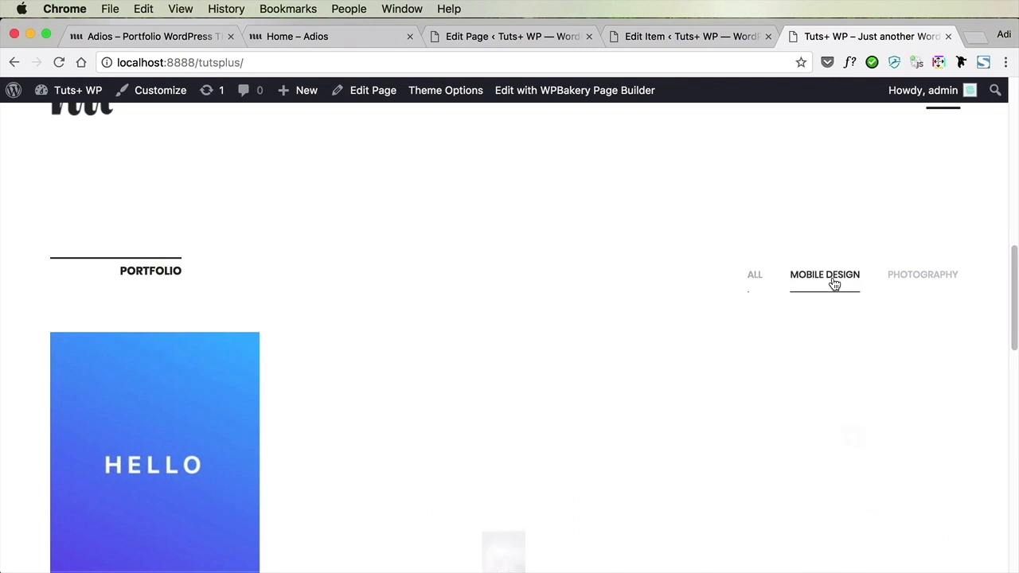
pyautogui.click(916, 287)
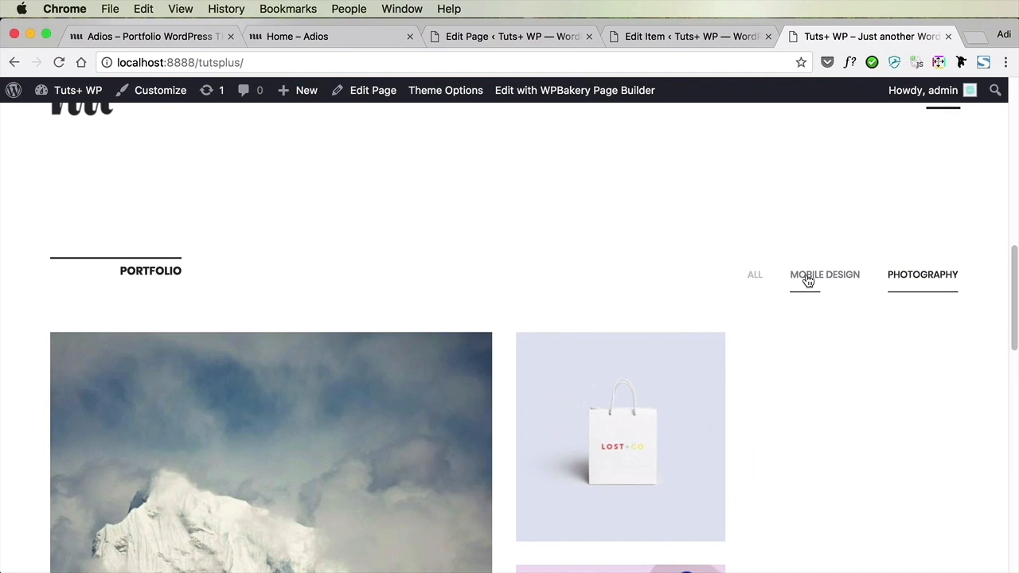
pyautogui.click(830, 282)
pyautogui.click(757, 279)
# View the mountain portfolio image in its lightbox and close it again
pyautogui.scroll(-5, 757, 279)
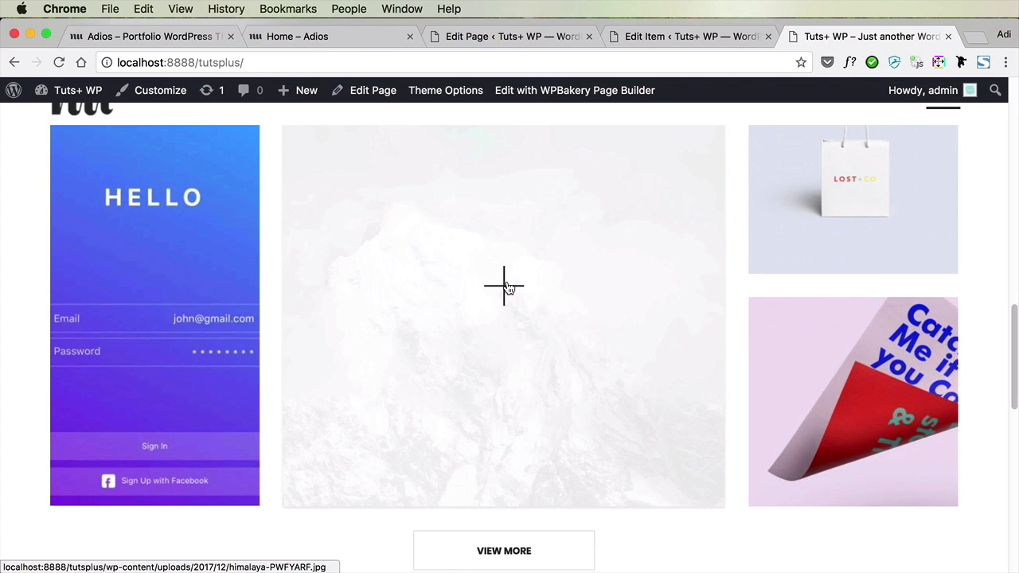
pyautogui.click(508, 289)
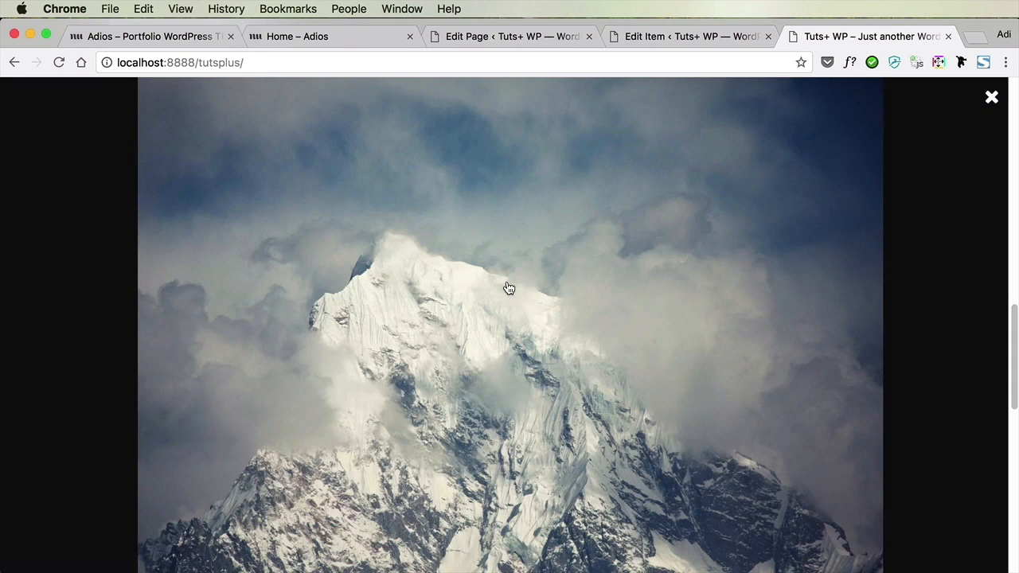
pyautogui.click(991, 100)
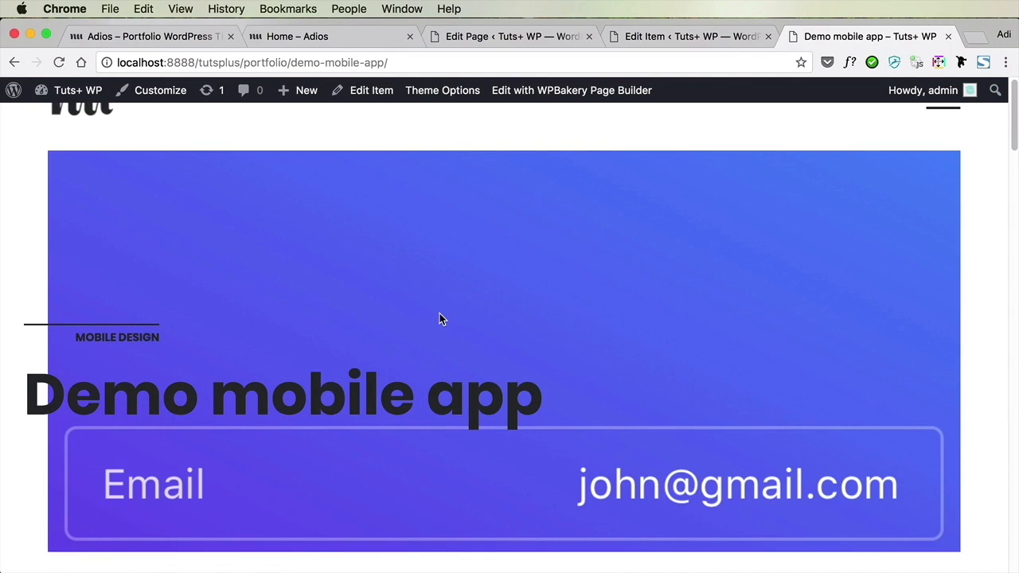
# Look through the Demo mobile app portfolio page, stepping through its image slider and checking the captions, share links and previous-item preview
pyautogui.scroll(-10, 440, 313)
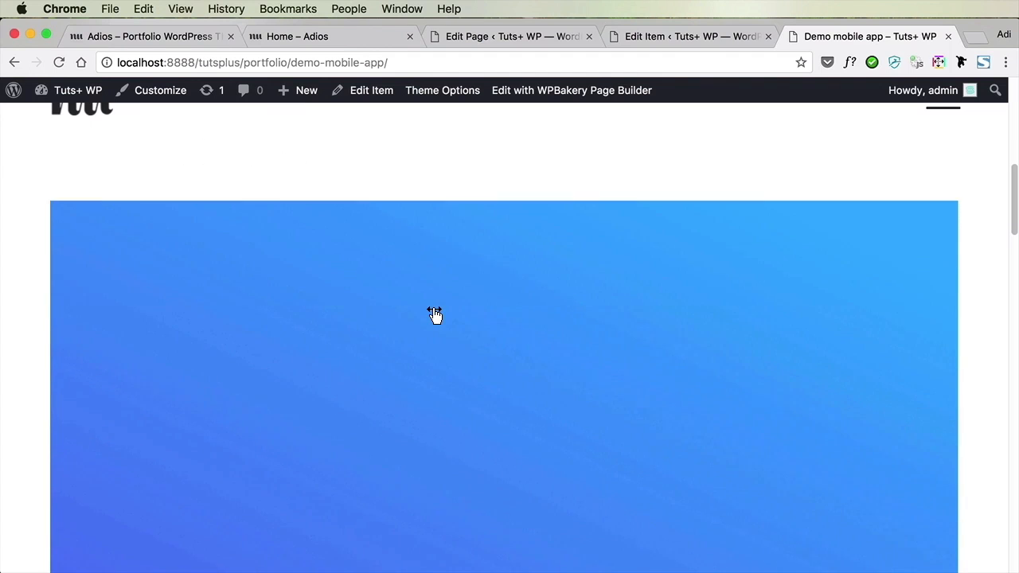
pyautogui.scroll(-5, 435, 315)
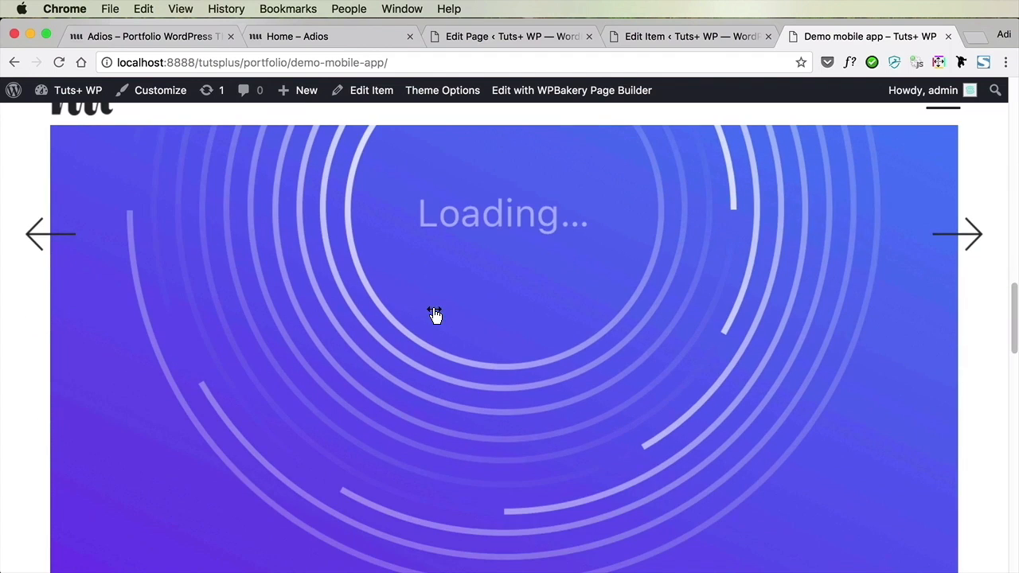
pyautogui.click(965, 239)
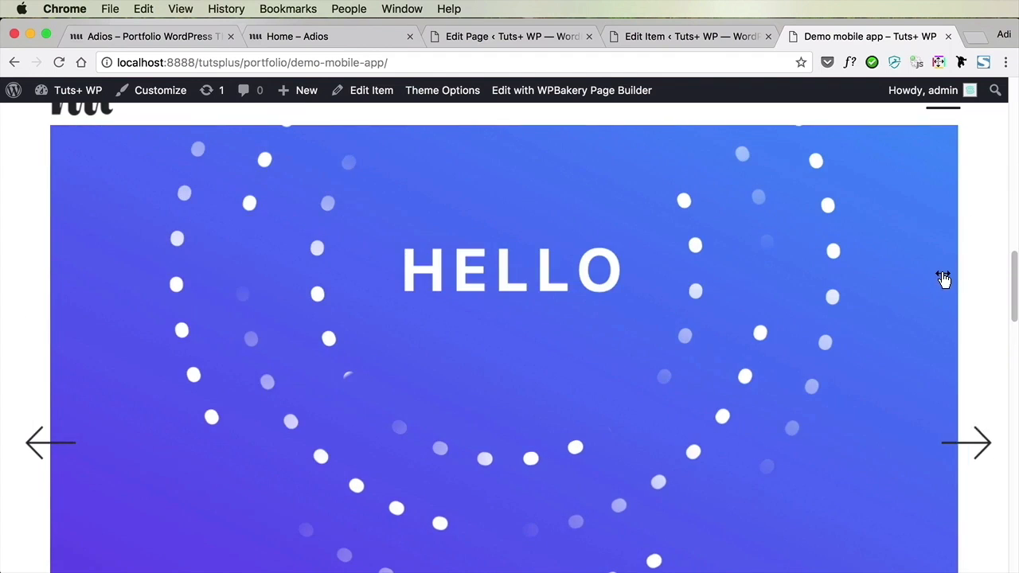
pyautogui.click(973, 443)
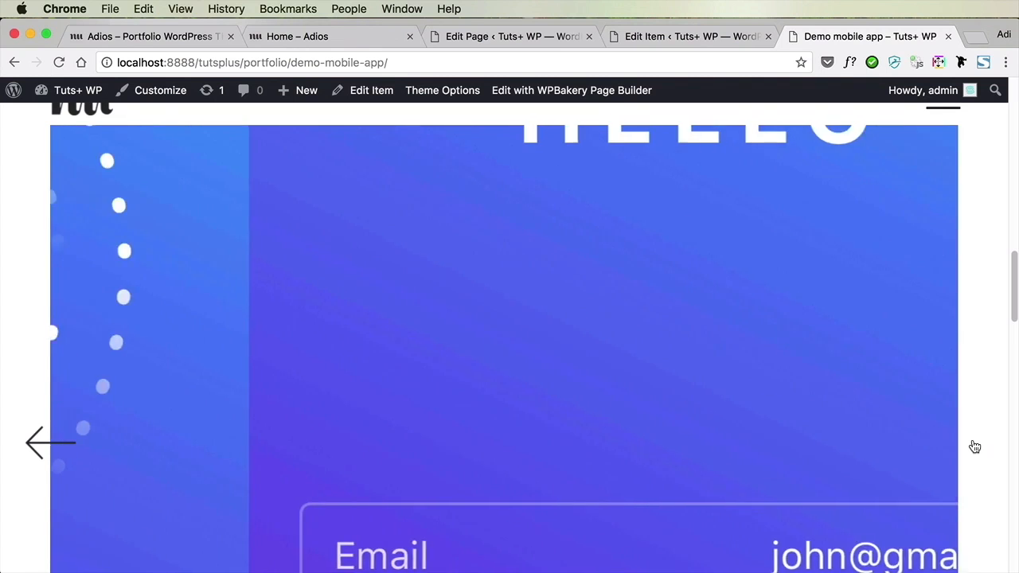
pyautogui.scroll(-10, 836, 391)
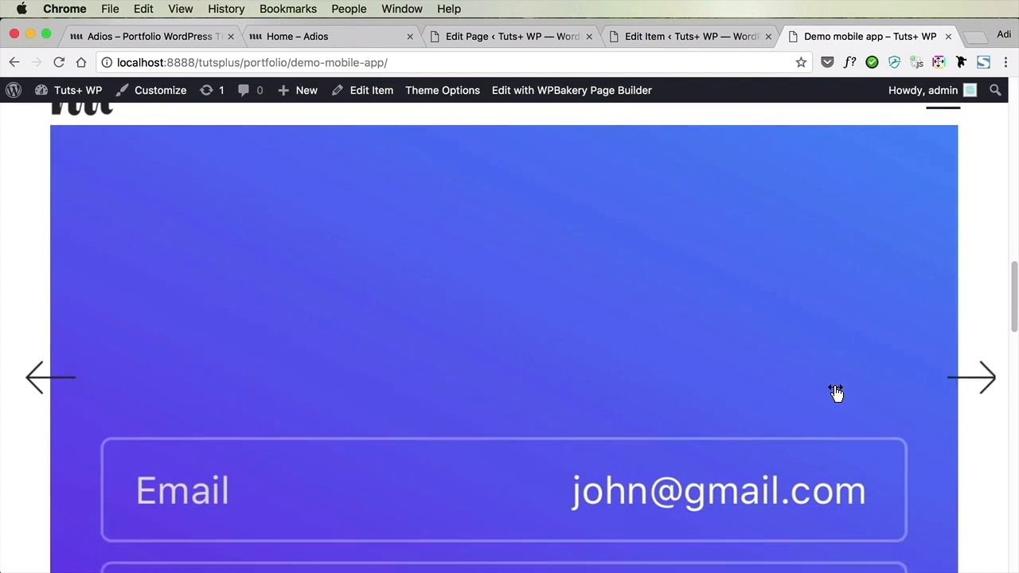
pyautogui.scroll(-3, 838, 392)
pyautogui.scroll(2, 839, 395)
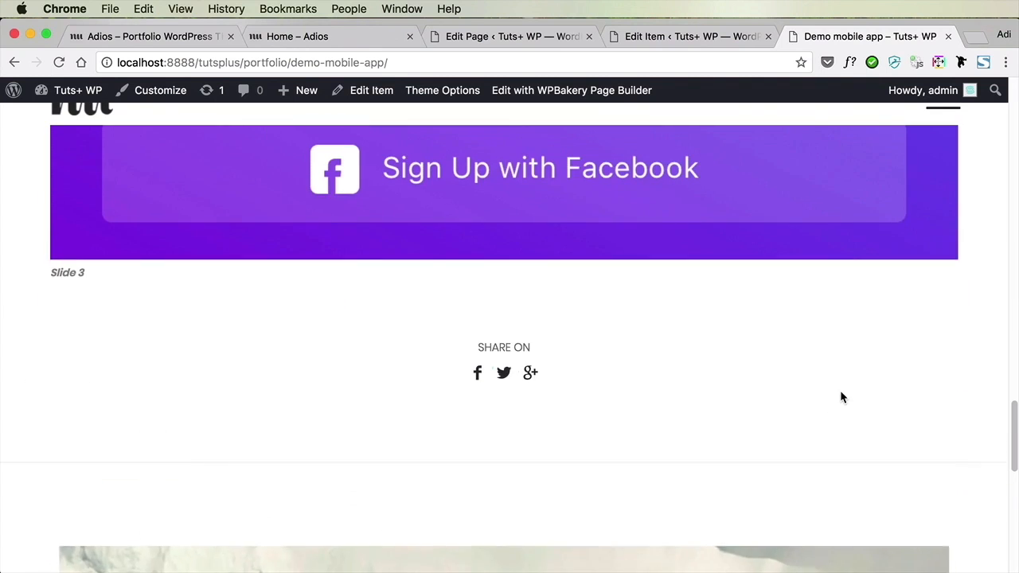
pyautogui.moveTo(75, 269); pyautogui.dragTo(235, 290)
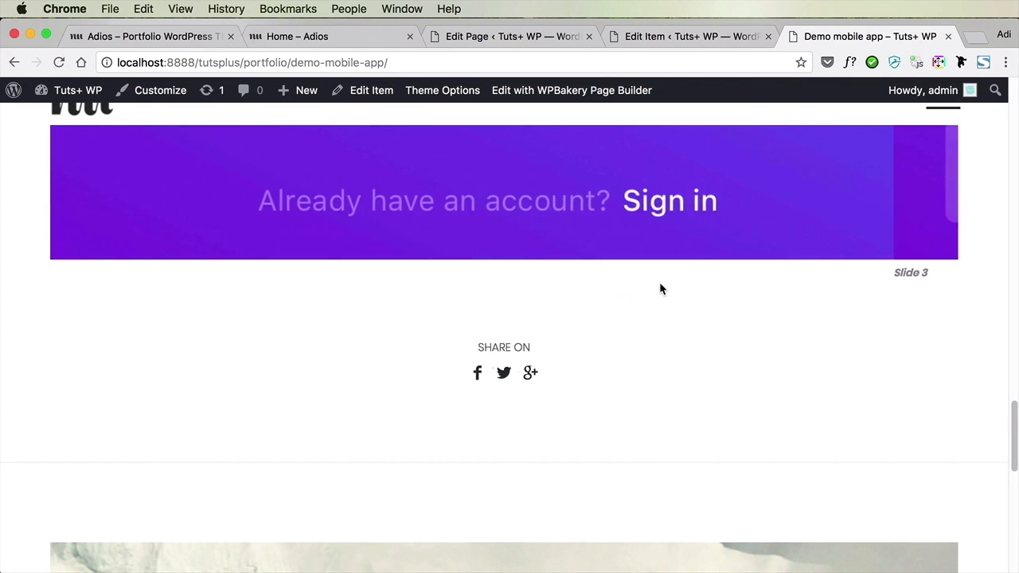
pyautogui.scroll(-5, 661, 286)
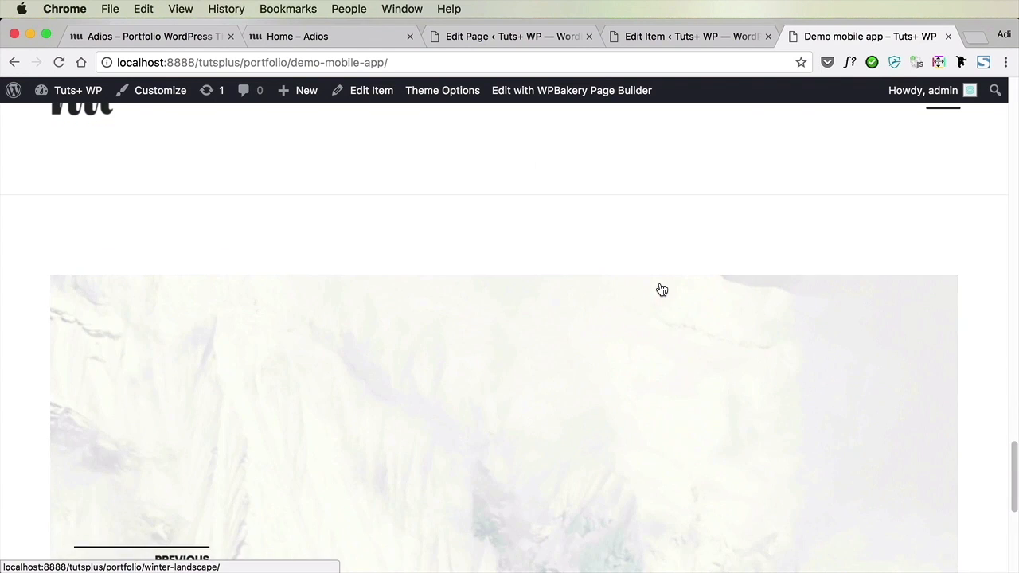
pyautogui.scroll(-5, 661, 289)
# Go back to the live front page and examine the Portfolio grid and the Stories section below it
pyautogui.press('super+bracketleft')
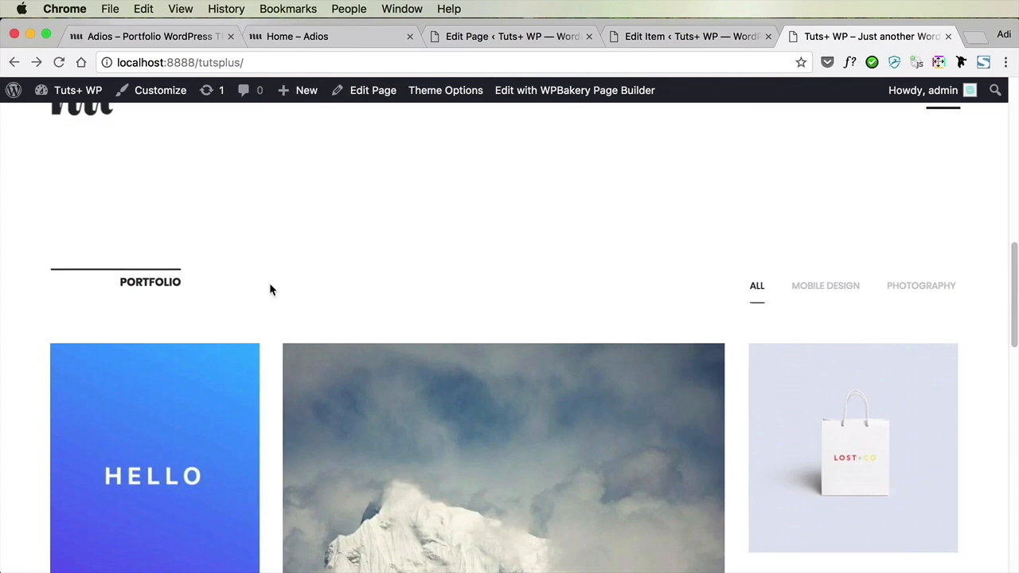
pyautogui.scroll(-3, 269, 289)
pyautogui.scroll(-5, 269, 289)
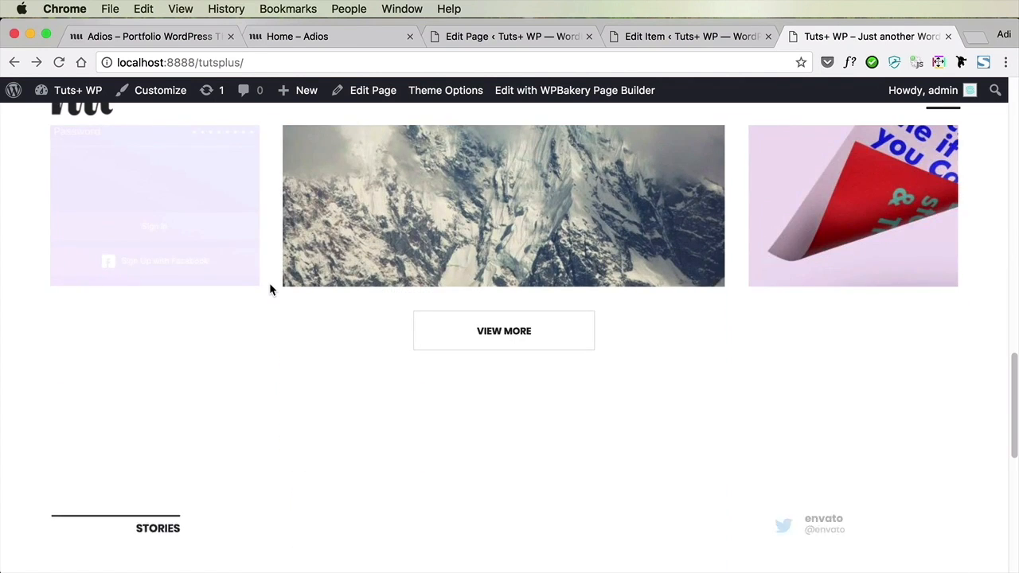
pyautogui.scroll(-5, 270, 289)
pyautogui.scroll(-1, 343, 291)
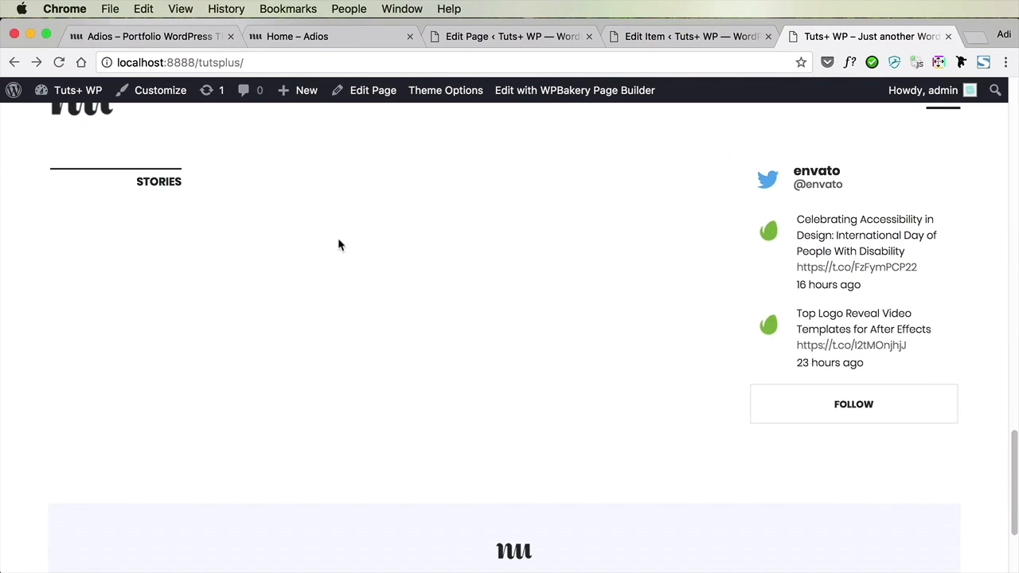
# Close the portfolio item editor and review the site's list of blog posts and their categories from the Home page editor's tab
pyautogui.click(554, 38)
pyautogui.click(768, 36)
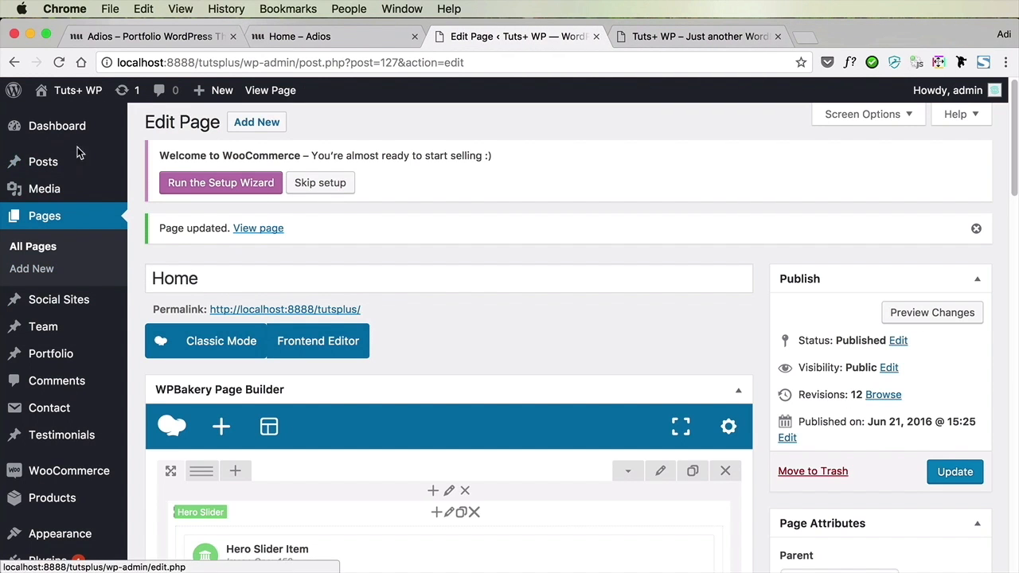
pyautogui.click(66, 166)
pyautogui.scroll(-4, 357, 241)
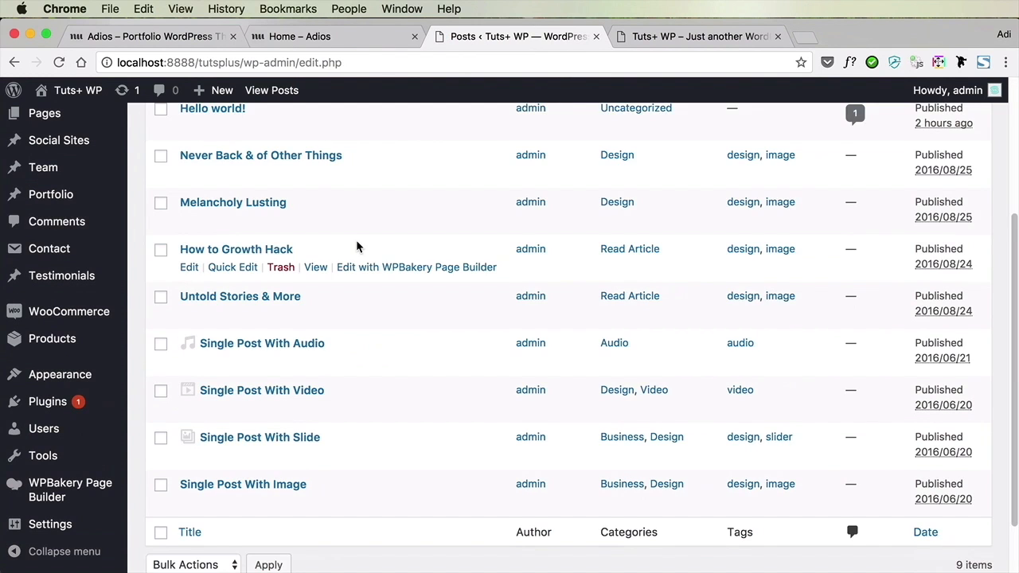
pyautogui.scroll(4, 357, 242)
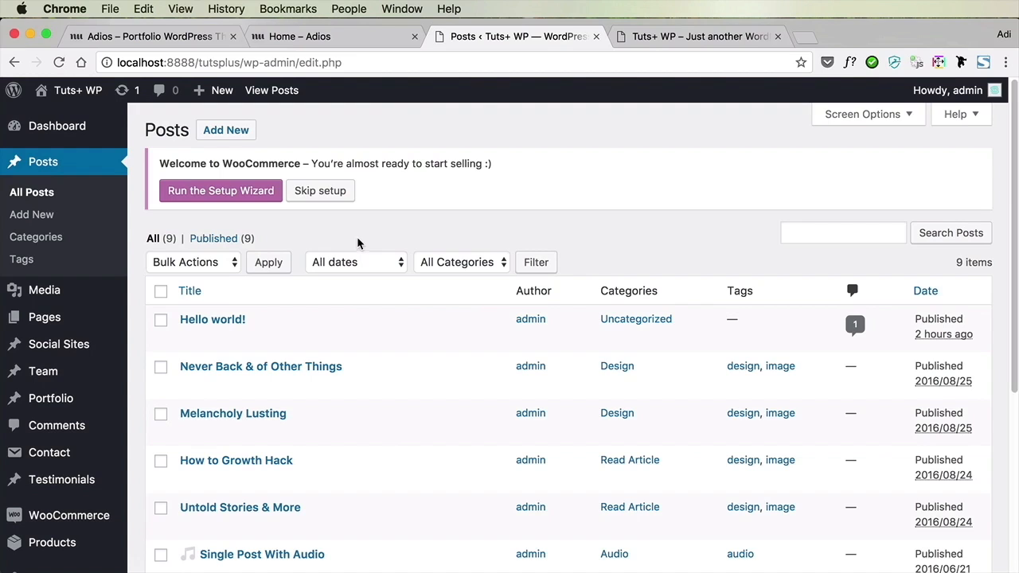
pyautogui.moveTo(63, 323)
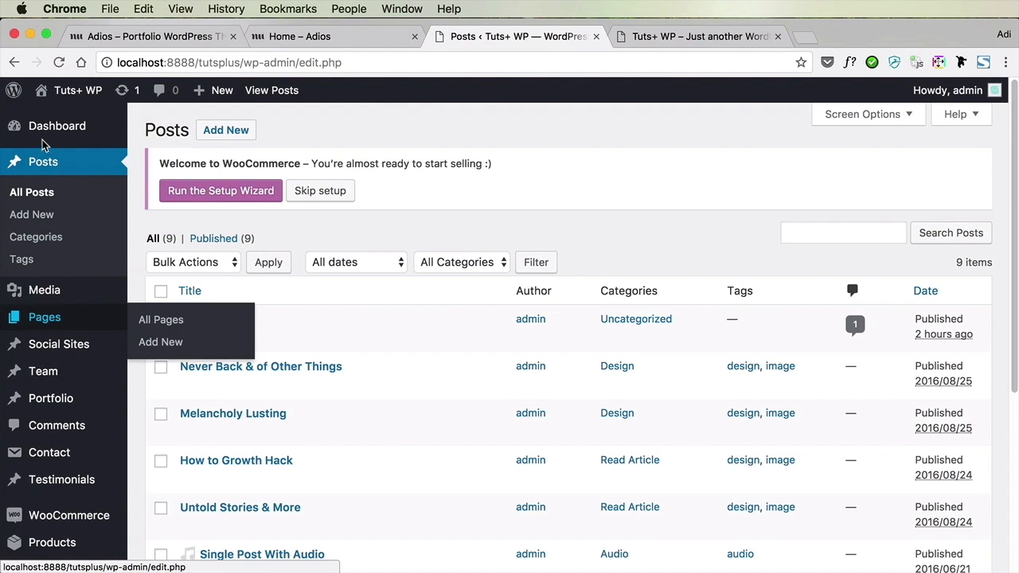
# Return to the Home page editor and change the Stories text block to "From the blog"
pyautogui.click(14, 63)
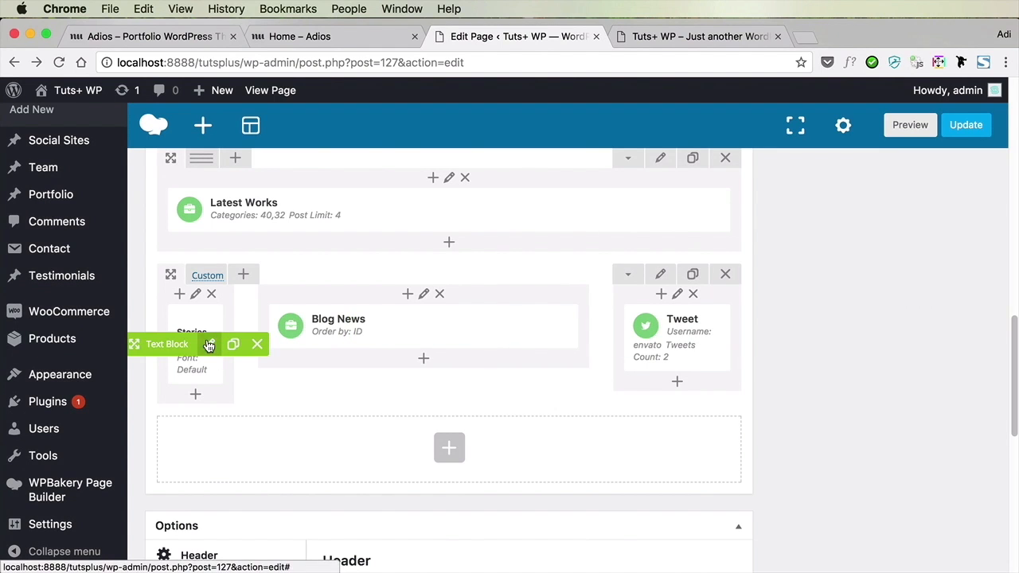
pyautogui.click(204, 341)
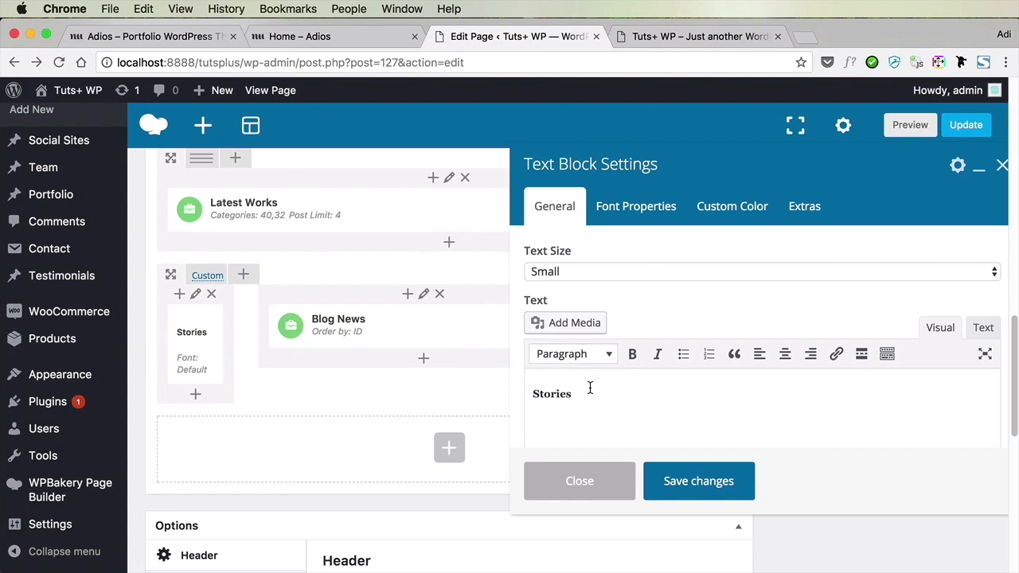
pyautogui.doubleClick(590, 391)
pyautogui.write('From the blog')
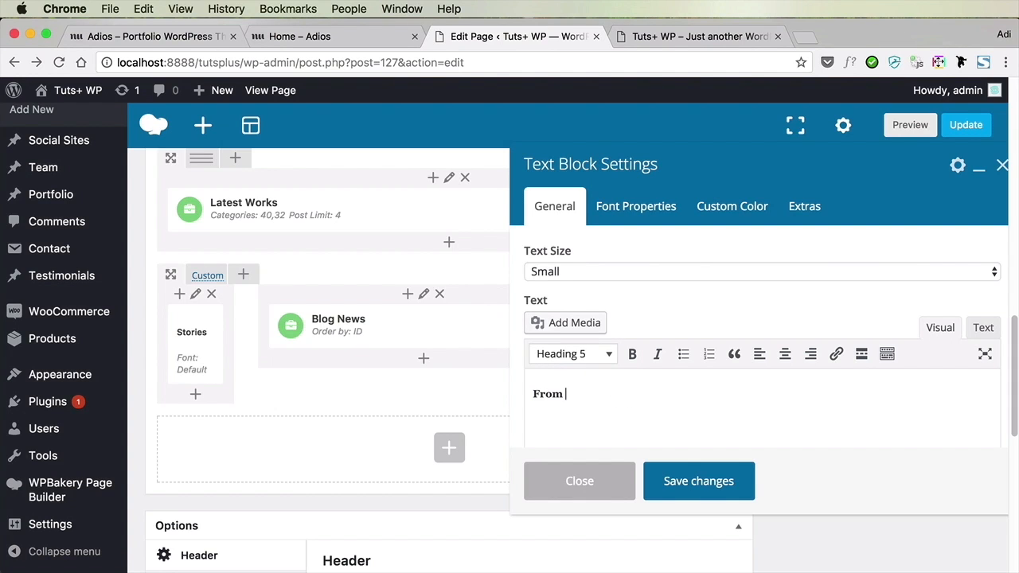
pyautogui.click(698, 483)
# Limit the Blog News element to the Design category, keep it ordered by ID, and save its settings
pyautogui.moveTo(410, 330)
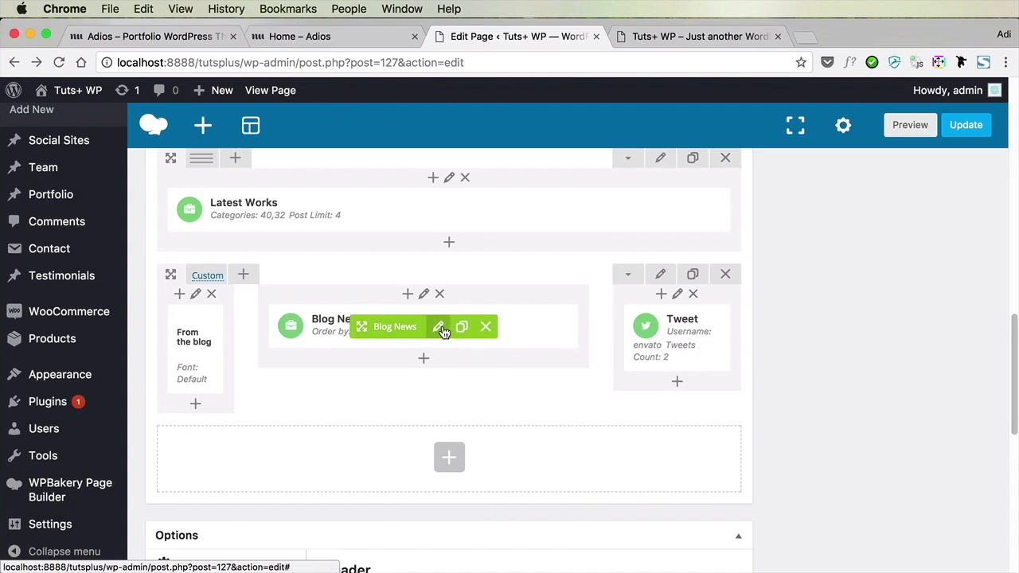
pyautogui.click(438, 326)
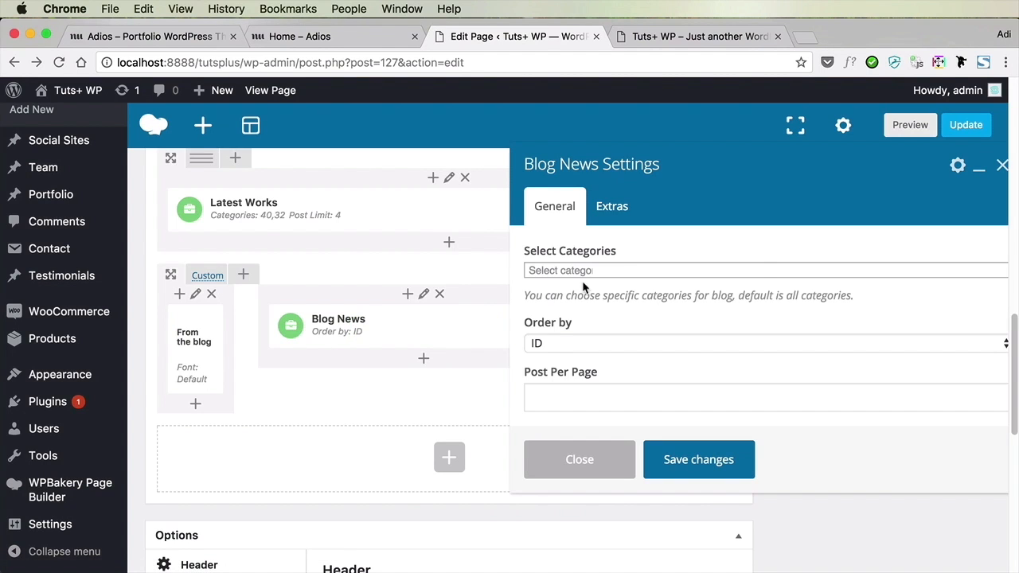
pyautogui.click(580, 272)
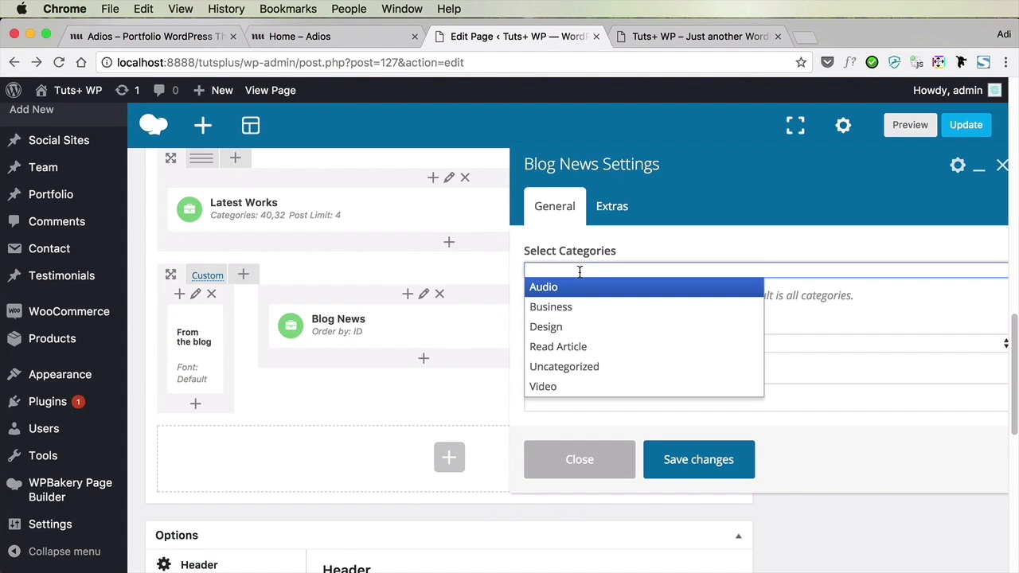
pyautogui.click(583, 328)
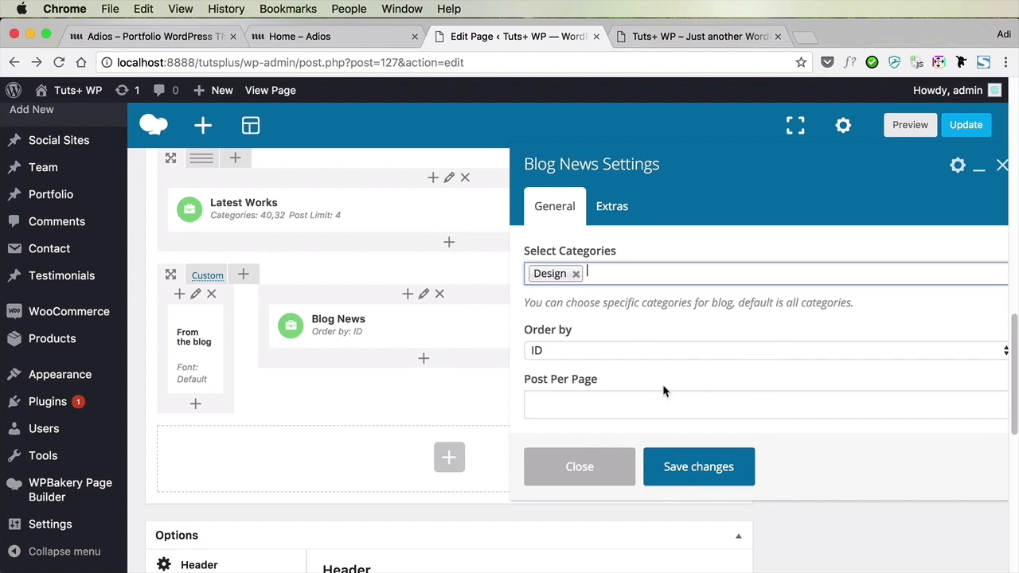
pyautogui.scroll(-2, 682, 360)
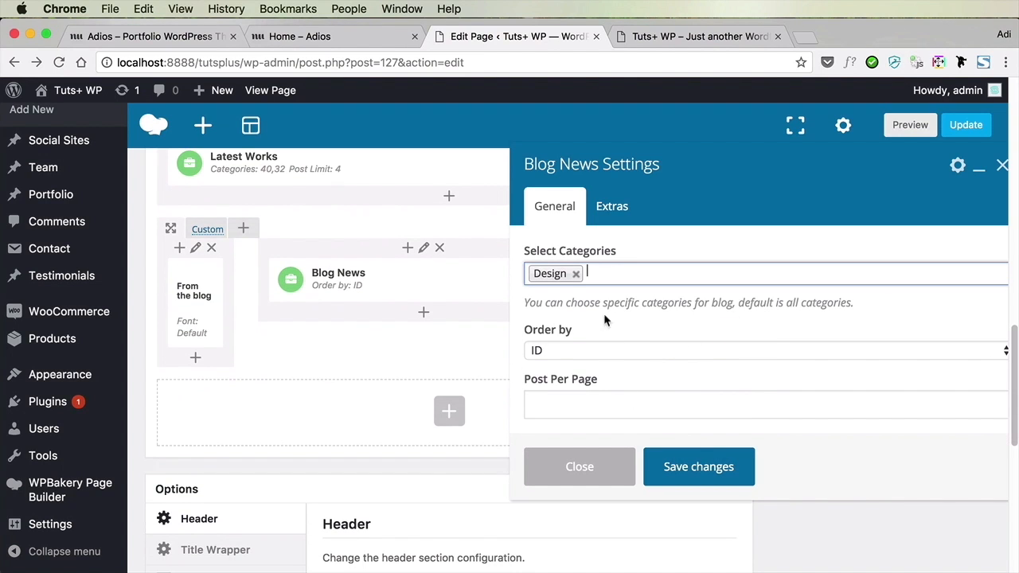
pyautogui.click(567, 355)
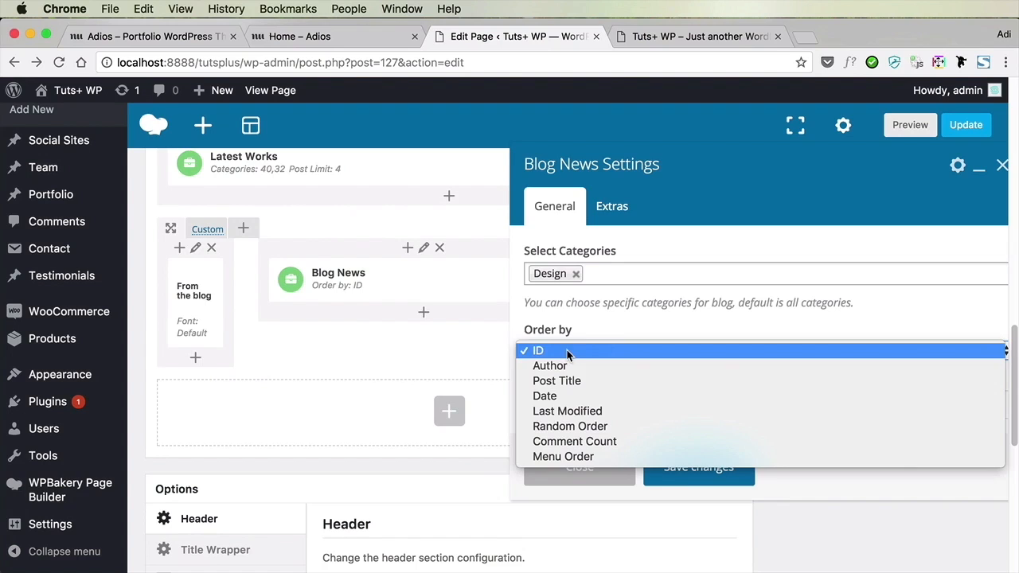
pyautogui.click(608, 335)
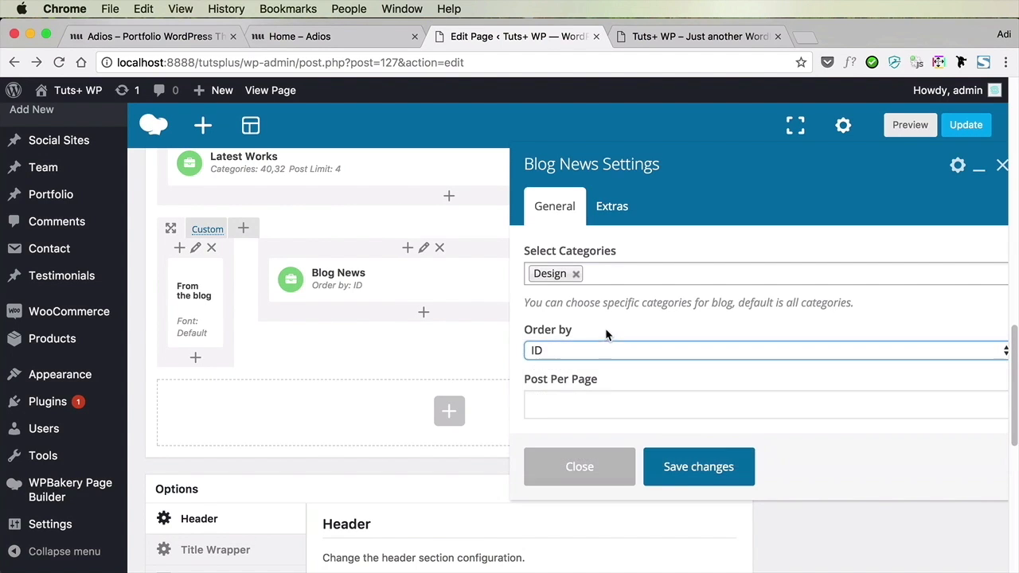
pyautogui.click(673, 467)
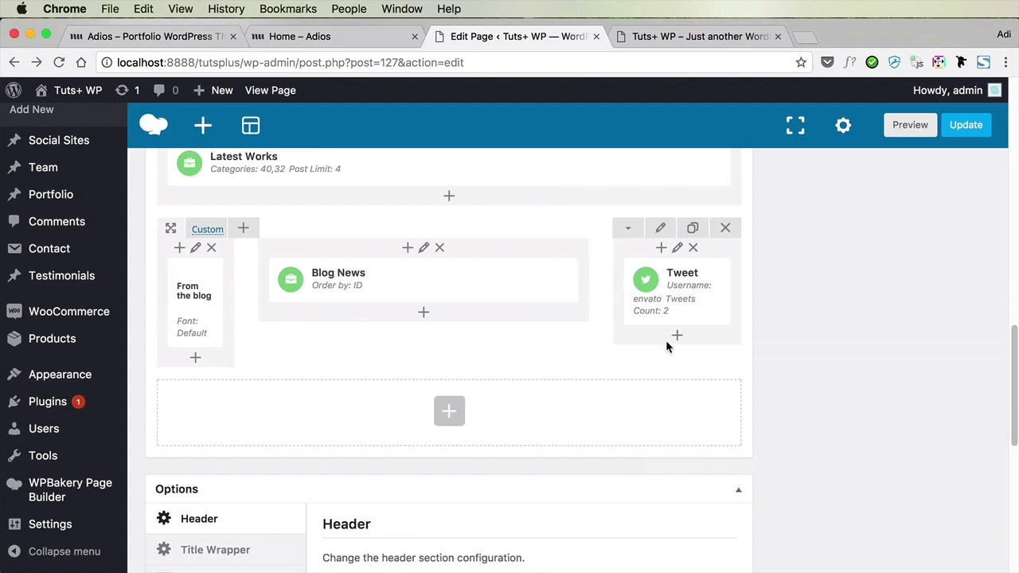
# Replace the Tweet element's username with the site owner's Twitter handle, save it, and update the Home page
pyautogui.click(677, 292)
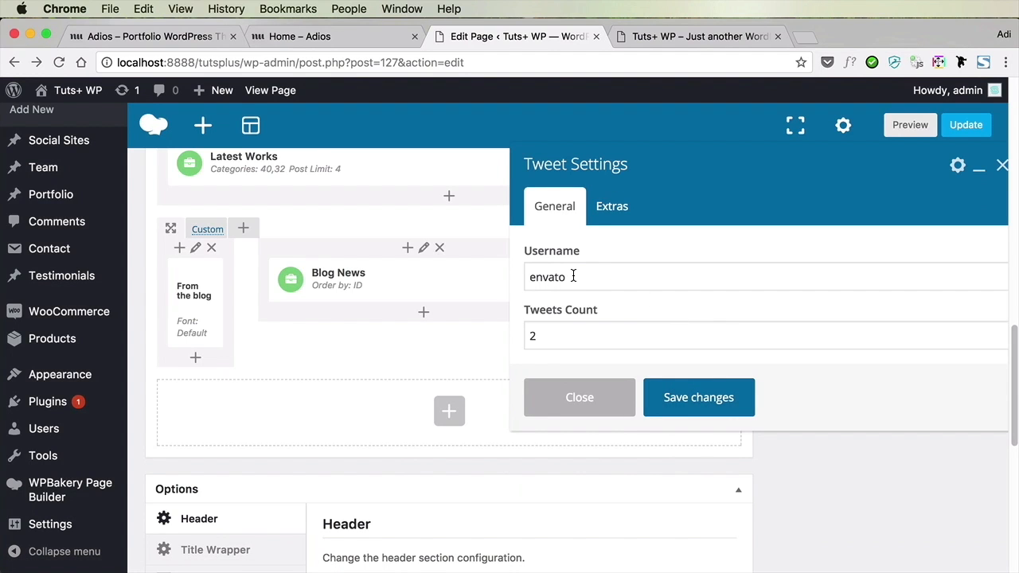
pyautogui.doubleClick(578, 276)
pyautogui.write('adipurdila')
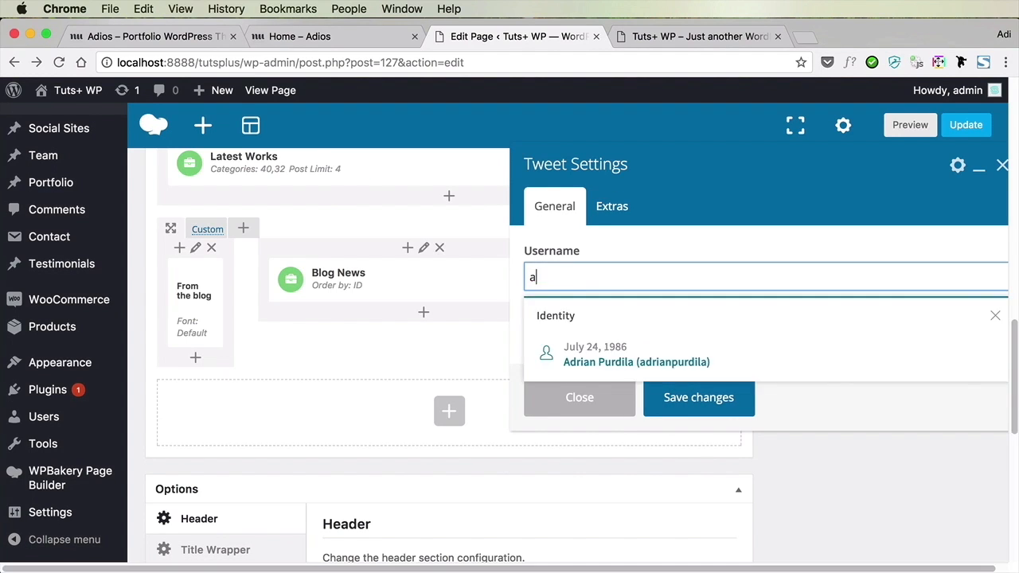
pyautogui.click(676, 397)
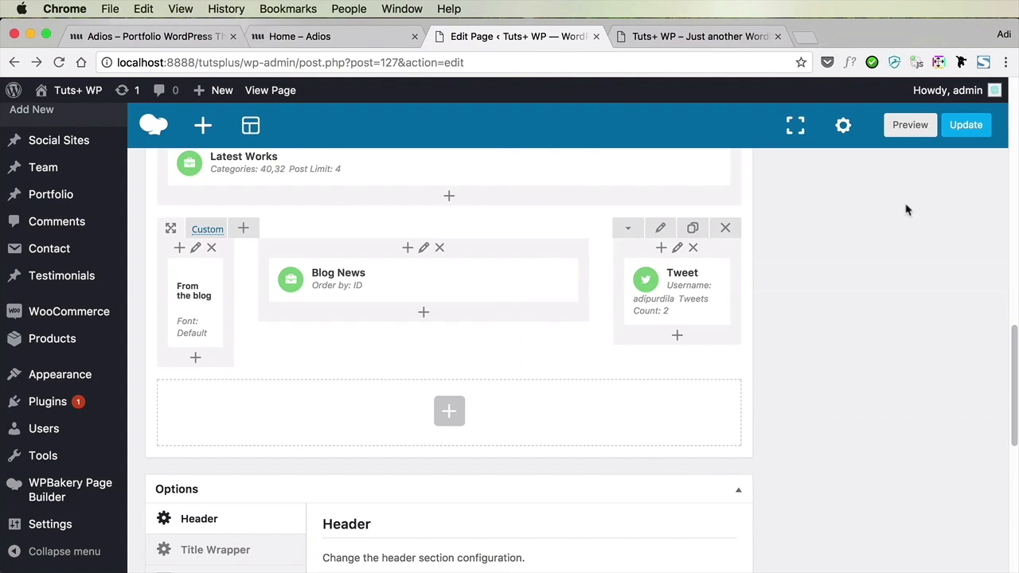
pyautogui.click(966, 125)
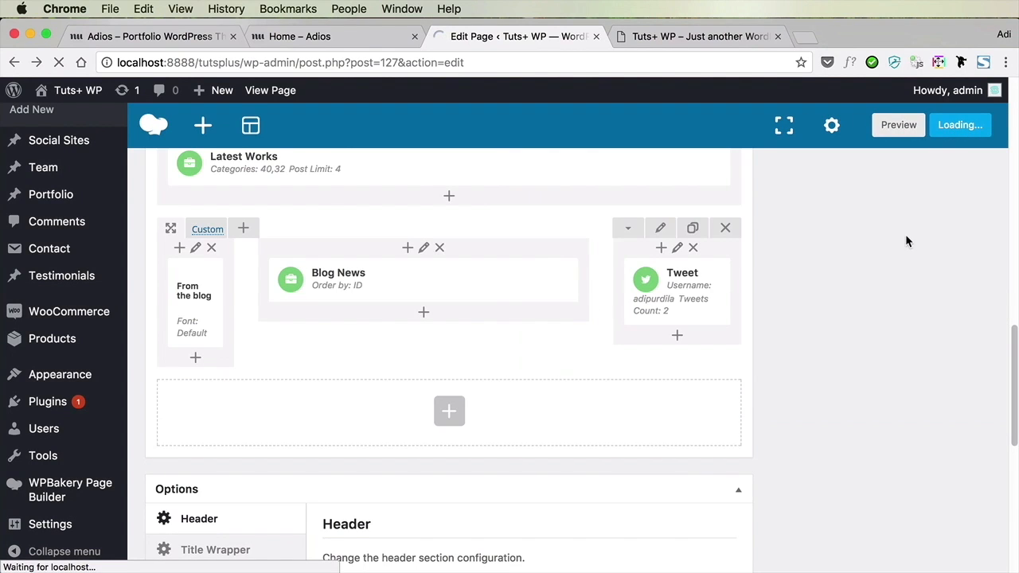
# Reload the live front page and check the blog section's heading, featured post, tweets and footer
pyautogui.click(699, 40)
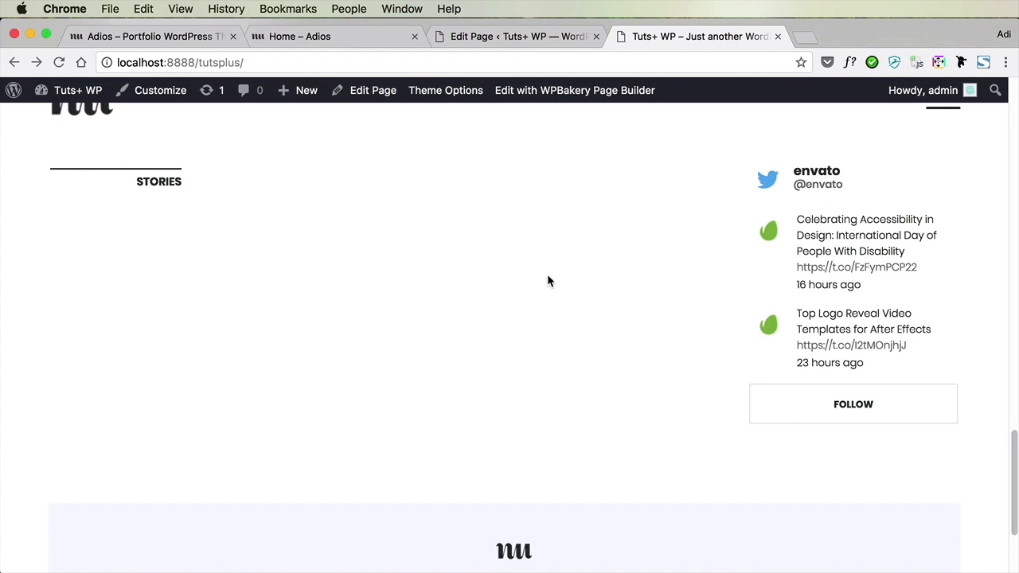
pyautogui.press('super+r')
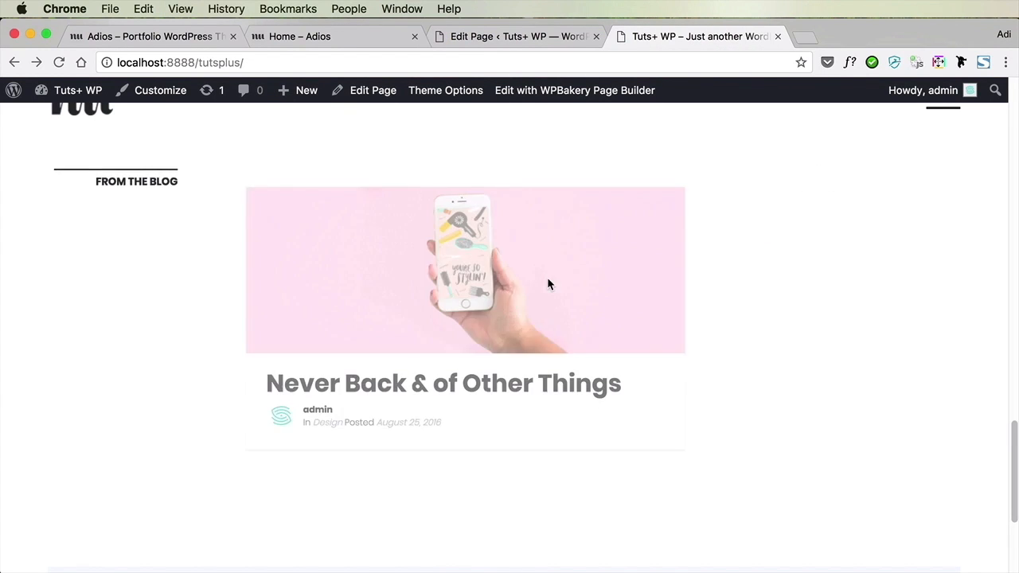
pyautogui.moveTo(109, 180); pyautogui.dragTo(177, 180)
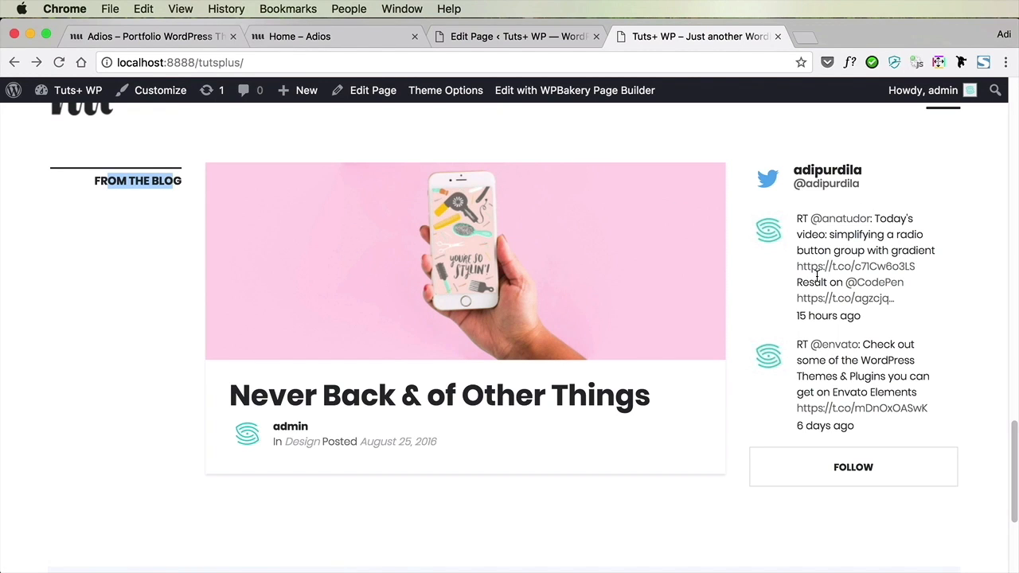
pyautogui.scroll(-5, 817, 275)
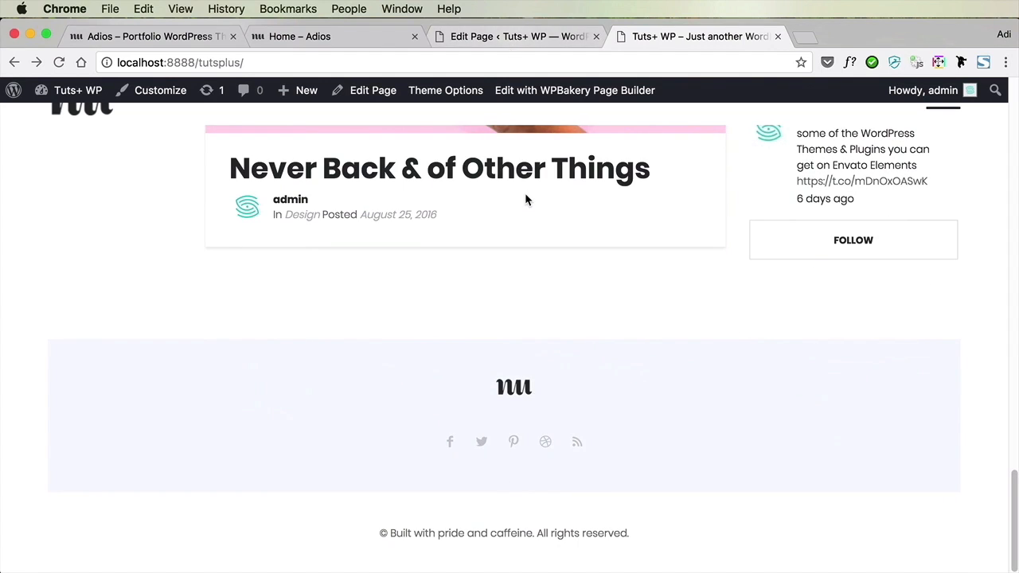
# Return to the Home page editor and review its footer options, including template, logo, social icons and copyright text
pyautogui.click(519, 40)
pyautogui.scroll(-10, 762, 425)
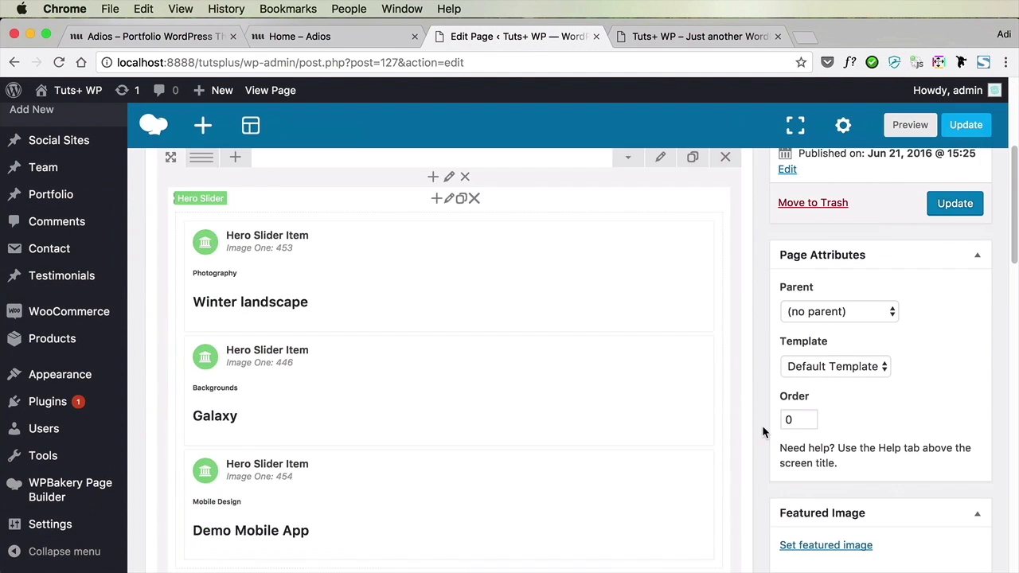
pyautogui.scroll(-6, 762, 431)
pyautogui.scroll(2, 762, 432)
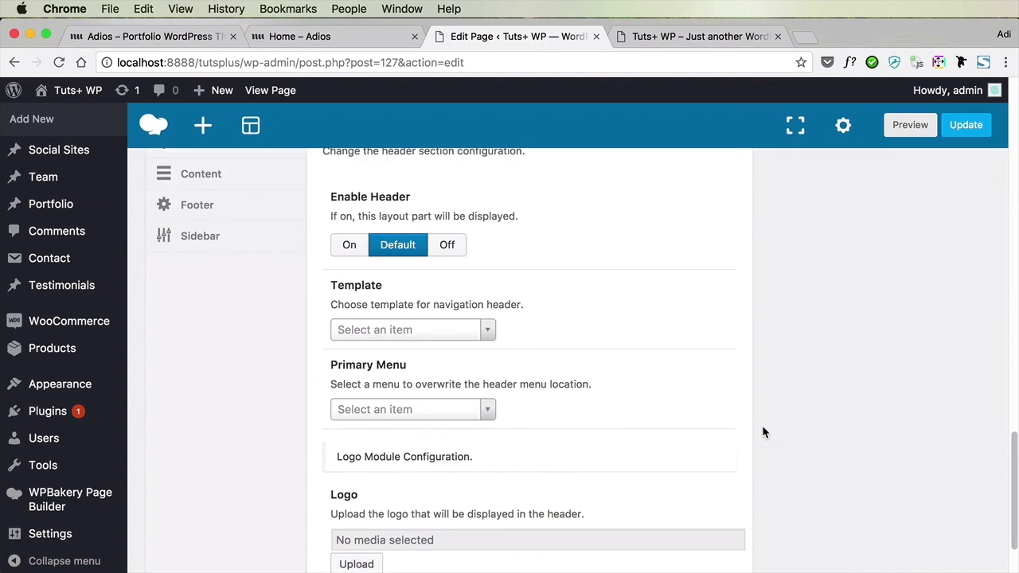
pyautogui.click(239, 328)
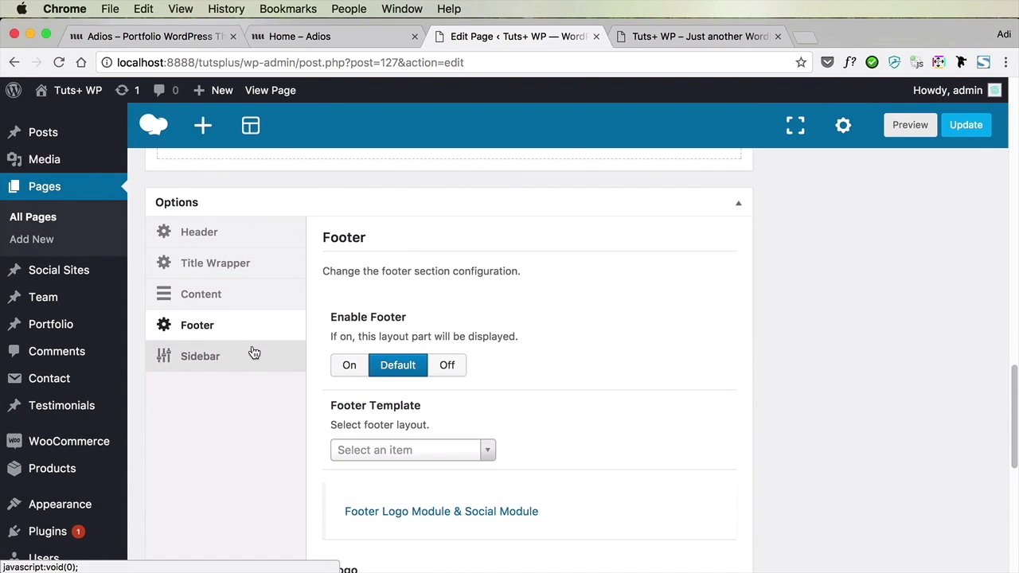
pyautogui.scroll(-3, 257, 364)
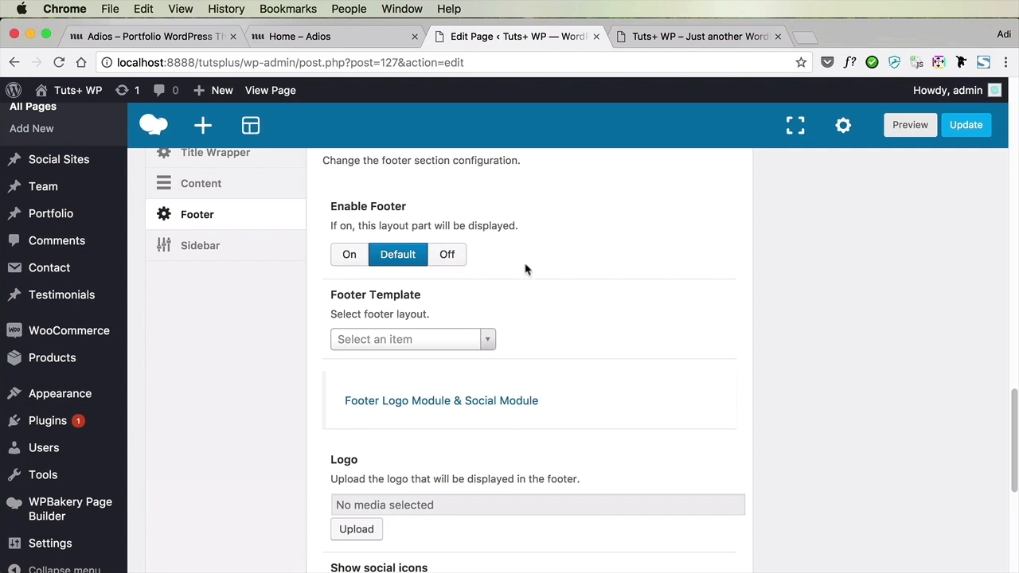
pyautogui.scroll(-6, 600, 313)
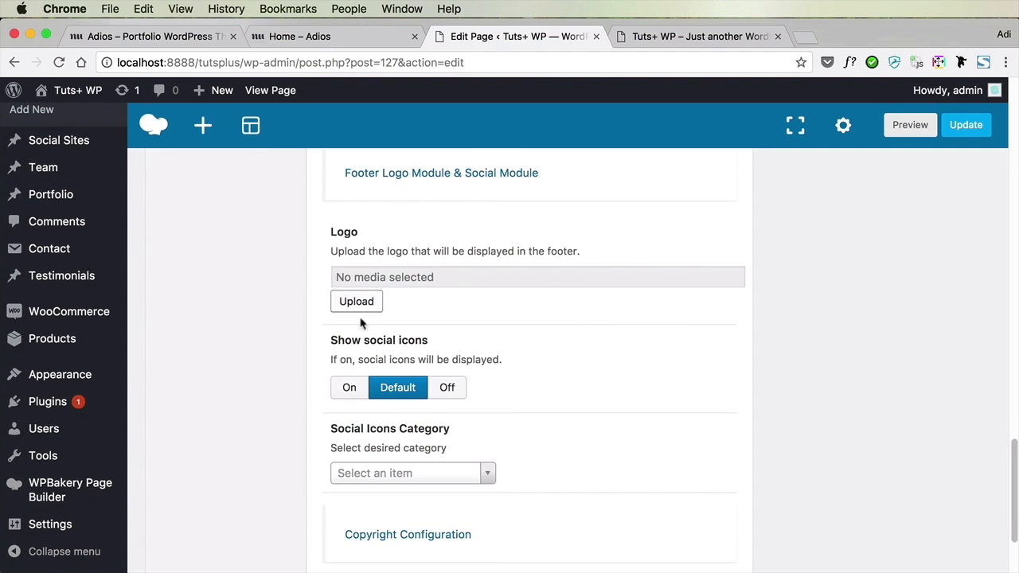
pyautogui.scroll(-2, 393, 318)
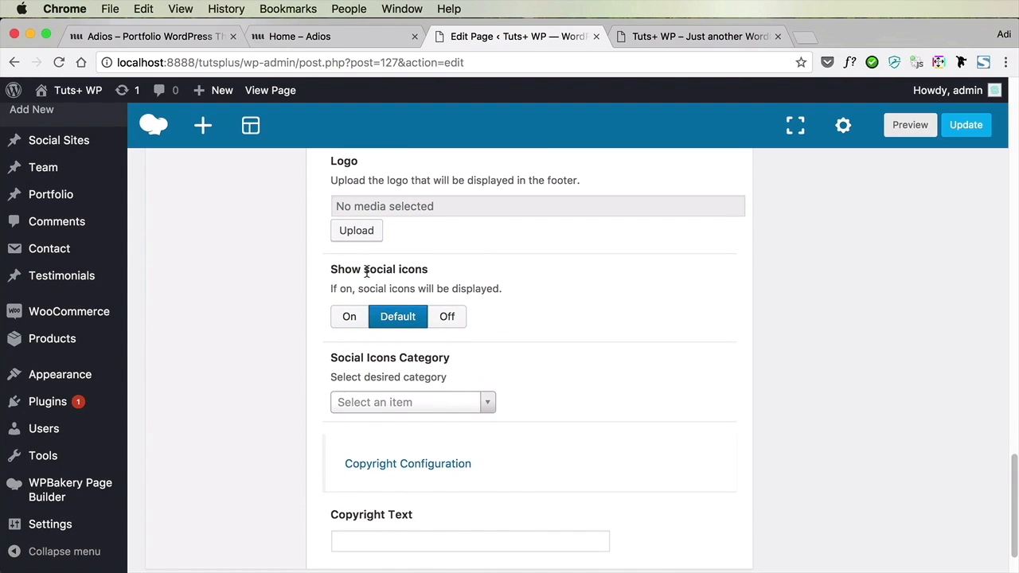
pyautogui.scroll(-2, 512, 360)
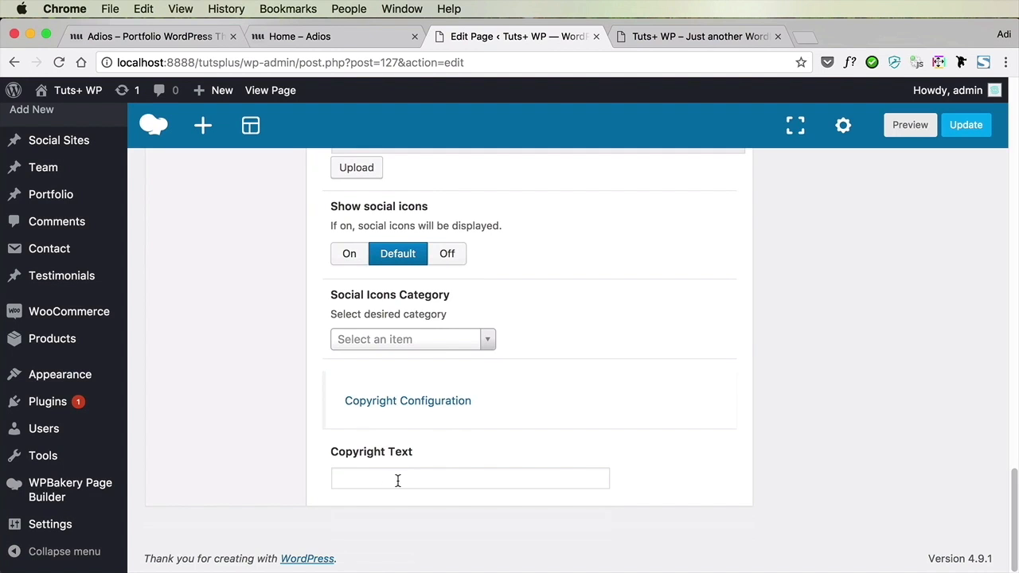
pyautogui.scroll(15, 466, 478)
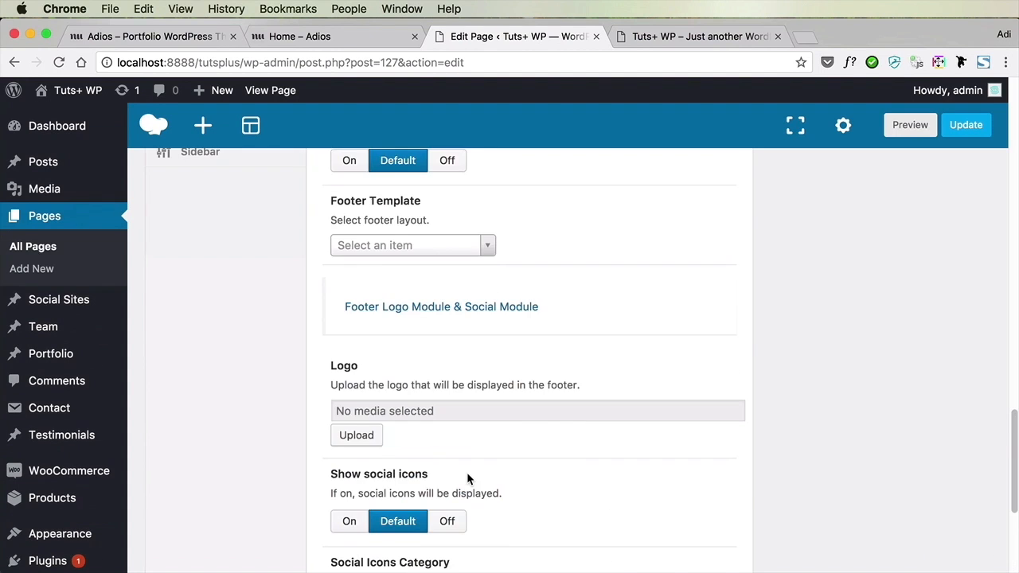
pyautogui.scroll(8, 468, 476)
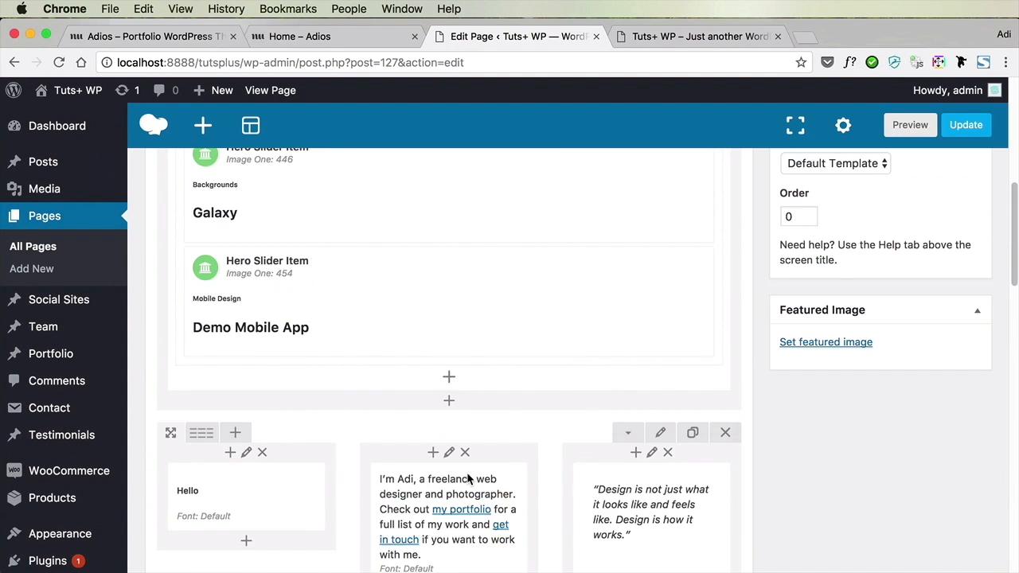
pyautogui.scroll(5, 467, 475)
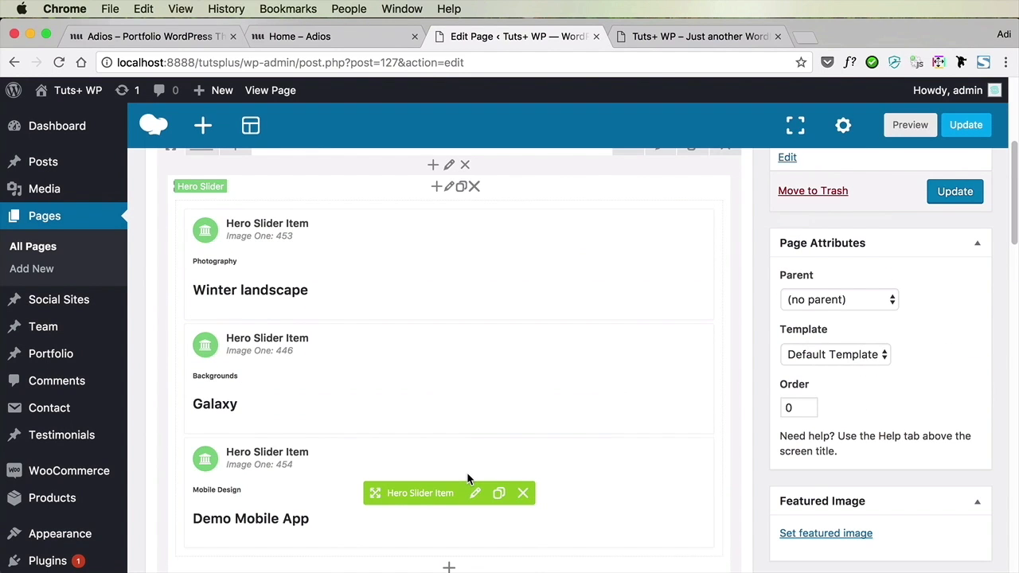
# Open the Footer section of the Adios theme options and go to its copyright configuration
pyautogui.scroll(-3, 103, 394)
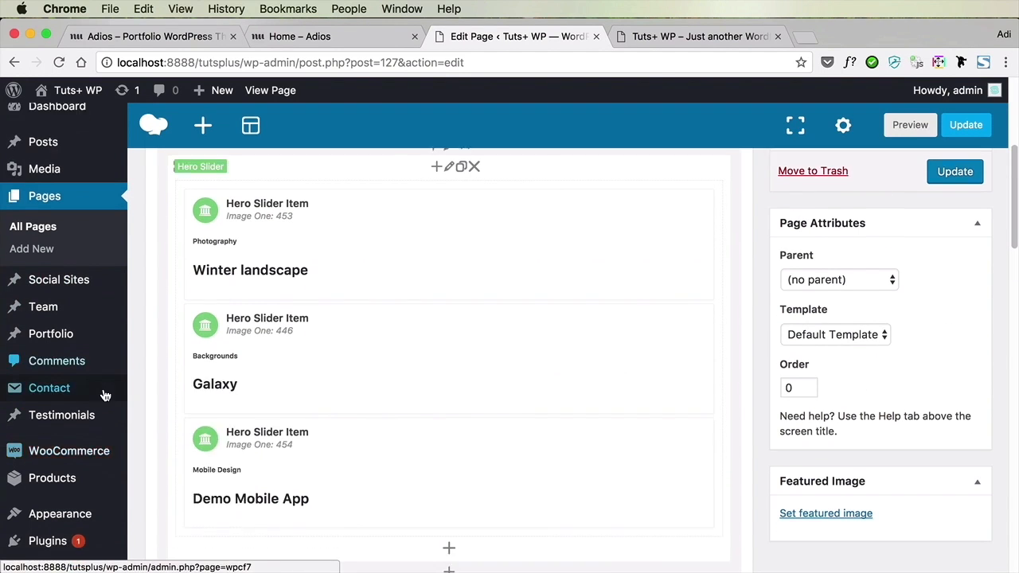
pyautogui.moveTo(86, 446)
pyautogui.click(179, 505)
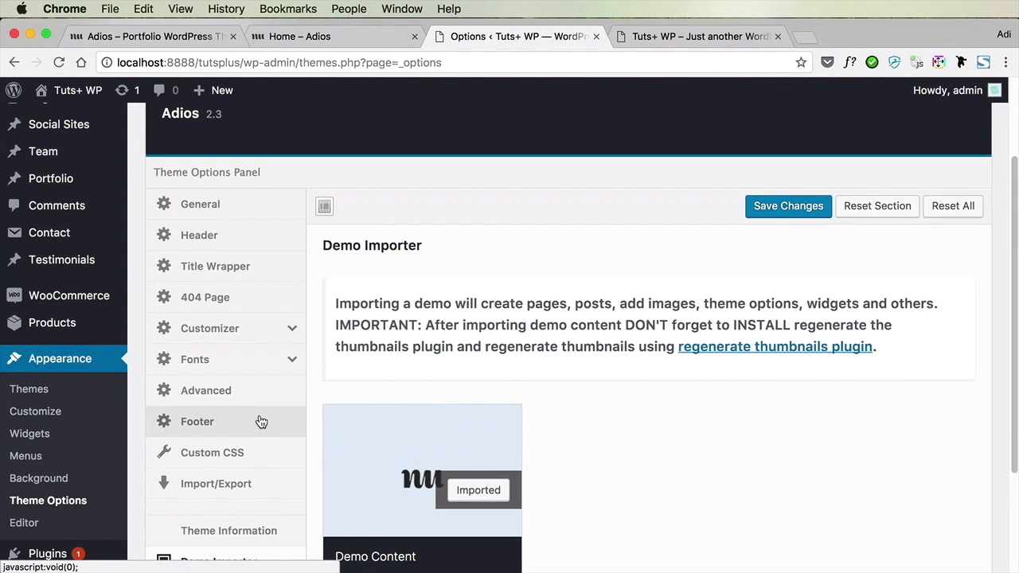
pyautogui.click(260, 422)
pyautogui.scroll(-5, 833, 347)
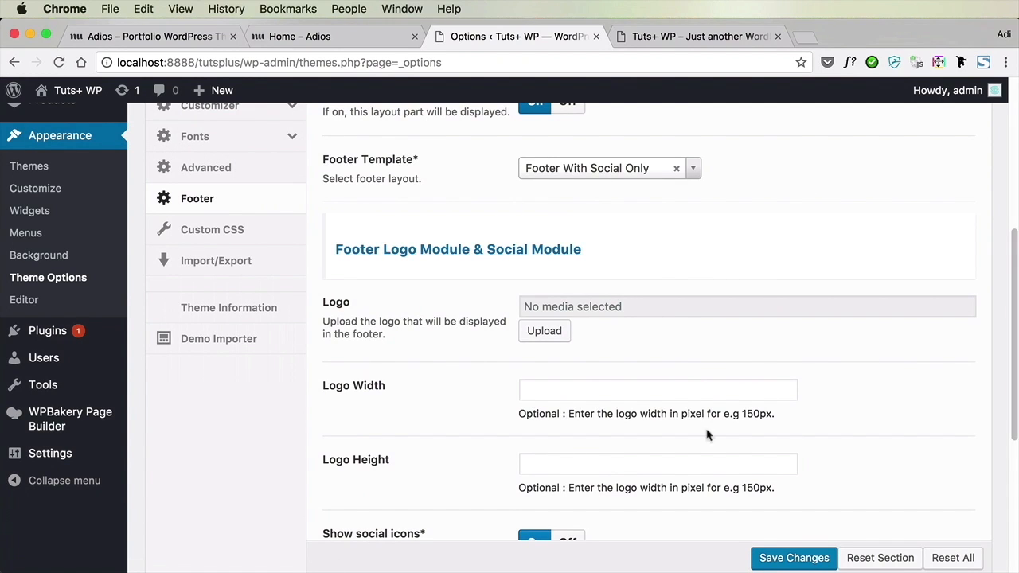
pyautogui.scroll(-6, 712, 321)
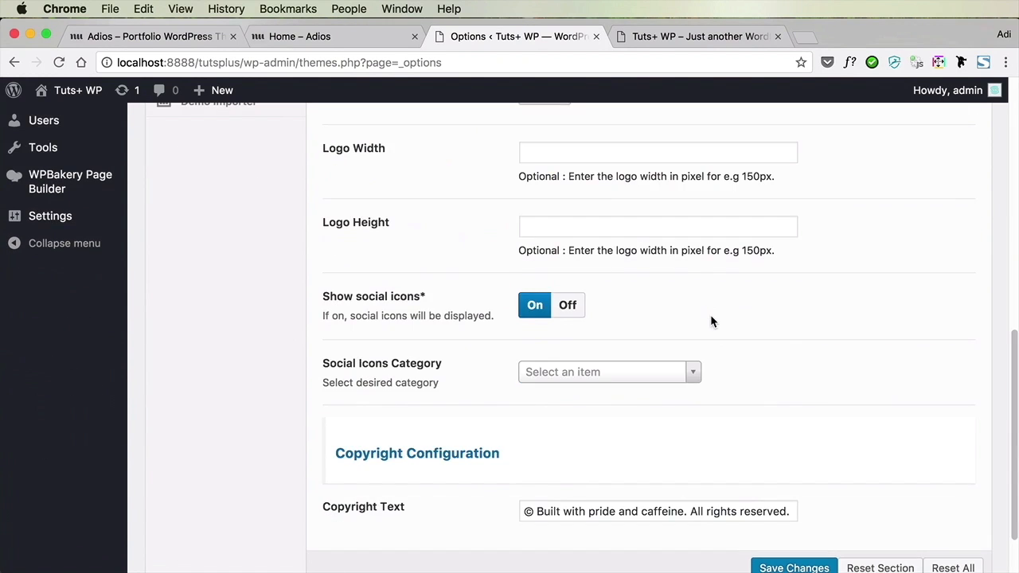
pyautogui.scroll(-2, 712, 321)
# Replace "Built with pride and caffeine" in the copyright text with 2017 and the site owner's full name, and save the theme options
pyautogui.click(607, 438)
pyautogui.hotkey('alt', 'Left')
pyautogui.hotkey('alt', 'Left')
pyautogui.hotkey('alt', 'Left')
pyautogui.press('super+shift+Right')
pyautogui.press('BackSpace')
pyautogui.press('super+z')
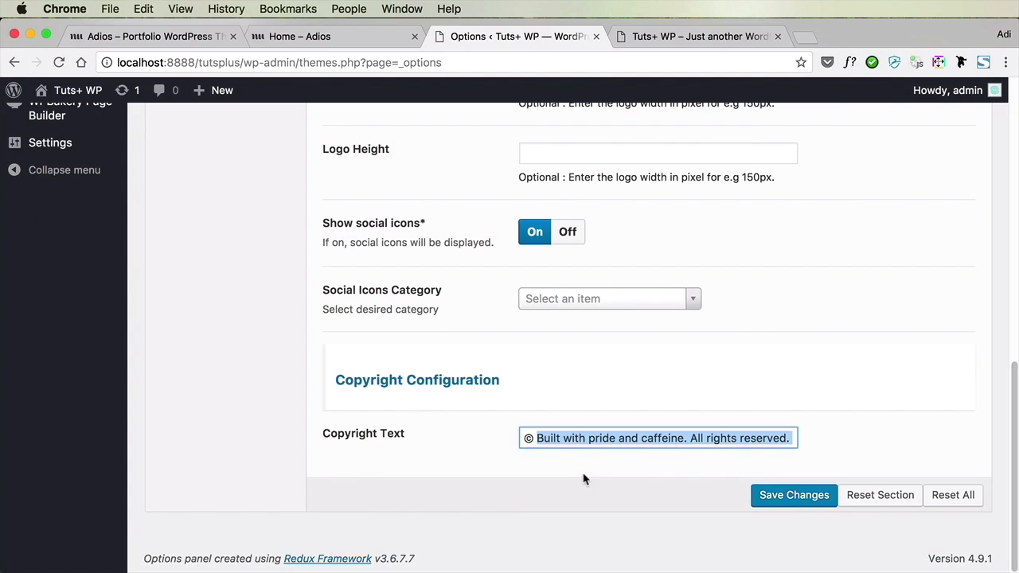
pyautogui.press('Left')
pyautogui.hotkey('alt', 'shift', 'Right')
pyautogui.hotkey('alt', 'shift', 'Right')
pyautogui.hotkey('alt', 'shift', 'Right')
pyautogui.hotkey('alt', 'shift', 'Right')
pyautogui.hotkey('alt', 'shift', 'Right')
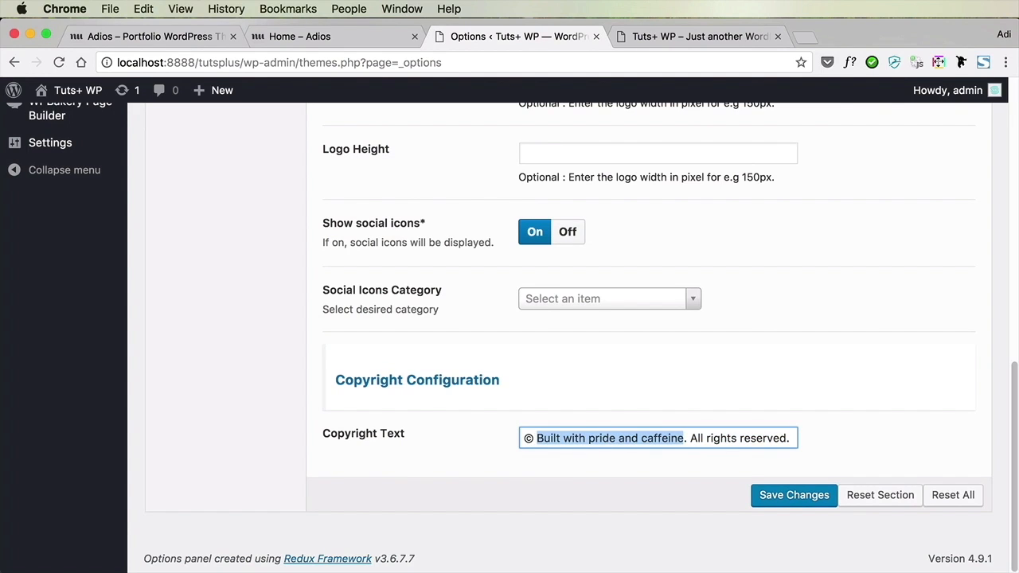
pyautogui.write('2017 Adi ')
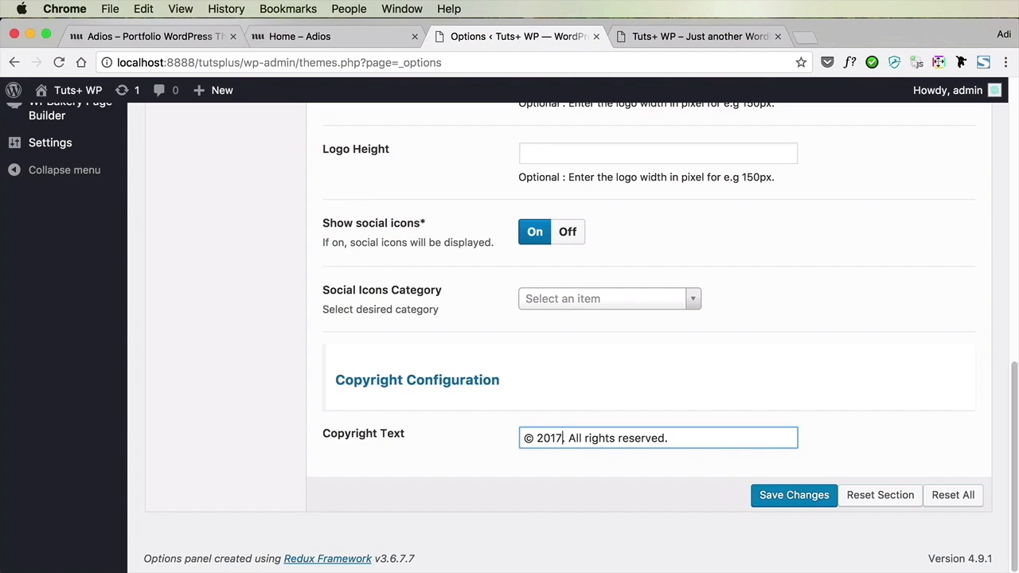
pyautogui.write('Purdila')
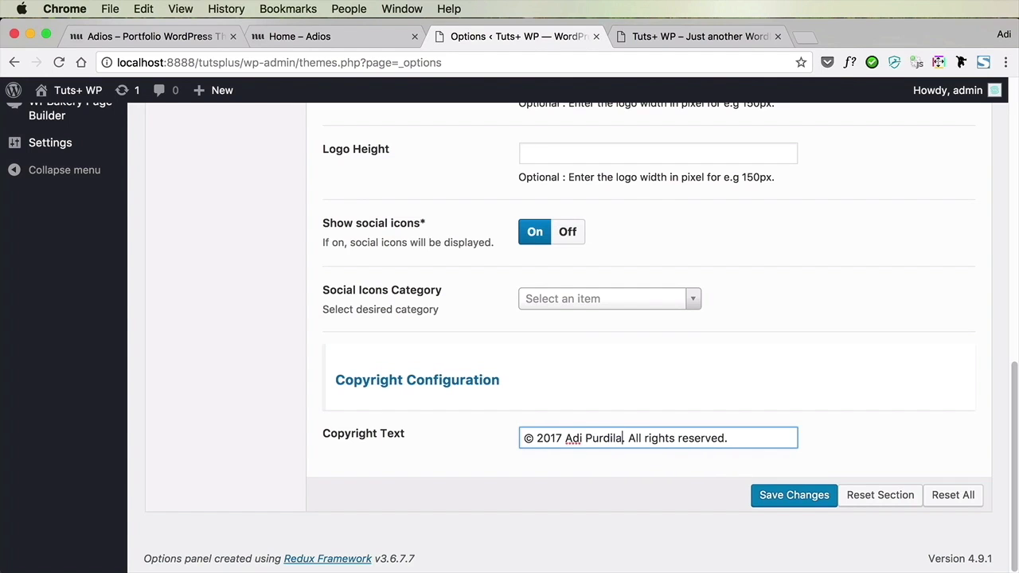
pyautogui.click(817, 502)
# Review the footer's social icon options and check the icons in the live site's footer, returning to the theme options
pyautogui.scroll(3, 675, 378)
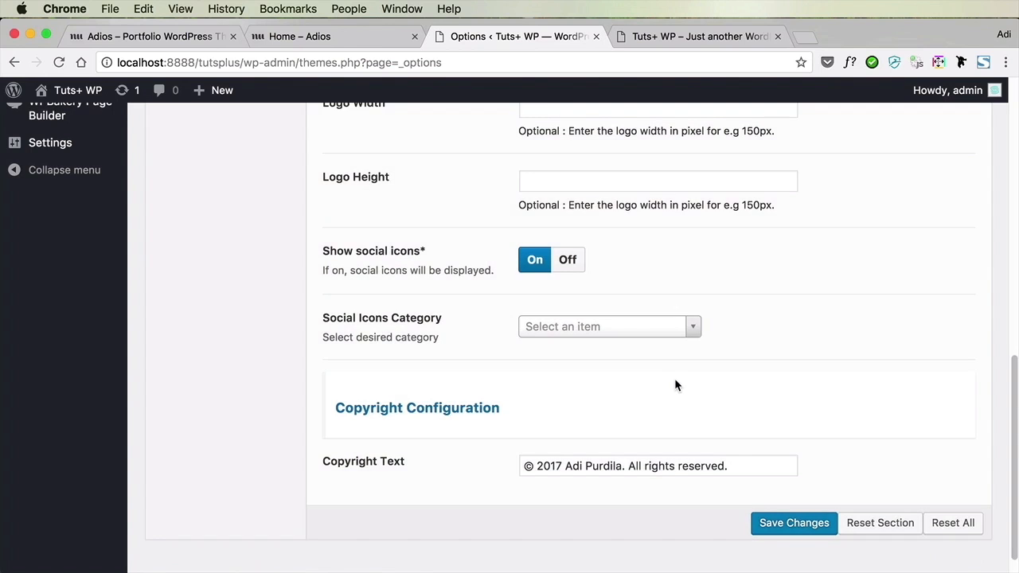
pyautogui.scroll(2, 674, 384)
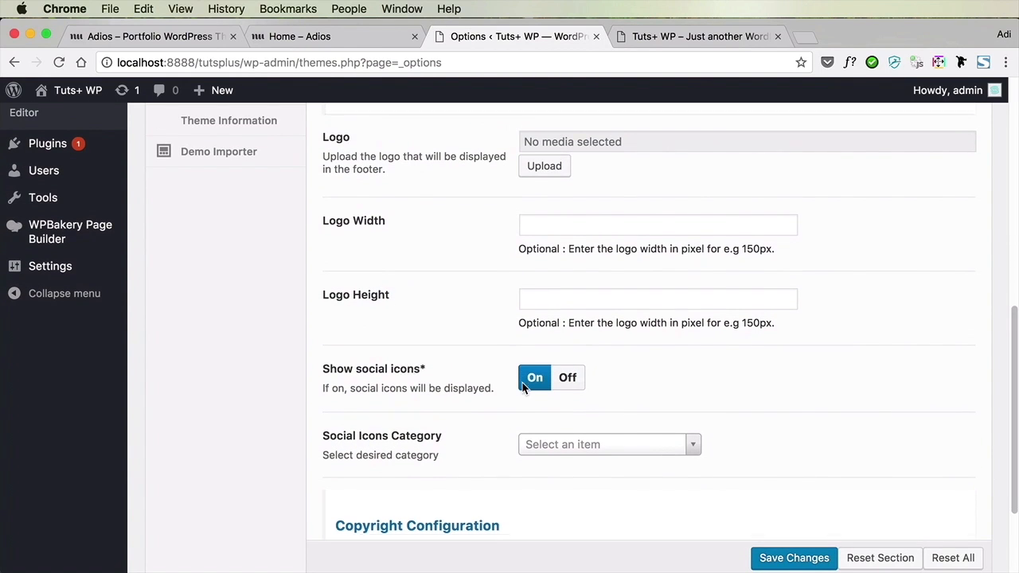
pyautogui.scroll(-1, 526, 386)
pyautogui.scroll(12, 541, 388)
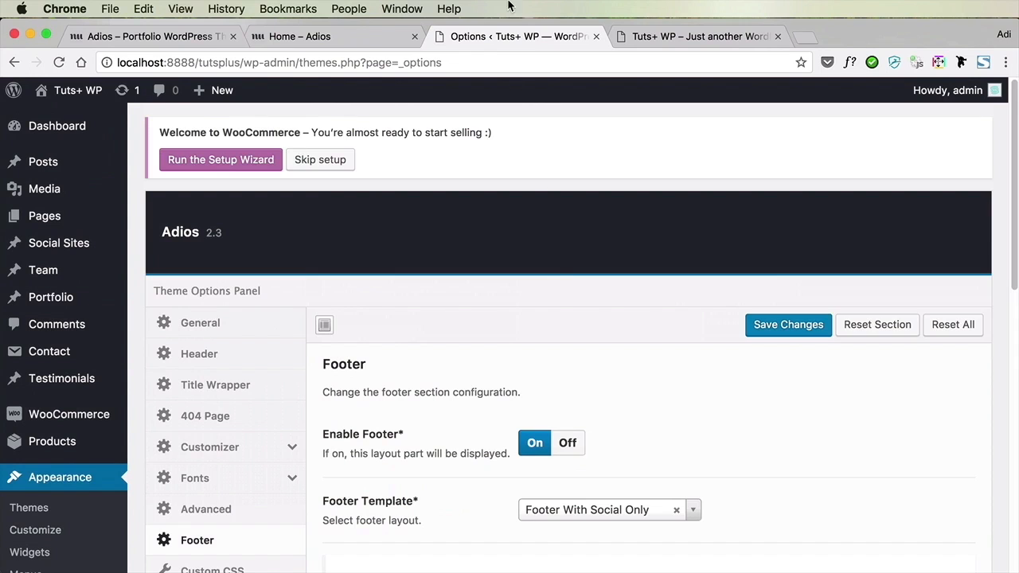
pyautogui.click(360, 35)
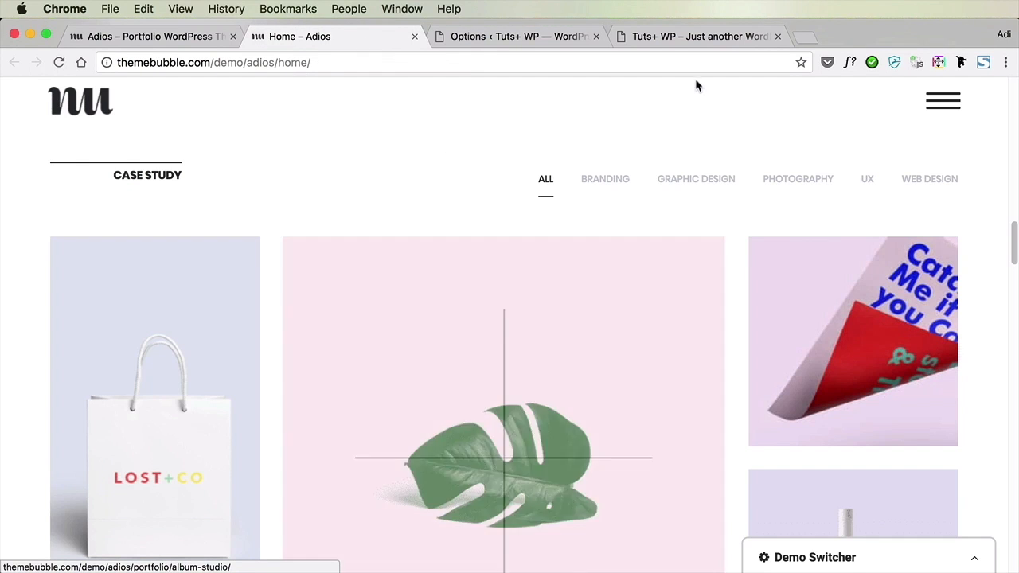
pyautogui.click(690, 37)
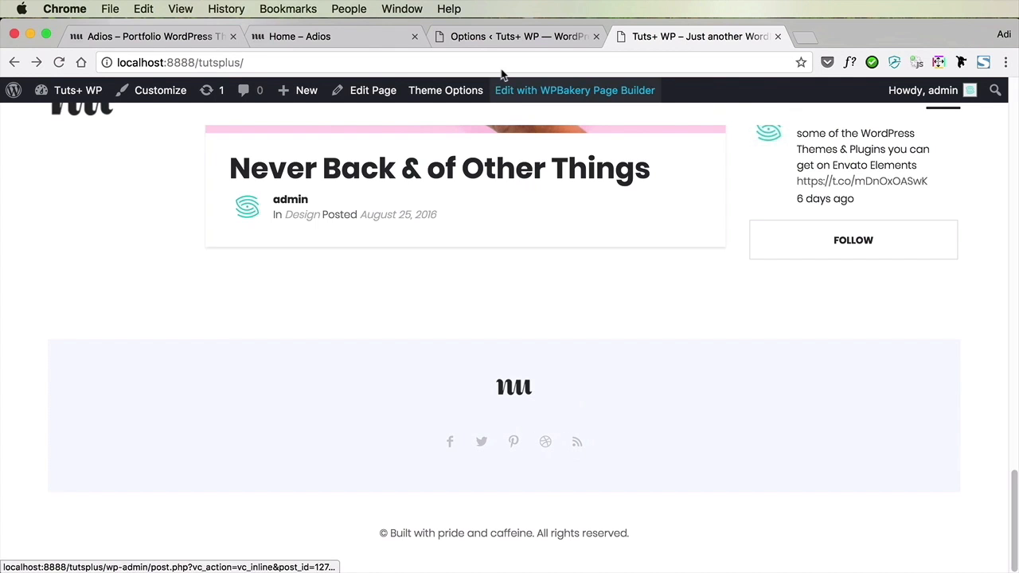
pyautogui.click(496, 38)
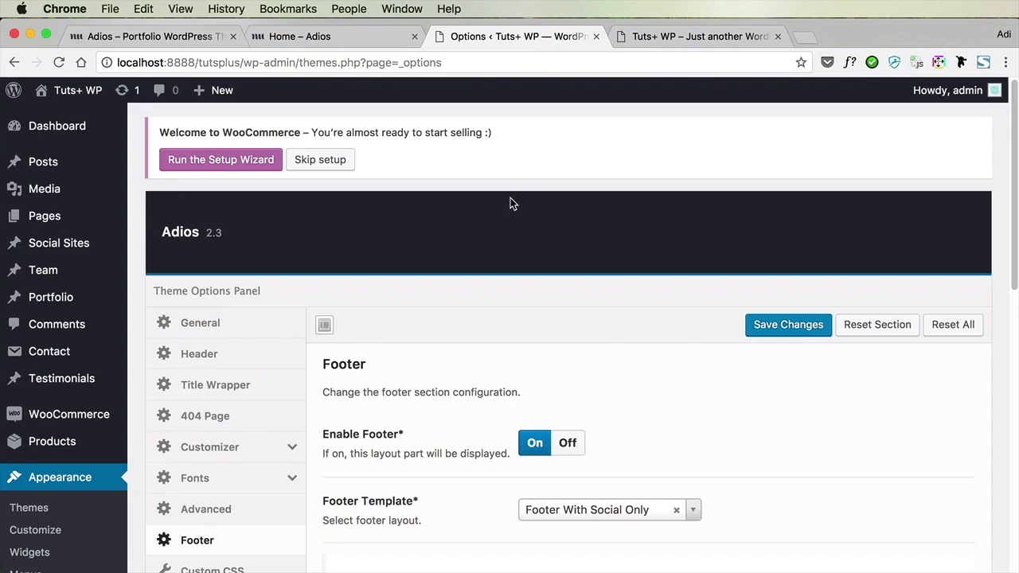
# Open the Social Sites list and move the RSS and Pinterest entries to the trash
pyautogui.click(70, 247)
pyautogui.scroll(-3, 527, 274)
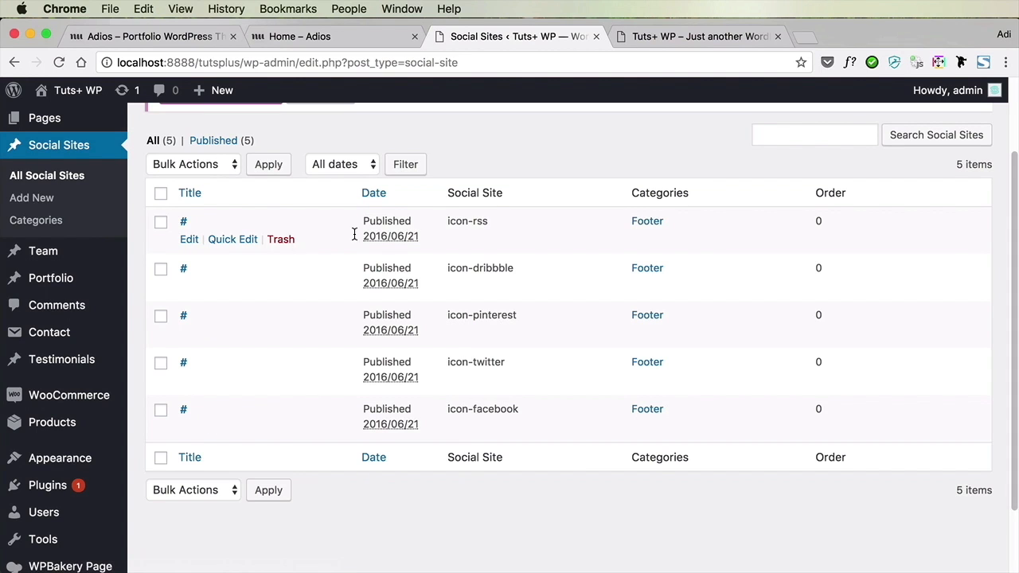
pyautogui.click(282, 241)
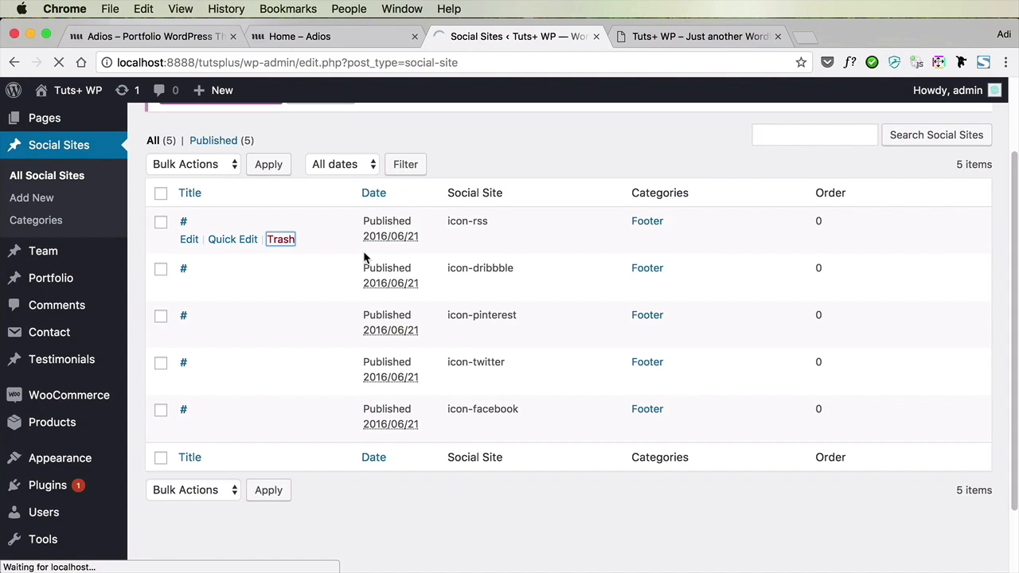
pyautogui.scroll(-2, 528, 341)
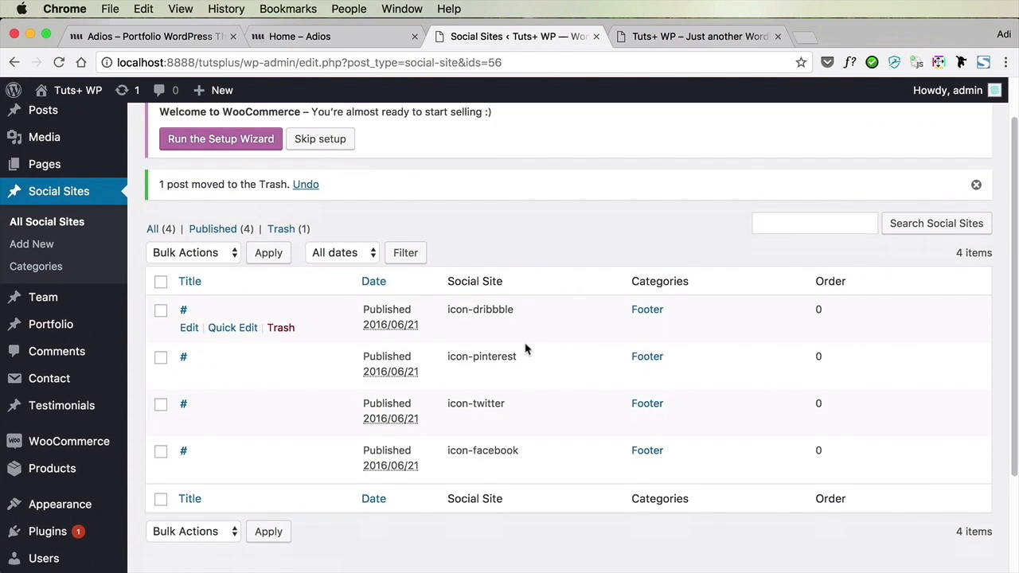
pyautogui.click(281, 374)
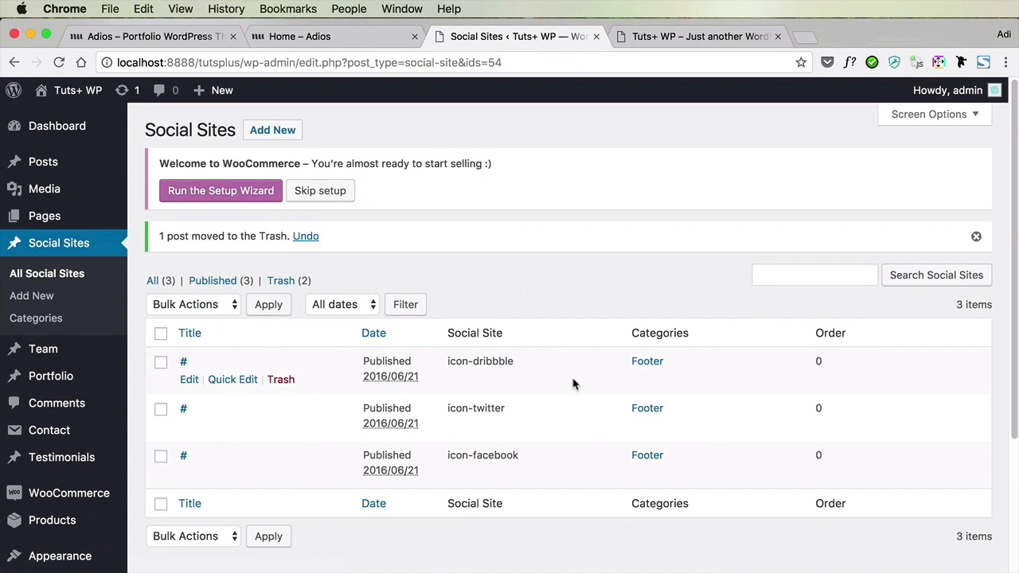
# Edit the Twitter social site entry and replace its title with the site owner's twitter.com profile address
pyautogui.scroll(-3, 571, 381)
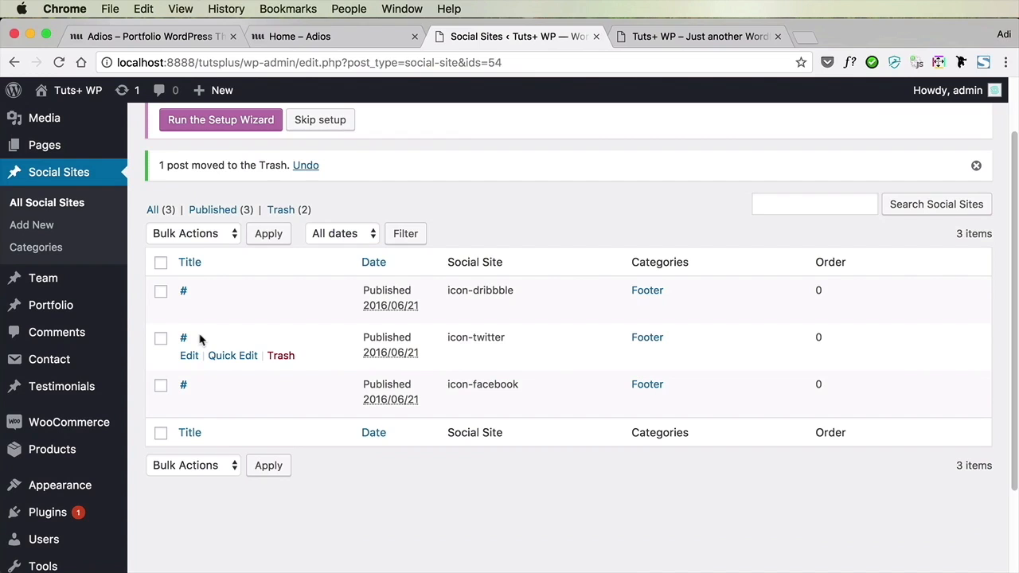
pyautogui.click(191, 355)
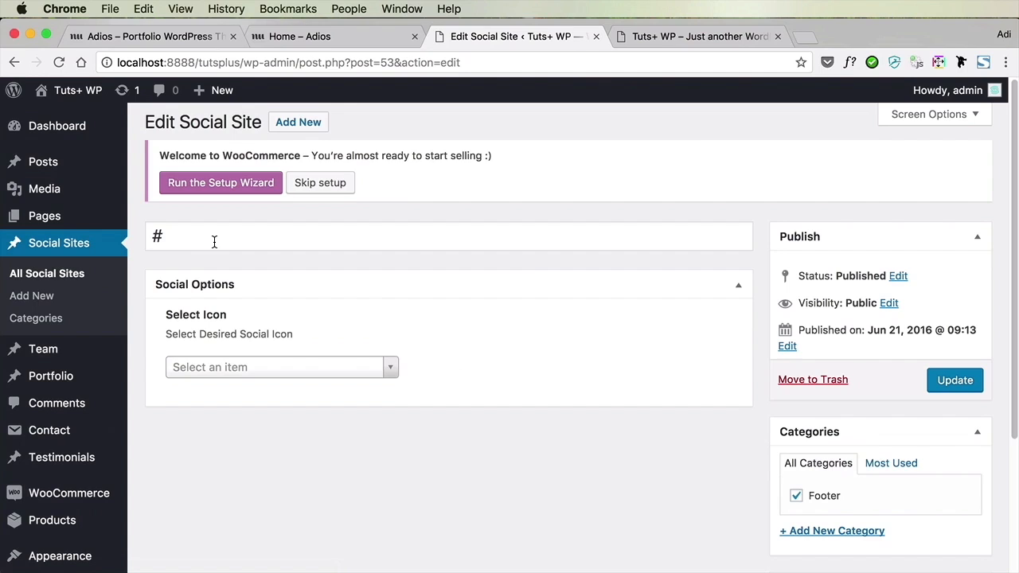
pyautogui.click(215, 242)
pyautogui.press('super+a')
pyautogui.write('twitter/com')
pyautogui.press('BackSpace')
pyautogui.press('BackSpace')
pyautogui.press('BackSpace')
pyautogui.write('.com/adipurdi')
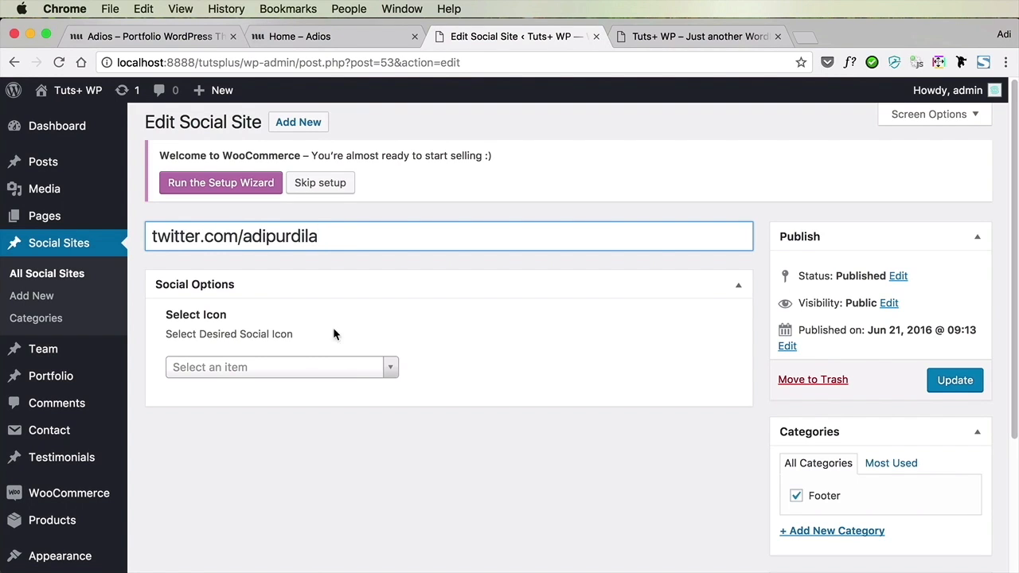
# Look through the available social icons for the Twitter entry and close the list
pyautogui.click(337, 367)
pyautogui.scroll(-1, 328, 470)
pyautogui.scroll(-8, 328, 462)
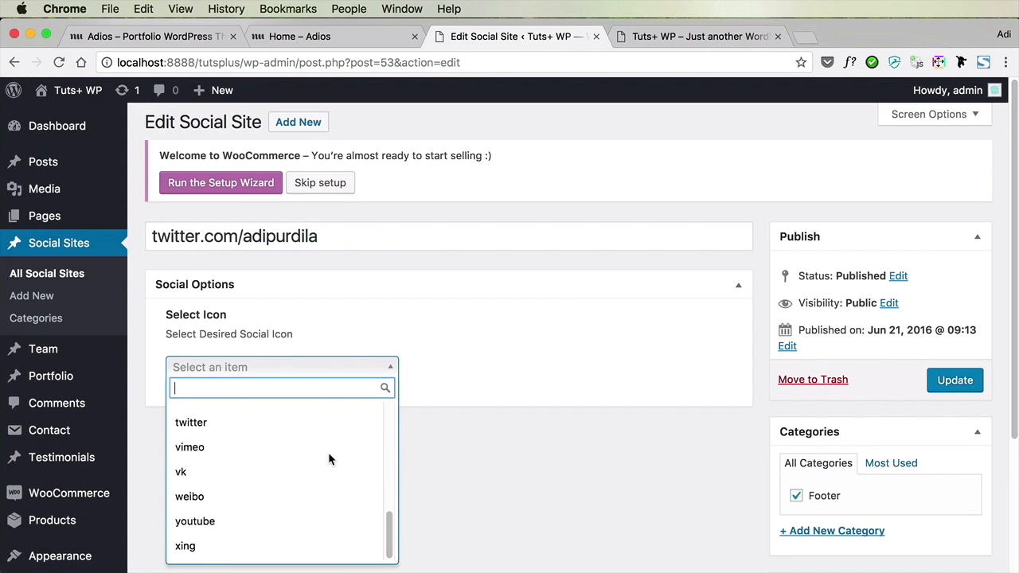
pyautogui.scroll(-2, 328, 452)
pyautogui.click(535, 395)
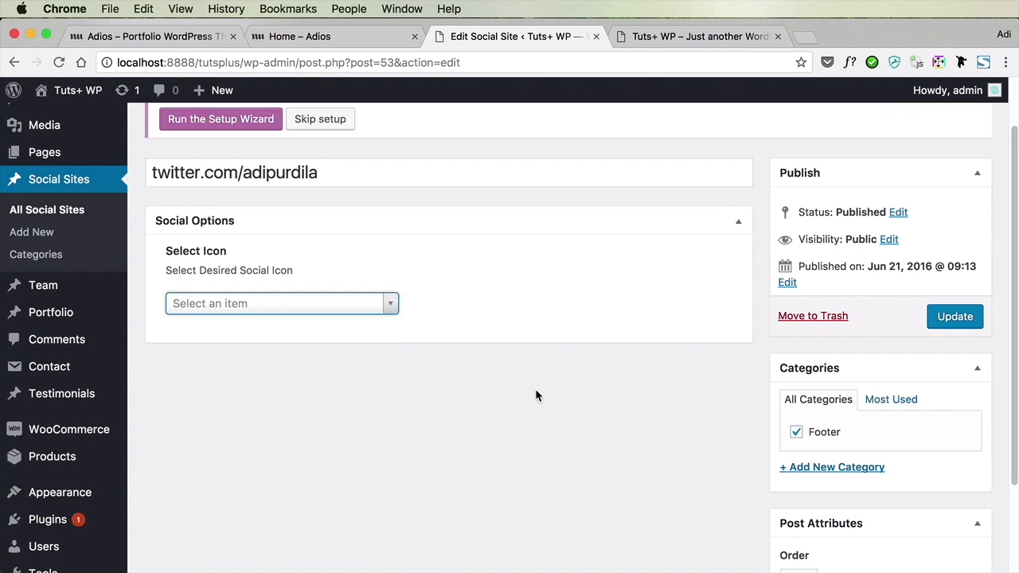
# Update the Twitter entry and reload the live front page to check the footer's social links and copyright text
pyautogui.click(955, 317)
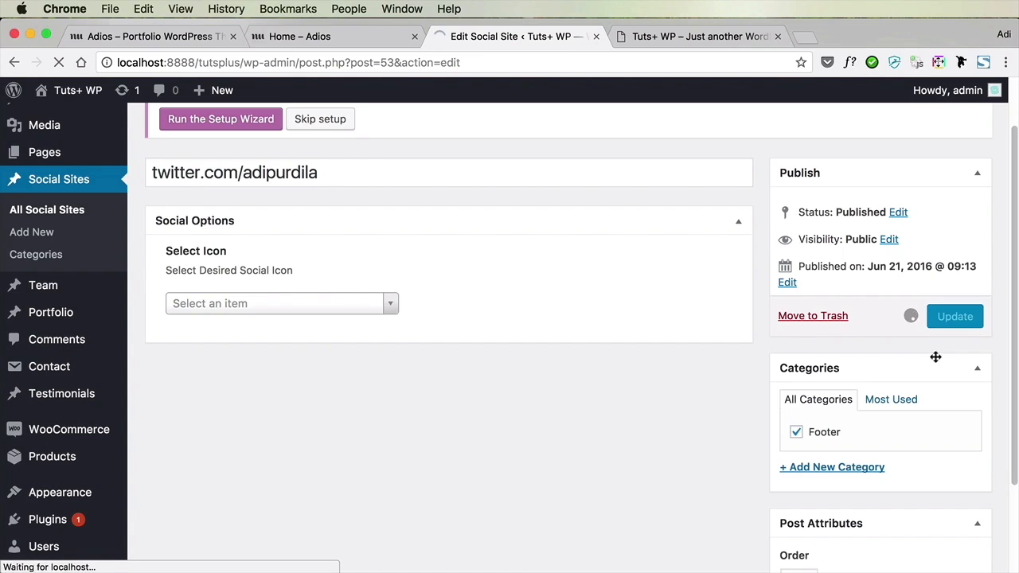
pyautogui.hotkey('ctrl', 'Tab')
pyautogui.press('super+r')
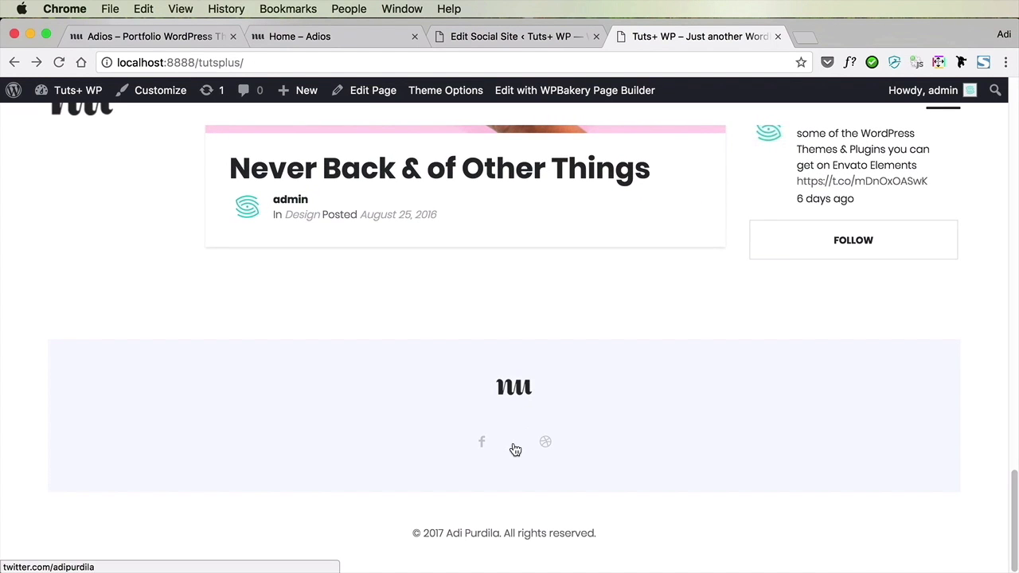
# Set the Twitter social site entry's icon to twitter and update the entry
pyautogui.click(526, 37)
pyautogui.click(286, 410)
pyautogui.scroll(-2, 286, 326)
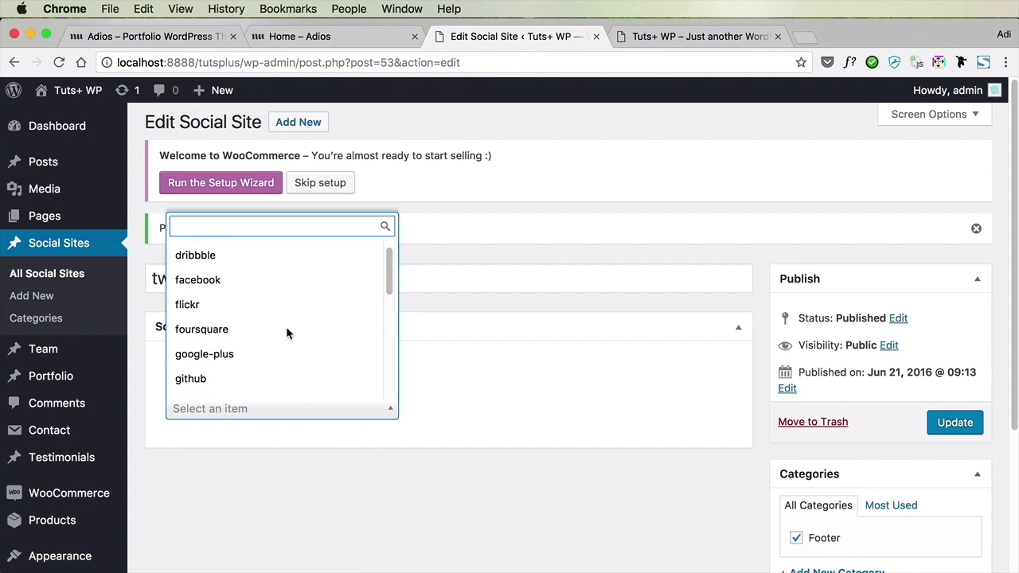
pyautogui.write('twitt')
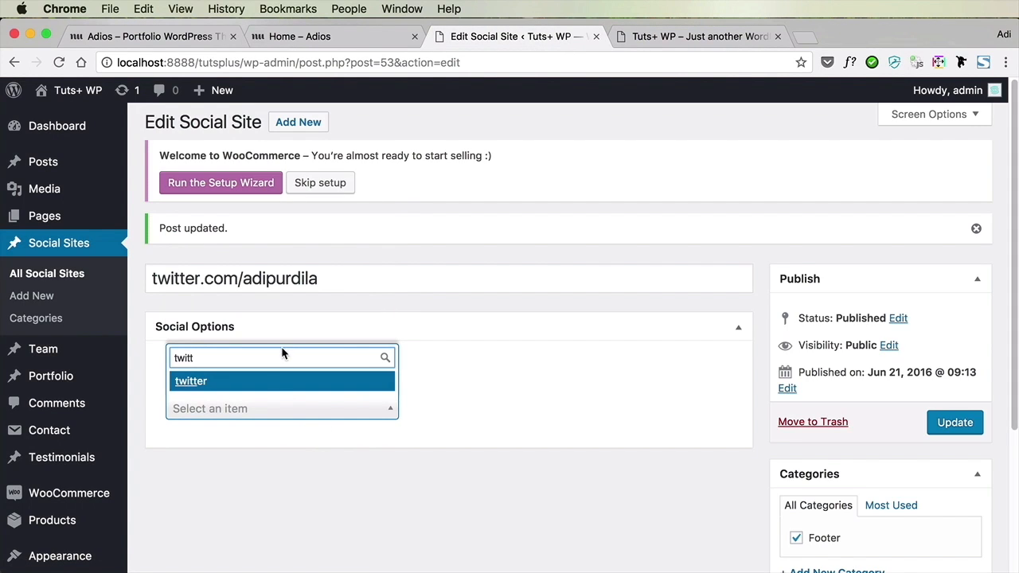
pyautogui.click(260, 384)
pyautogui.click(944, 423)
# Reload the live front page and check the footer's social icons and copyright line
pyautogui.click(646, 37)
pyautogui.press('super+r')
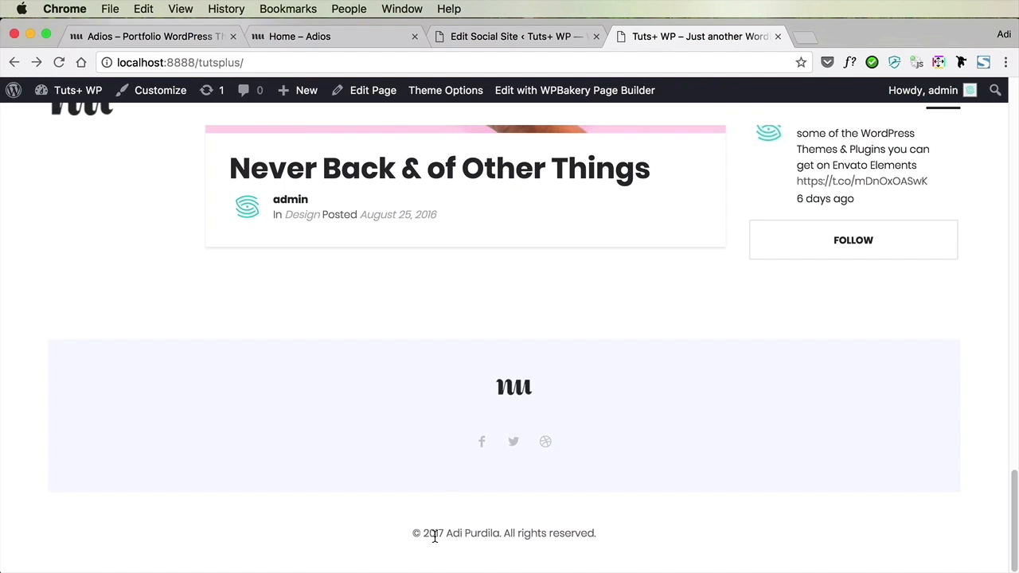
pyautogui.moveTo(426, 533); pyautogui.dragTo(588, 533)
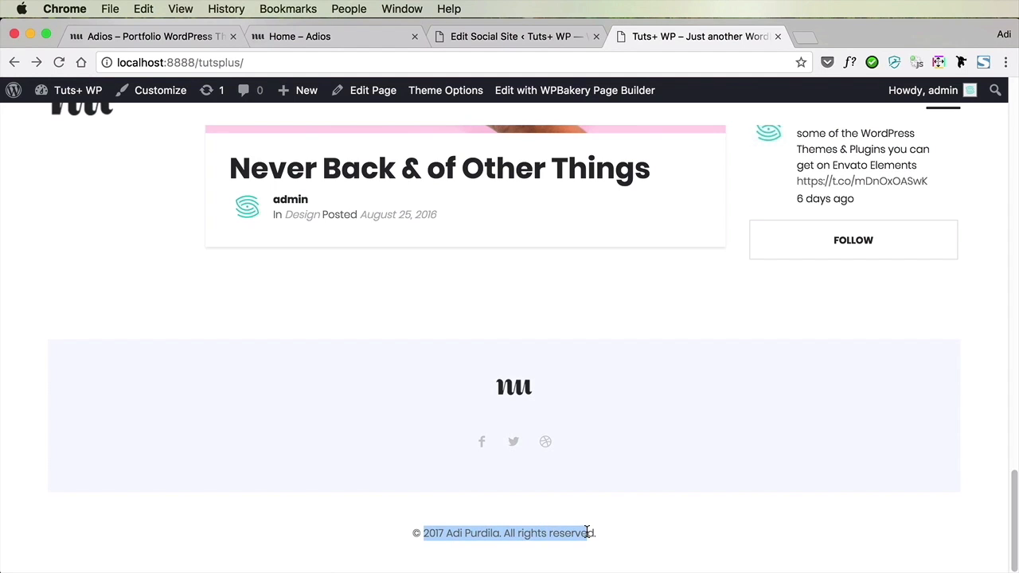
pyautogui.click(619, 530)
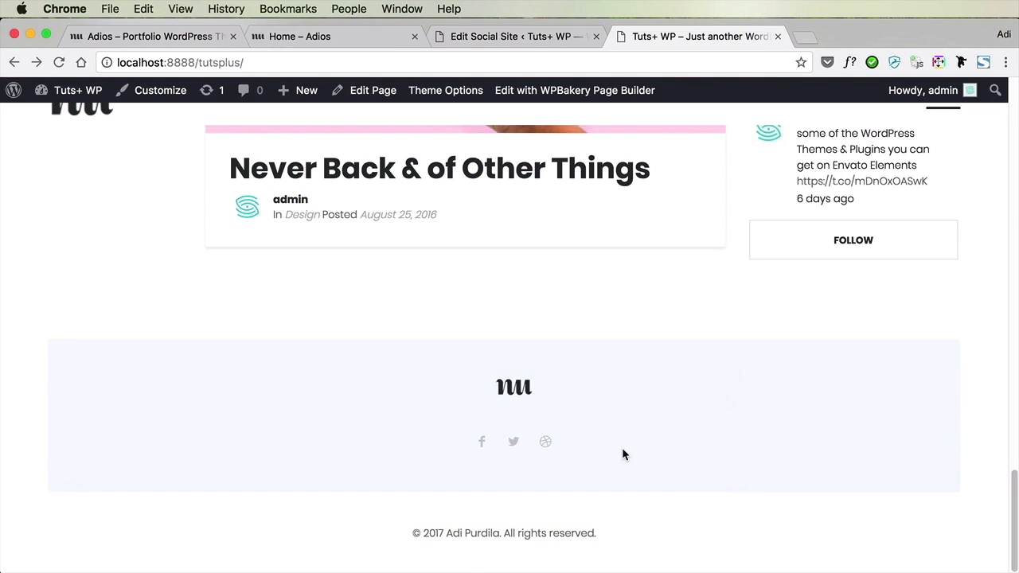
pyautogui.scroll(20, 622, 448)
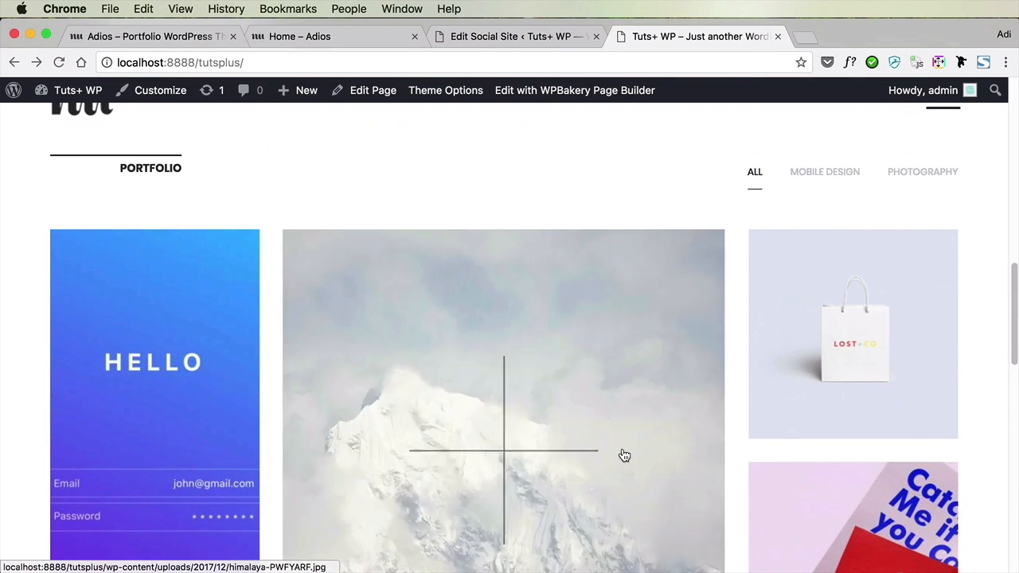
pyautogui.scroll(3, 622, 449)
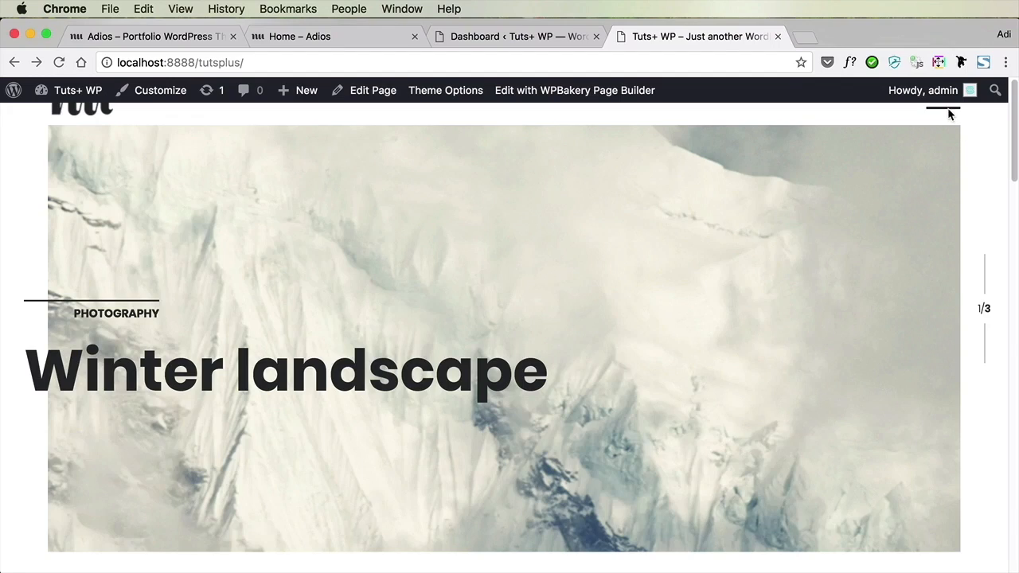
# Visit the My Work page on the live site and open that page for editing in the dashboard
pyautogui.click(947, 111)
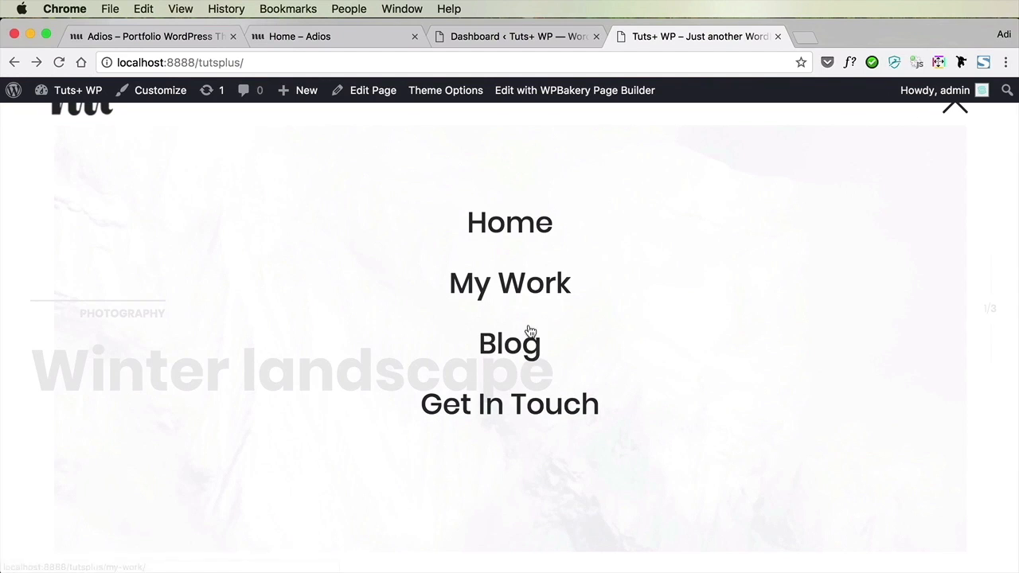
pyautogui.click(522, 287)
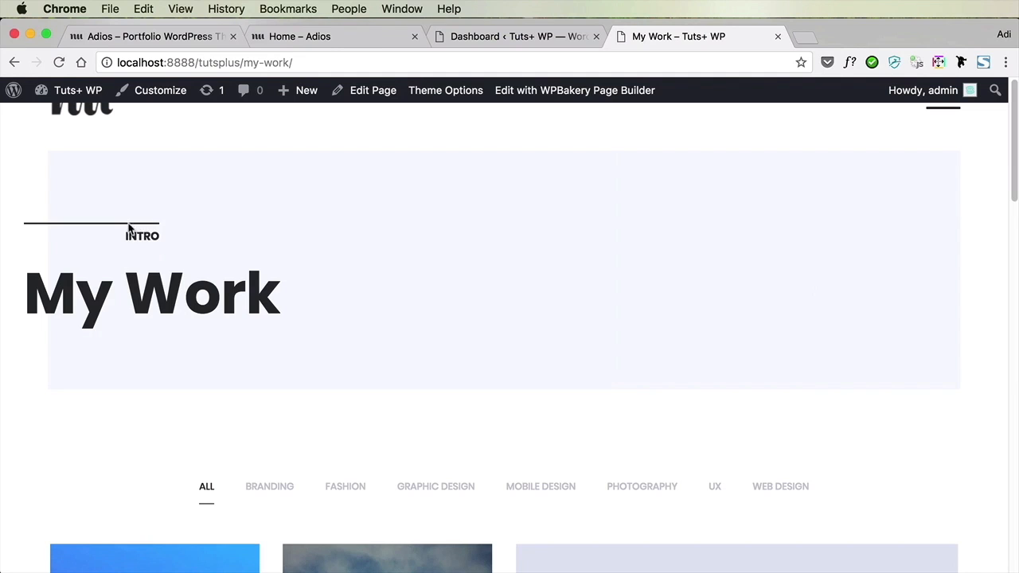
pyautogui.click(496, 36)
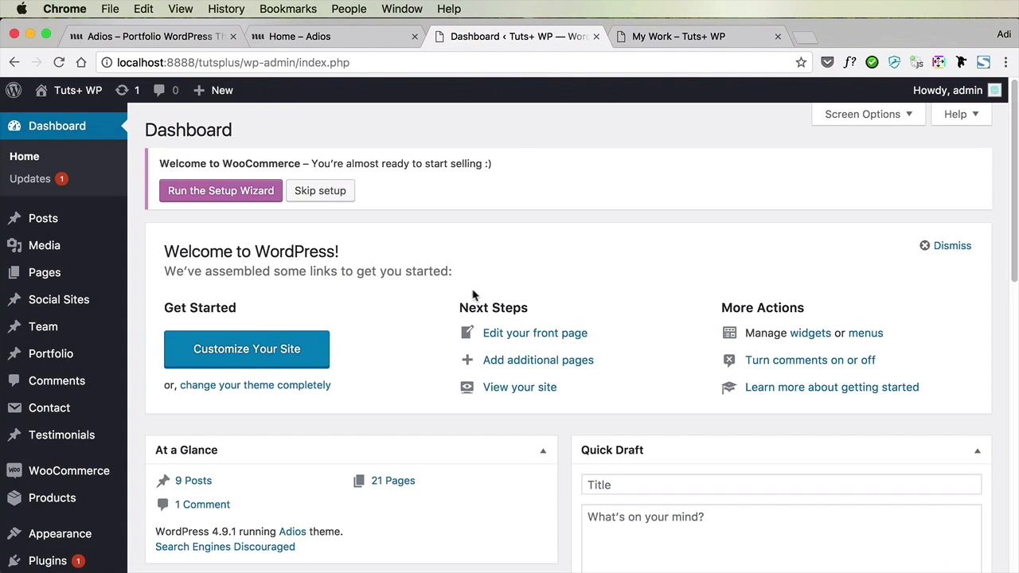
pyautogui.moveTo(59, 224)
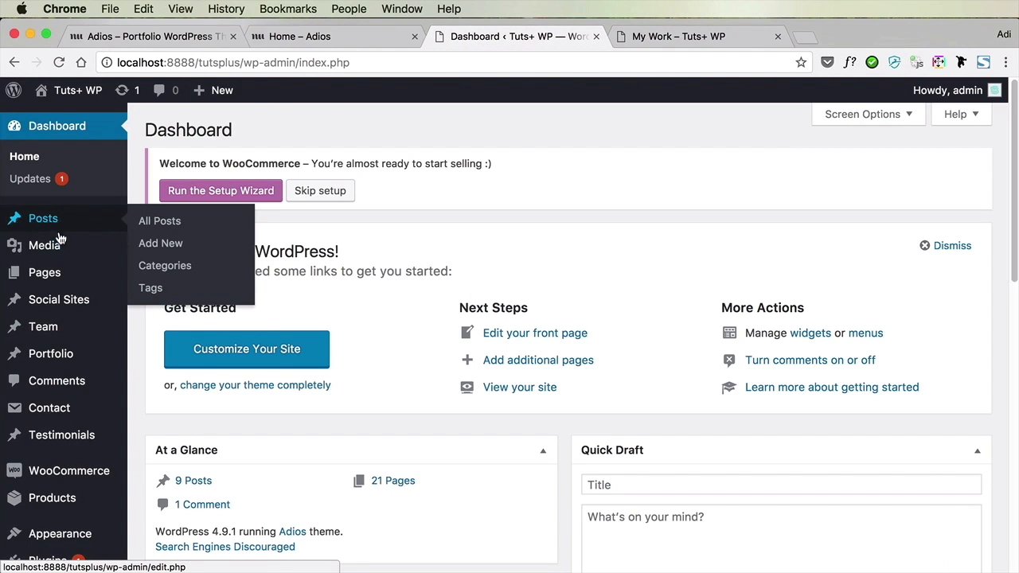
pyautogui.click(36, 271)
pyautogui.scroll(-10, 318, 417)
pyautogui.click(205, 410)
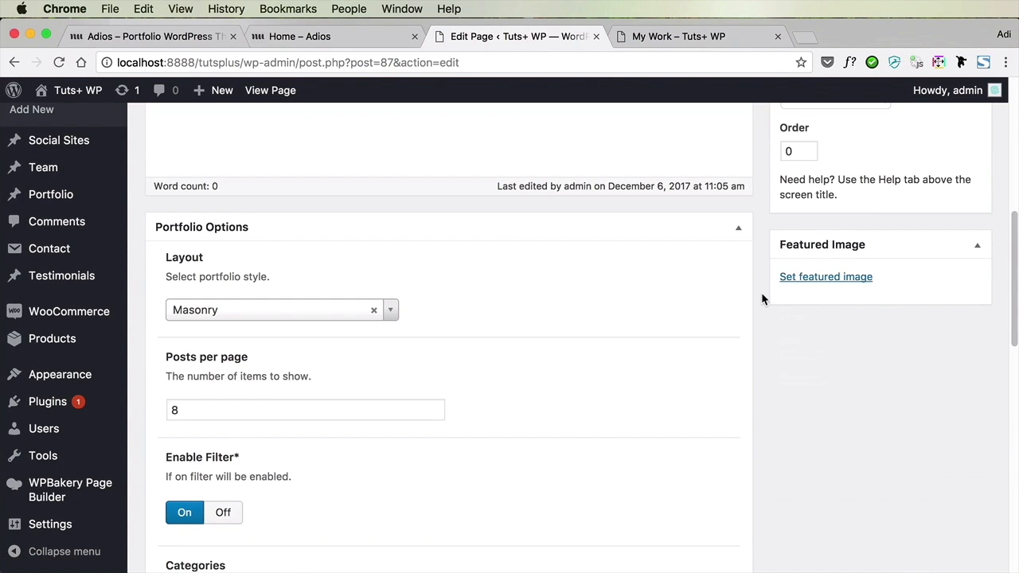
# Review the page's portfolio layout choices, posts per page and filter setting, and compare them with the live My Work page
pyautogui.scroll(-2, 761, 299)
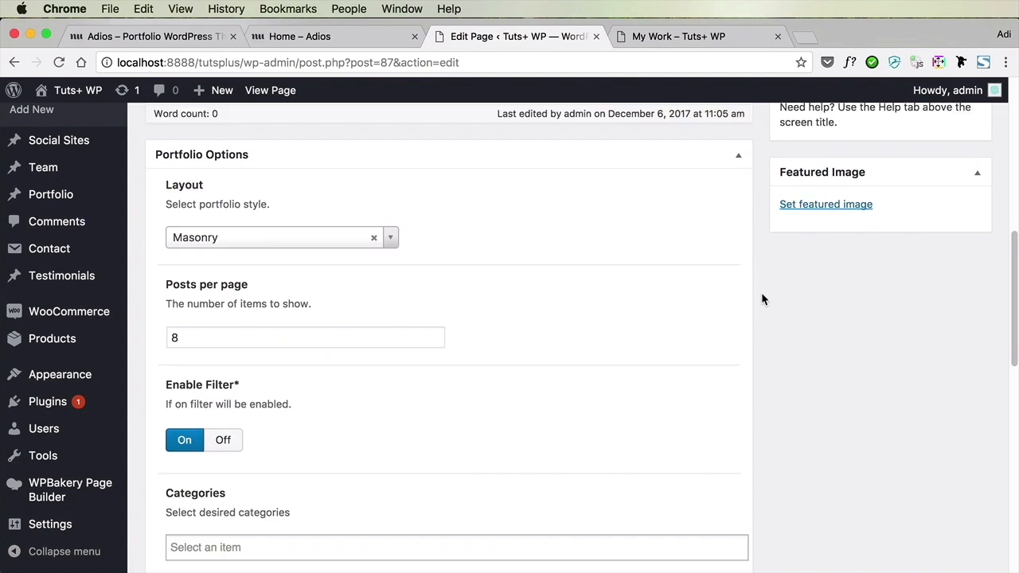
pyautogui.scroll(-2, 761, 298)
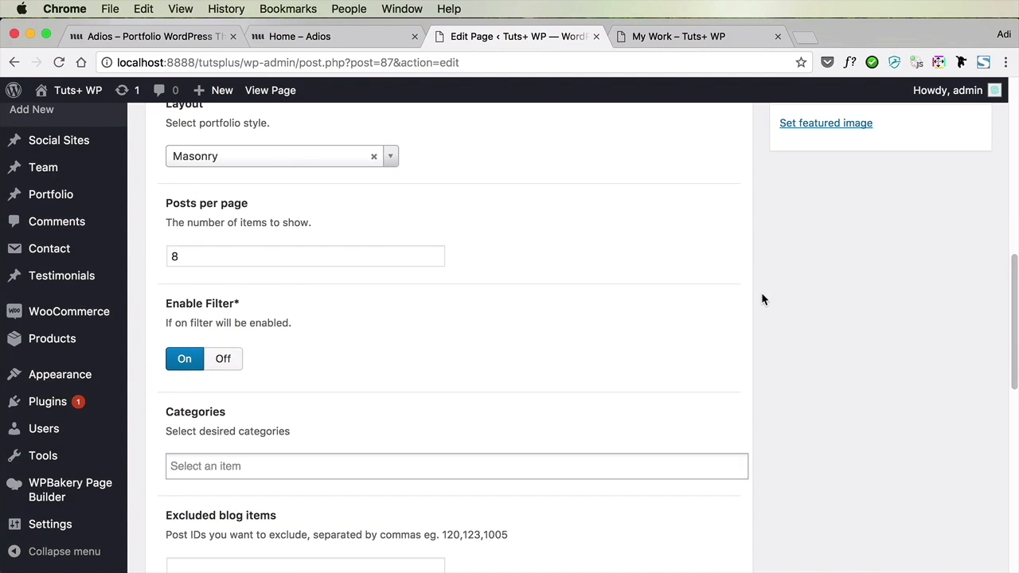
pyautogui.click(263, 160)
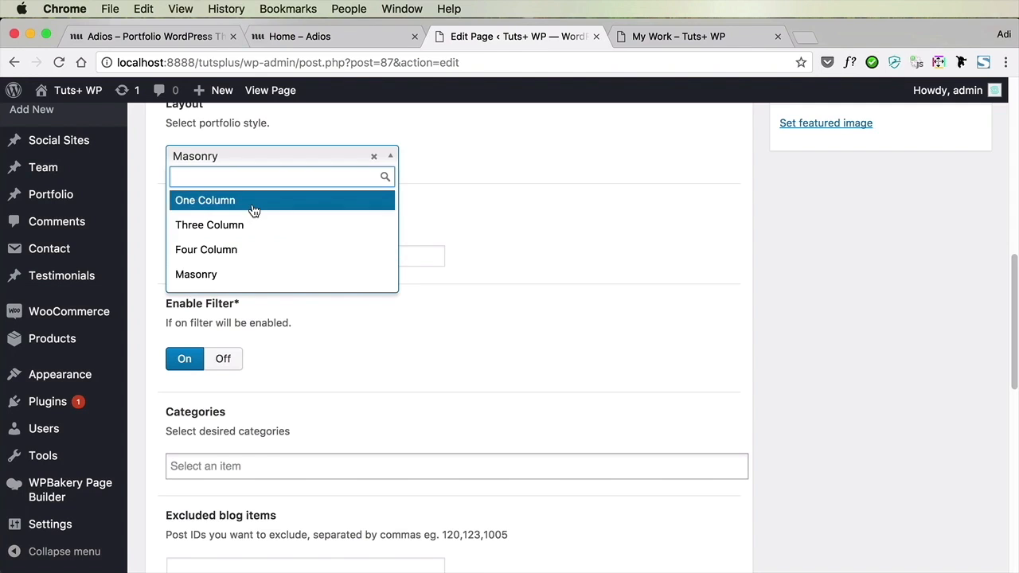
pyautogui.click(581, 236)
pyautogui.scroll(-2, 204, 250)
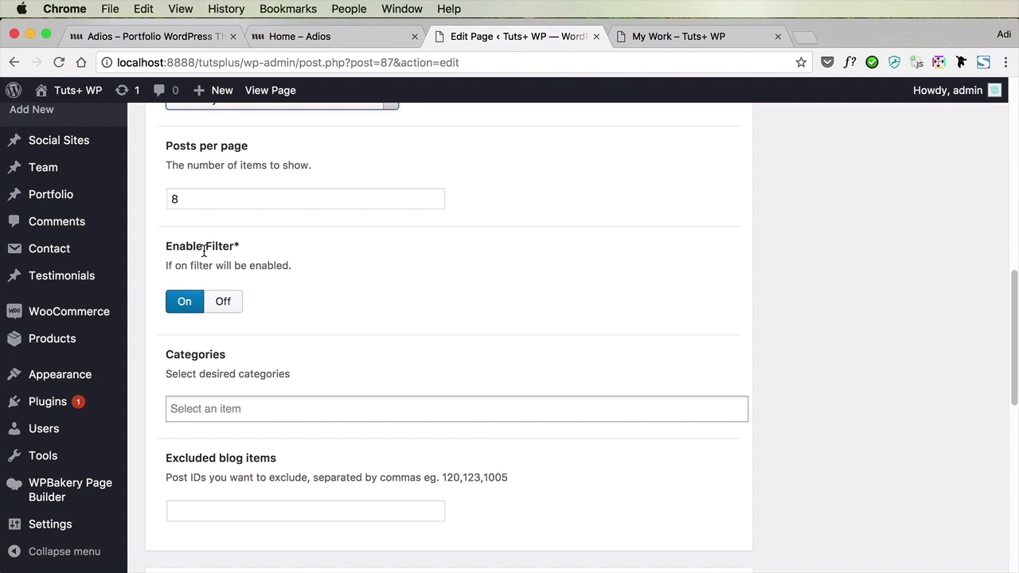
pyautogui.click(672, 41)
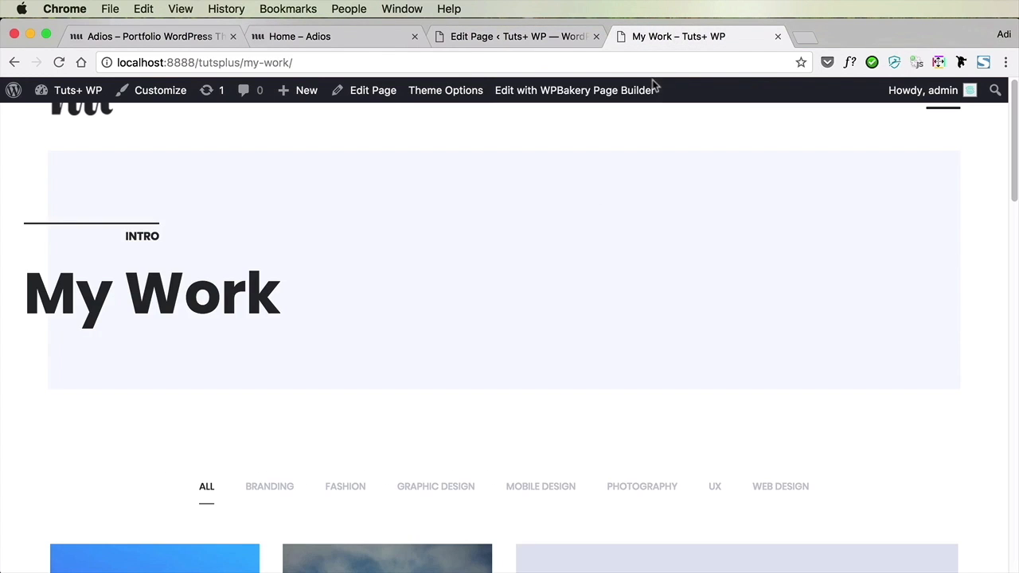
pyautogui.scroll(-5, 540, 316)
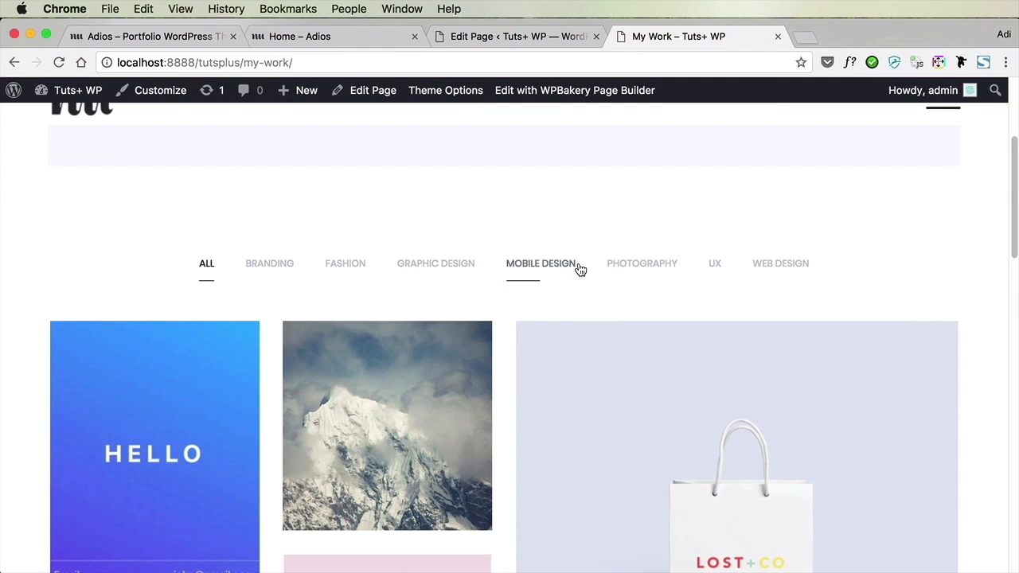
# Limit the My Work page's portfolio categories to Mobile Design and Photography
pyautogui.click(484, 37)
pyautogui.scroll(-2, 473, 399)
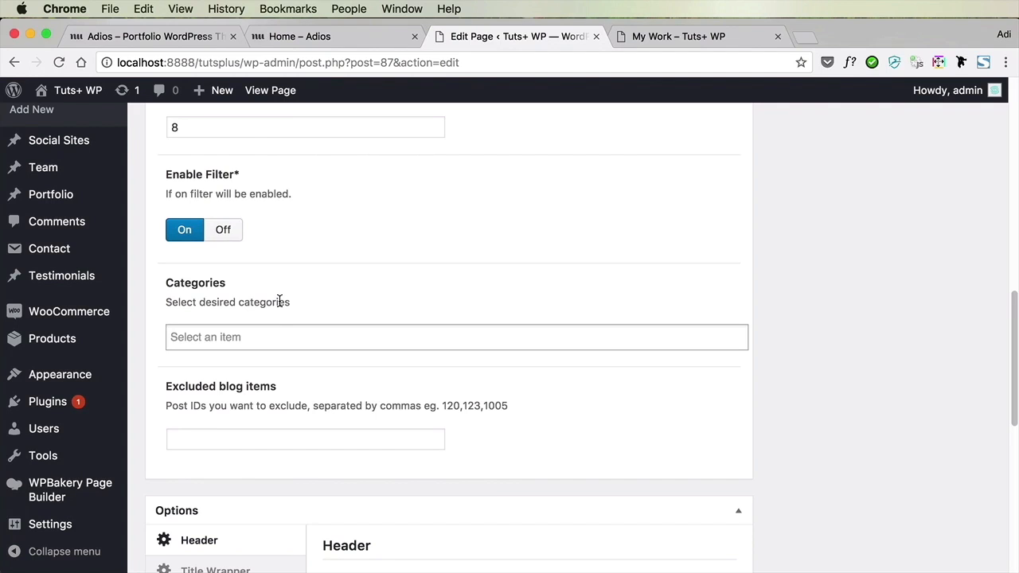
pyautogui.click(245, 334)
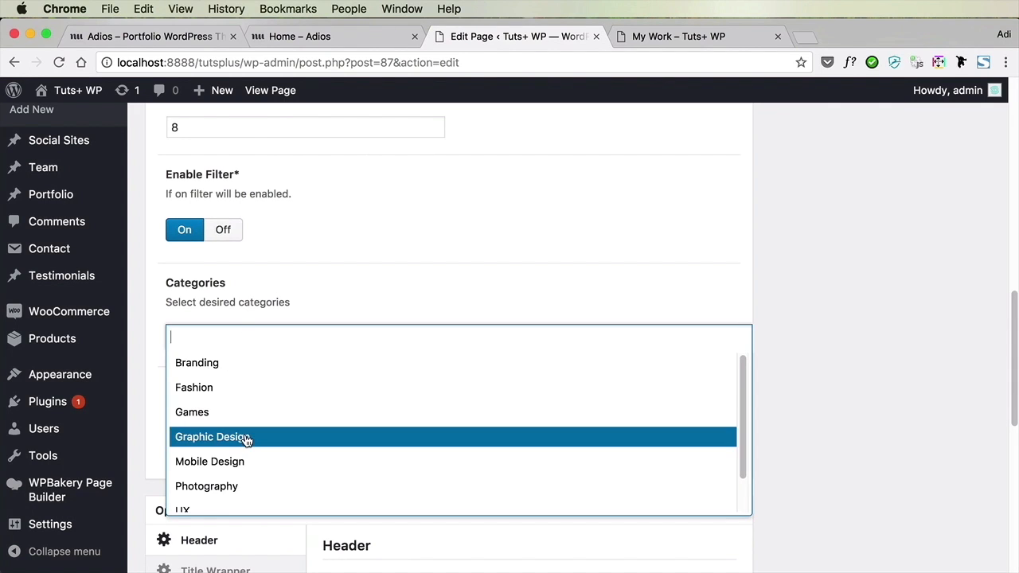
pyautogui.click(252, 465)
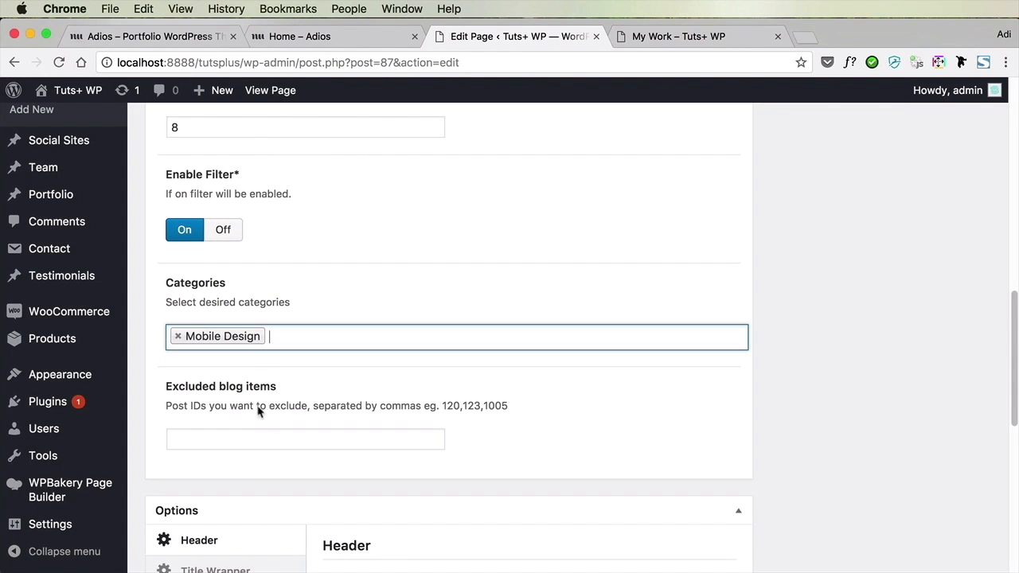
pyautogui.click(285, 340)
pyautogui.click(261, 470)
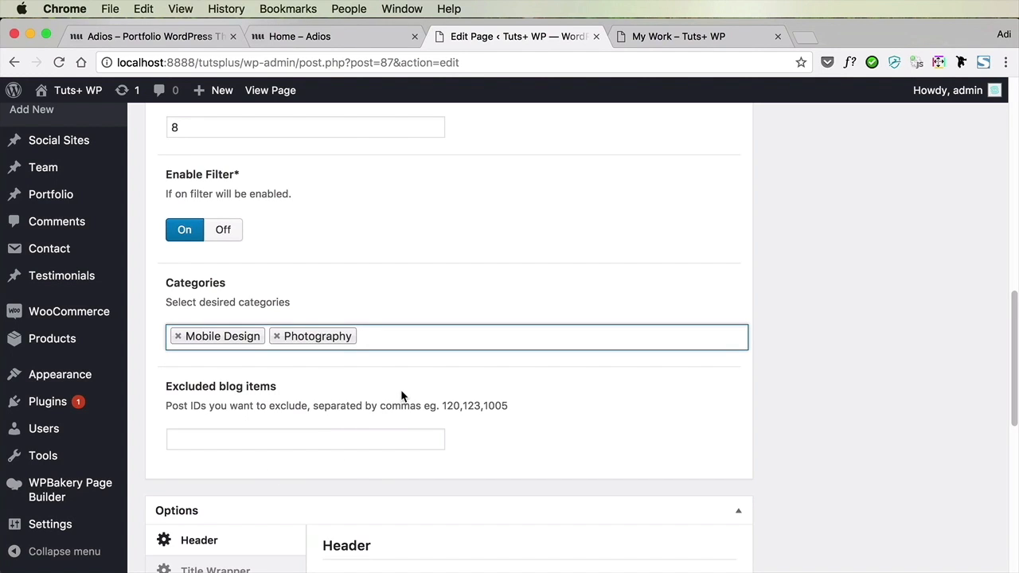
# Remove the Intro label above the My Work page's title in the Title Wrapper options, using the live page for reference
pyautogui.scroll(-1, 401, 391)
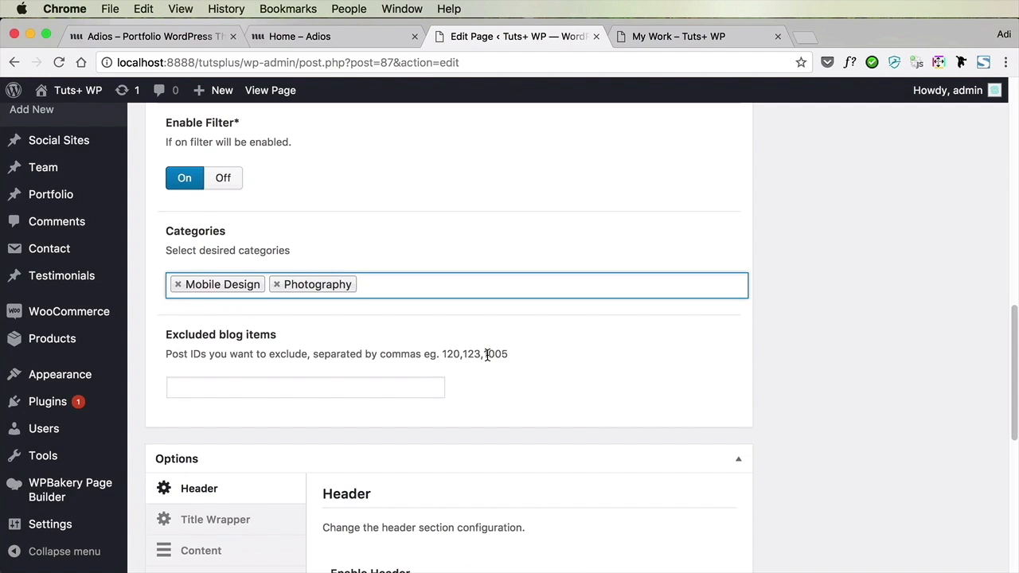
pyautogui.scroll(-3, 487, 356)
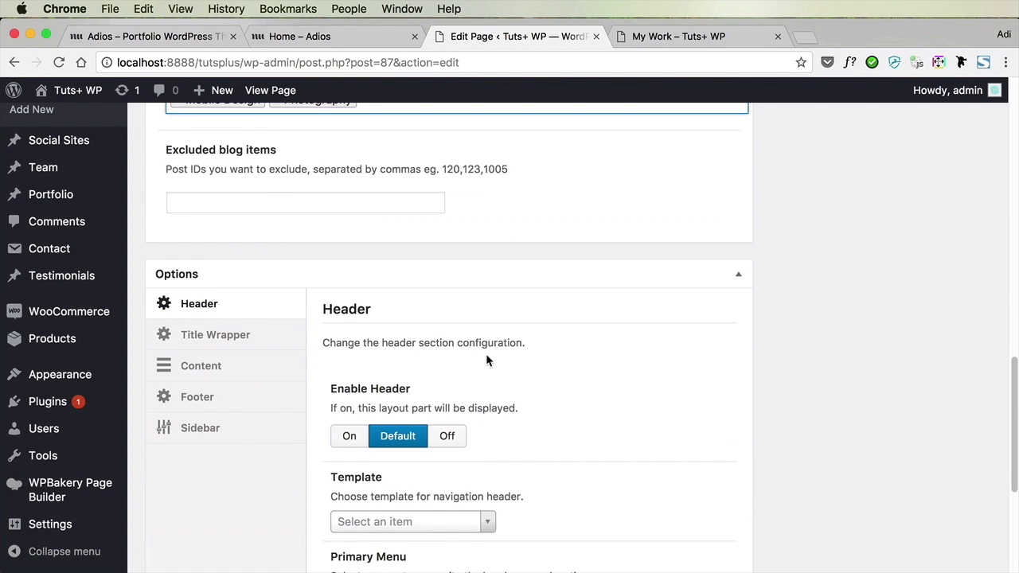
pyautogui.scroll(-2, 486, 354)
pyautogui.click(677, 36)
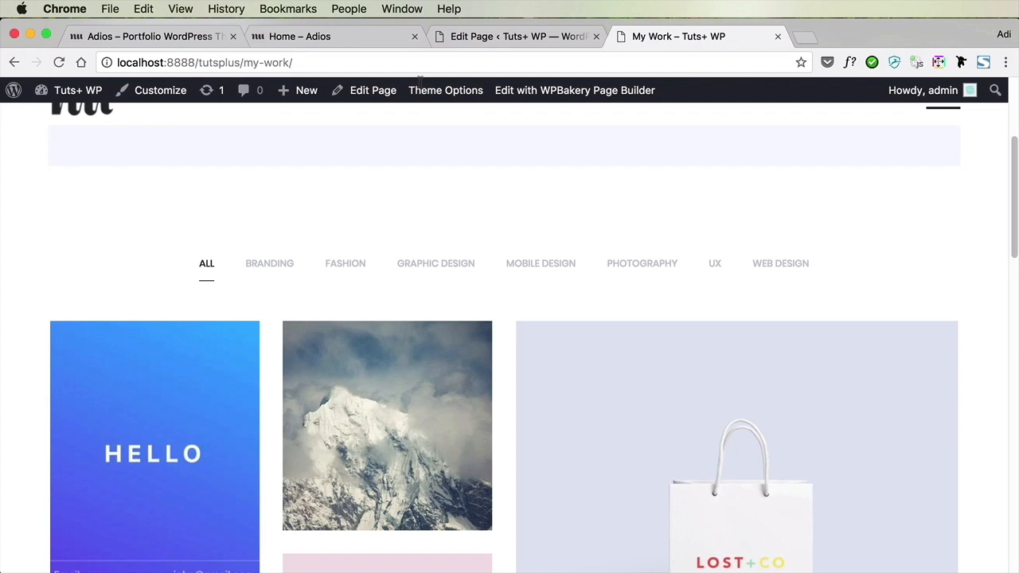
pyautogui.scroll(3, 125, 184)
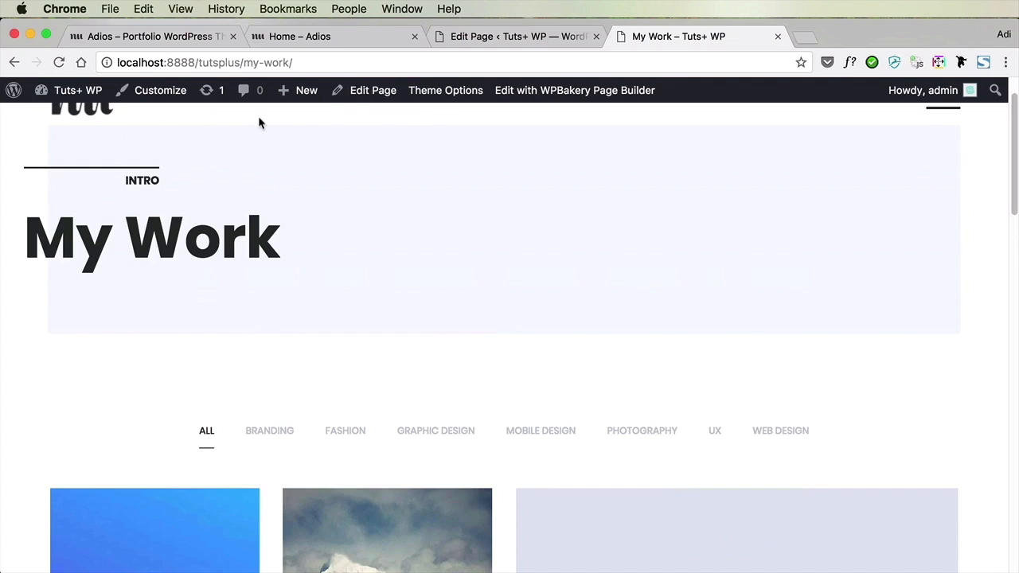
pyautogui.click(488, 38)
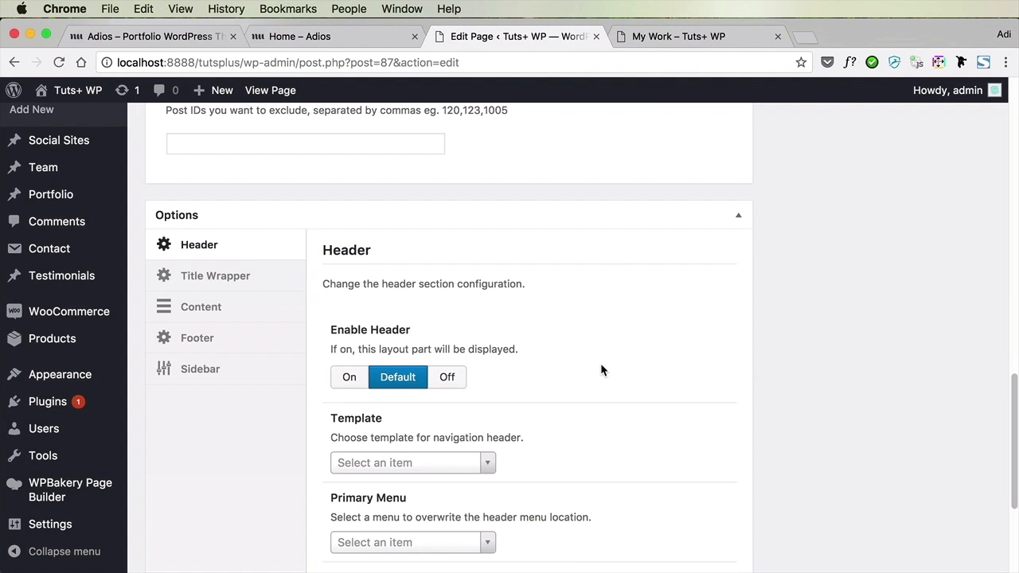
pyautogui.scroll(-5, 601, 369)
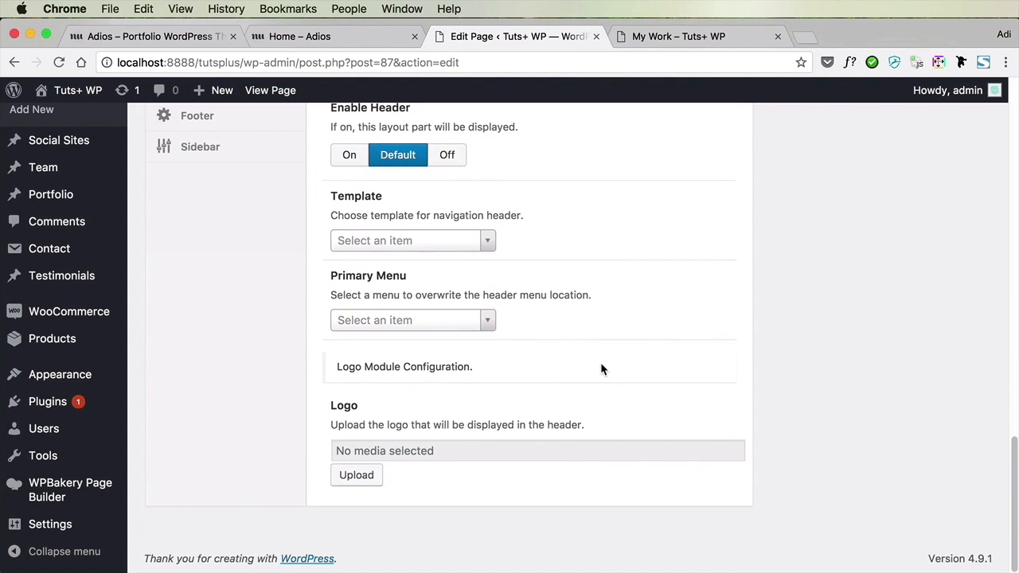
pyautogui.scroll(5, 600, 369)
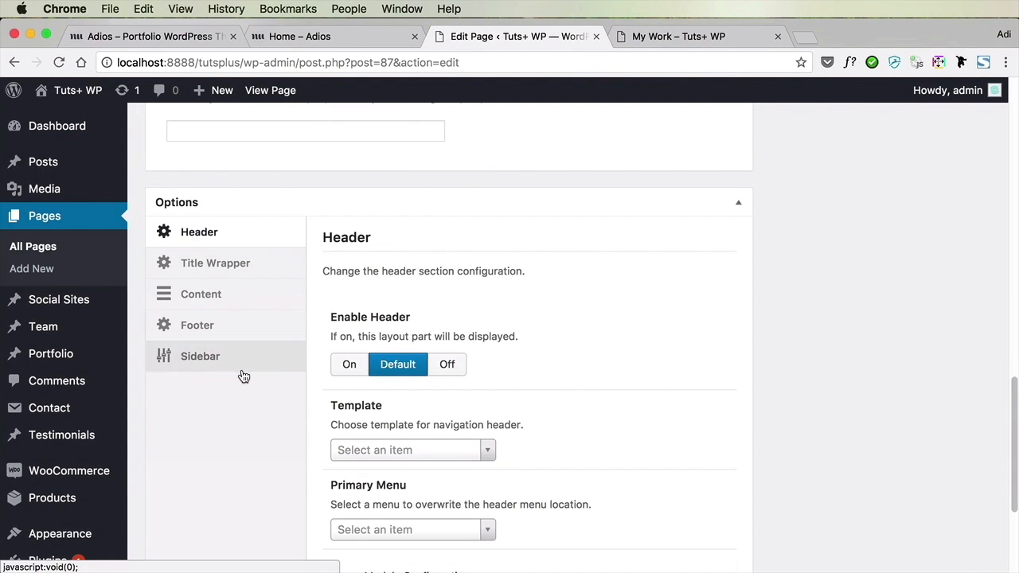
pyautogui.click(246, 269)
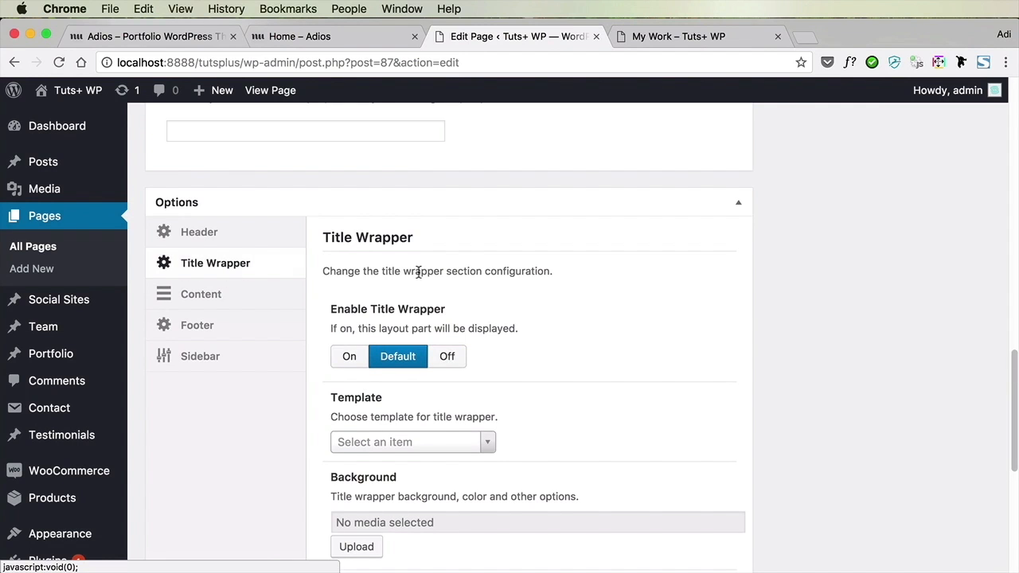
pyautogui.scroll(-9, 538, 294)
pyautogui.doubleClick(404, 476)
pyautogui.press('BackSpace')
# Update the My Work page and check its title area, category filters and portfolio items on the live site
pyautogui.scroll(10, 744, 303)
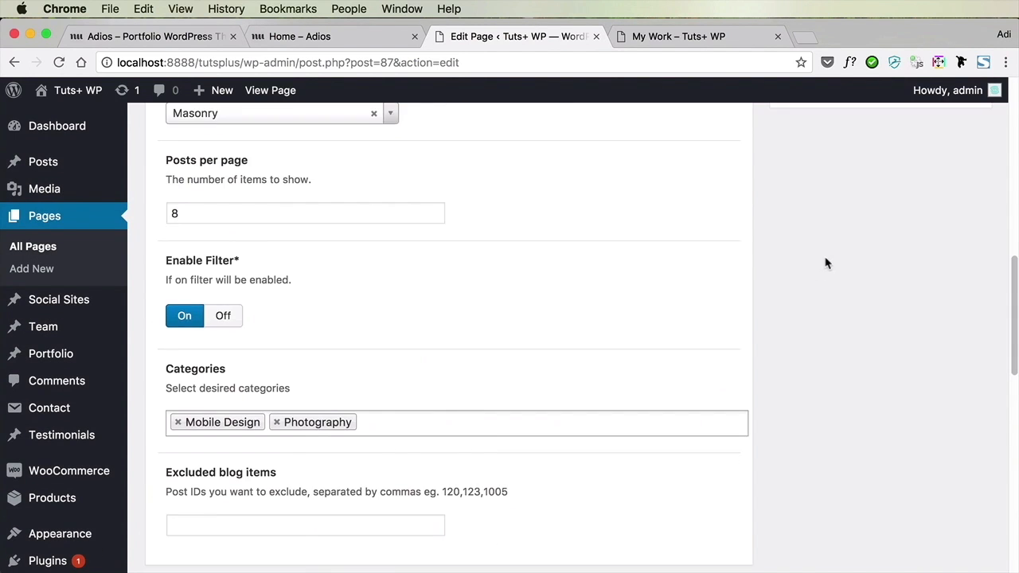
pyautogui.scroll(5, 828, 271)
pyautogui.click(953, 203)
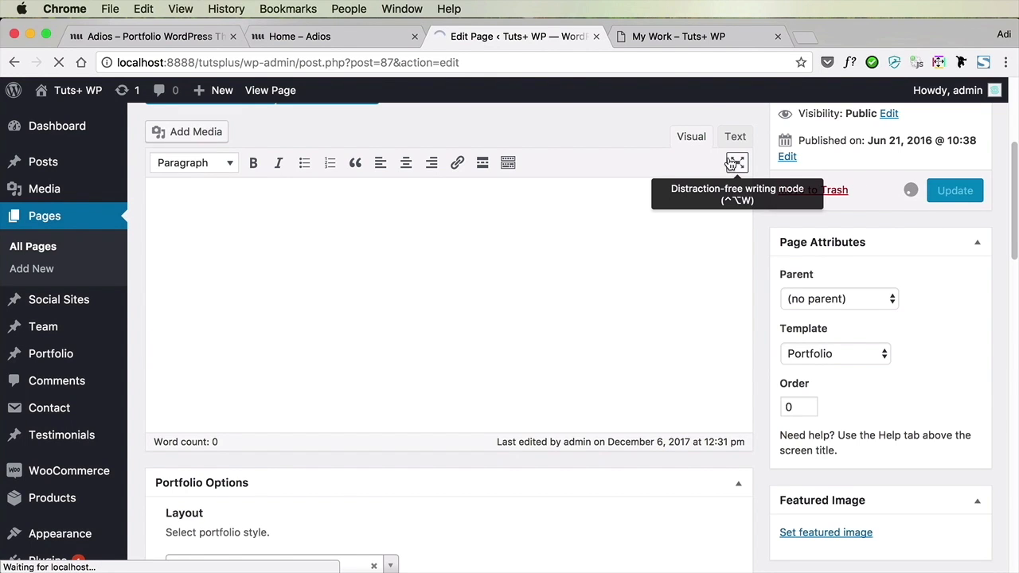
pyautogui.click(682, 36)
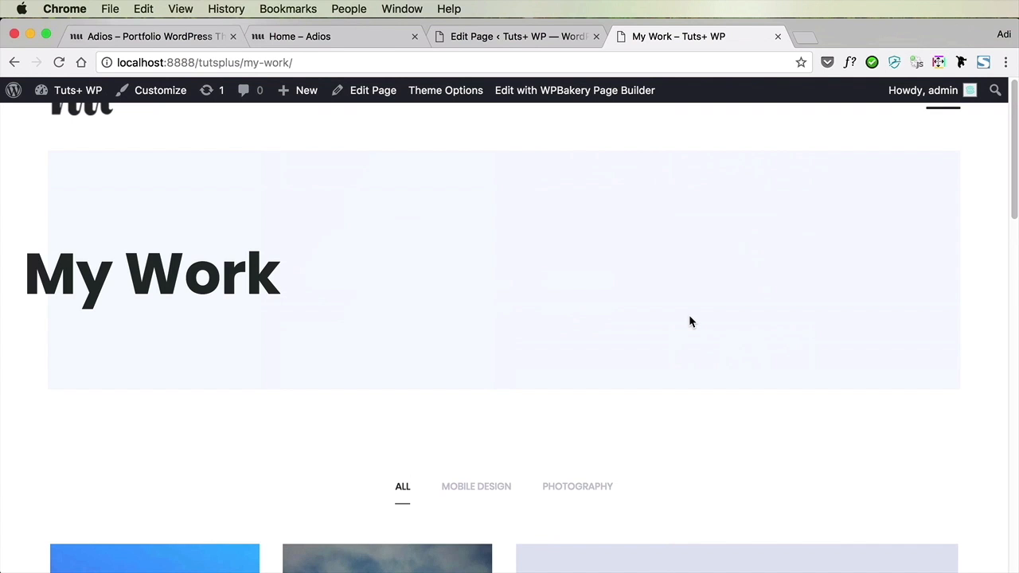
pyautogui.scroll(-4, 698, 309)
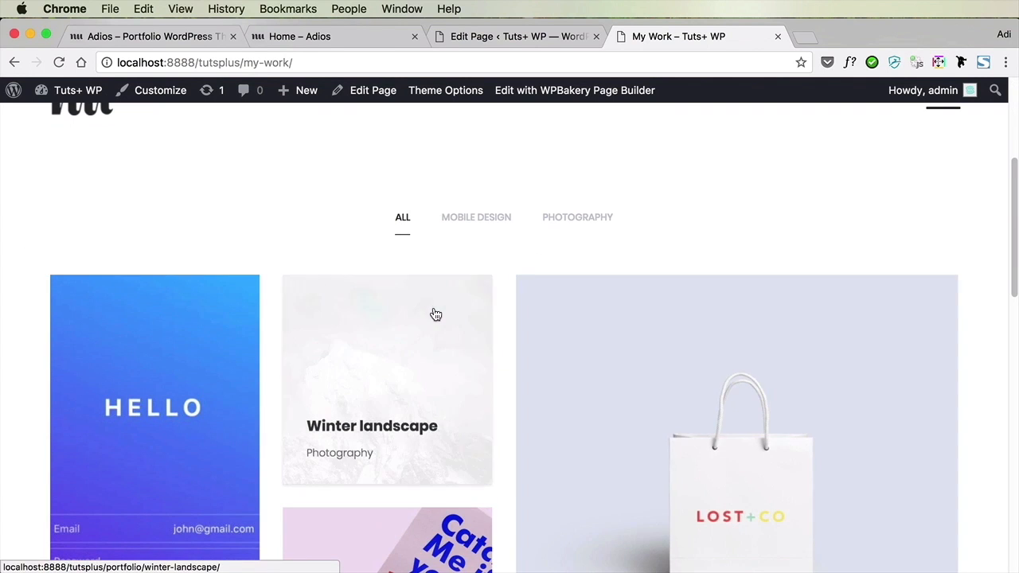
pyautogui.scroll(-3, 658, 236)
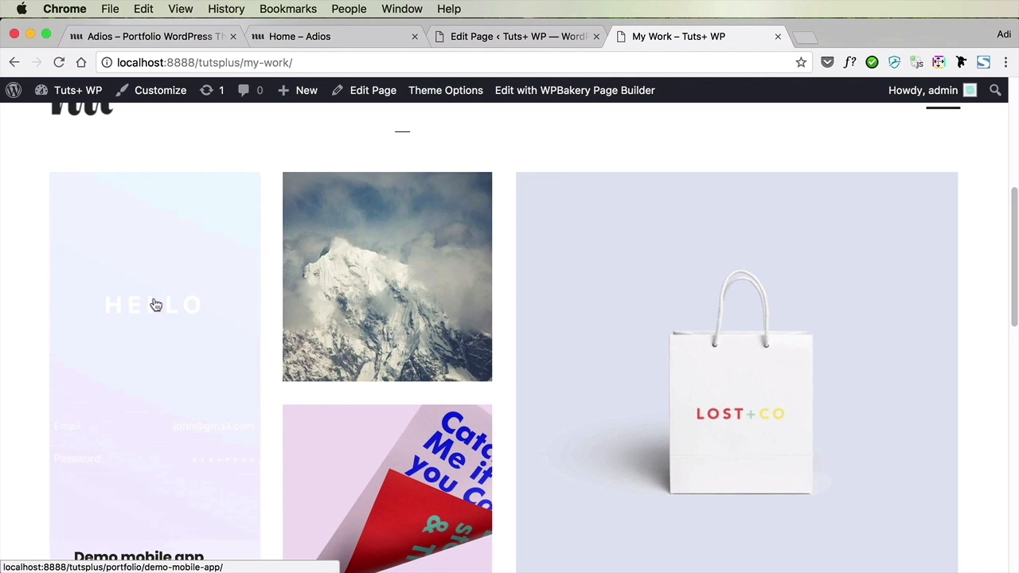
# Open the Demo mobile app portfolio item and look through its project details, gallery slides, share links and previous-item link
pyautogui.scroll(-3, 135, 371)
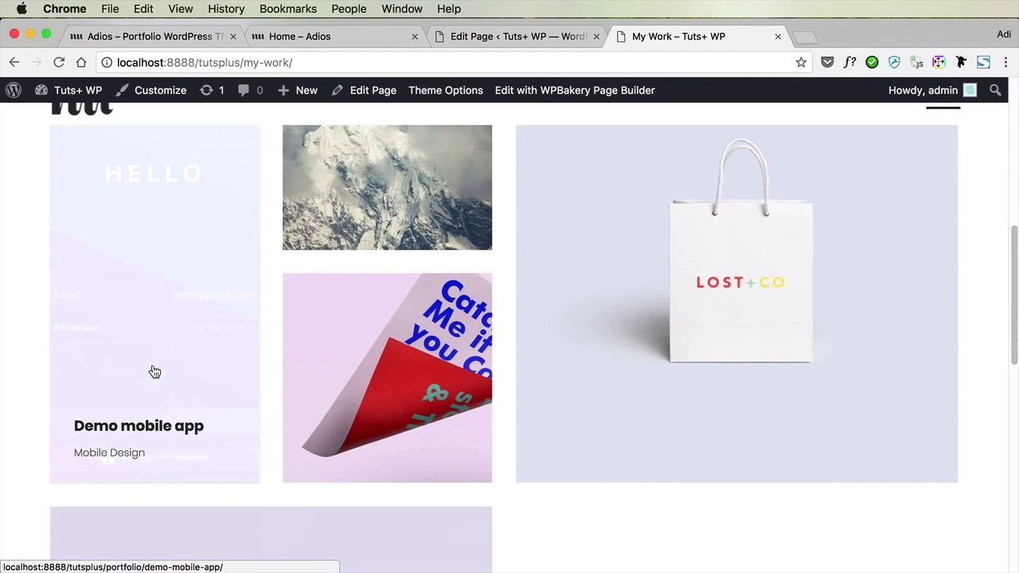
pyautogui.click(154, 260)
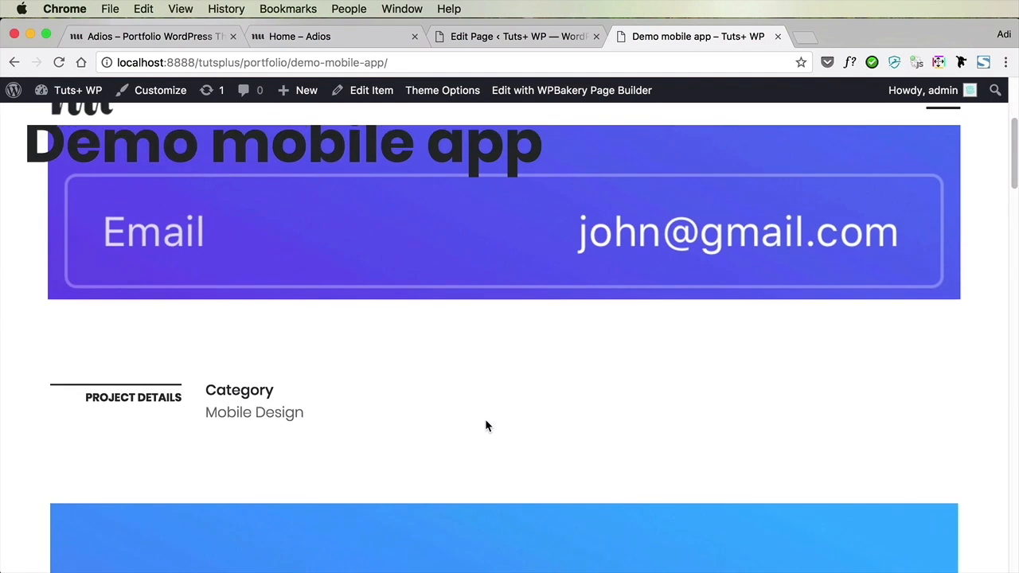
pyautogui.scroll(-10, 486, 420)
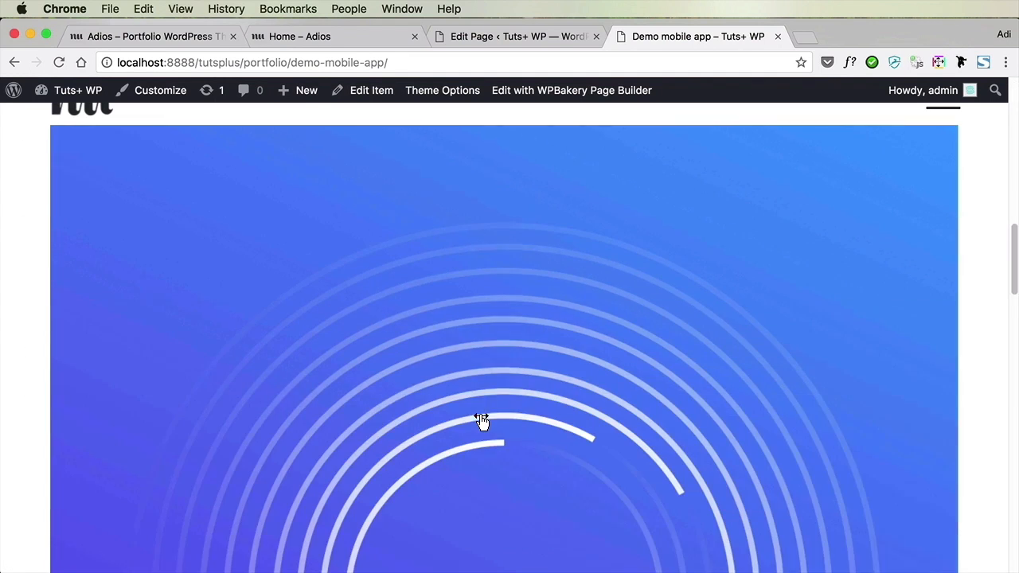
pyautogui.scroll(-5, 482, 422)
pyautogui.moveTo(724, 327); pyautogui.dragTo(482, 340)
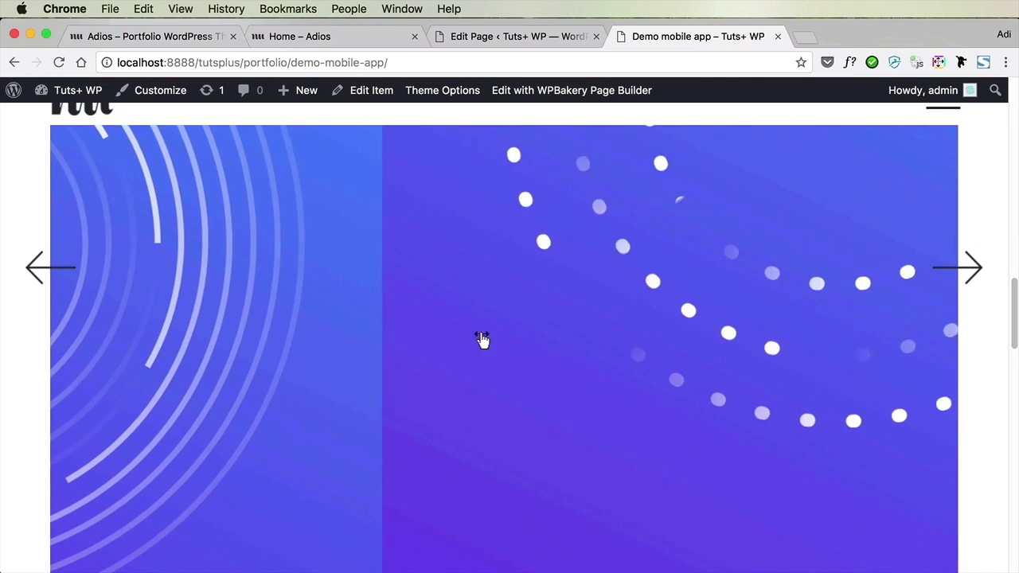
pyautogui.moveTo(644, 338); pyautogui.dragTo(298, 353)
pyautogui.moveTo(662, 318); pyautogui.dragTo(336, 377)
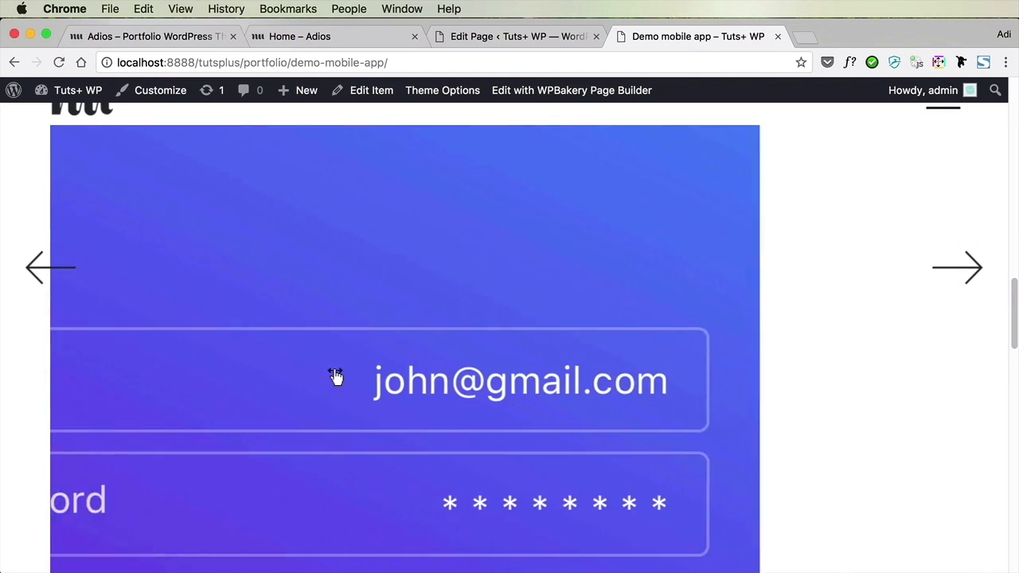
pyautogui.scroll(-4, 411, 375)
pyautogui.scroll(-5, 411, 375)
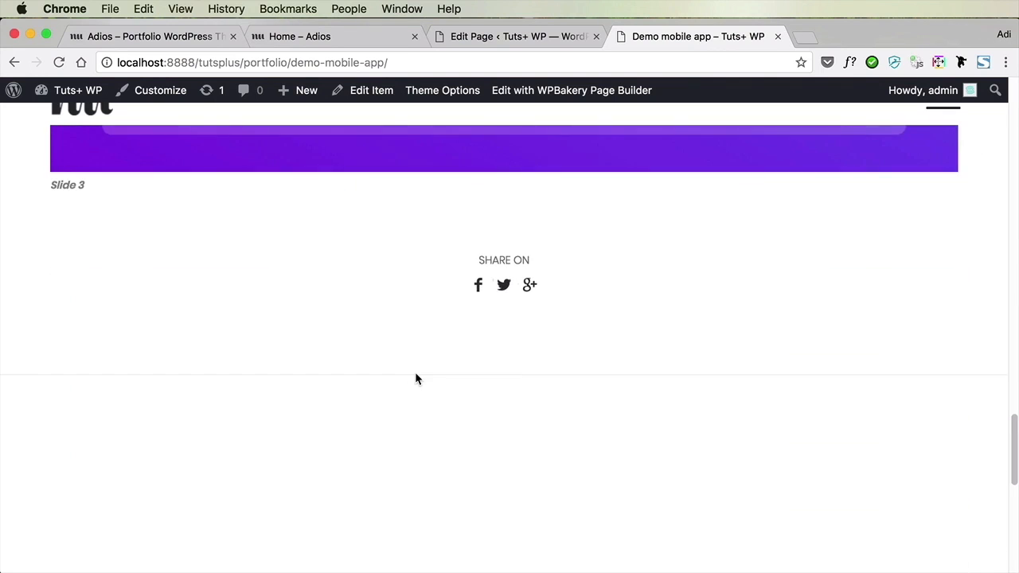
pyautogui.scroll(-5, 415, 379)
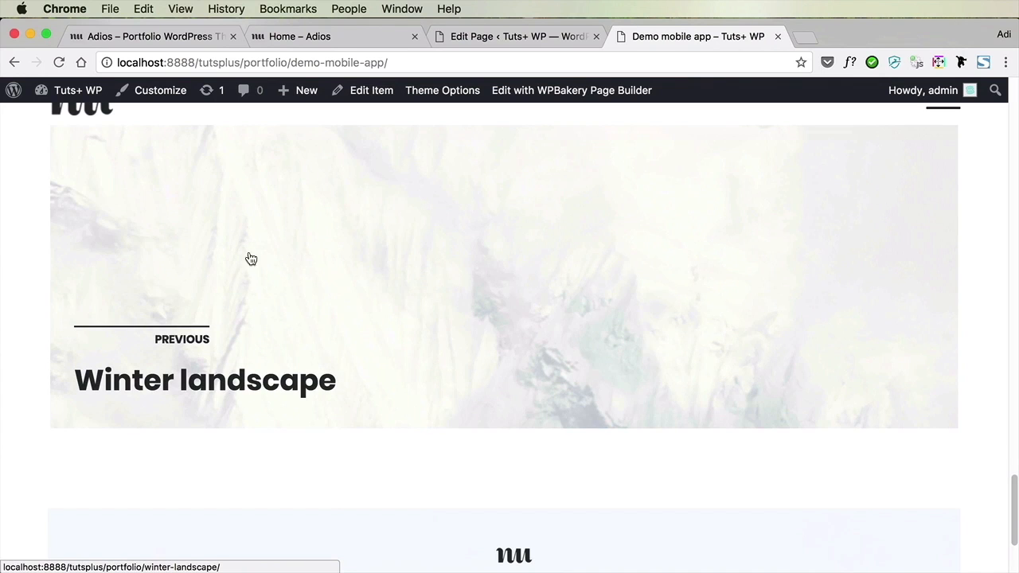
# Follow the previous-item link to Winter landscape, check its previous and next links, and return to the My Work page
pyautogui.click(414, 278)
pyautogui.scroll(-10, 426, 279)
pyautogui.scroll(-15, 423, 278)
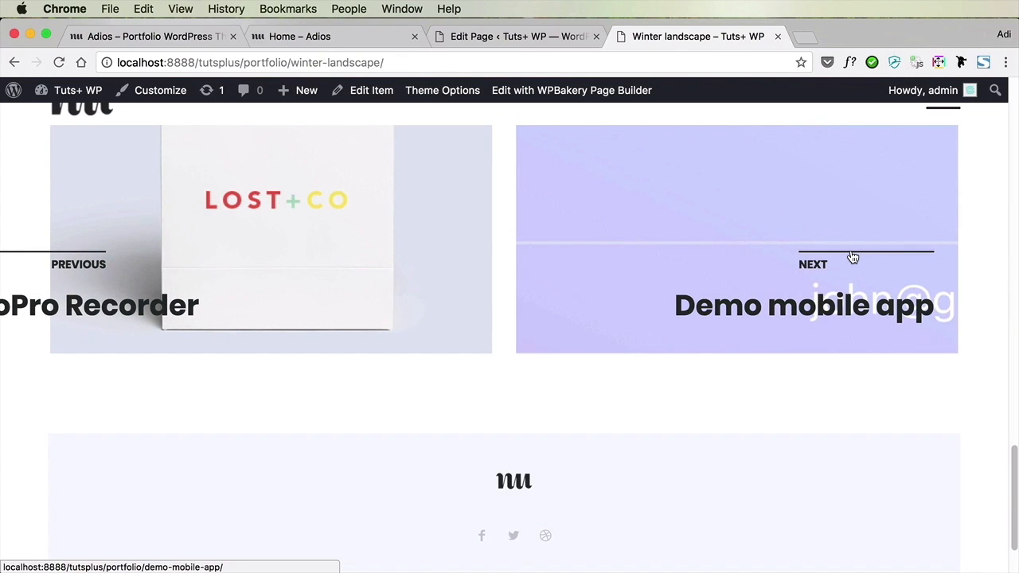
pyautogui.scroll(20, 851, 253)
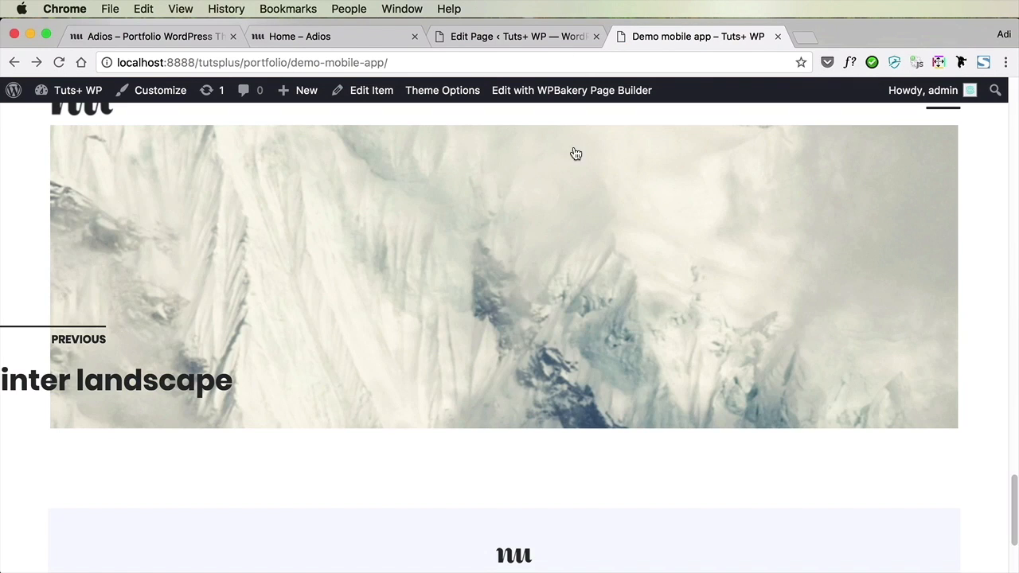
pyautogui.press('super+Left')
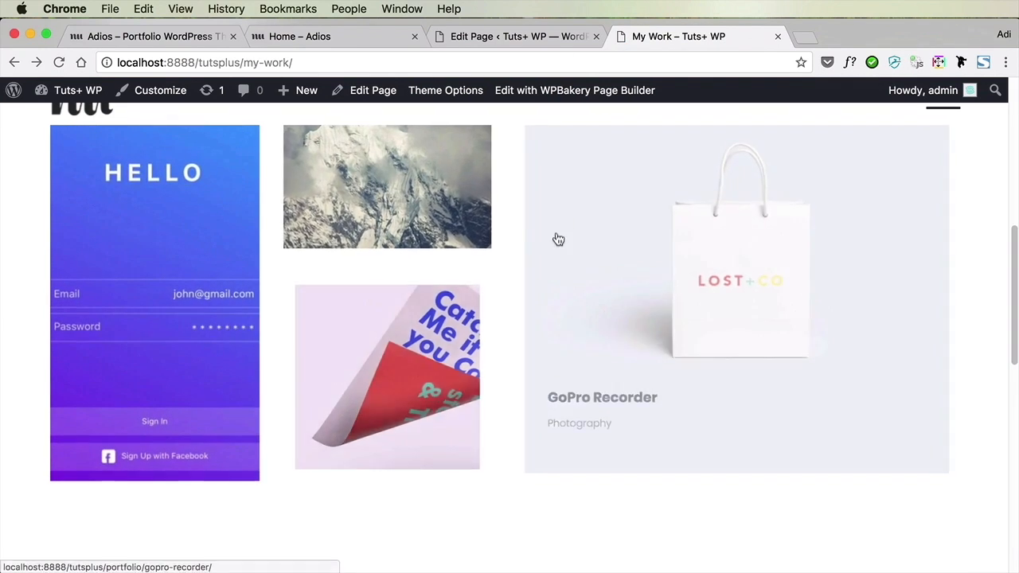
pyautogui.scroll(5, 541, 253)
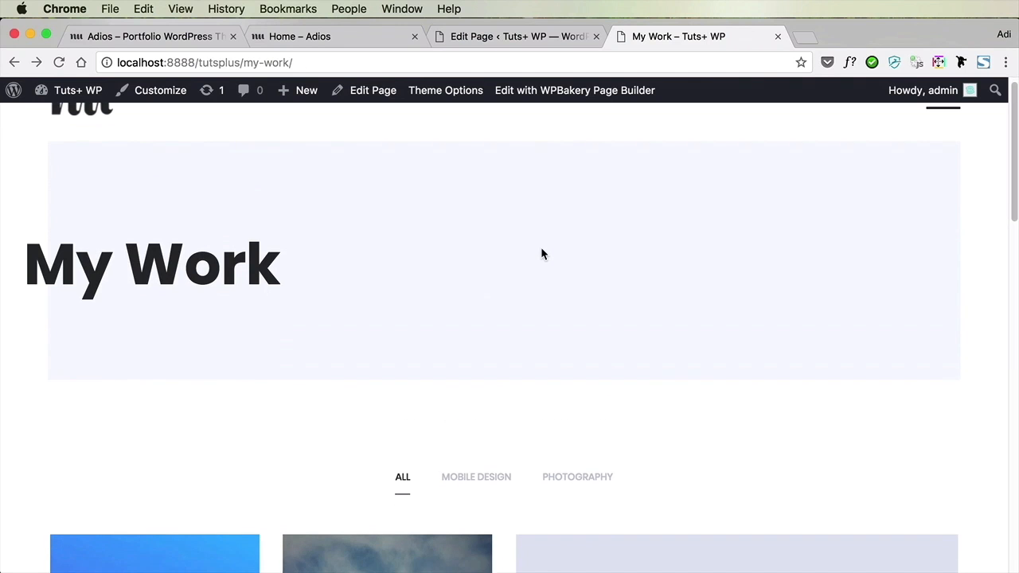
pyautogui.scroll(-2, 541, 253)
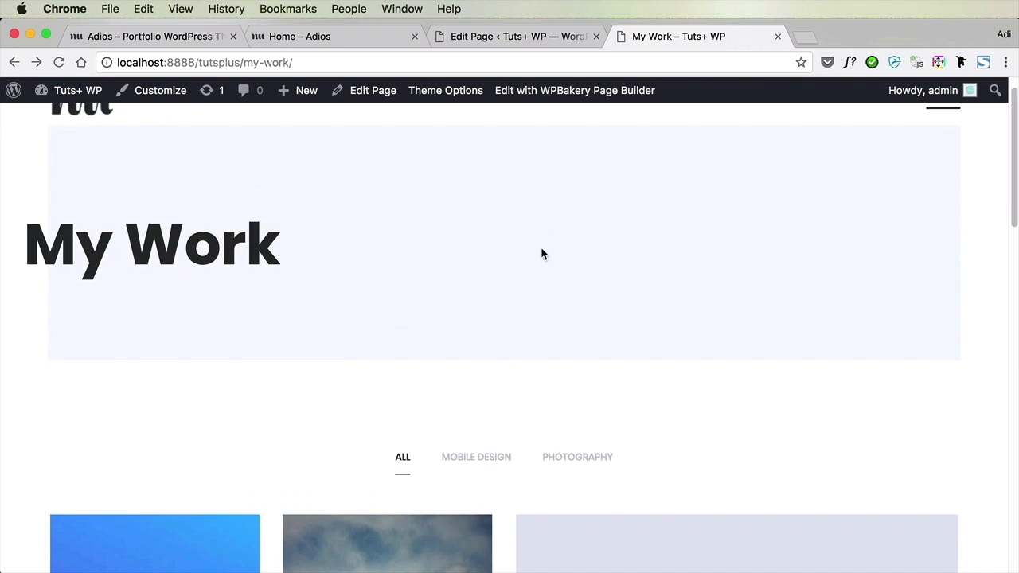
# Review the My Work page's portfolio and header options in the page editor, comparing them with the live portfolio grid
pyautogui.click(500, 47)
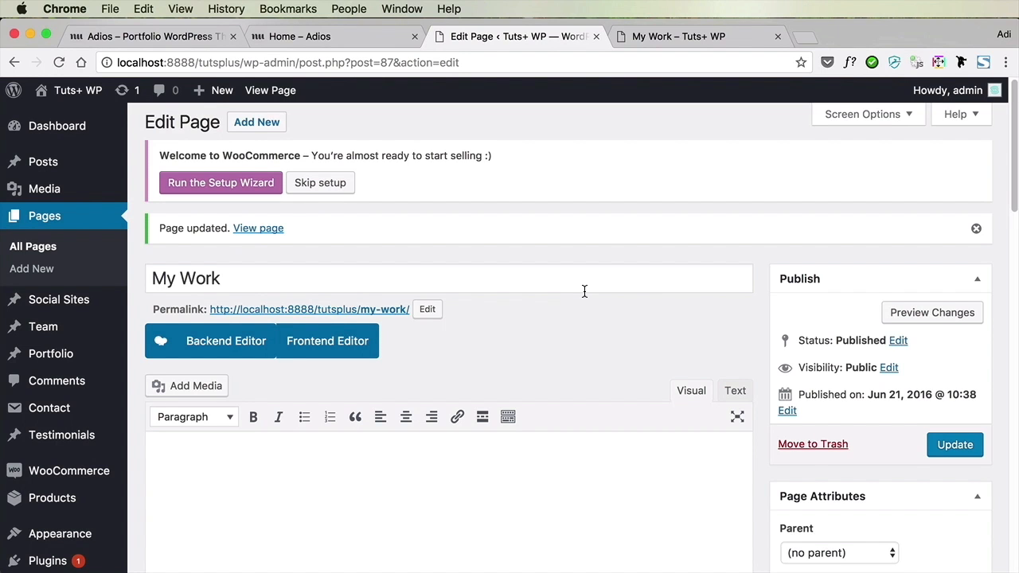
pyautogui.scroll(-1, 584, 292)
pyautogui.scroll(-6, 585, 291)
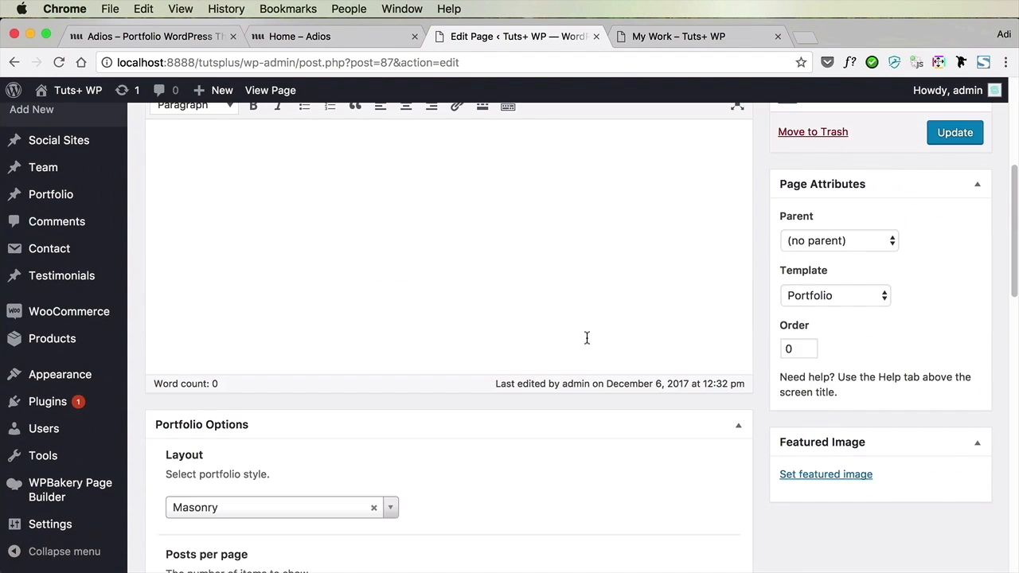
pyautogui.scroll(-5, 587, 339)
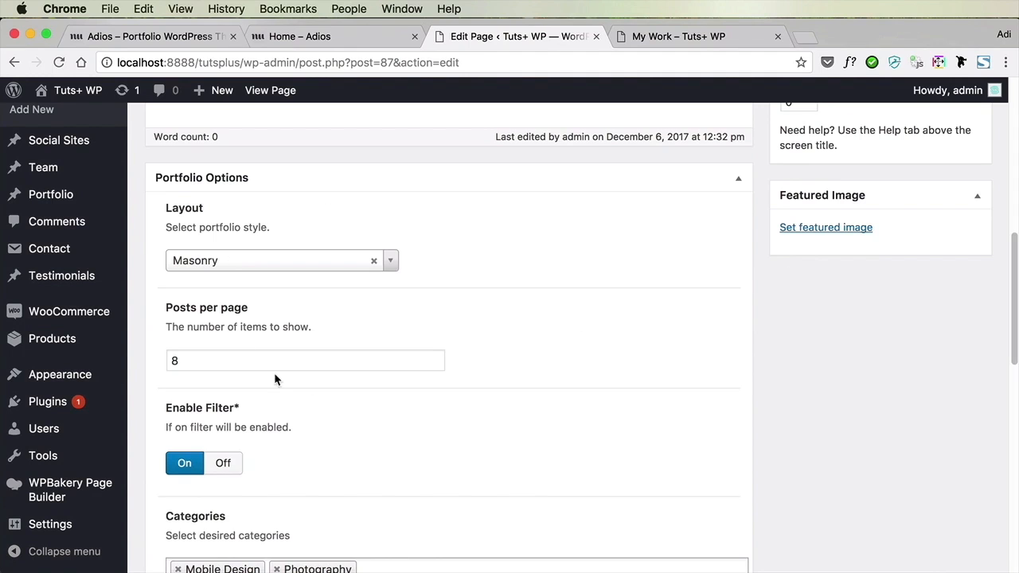
pyautogui.scroll(-4, 403, 298)
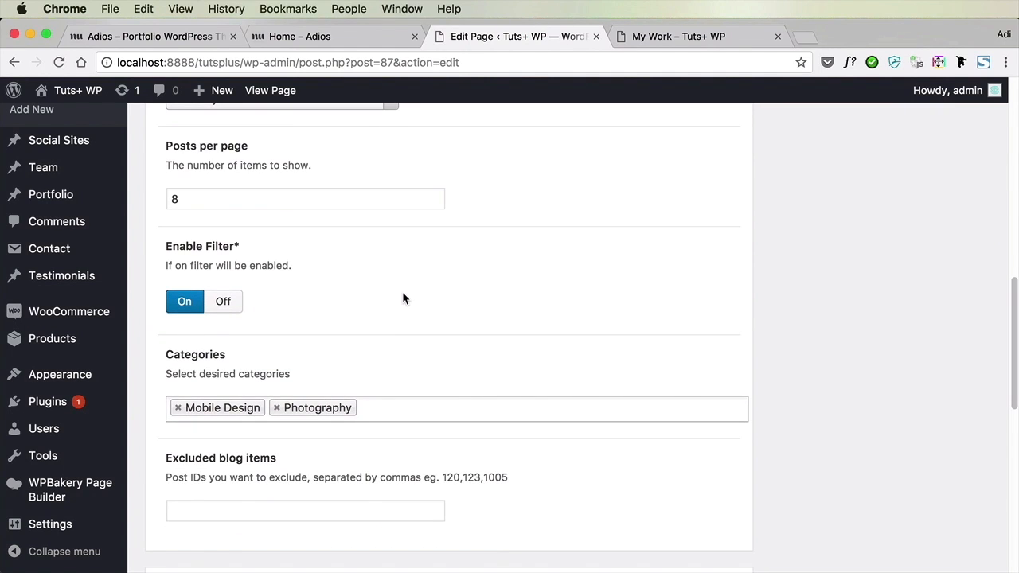
pyautogui.scroll(-3, 403, 298)
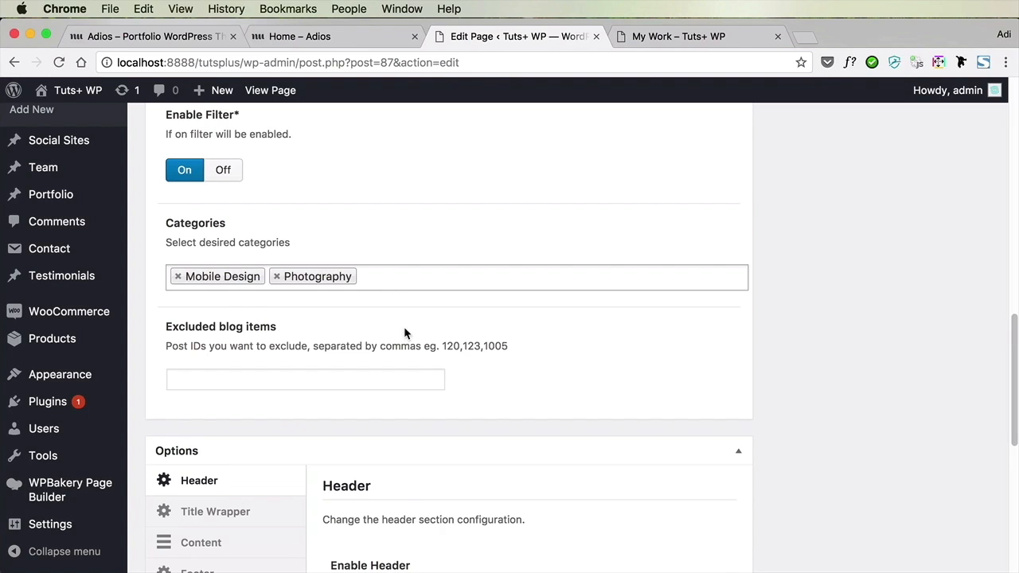
pyautogui.scroll(-10, 404, 326)
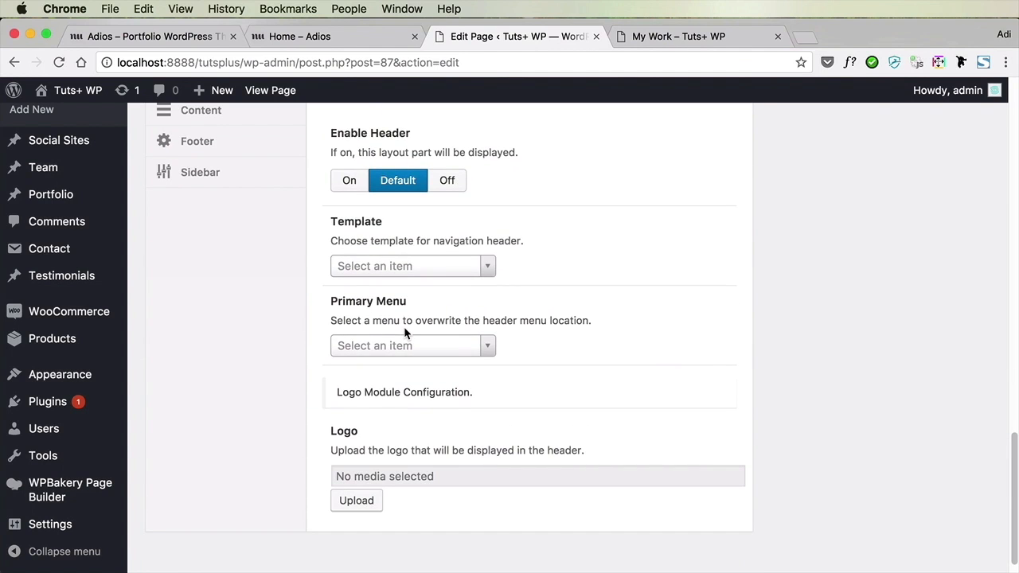
pyautogui.click(669, 36)
pyautogui.scroll(-8, 621, 351)
pyautogui.scroll(-2, 621, 356)
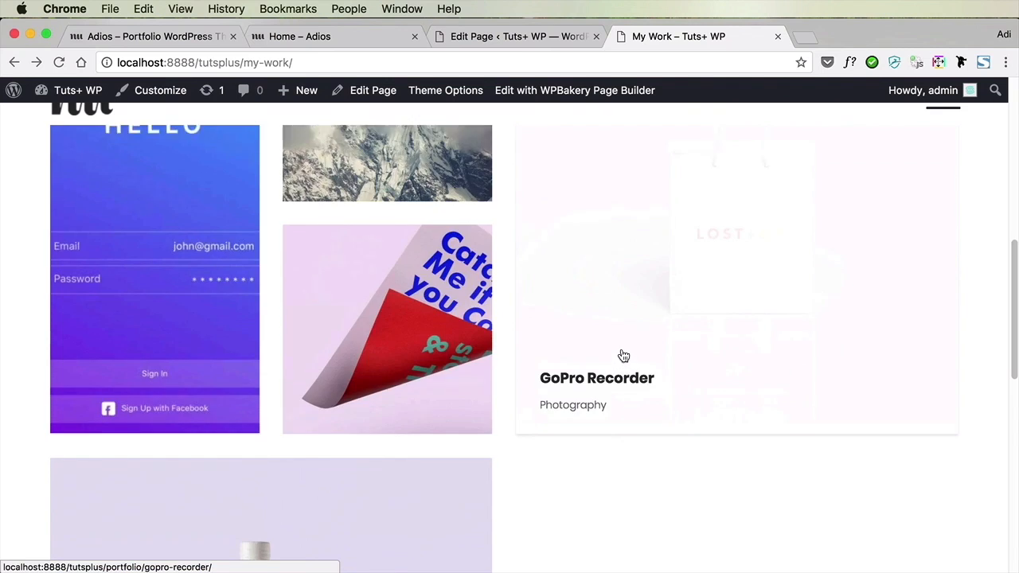
pyautogui.scroll(10, 621, 355)
pyautogui.click(514, 40)
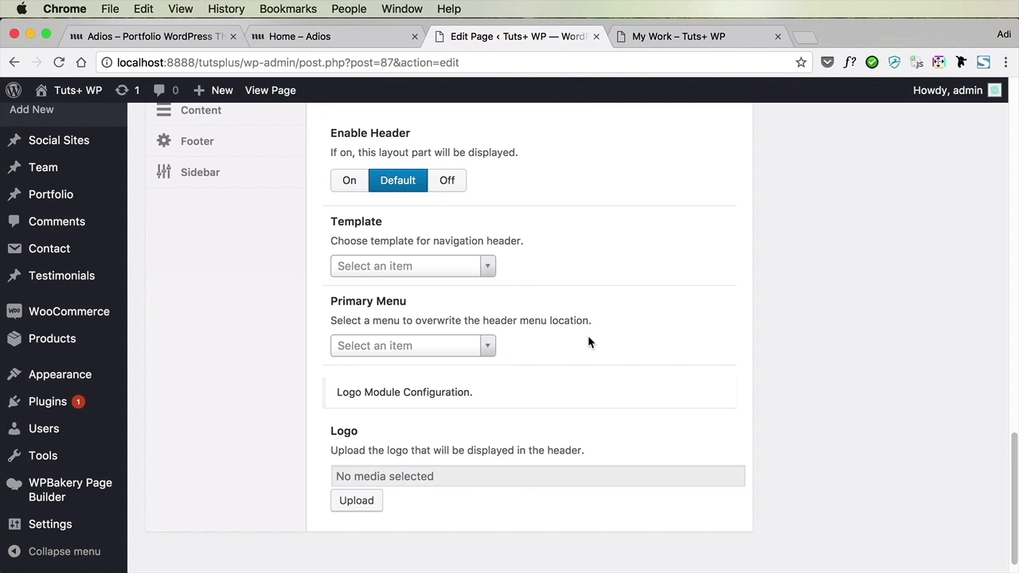
pyautogui.scroll(10, 587, 342)
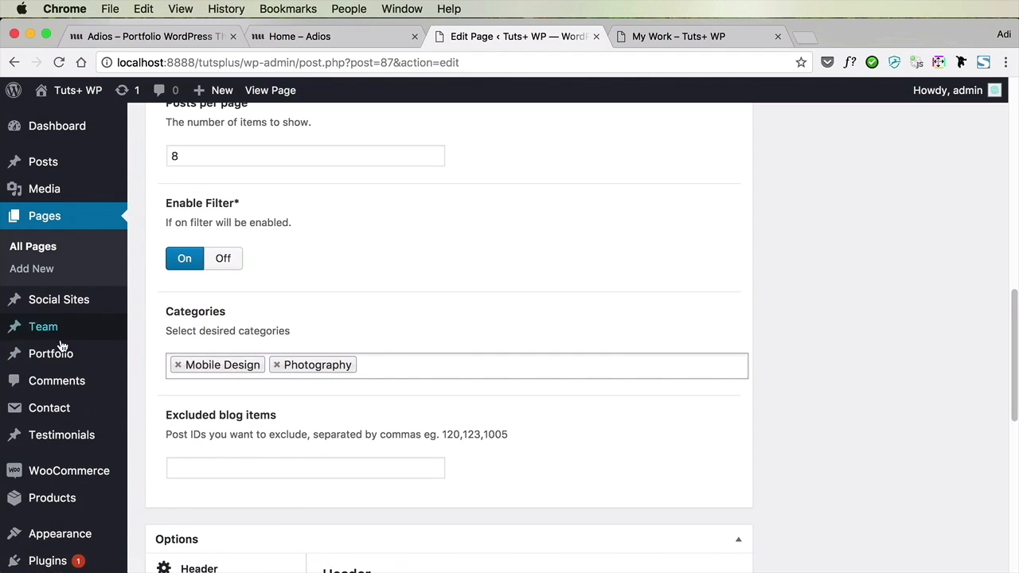
# Create a new portfolio item titled Background and assign it to the Graphic Design category
pyautogui.moveTo(58, 363)
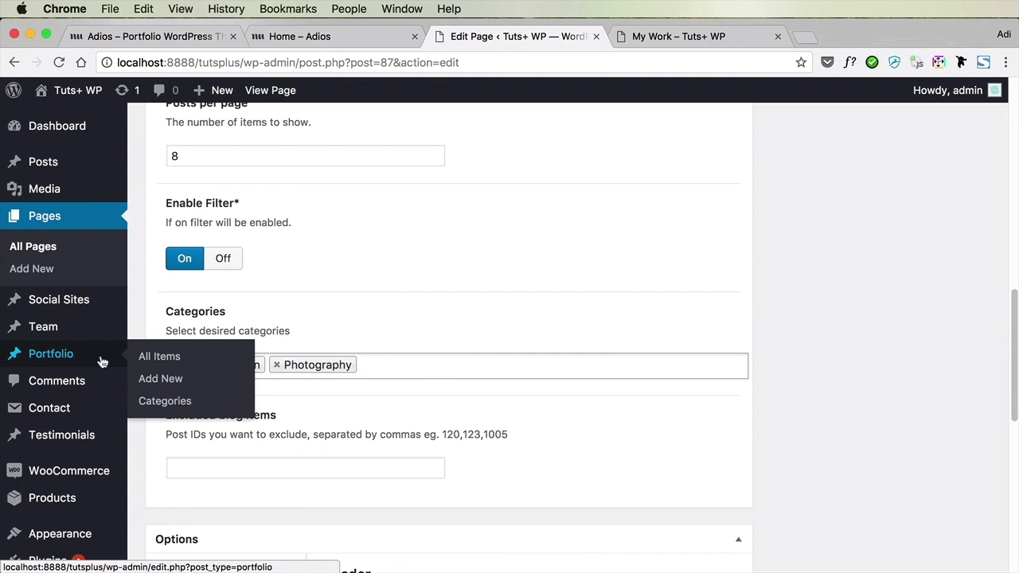
pyautogui.click(158, 381)
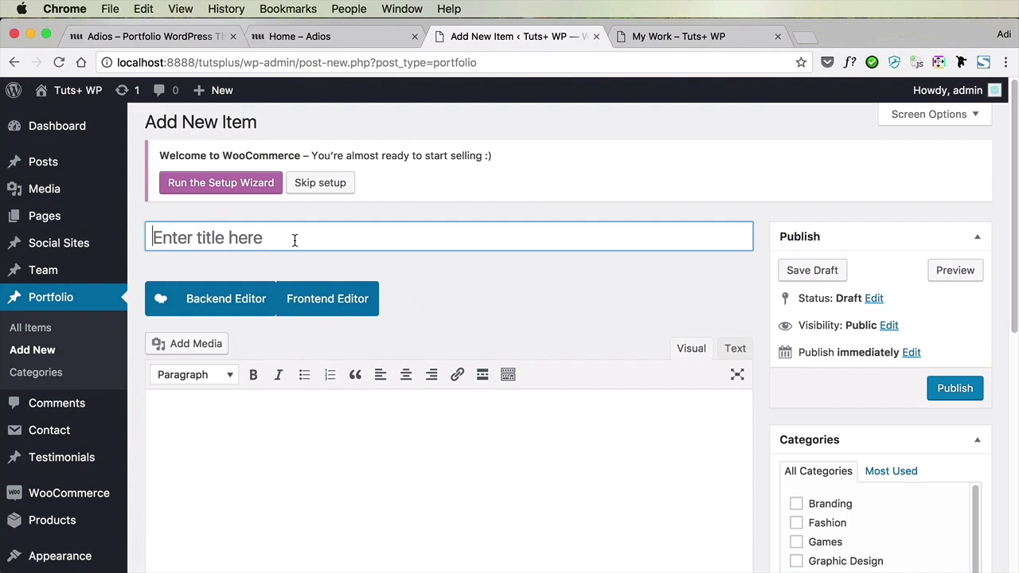
pyautogui.write('Background')
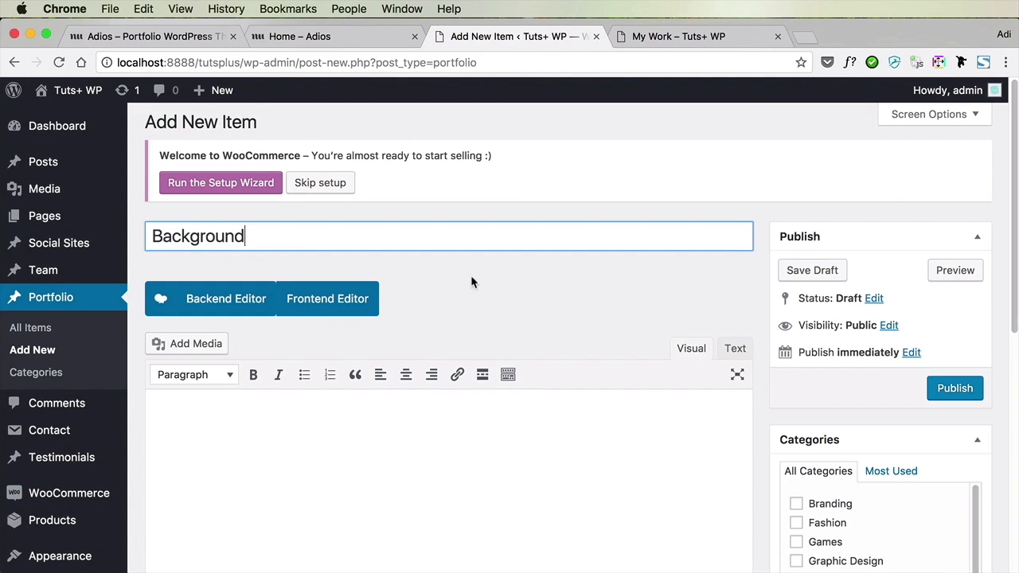
pyautogui.scroll(-5, 828, 398)
pyautogui.click(830, 434)
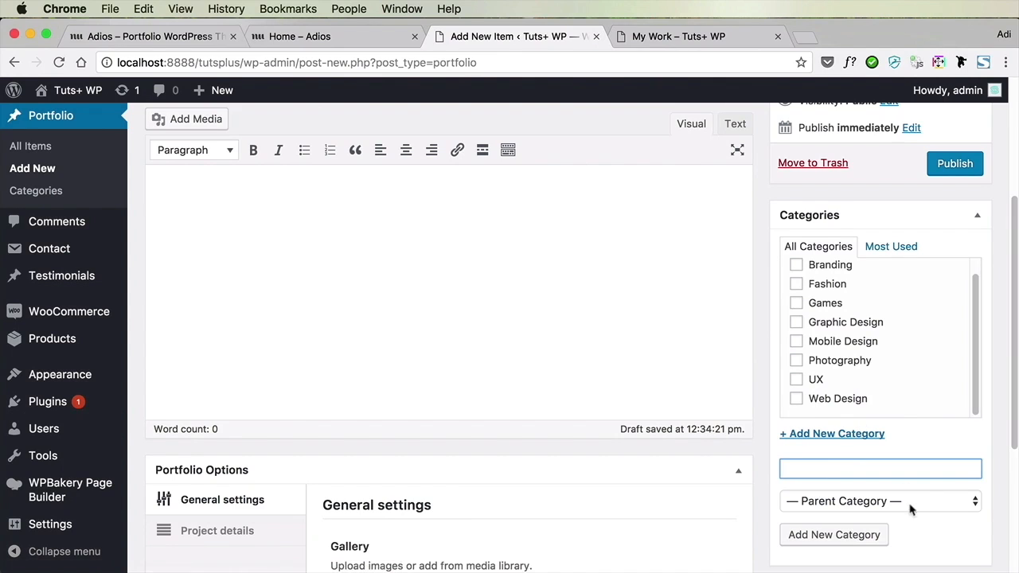
pyautogui.click(792, 325)
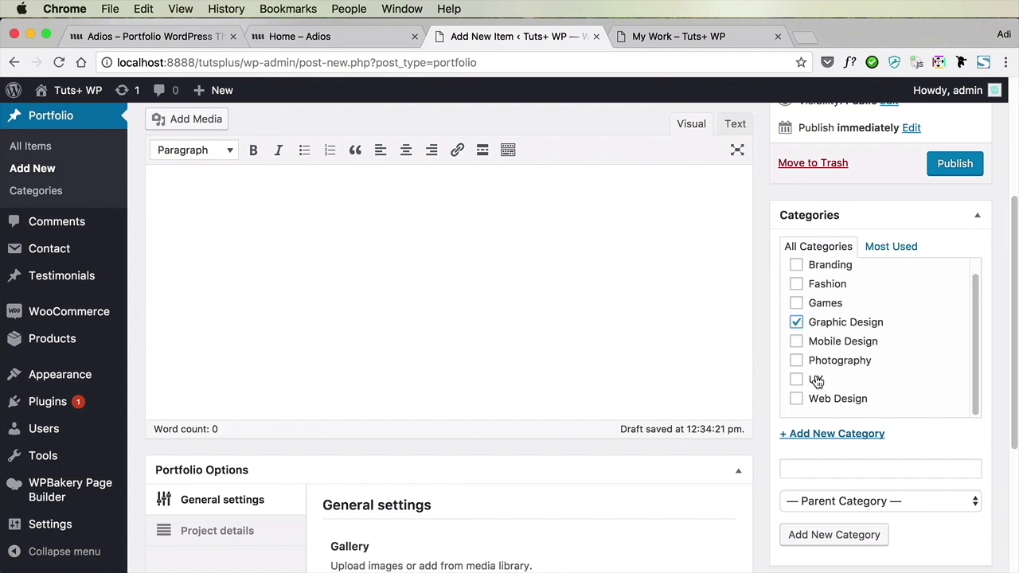
# Add the green-and-gold bokeh image from the media library as the item's gallery slide, titled "Abstract background"
pyautogui.scroll(-5, 844, 427)
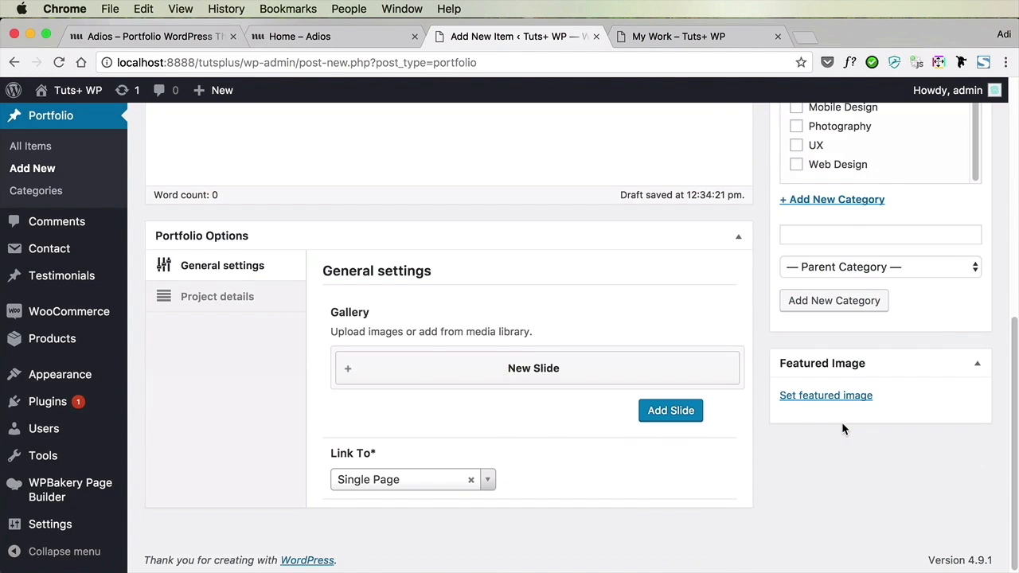
pyautogui.click(349, 367)
pyautogui.click(390, 407)
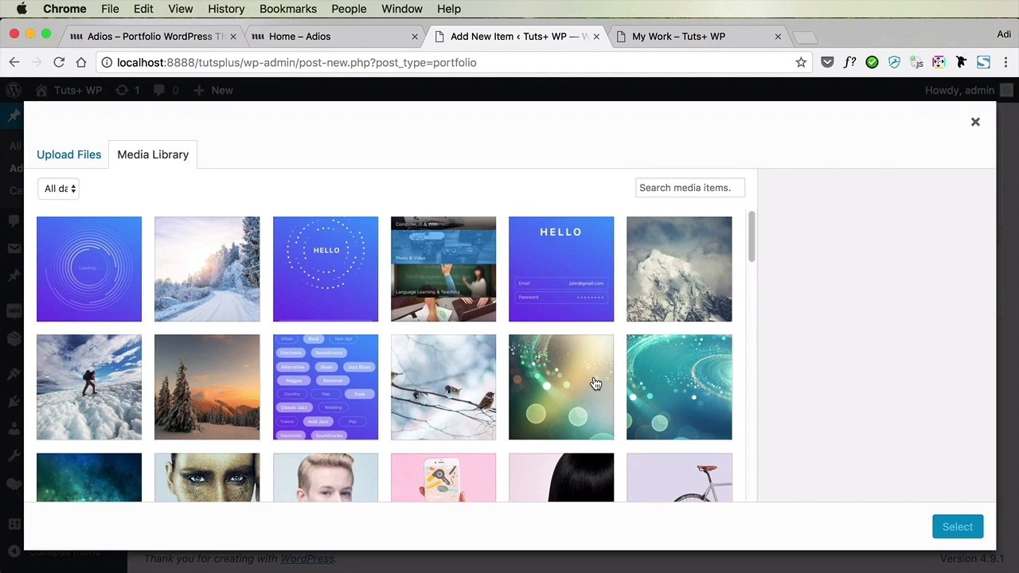
pyautogui.click(596, 384)
pyautogui.click(956, 528)
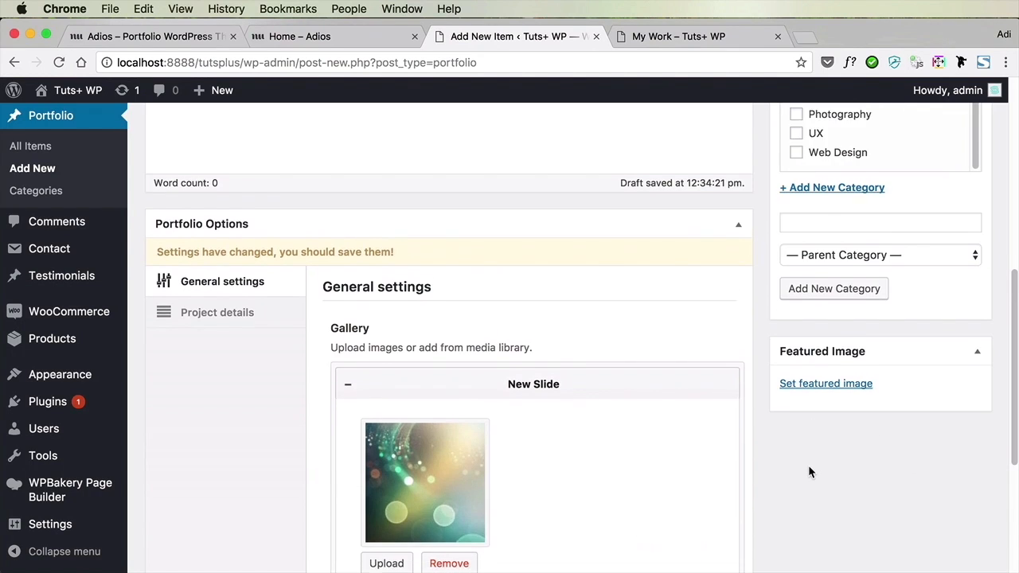
pyautogui.scroll(-5, 809, 469)
pyautogui.click(508, 337)
pyautogui.write('Abs')
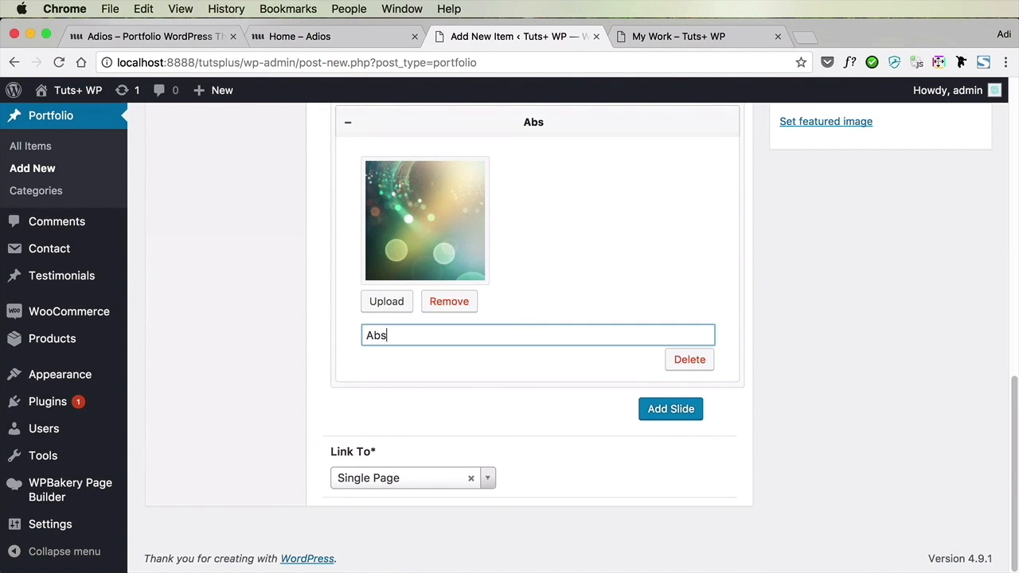
pyautogui.write('tract background')
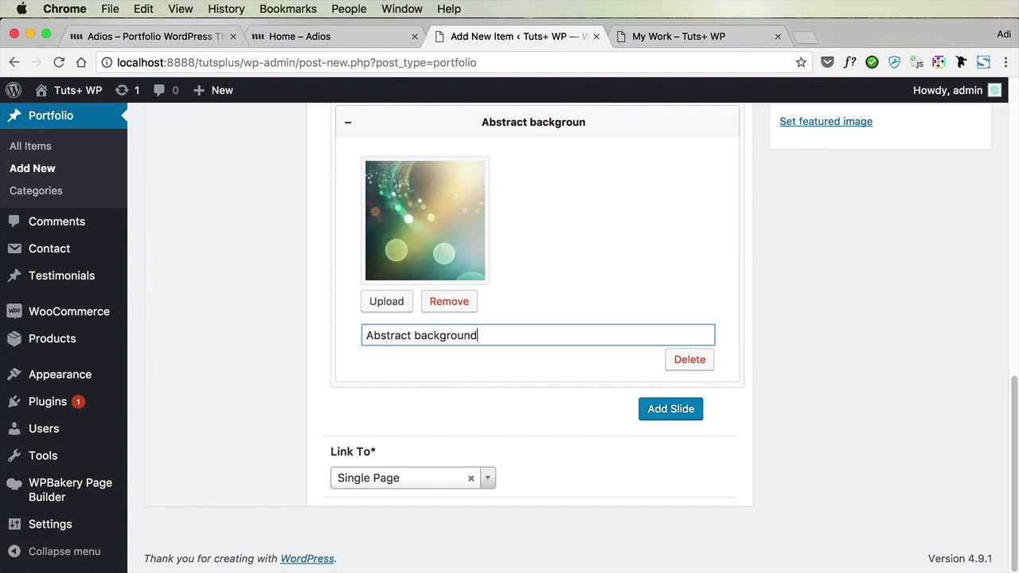
# Review the Link To choices for the portfolio item, leaving it set to Single Page
pyautogui.click(414, 482)
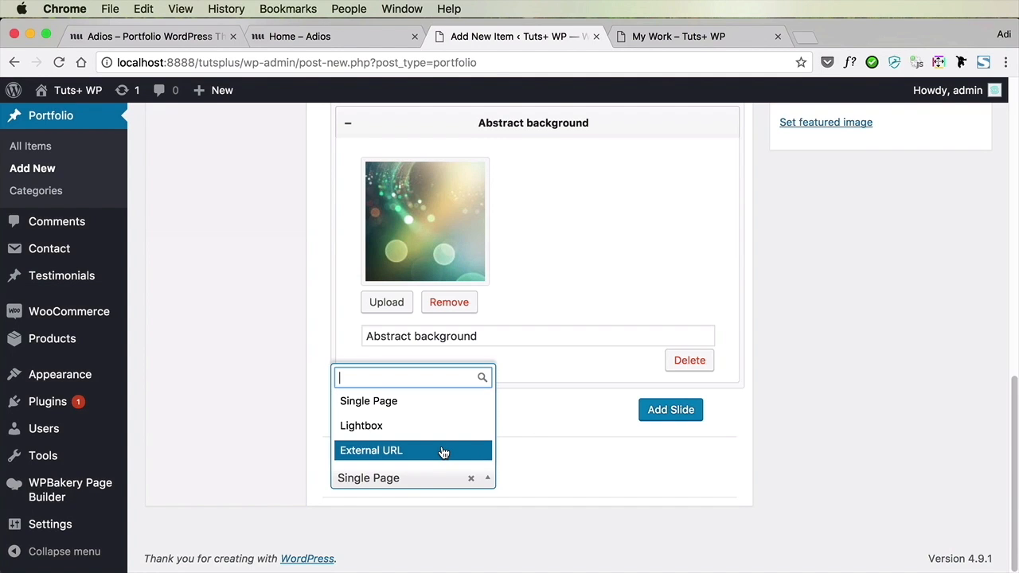
pyautogui.click(468, 411)
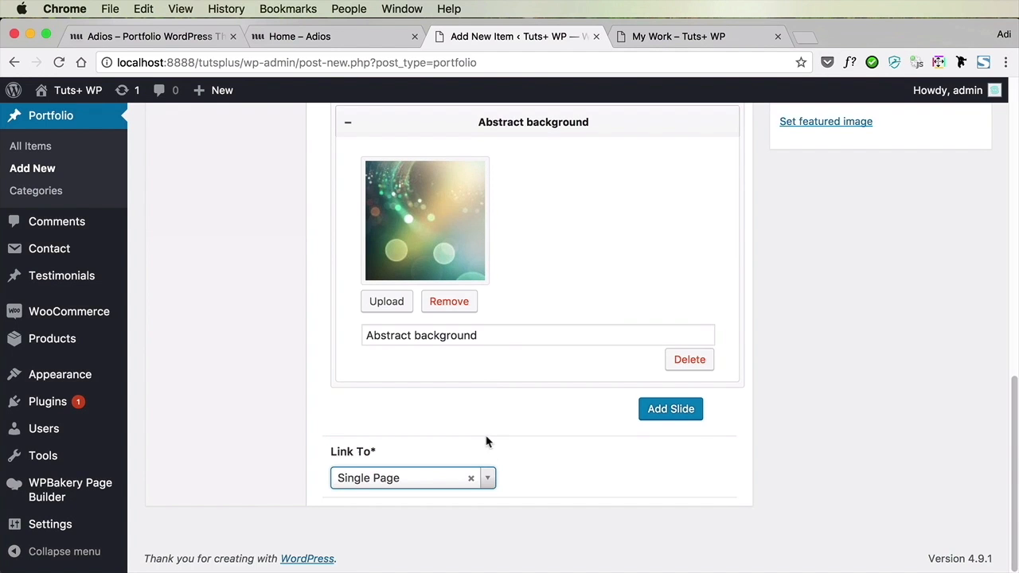
pyautogui.scroll(5, 582, 495)
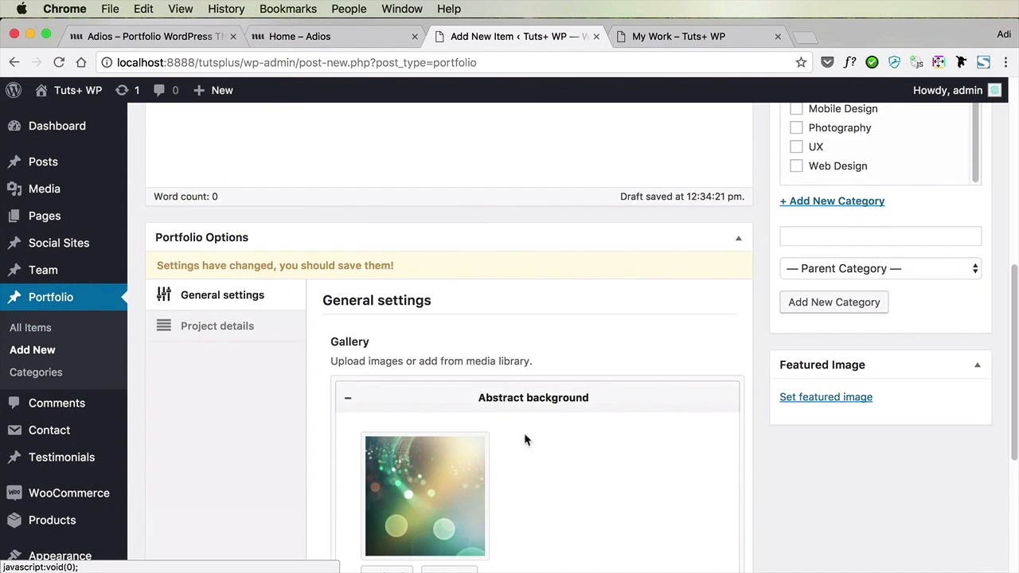
pyautogui.scroll(-5, 570, 439)
pyautogui.click(425, 478)
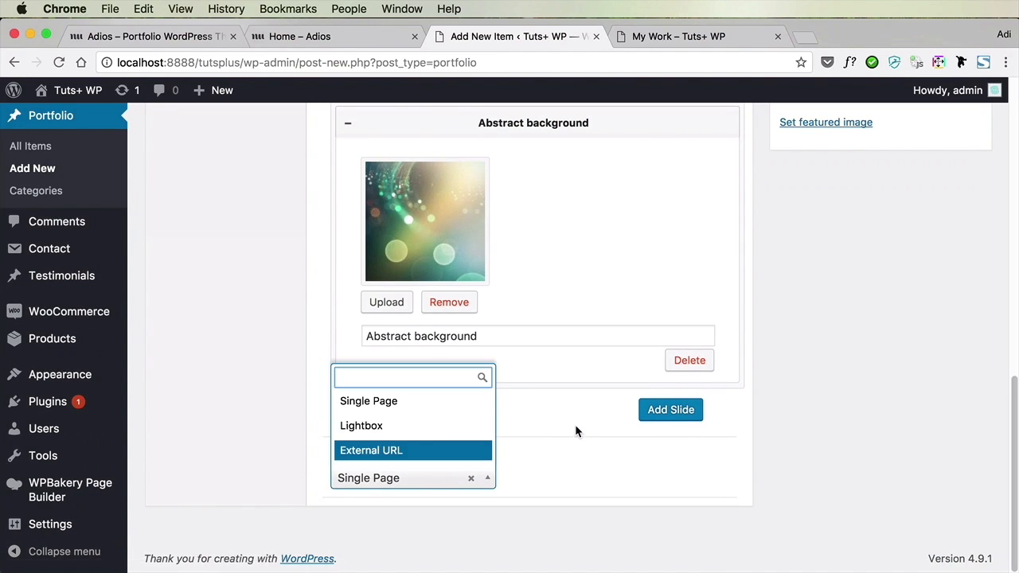
# Fill in the project details with Envato as the client, Sr. as the designer title, and the designer's full name
pyautogui.scroll(6, 575, 424)
pyautogui.click(258, 415)
pyautogui.scroll(-3, 549, 446)
pyautogui.scroll(-2, 449, 393)
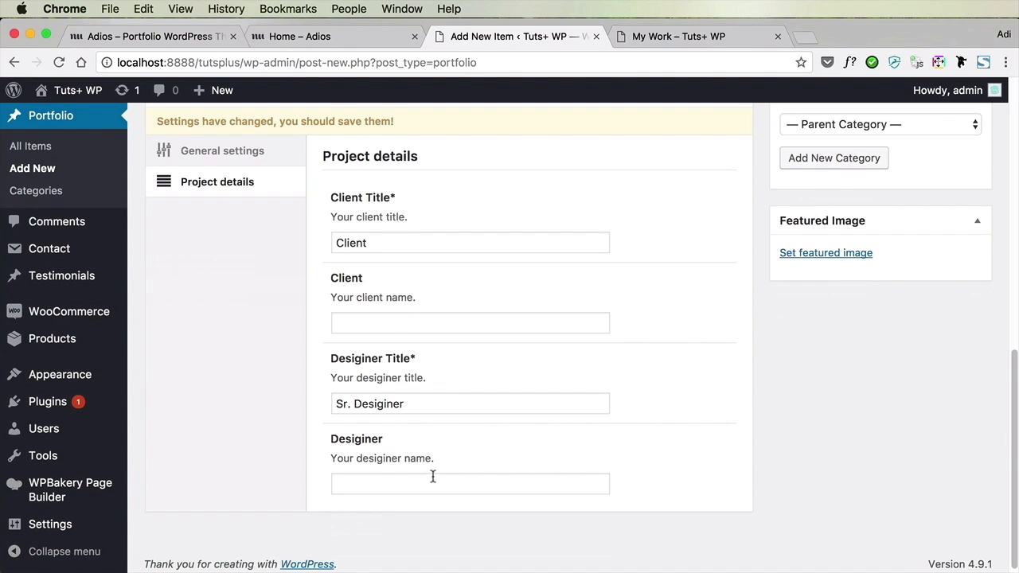
pyautogui.click(431, 327)
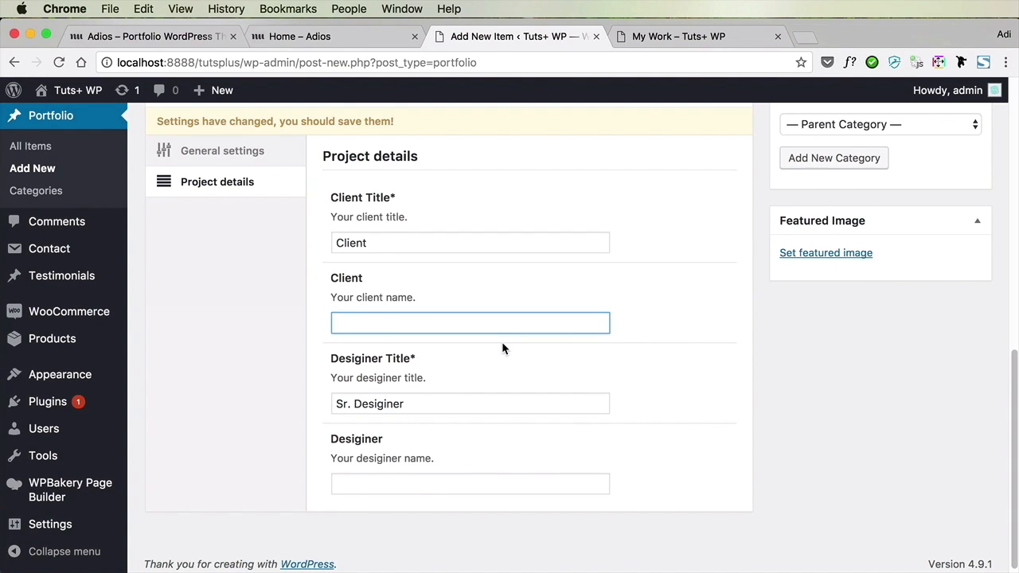
pyautogui.write('Envato')
pyautogui.press('Tab')
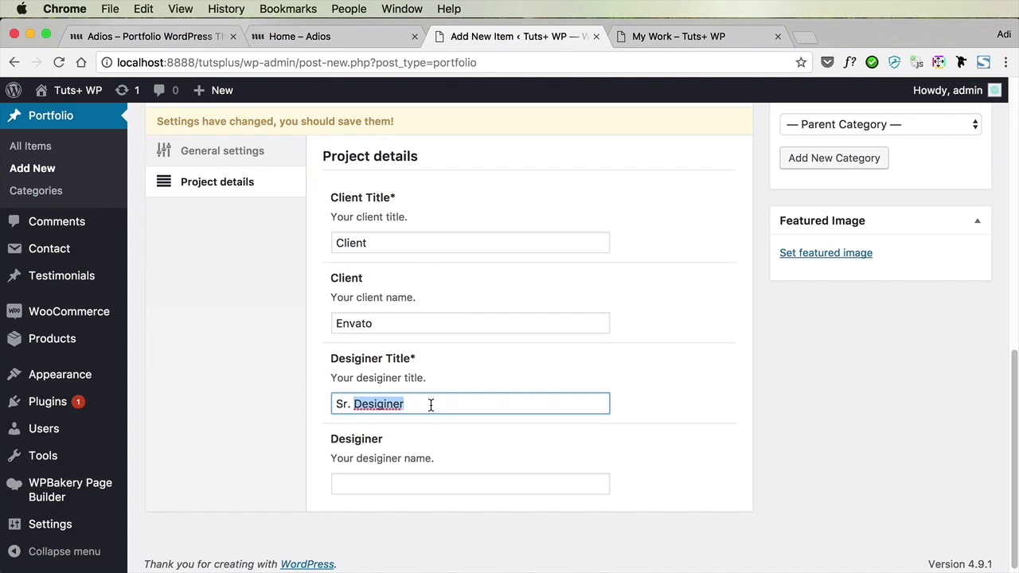
pyautogui.press('BackSpace')
pyautogui.press('BackSpace')
pyautogui.press('BackSpace')
pyautogui.press('Tab')
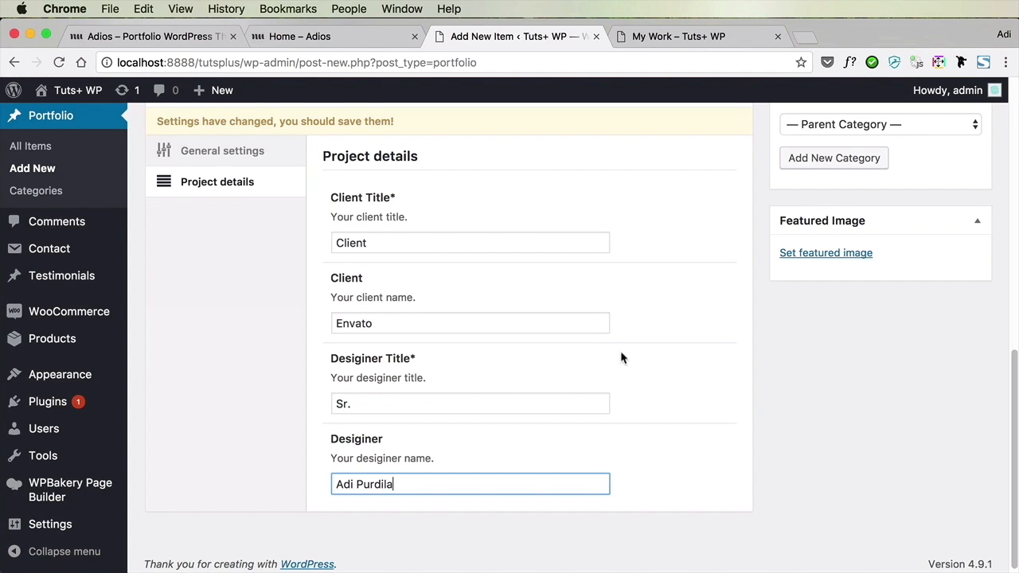
# Set the green-and-gold bokeh image from the media library as the featured image and publish the Background item
pyautogui.scroll(1, 737, 330)
pyautogui.click(797, 263)
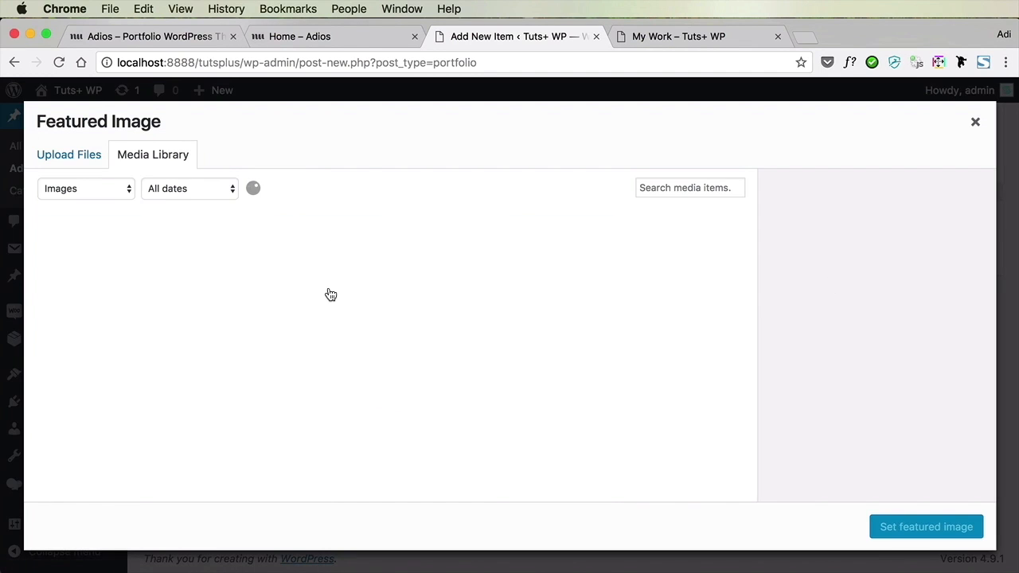
pyautogui.click(560, 387)
pyautogui.click(896, 527)
pyautogui.scroll(5, 884, 382)
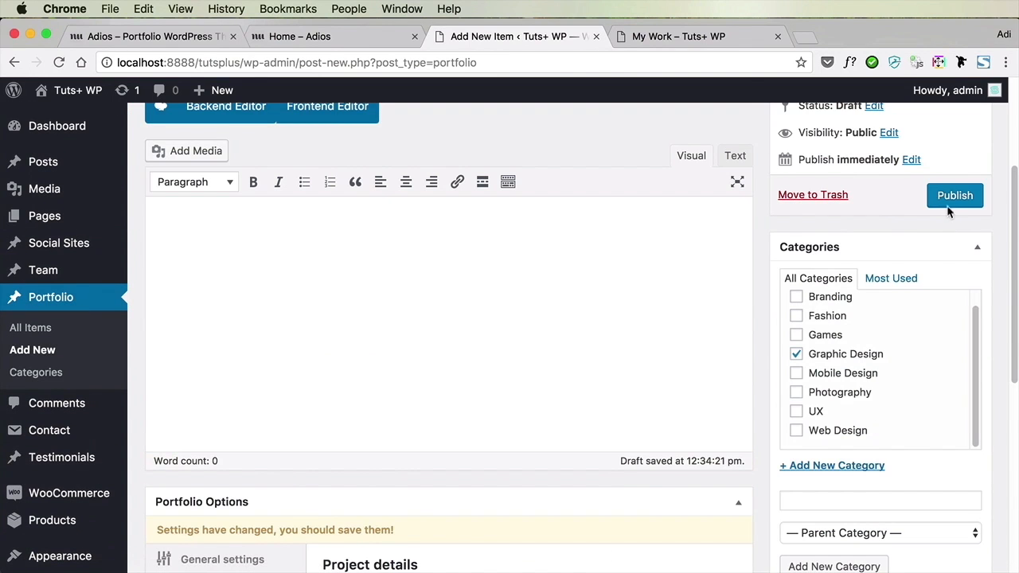
pyautogui.click(947, 204)
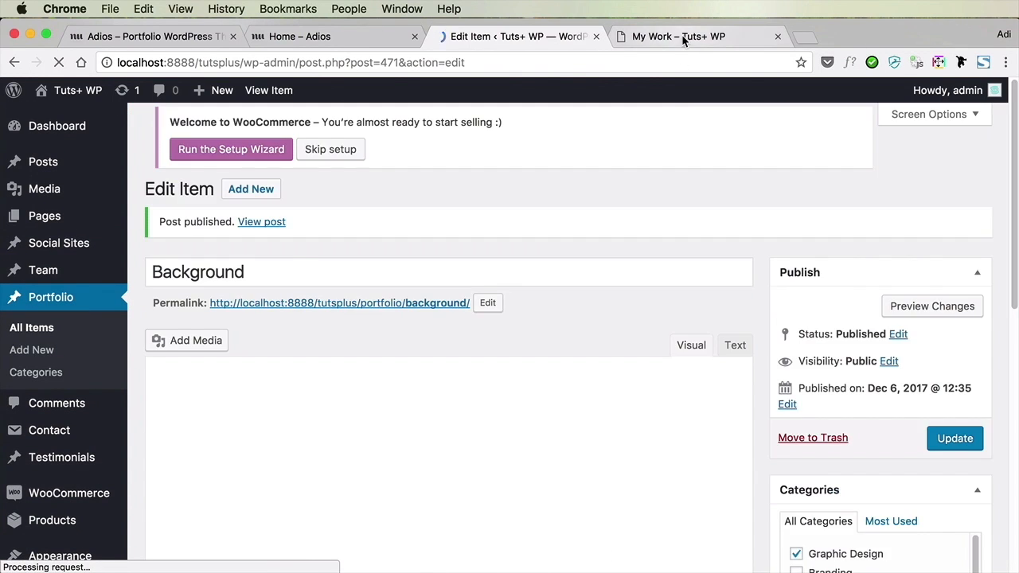
# Reload the live My Work page and check the portfolio grid under the Mobile Design and All filters
pyautogui.click(682, 36)
pyautogui.press('super+r')
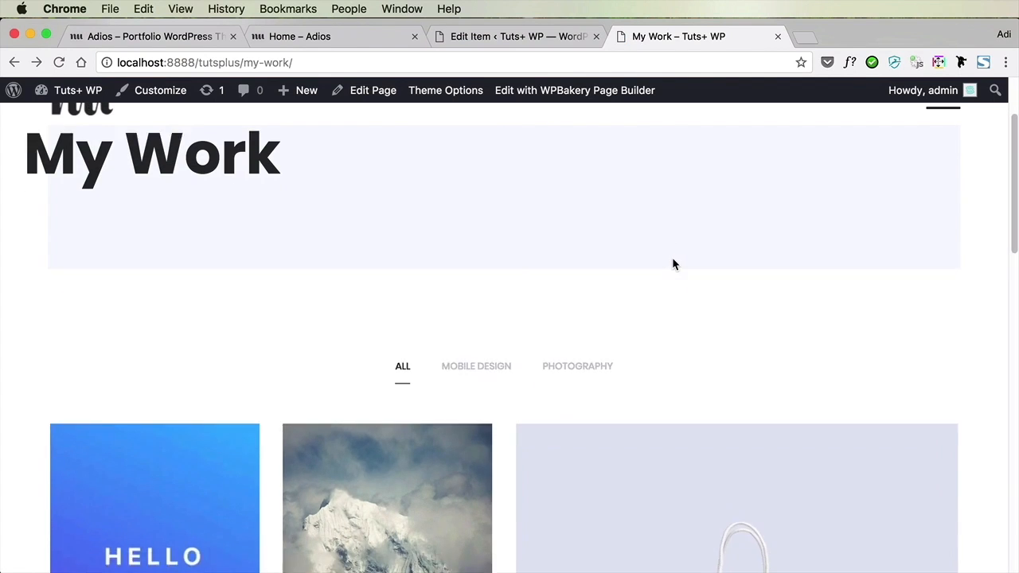
pyautogui.scroll(-5, 671, 266)
pyautogui.scroll(4, 521, 278)
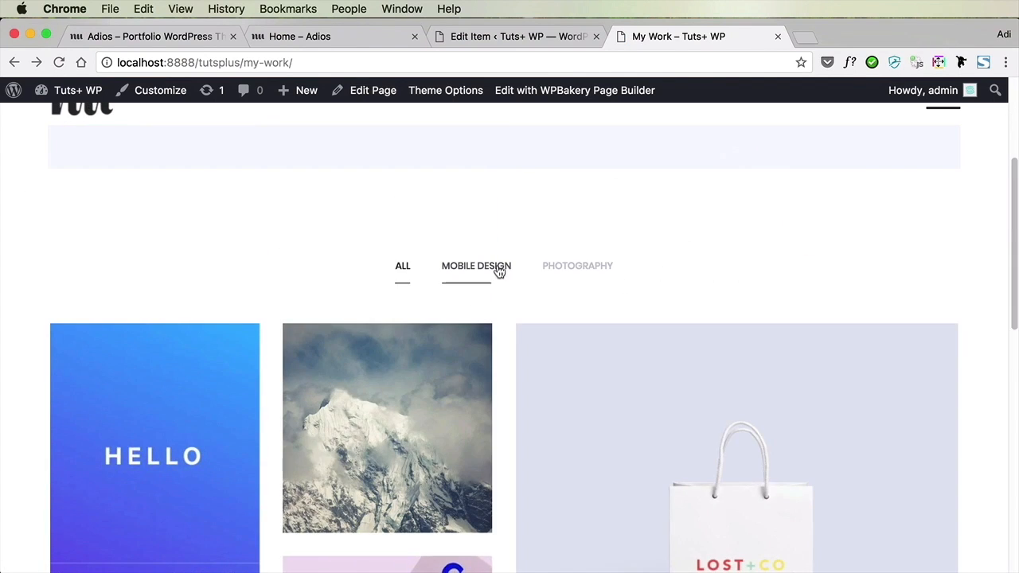
pyautogui.click(499, 272)
pyautogui.click(401, 266)
# Edit the My Work page to add Graphic Design to its portfolio categories, and update the page
pyautogui.click(495, 36)
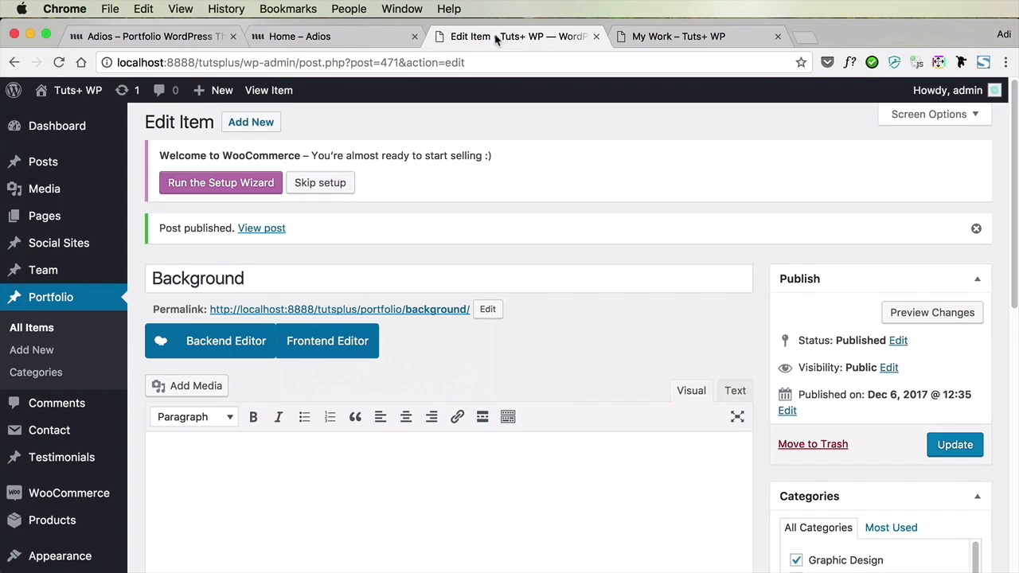
pyautogui.click(44, 216)
pyautogui.scroll(-10, 338, 298)
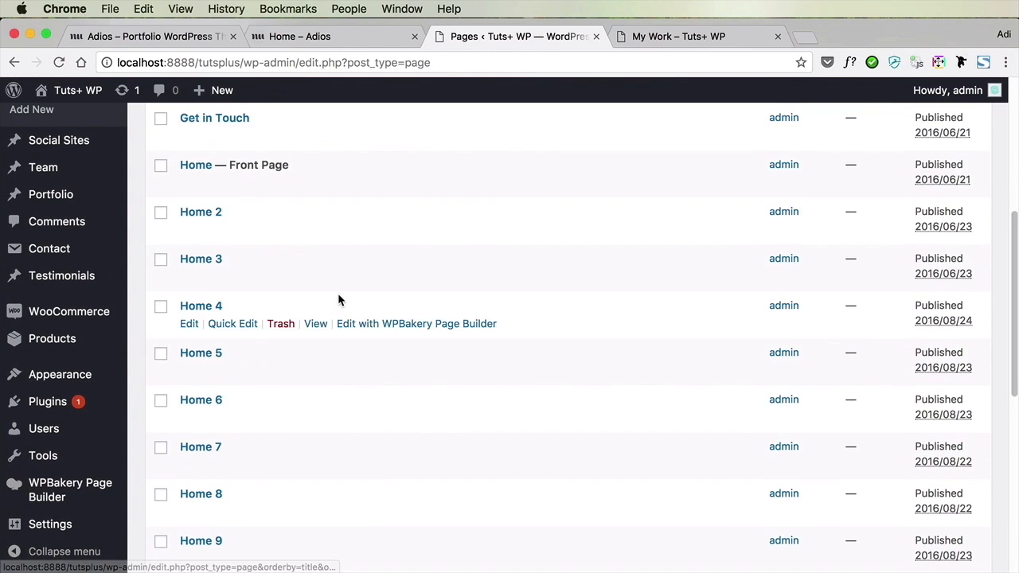
pyautogui.click(204, 326)
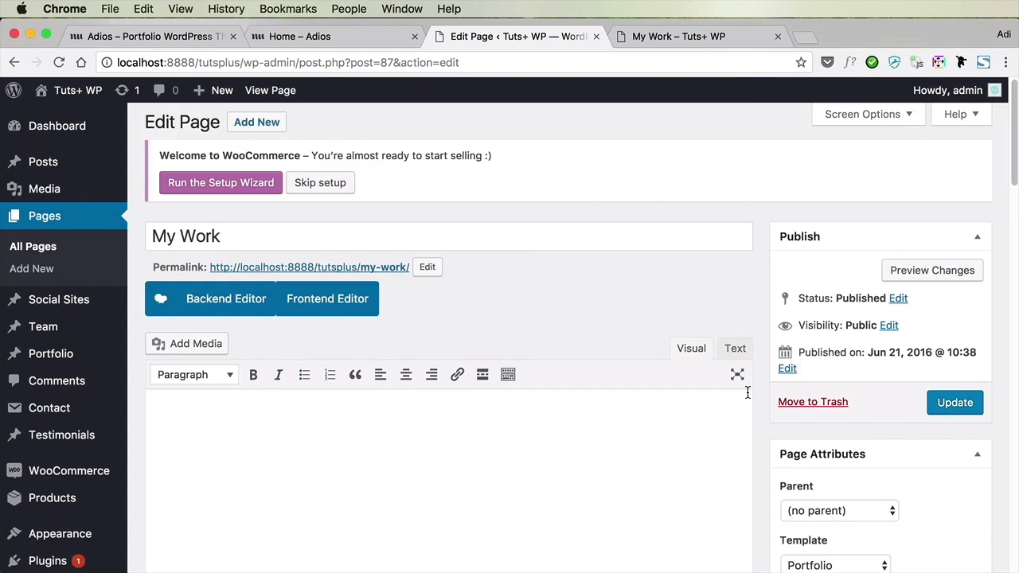
pyautogui.scroll(-10, 747, 392)
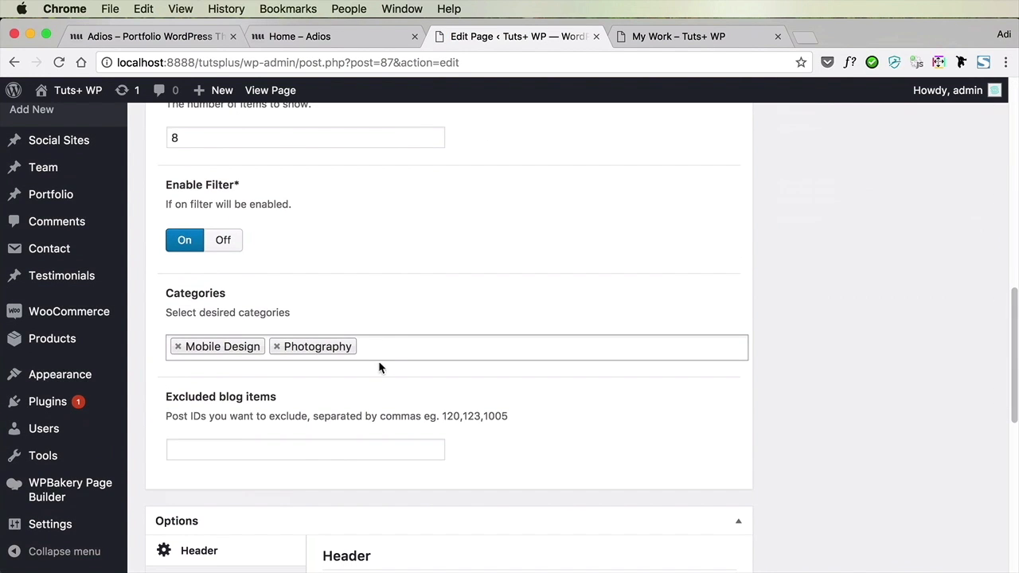
pyautogui.click(401, 344)
pyautogui.click(330, 449)
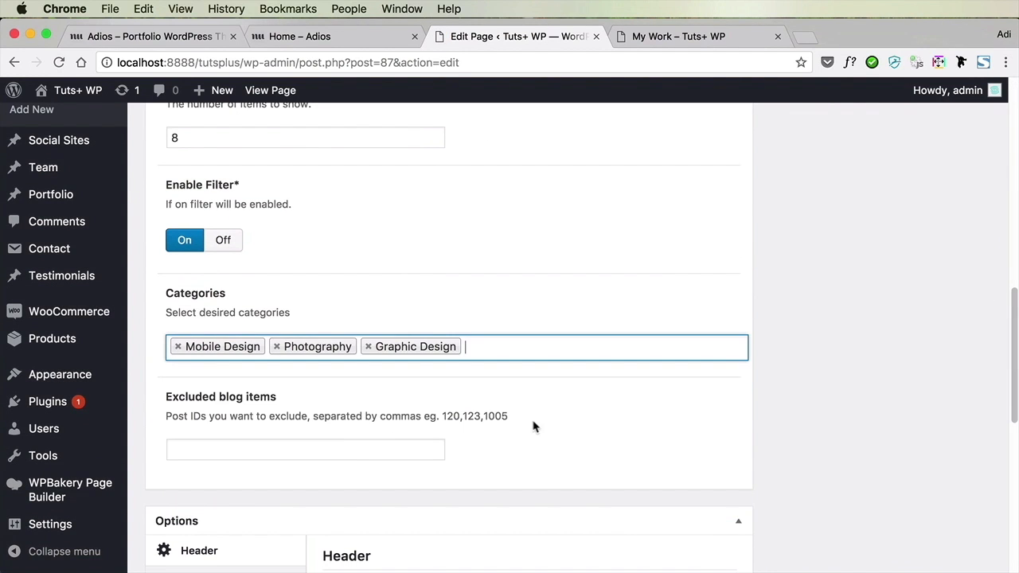
pyautogui.scroll(10, 771, 318)
pyautogui.click(956, 139)
# Filter the live My Work portfolio by Graphic Design and open the Background item
pyautogui.click(693, 36)
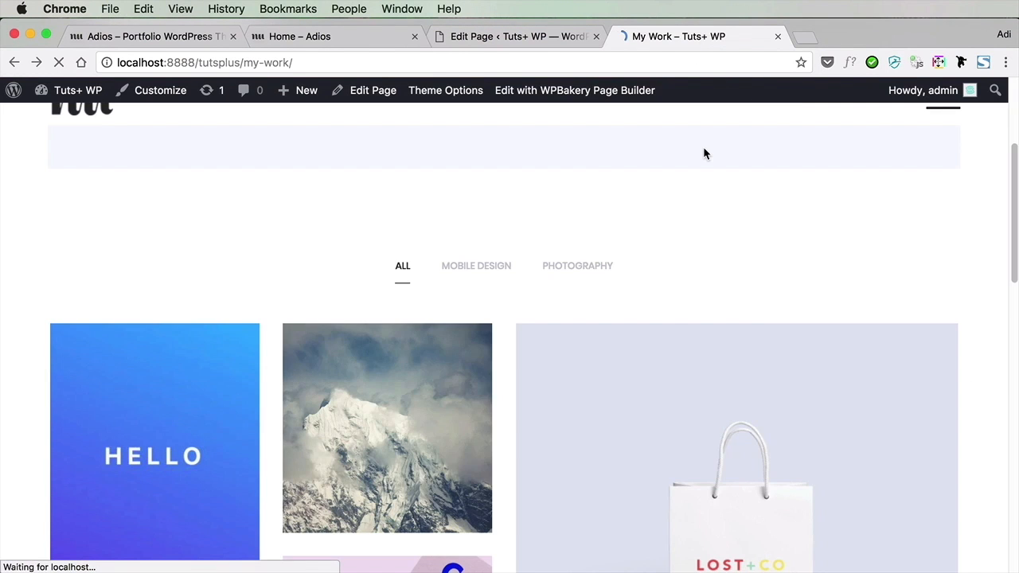
pyautogui.click(451, 262)
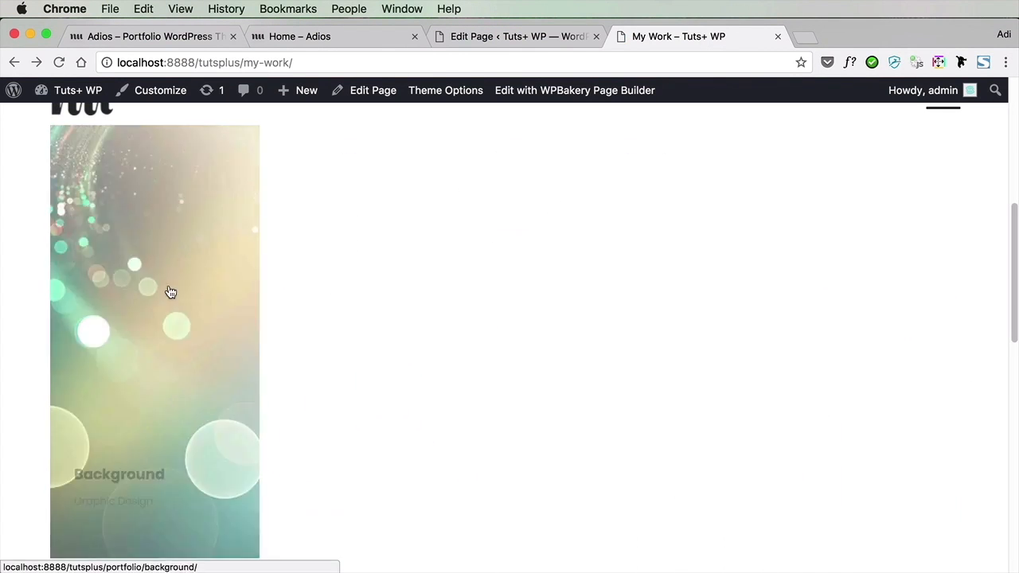
pyautogui.click(168, 292)
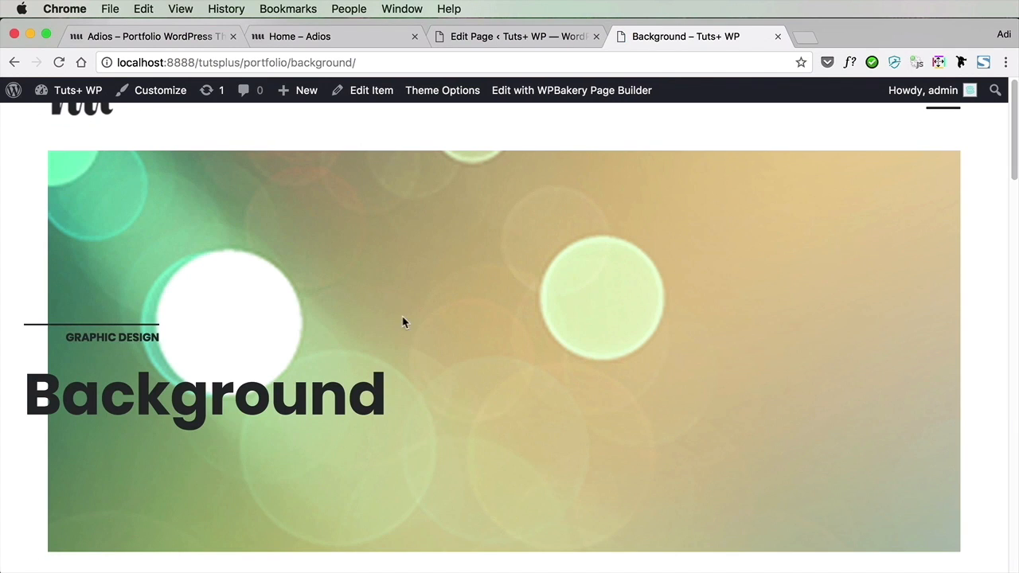
# Examine the Background item's live page, checking its project details, gallery slider and header image
pyautogui.scroll(-5, 555, 366)
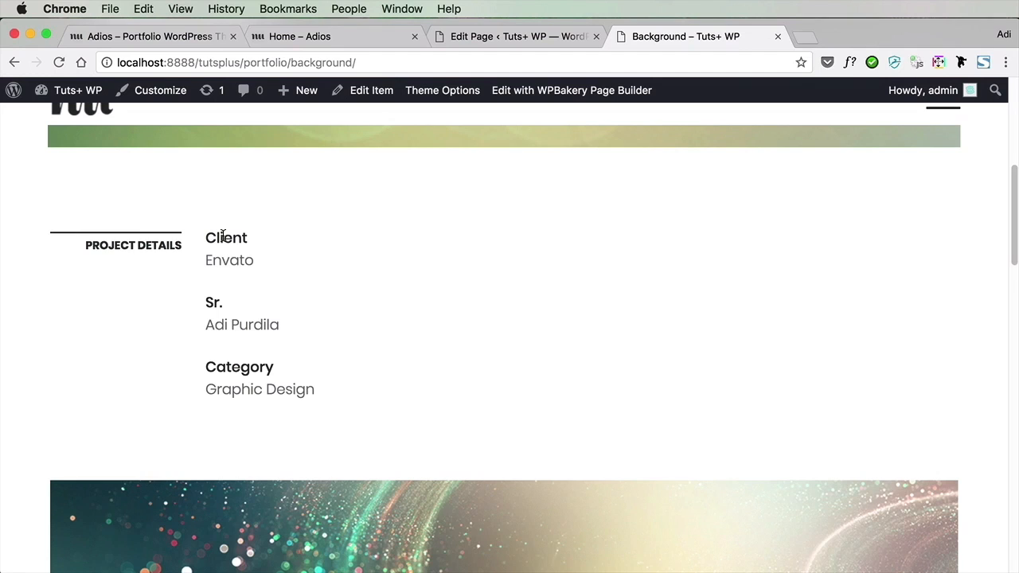
pyautogui.moveTo(227, 235); pyautogui.dragTo(258, 238)
pyautogui.click(255, 243)
pyautogui.moveTo(215, 324); pyautogui.dragTo(307, 343)
pyautogui.click(307, 345)
pyautogui.scroll(-10, 523, 318)
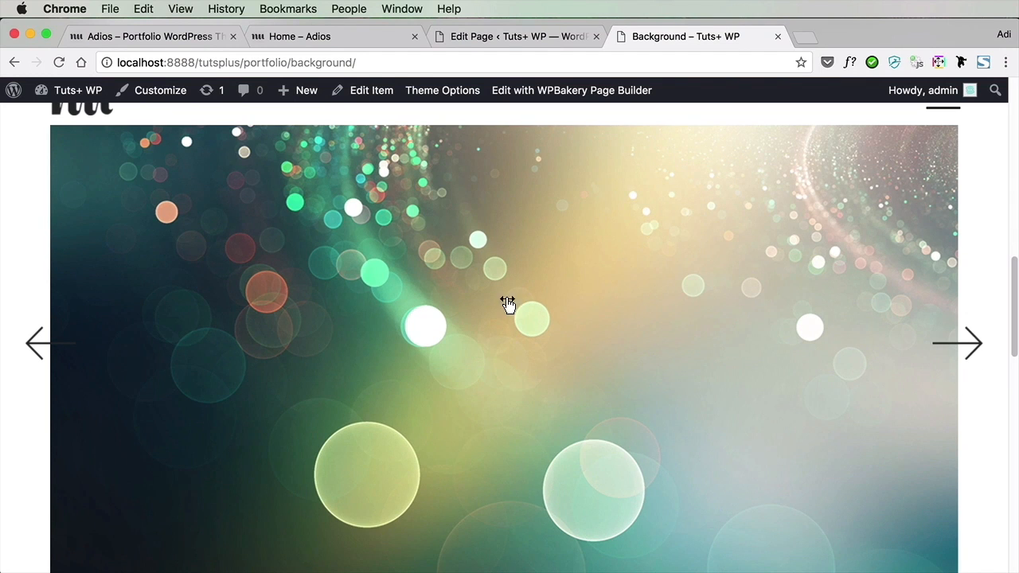
pyautogui.moveTo(263, 331); pyautogui.dragTo(819, 353)
pyautogui.scroll(-6, 682, 406)
pyautogui.scroll(10, 682, 418)
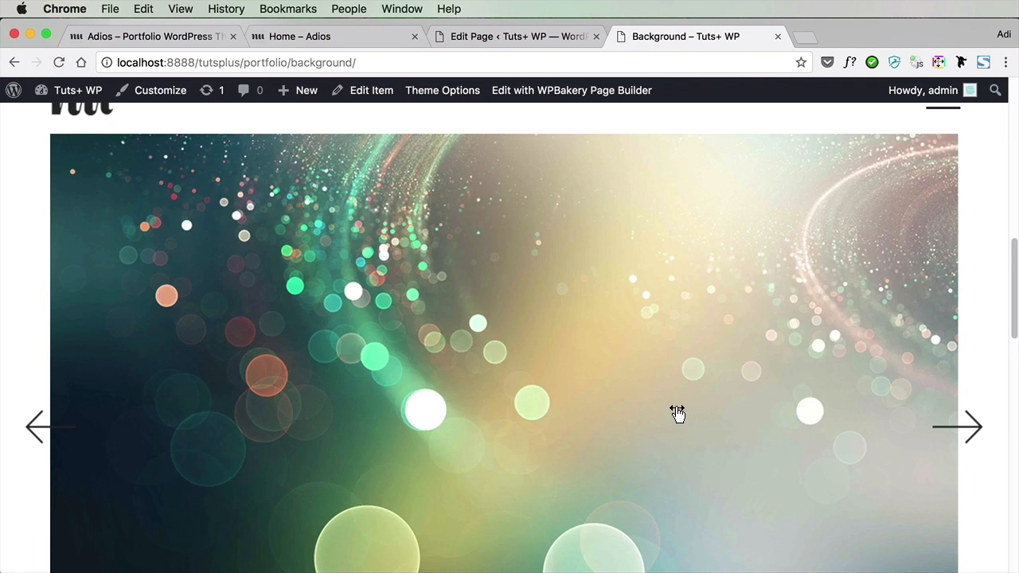
pyautogui.scroll(4, 683, 418)
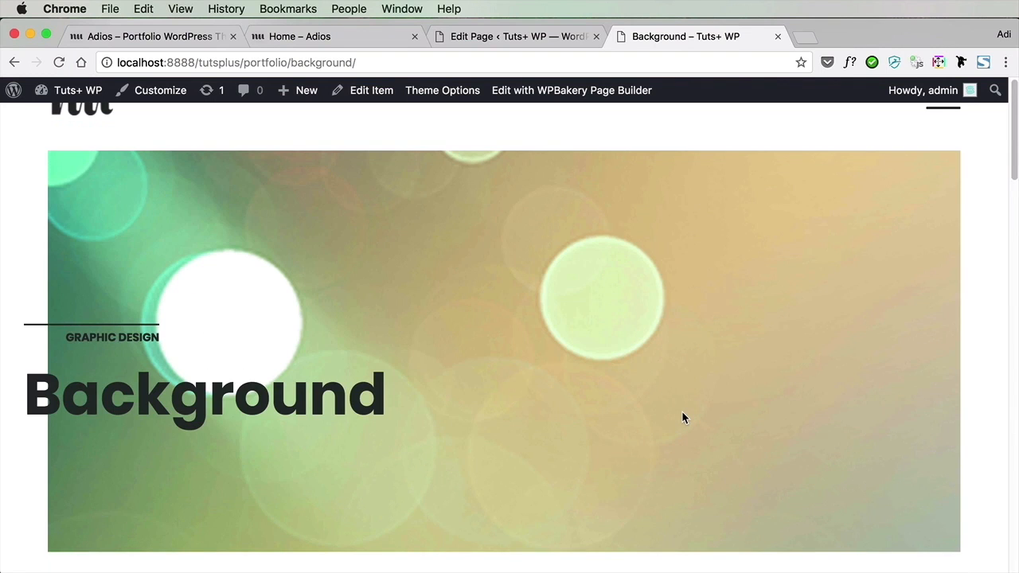
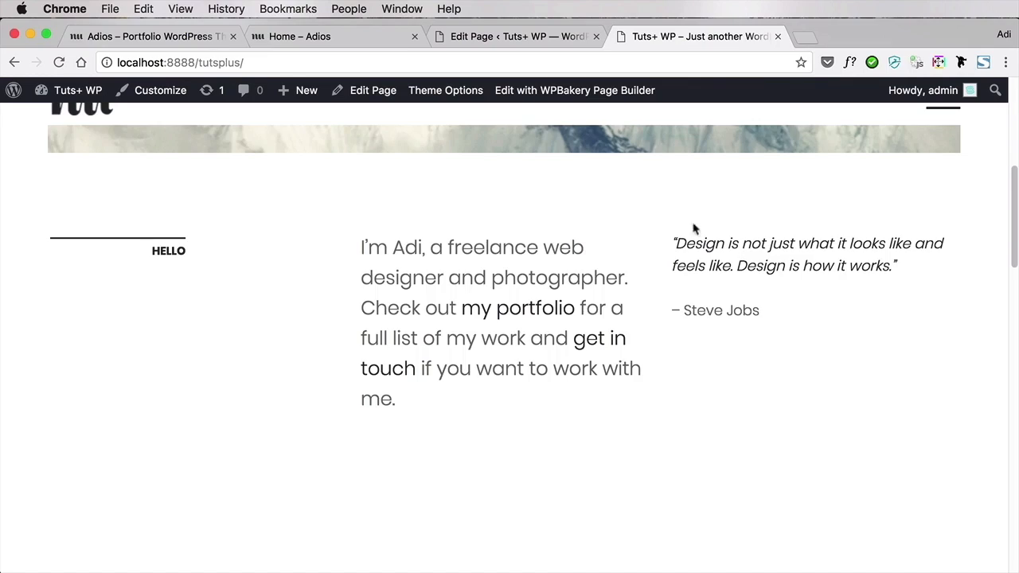
# Open the live Blog page and look over its title header and post grid
pyautogui.scroll(1, 694, 164)
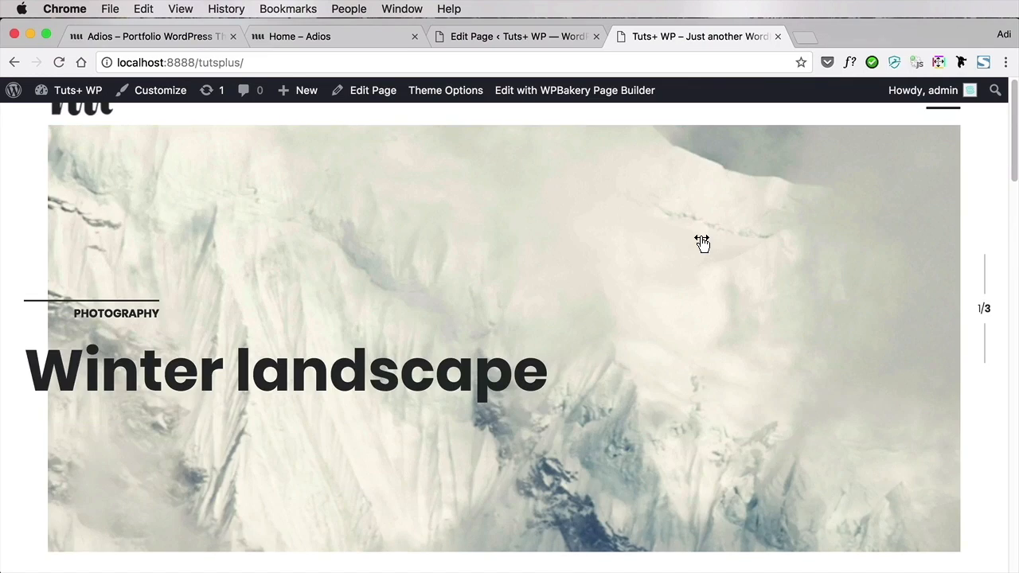
pyautogui.click(952, 114)
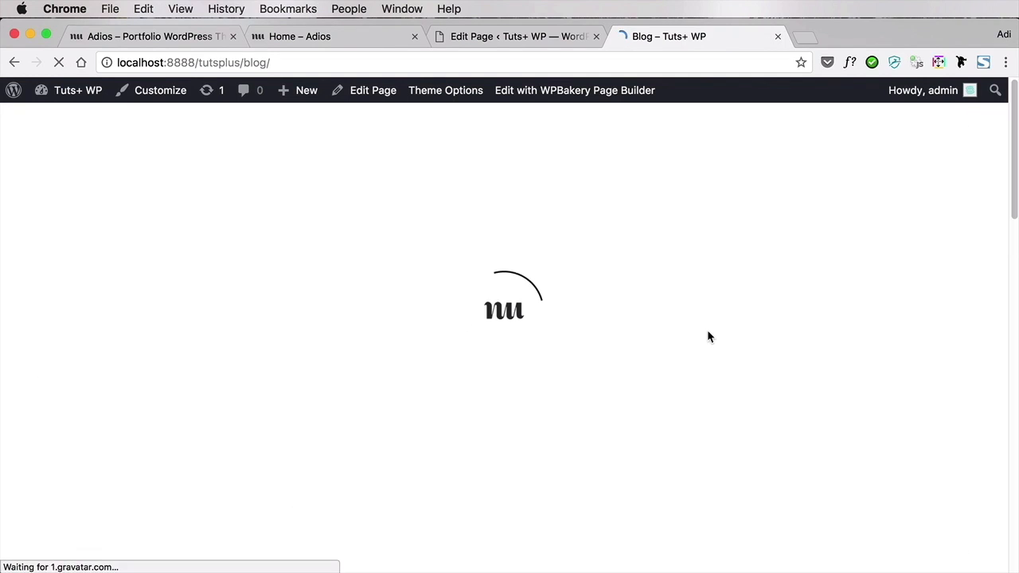
pyautogui.scroll(-15, 711, 354)
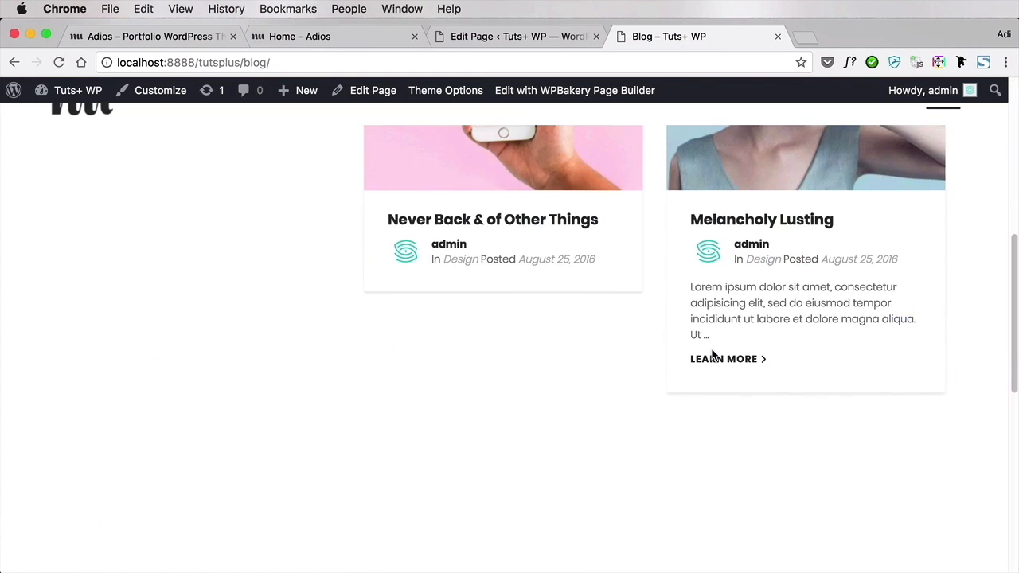
pyautogui.scroll(15, 712, 355)
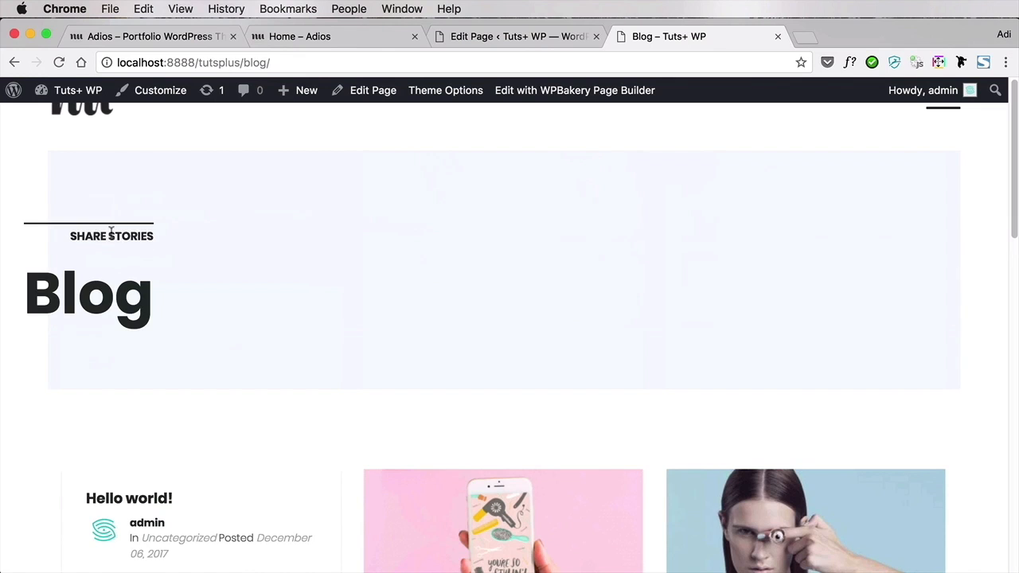
# Open the Blog page for editing from the list of all pages in the site admin
pyautogui.click(501, 37)
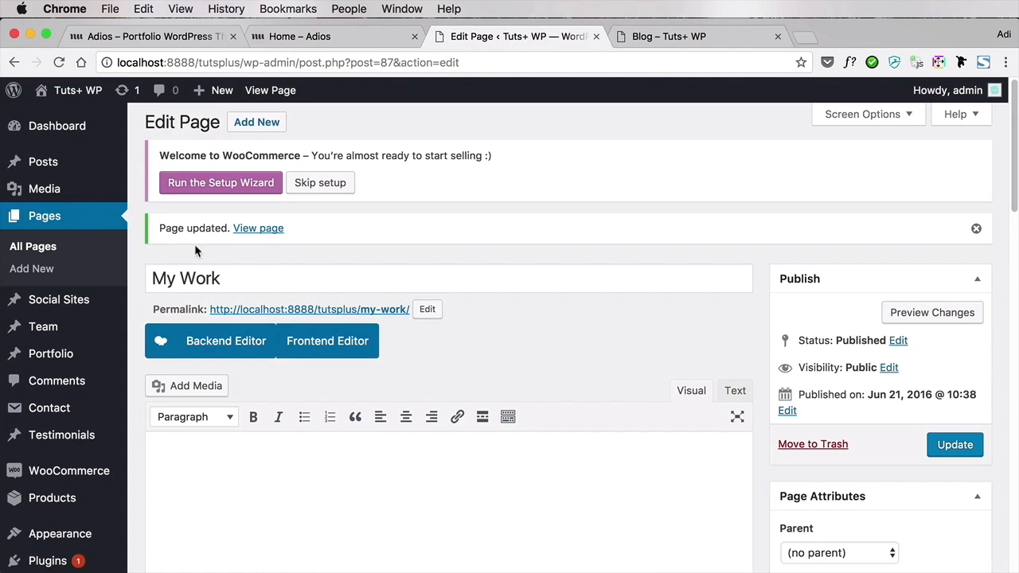
pyautogui.click(33, 247)
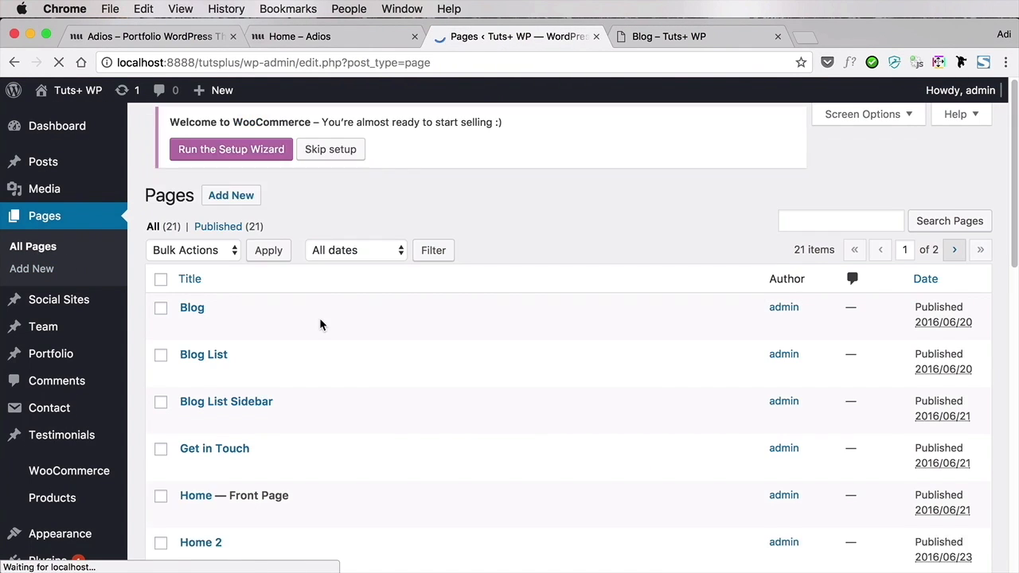
pyautogui.click(201, 321)
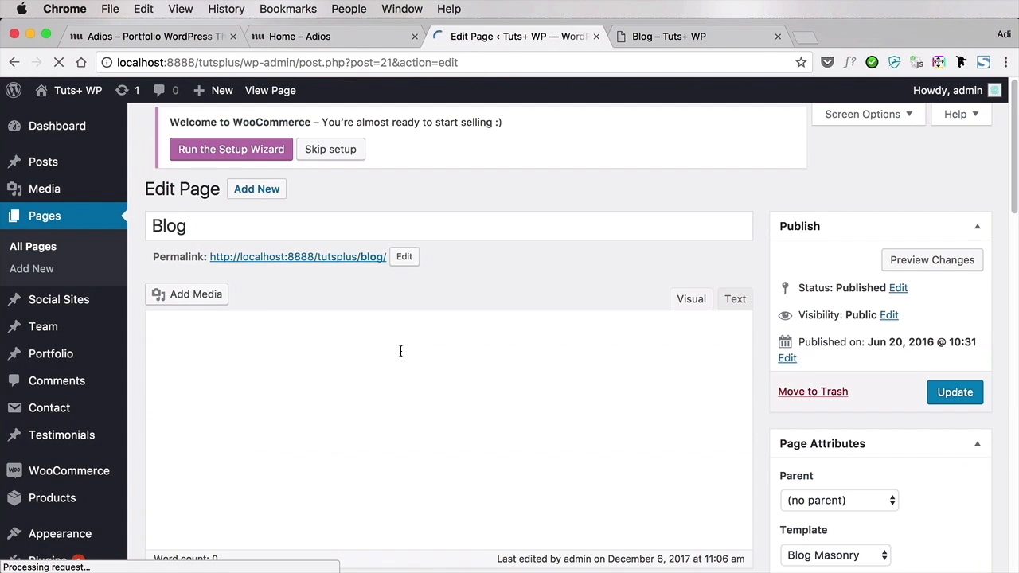
pyautogui.scroll(-15, 763, 371)
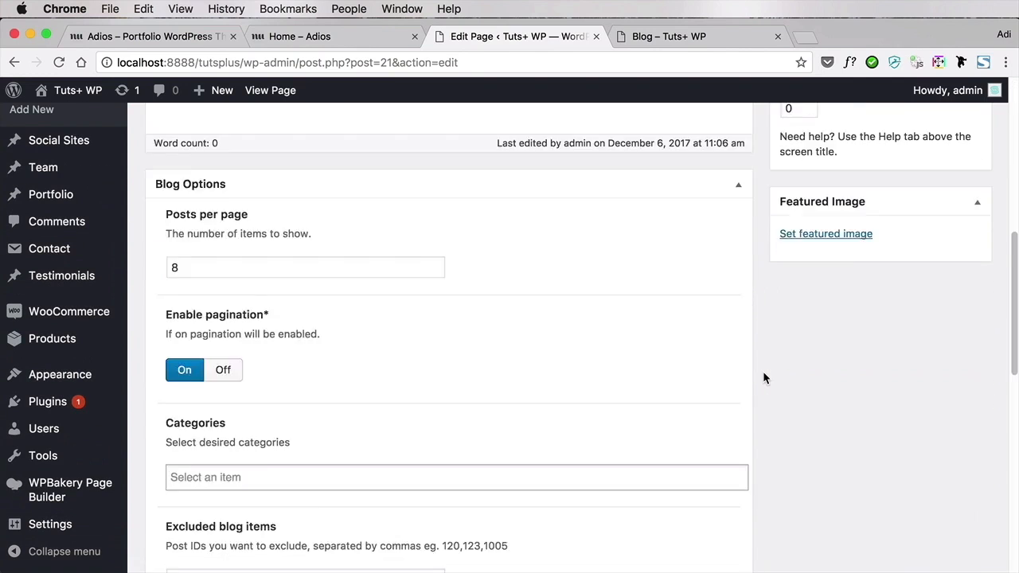
pyautogui.scroll(10, 193, 334)
# Clear the Share Stories subtitle in the Blog page's title wrapper options and update the page
pyautogui.click(213, 330)
pyautogui.scroll(-2, 719, 391)
pyautogui.scroll(-5, 719, 390)
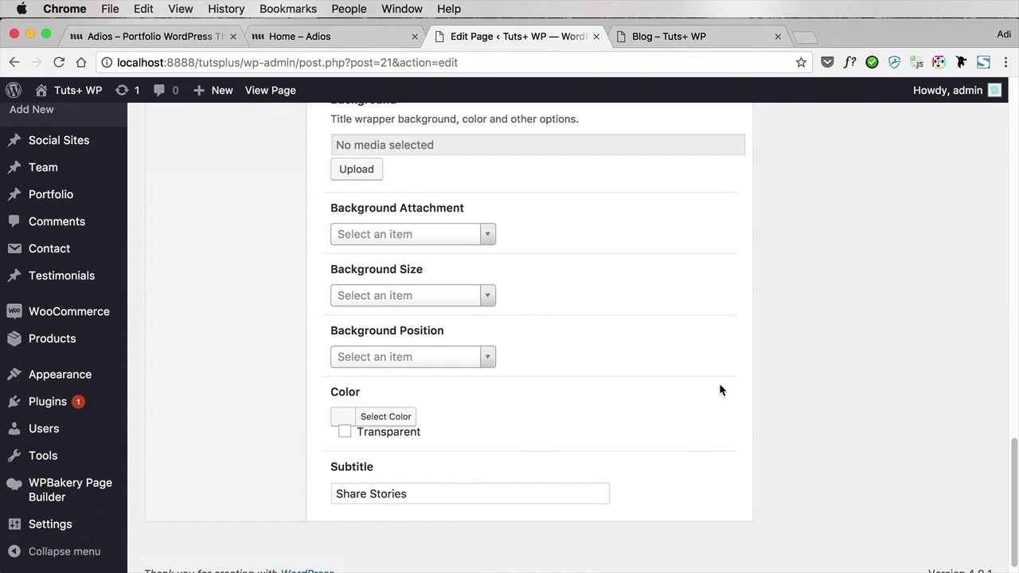
pyautogui.tripleClick(451, 494)
pyautogui.press('BackSpace')
pyautogui.scroll(1, 773, 335)
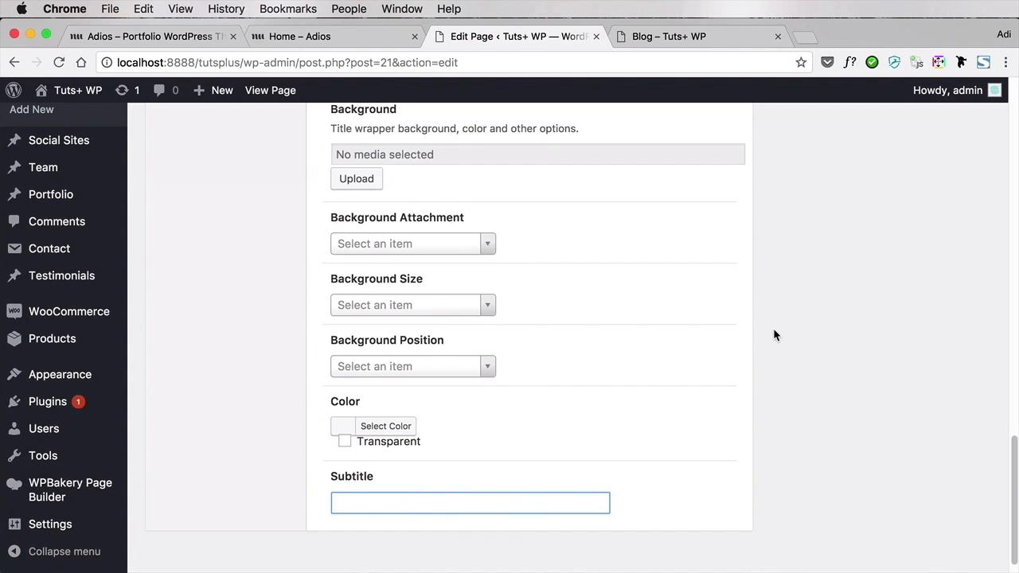
pyautogui.scroll(20, 773, 328)
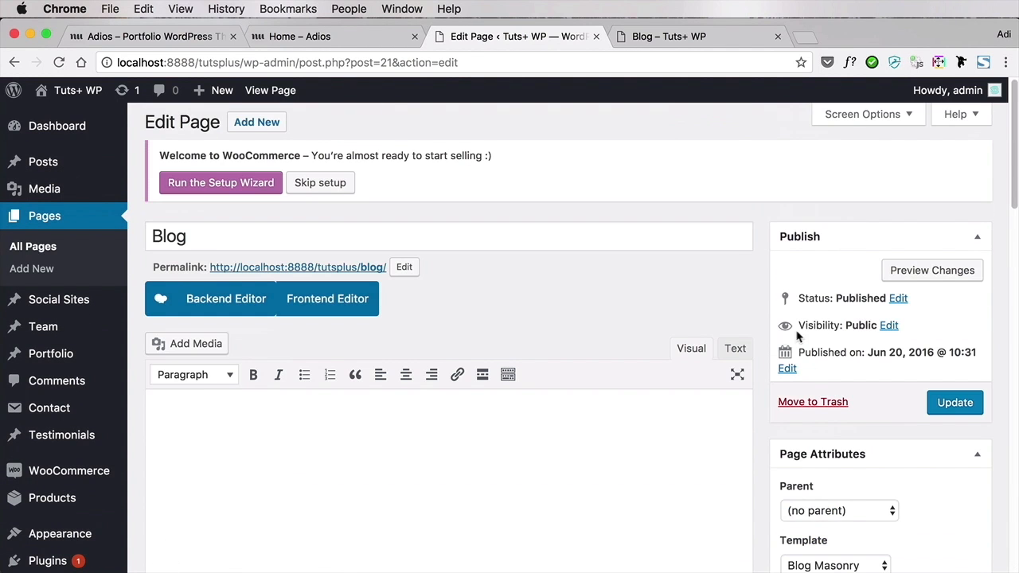
pyautogui.click(955, 402)
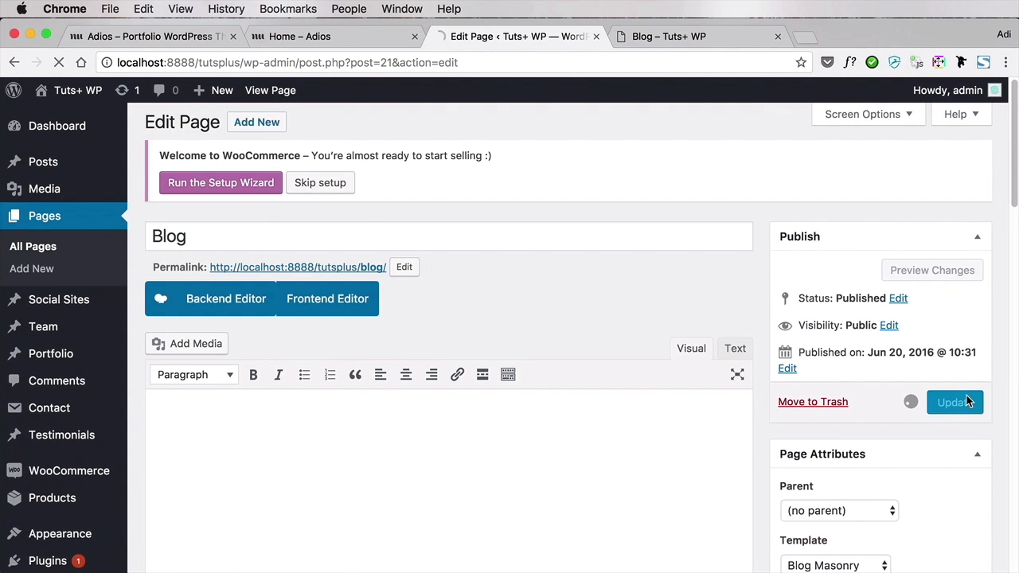
# Reload the live Blog page and check its title header without the subtitle
pyautogui.press('super+alt+Right')
pyautogui.press('super+r')
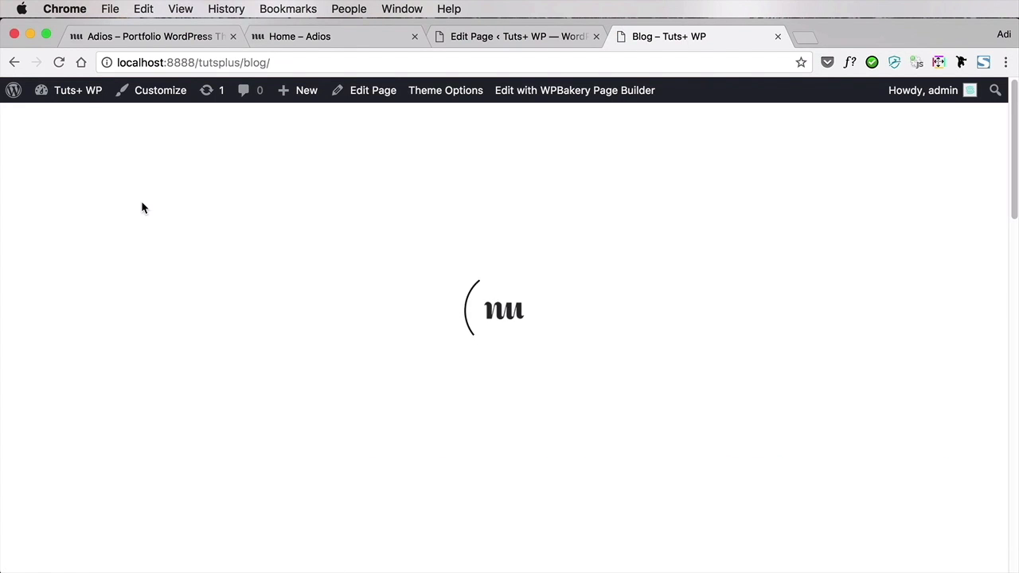
pyautogui.scroll(-4, 107, 260)
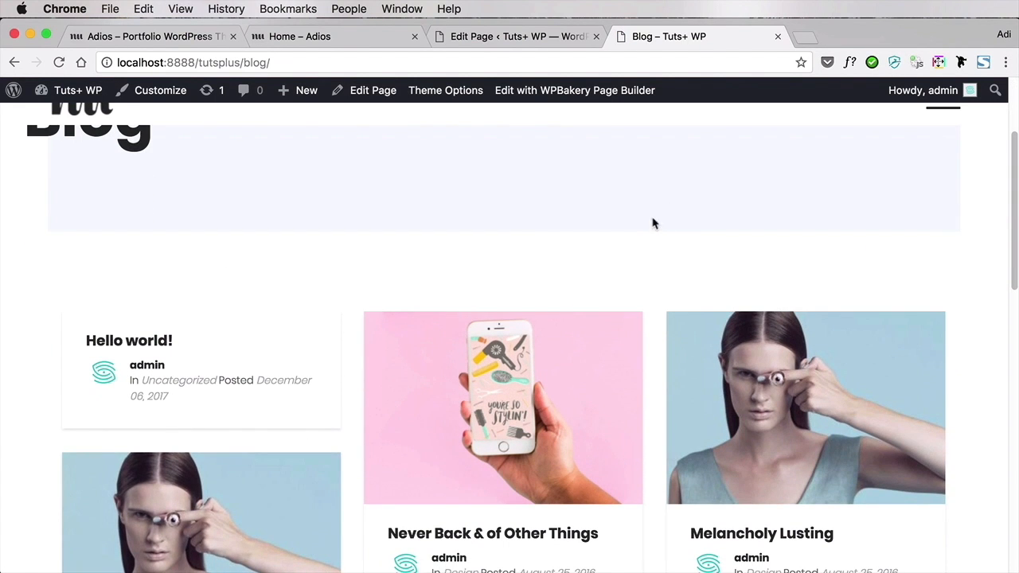
# Set the main layout in the Blog page's sidebar options to 2 - Columns Right
pyautogui.click(528, 38)
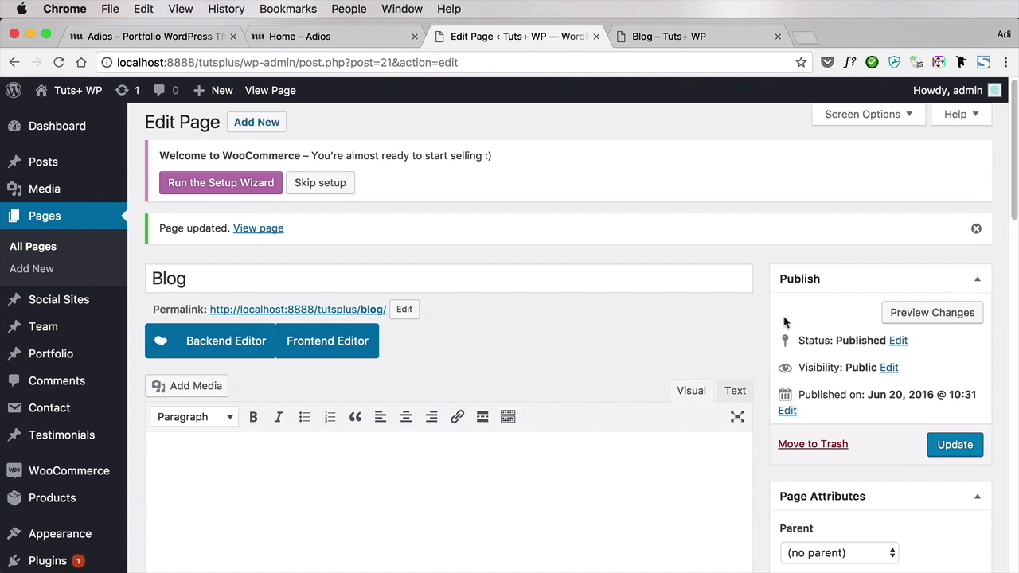
pyautogui.scroll(-8, 776, 318)
pyautogui.scroll(-2, 771, 323)
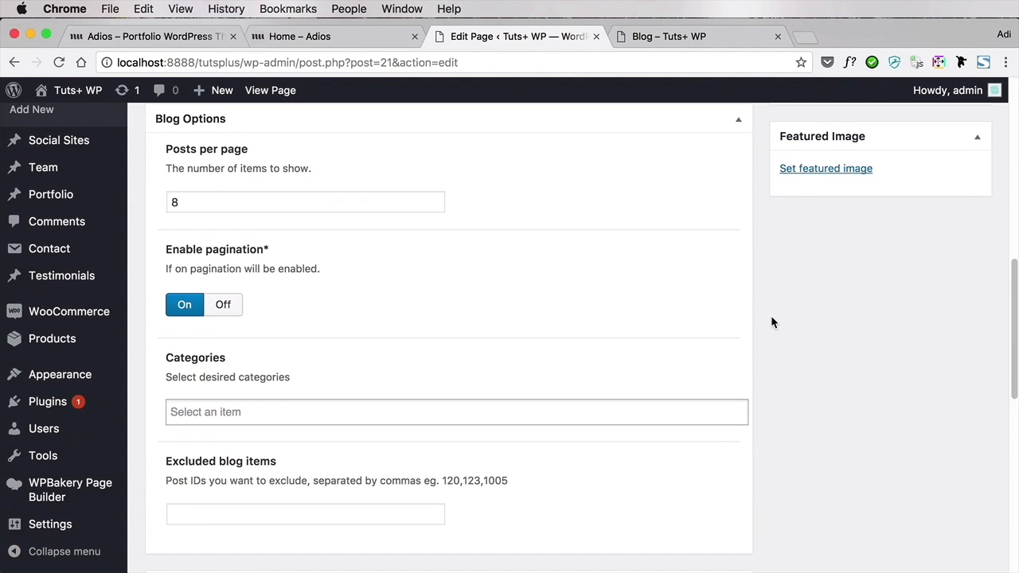
pyautogui.scroll(-5, 771, 321)
pyautogui.scroll(-3, 771, 322)
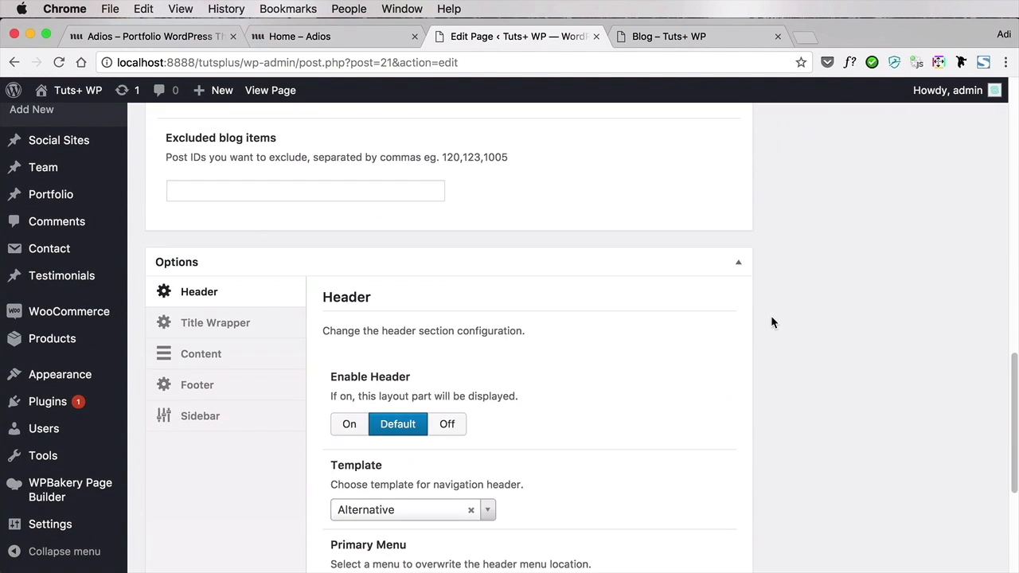
pyautogui.click(285, 429)
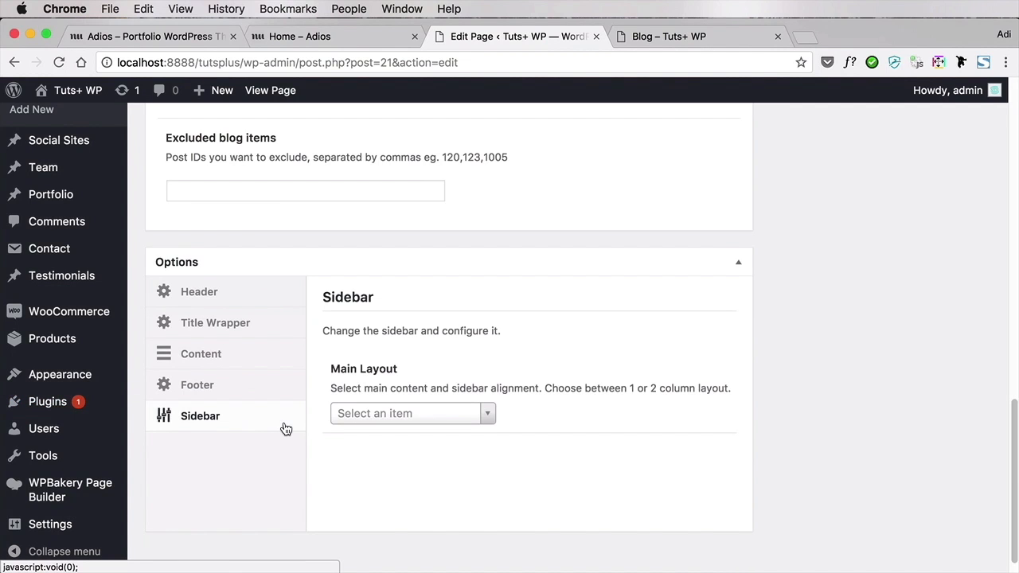
pyautogui.click(441, 414)
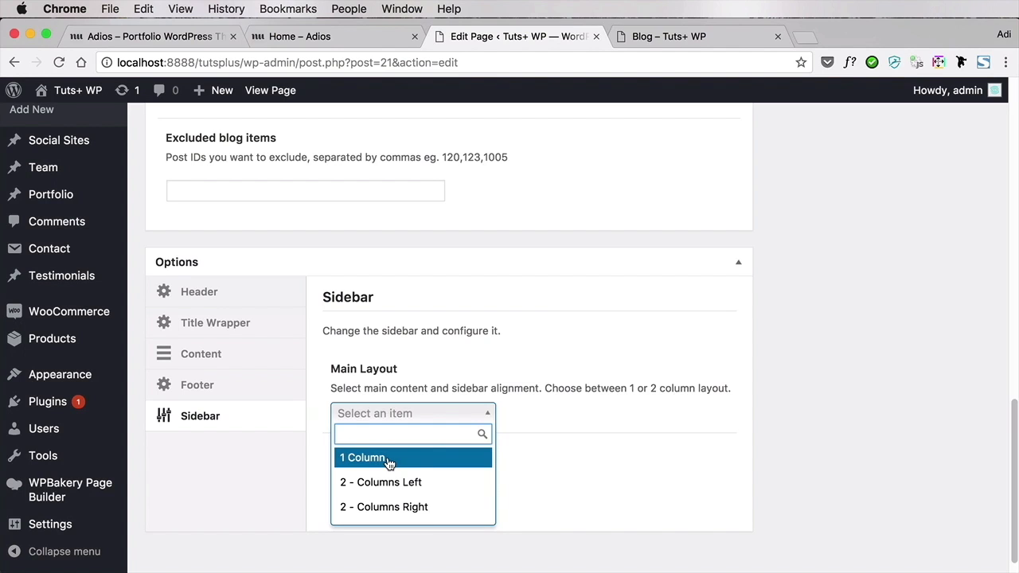
pyautogui.click(415, 507)
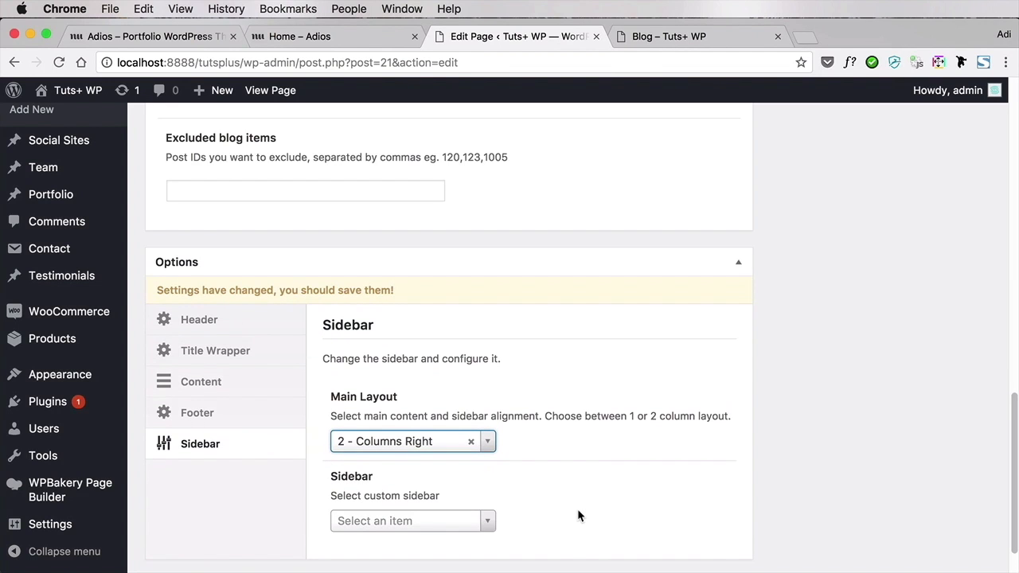
# Choose Default as the Blog page's custom sidebar and update the page
pyautogui.scroll(-2, 563, 501)
pyautogui.click(440, 466)
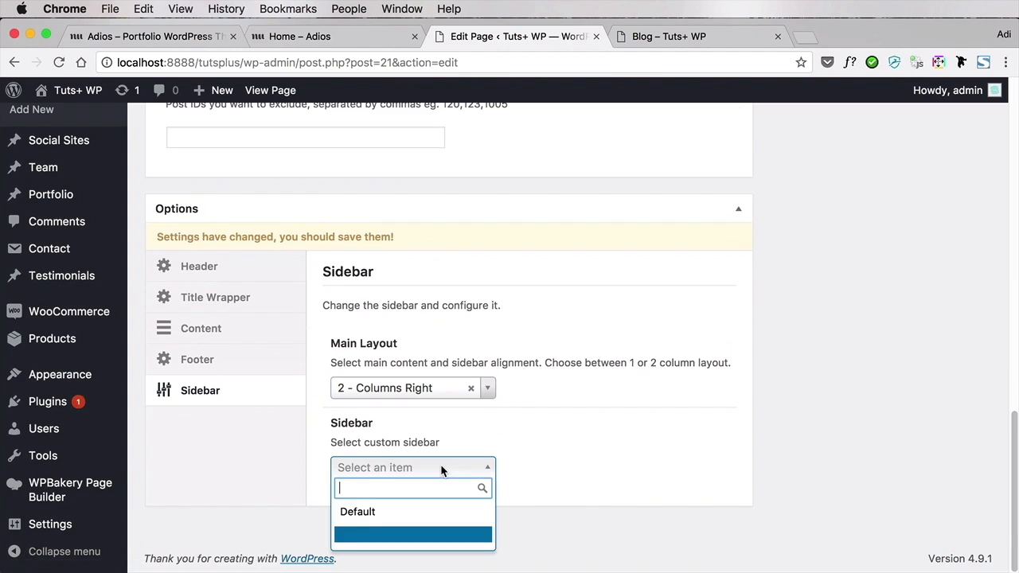
pyautogui.click(428, 512)
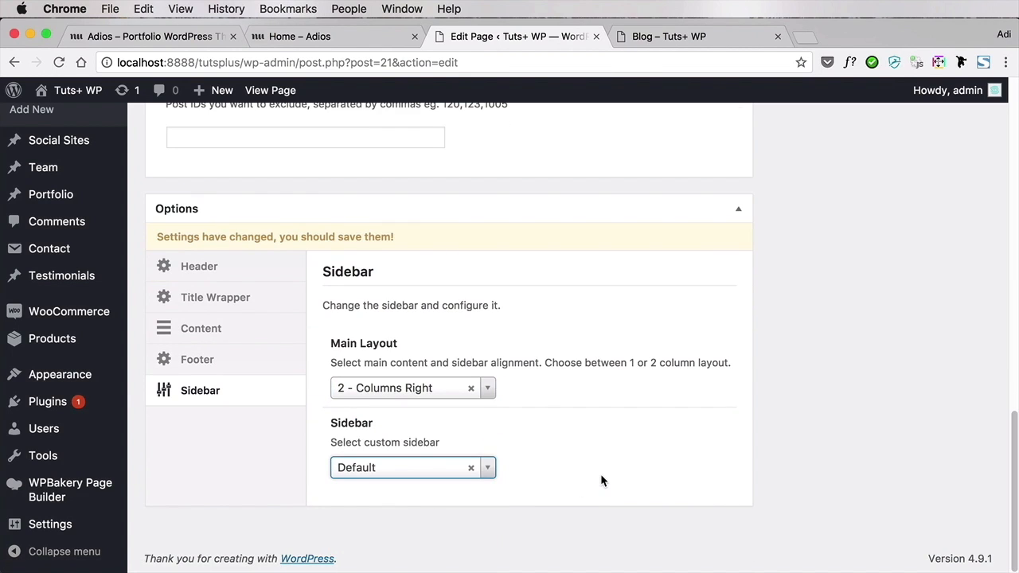
pyautogui.scroll(15, 876, 191)
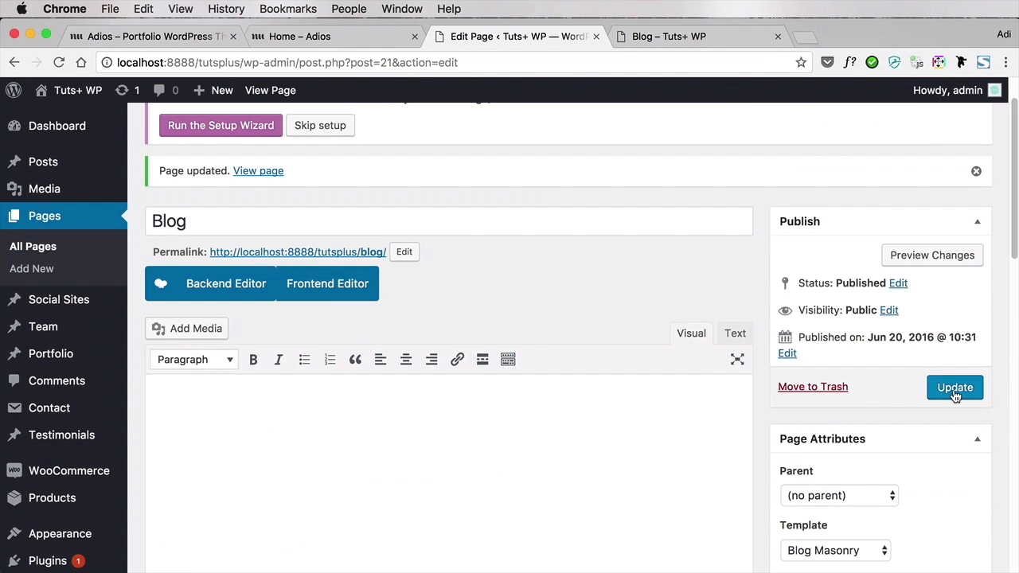
pyautogui.click(956, 391)
# Reload the live Blog page and examine the post grid, pagination and sidebar sections
pyautogui.hotkey('ctrl', 'Tab')
pyautogui.press('super+r')
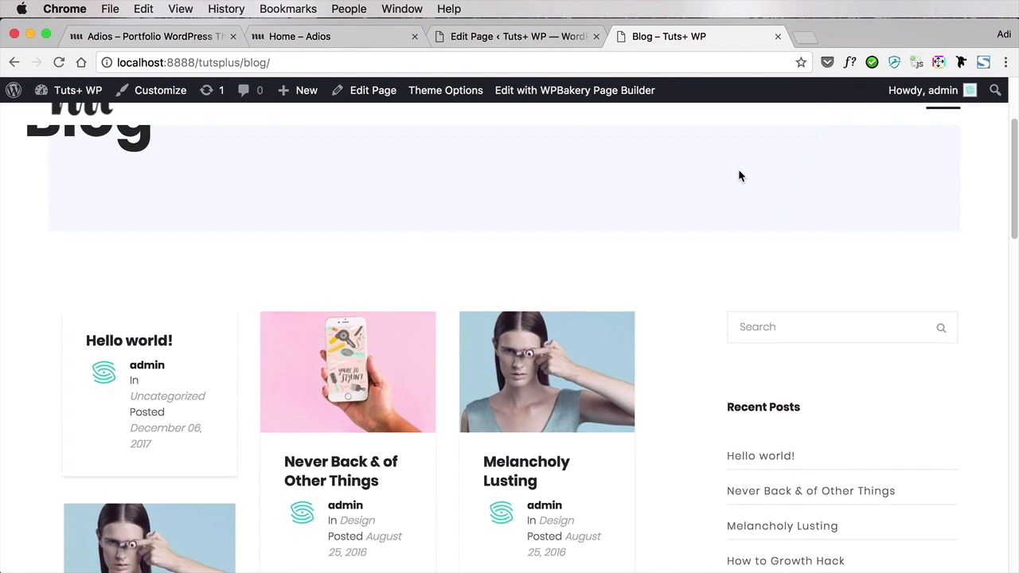
pyautogui.scroll(-4, 739, 199)
pyautogui.scroll(-10, 827, 254)
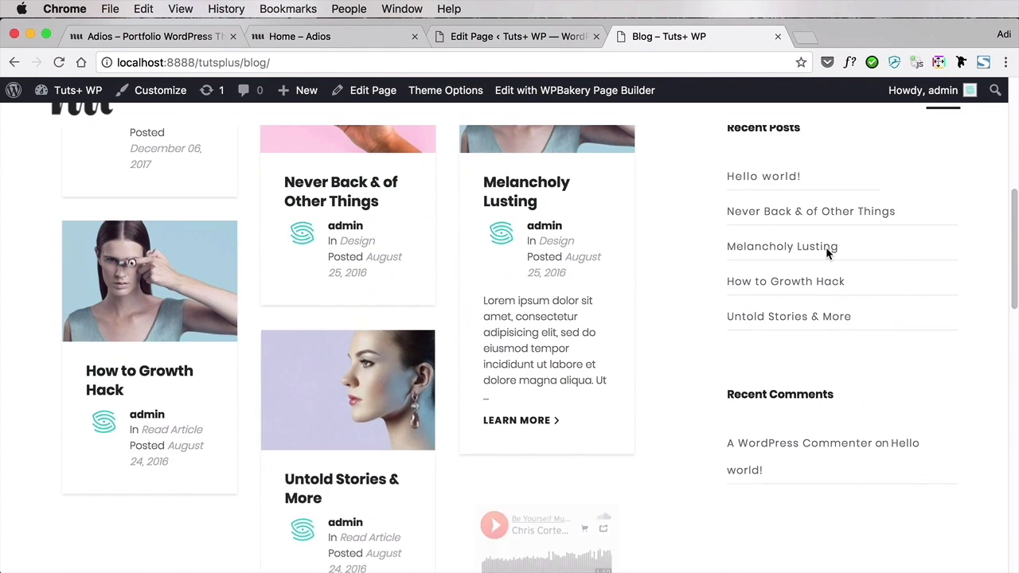
pyautogui.scroll(7, 827, 253)
pyautogui.scroll(4, 826, 247)
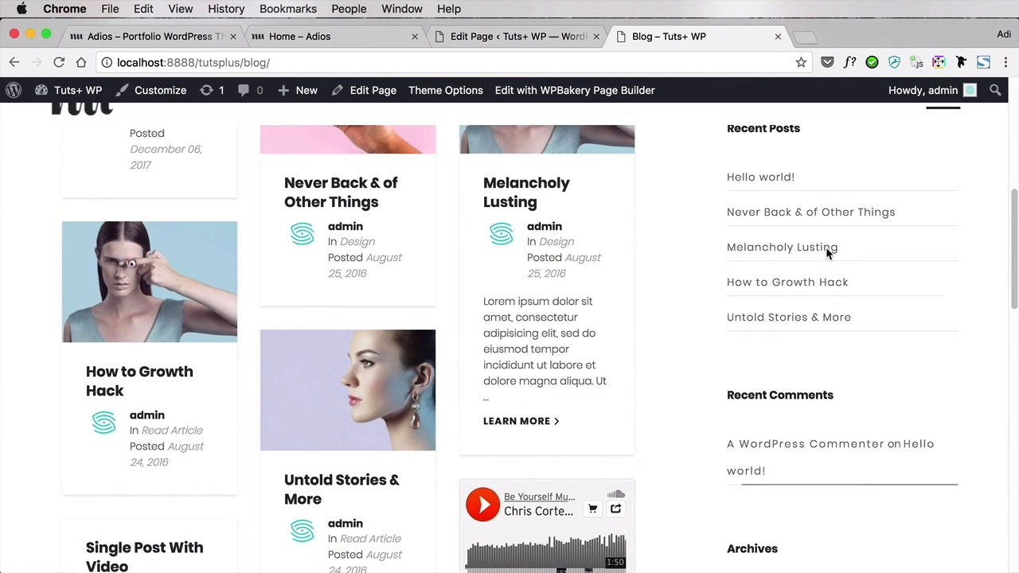
pyautogui.scroll(4, 527, 280)
pyautogui.scroll(2, 526, 285)
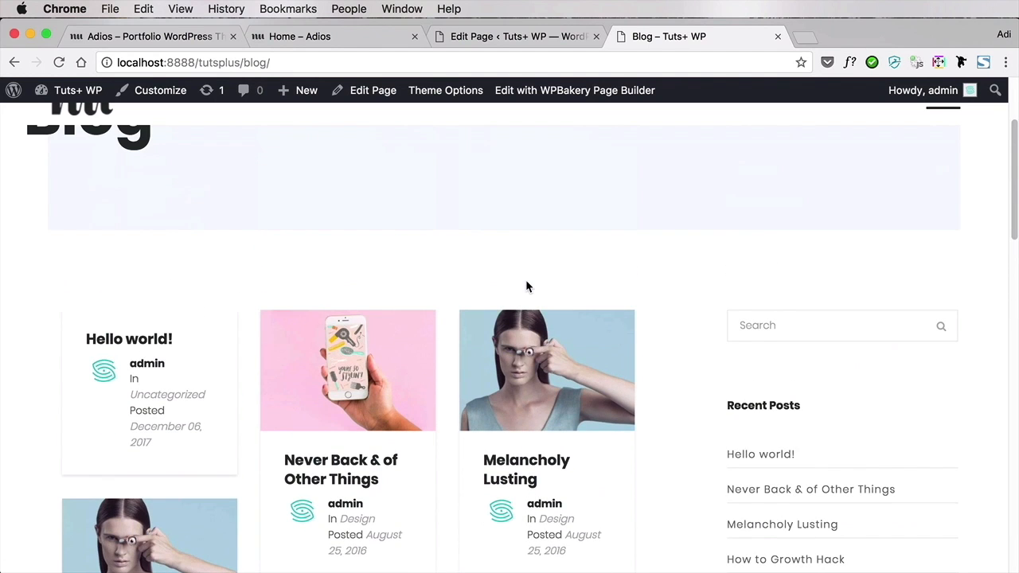
pyautogui.scroll(-5, 526, 285)
pyautogui.scroll(-15, 526, 285)
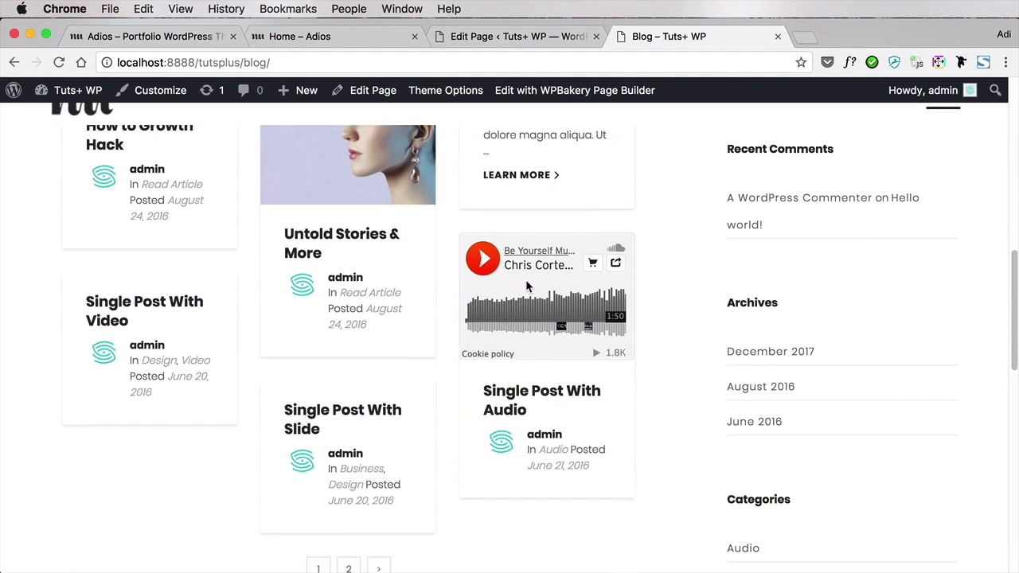
pyautogui.scroll(-3, 527, 285)
pyautogui.scroll(12, 526, 285)
pyautogui.scroll(10, 527, 285)
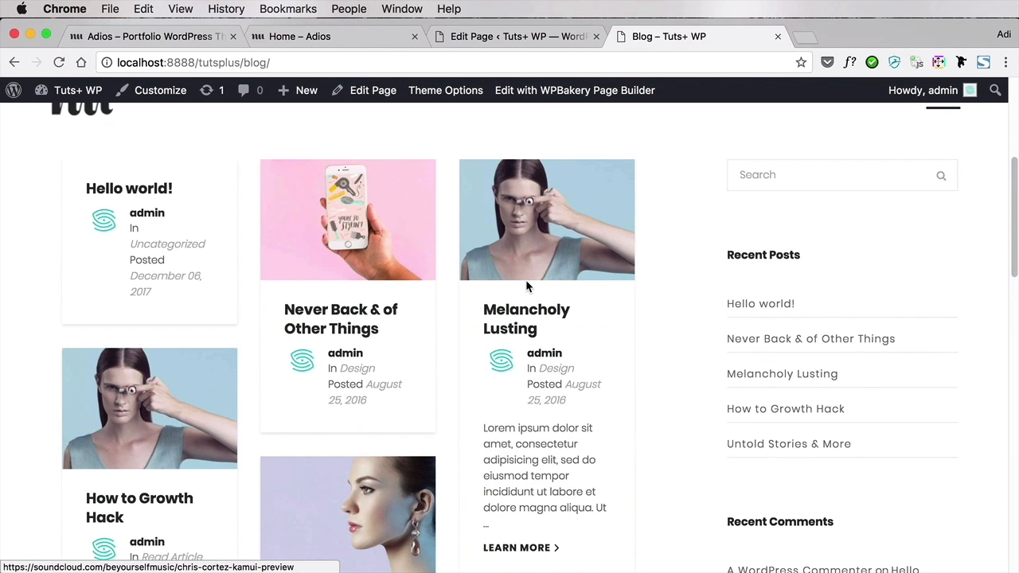
pyautogui.scroll(-4, 527, 286)
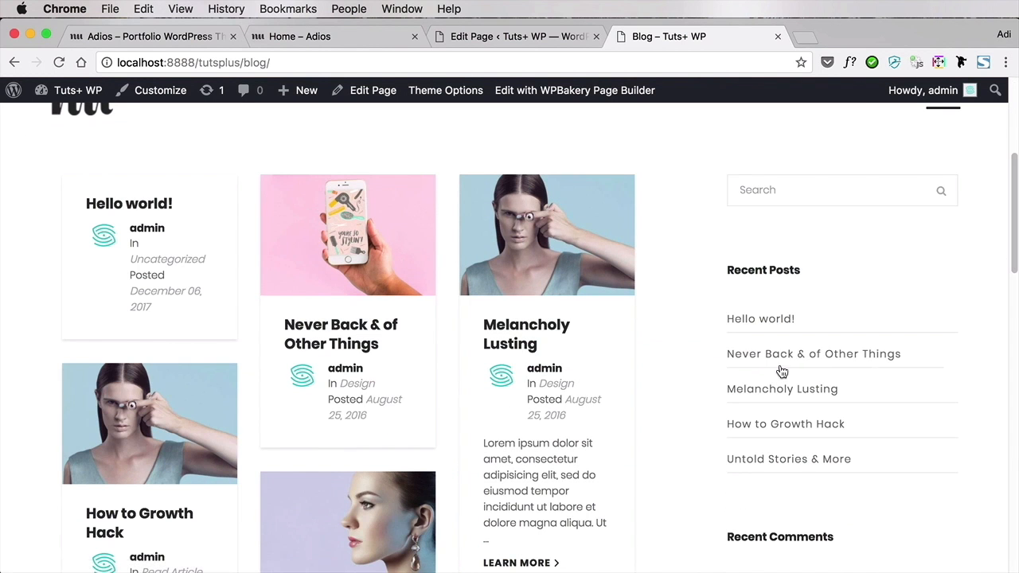
# Open the site's widget management screen and look over the available widgets and the Main Sidebar's contents
pyautogui.click(469, 37)
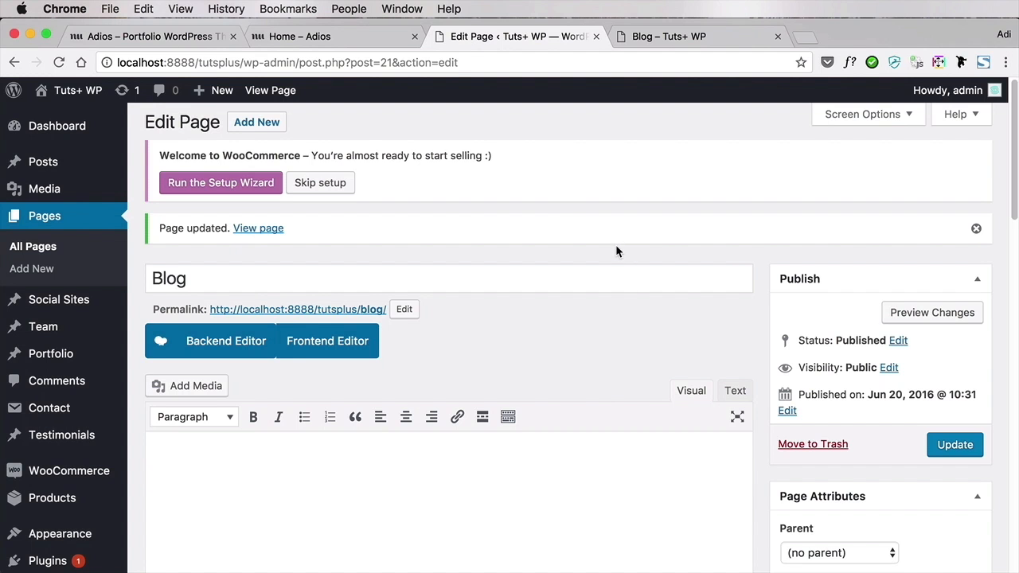
pyautogui.scroll(-1, 614, 243)
pyautogui.scroll(-3, 613, 244)
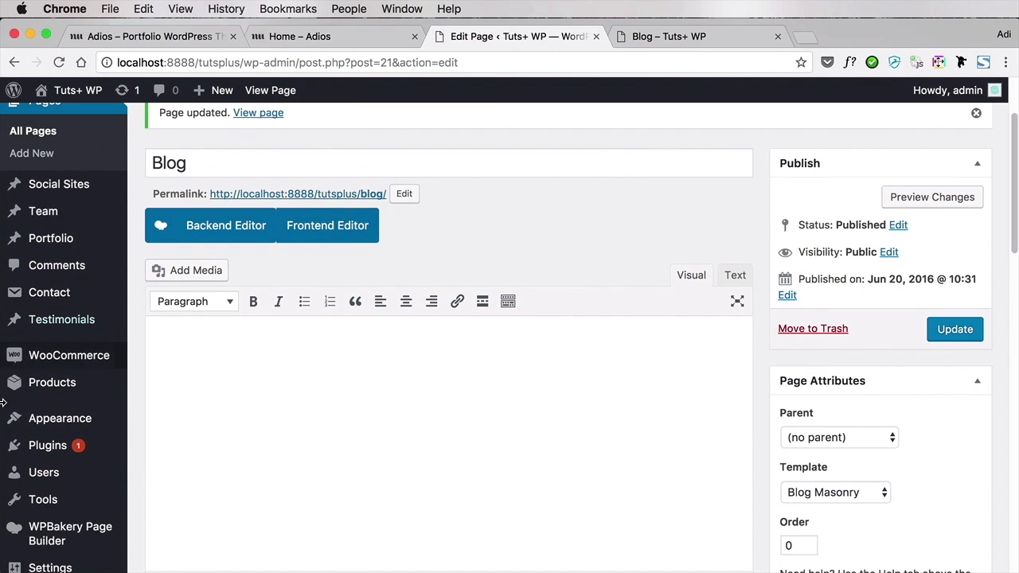
pyautogui.moveTo(15, 411)
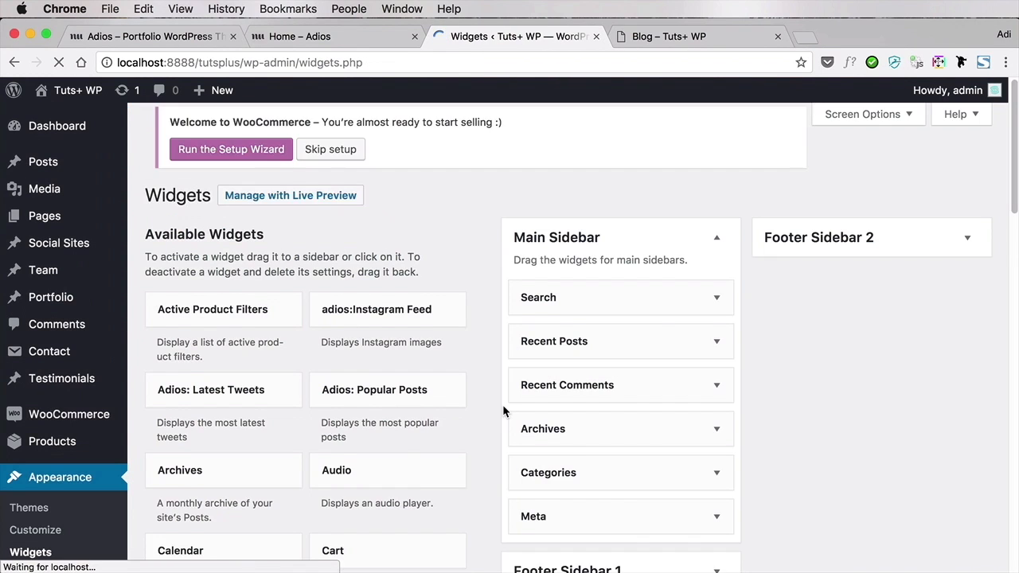
pyautogui.scroll(-3, 939, 379)
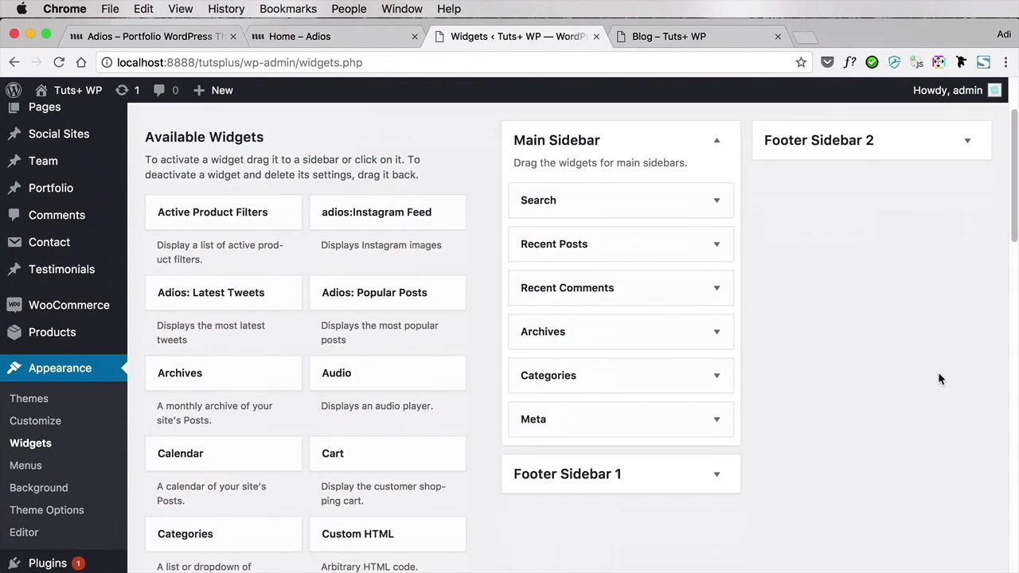
pyautogui.scroll(1, 939, 379)
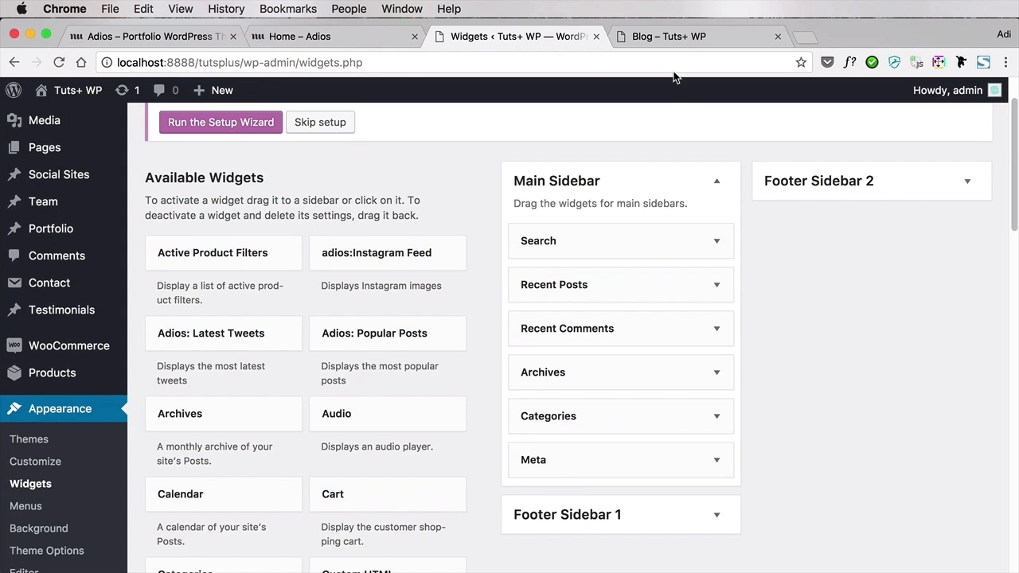
# Compare the live Blog page's sidebar with the Main Sidebar's widgets and remove the Meta widget from the Main Sidebar
pyautogui.click(675, 38)
pyautogui.scroll(-2, 837, 279)
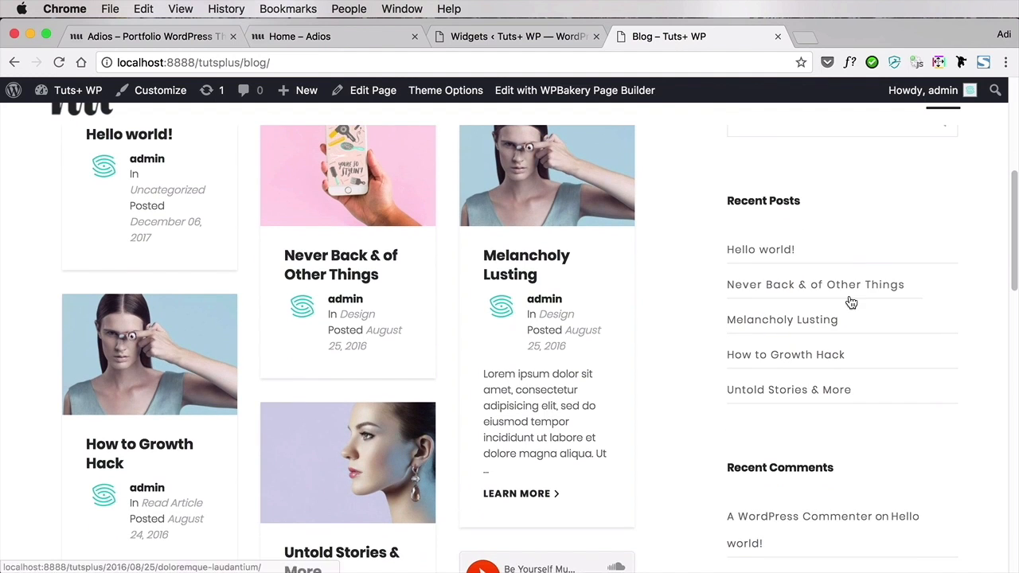
pyautogui.click(521, 39)
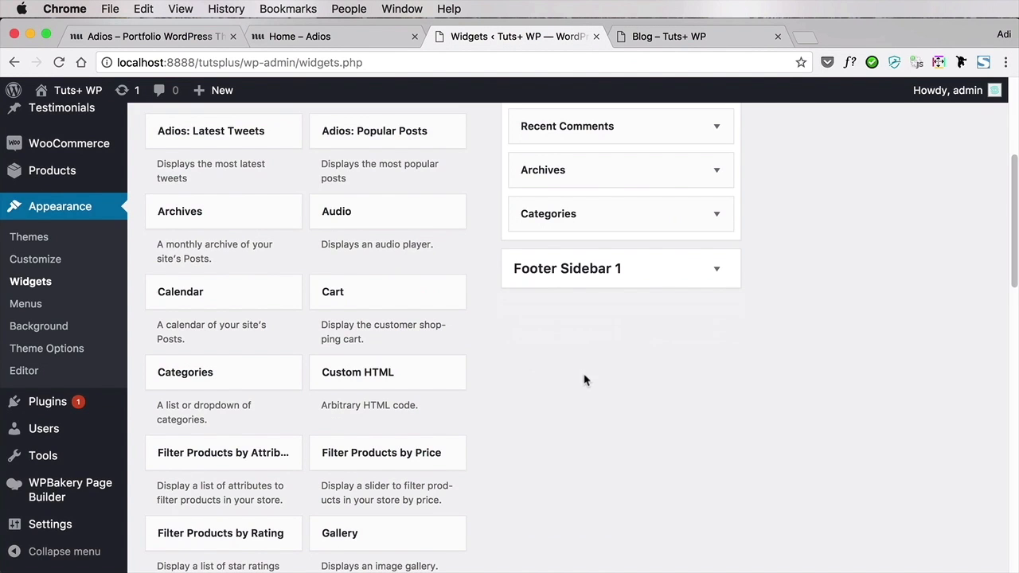
pyautogui.scroll(5, 589, 383)
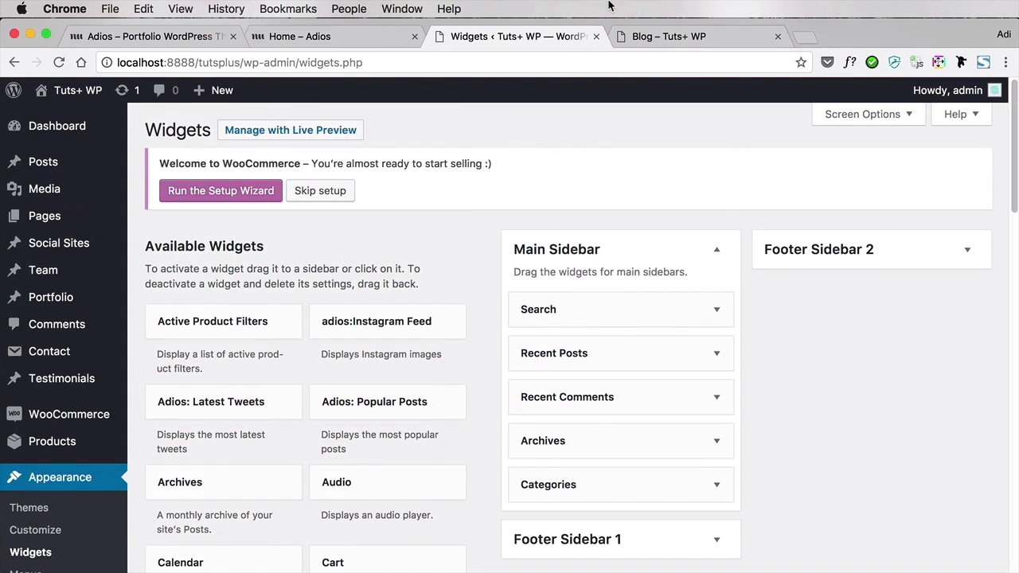
# Reload the live Blog page and review its search, recent posts, recent comments, archives and categories sidebar sections
pyautogui.click(660, 37)
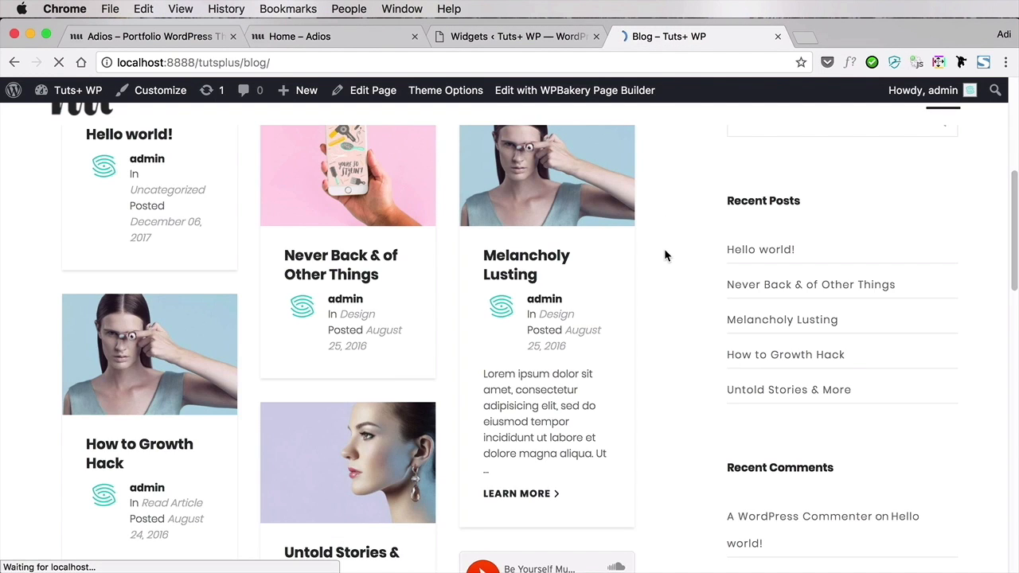
pyautogui.scroll(-10, 665, 250)
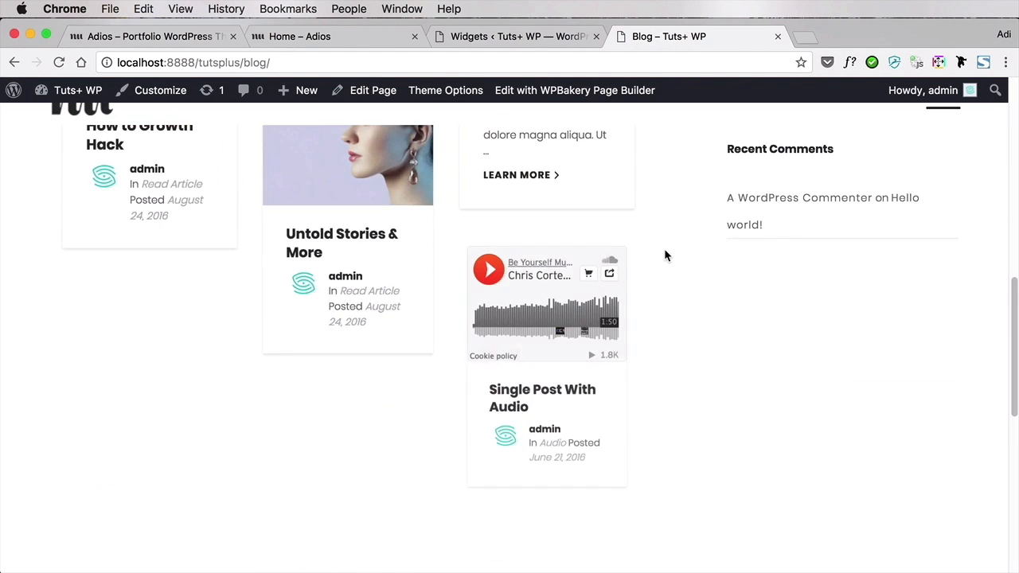
pyautogui.scroll(3, 758, 403)
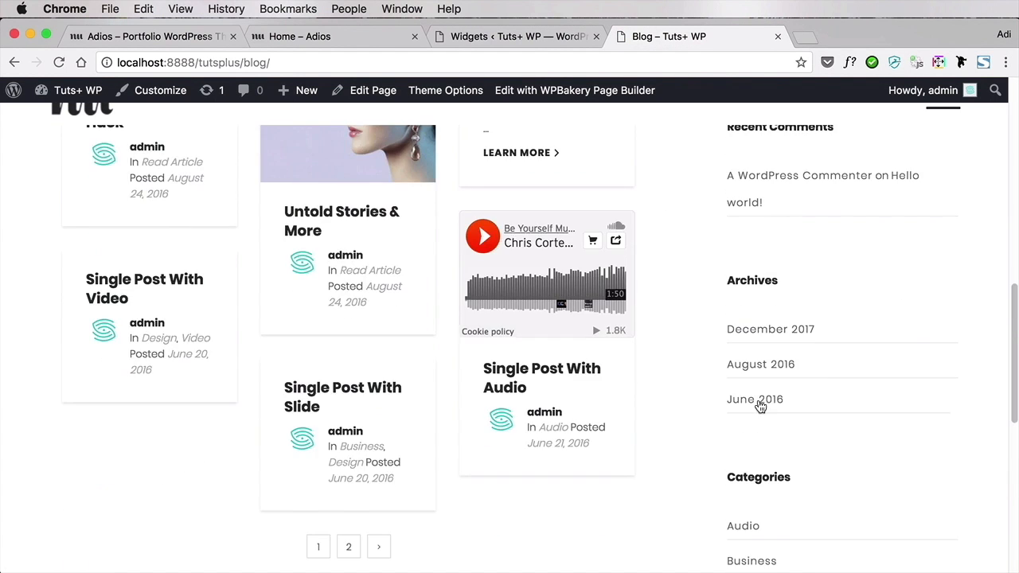
pyautogui.scroll(5, 758, 403)
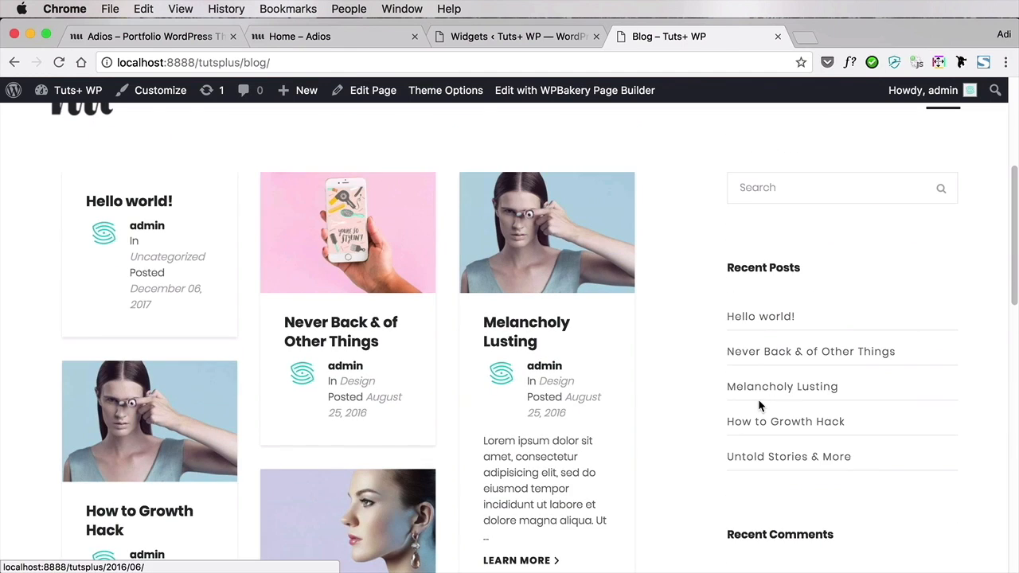
# Delete the Recent Posts, Recent Comments, Archives and Categories widgets from the Main Sidebar, keeping only Search
pyautogui.click(519, 36)
pyautogui.scroll(-1, 587, 210)
pyautogui.scroll(-1, 587, 215)
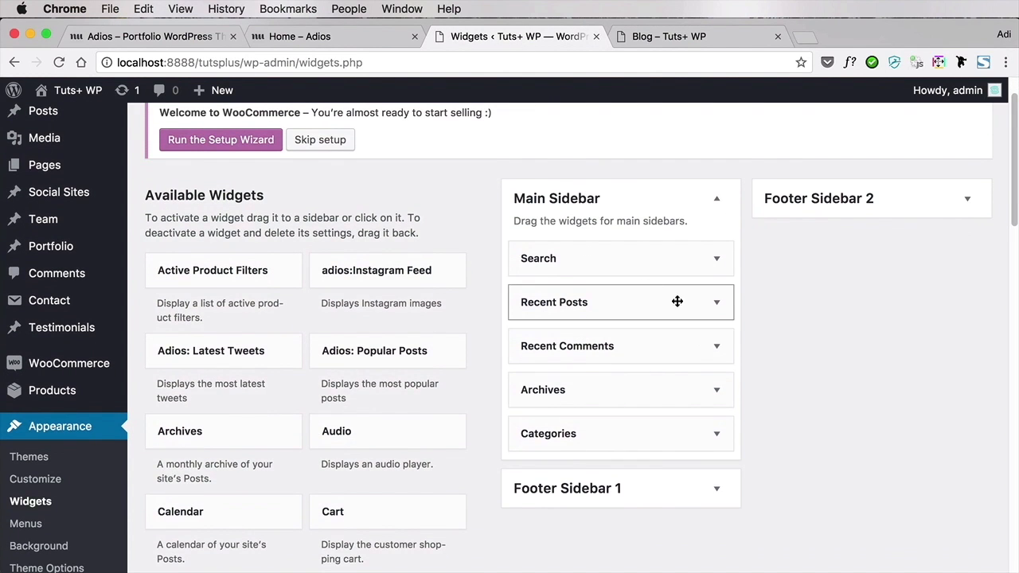
pyautogui.click(717, 307)
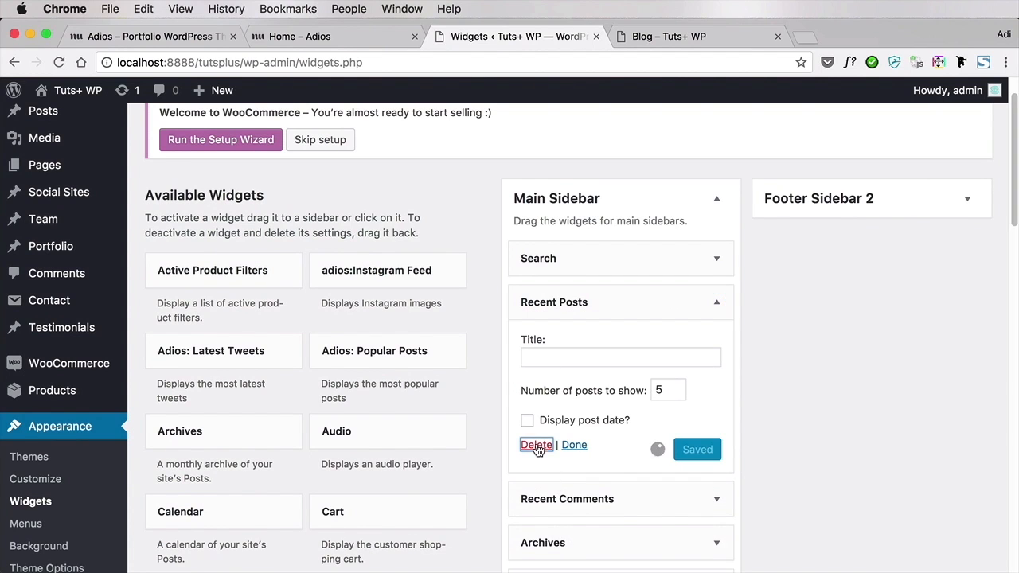
pyautogui.click(716, 303)
pyautogui.click(537, 419)
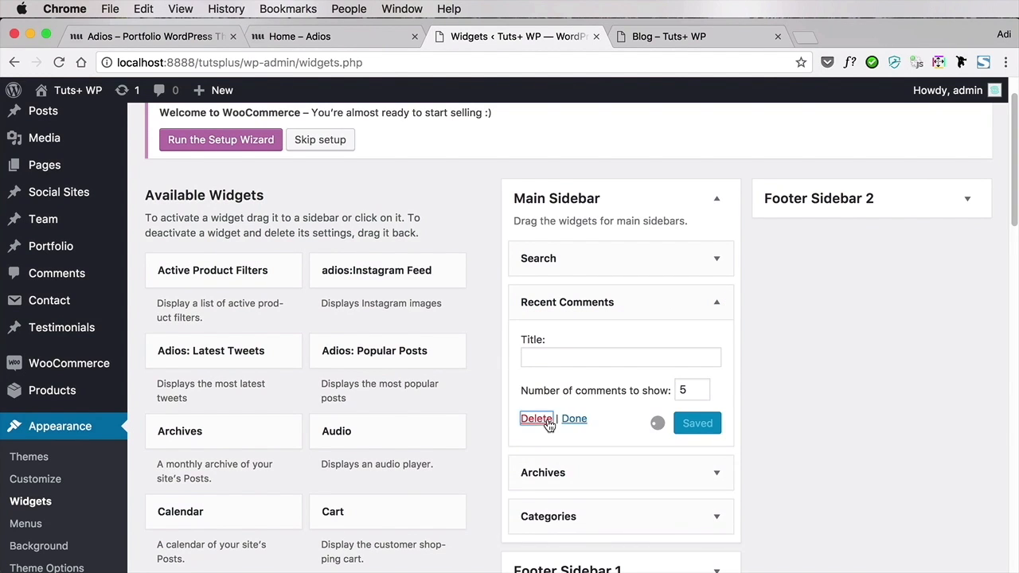
pyautogui.click(718, 304)
pyautogui.click(535, 428)
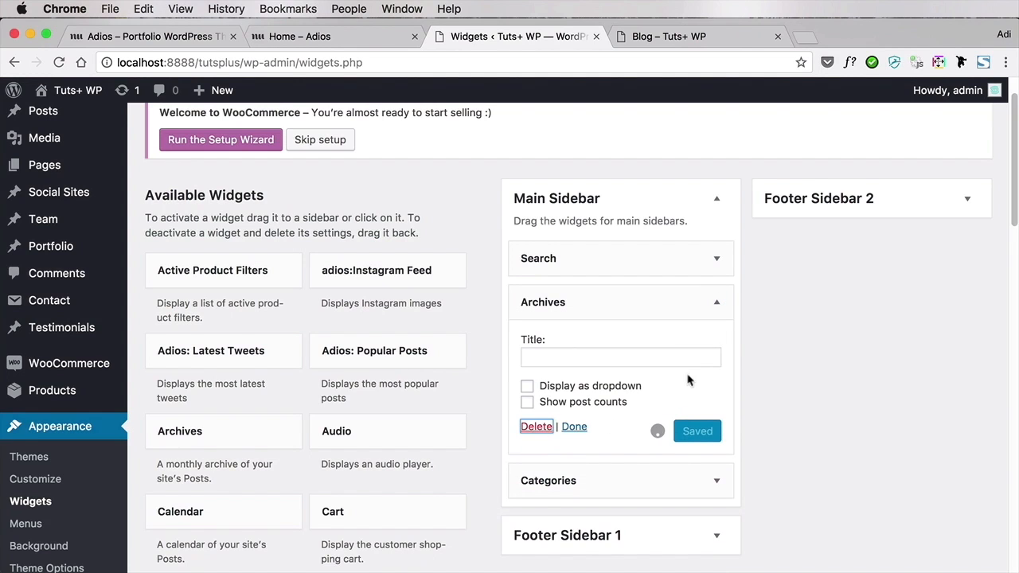
pyautogui.click(718, 308)
pyautogui.click(536, 443)
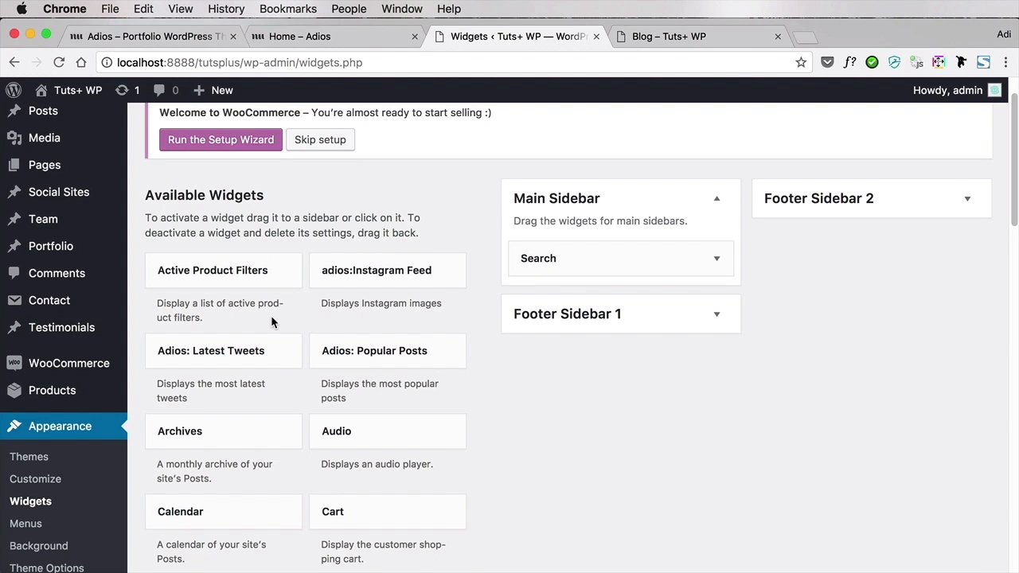
# Add the Adios: Latest Tweets widget to the Main Sidebar below Search
pyautogui.scroll(-1, 271, 315)
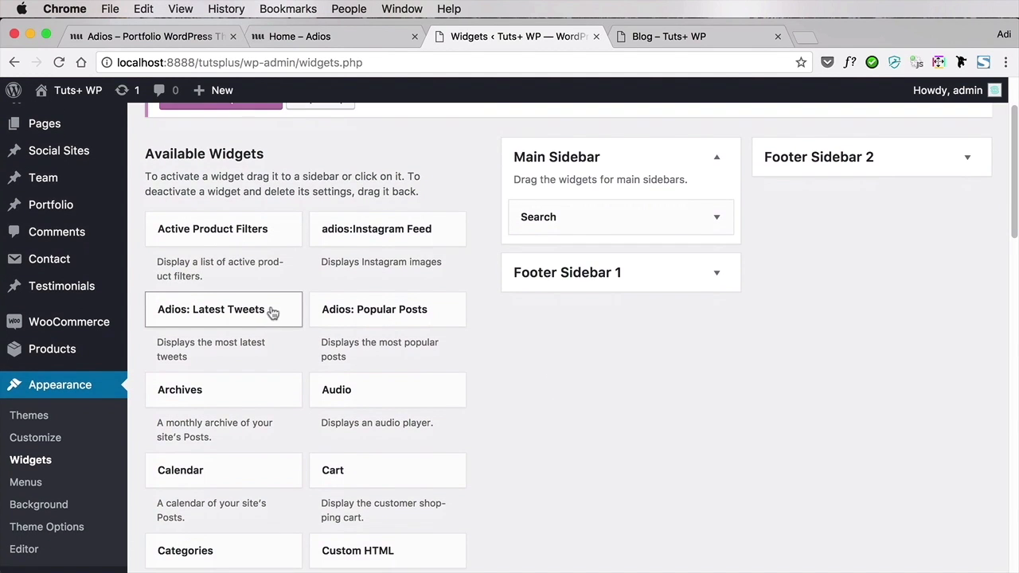
pyautogui.scroll(1, 267, 325)
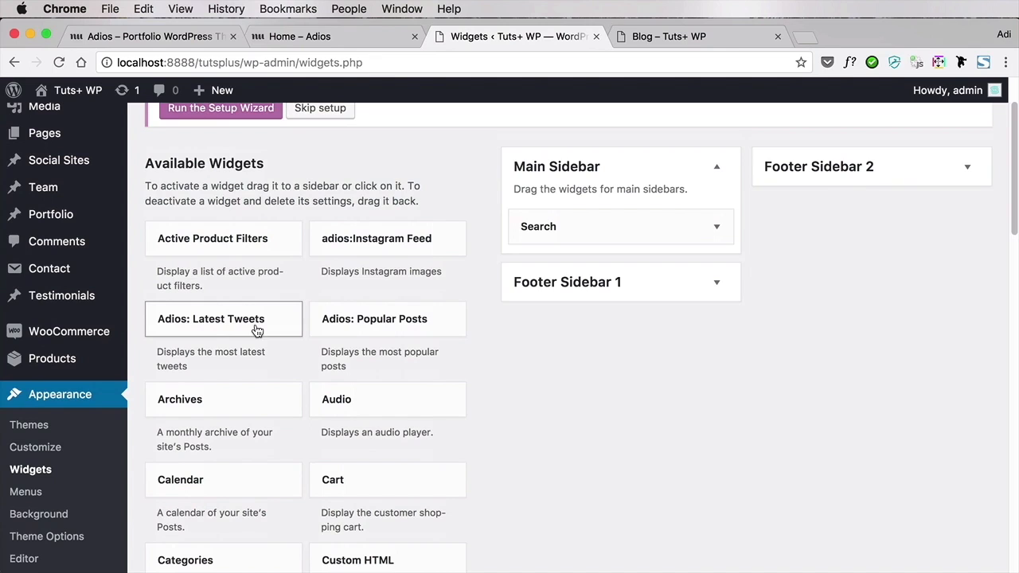
pyautogui.moveTo(259, 327); pyautogui.dragTo(622, 271)
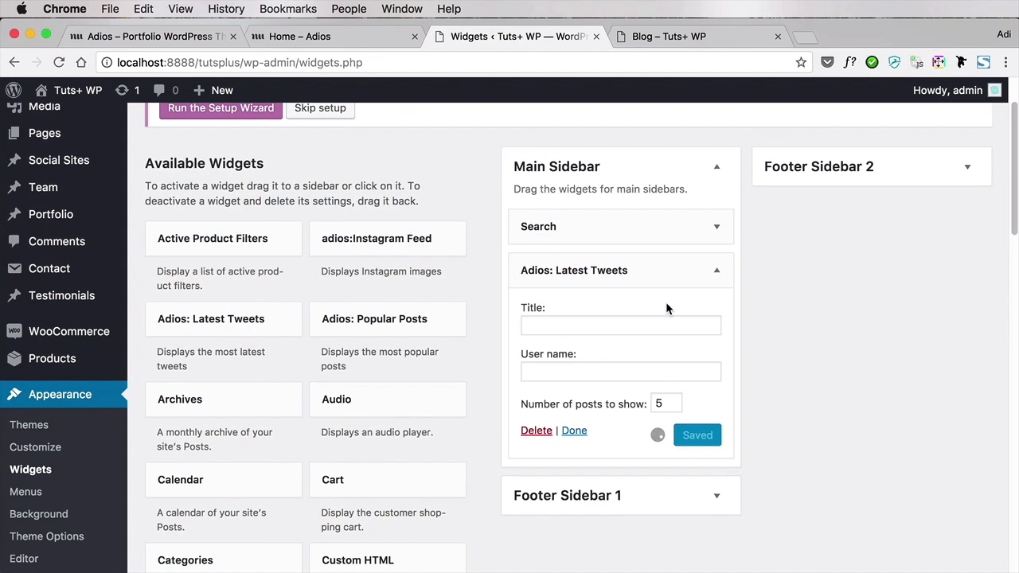
# Title the Latest Tweets widget "Follow me on Twitter", enter the Twitter user name, and save the widget
pyautogui.click(591, 325)
pyautogui.write('Follow')
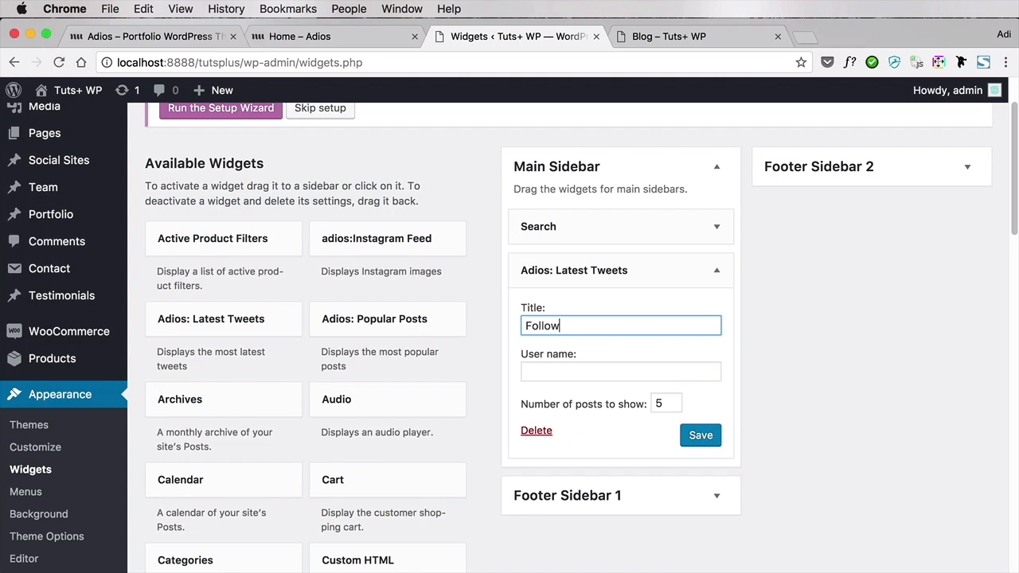
pyautogui.write(' me on Twitter')
pyautogui.press('Tab')
pyautogui.write('ad')
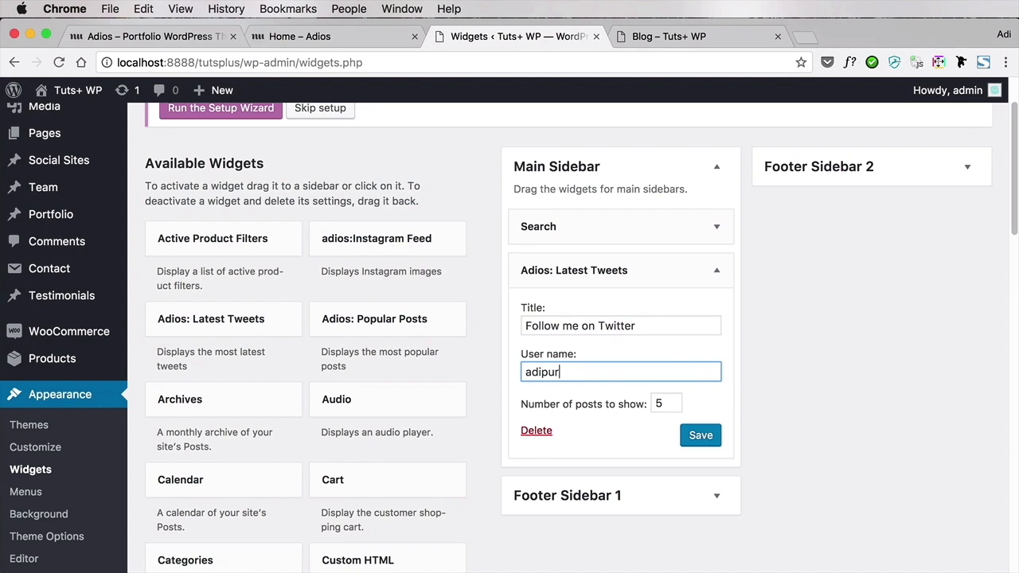
pyautogui.click(701, 435)
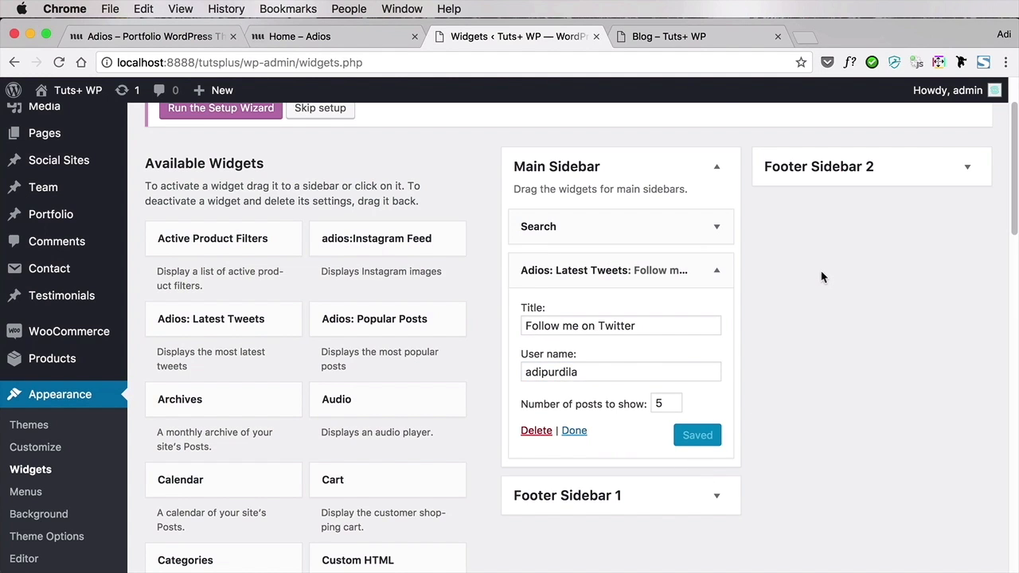
# Reload the live Blog page and examine the Twitter feed in its sidebar alongside the post grid
pyautogui.click(701, 37)
pyautogui.press('super+r')
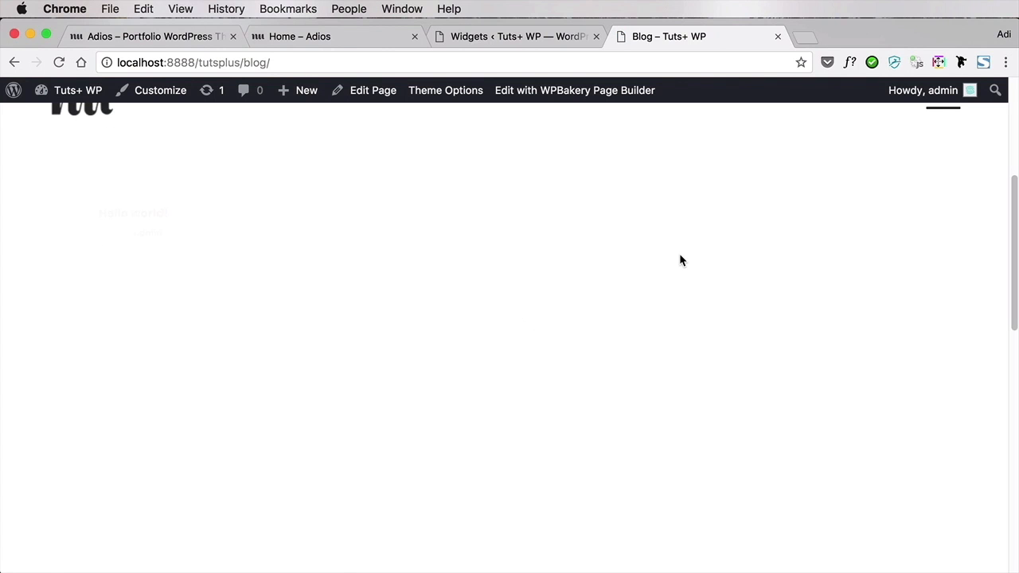
pyautogui.scroll(-3, 679, 258)
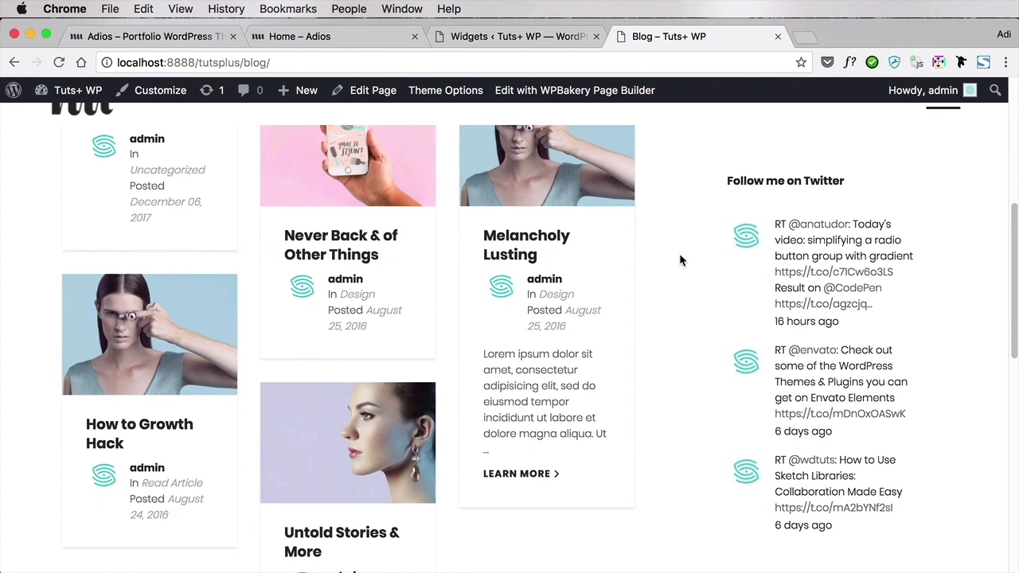
pyautogui.scroll(-10, 679, 254)
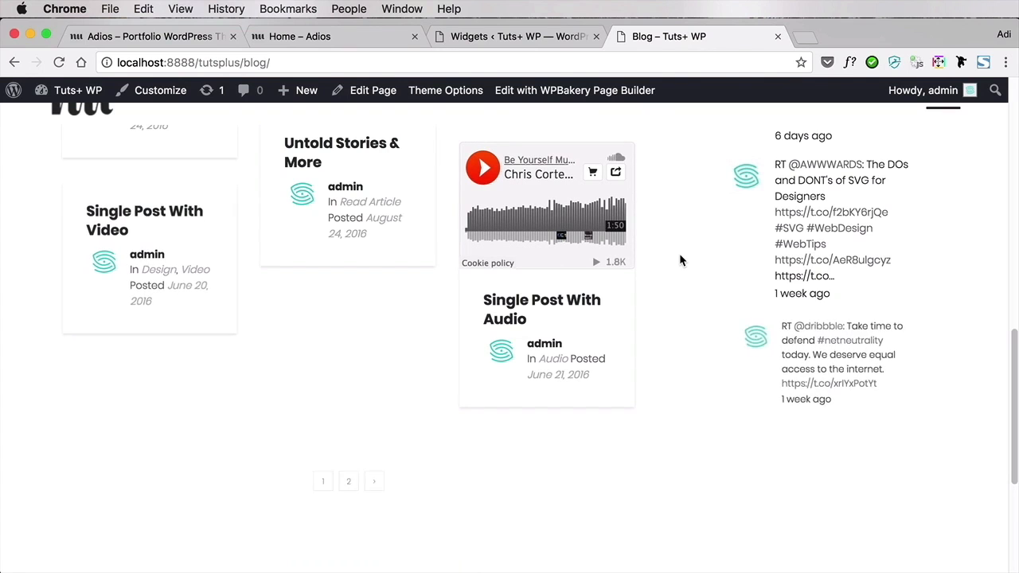
pyautogui.scroll(12, 679, 254)
pyautogui.scroll(-9, 680, 253)
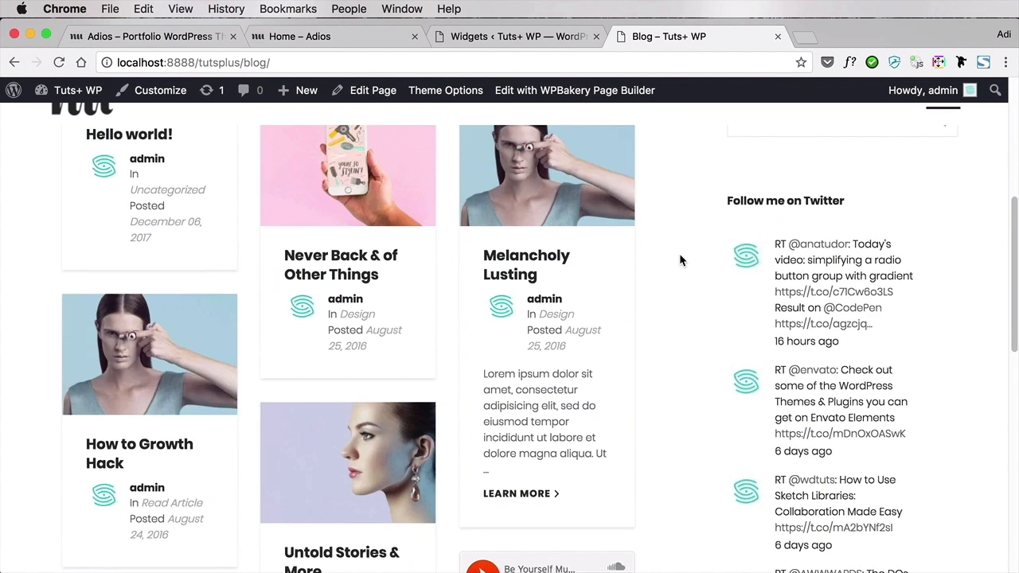
pyautogui.scroll(-2, 680, 259)
pyautogui.click(553, 39)
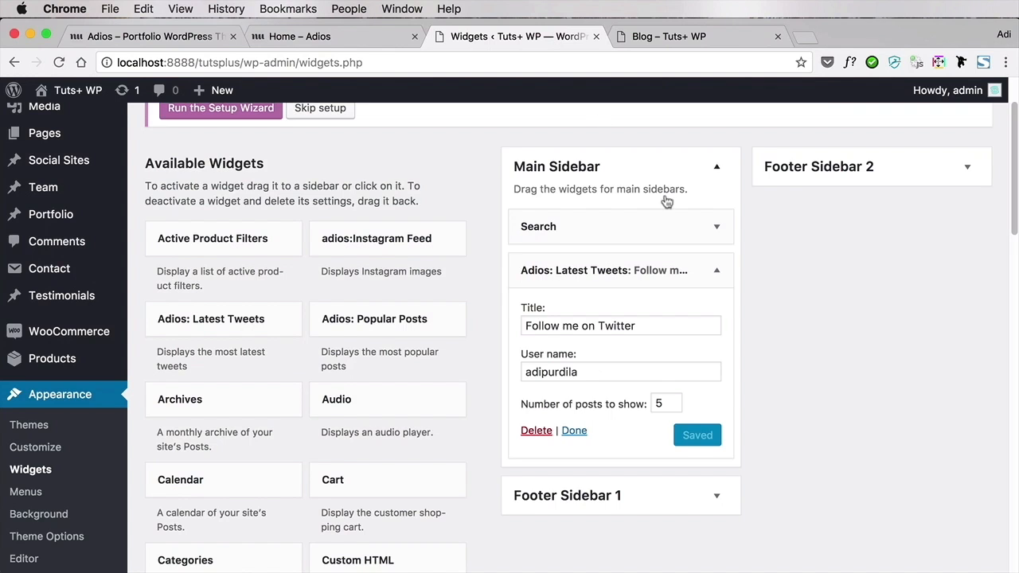
pyautogui.scroll(1, 697, 257)
pyautogui.scroll(2, 697, 257)
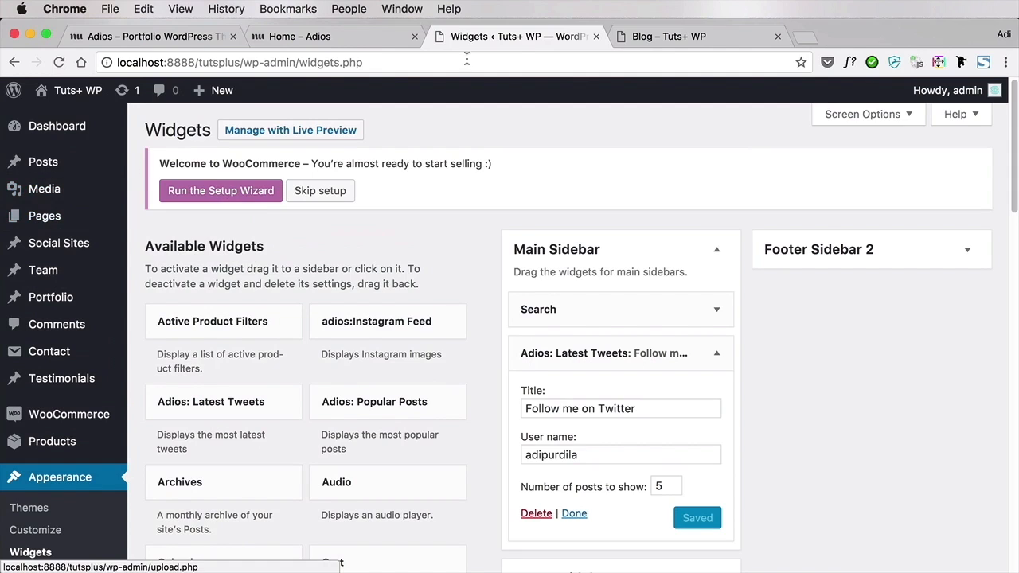
pyautogui.click(672, 42)
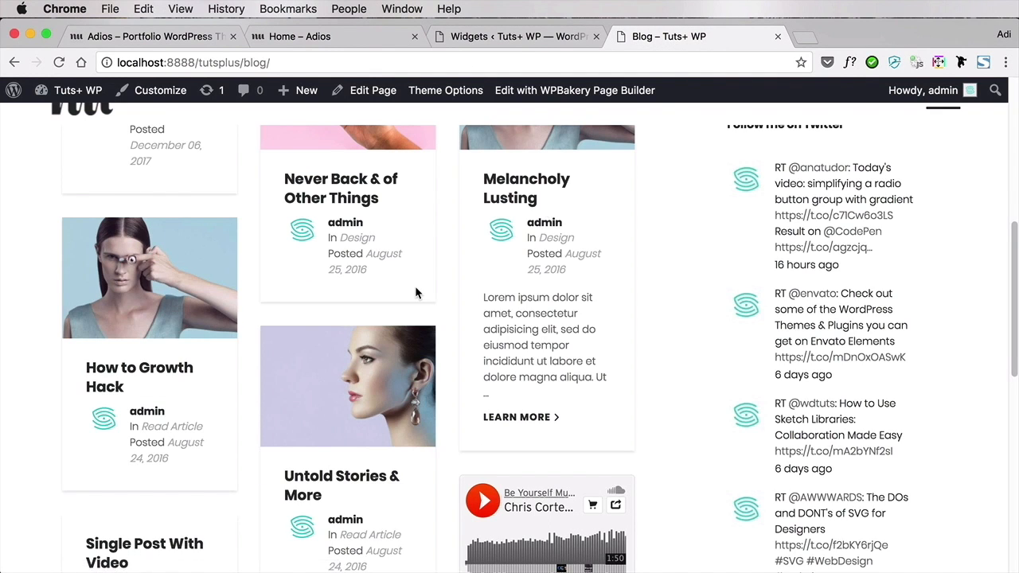
pyautogui.scroll(10, 416, 291)
pyautogui.scroll(-5, 415, 290)
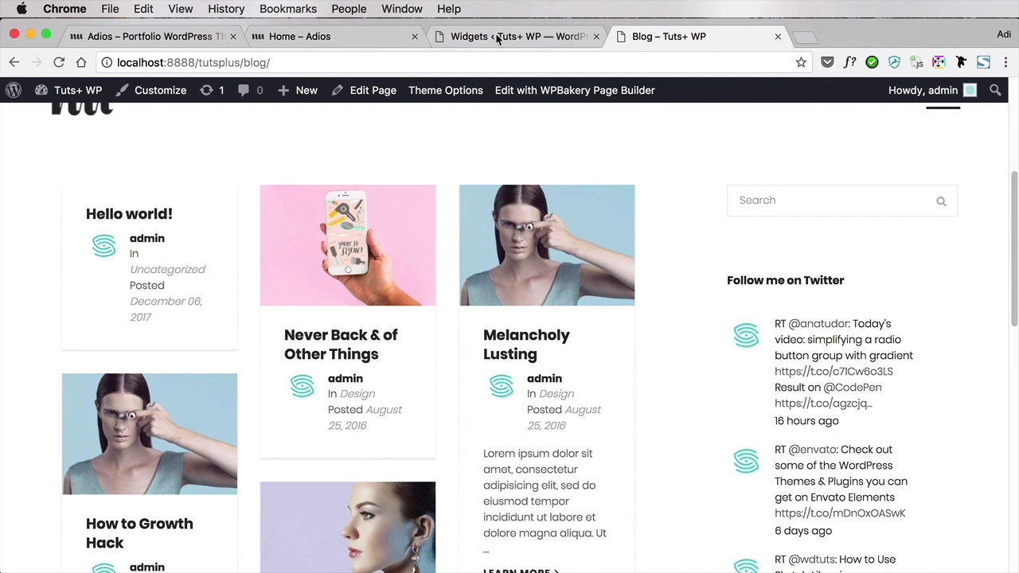
# Start a new post and look over its format, category, tag, featured image, template and header options
pyautogui.click(499, 35)
pyautogui.moveTo(61, 165)
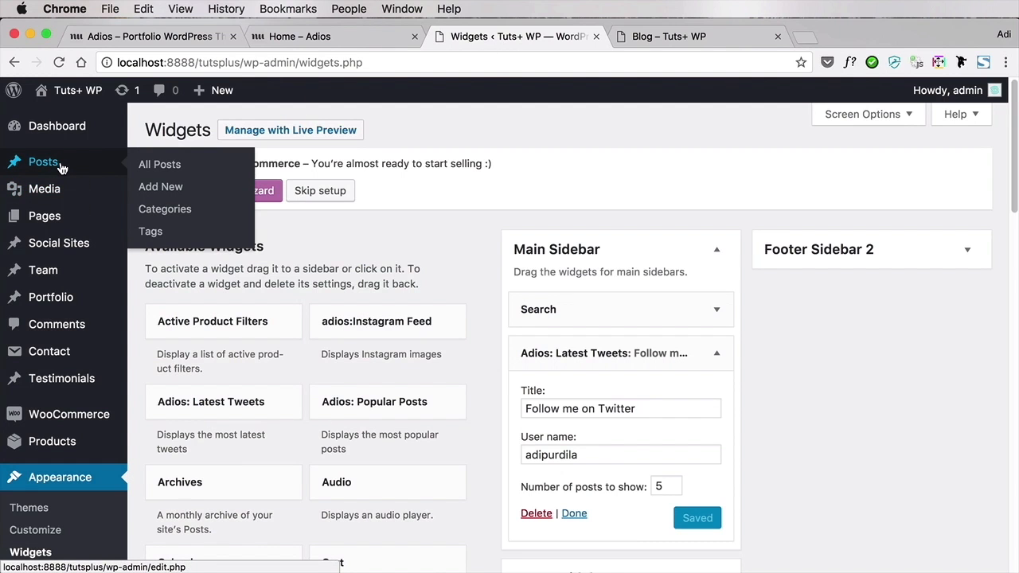
pyautogui.click(171, 190)
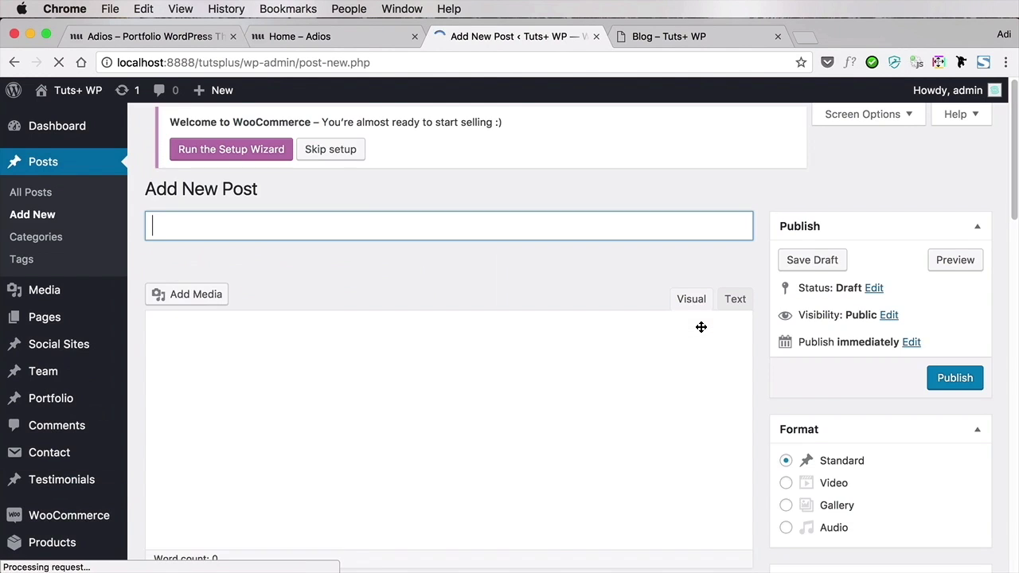
pyautogui.scroll(-3, 703, 339)
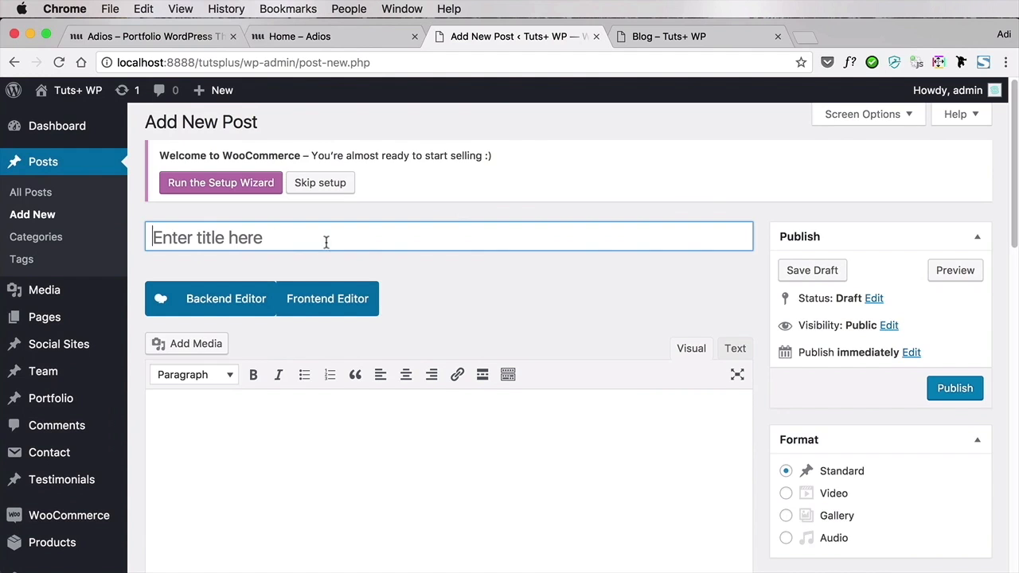
pyautogui.scroll(-5, 699, 373)
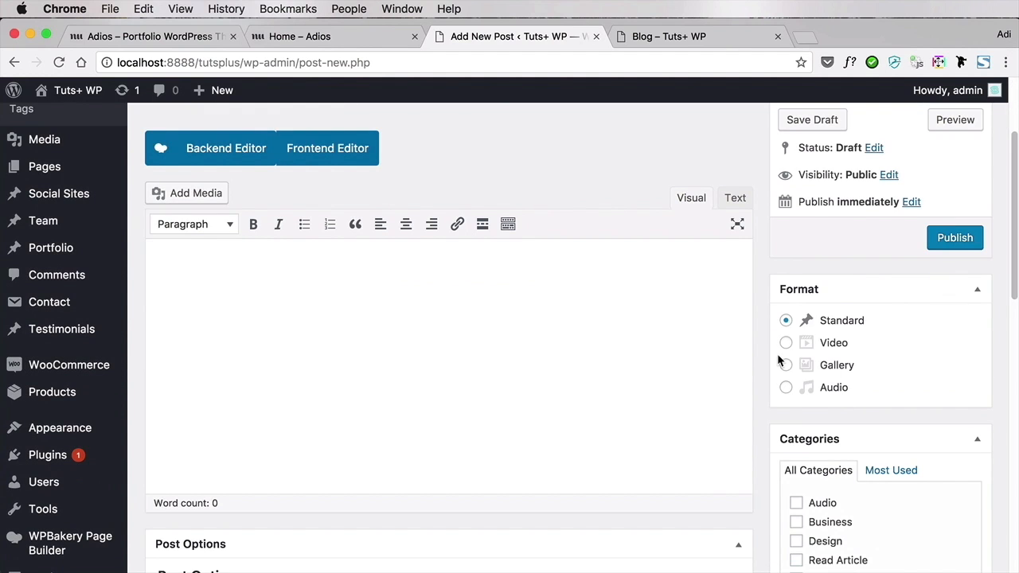
pyautogui.scroll(-5, 779, 360)
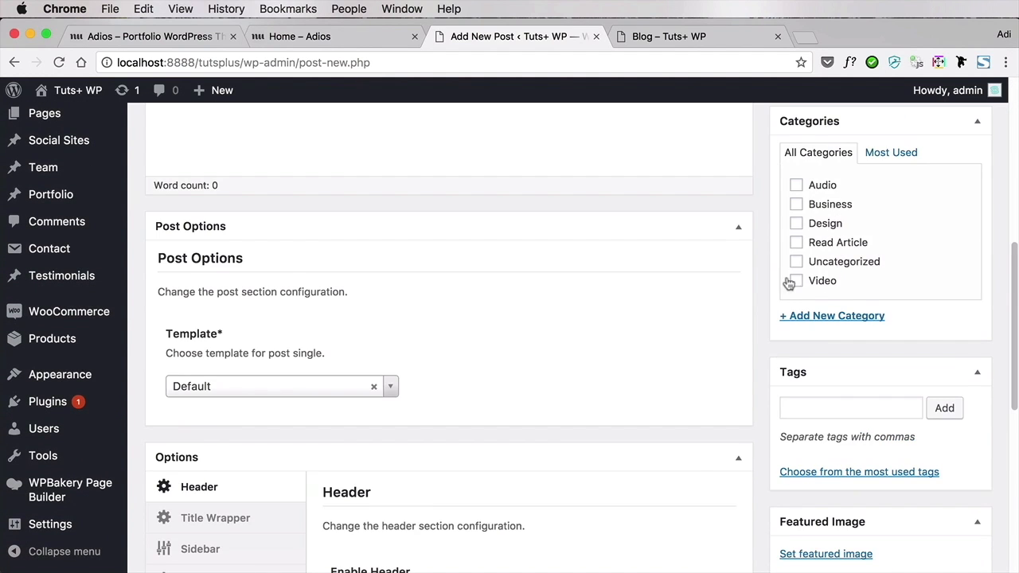
pyautogui.scroll(-3, 621, 324)
pyautogui.scroll(2, 620, 323)
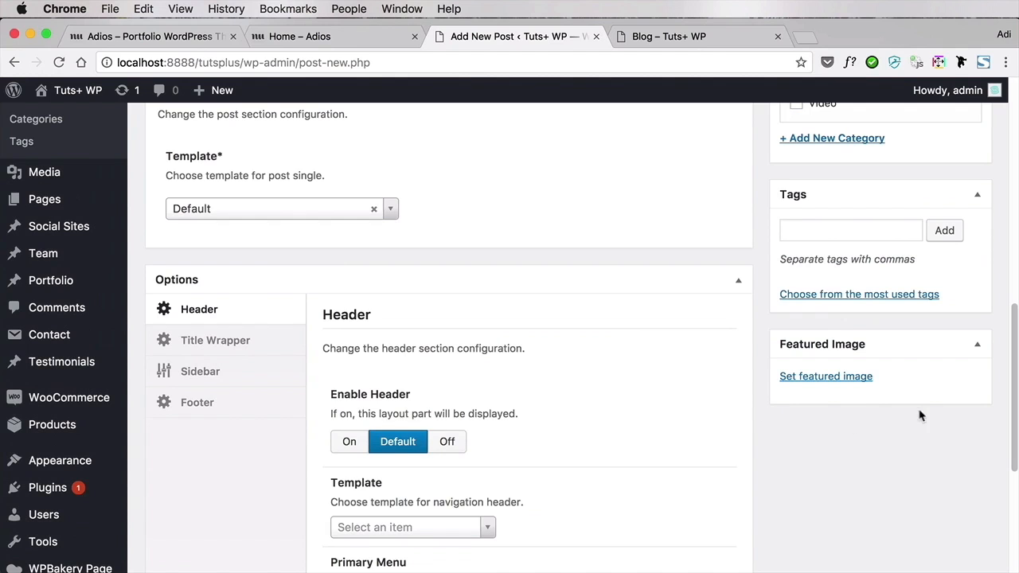
pyautogui.scroll(15, 860, 382)
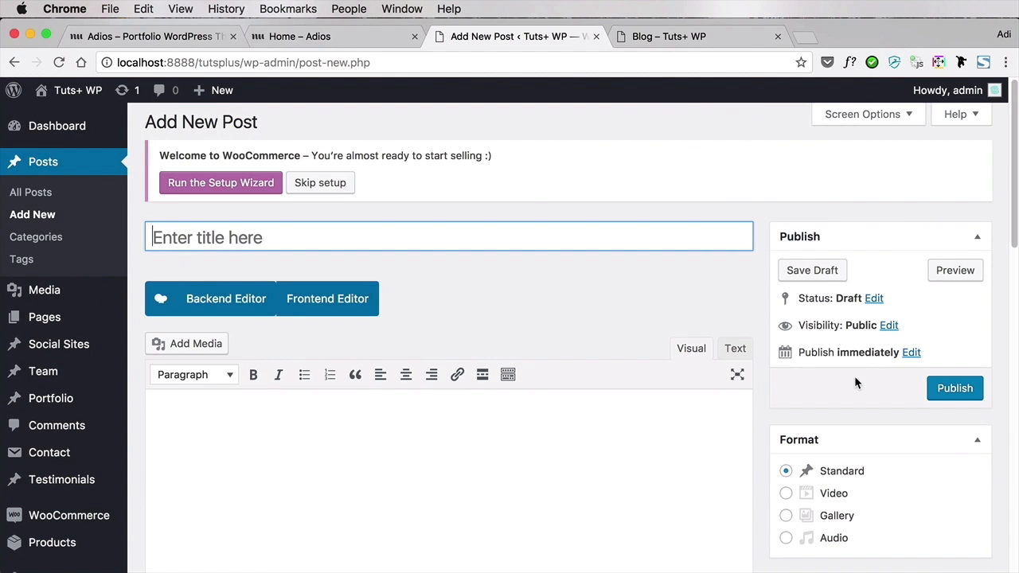
# Return to the live Blog page and open its site navigation menu
pyautogui.click(710, 36)
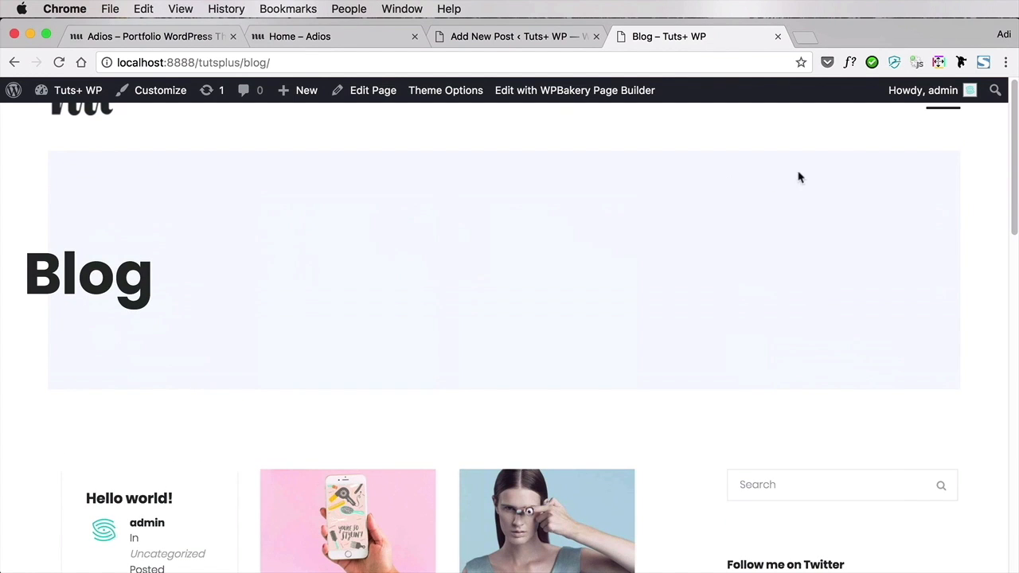
pyautogui.click(941, 111)
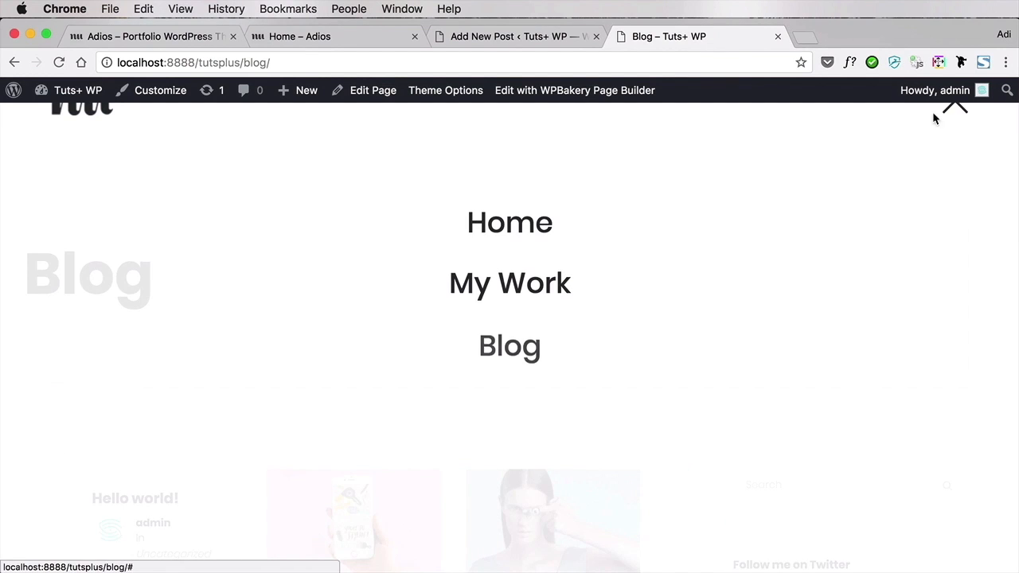
# Go to the live Get in Touch page through the site navigation and examine its contact form, address, map and footer
pyautogui.click(540, 406)
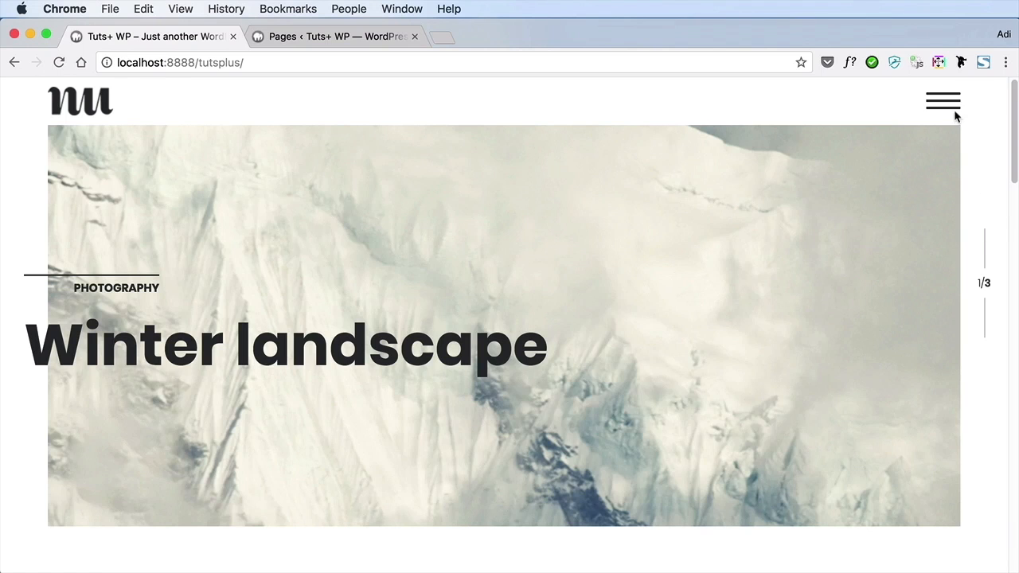
pyautogui.click(948, 106)
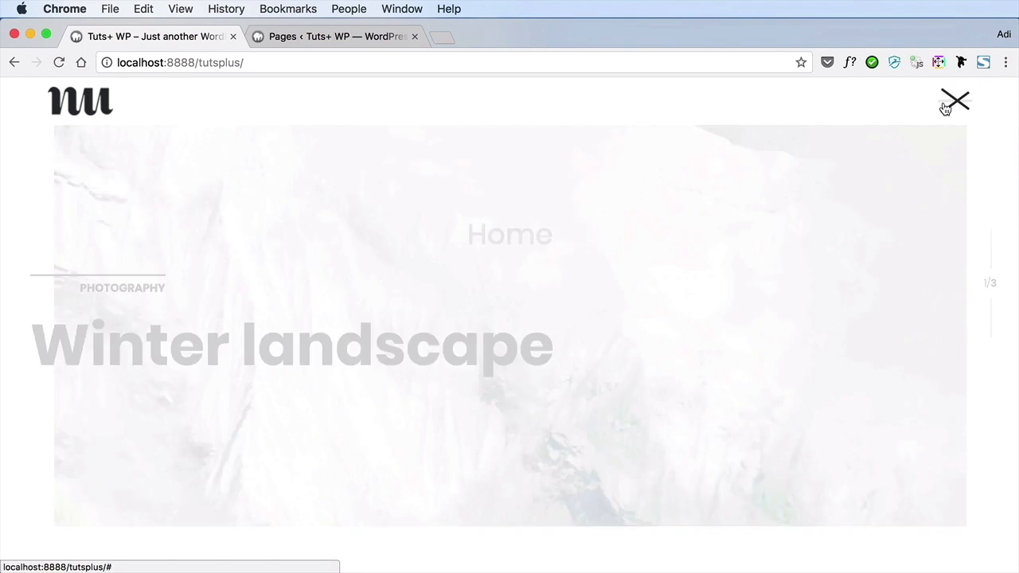
pyautogui.click(523, 403)
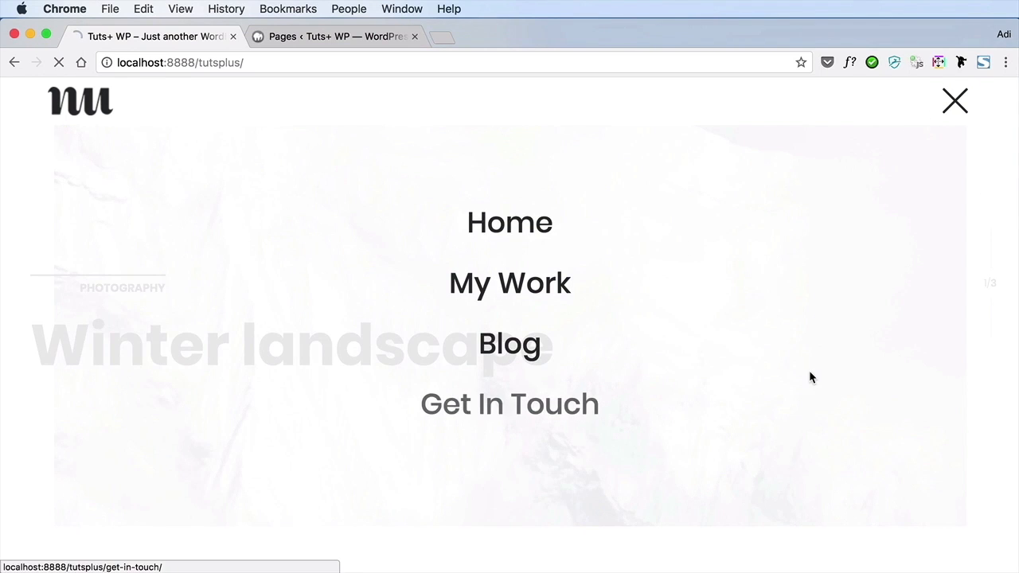
pyautogui.scroll(-3, 810, 371)
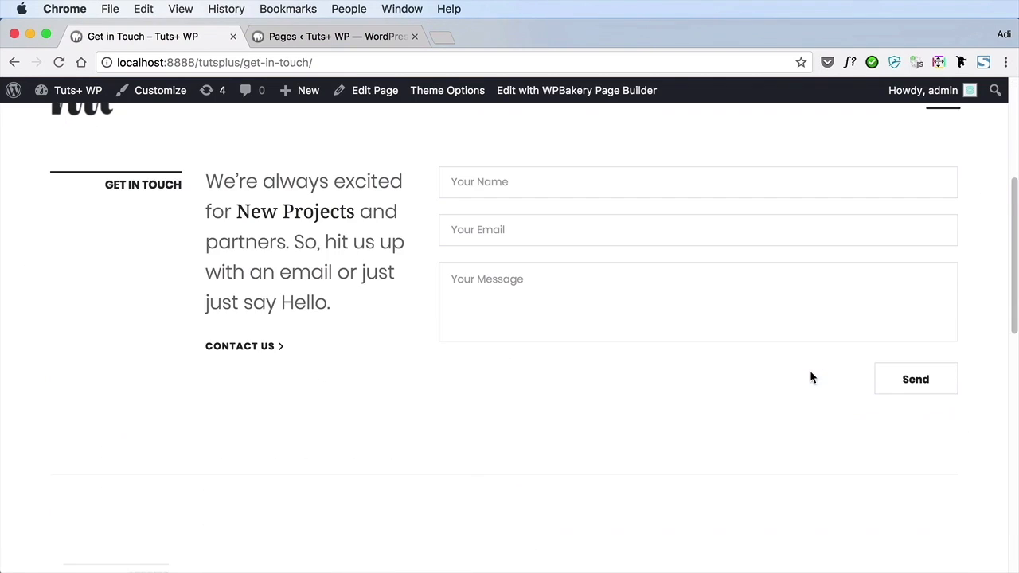
pyautogui.scroll(-5, 810, 370)
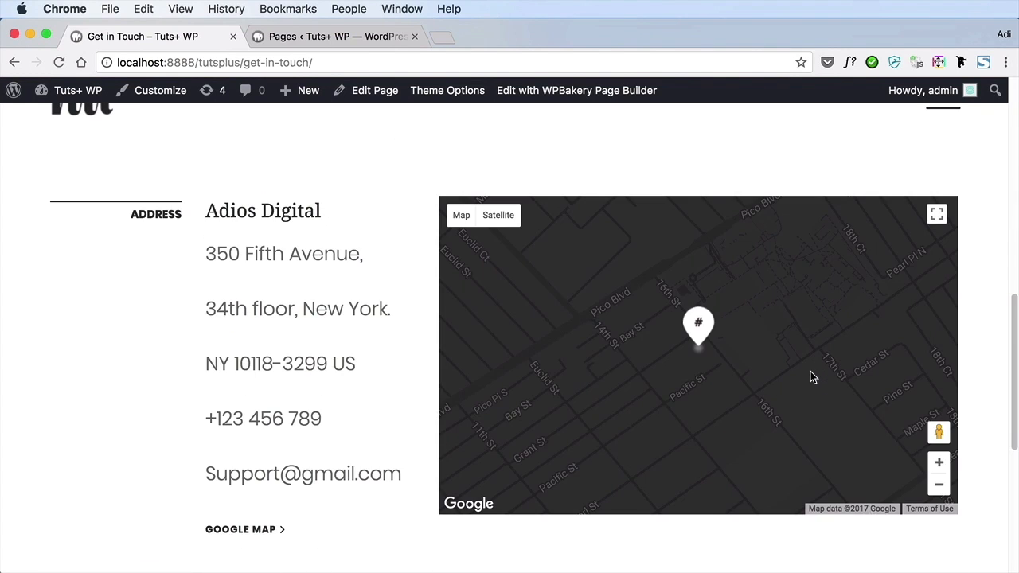
pyautogui.scroll(5, 811, 372)
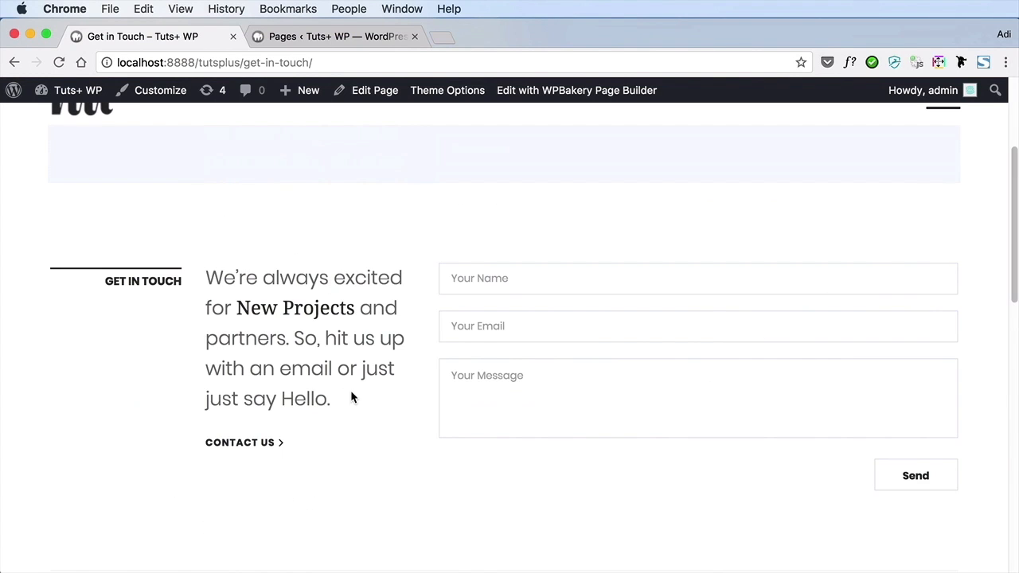
pyautogui.scroll(-5, 352, 397)
pyautogui.scroll(4, 349, 390)
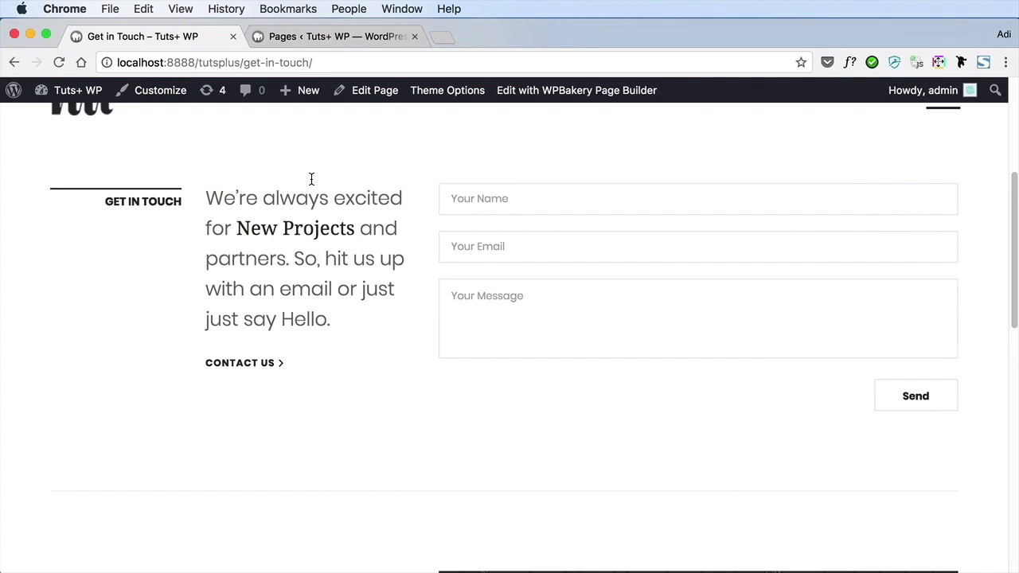
pyautogui.scroll(-4, 546, 287)
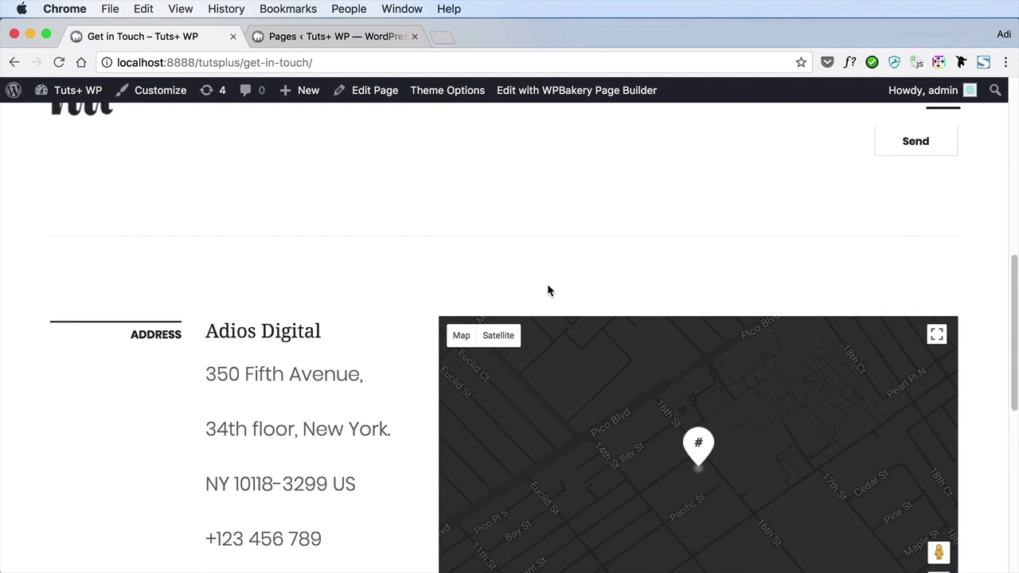
pyautogui.scroll(-2, 547, 284)
pyautogui.scroll(-5, 398, 411)
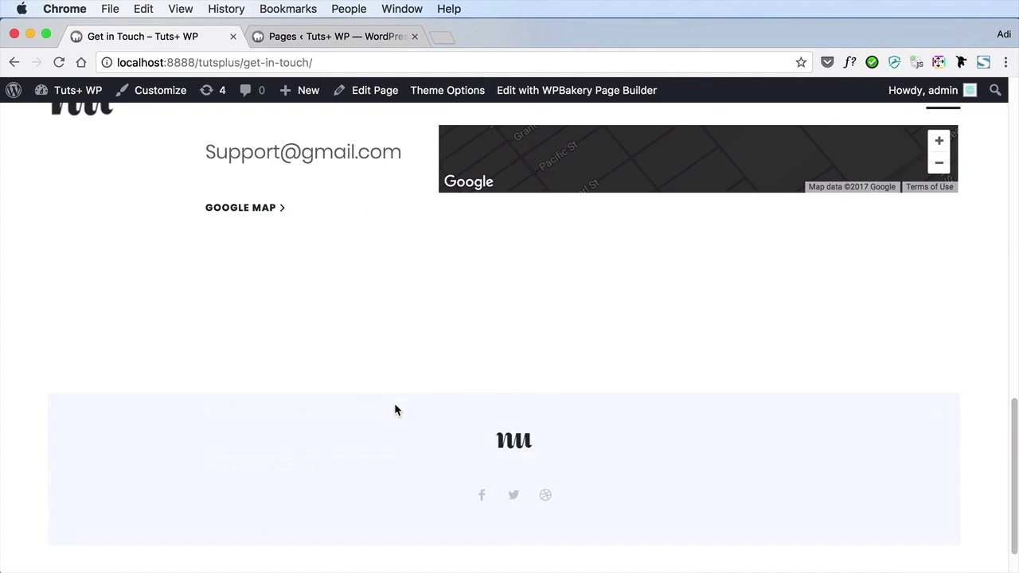
pyautogui.scroll(5, 396, 409)
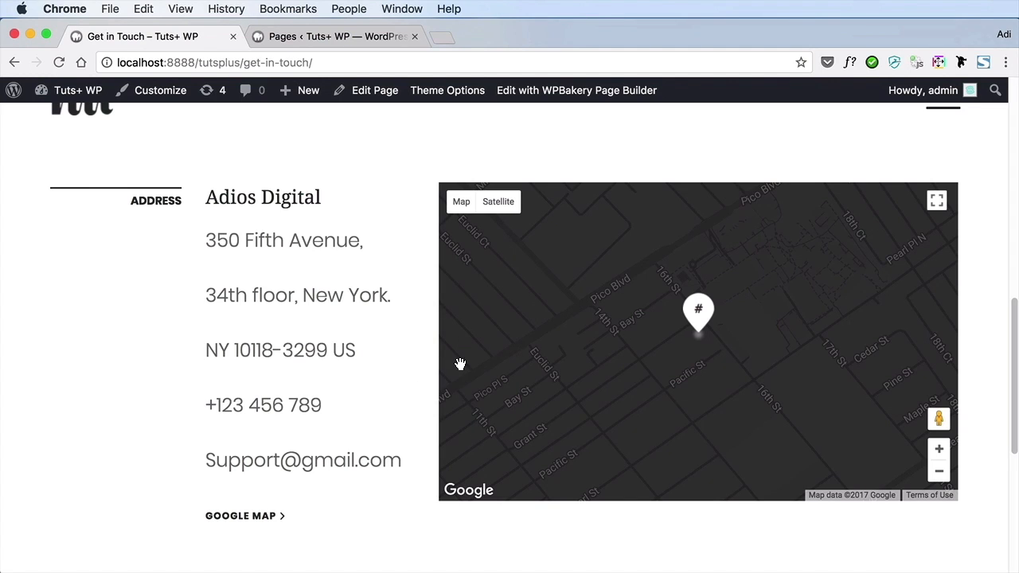
pyautogui.scroll(5, 355, 298)
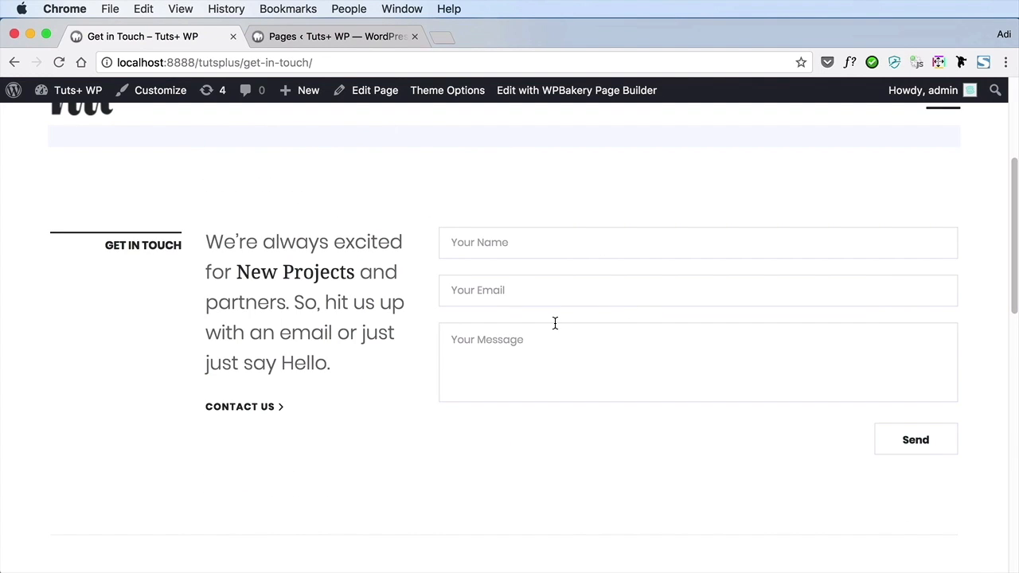
pyautogui.scroll(2, 554, 322)
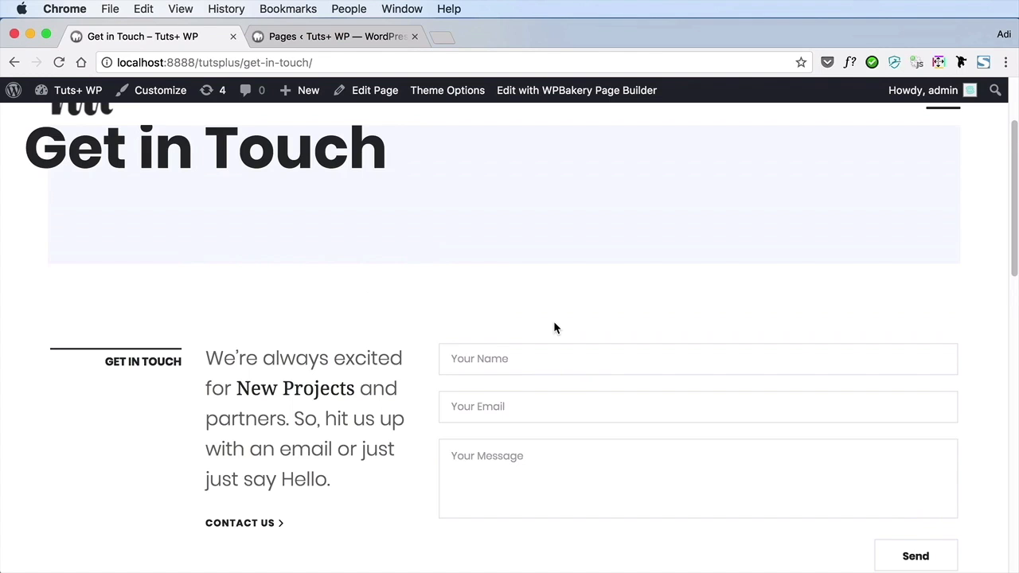
# Edit the Get in Touch page to delete the row holding the address and Google Map, and update the page
pyautogui.click(330, 36)
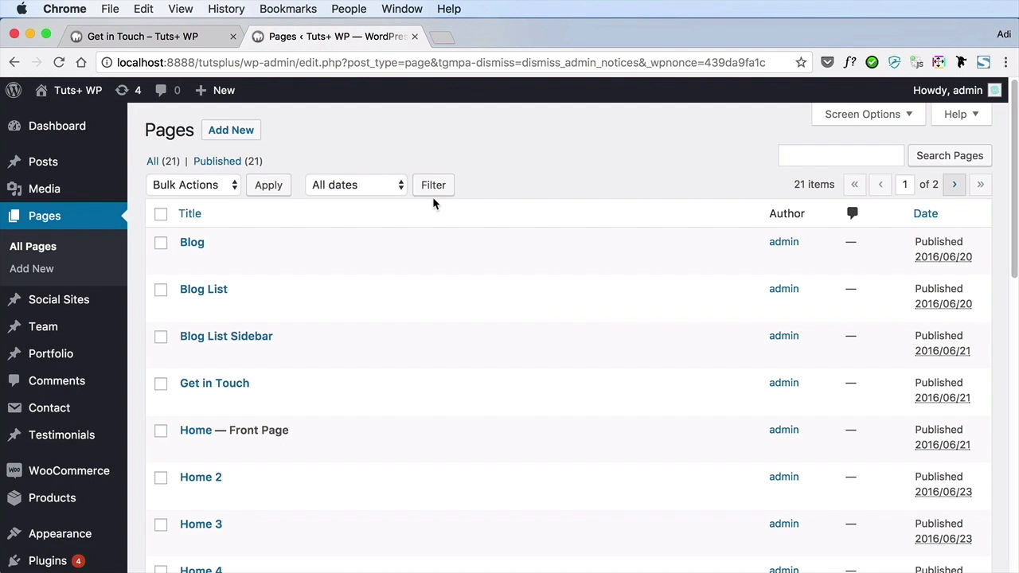
pyautogui.click(238, 386)
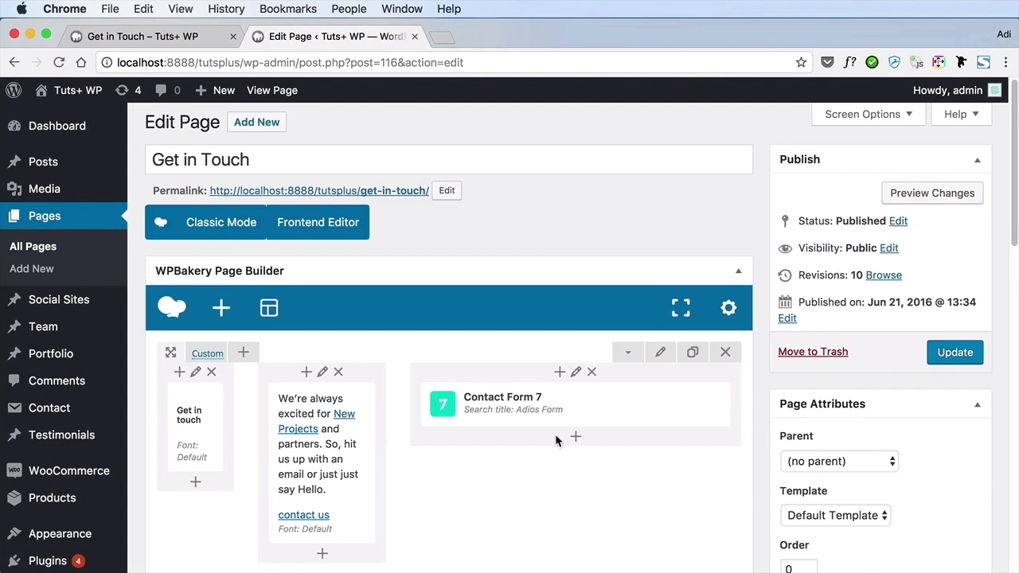
pyautogui.scroll(-5, 555, 434)
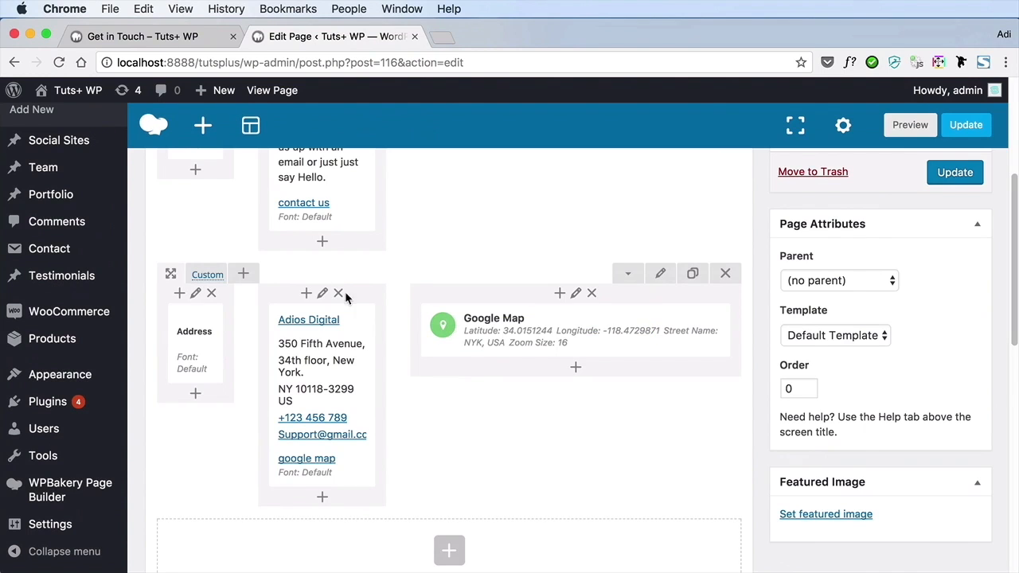
pyautogui.click(726, 275)
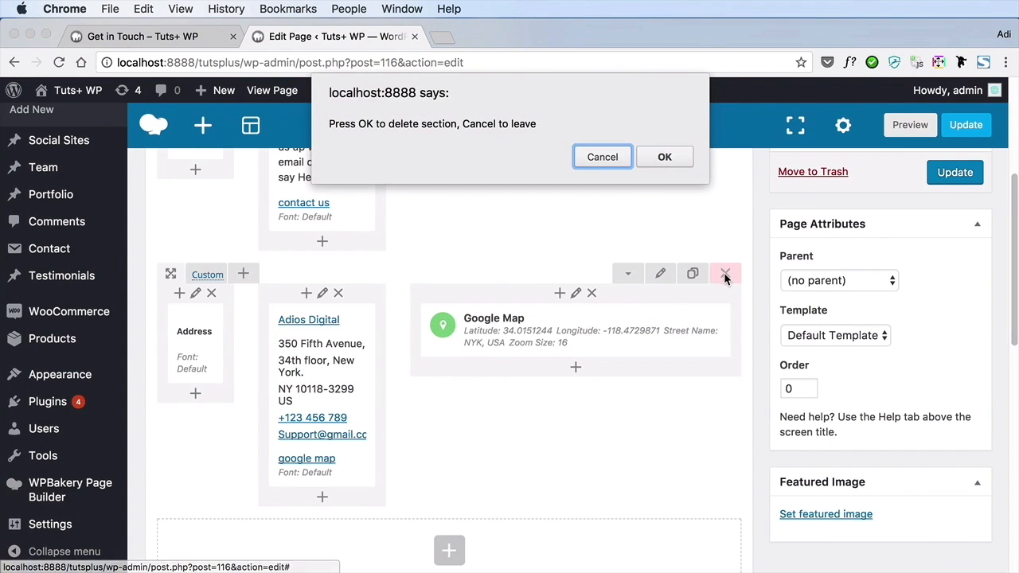
pyautogui.click(660, 163)
pyautogui.scroll(3, 669, 226)
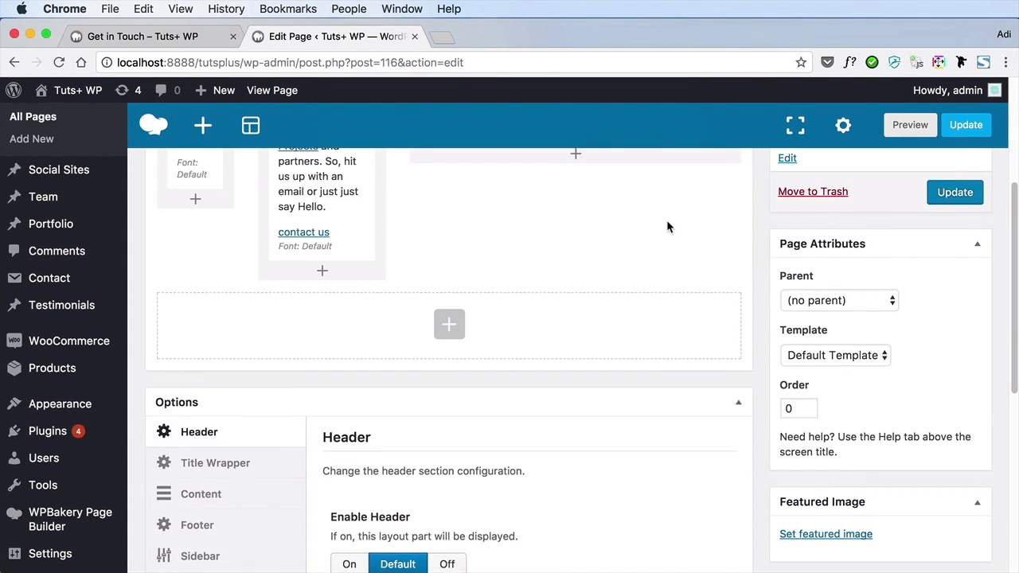
pyautogui.click(955, 275)
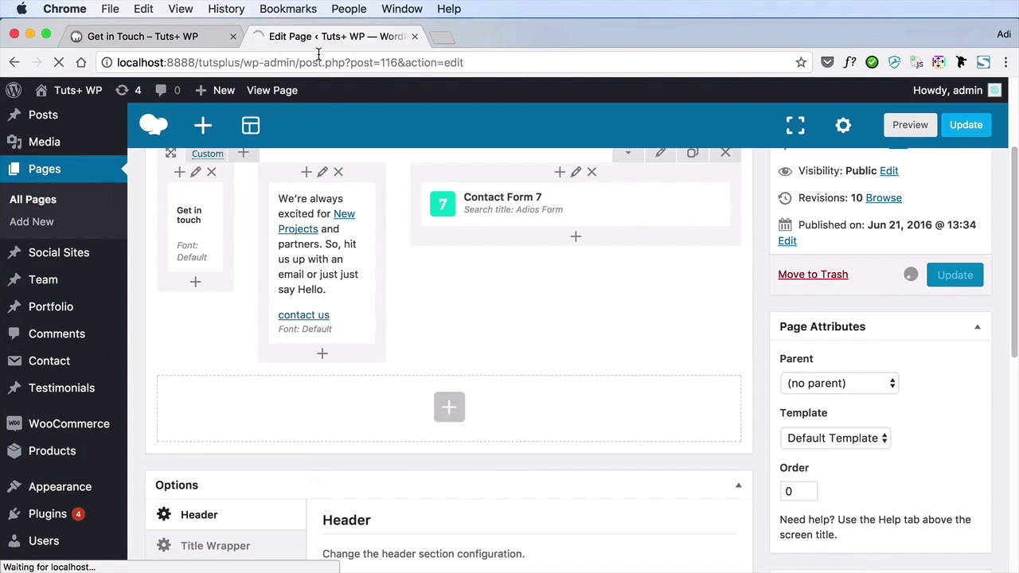
# Reload the live Get in Touch page and check the layout around the contact form
pyautogui.click(188, 39)
pyautogui.scroll(-5, 567, 238)
pyautogui.scroll(5, 567, 238)
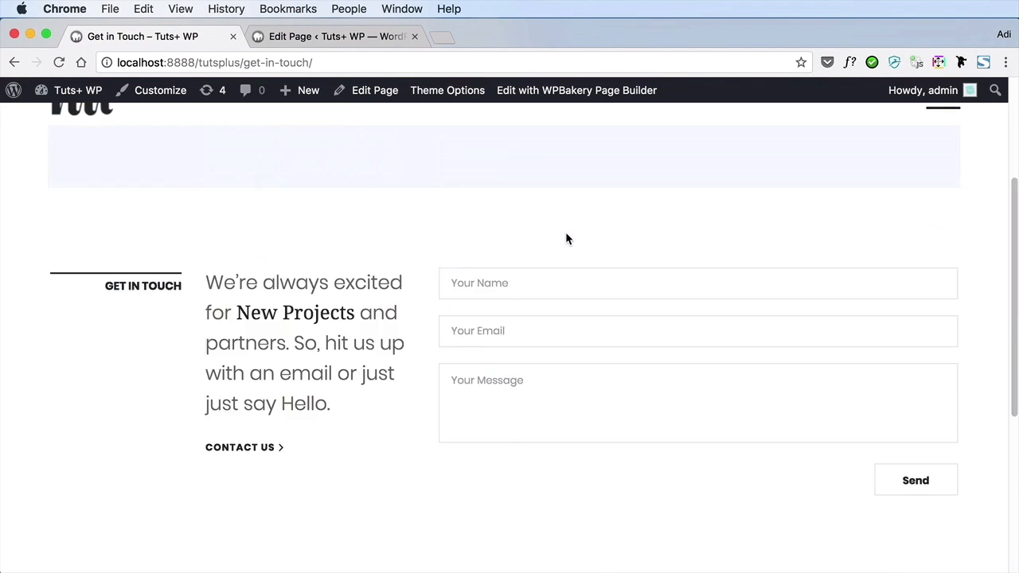
pyautogui.scroll(-1, 567, 238)
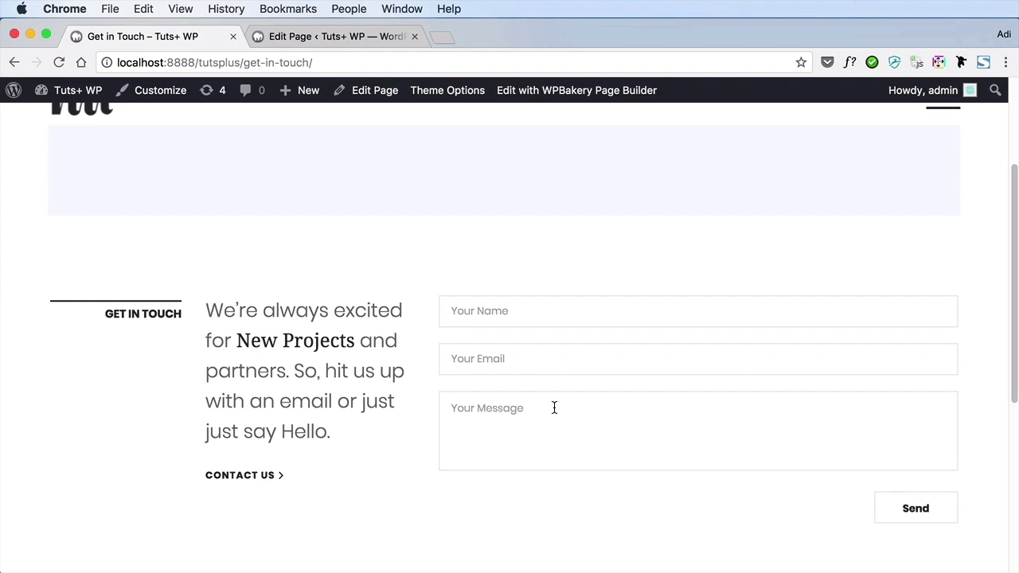
# Inspect the Contact Form 7 element's selected form and search title in the page builder, and close its settings
pyautogui.click(337, 33)
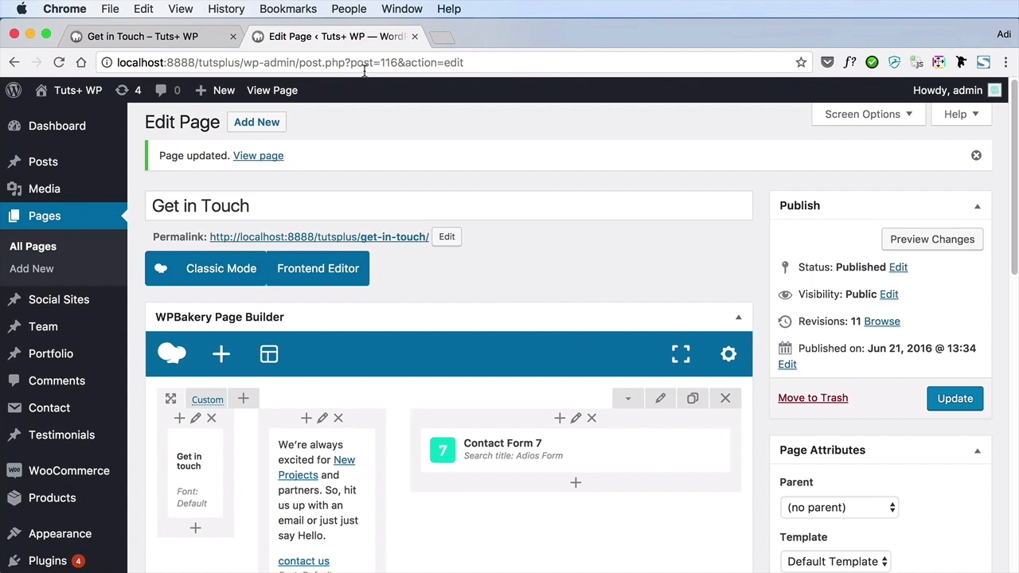
pyautogui.scroll(-3, 500, 293)
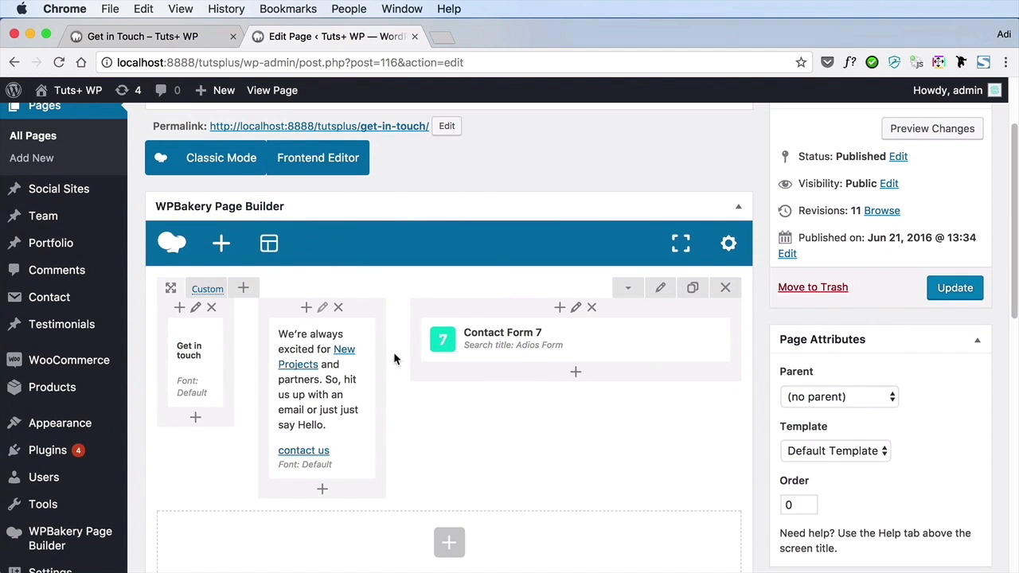
pyautogui.moveTo(498, 348)
pyautogui.click(602, 340)
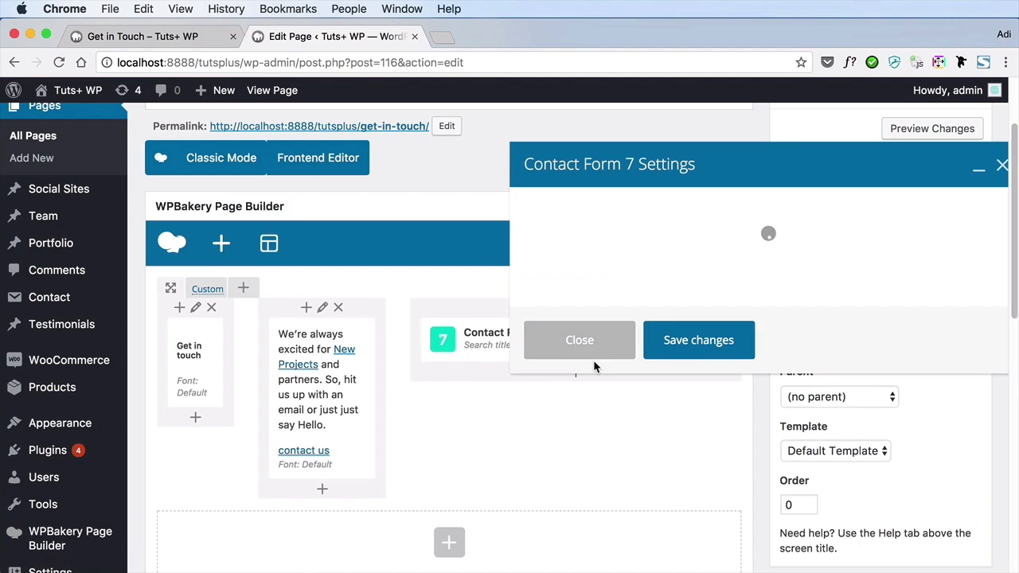
pyautogui.click(613, 233)
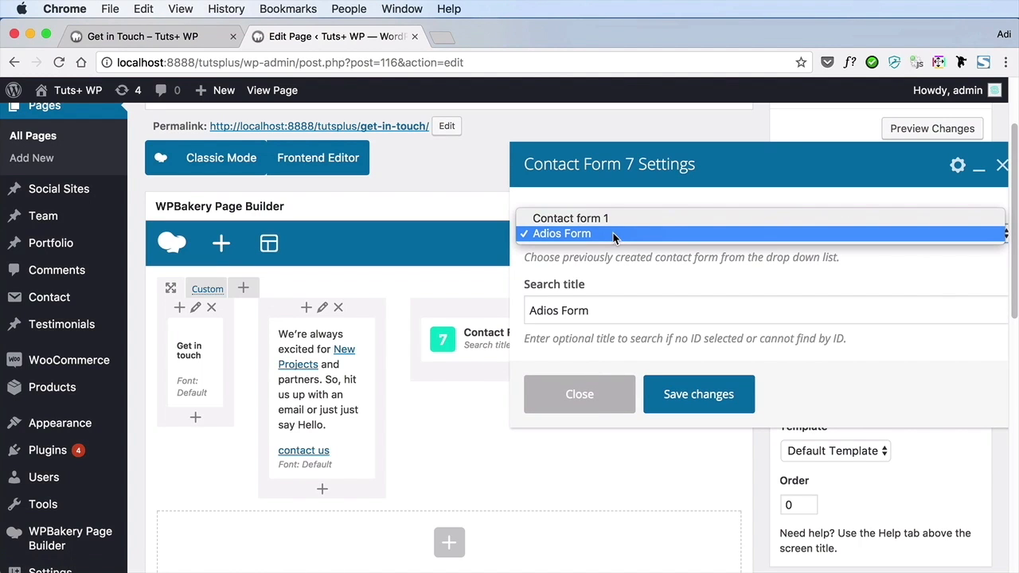
pyautogui.click(582, 241)
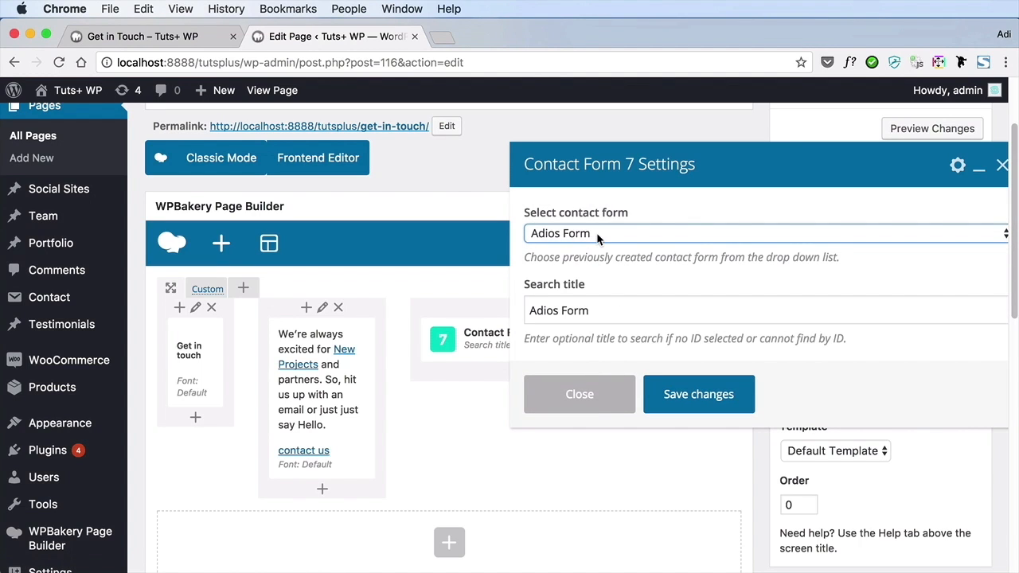
pyautogui.moveTo(539, 311); pyautogui.dragTo(589, 311)
pyautogui.click(599, 312)
pyautogui.click(601, 395)
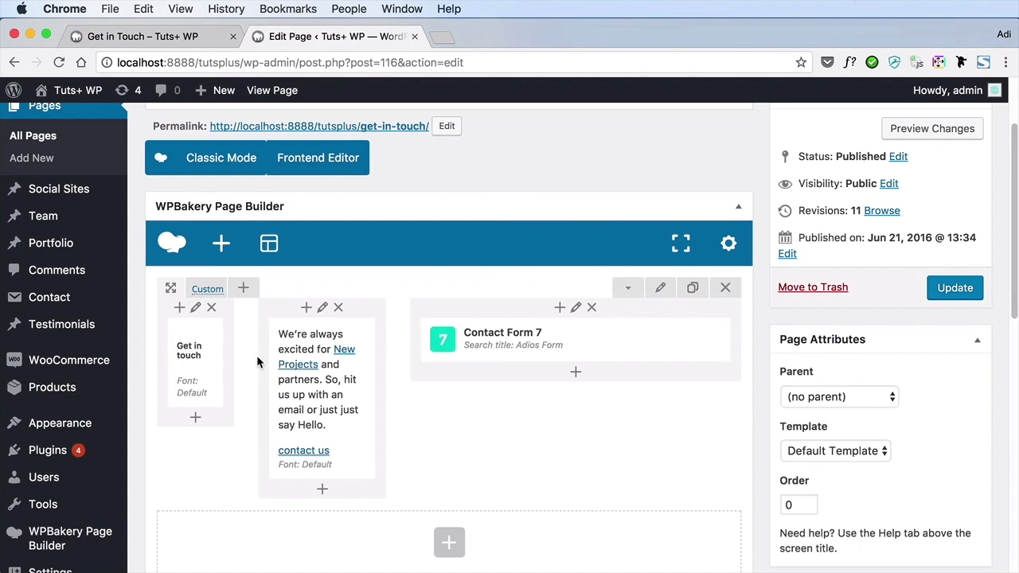
# Bring up the contact forms list in a separate browser tab and open Adios Form for editing
pyautogui.keyDown('super'); pyautogui.click(65, 298); pyautogui.keyUp('super')
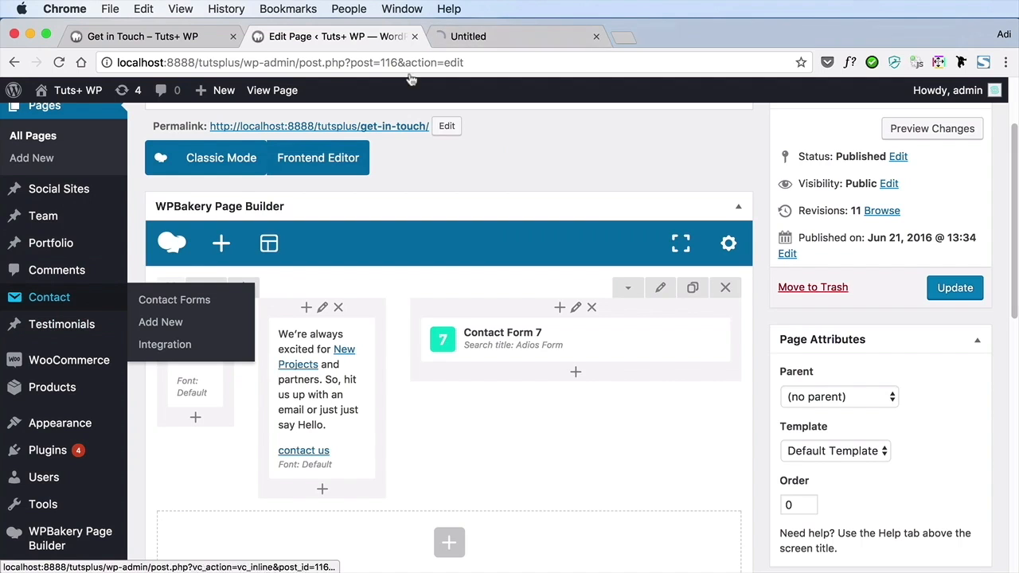
pyautogui.click(499, 36)
pyautogui.scroll(-3, 476, 223)
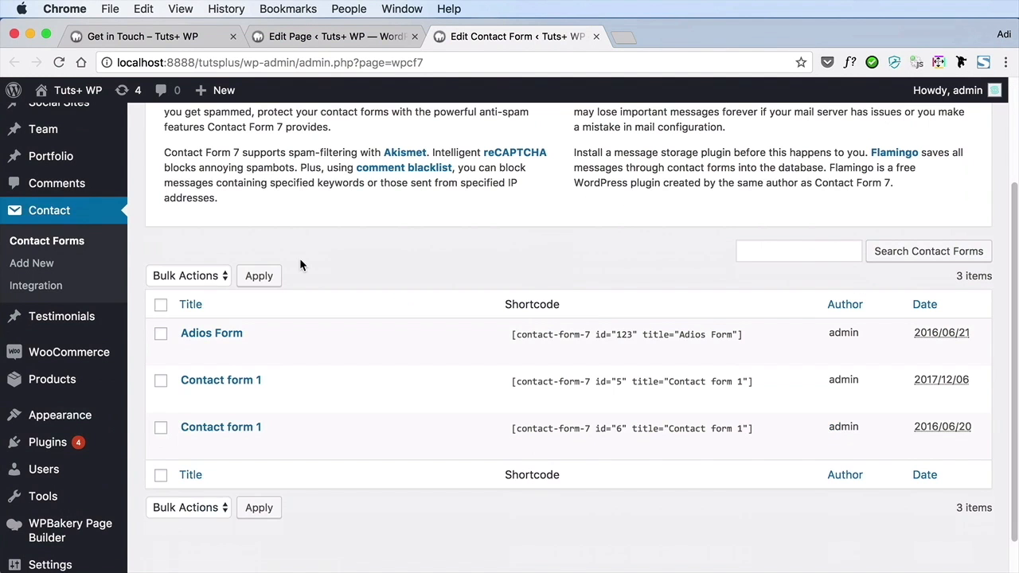
pyautogui.click(239, 335)
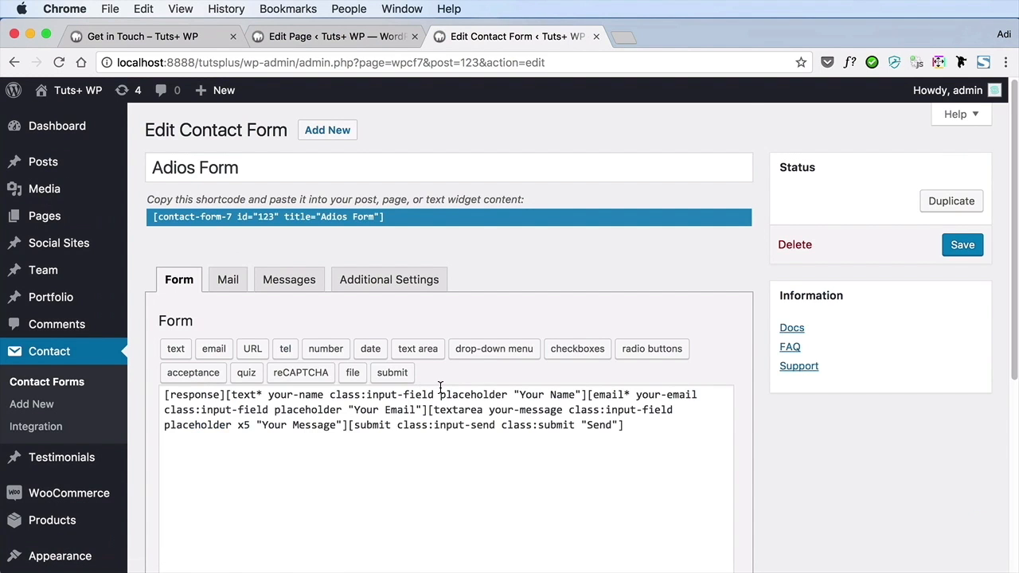
# Examine the Adios Form's shortcode and field template, comparing them with the contact form on the live page
pyautogui.scroll(-3, 440, 388)
pyautogui.tripleClick(292, 302)
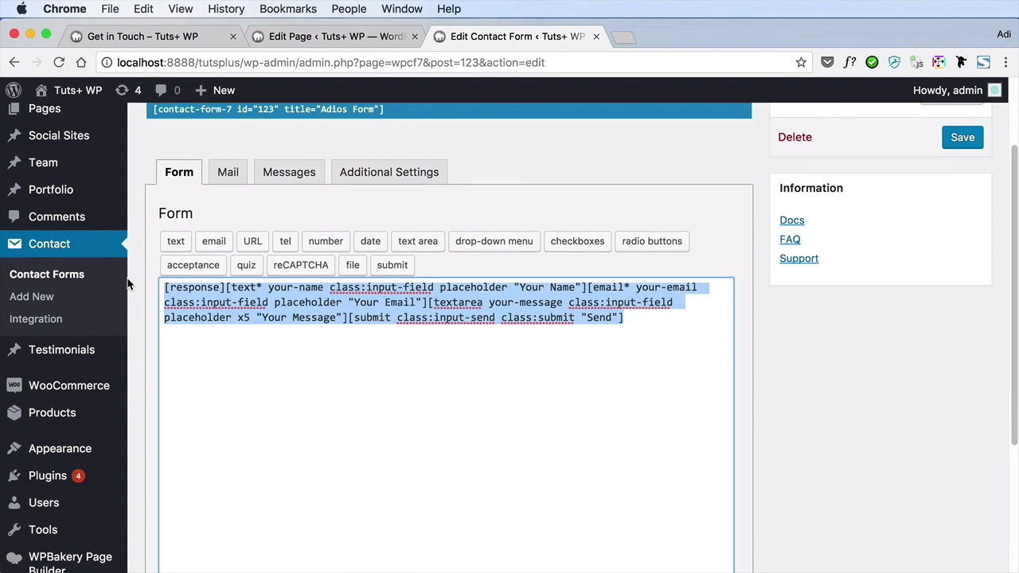
pyautogui.click(385, 347)
pyautogui.click(191, 37)
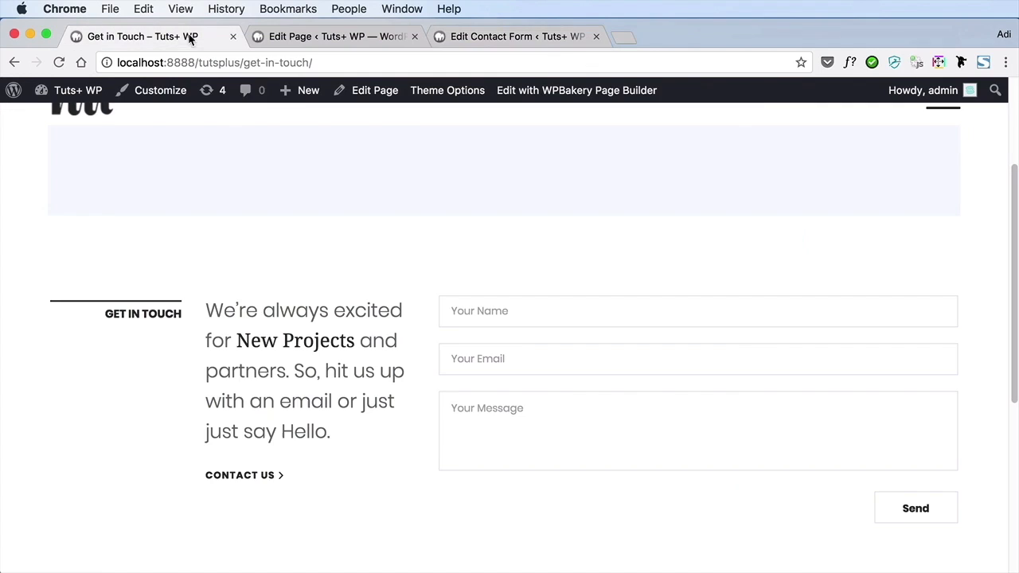
pyautogui.click(497, 32)
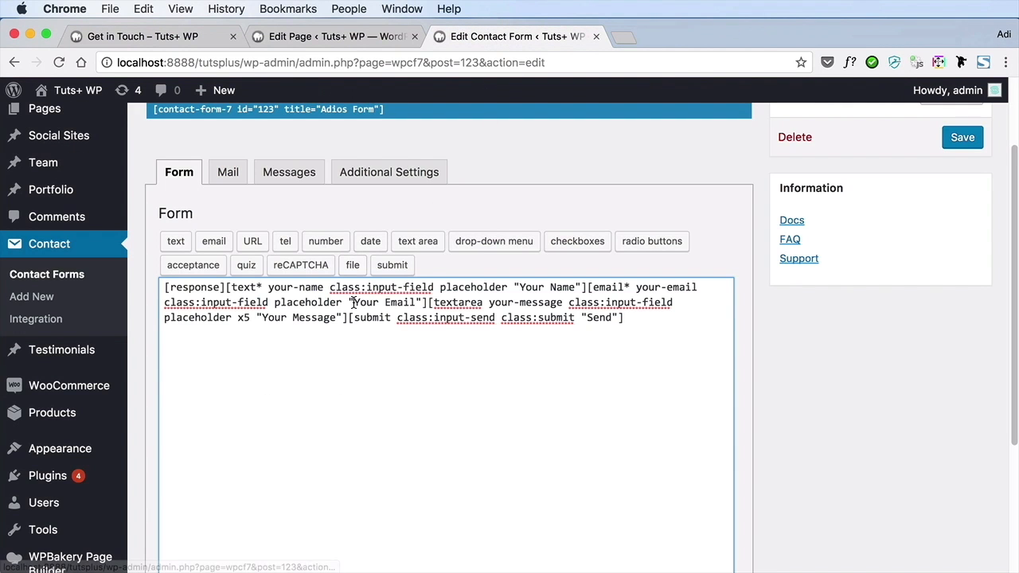
pyautogui.scroll(3, 255, 296)
pyautogui.scroll(-2, 255, 290)
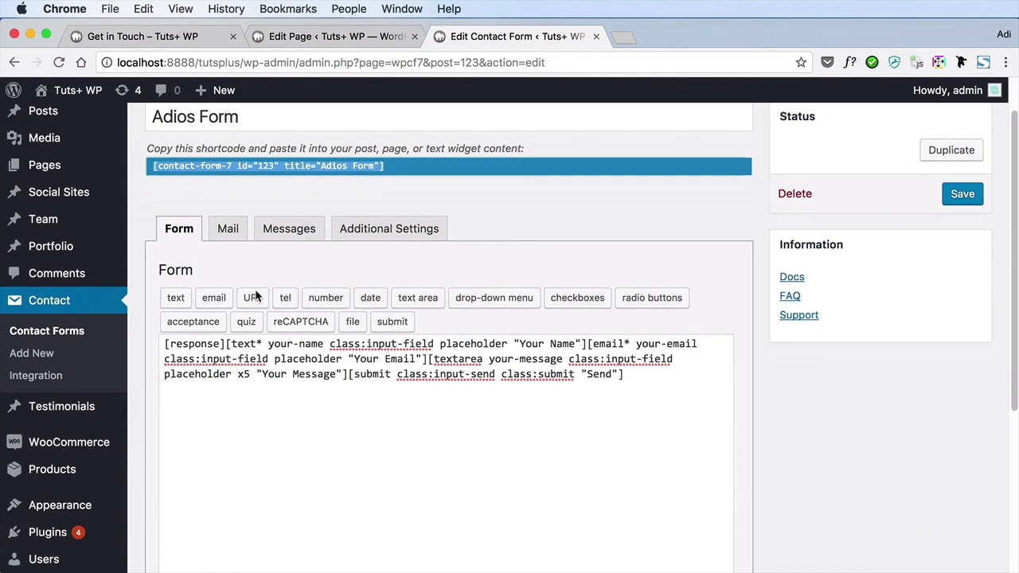
pyautogui.moveTo(255, 335); pyautogui.dragTo(527, 371)
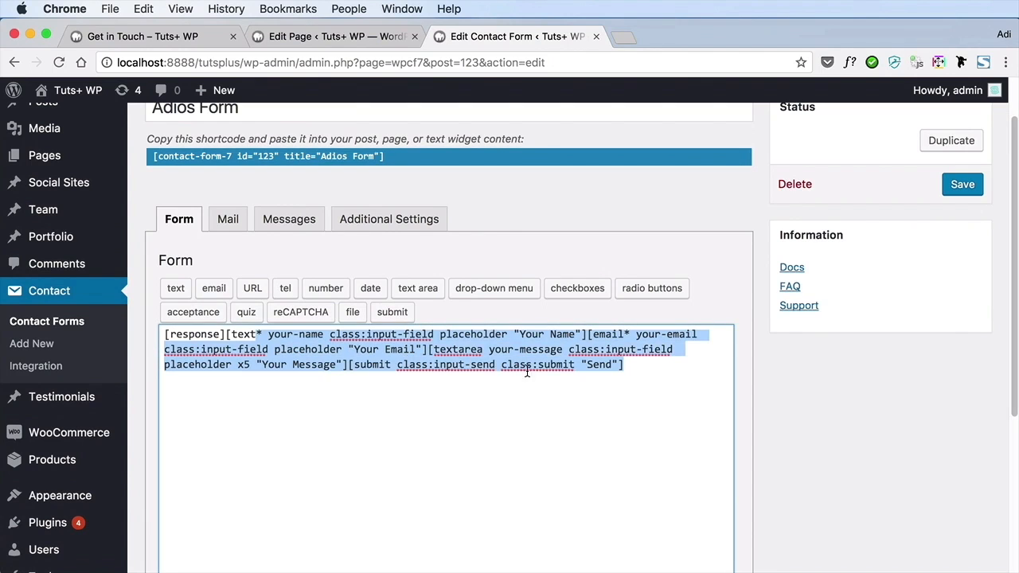
# Examine the Adios Form's mail settings, from the recipient, sender and subject to the message body, attachments and Mail (2) option
pyautogui.click(228, 219)
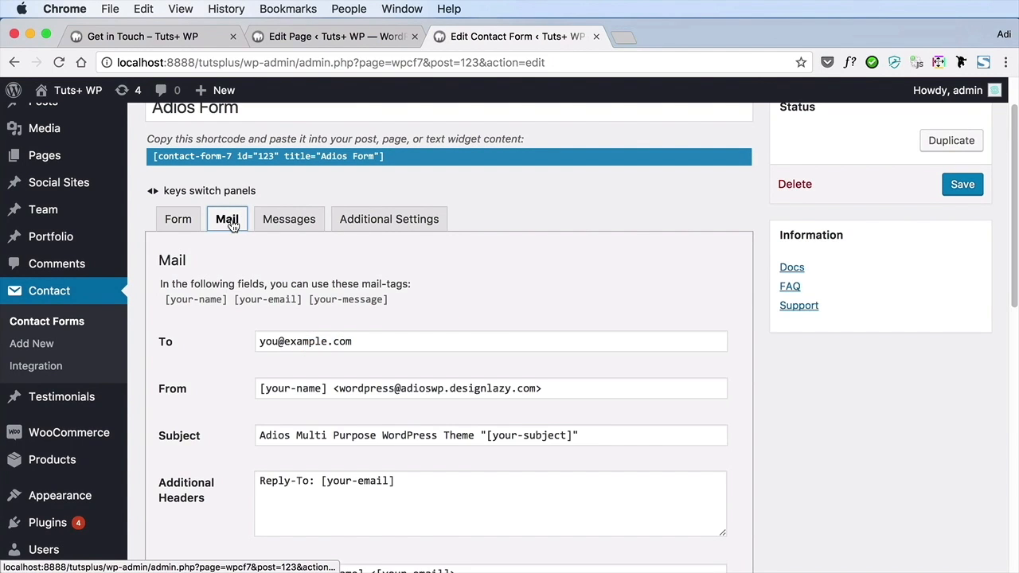
pyautogui.scroll(-1, 367, 285)
pyautogui.scroll(-3, 366, 283)
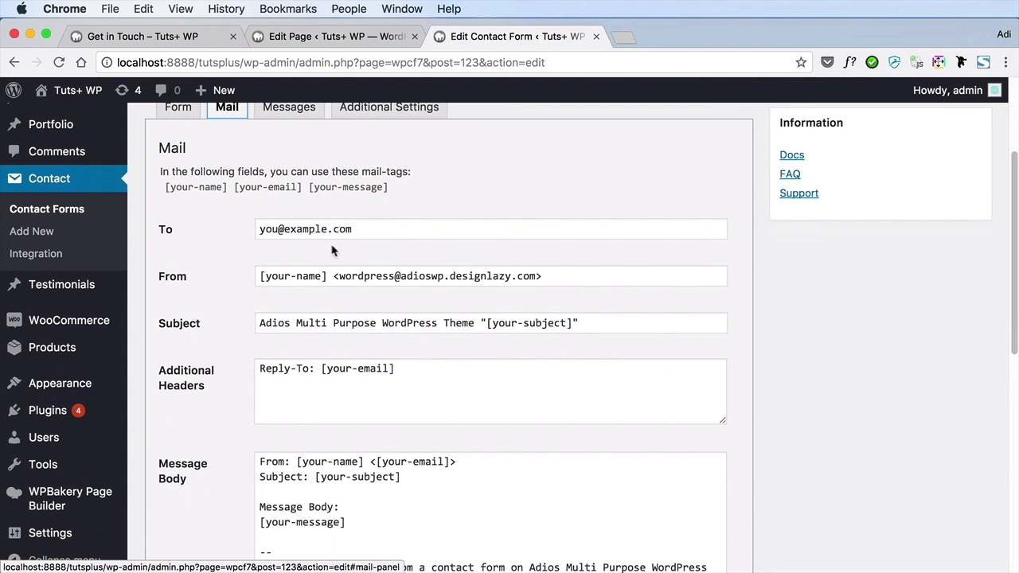
pyautogui.moveTo(273, 229); pyautogui.dragTo(350, 228)
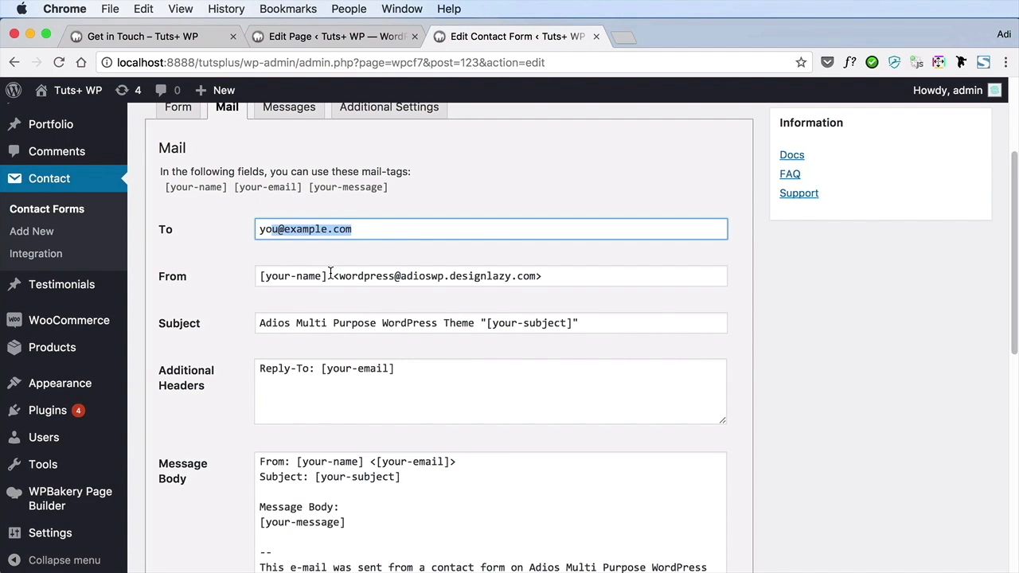
pyautogui.scroll(-2, 330, 273)
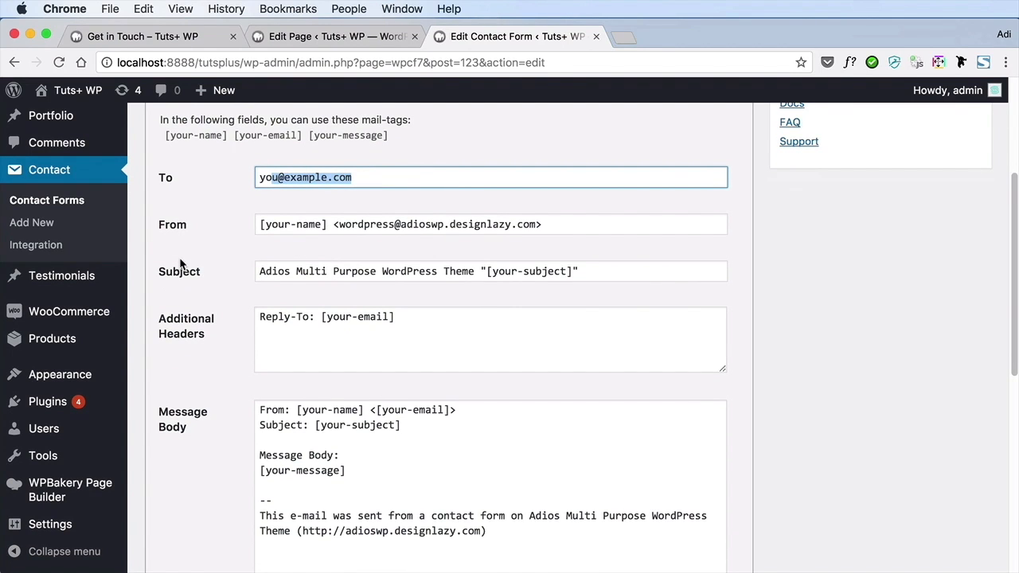
pyautogui.scroll(-2, 352, 370)
pyautogui.scroll(-2, 353, 370)
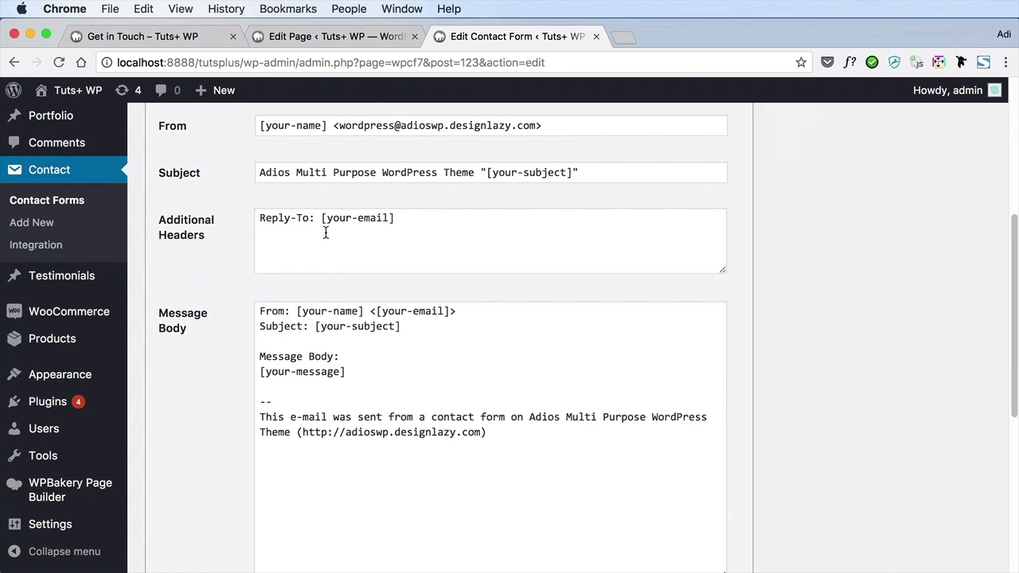
pyautogui.scroll(-3, 332, 340)
pyautogui.moveTo(312, 284); pyautogui.dragTo(439, 382)
pyautogui.click(439, 383)
pyautogui.scroll(-4, 409, 330)
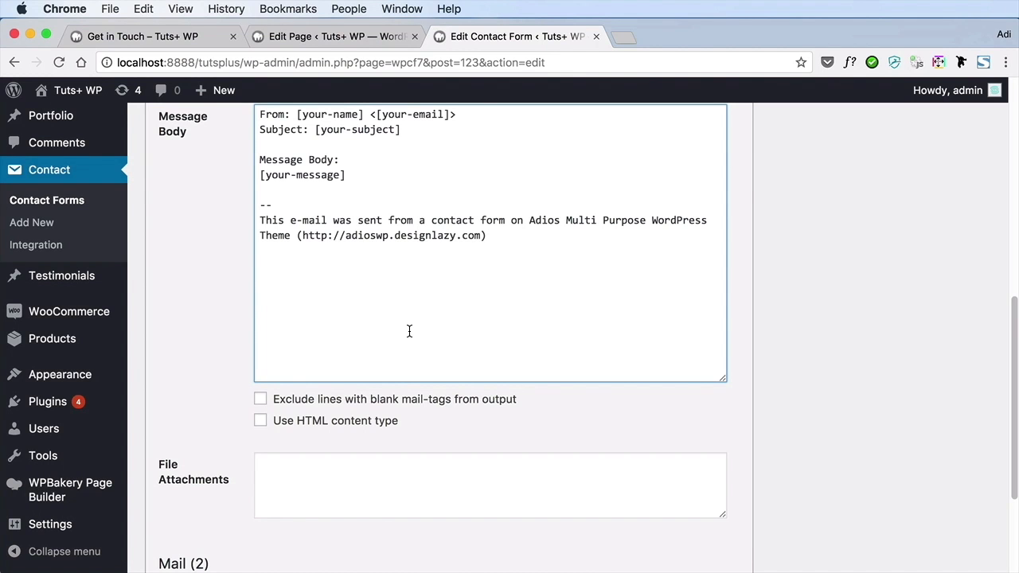
pyautogui.scroll(-5, 409, 331)
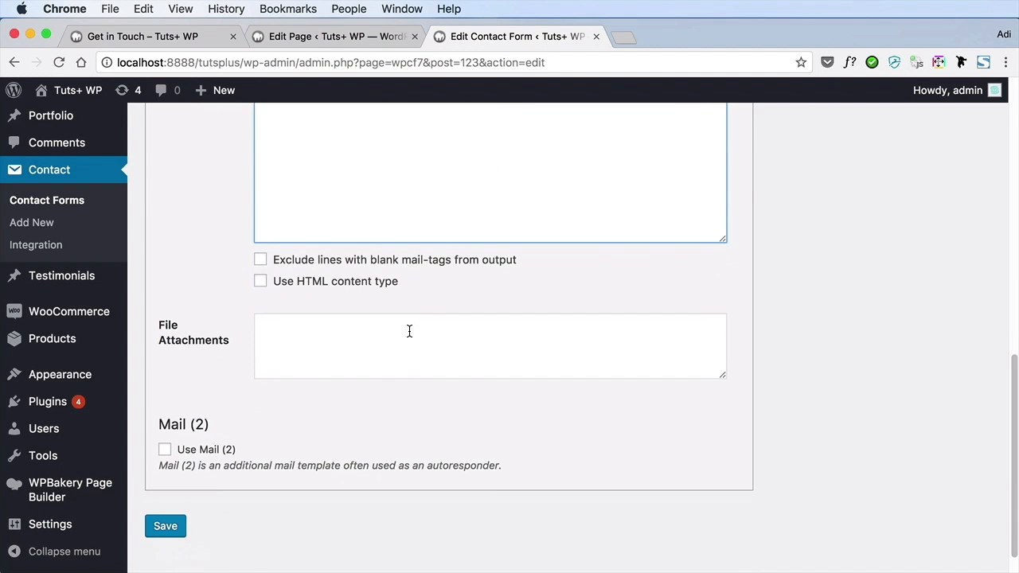
pyautogui.scroll(15, 409, 331)
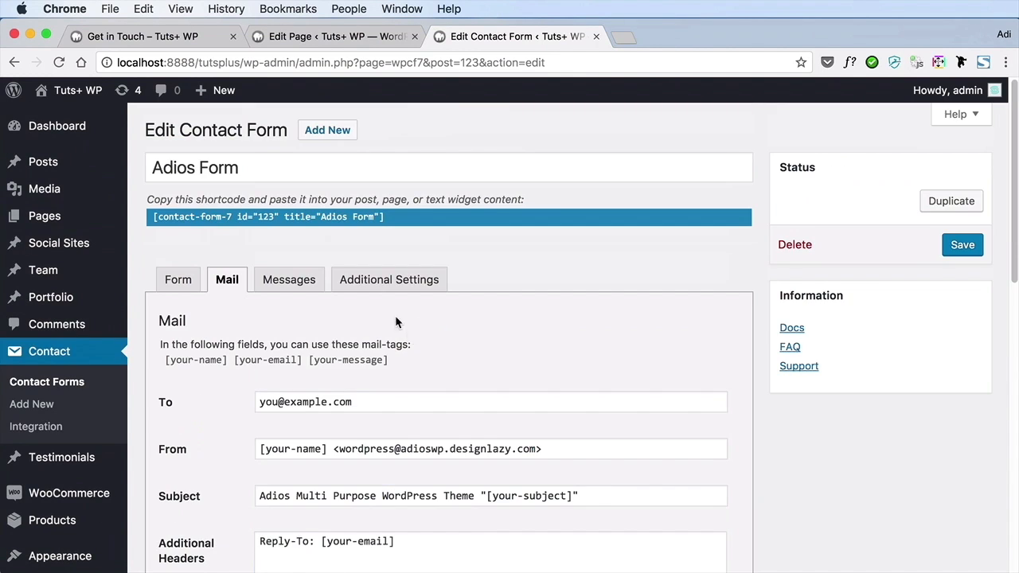
# Review the Adios Form's response messages for each submission situation, and check its additional settings
pyautogui.click(291, 280)
pyautogui.scroll(-3, 360, 281)
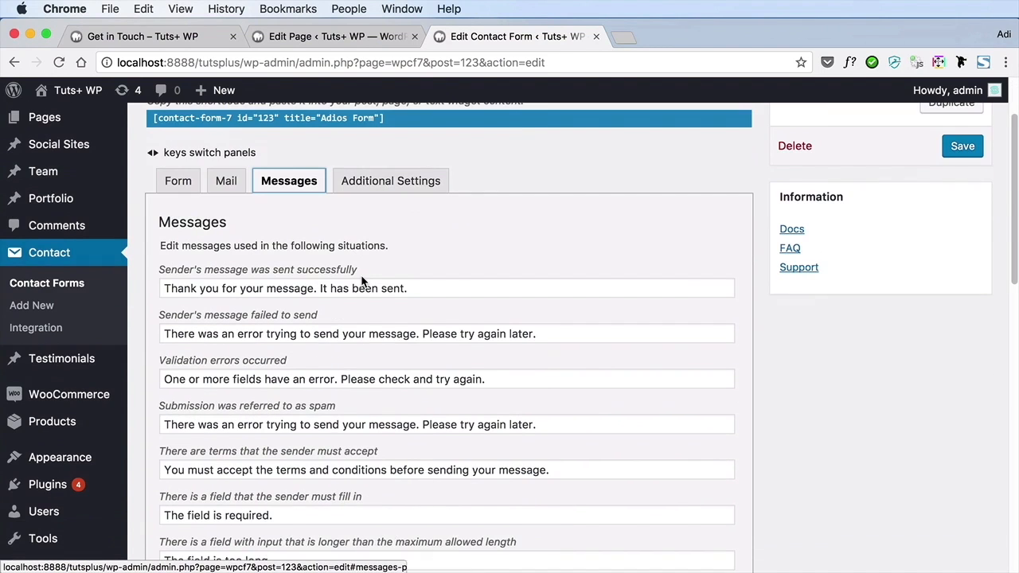
pyautogui.scroll(-2, 363, 280)
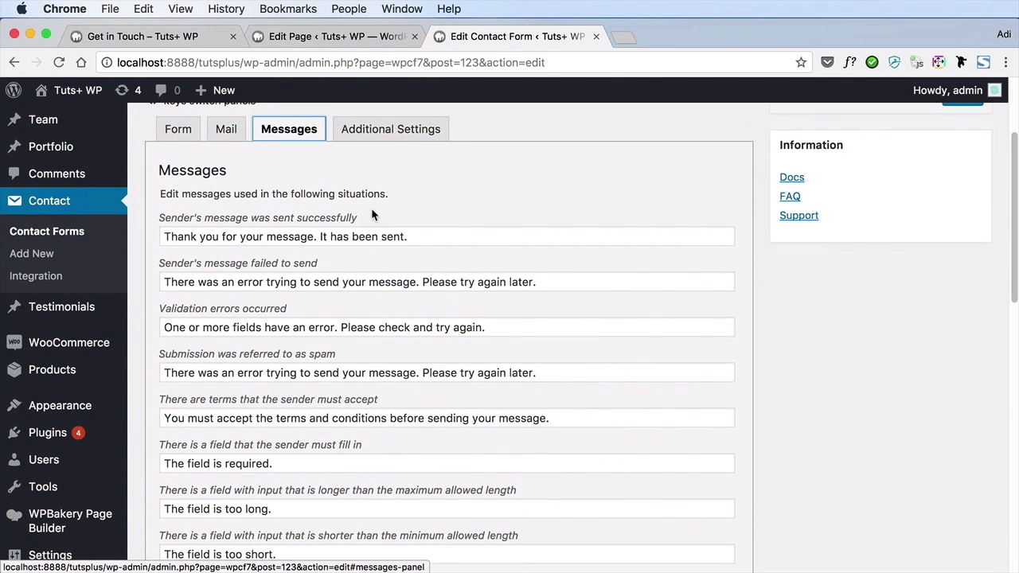
pyautogui.scroll(-2, 371, 213)
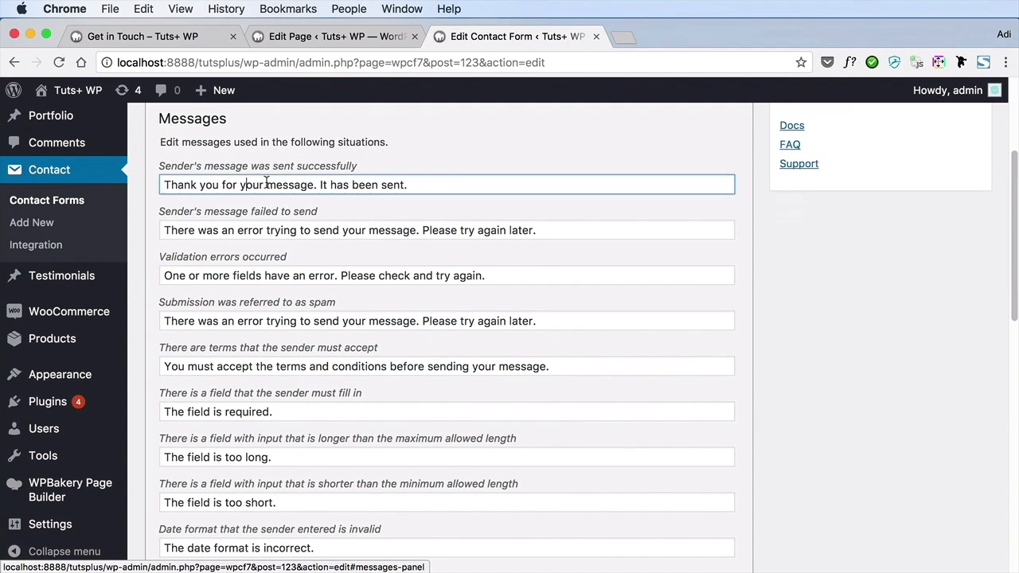
pyautogui.moveTo(245, 183); pyautogui.dragTo(414, 184)
pyautogui.click(411, 185)
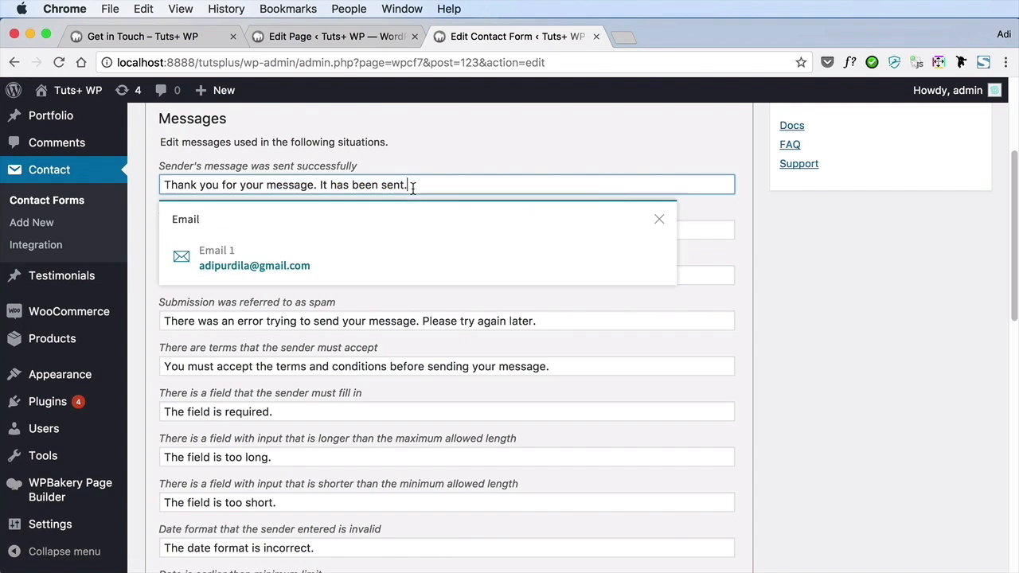
pyautogui.click(660, 220)
pyautogui.scroll(-1, 499, 251)
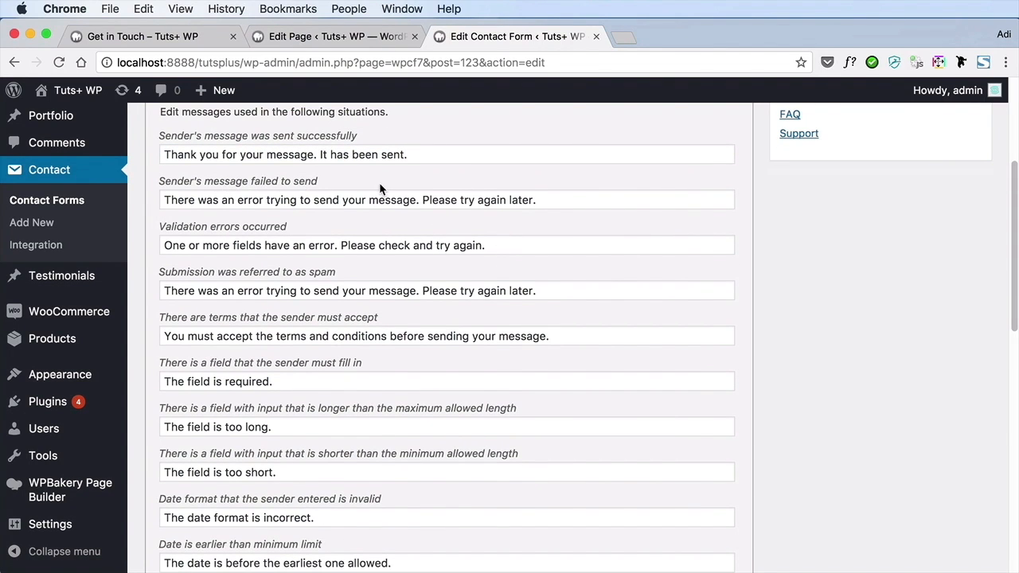
pyautogui.scroll(-5, 395, 277)
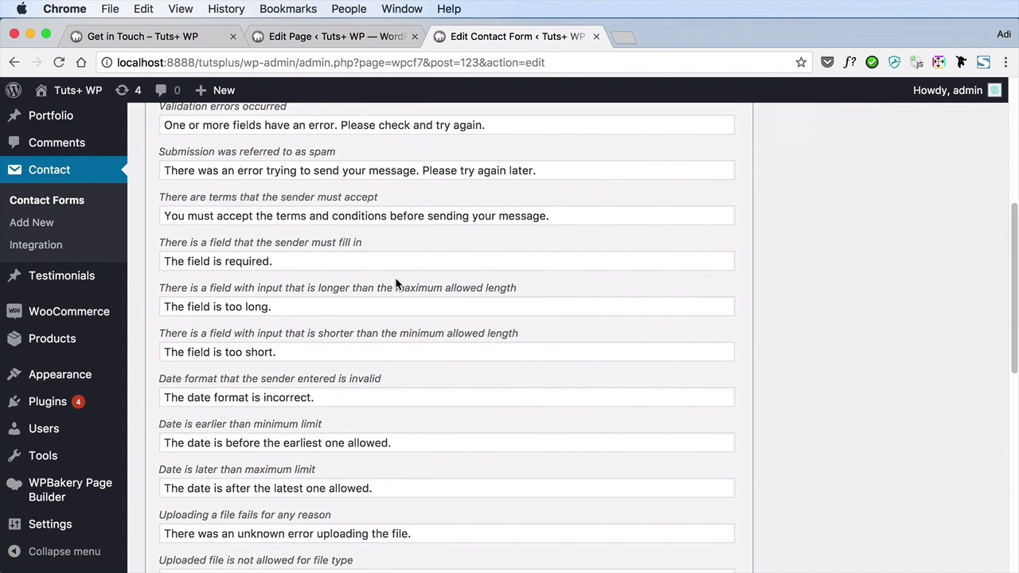
pyautogui.scroll(-10, 396, 278)
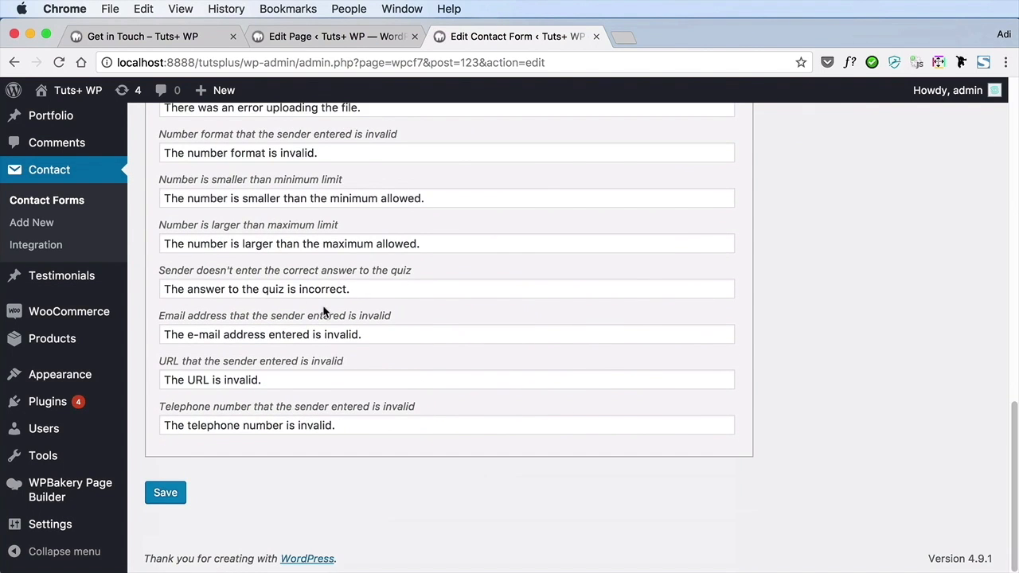
pyautogui.scroll(15, 315, 307)
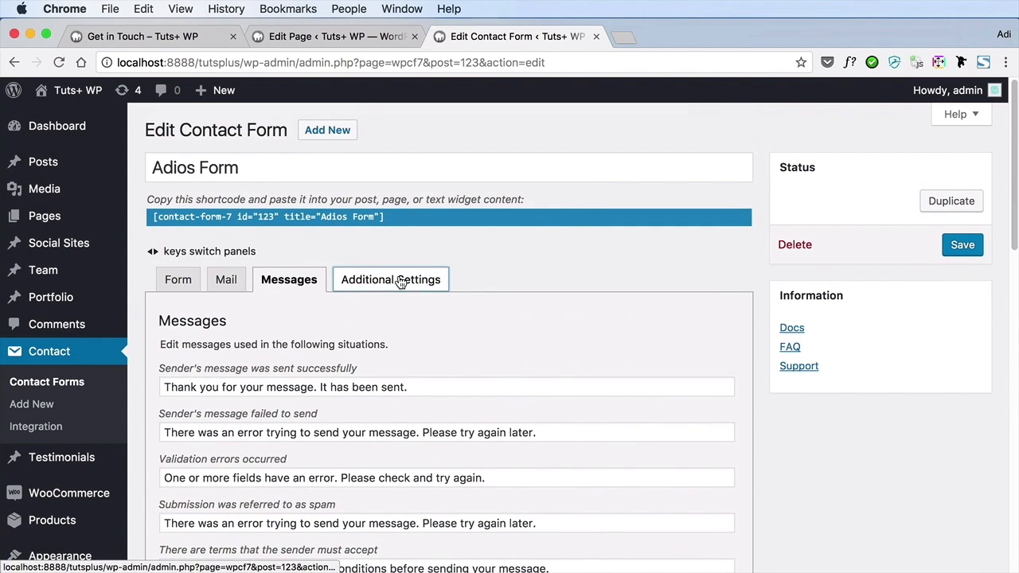
pyautogui.click(401, 283)
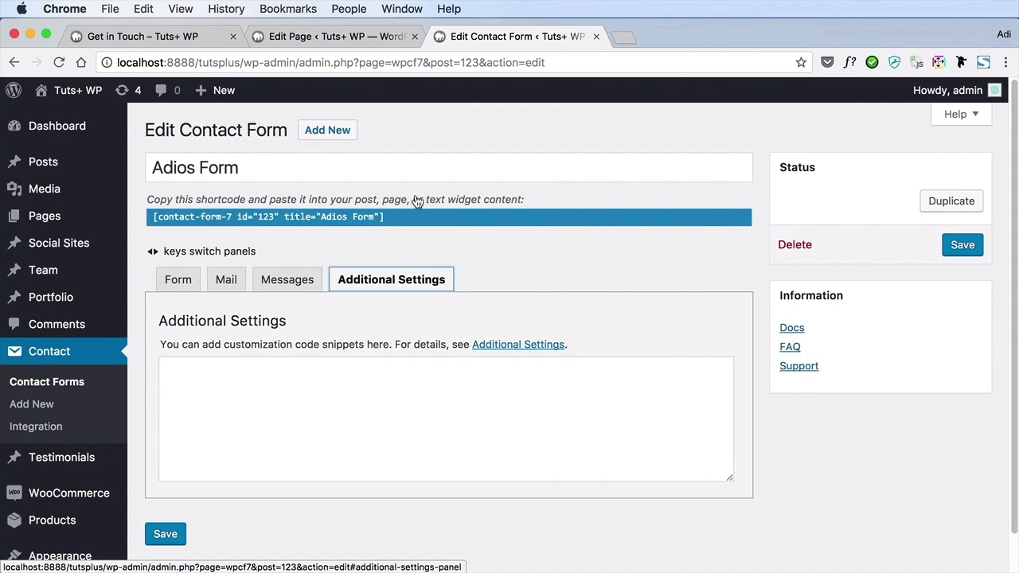
# Create a new contact form titled "Tutsplus Form" and review its default field template
pyautogui.click(340, 142)
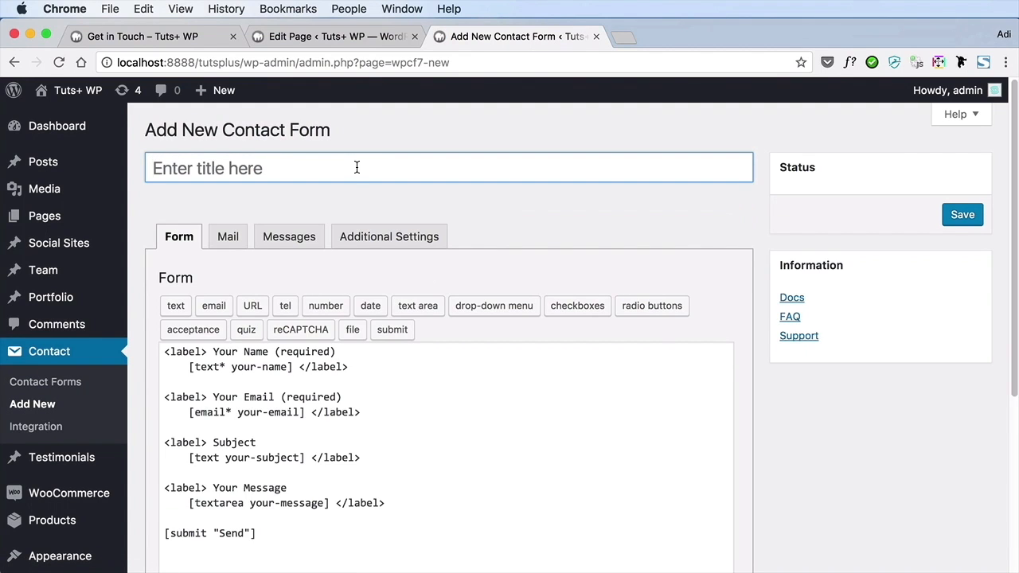
pyautogui.click(356, 167)
pyautogui.write('Tutsplus Form')
pyautogui.scroll(-3, 397, 247)
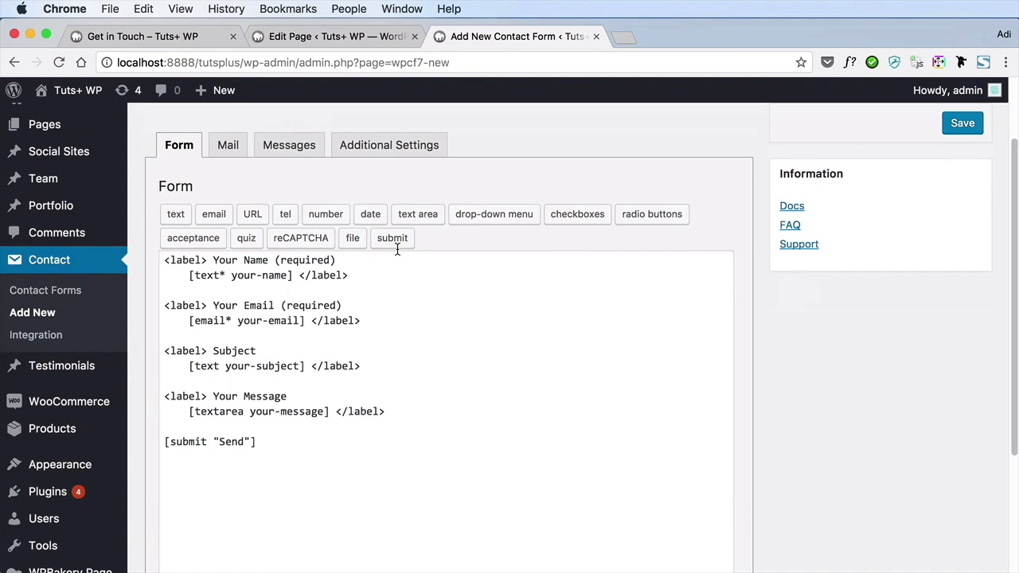
pyautogui.click(345, 293)
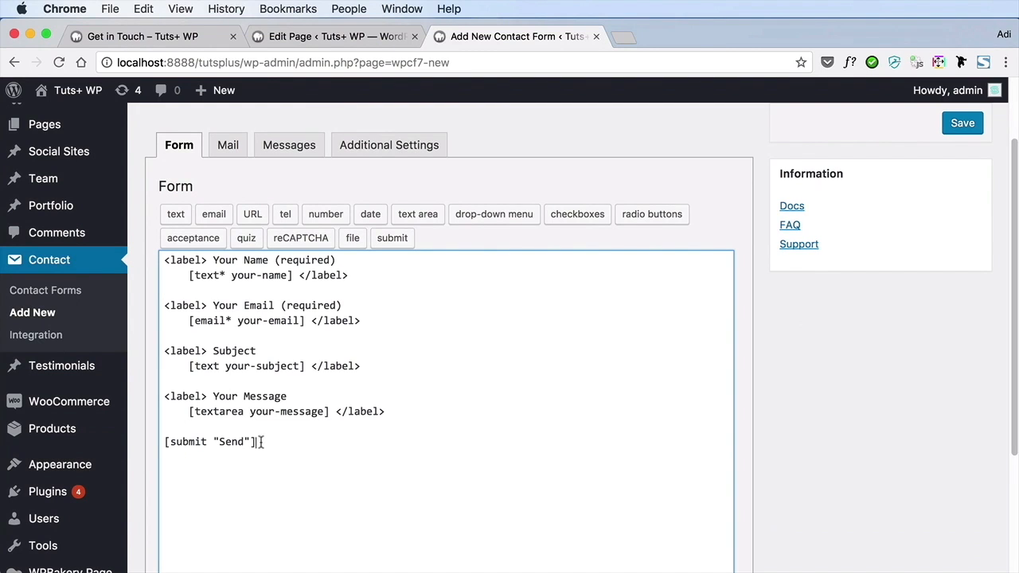
pyautogui.moveTo(260, 442); pyautogui.dragTo(145, 261)
pyautogui.click(306, 309)
# Insert a required URL form tag named "website" between the Subject and Your Message fields of the template
pyautogui.click(270, 382)
pyautogui.click(253, 216)
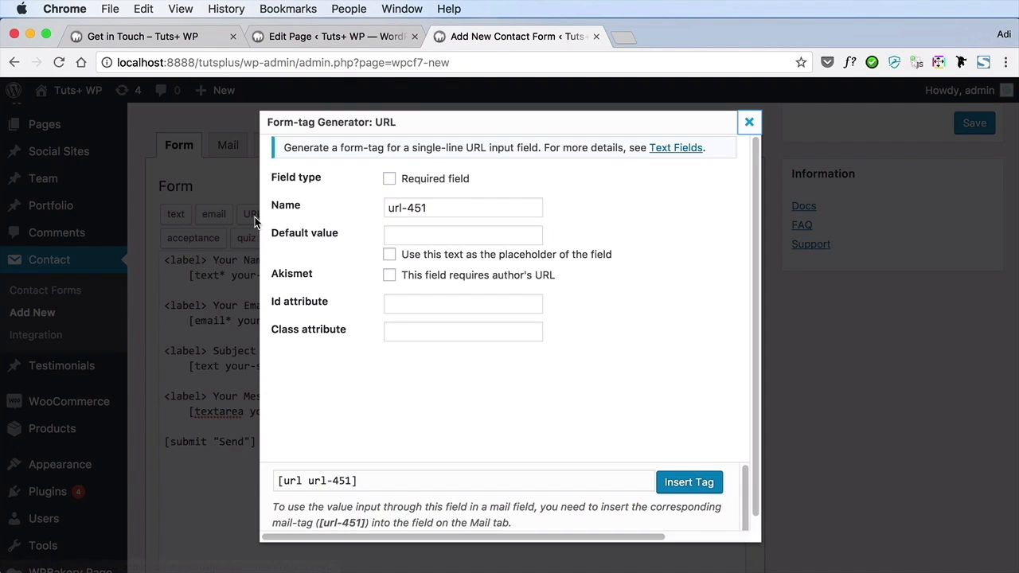
pyautogui.click(423, 181)
pyautogui.tripleClick(446, 206)
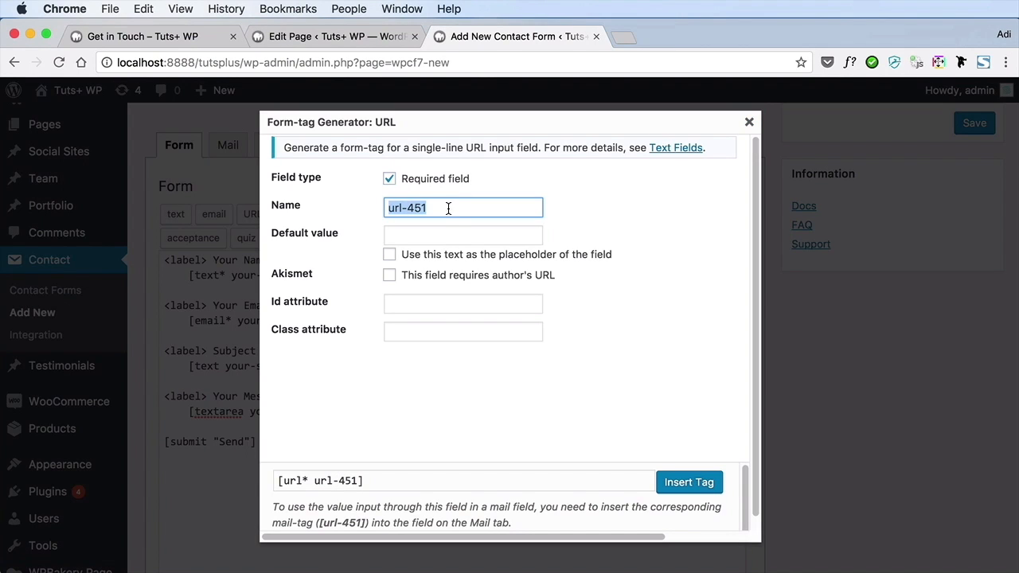
pyautogui.write('website')
pyautogui.click(475, 237)
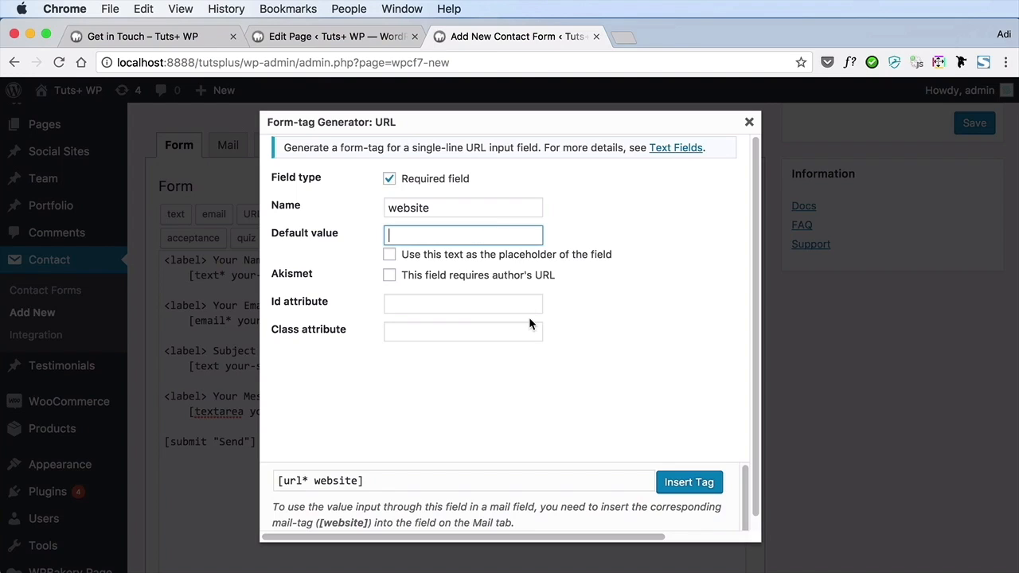
pyautogui.click(422, 305)
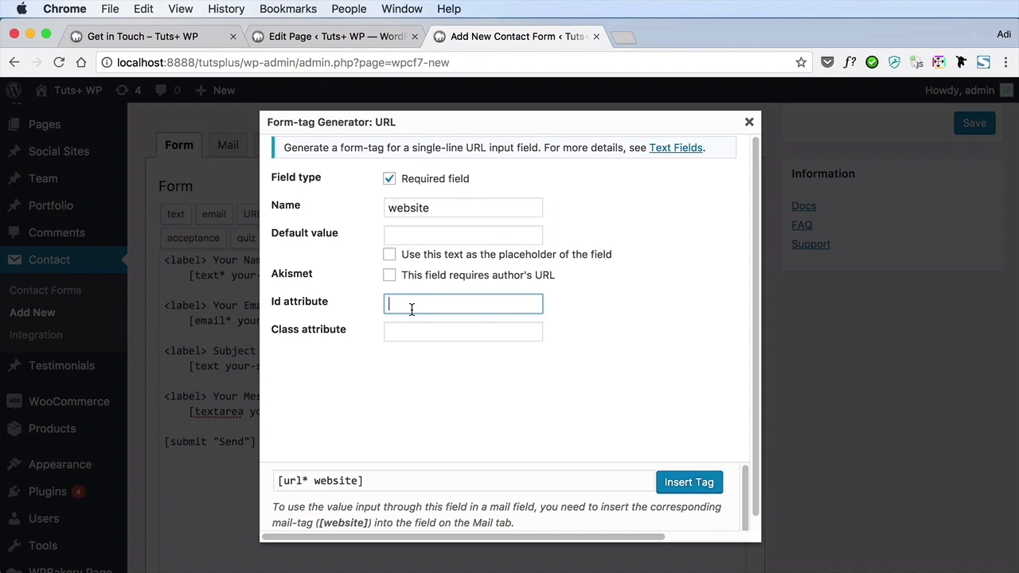
pyautogui.scroll(-1, 411, 310)
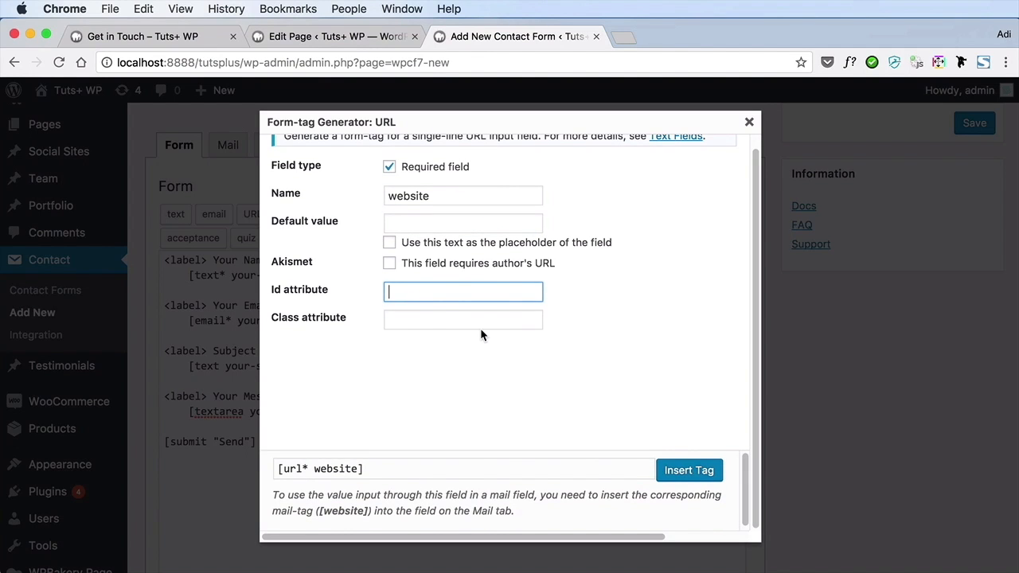
pyautogui.click(685, 470)
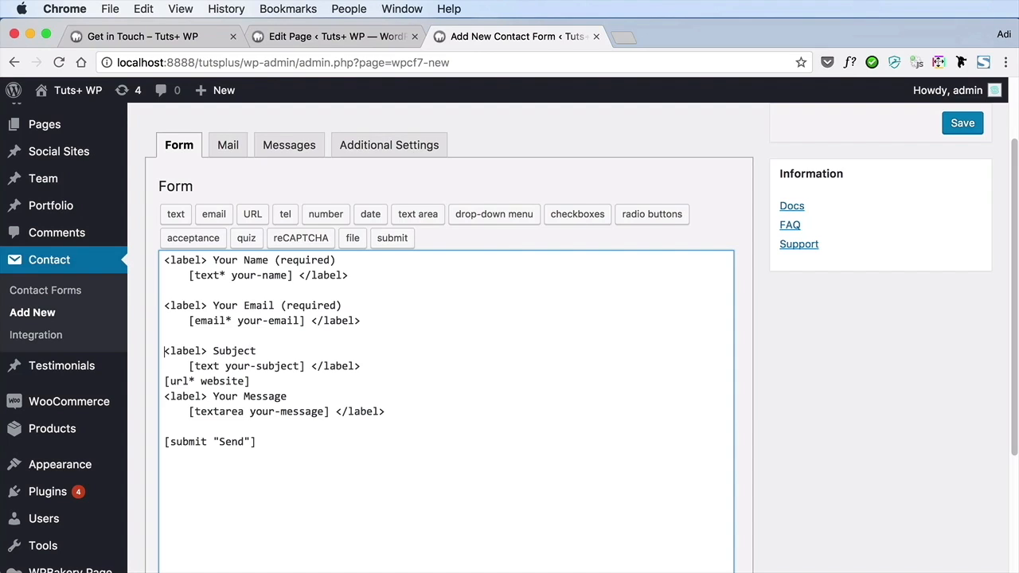
# Duplicate the Subject label block above the [url* website] tag, separated from the original by a blank line
pyautogui.hotkey('shift', 'Up')
pyautogui.hotkey('shift', 'Up')
pyautogui.press('super+c')
pyautogui.press('Right')
pyautogui.press('Return')
pyautogui.press('Up')
pyautogui.press('super+v')
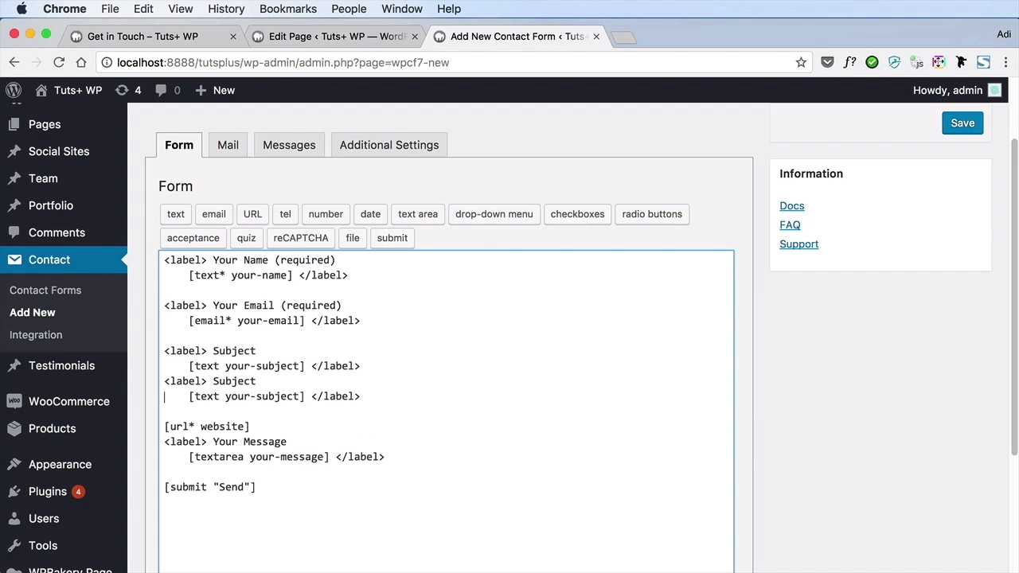
pyautogui.press('Up')
pyautogui.press('Return')
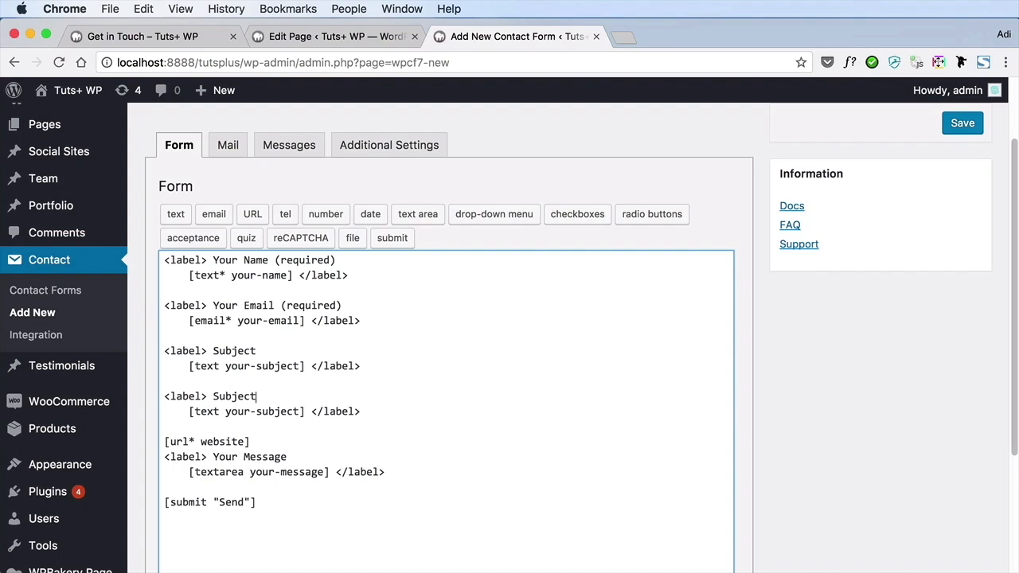
# Rename the duplicated Subject label to "Website" and cut the standalone [url* website] tag along with its line
pyautogui.press('super+Right')
pyautogui.hotkey('alt', 'shift', 'Left')
pyautogui.write('Website')
pyautogui.press('Down')
pyautogui.press('Down')
pyautogui.press('super+shift+Left')
pyautogui.press('BackSpace')
pyautogui.press('BackSpace')
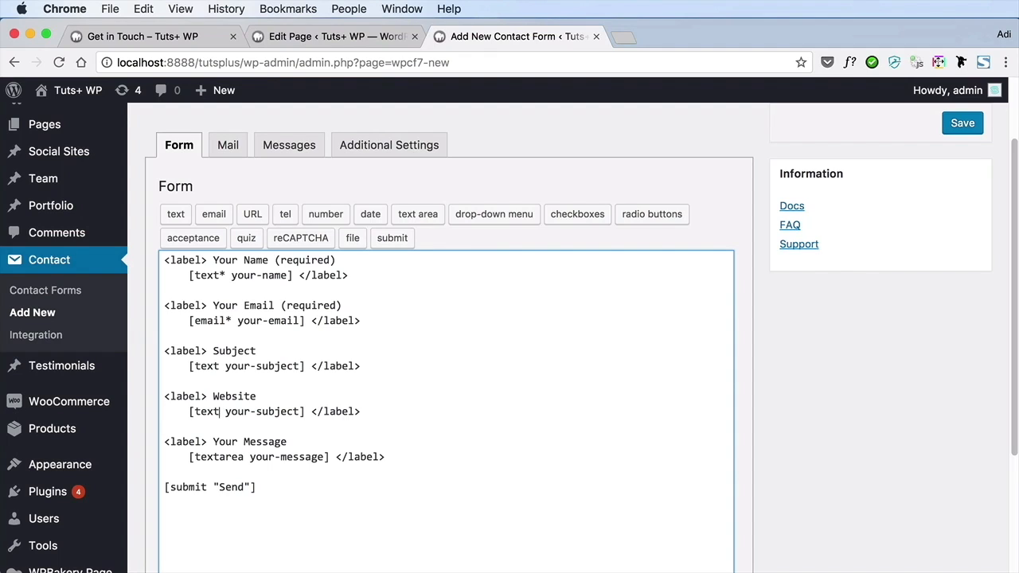
# Replace the [text your-subject] tag under the Website label with [url* website], and save the new contact form
pyautogui.hotkey('alt', 'shift', 'Right')
pyautogui.hotkey('alt', 'shift', 'Right')
pyautogui.hotkey('alt', 'shift', 'Right')
pyautogui.hotkey('alt', 'shift', 'Right')
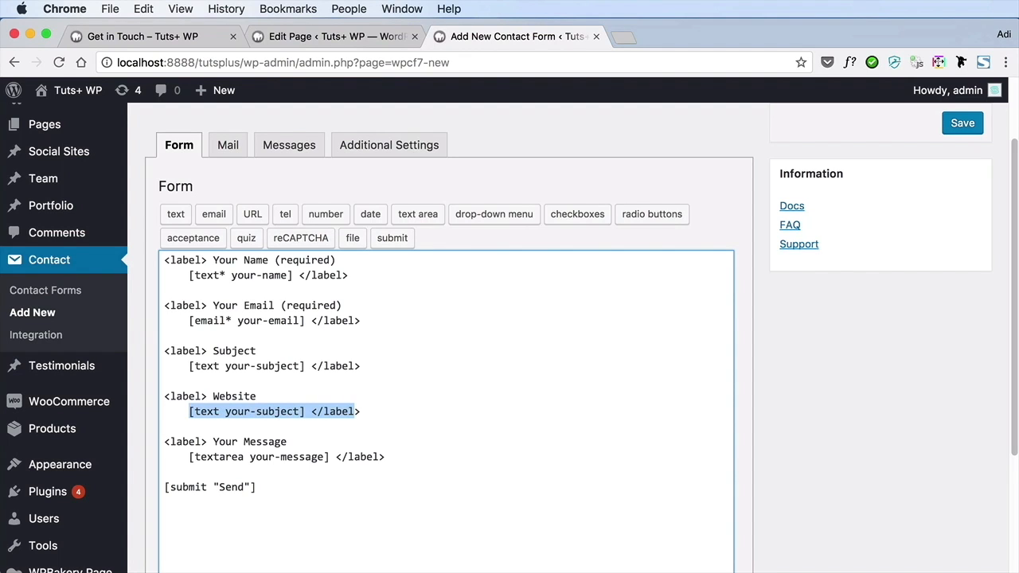
pyautogui.hotkey('alt', 'shift', 'Left')
pyautogui.hotkey('shift', 'Left')
pyautogui.hotkey('shift', 'Left')
pyautogui.hotkey('shift', 'Left')
pyautogui.press('super+v')
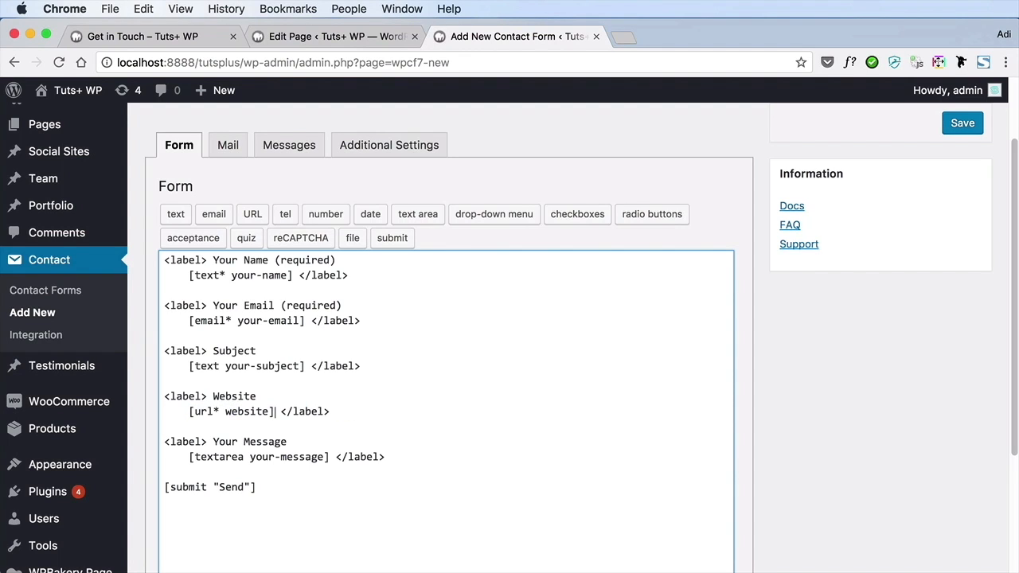
pyautogui.scroll(2, 402, 459)
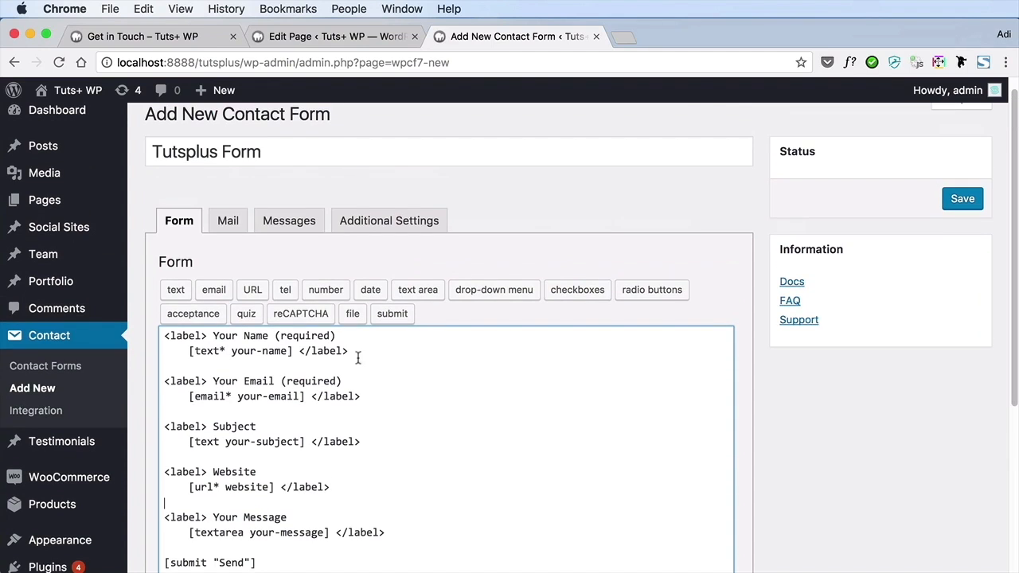
pyautogui.click(951, 199)
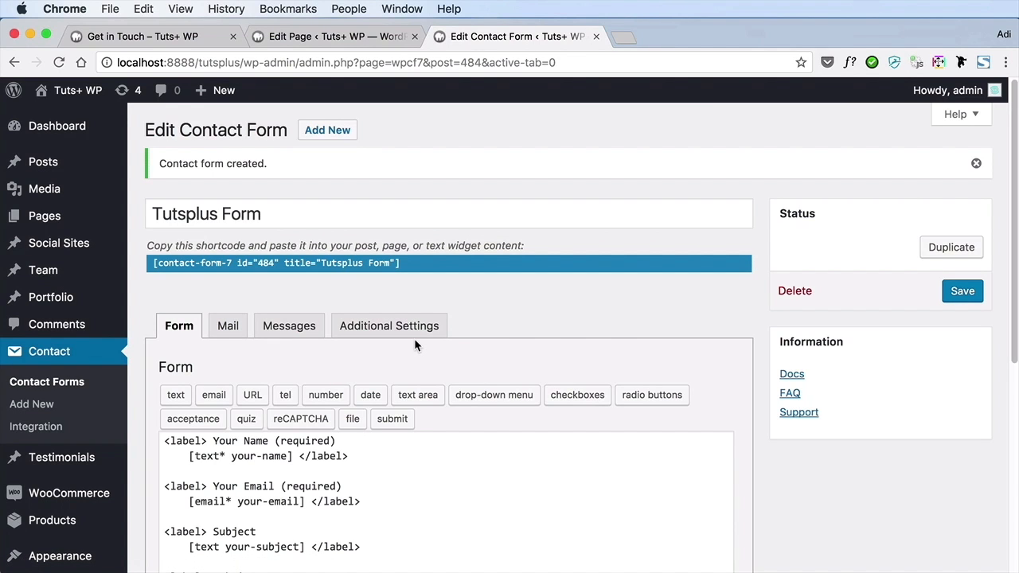
# Return to the Get in Touch page's editor in the other browser tab and reload it
pyautogui.click(317, 40)
pyautogui.press('super+r')
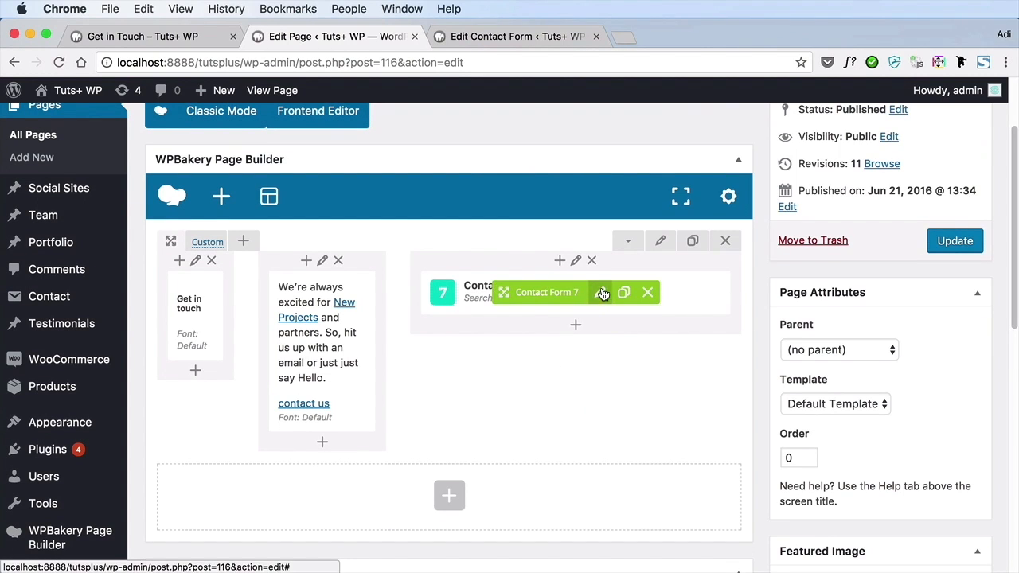
# Assign Tutsplus Form to the page's Contact Form 7 element and update the page
pyautogui.click(601, 293)
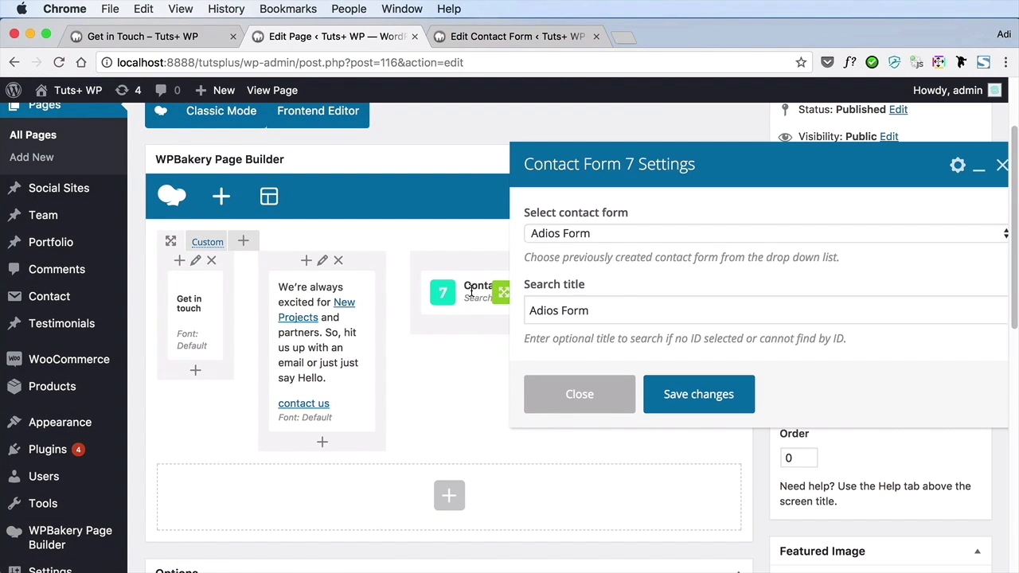
pyautogui.click(589, 234)
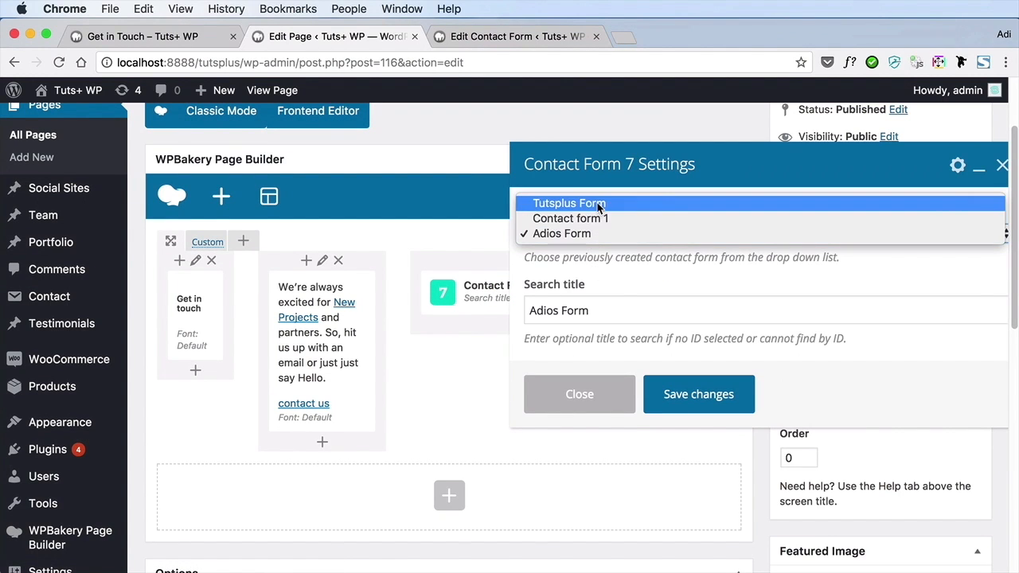
pyautogui.click(597, 204)
pyautogui.click(681, 398)
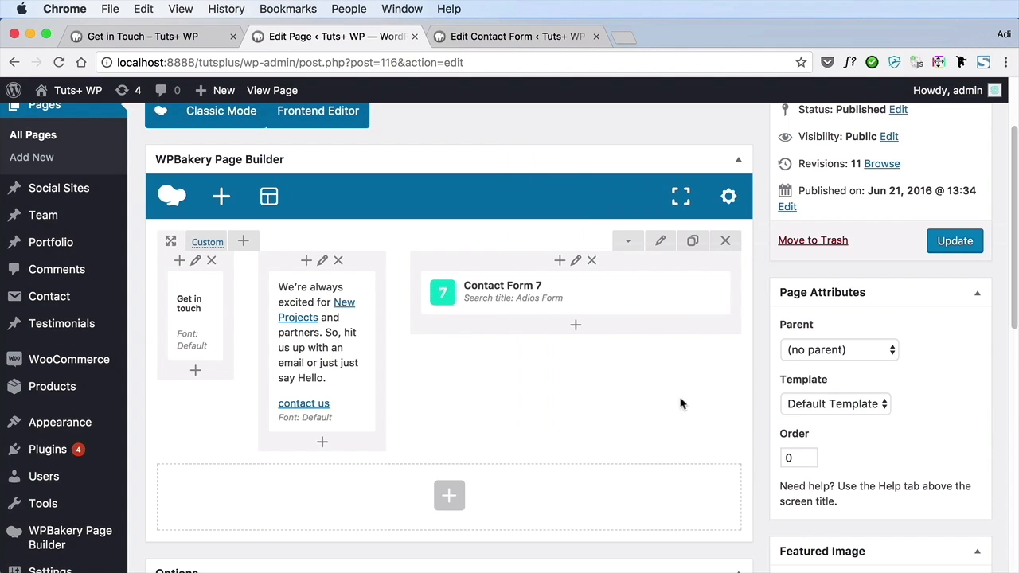
pyautogui.click(933, 245)
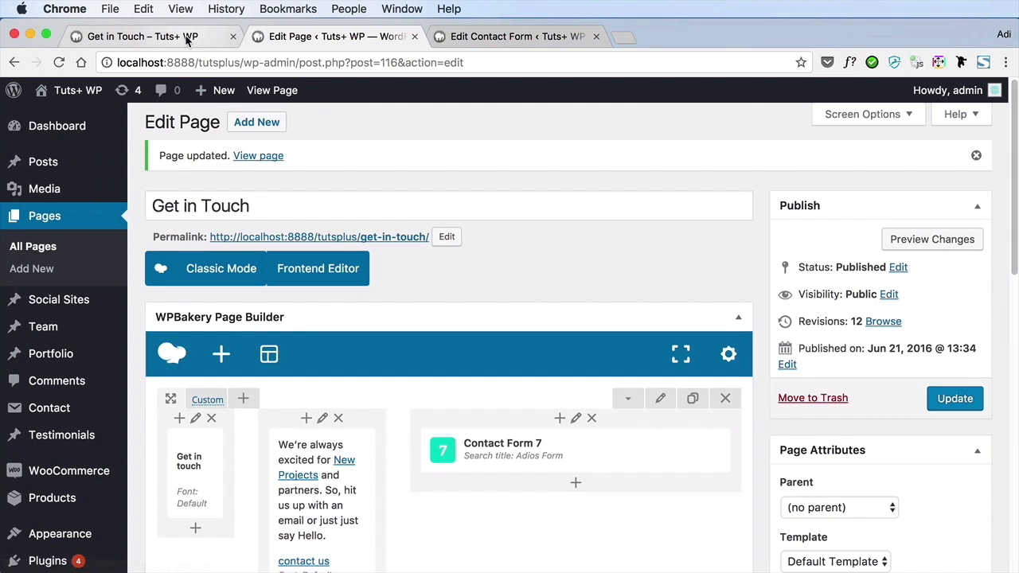
# Reload the live Get in Touch page to check the form, and return to the Tutsplus Form editor
pyautogui.press('super+1')
pyautogui.press('super+r')
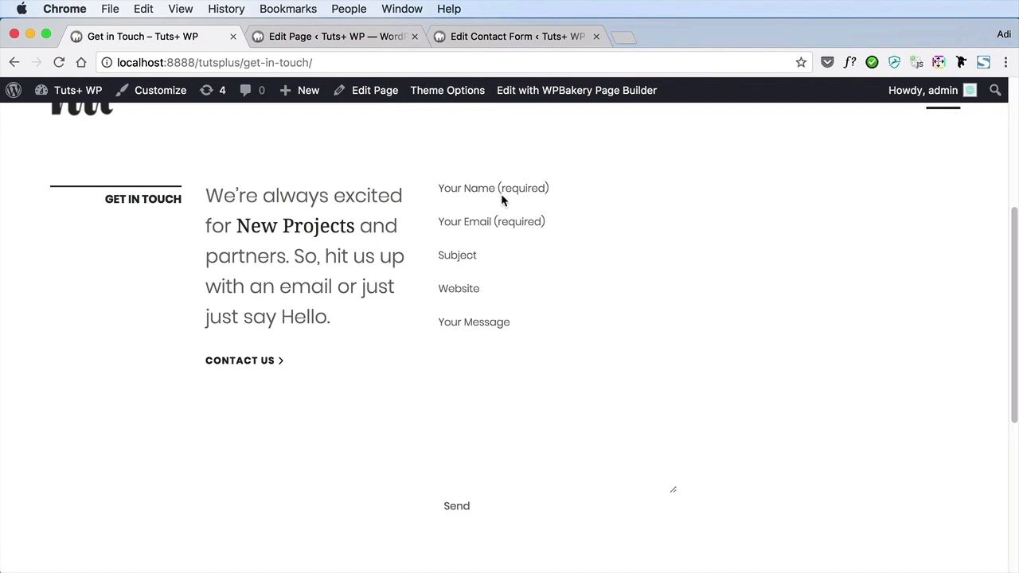
pyautogui.click(390, 37)
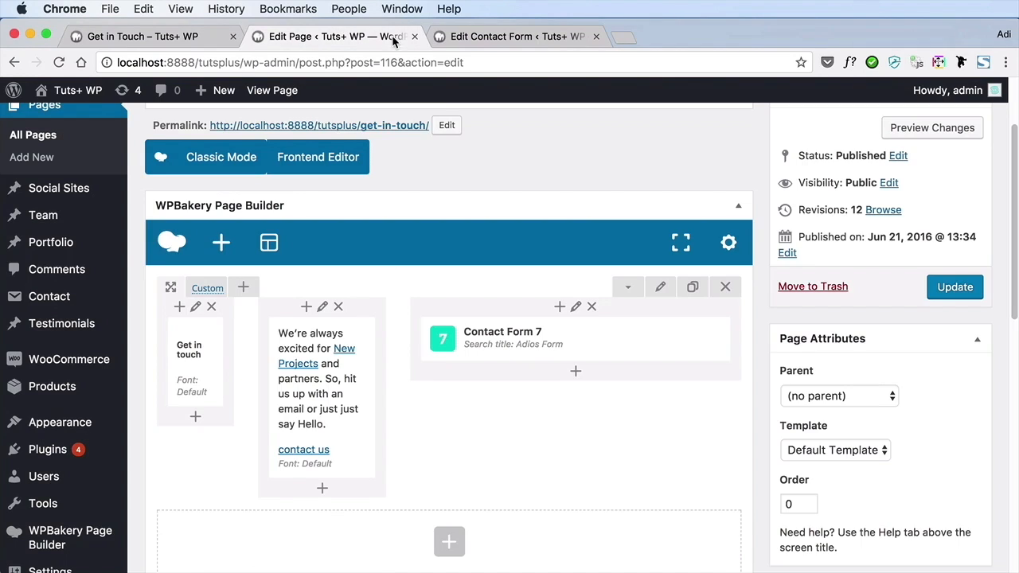
pyautogui.click(481, 39)
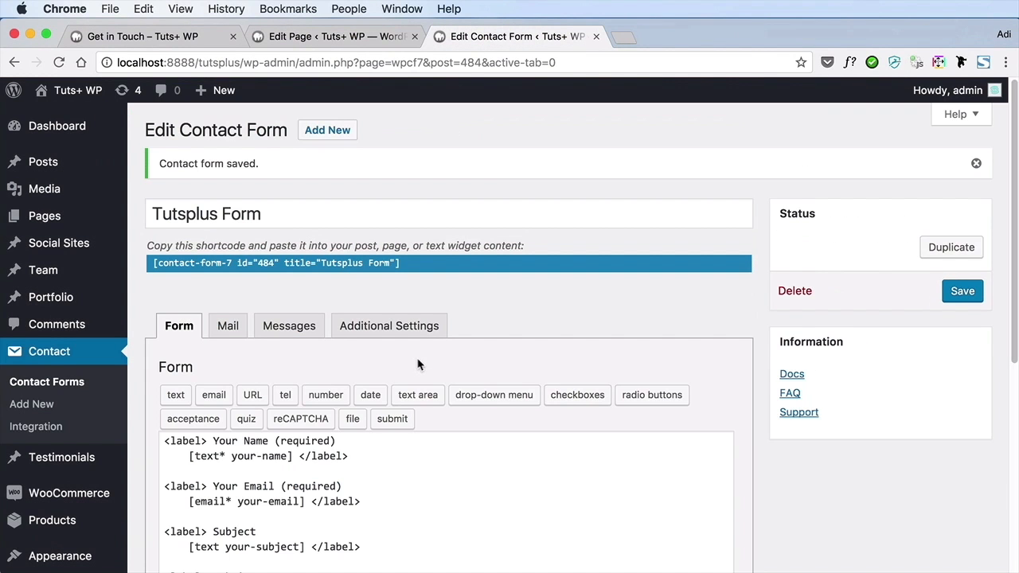
# Add class:input-field inside the [text* your-name] tag, after the field name
pyautogui.scroll(-1, 510, 361)
pyautogui.scroll(-2, 510, 361)
pyautogui.click(291, 341)
pyautogui.write('class:input-foield')
pyautogui.press('BackSpace')
pyautogui.press('BackSpace')
pyautogui.press('BackSpace')
pyautogui.press('BackSpace')
pyautogui.press('BackSpace')
pyautogui.write('ield')
# Copy the class:input-field attribute from the name tag into the [email* your-email] and [text your-subject] tags
pyautogui.hotkey('shift', 'alt', 'Left')
pyautogui.hotkey('shift', 'alt', 'Left')
pyautogui.hotkey('shift', 'alt', 'Left')
pyautogui.hotkey('shift', 'alt', 'Left')
pyautogui.hotkey('shift', 'alt', 'Right')
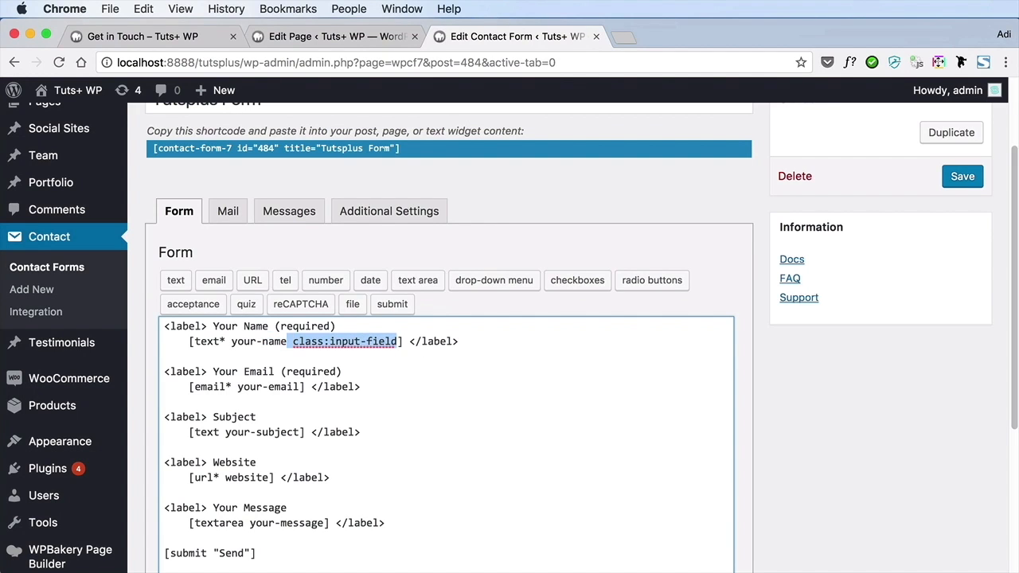
pyautogui.click(303, 387)
pyautogui.press('cmd+v')
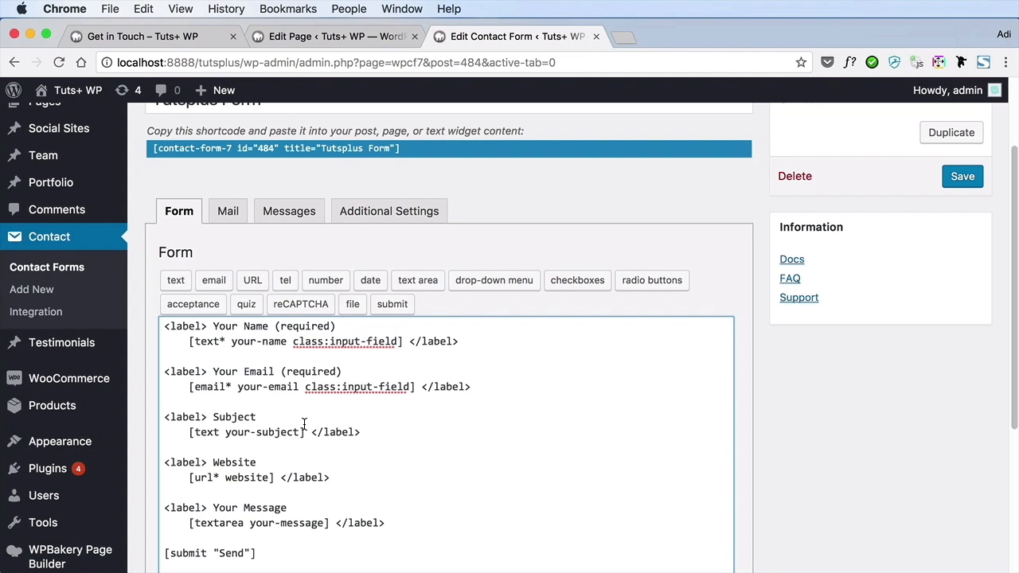
pyautogui.click(304, 431)
pyautogui.press('cmd+v')
# Paste class:input-field into the [url* website] and [textarea your-message] tags, and save the contact form
pyautogui.scroll(-2, 286, 415)
pyautogui.click(269, 408)
pyautogui.press('cmd+v')
pyautogui.click(326, 454)
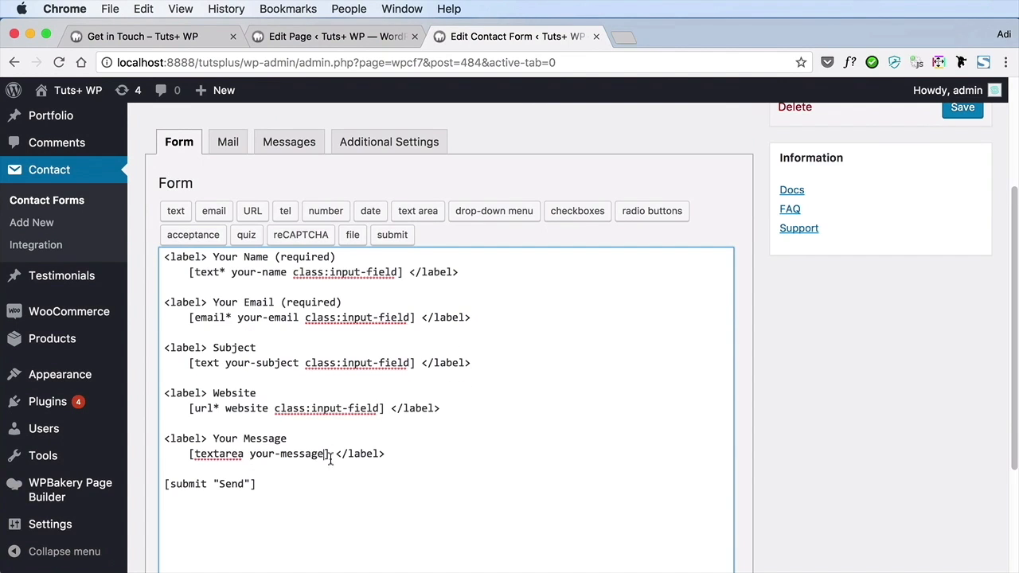
pyautogui.press('cmd+v')
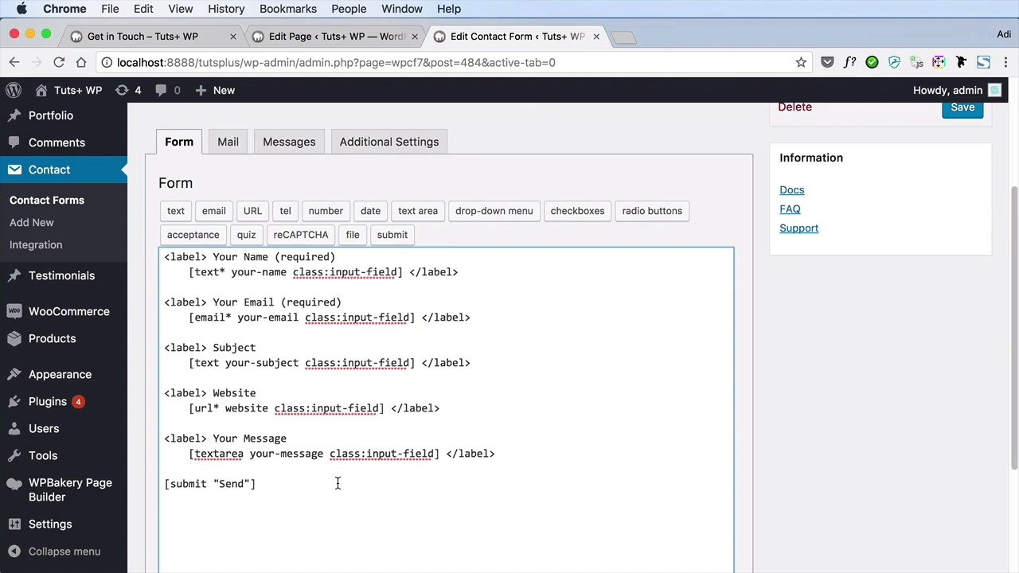
pyautogui.click(963, 106)
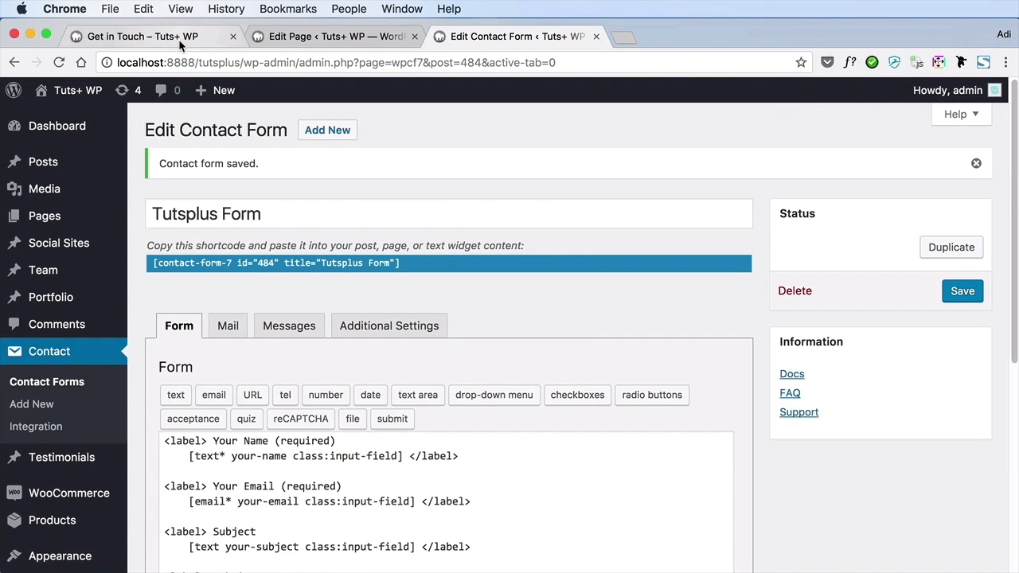
# Examine the contact form's labels, input fields and Send button on the refreshed live Get in Touch page
pyautogui.click(144, 37)
pyautogui.scroll(-3, 682, 243)
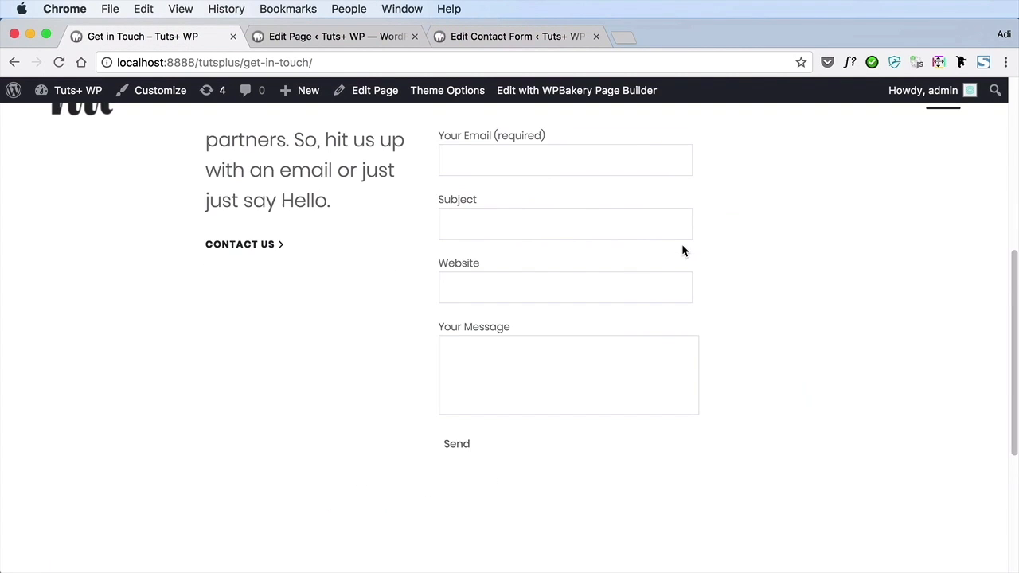
pyautogui.scroll(3, 635, 358)
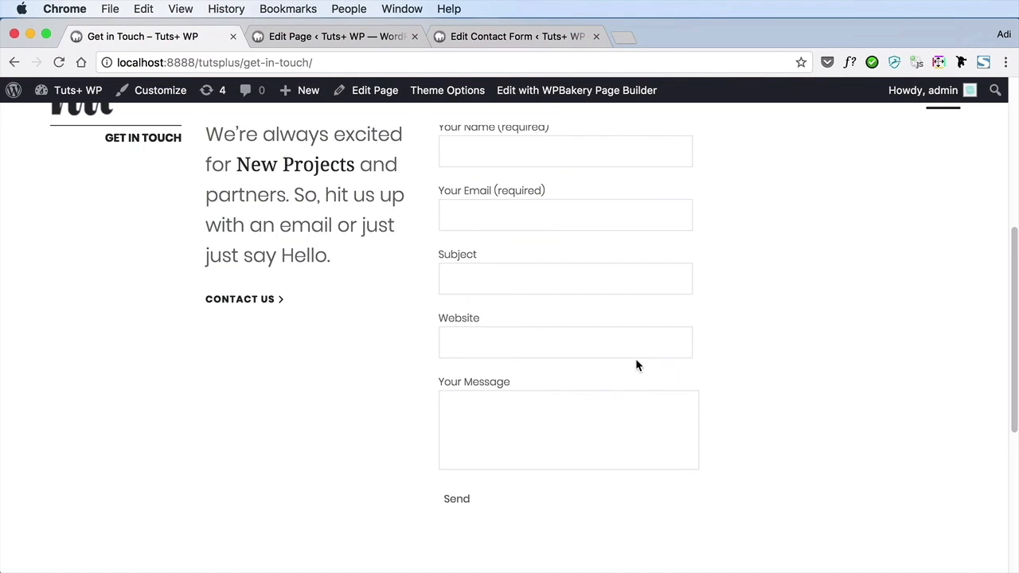
pyautogui.scroll(-4, 636, 362)
pyautogui.scroll(9, 506, 382)
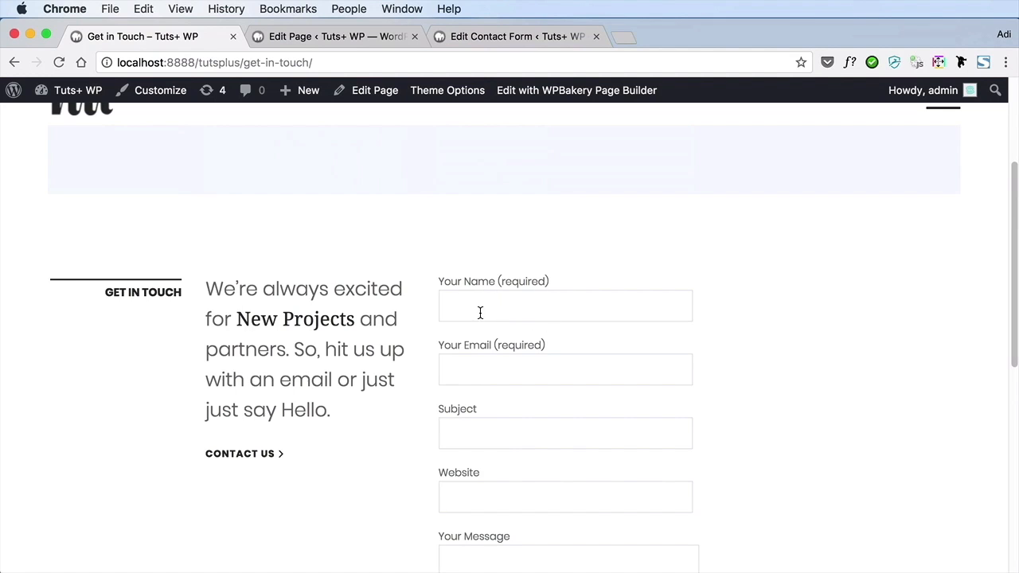
pyautogui.scroll(-3, 567, 341)
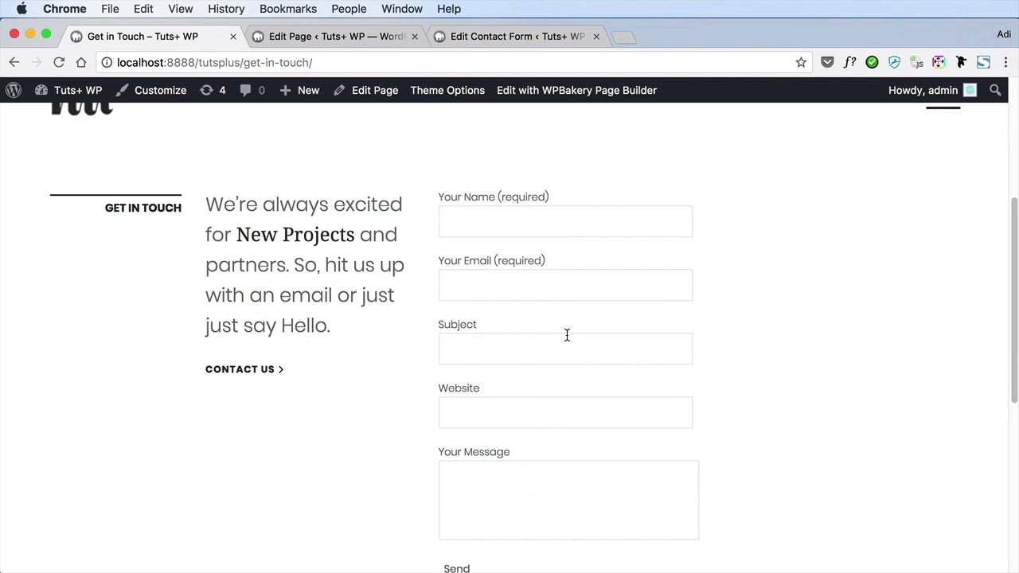
pyautogui.scroll(-2, 567, 335)
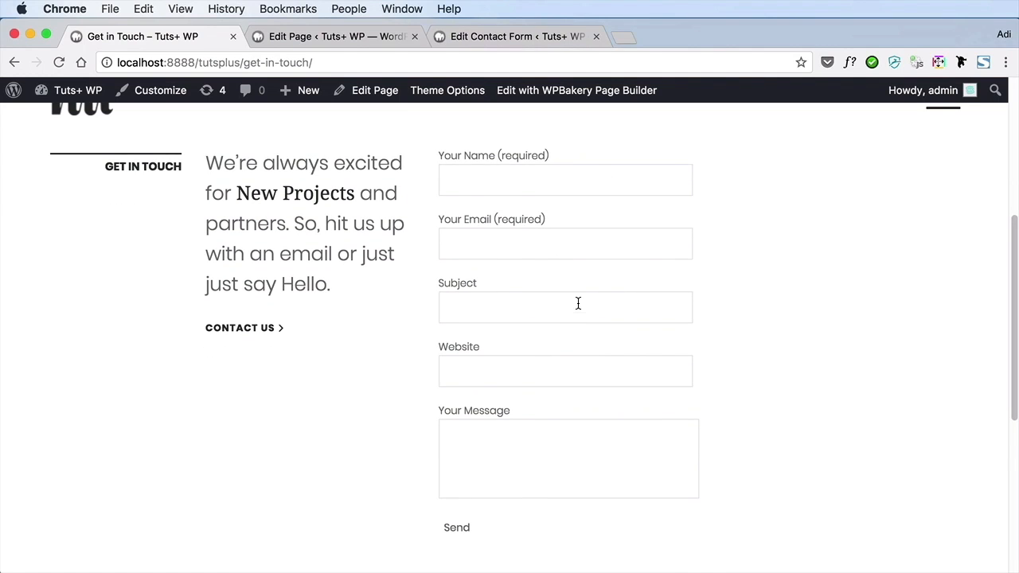
pyautogui.scroll(-3, 577, 302)
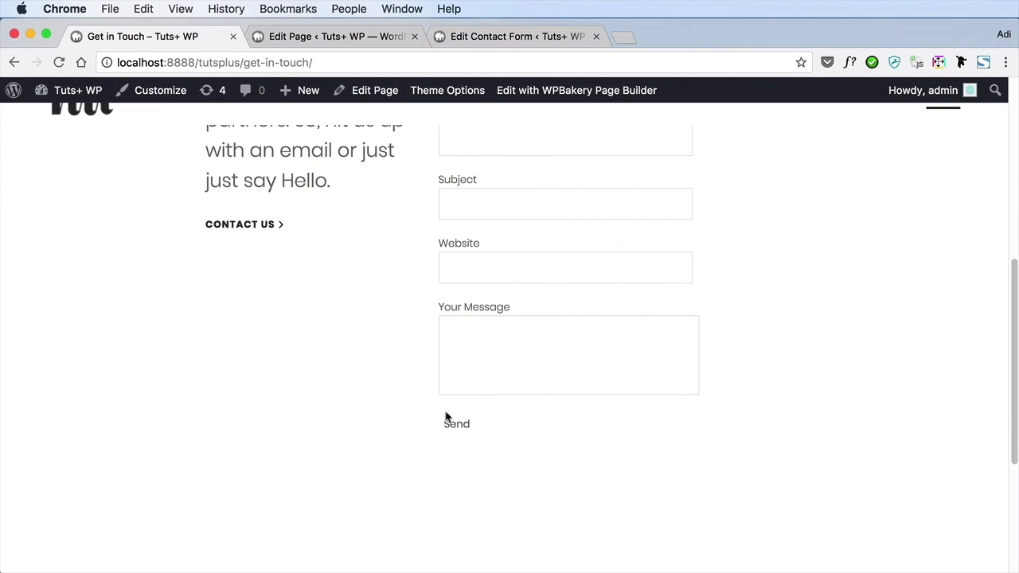
# Open the contact forms list in a new browser tab and open Adios Form for editing
pyautogui.click(520, 36)
pyautogui.scroll(-3, 400, 482)
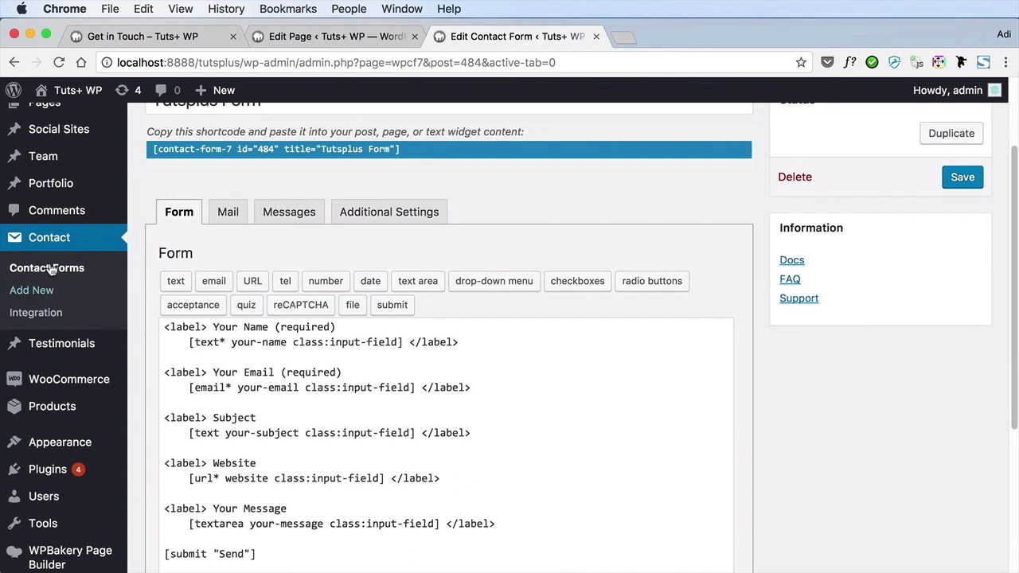
pyautogui.keyDown('super'); pyautogui.click(71, 273); pyautogui.keyUp('super')
pyautogui.click(665, 36)
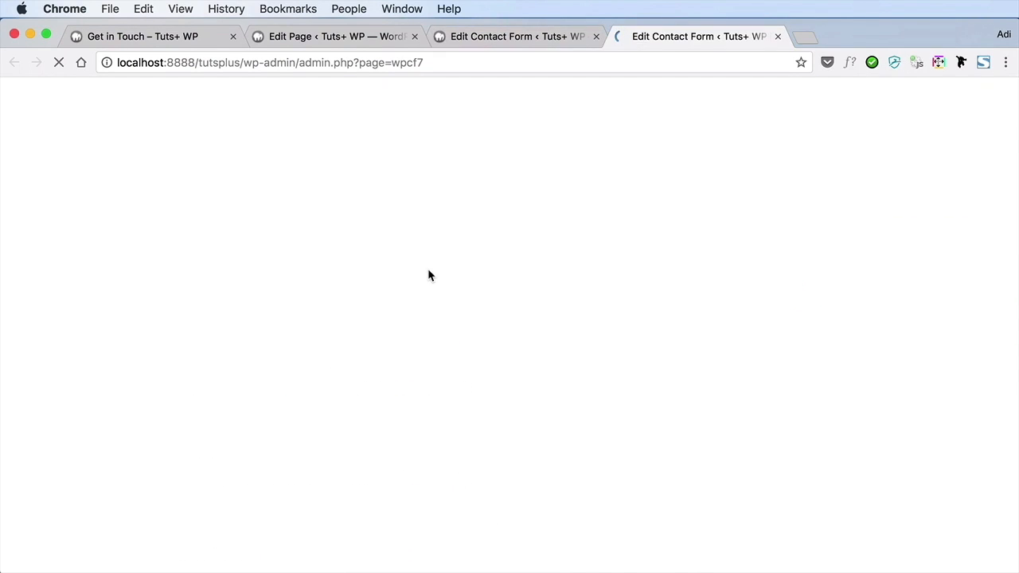
pyautogui.click(230, 475)
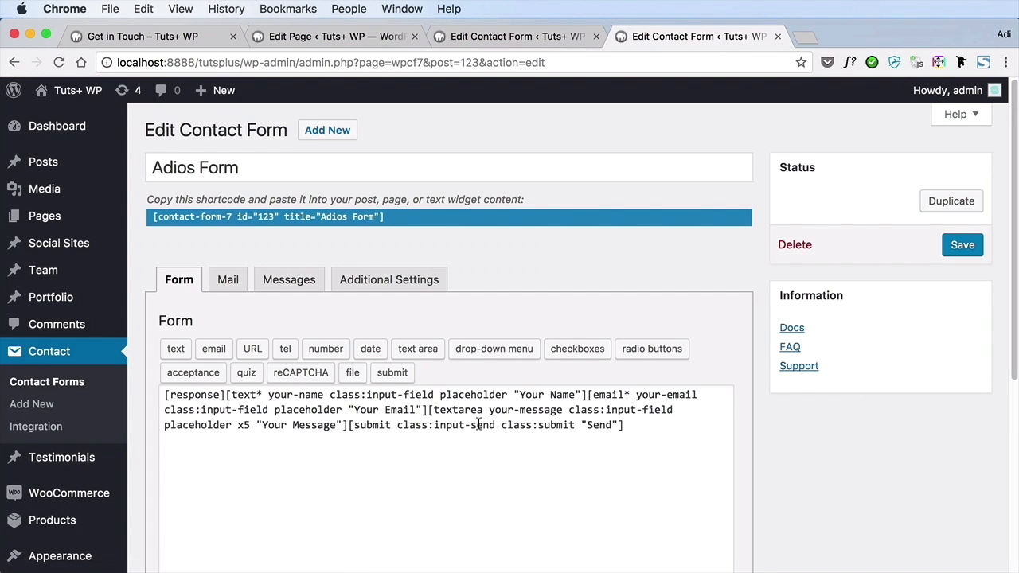
# Copy class:input-send class:submit from Adios Form's submit tag into Tutsplus Form's submit tag, before "Send"
pyautogui.click(401, 425)
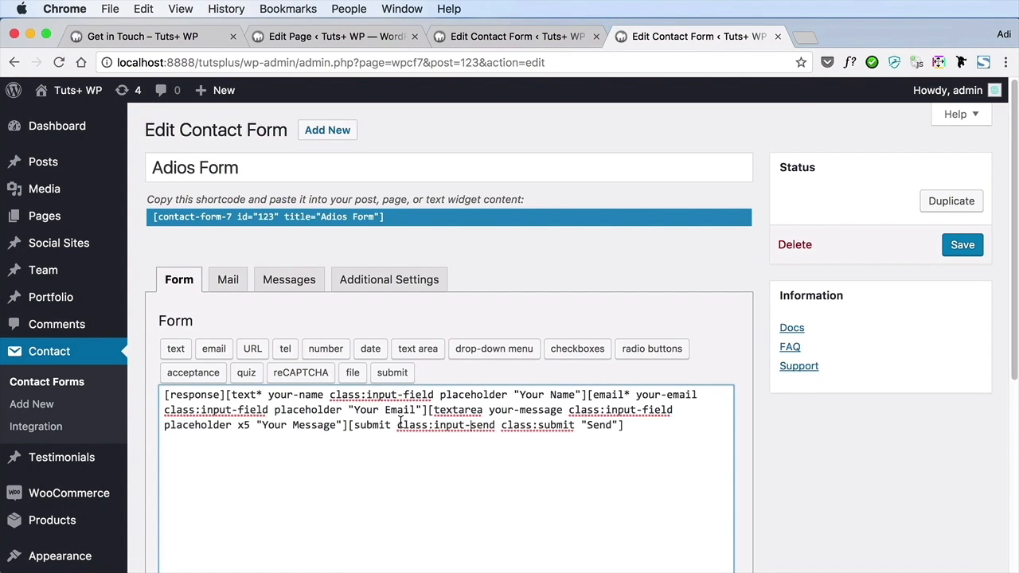
pyautogui.moveTo(397, 425); pyautogui.dragTo(488, 423)
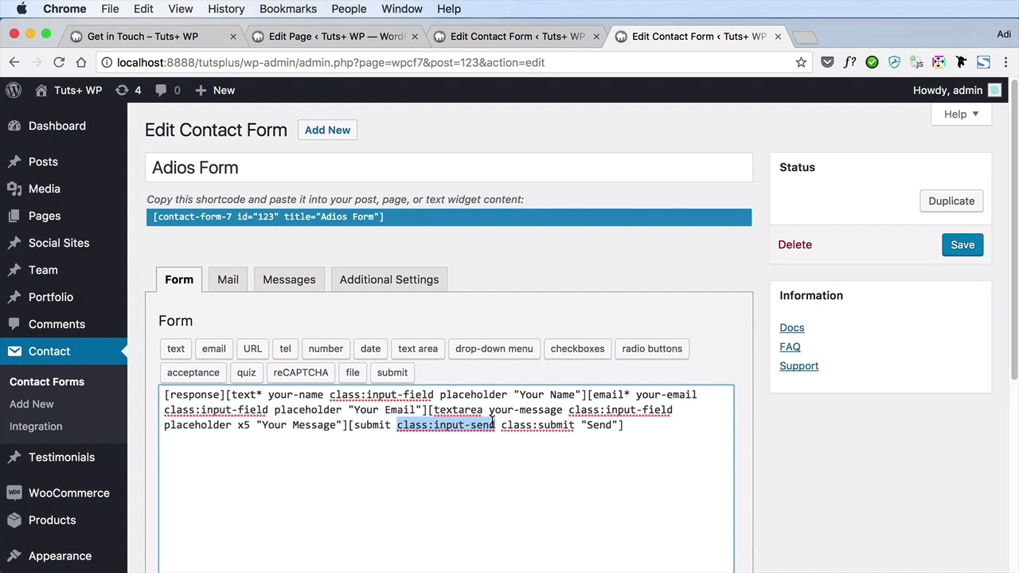
pyautogui.moveTo(501, 423); pyautogui.dragTo(579, 425)
pyautogui.press('super+c')
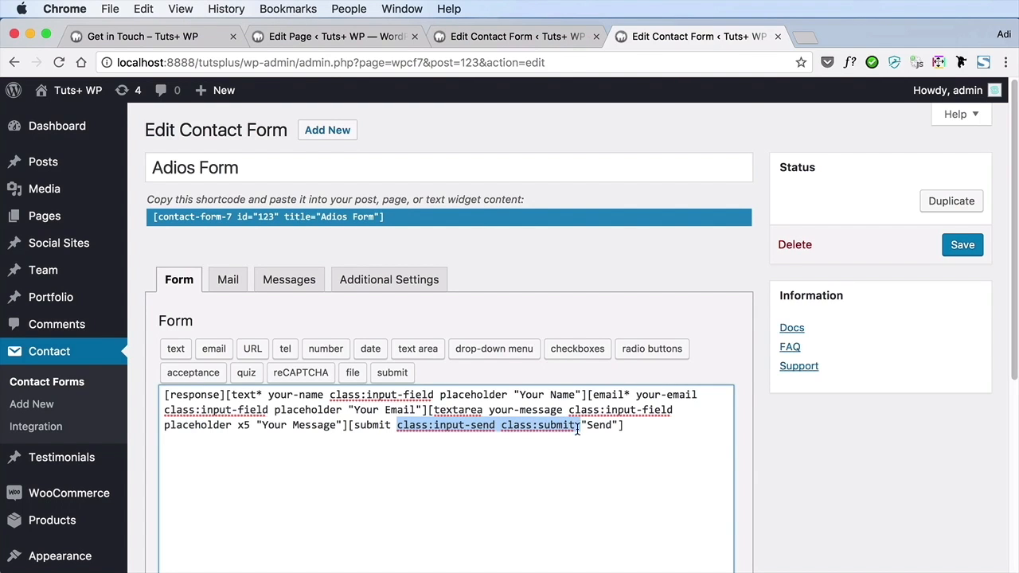
pyautogui.click(527, 40)
pyautogui.scroll(-1, 469, 406)
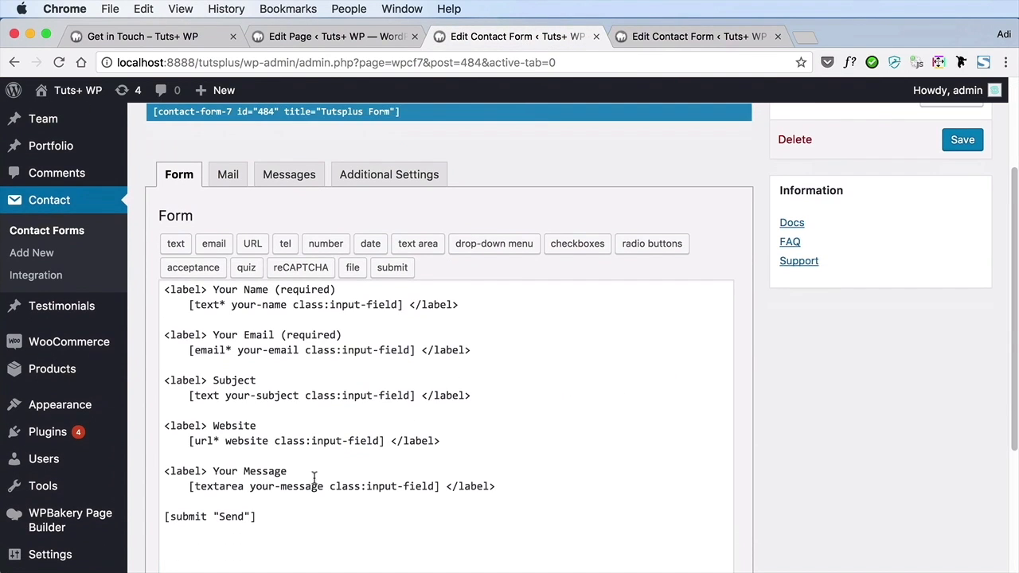
pyautogui.click(258, 518)
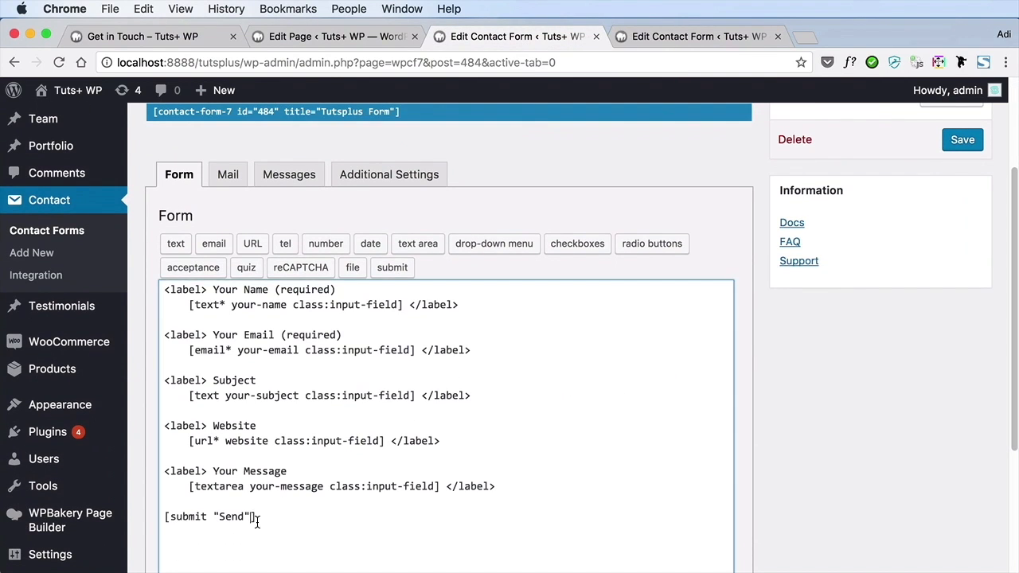
pyautogui.click(214, 517)
pyautogui.press('super+v')
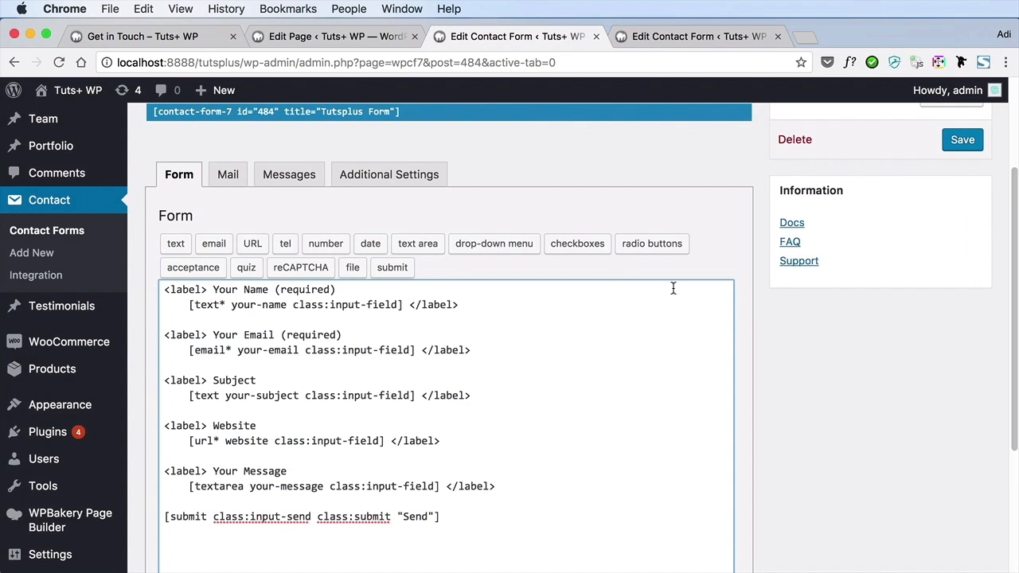
# Copy the [response] tag from Adios Form onto its own first line in Tutsplus Form, and save the form
pyautogui.click(693, 36)
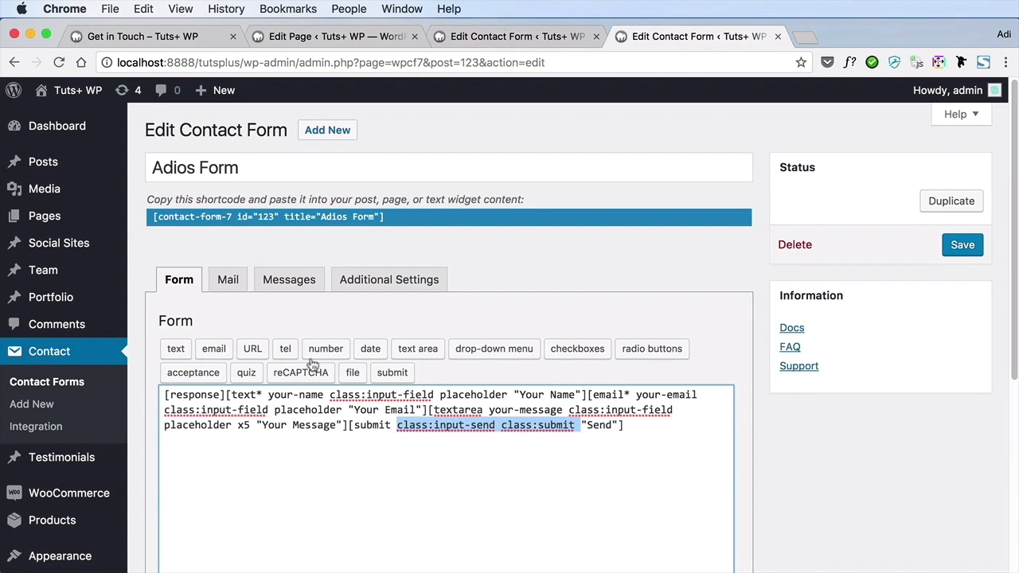
pyautogui.click(231, 396)
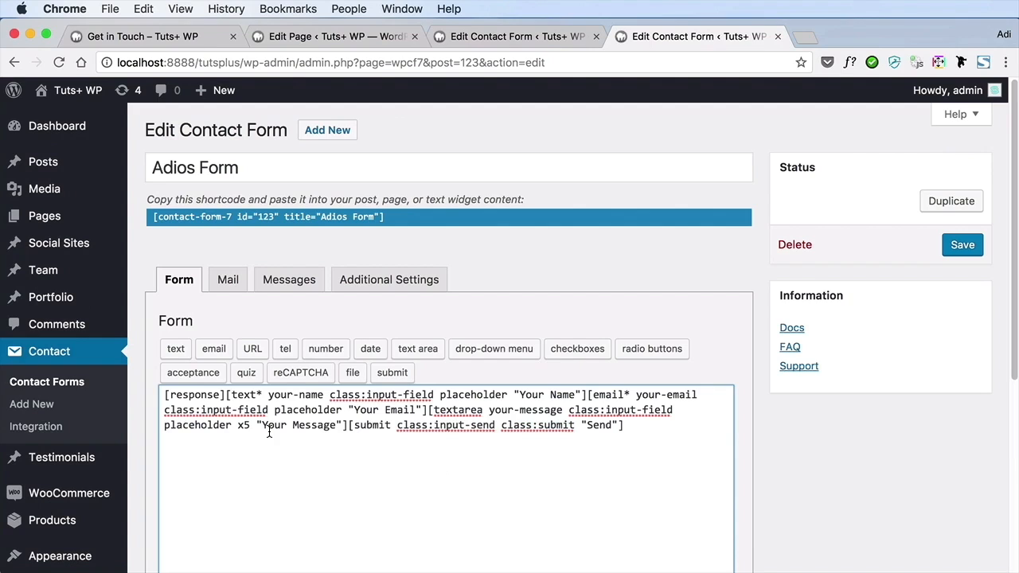
pyautogui.moveTo(227, 396); pyautogui.dragTo(164, 396)
pyautogui.press('super+c')
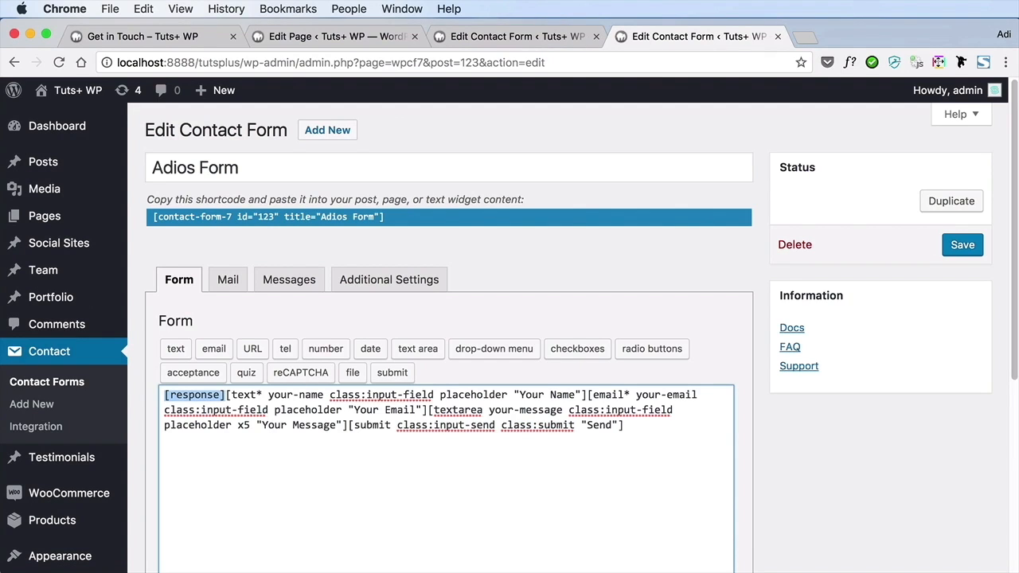
pyautogui.click(518, 34)
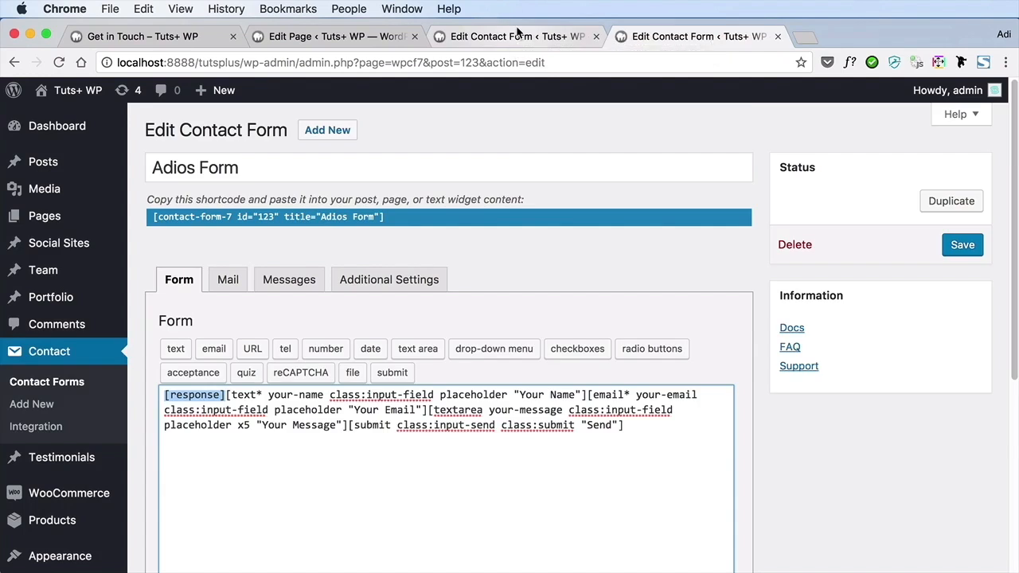
pyautogui.click(229, 290)
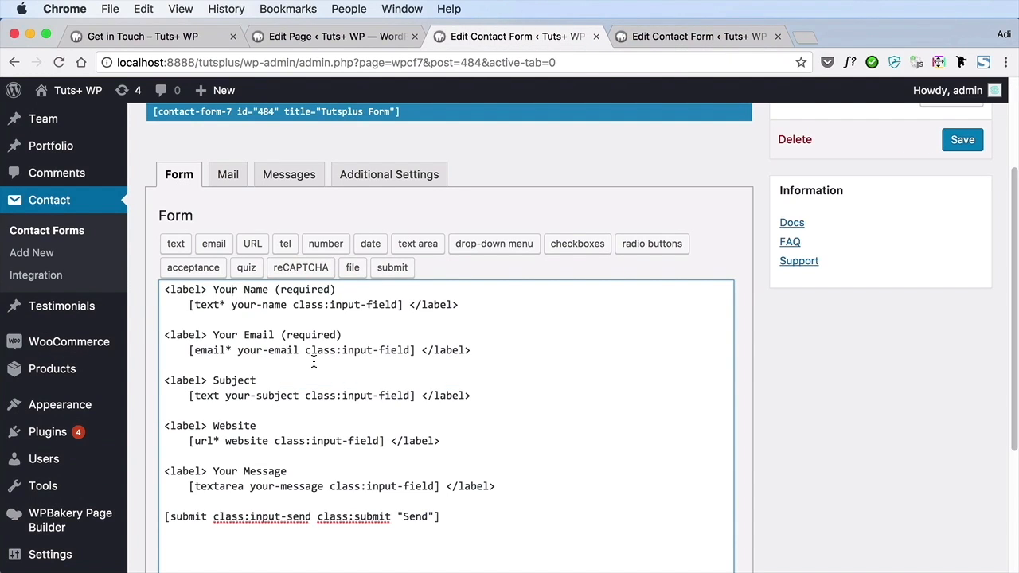
pyautogui.press('Return')
pyautogui.press('Up')
pyautogui.press('super+v')
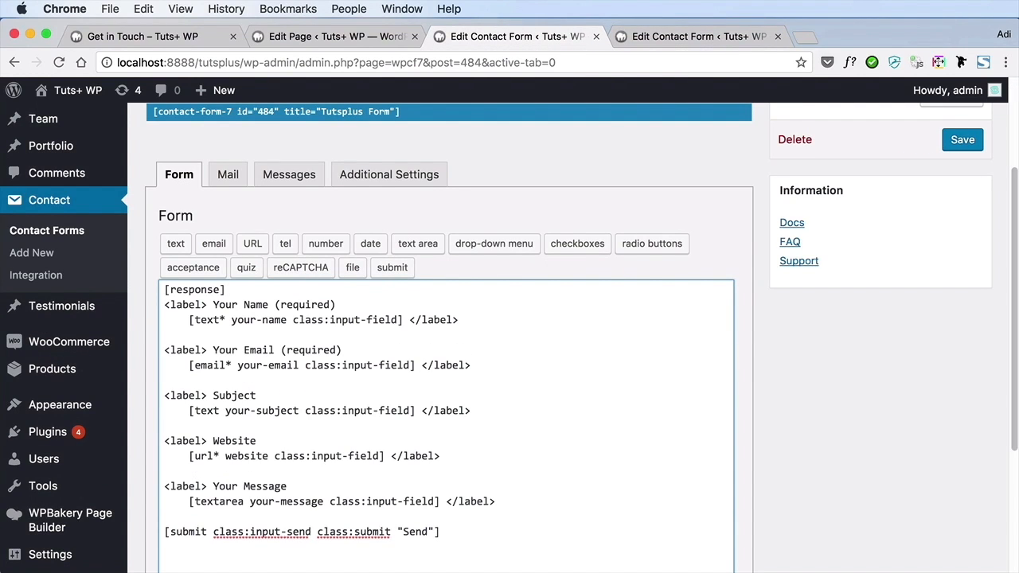
pyautogui.click(965, 148)
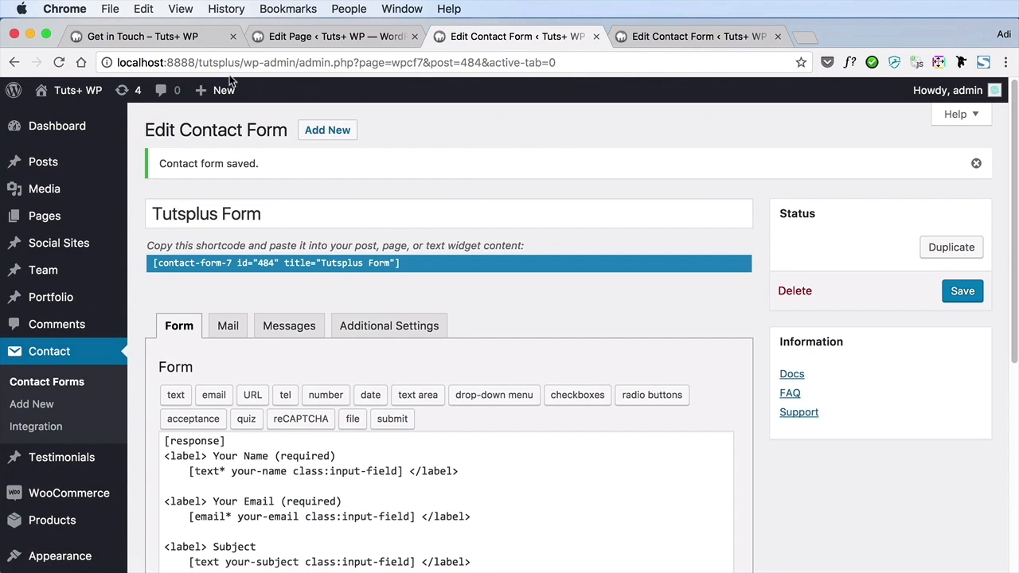
# Reload the live Get in Touch page and examine the contact form's input fields and Send button styling
pyautogui.click(151, 35)
pyautogui.press('super+r')
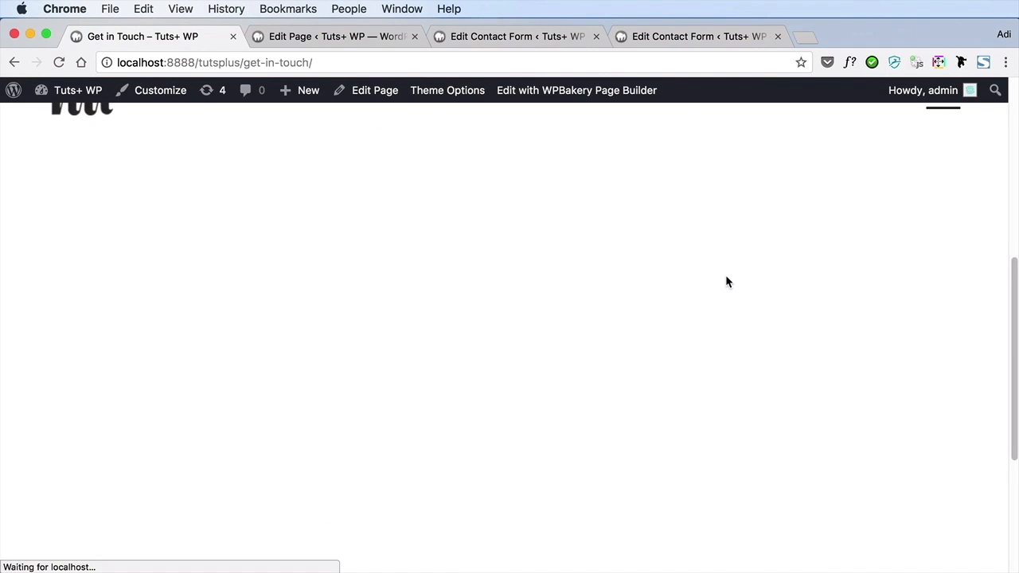
pyautogui.scroll(3, 725, 276)
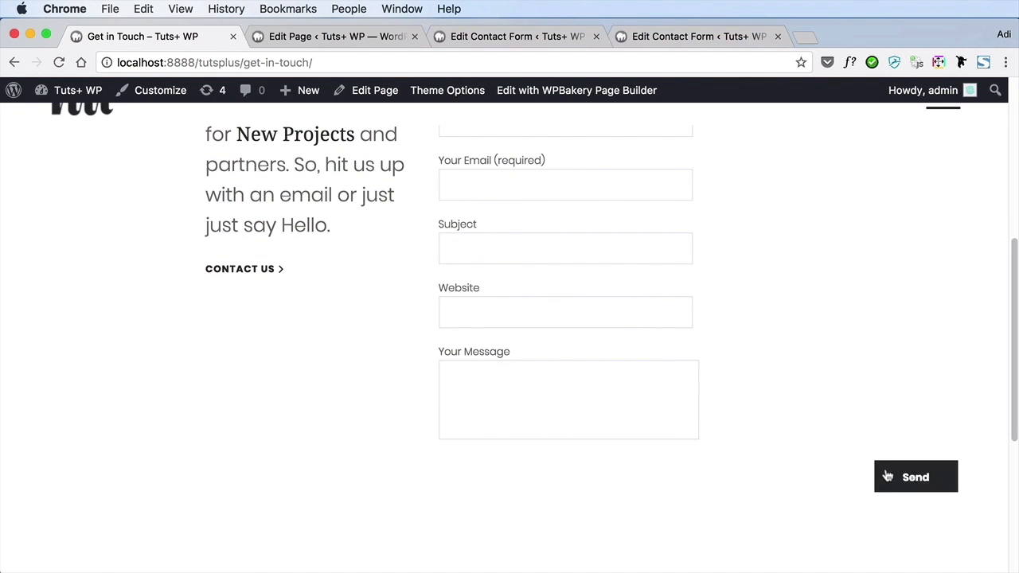
pyautogui.scroll(3, 499, 482)
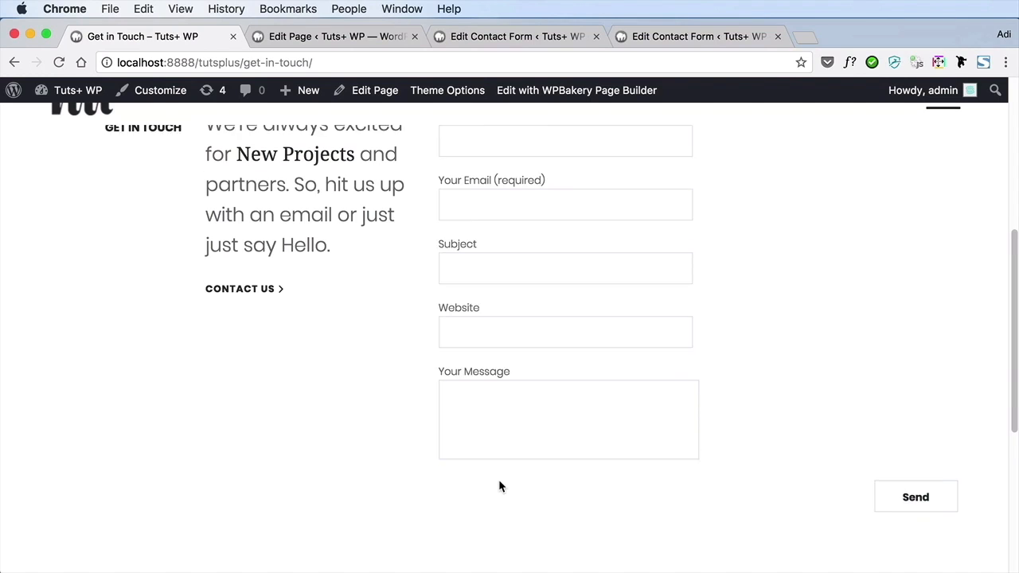
pyautogui.scroll(-2, 498, 480)
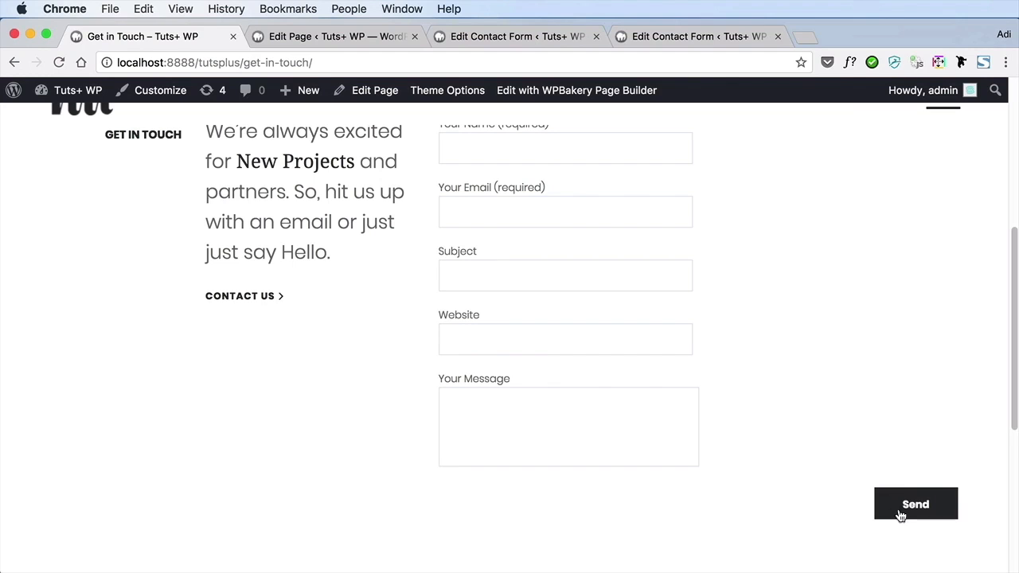
pyautogui.scroll(1, 784, 428)
pyautogui.scroll(3, 783, 427)
pyautogui.scroll(-5, 783, 426)
# Submit the contact form with all fields empty and examine the form's response area and the validation text at each field
pyautogui.click(916, 456)
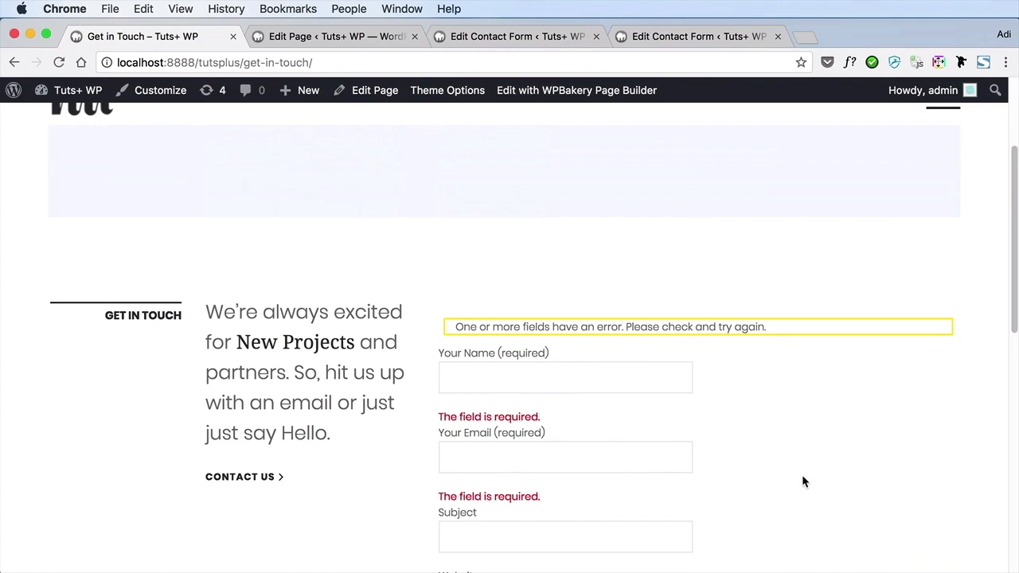
pyautogui.moveTo(487, 291); pyautogui.dragTo(754, 296)
pyautogui.click(751, 372)
pyautogui.scroll(-4, 750, 370)
pyautogui.moveTo(471, 234); pyautogui.dragTo(525, 236)
pyautogui.moveTo(473, 310); pyautogui.dragTo(509, 312)
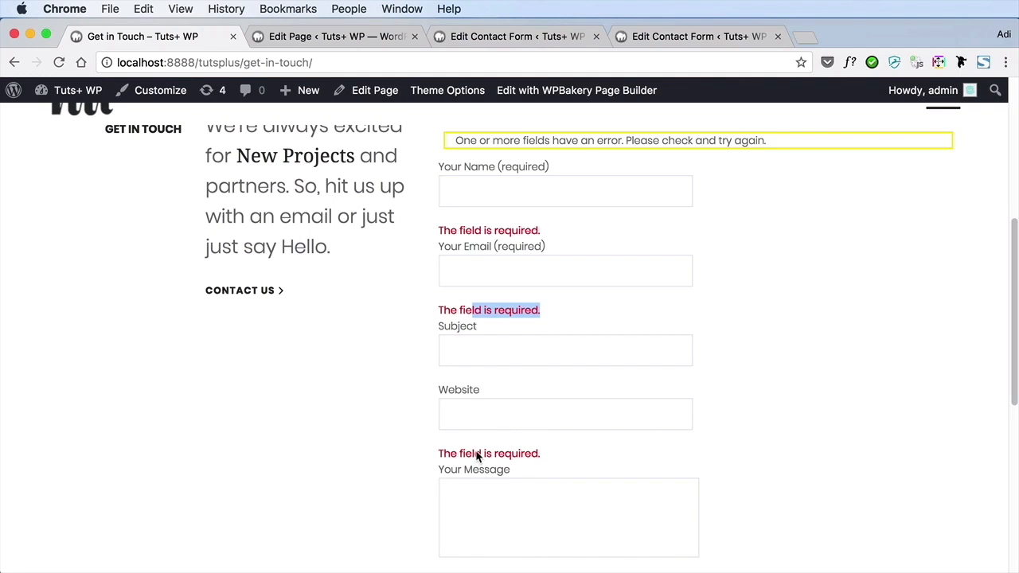
pyautogui.click(564, 422)
pyautogui.scroll(-1, 574, 436)
pyautogui.click(778, 391)
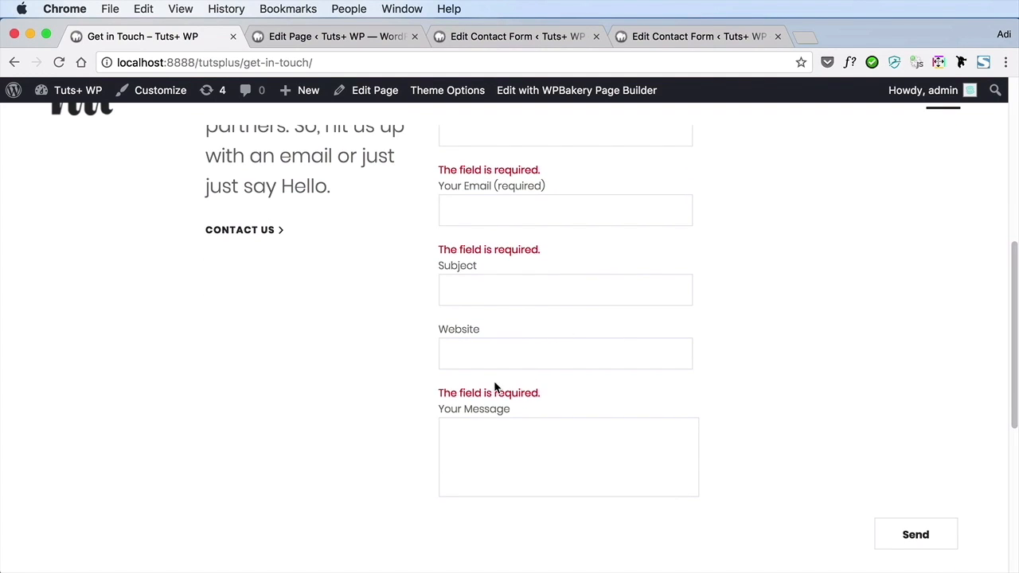
pyautogui.scroll(3, 533, 372)
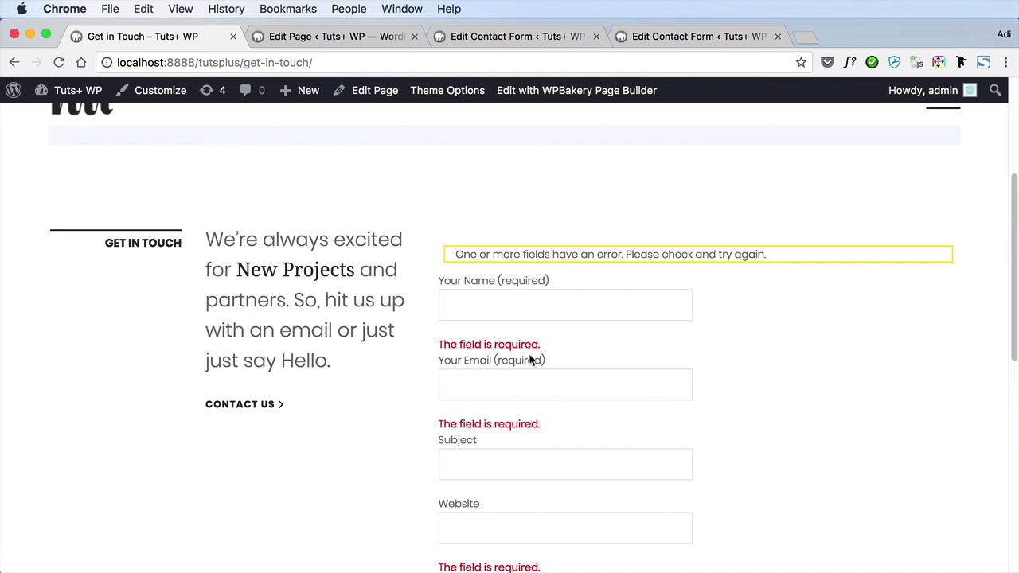